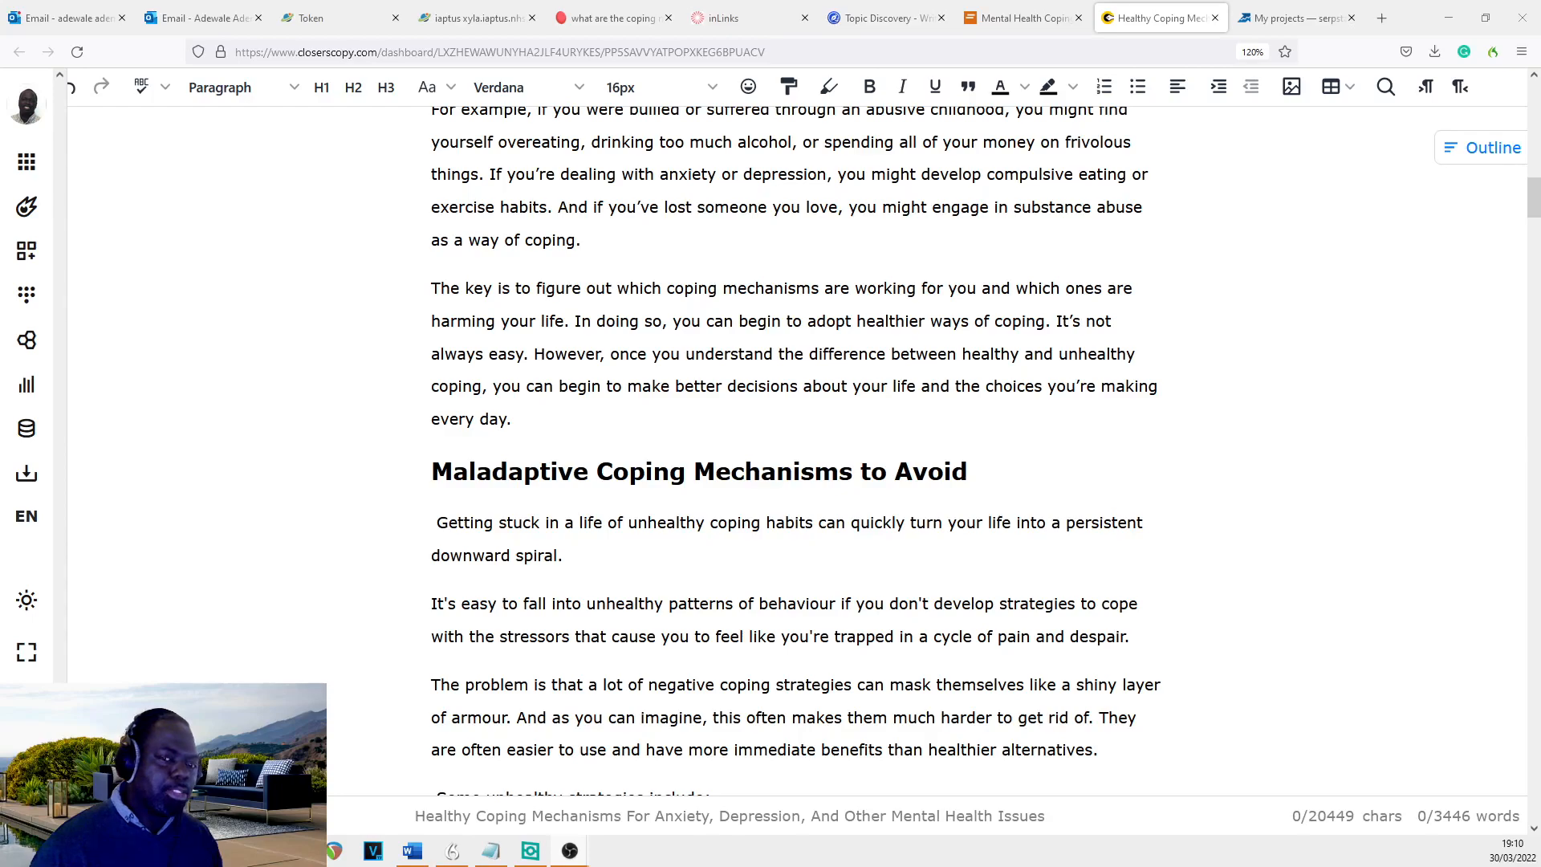
- Return to the beginning of the coping mechanisms article and examine its topic optimization in Frase
scroll(832, 450, up, 6)
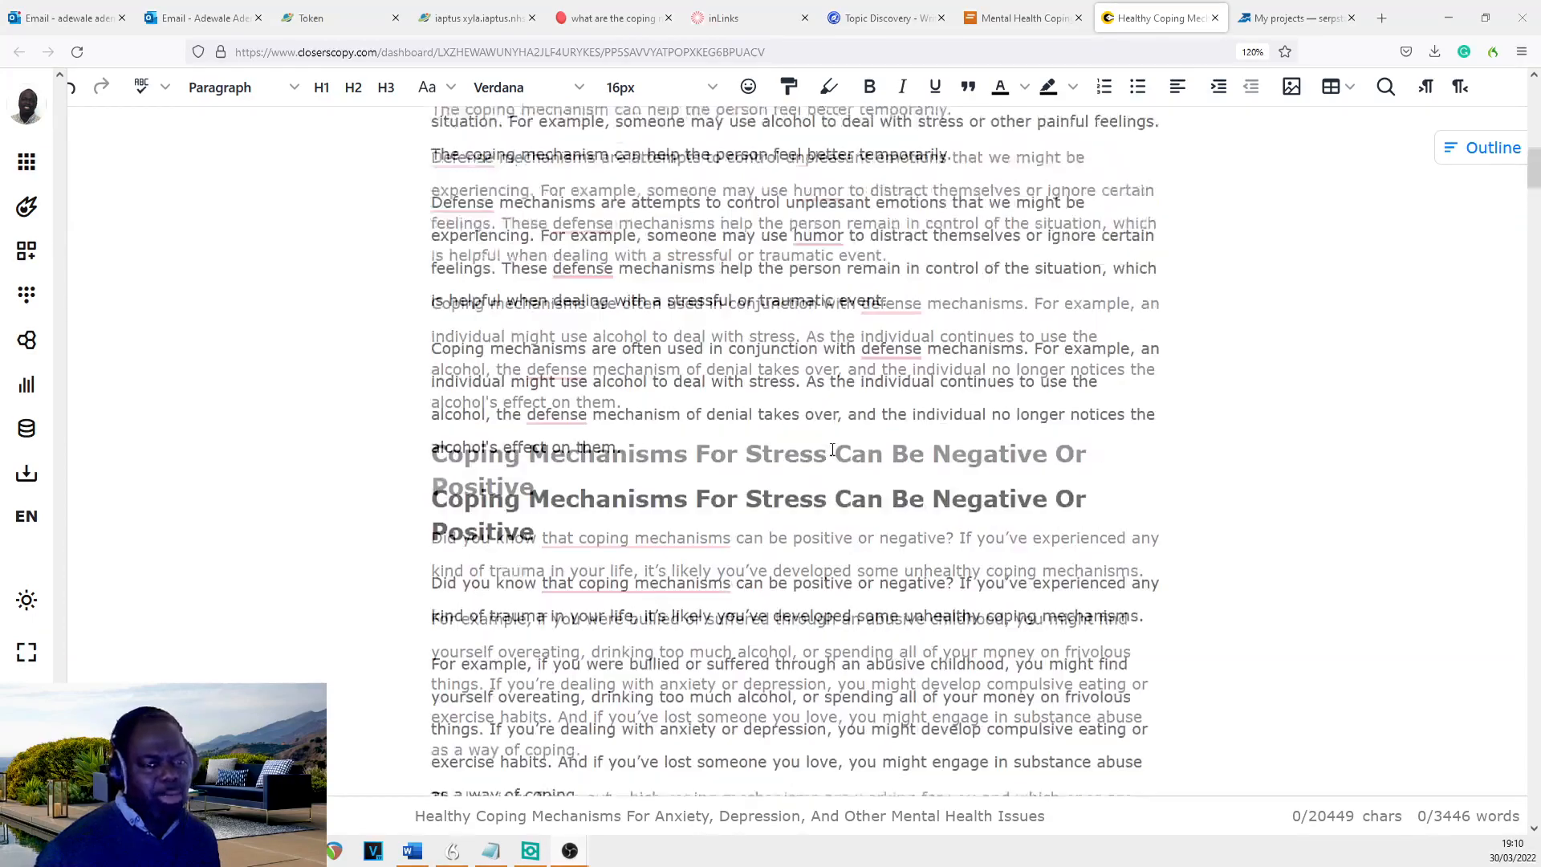
scroll(832, 450, up, 4)
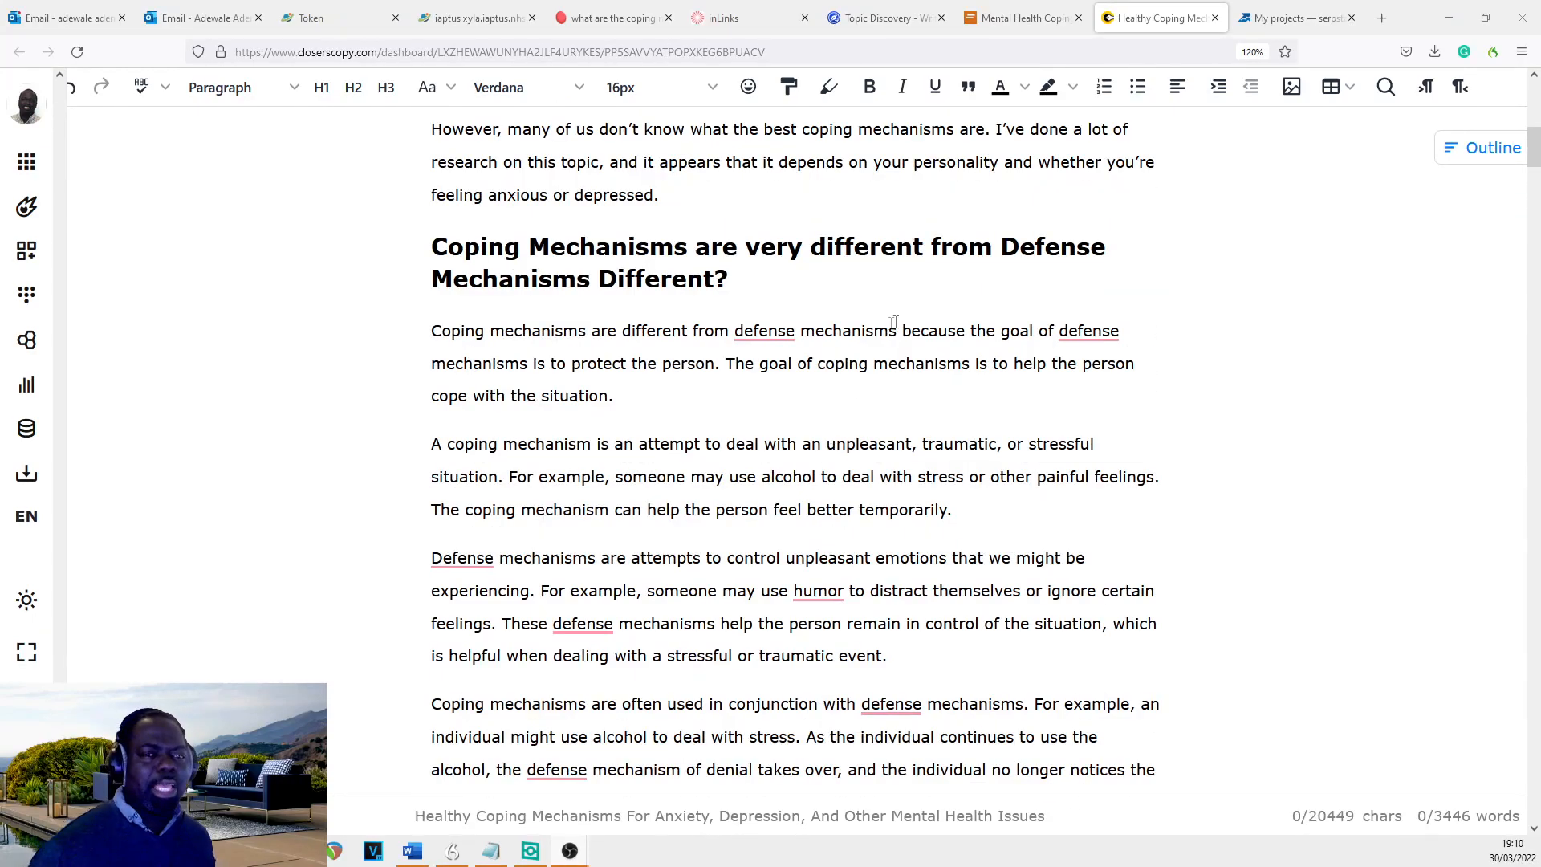
scroll(893, 322, up, 9)
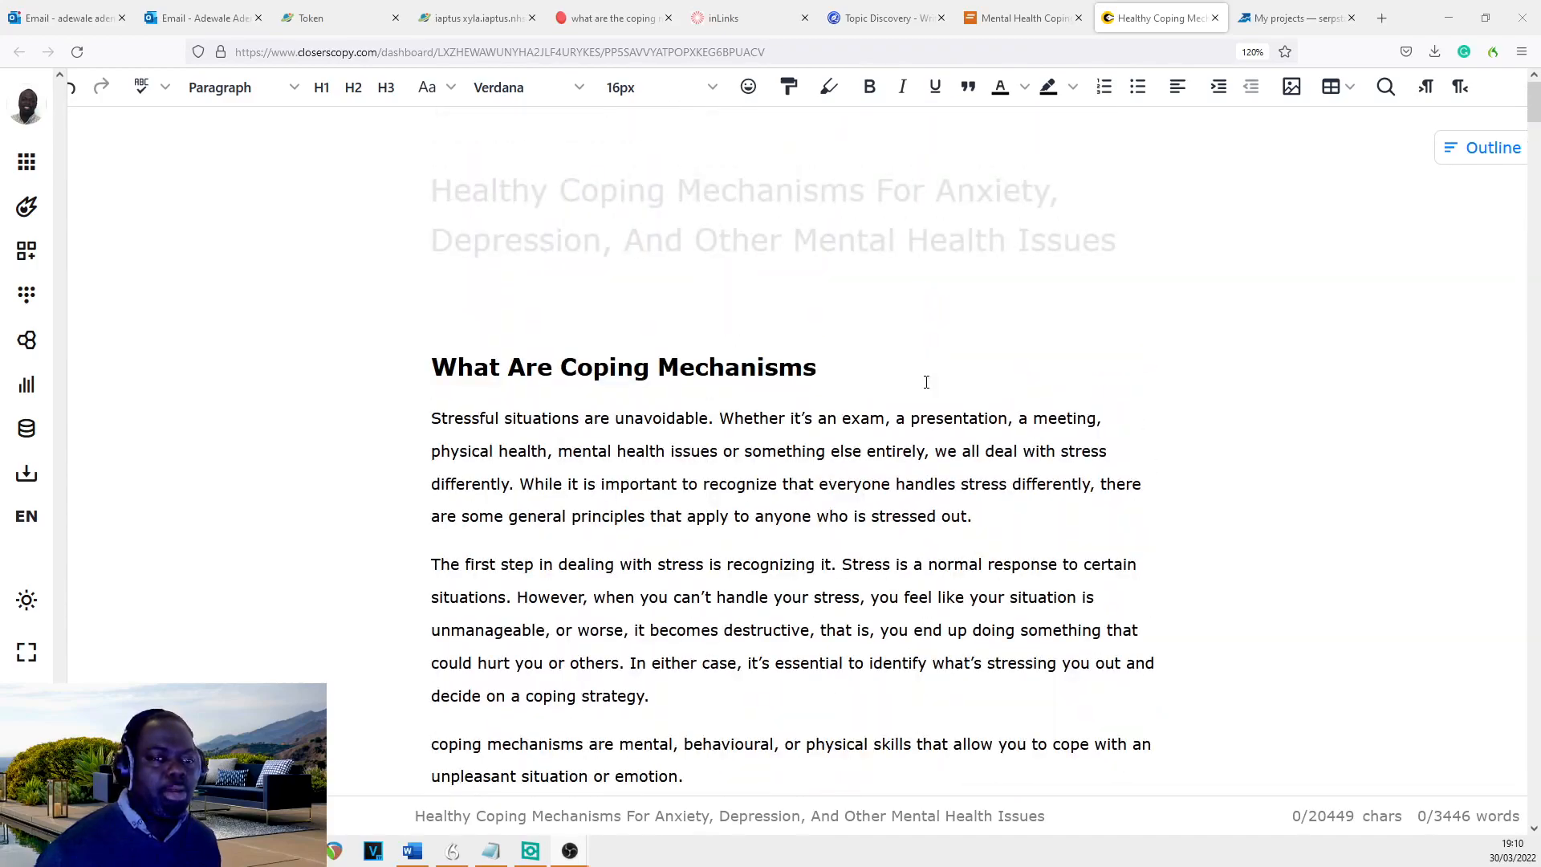
scroll(944, 350, down, 2)
scroll(896, 358, up, 2)
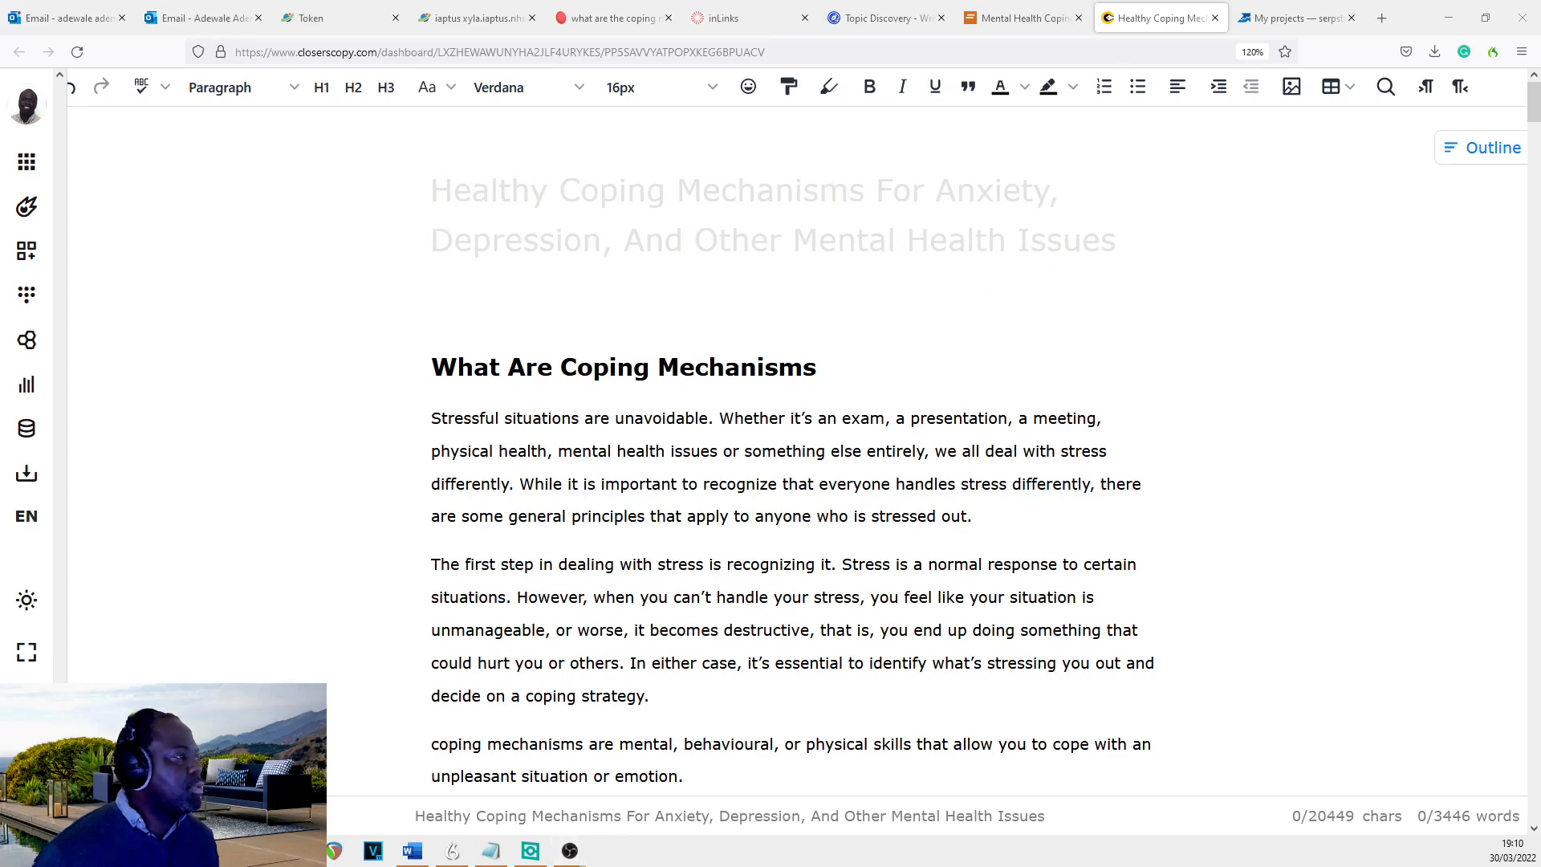
drag(0, 48, 1045, 3)
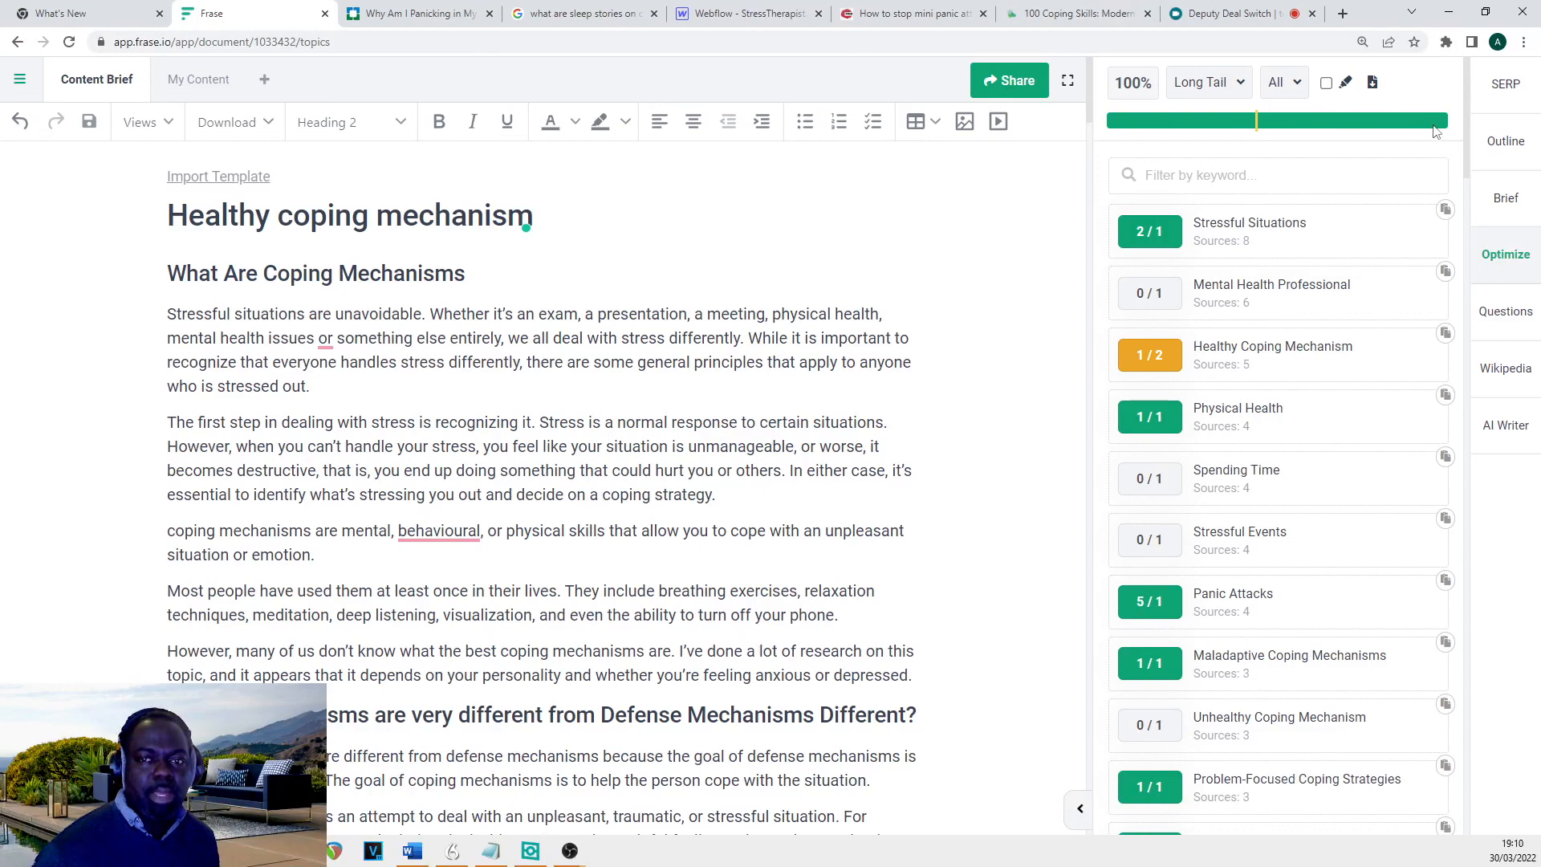
click(1448, 12)
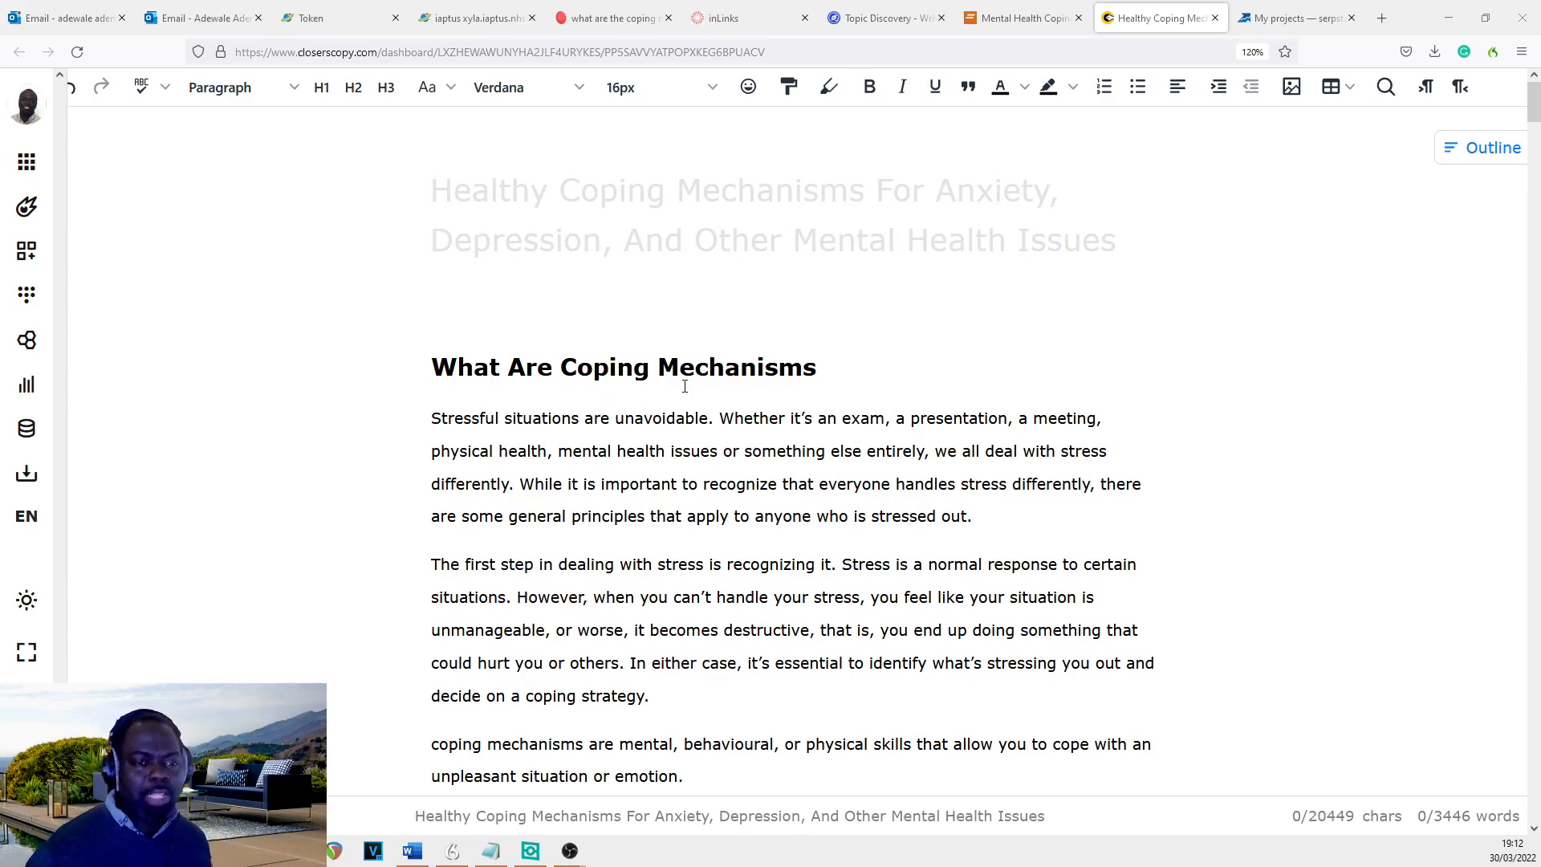
- Skim the article from its opening section through the list of 47 unhealthy coping mechanisms
scroll(684, 386, down, 6)
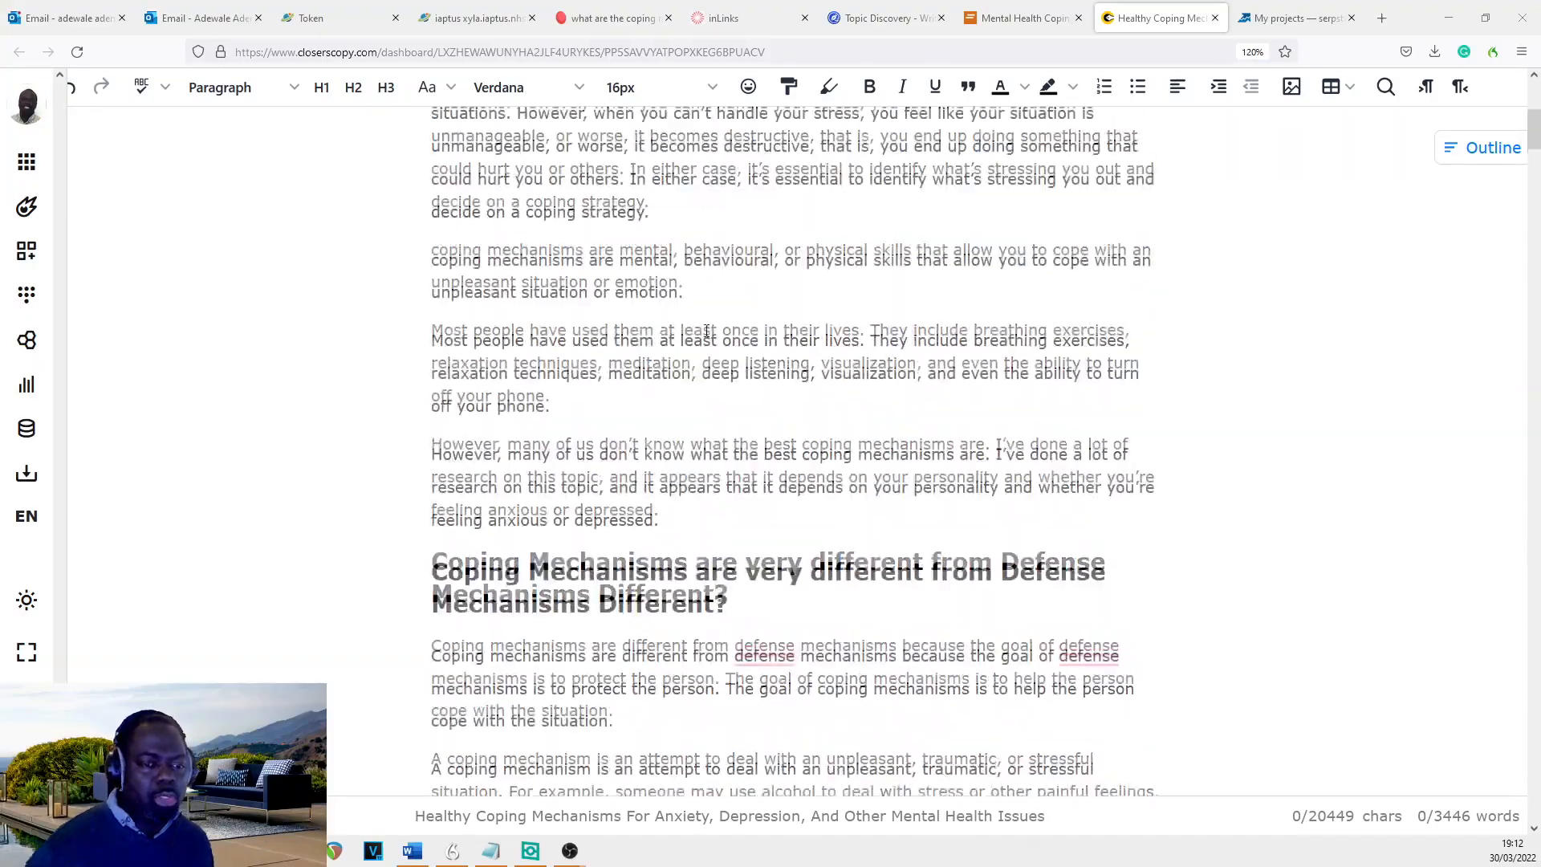
scroll(706, 332, up, 6)
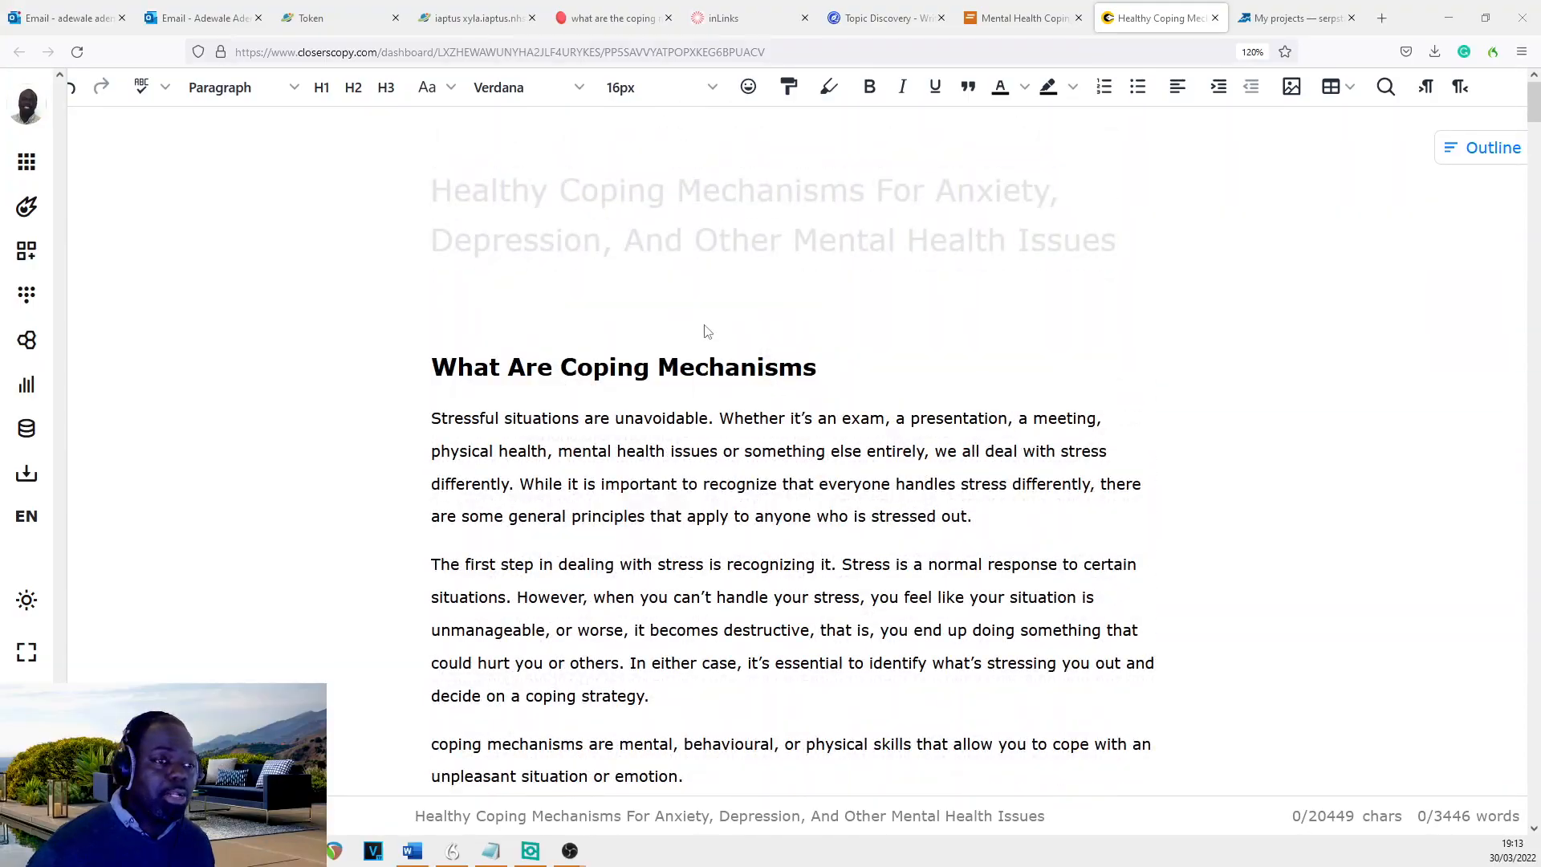
scroll(768, 413, down, 20)
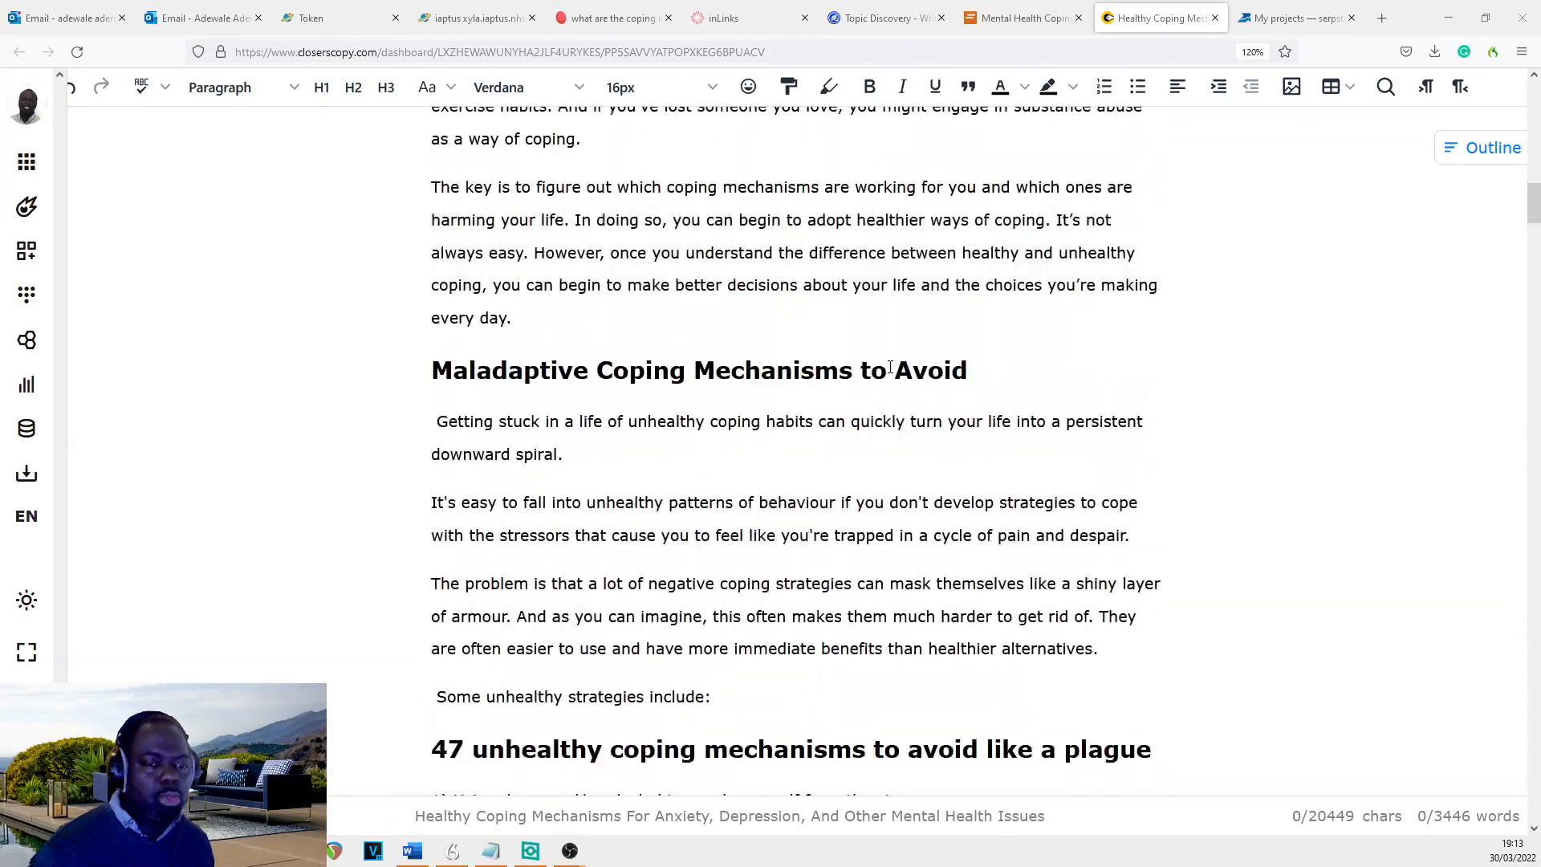
scroll(887, 365, down, 2)
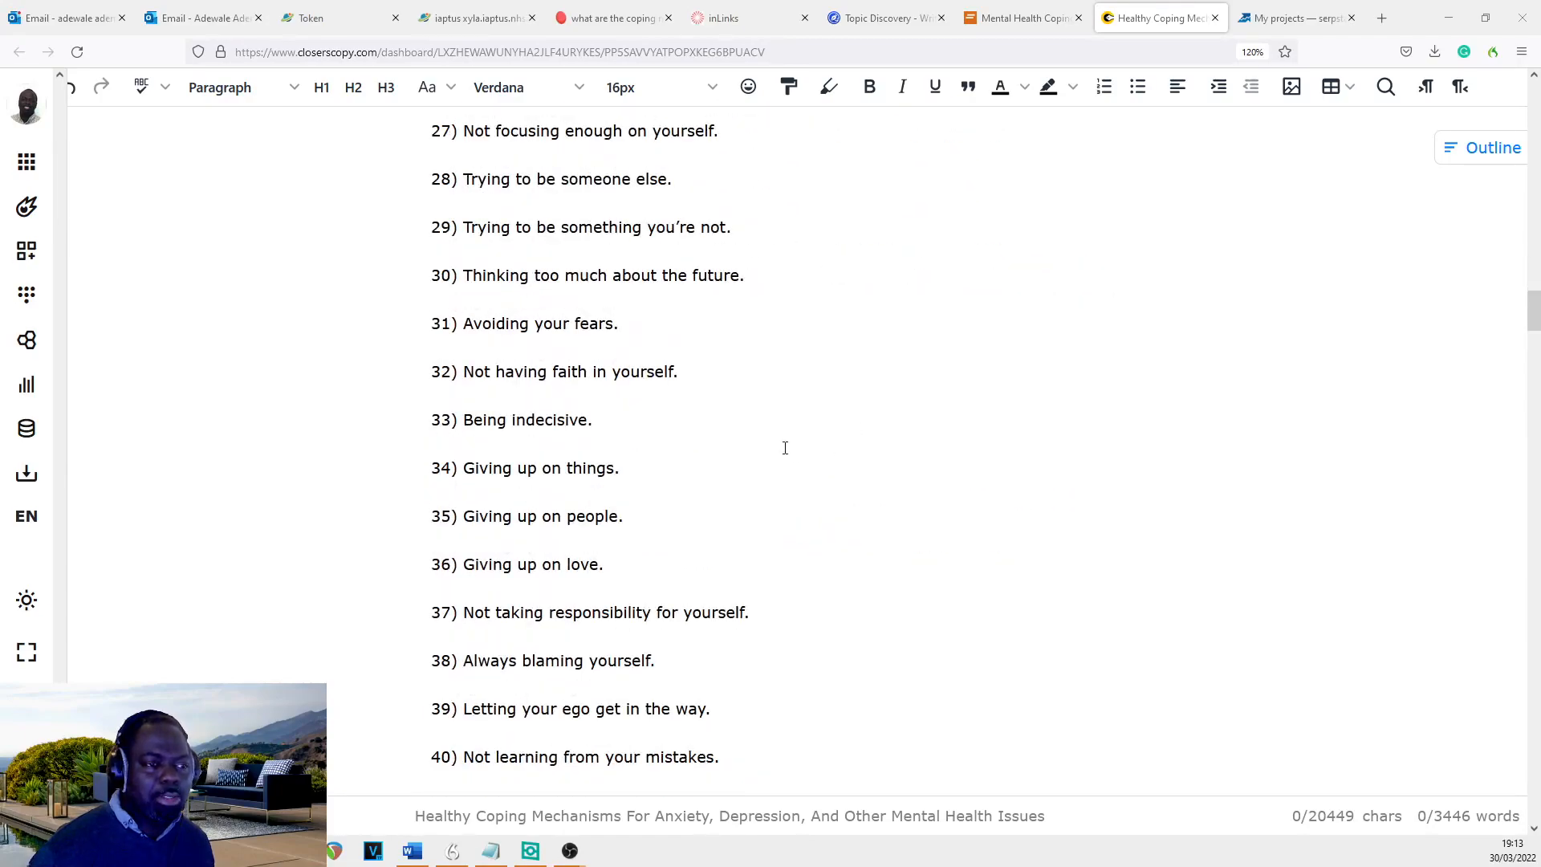
scroll(784, 447, up, 18)
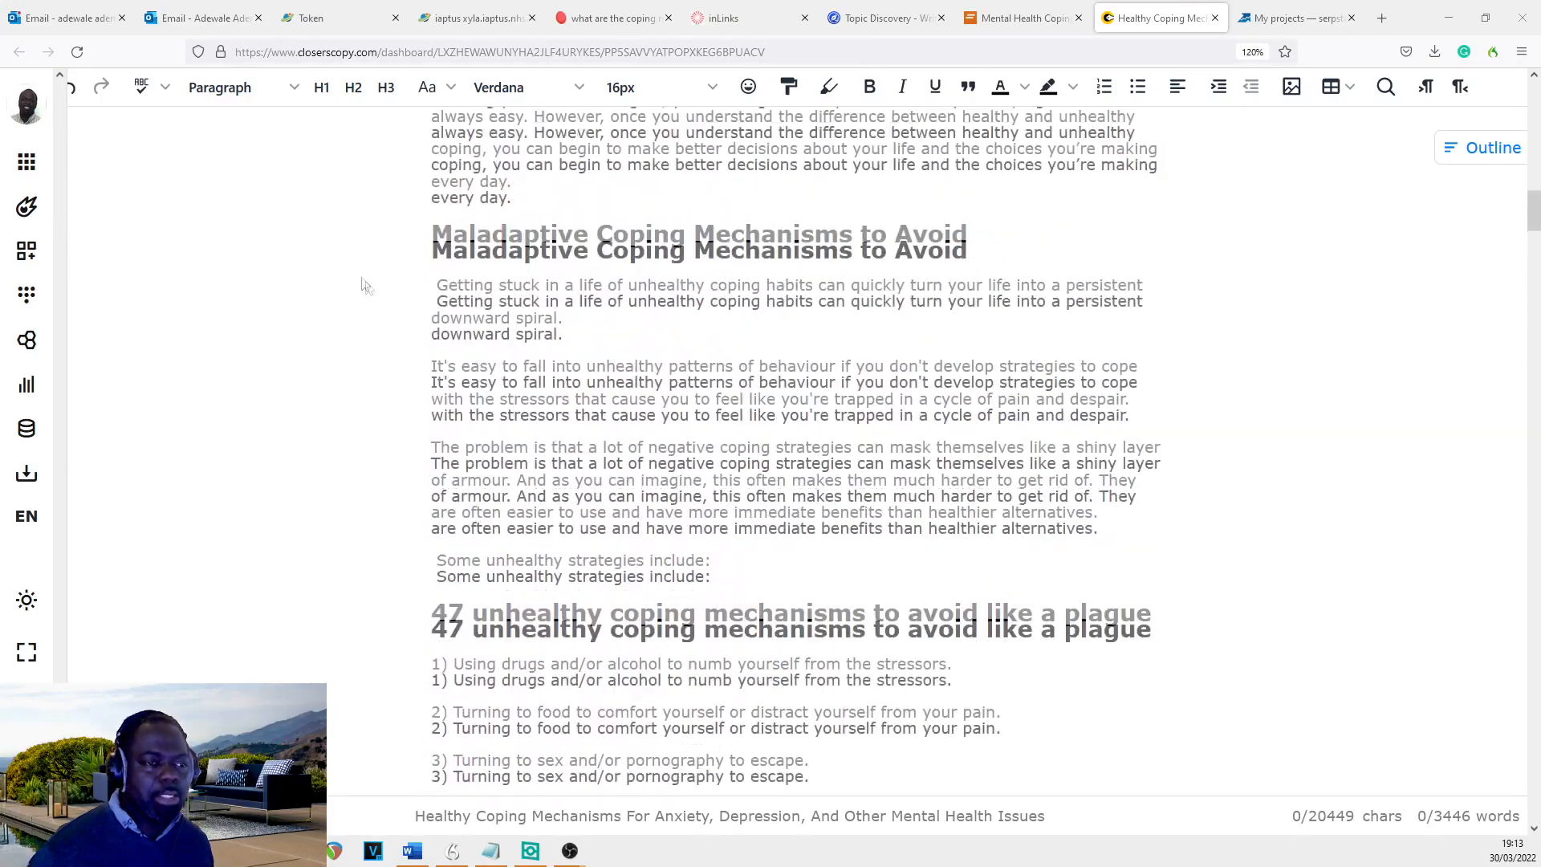
- Start a new document in the Test Nico project and copy "healthy coping mechanisms for loneliness" from the silo keyword list in Notepad
click(27, 106)
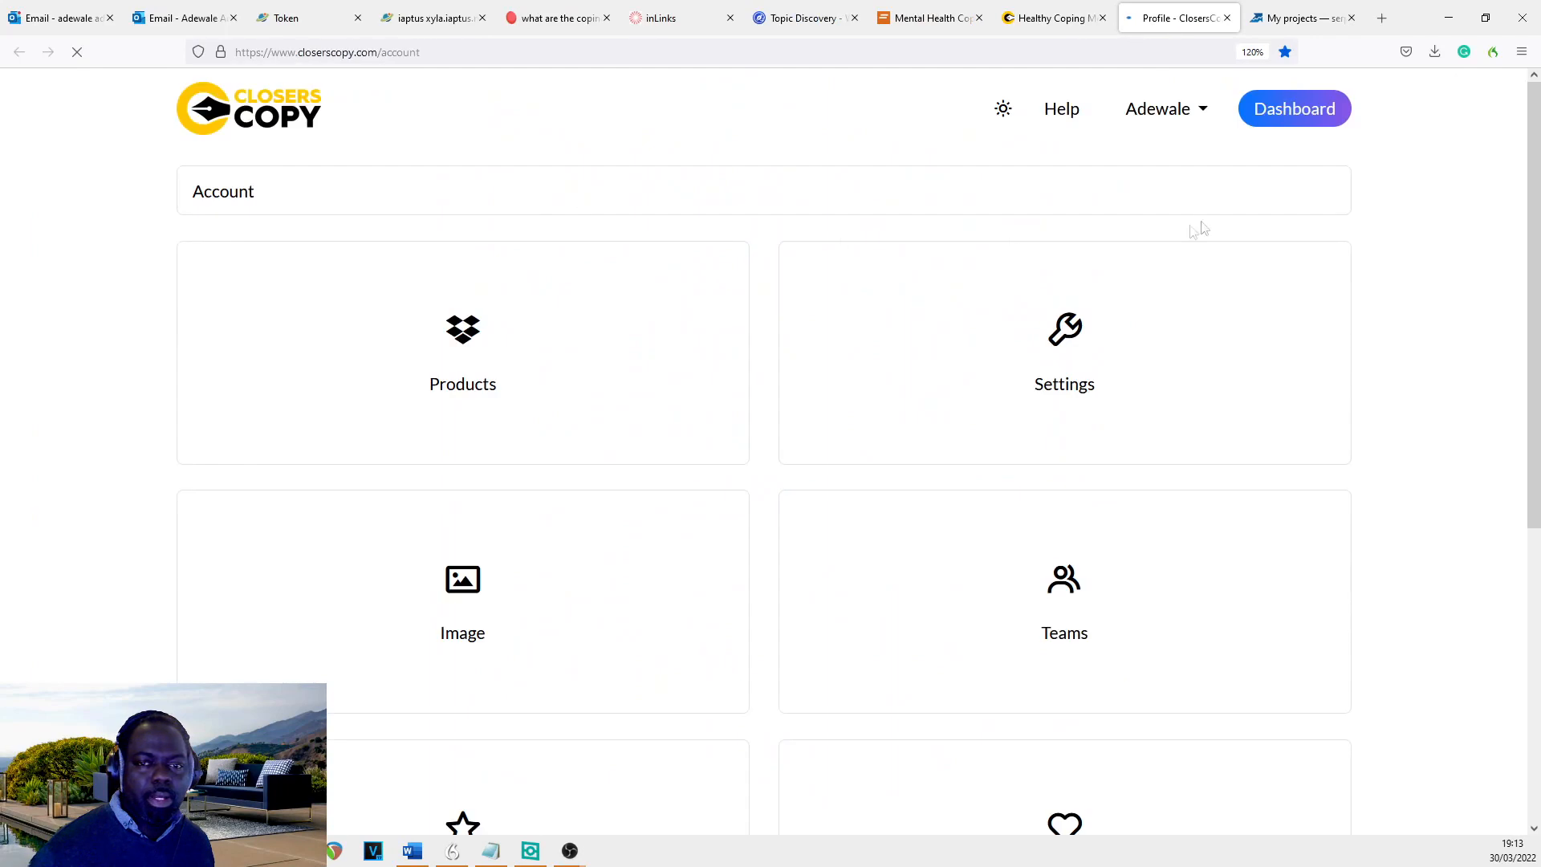
click(1285, 114)
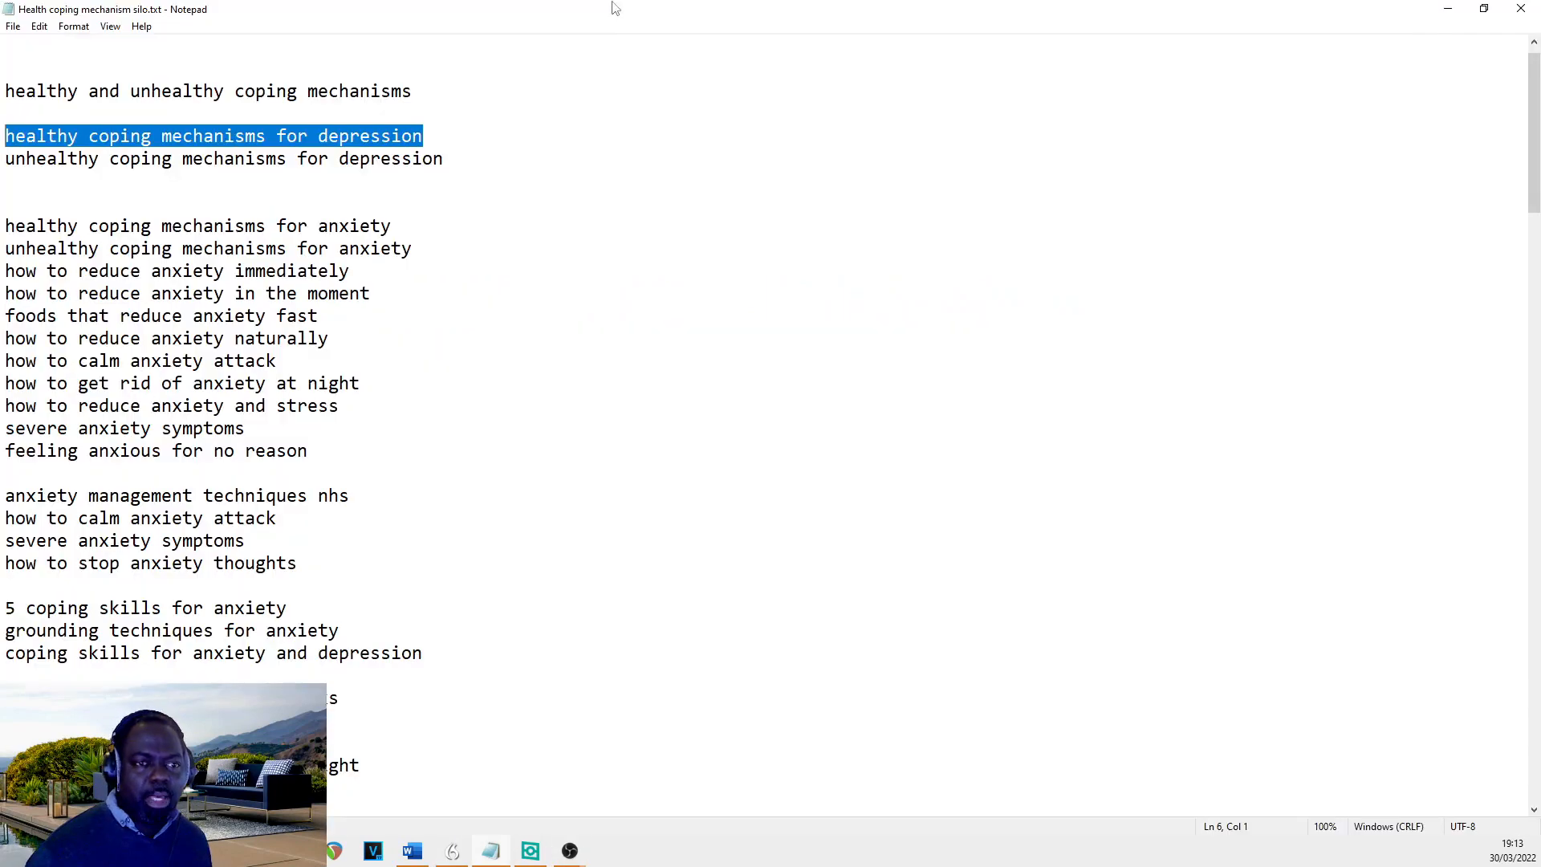
drag(615, 8, 837, 56)
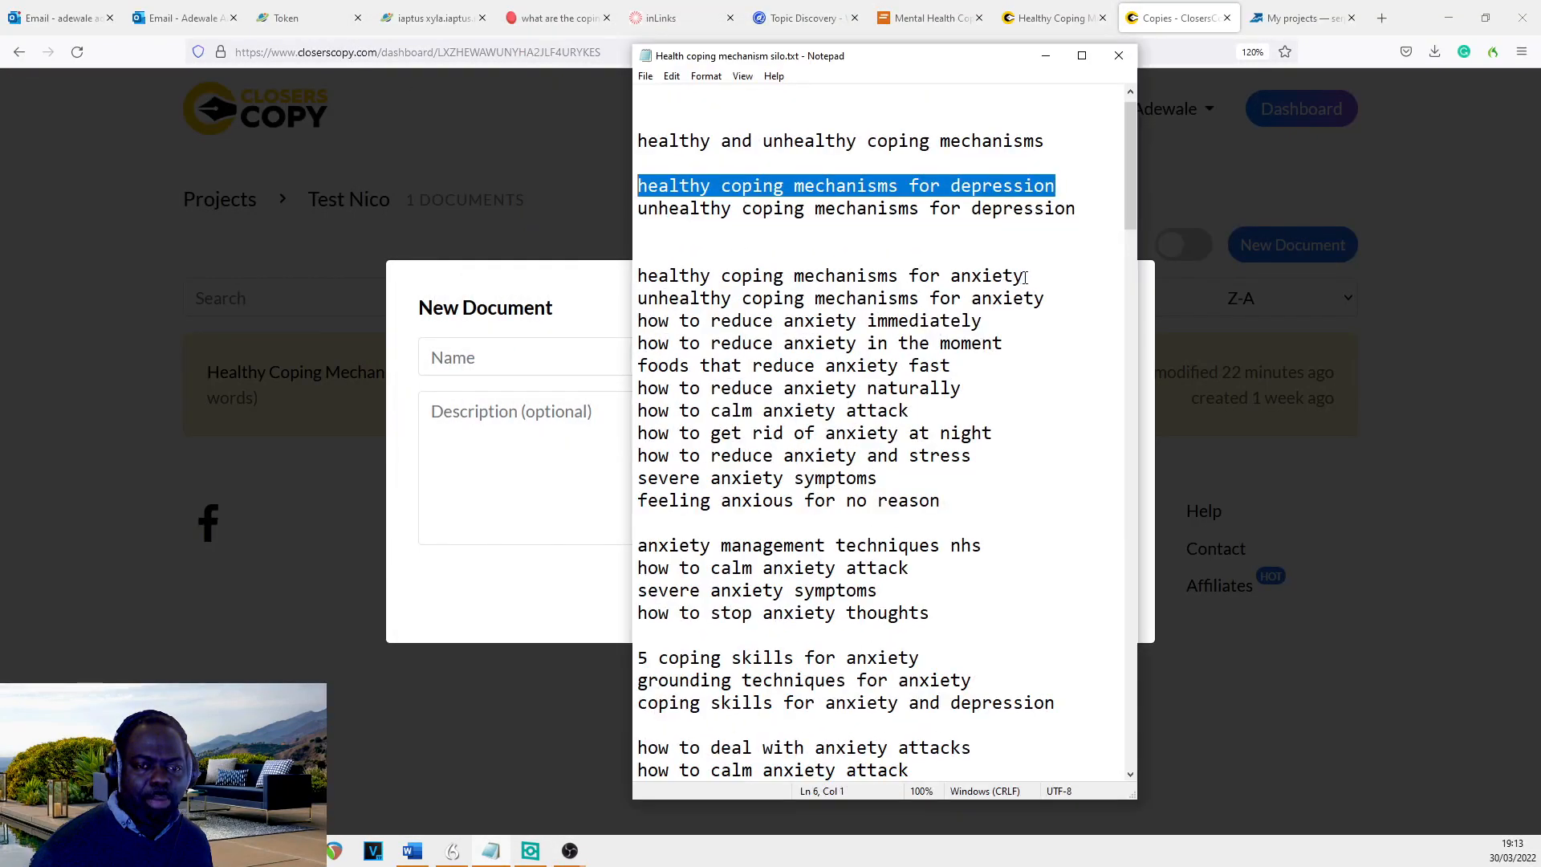
click(1050, 280)
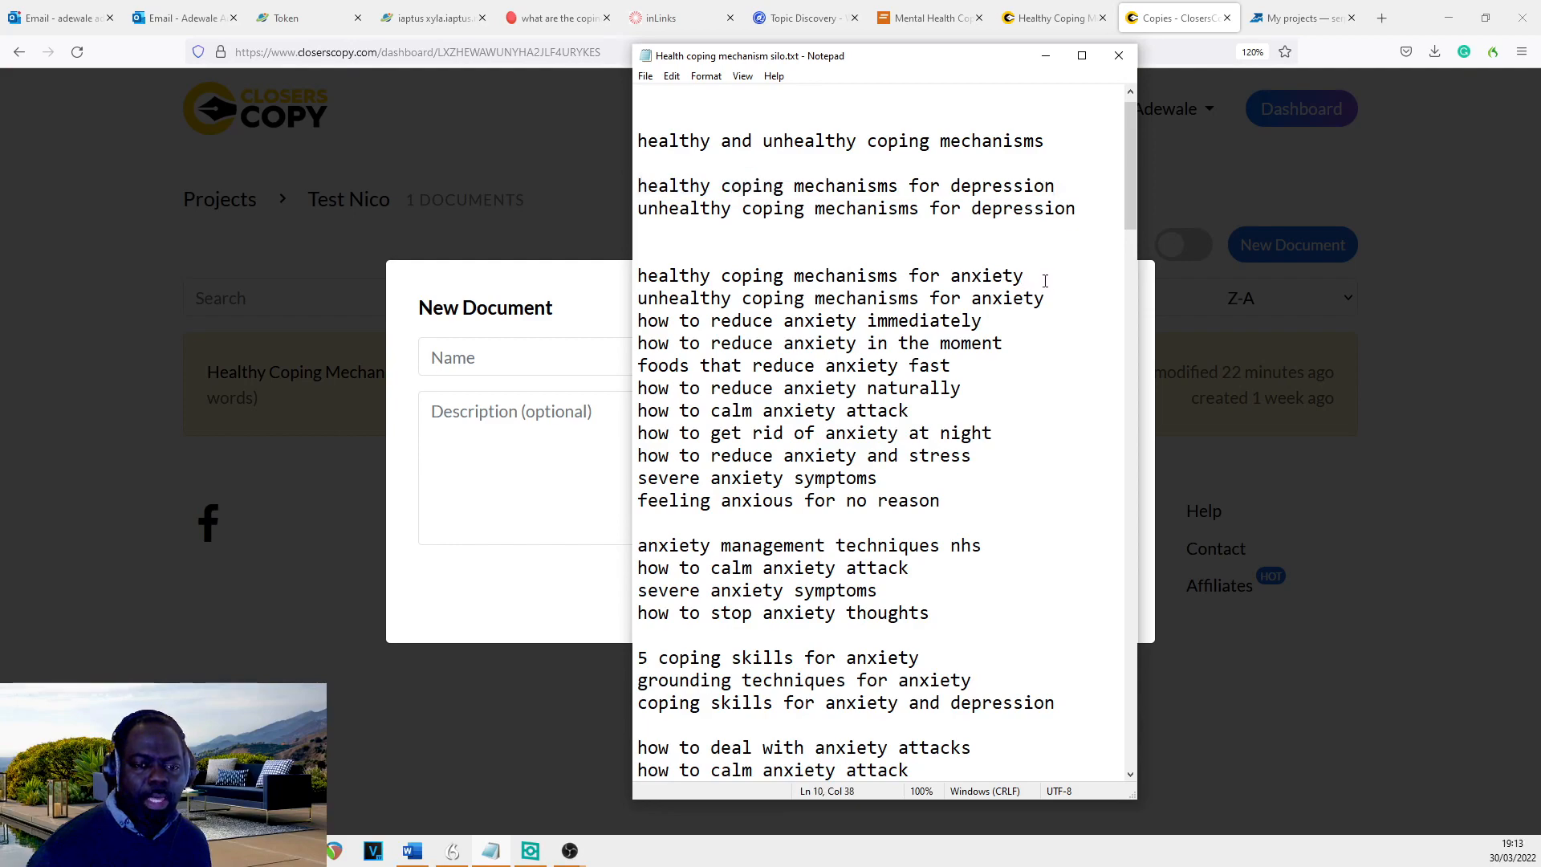
scroll(1011, 377, down, 9)
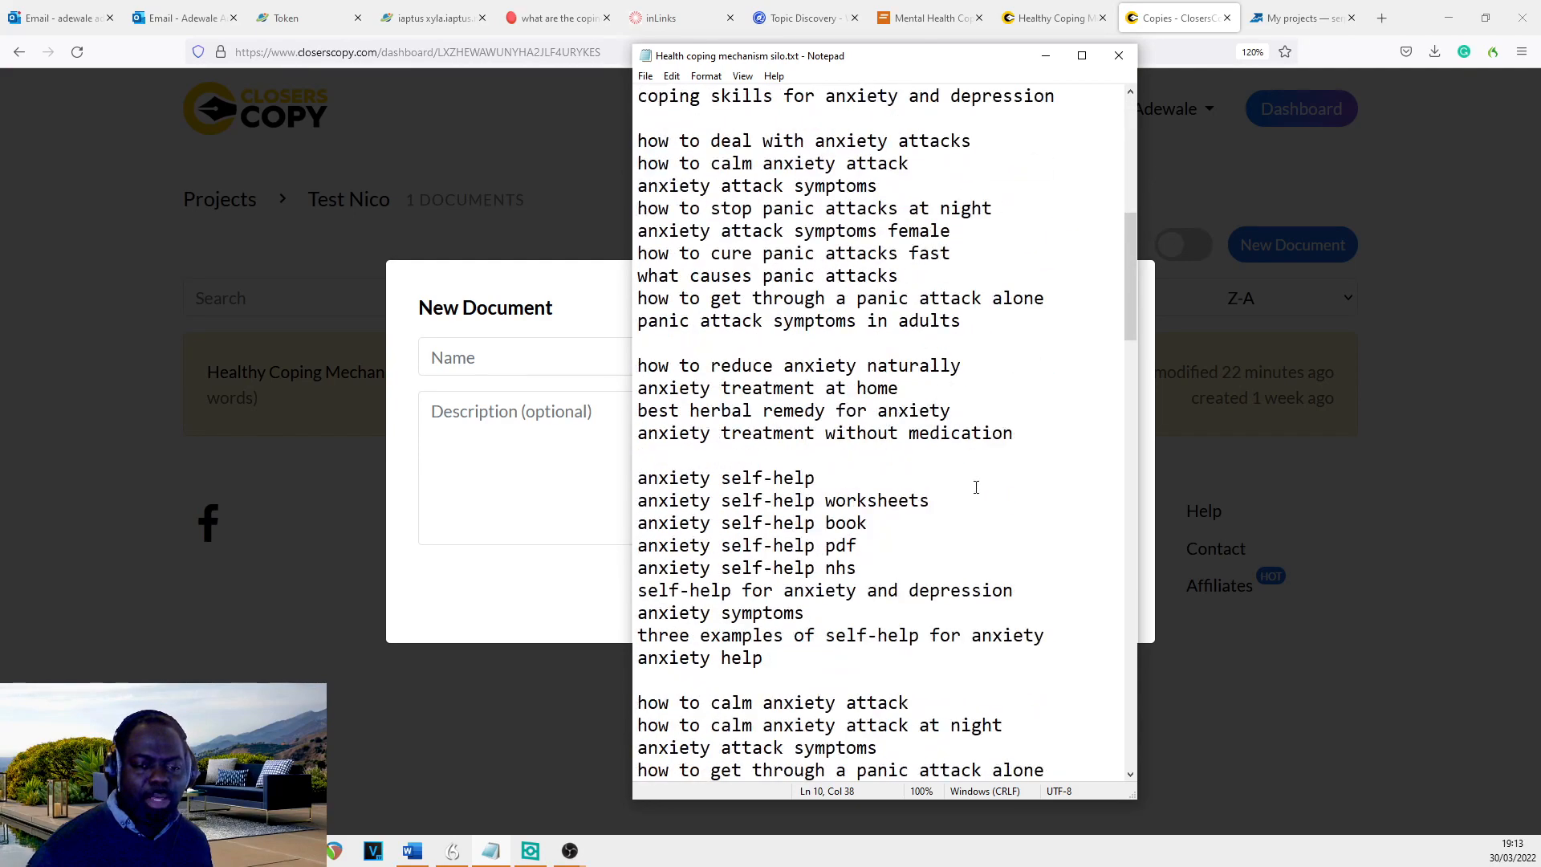
scroll(975, 487, down, 7)
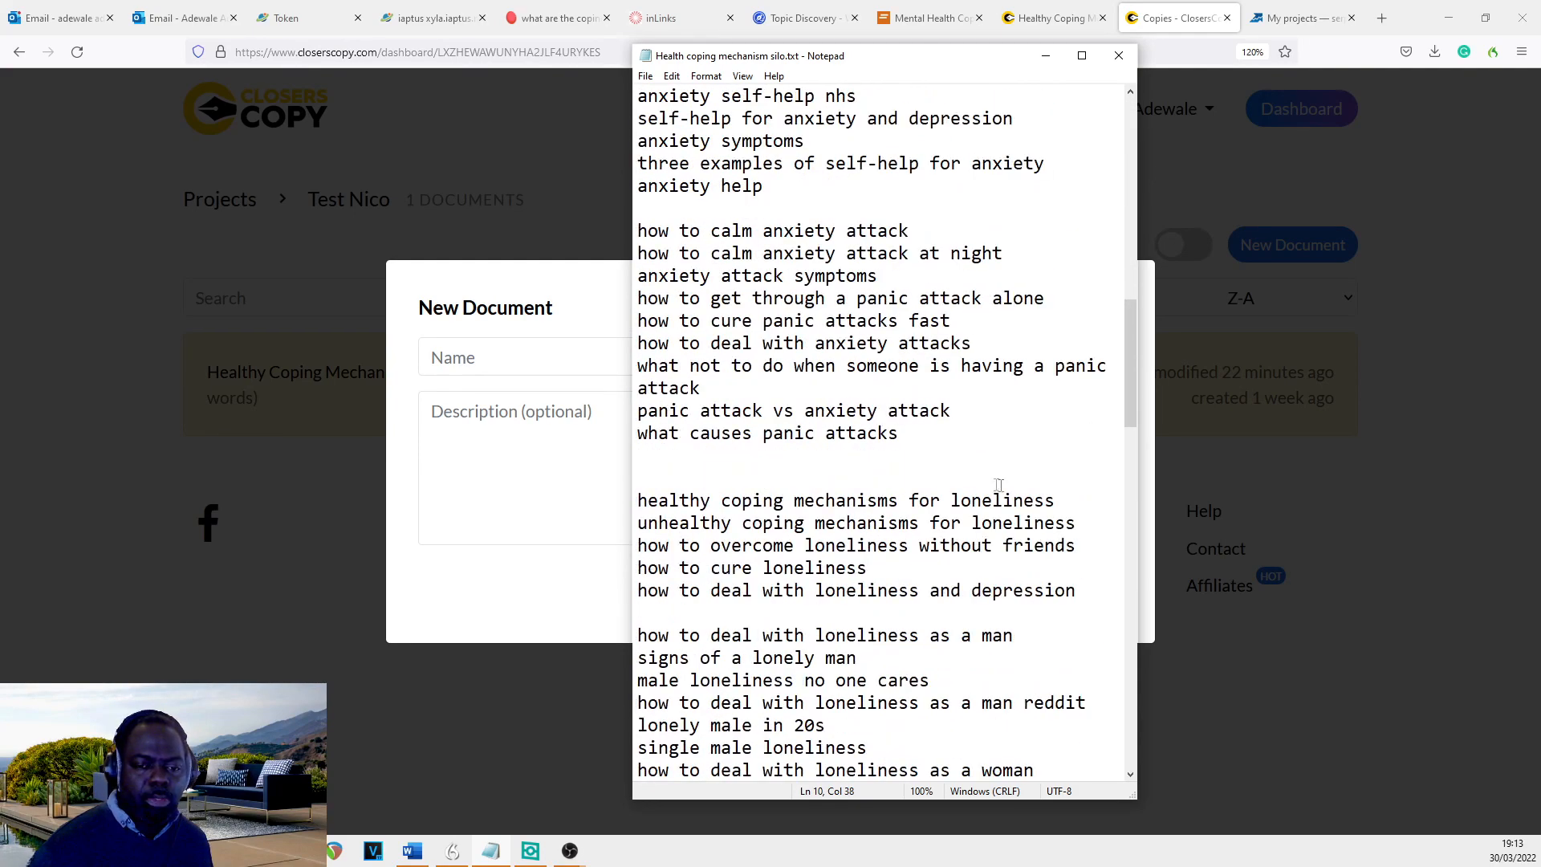
drag(1052, 501, 580, 466)
key(ctrl+c)
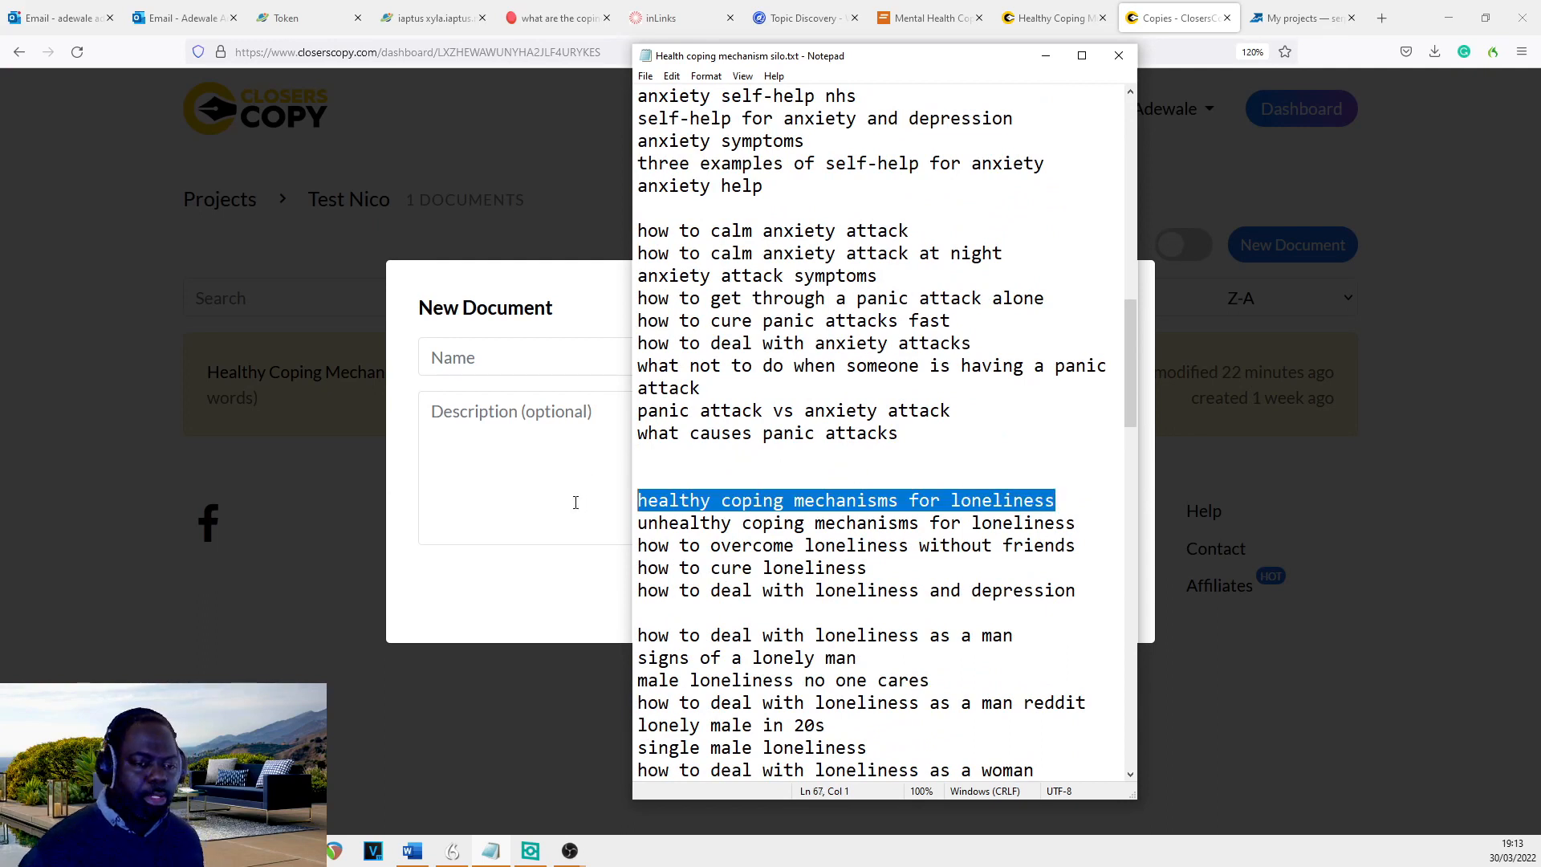
- Name the new document "healthy coping mechanisms for loneliness", save it and open it in the editor
click(490, 356)
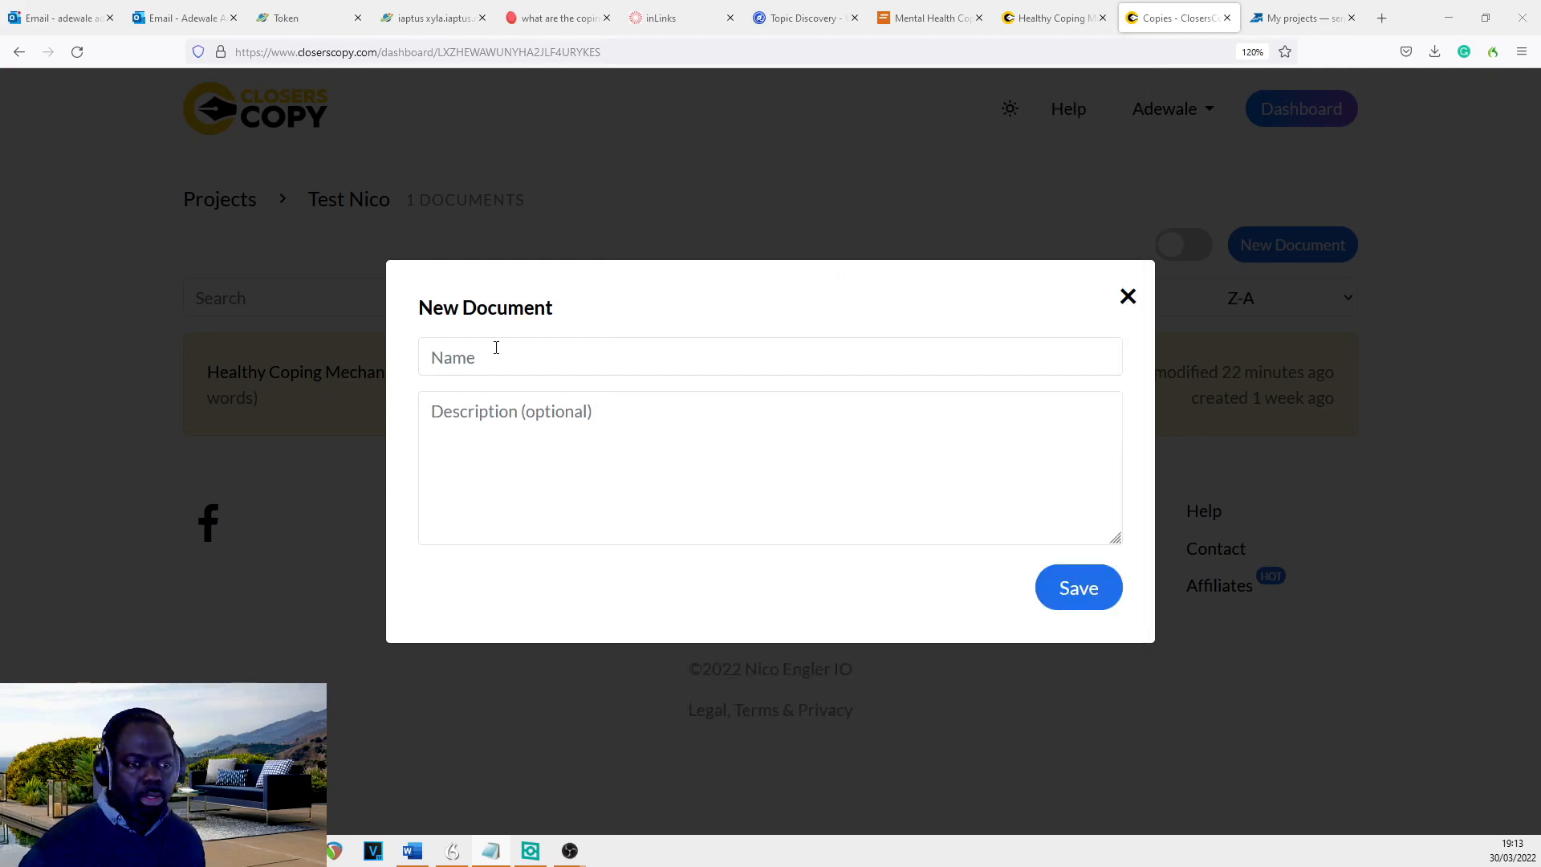
key(ctrl+v)
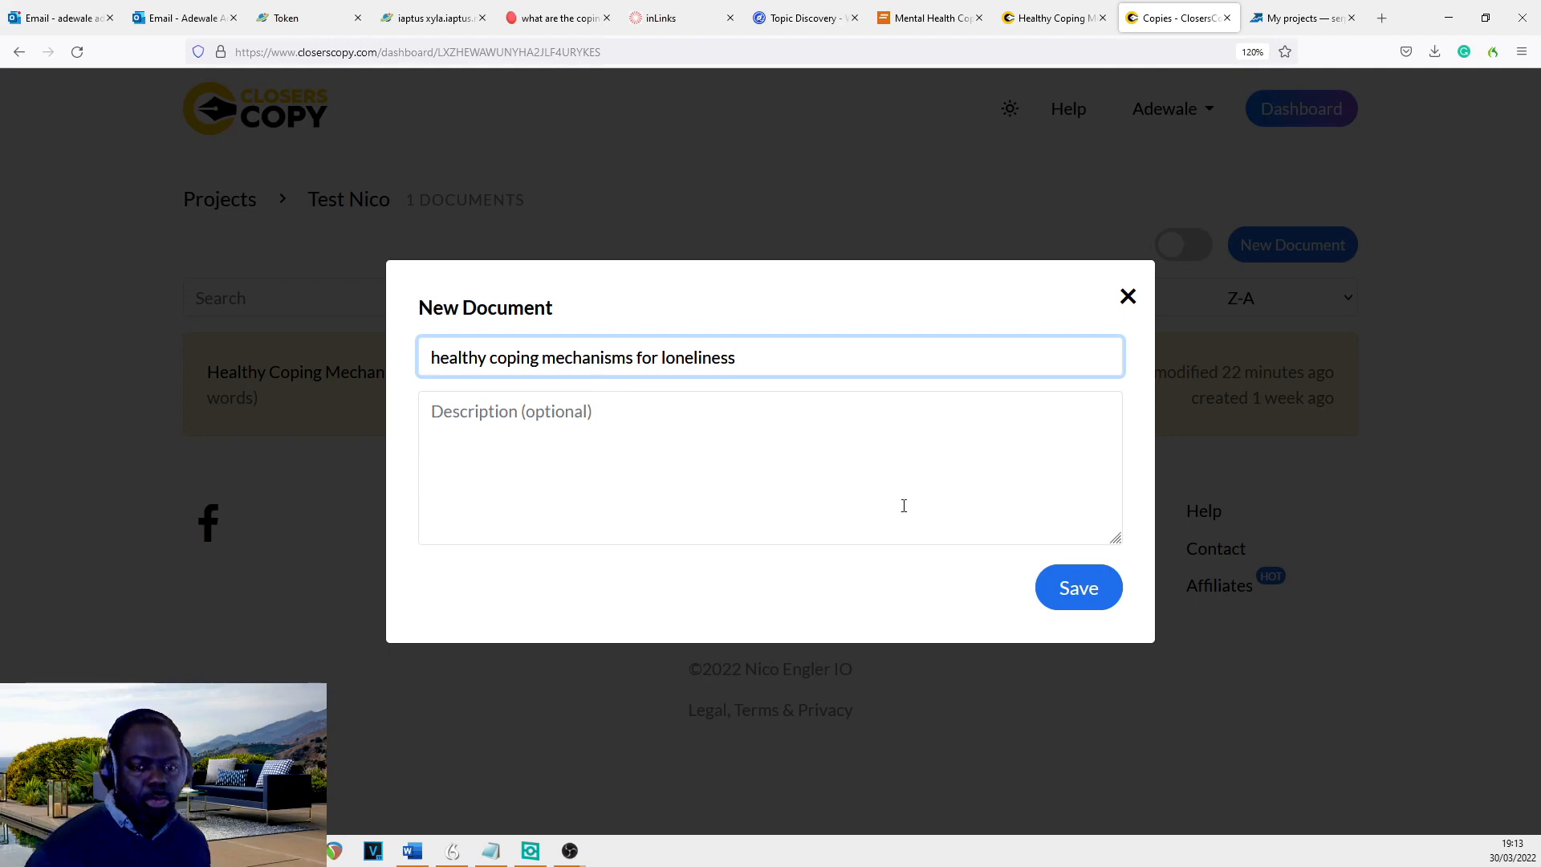
click(1079, 587)
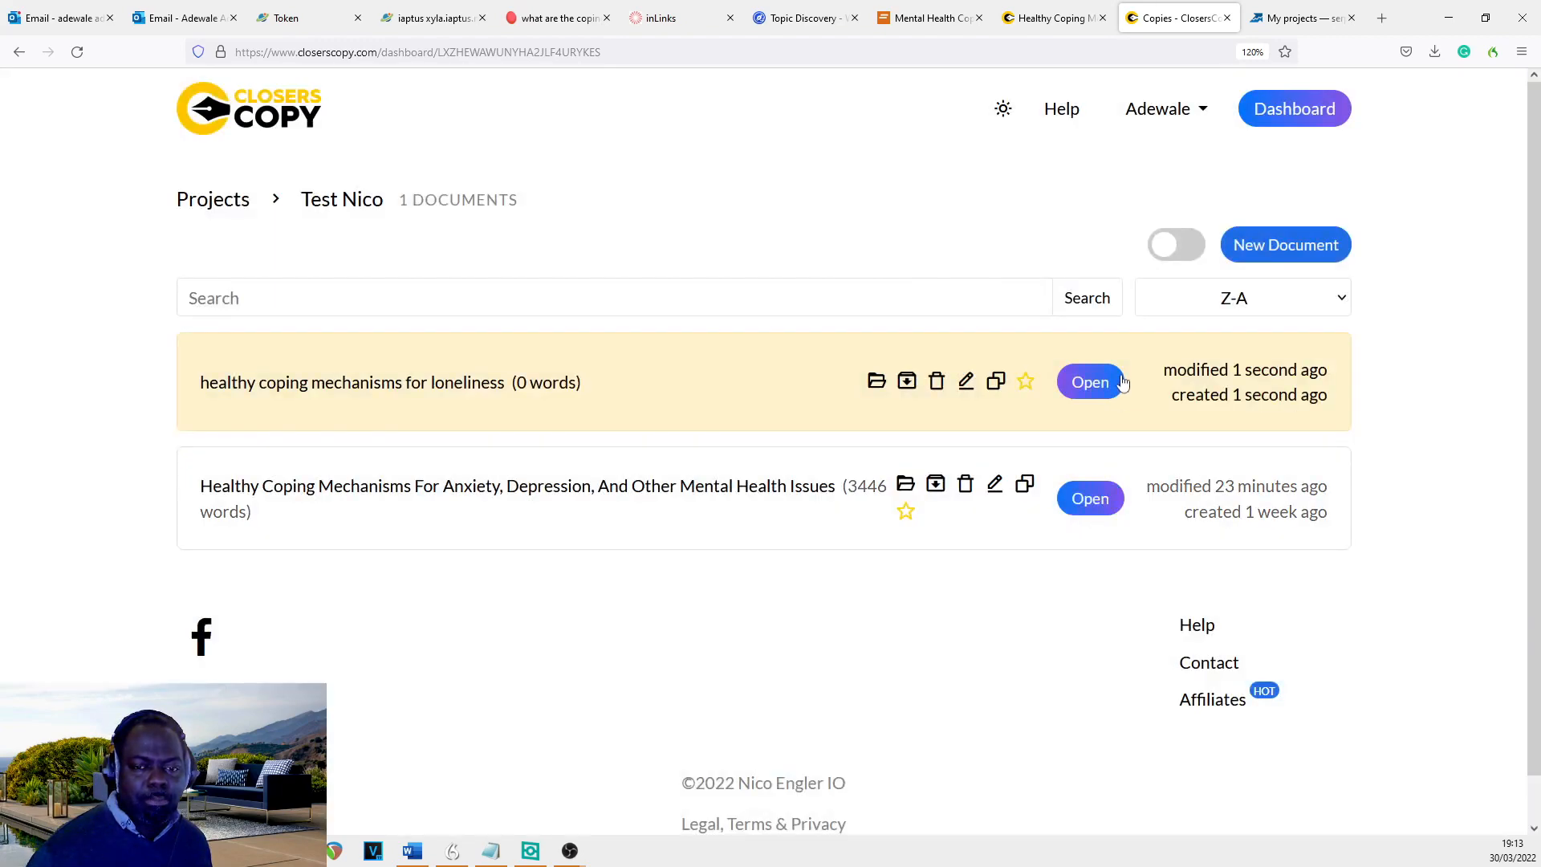
click(1099, 382)
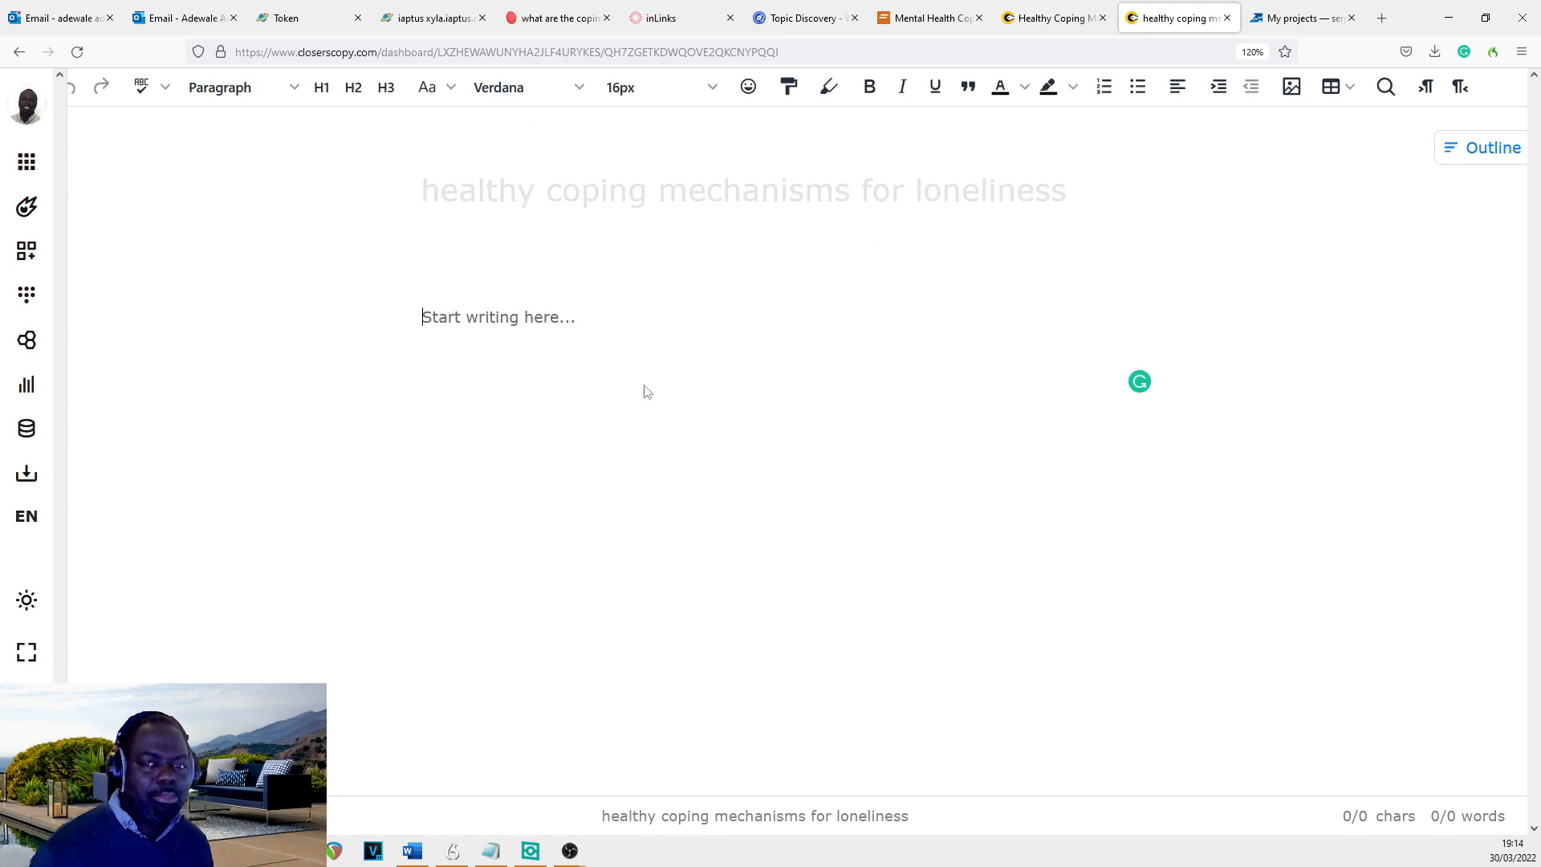
- Share the Silo body content 1 framework from the framework library with the community
click(27, 250)
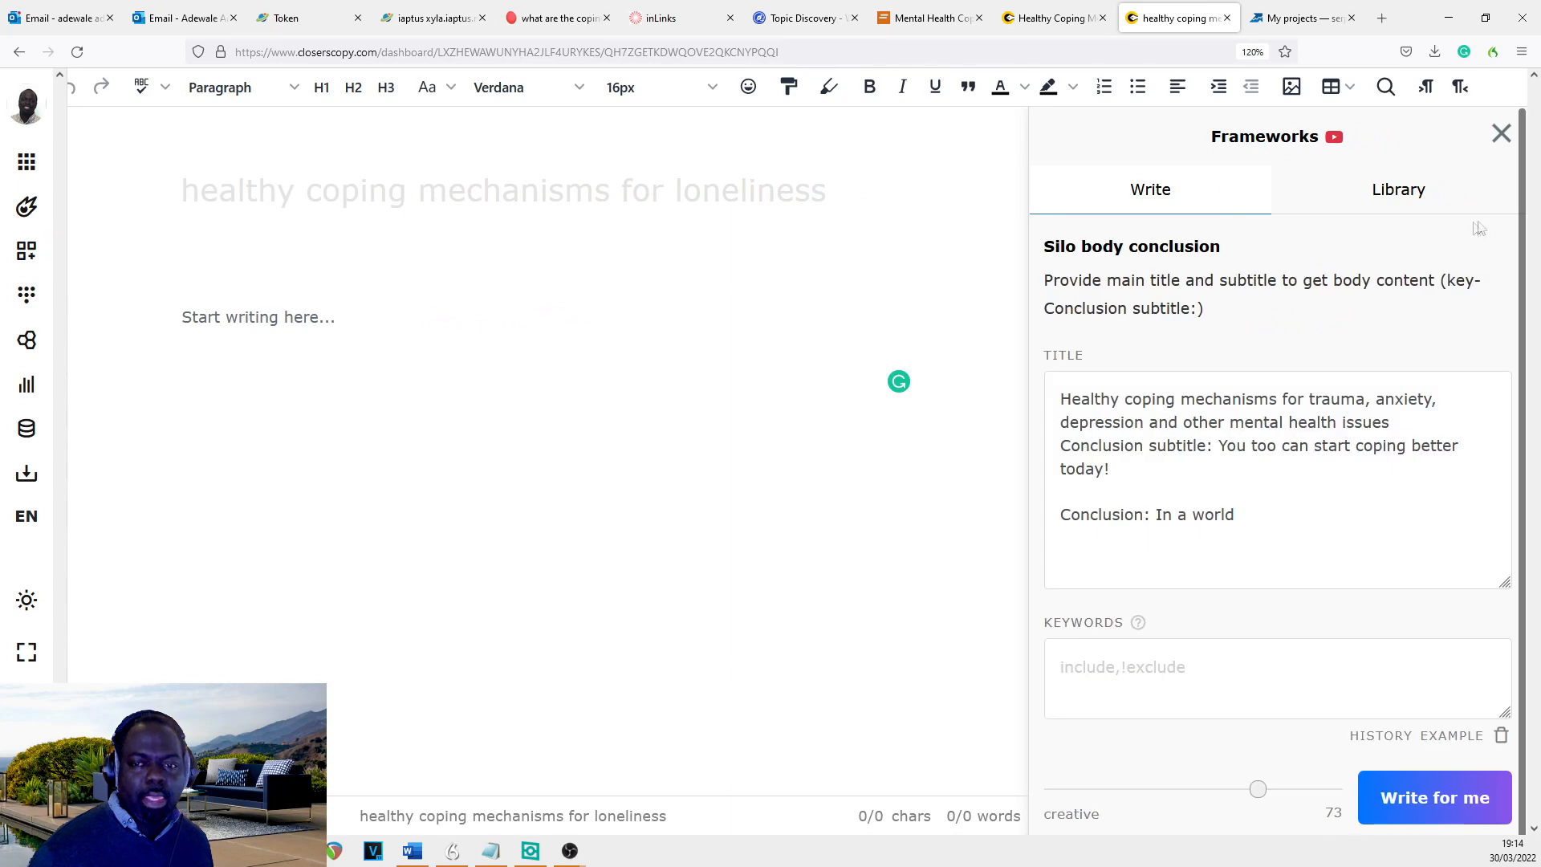
click(1417, 199)
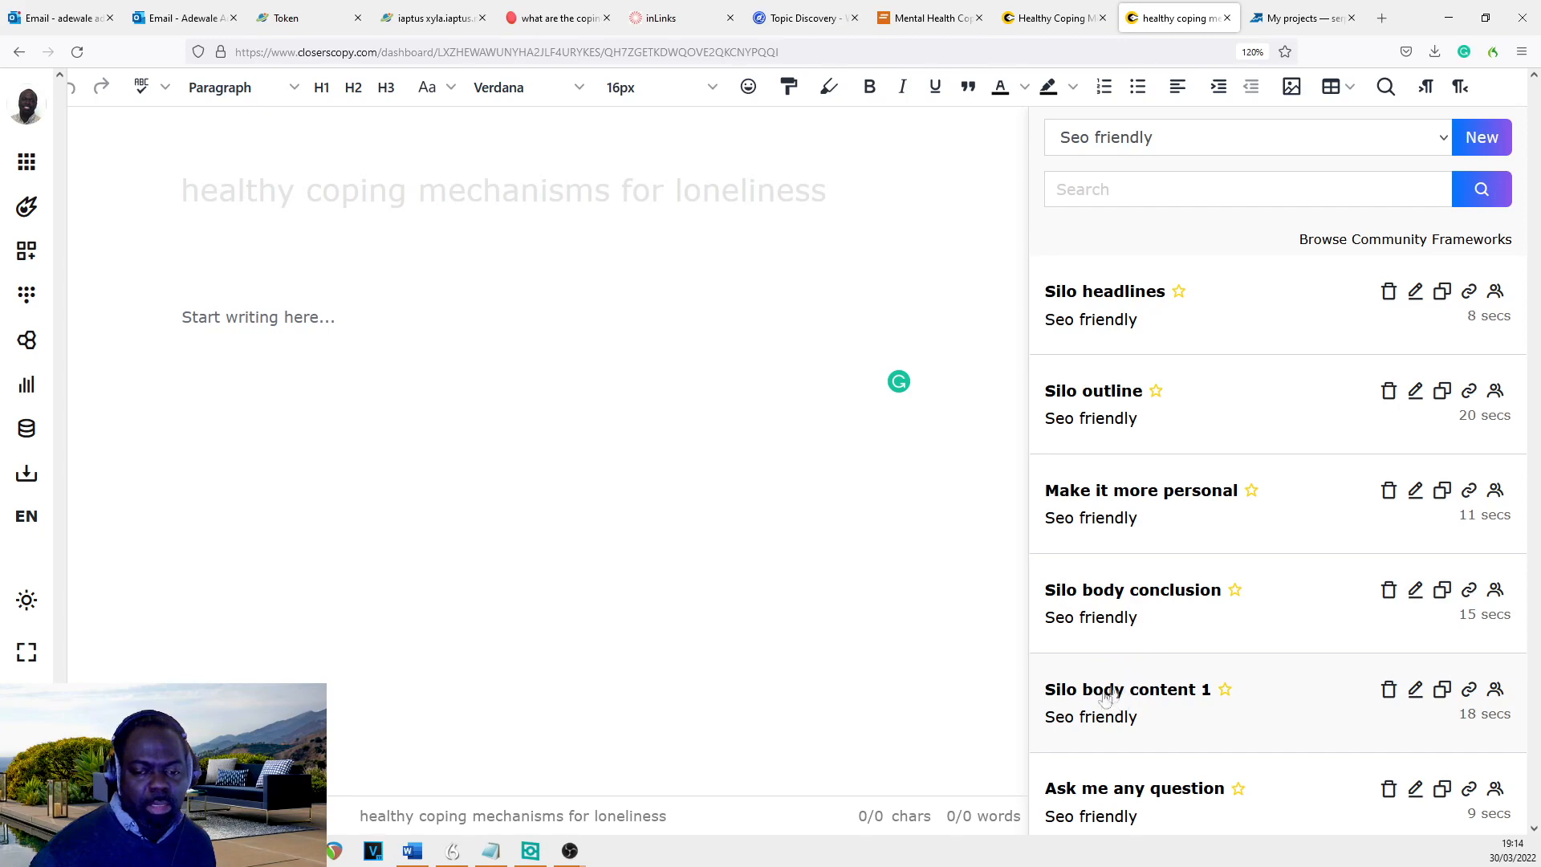
click(1495, 689)
click(723, 569)
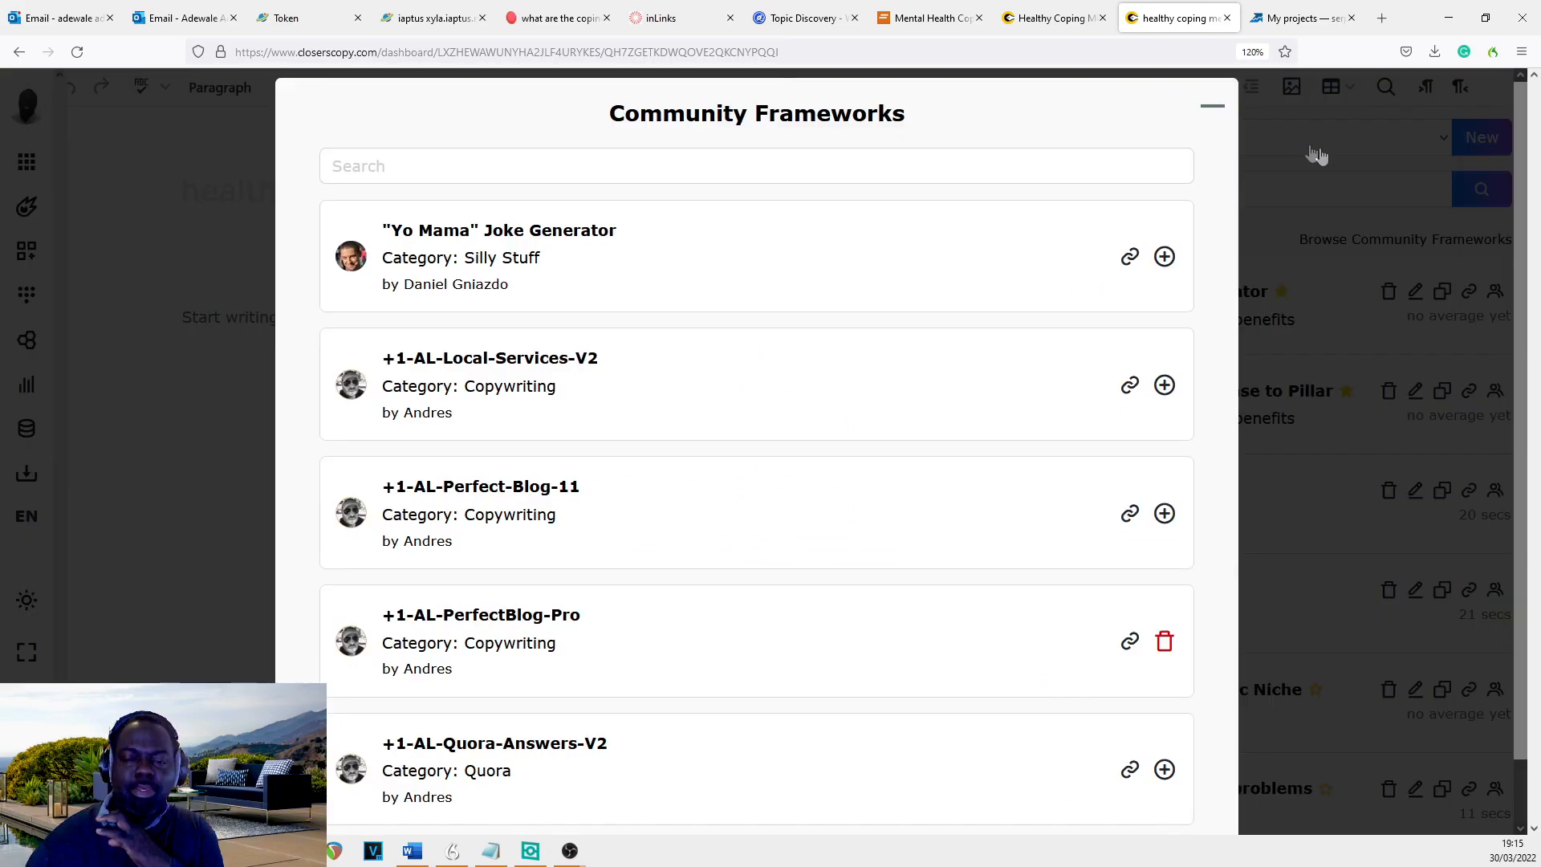
click(1315, 155)
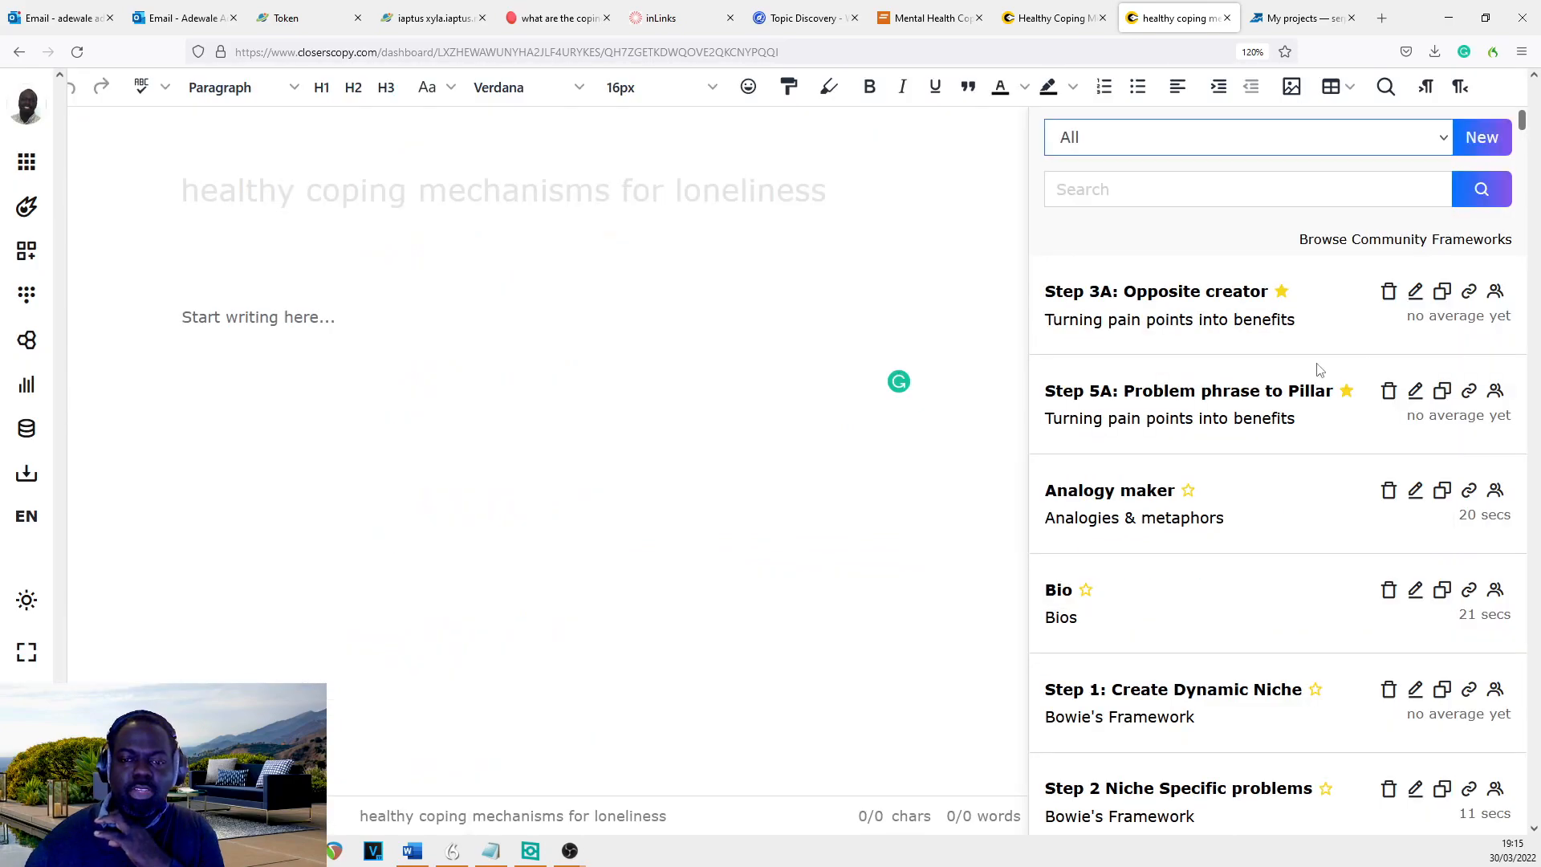
- Filter the framework library to the Seo friendly category and share the Silo headlines framework with the community
click(1350, 139)
click(1338, 195)
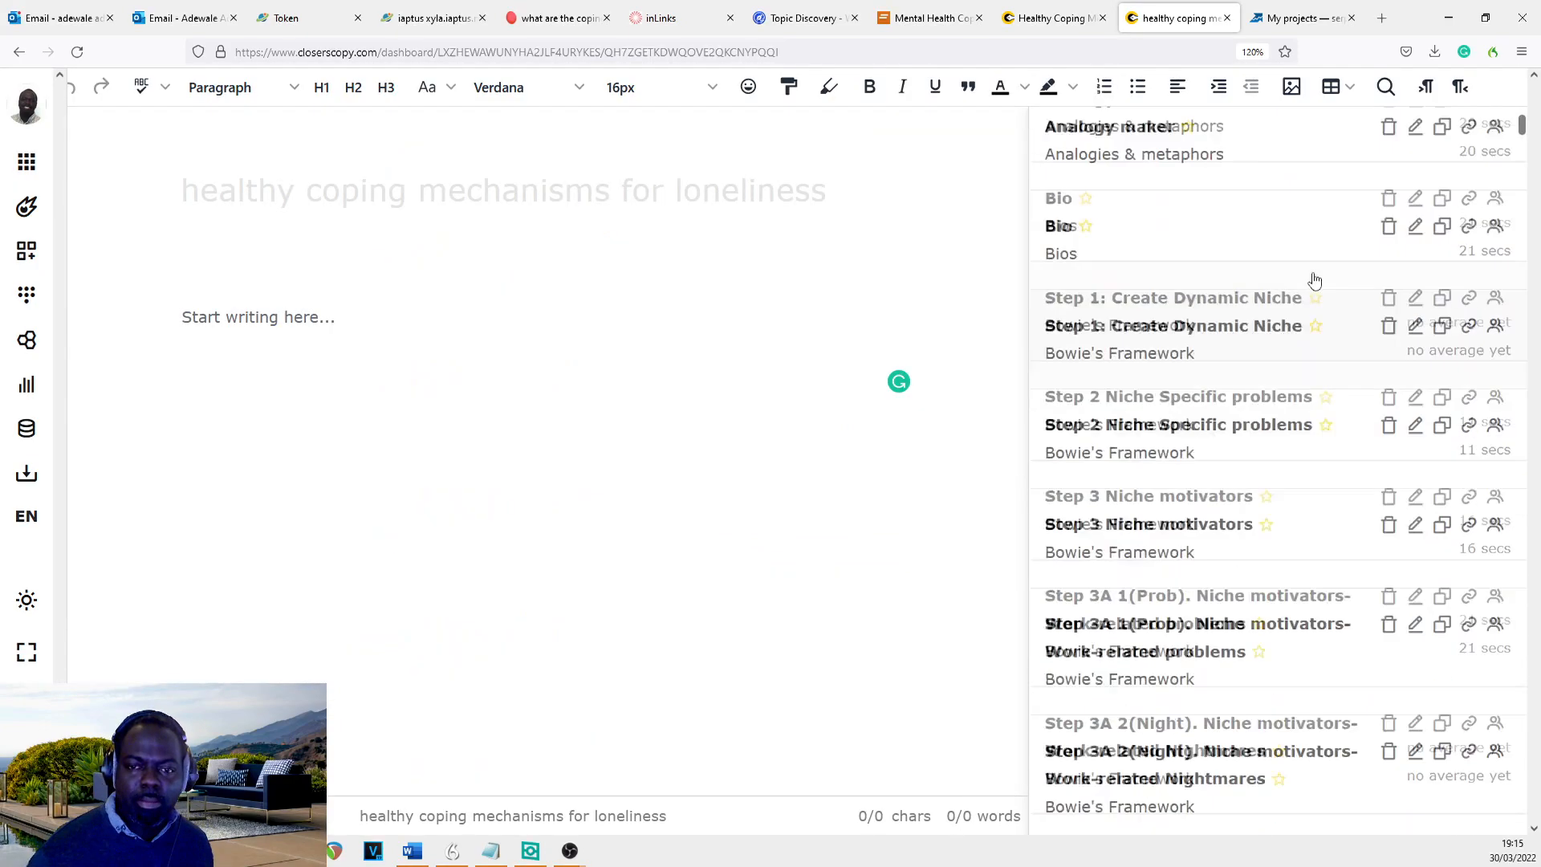
click(1311, 255)
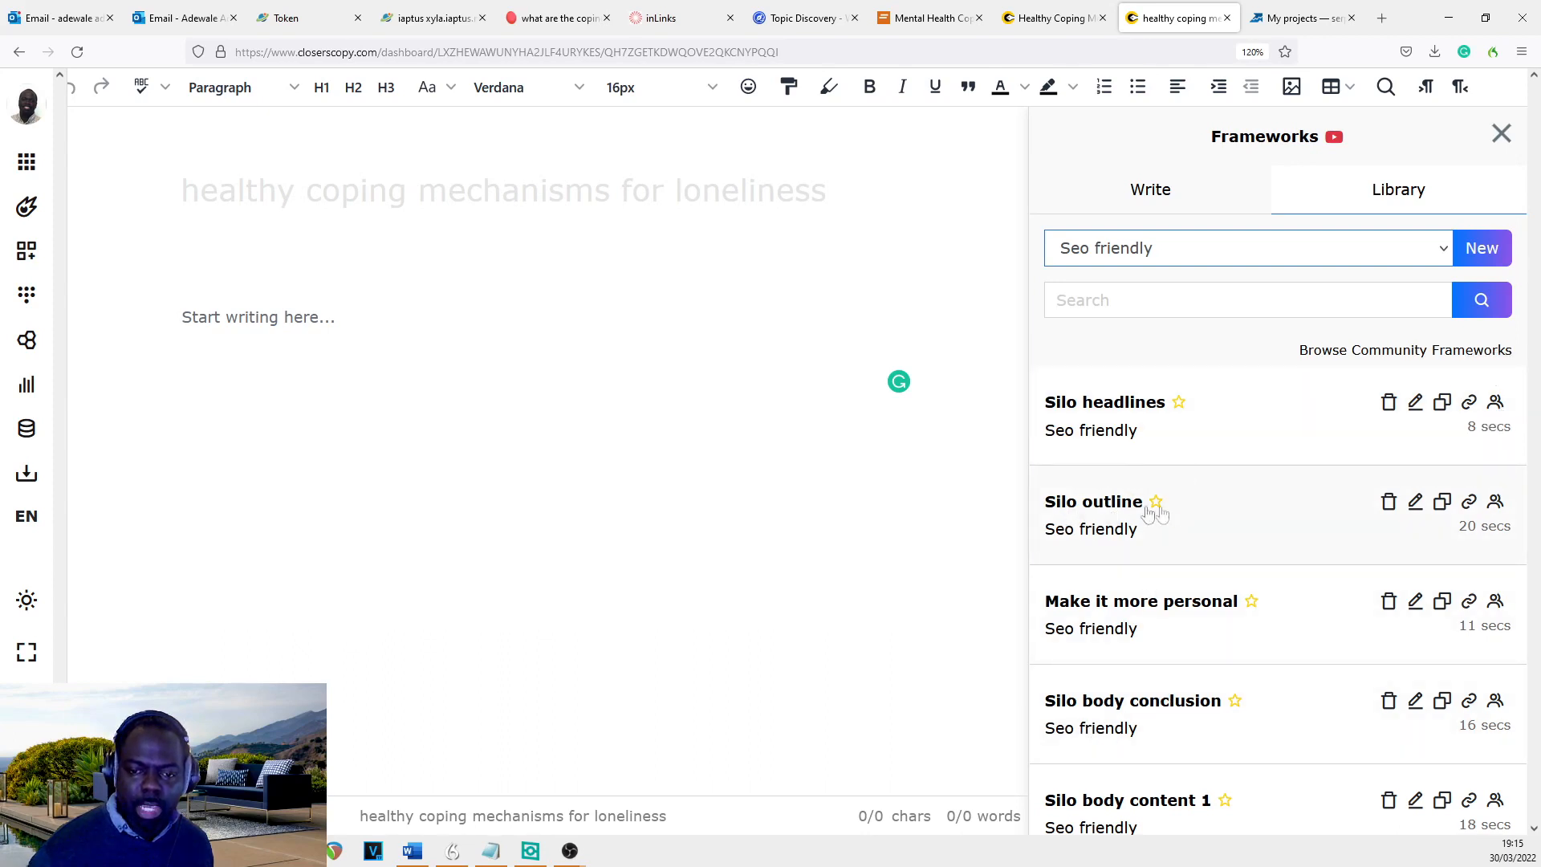
click(1498, 404)
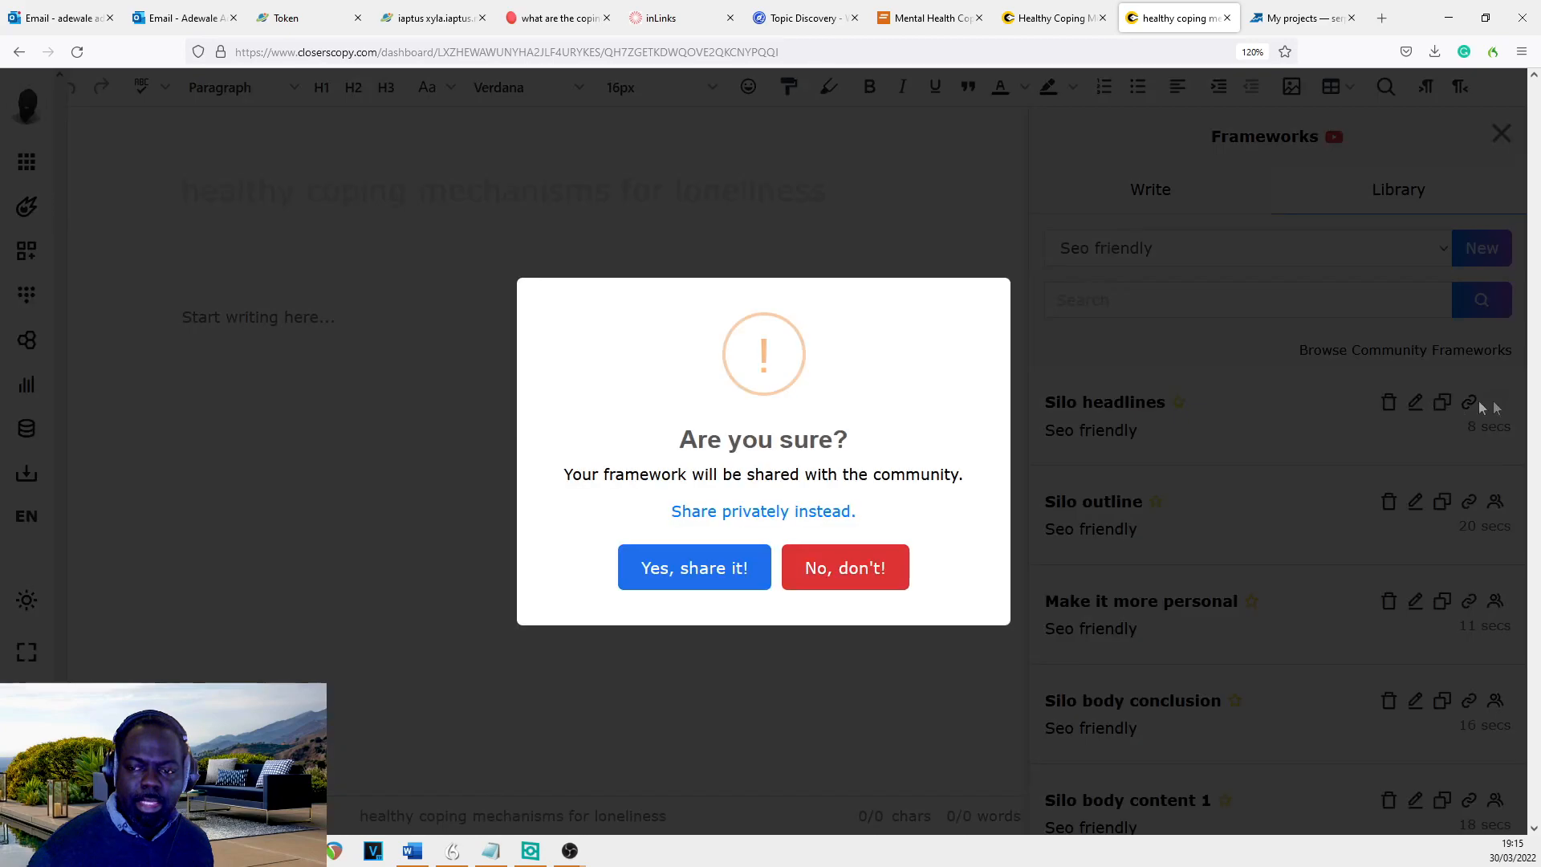
click(674, 575)
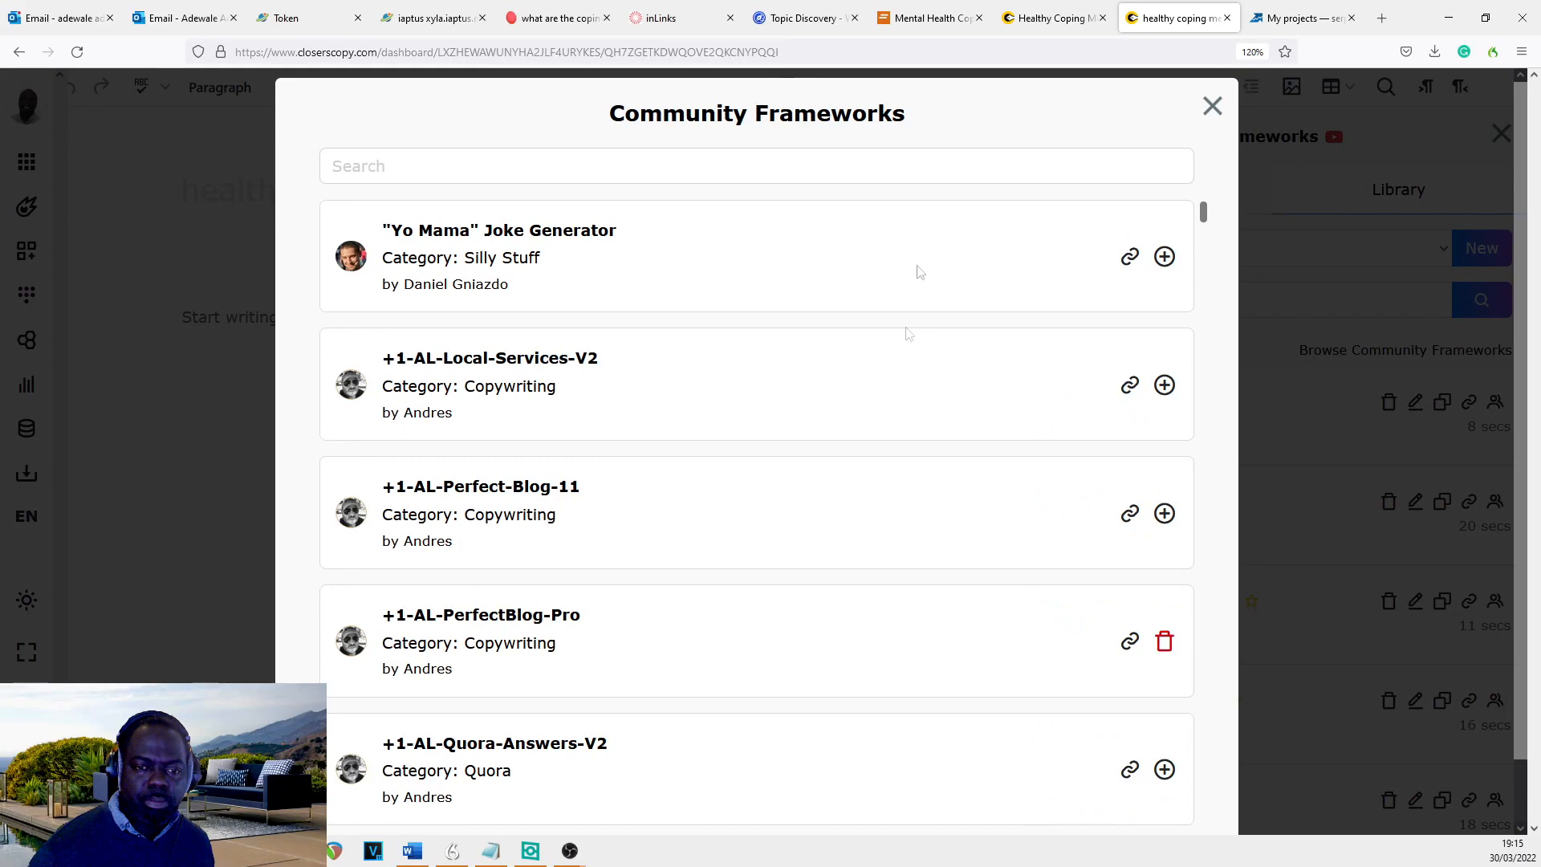
click(1210, 109)
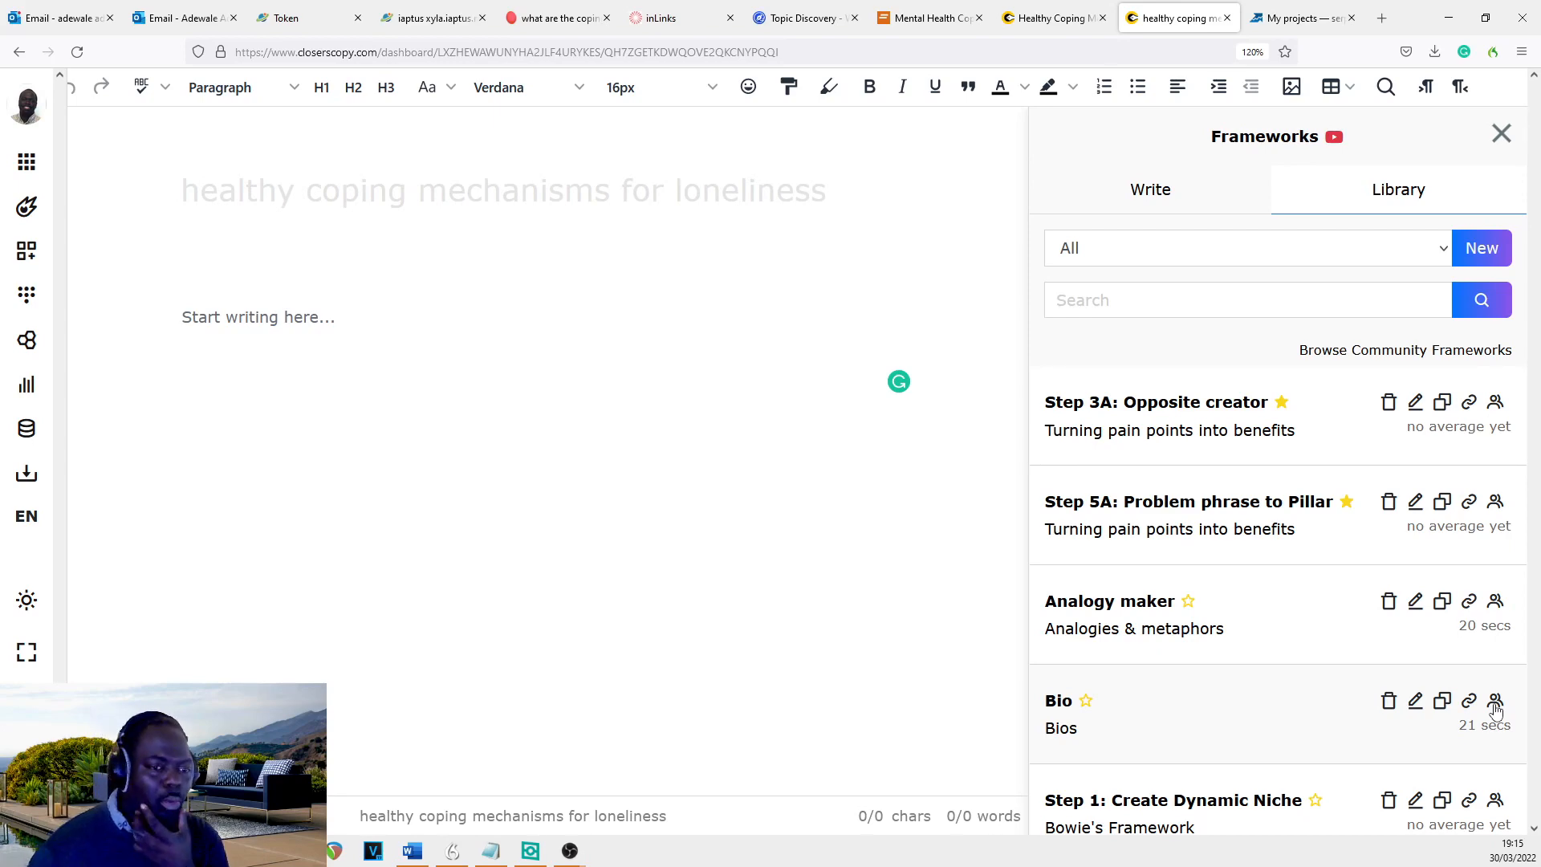
- Filter the framework library to the Seo friendly category again
click(1332, 253)
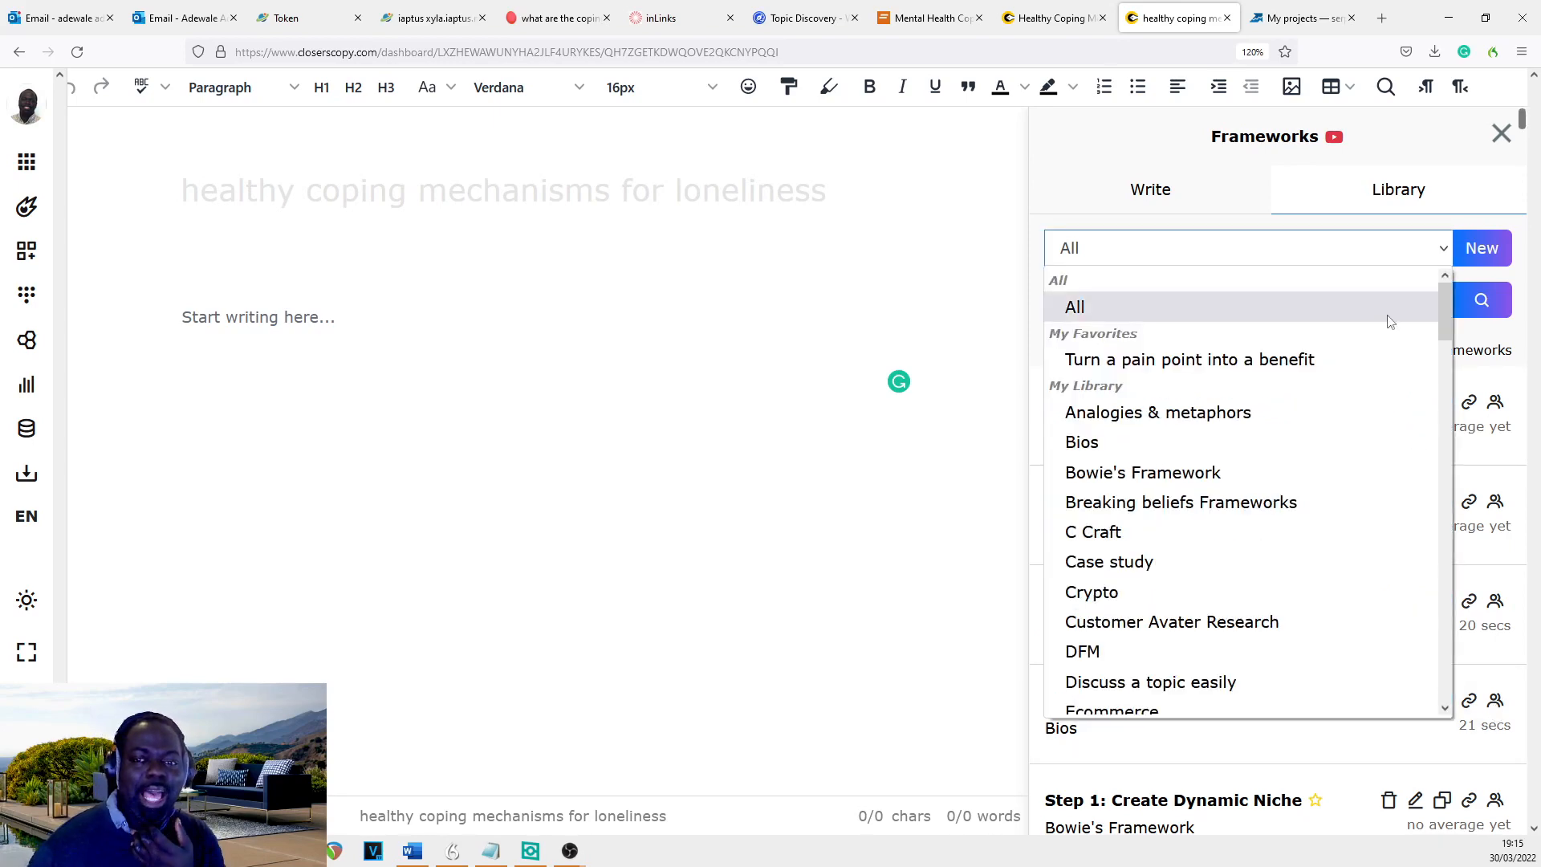
drag(1443, 313, 1369, 475)
click(1238, 658)
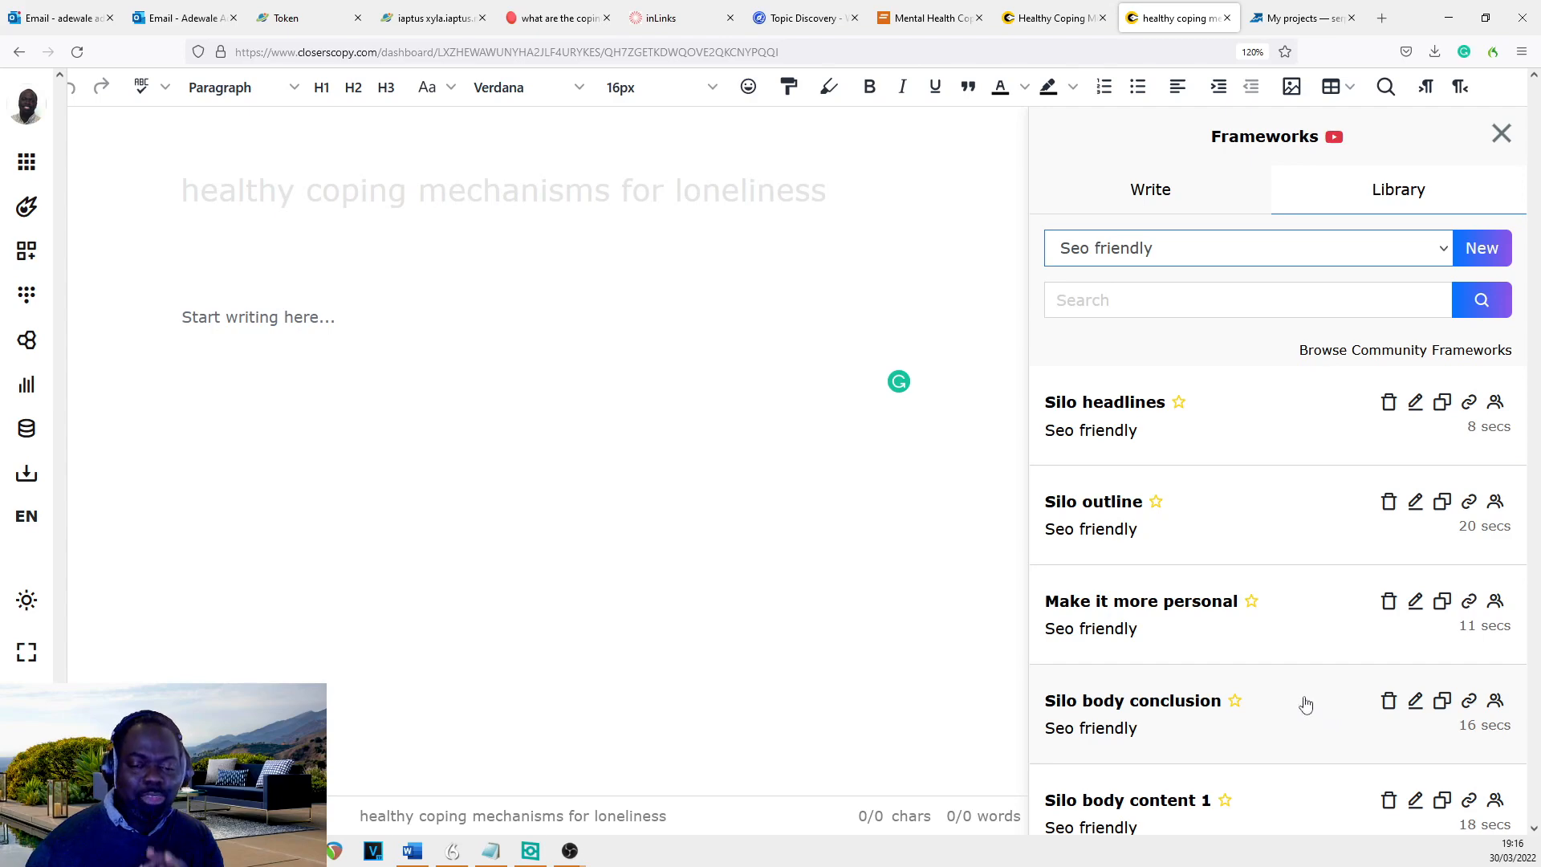
- Open the Silo body conclusion framework and examine how its instruction structures the title, conclusion subtitle and conclusion examples, then close it
click(1415, 702)
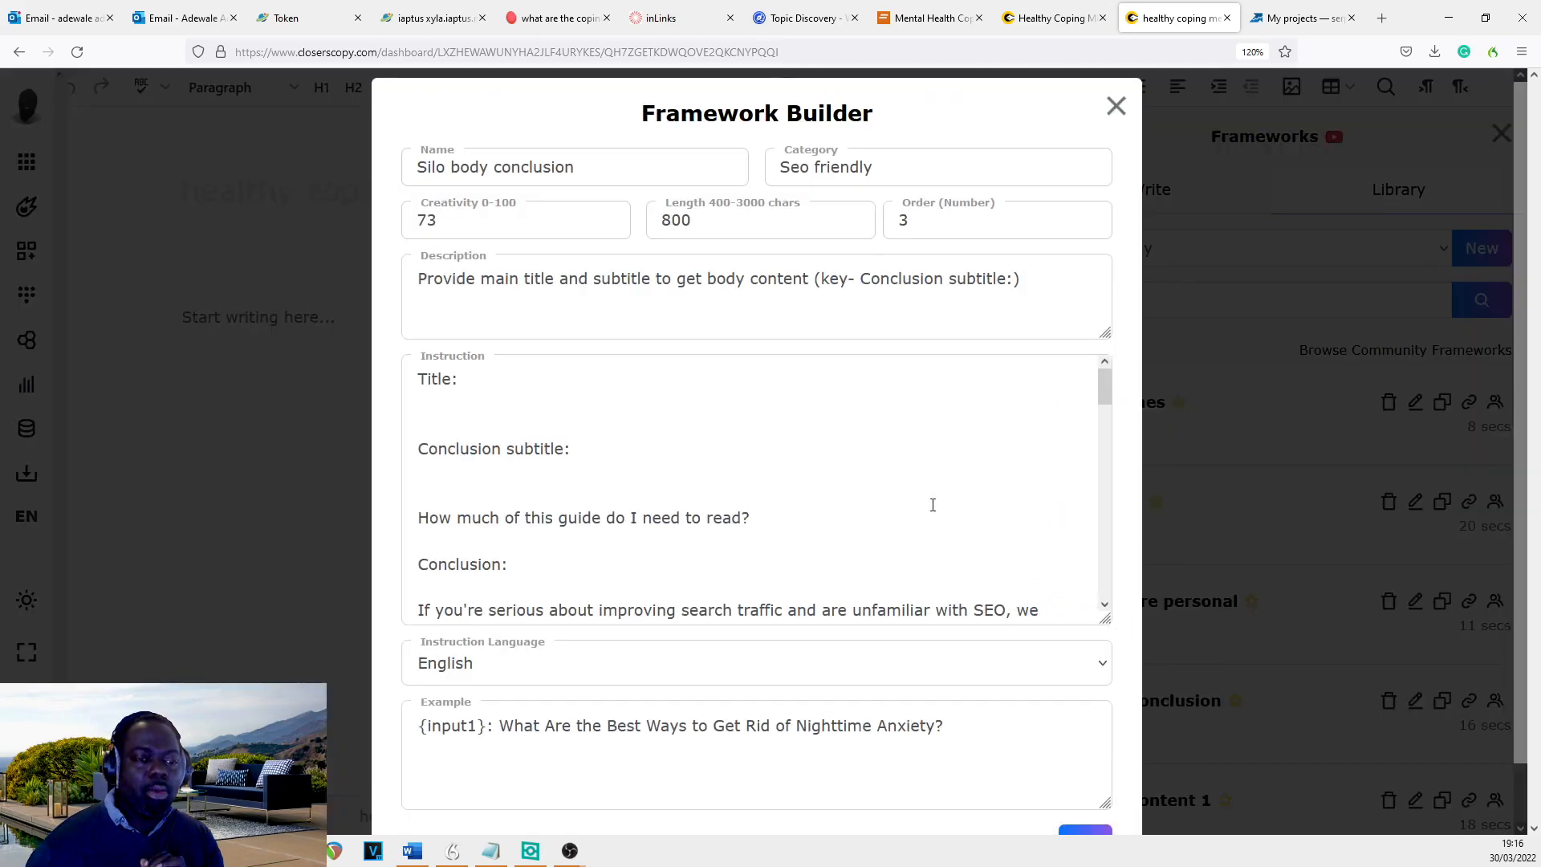
scroll(904, 434, down, 2)
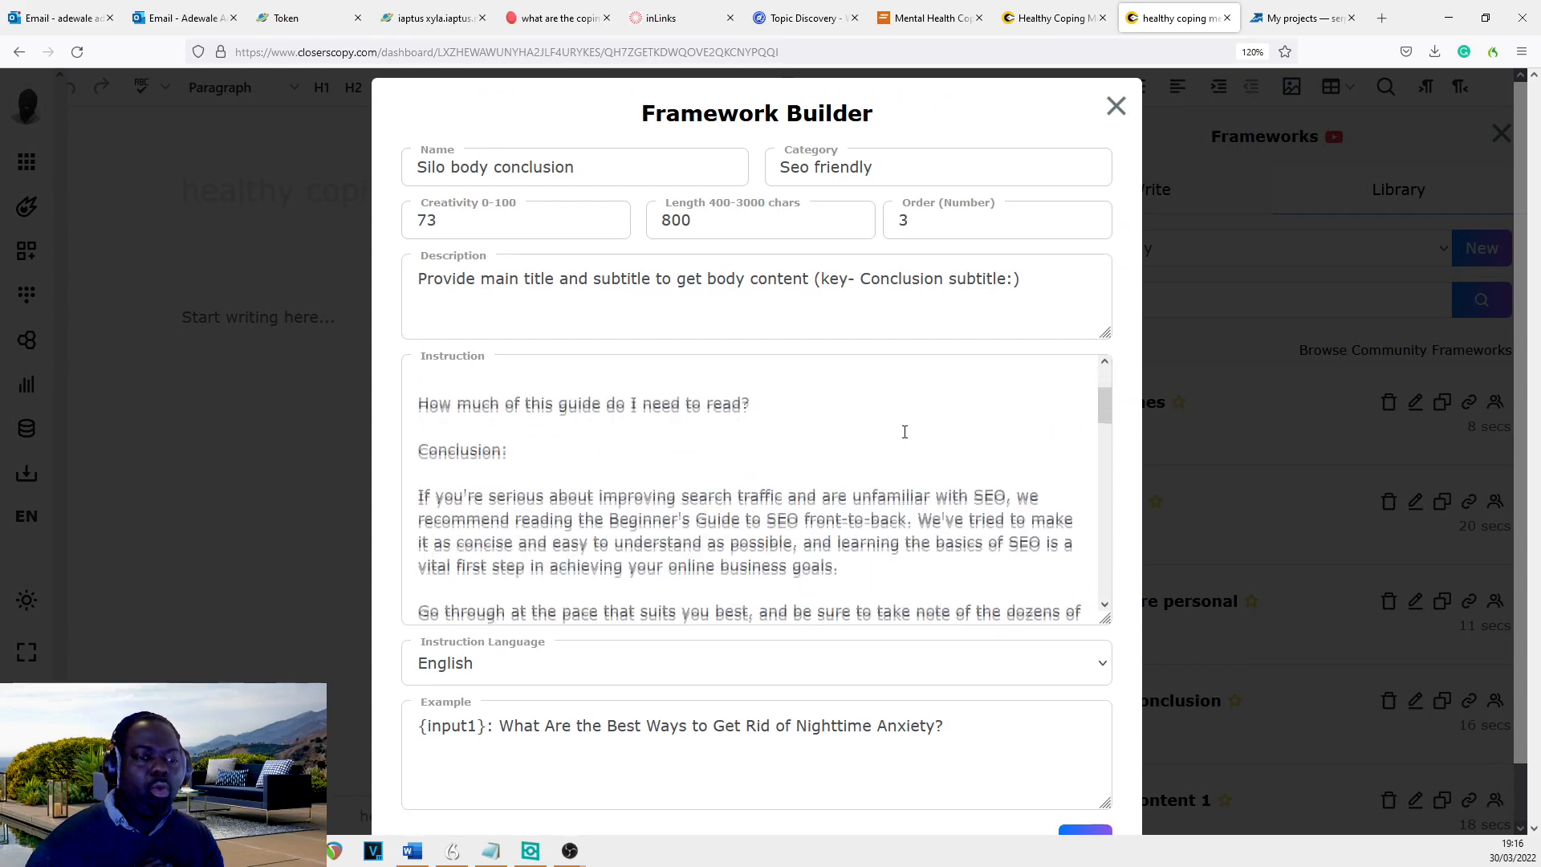
scroll(904, 434, down, 2)
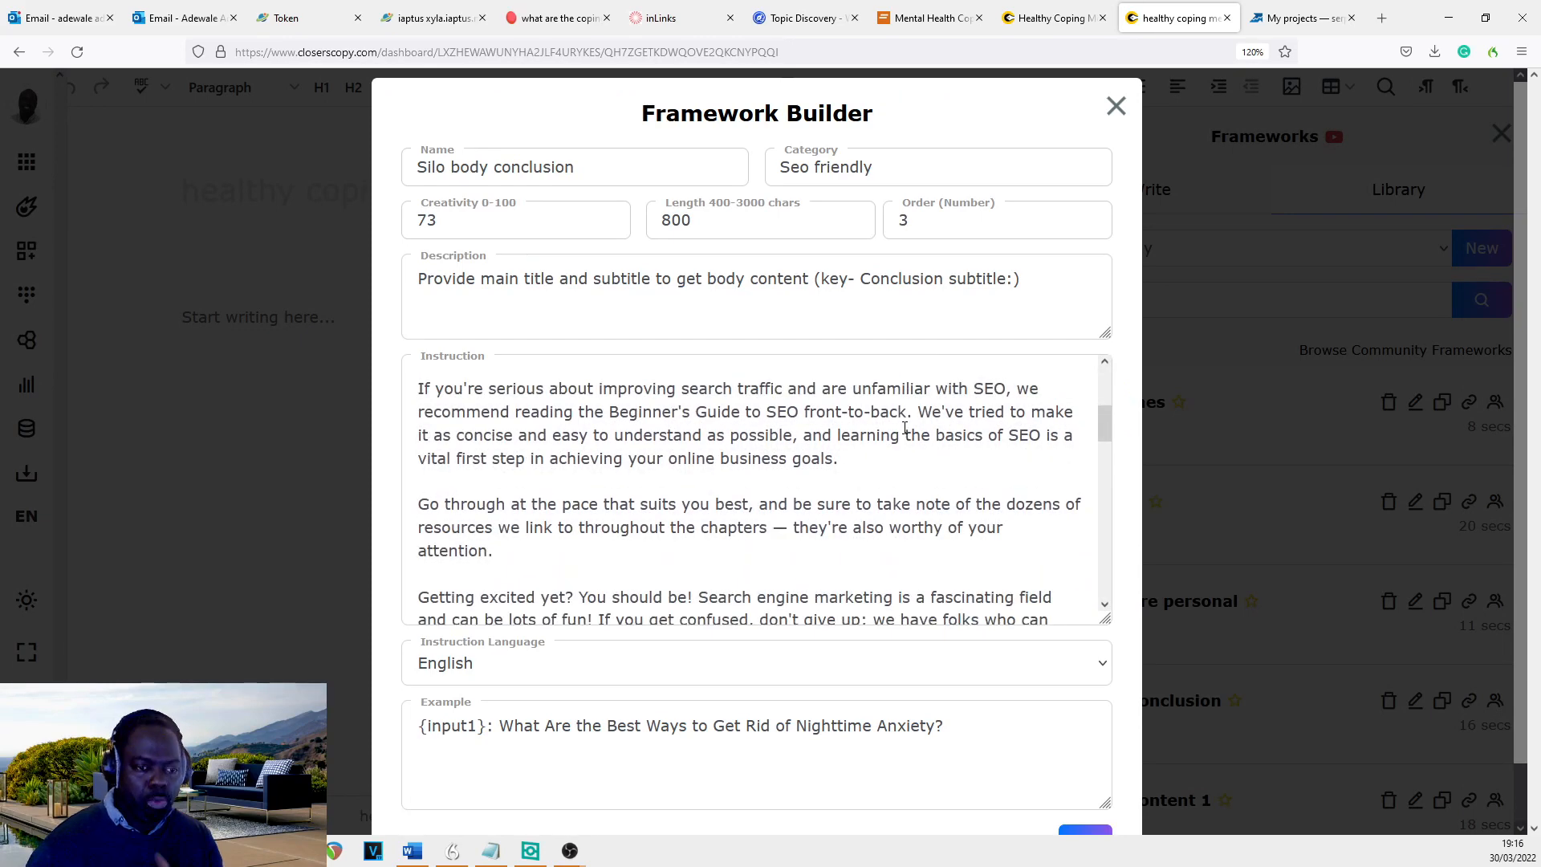
scroll(883, 427, up, 2)
scroll(883, 425, down, 4)
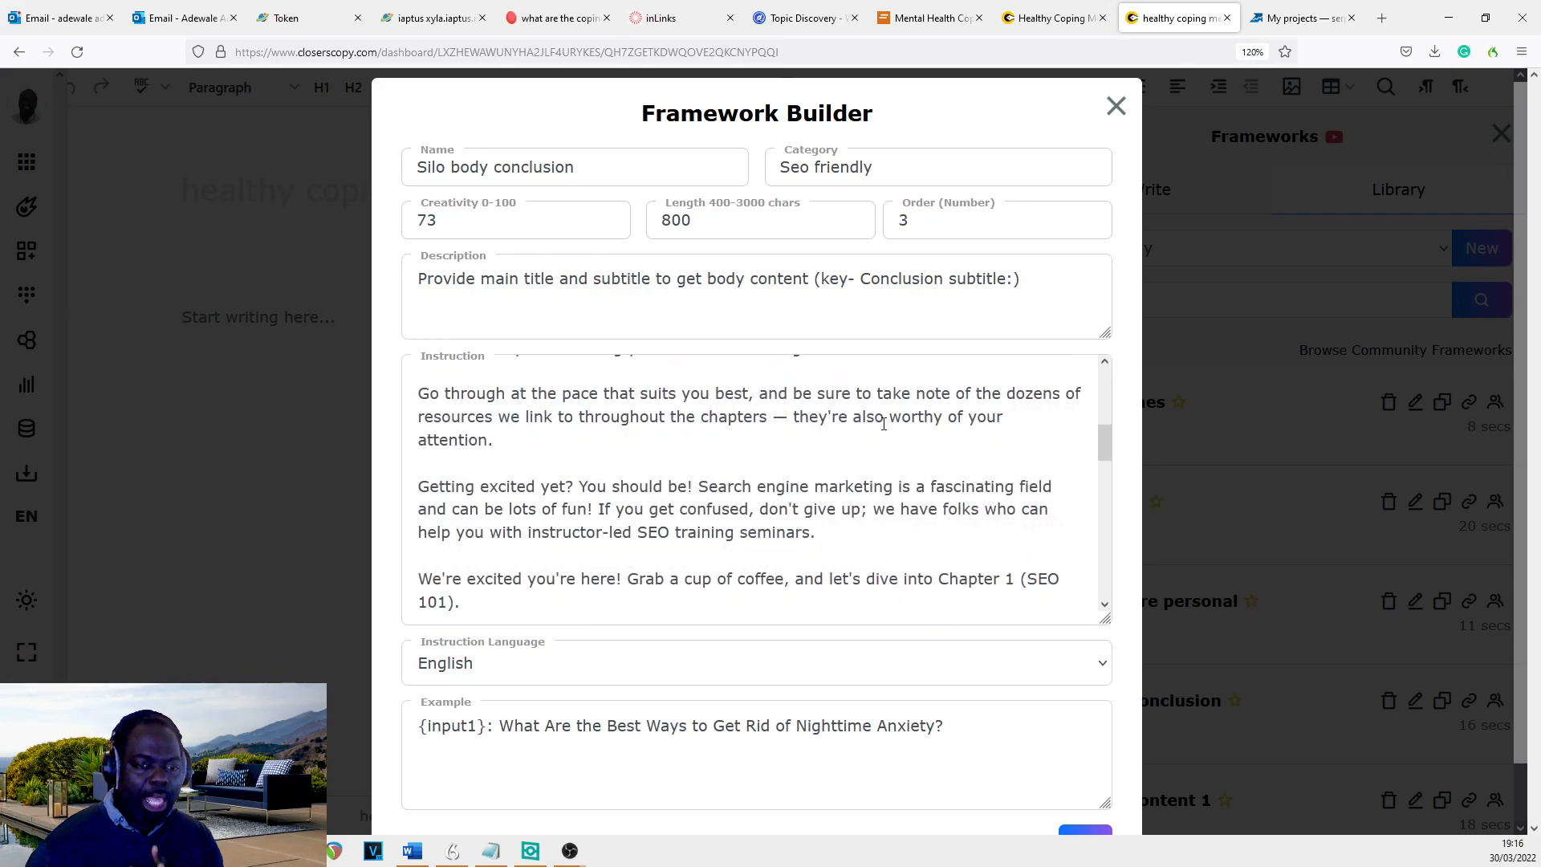
scroll(883, 424, down, 3)
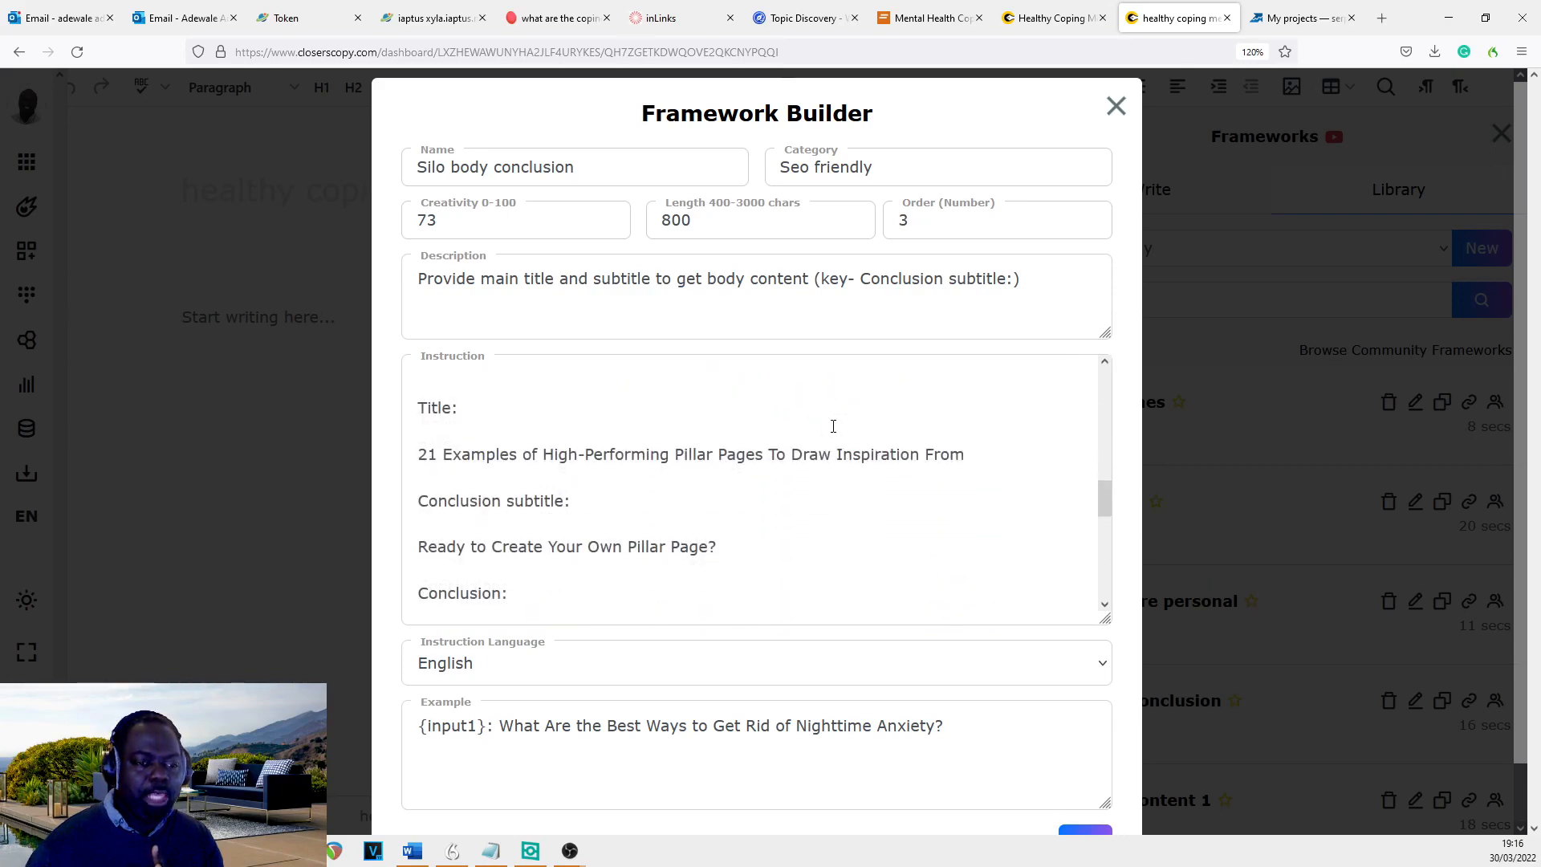
scroll(833, 426, down, 4)
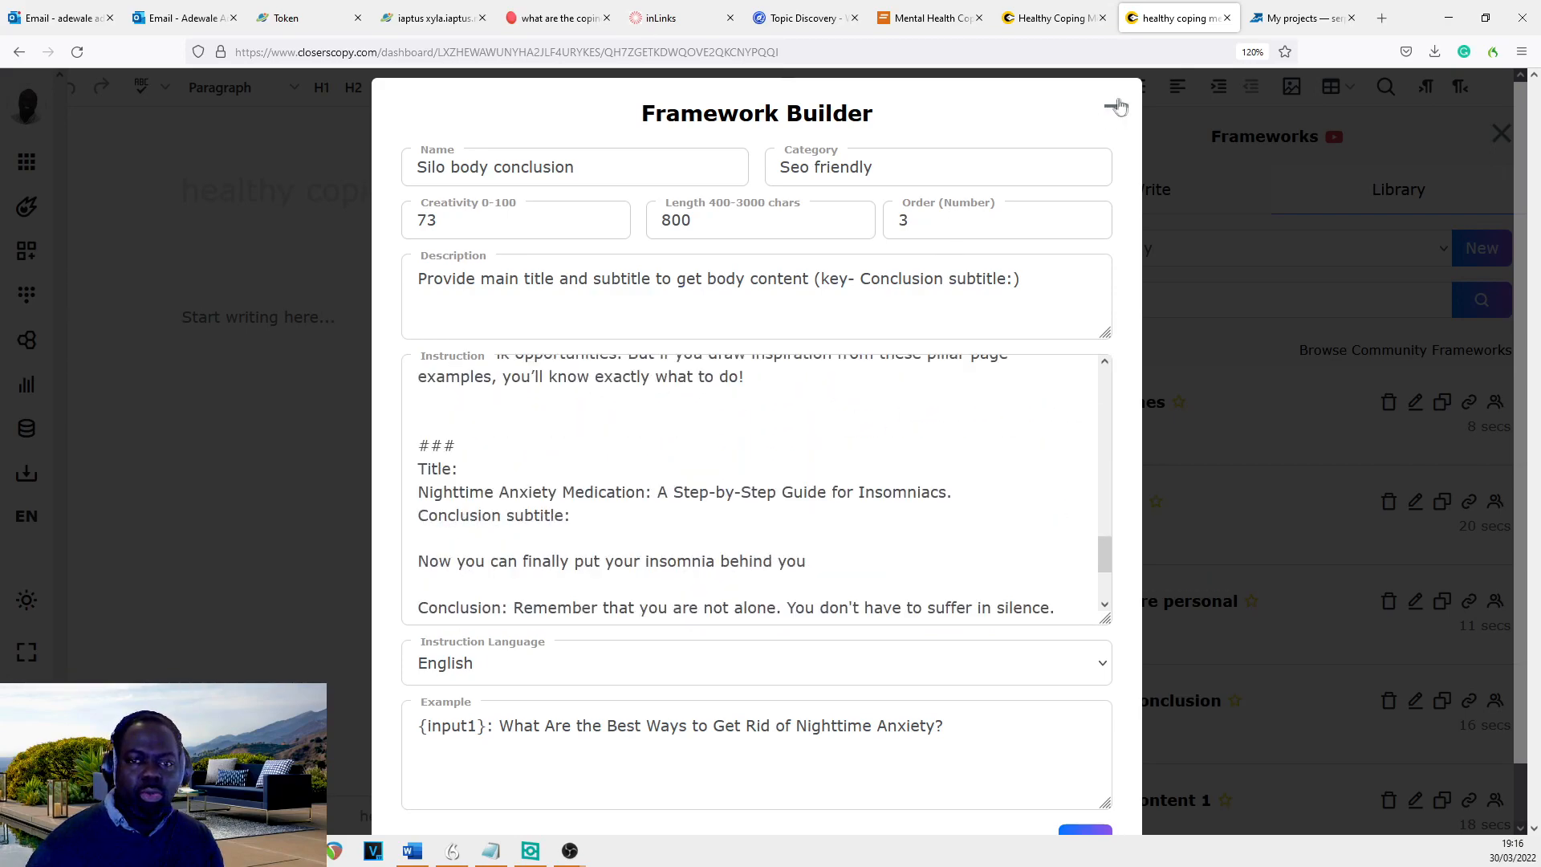
click(1116, 107)
- Open the Silo body content 1 framework, examine the main title, subtopic and body content examples in its instruction, and save it
scroll(1308, 695, down, 3)
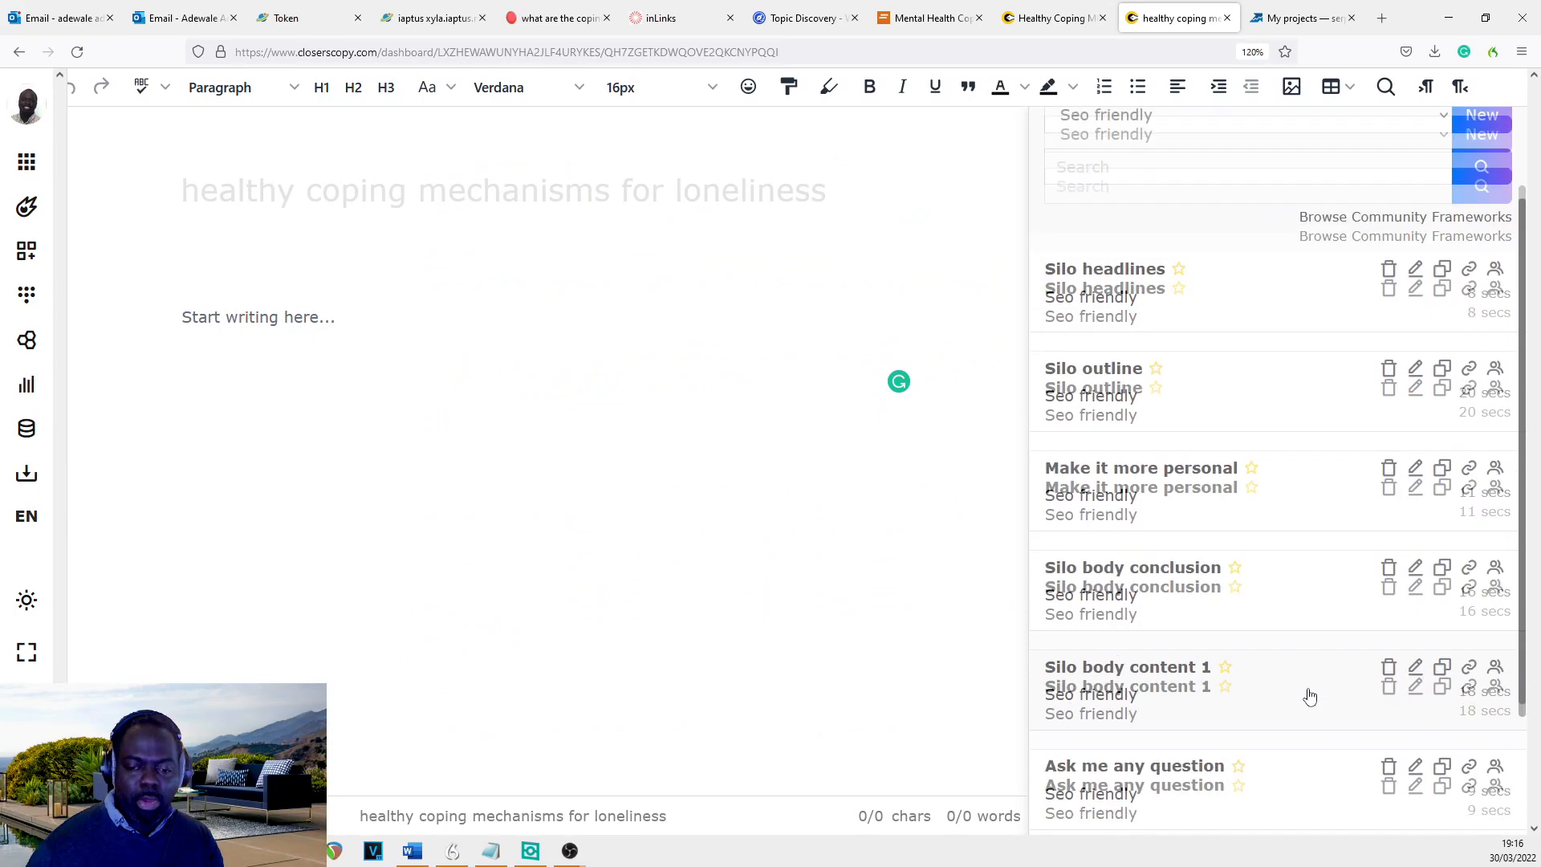
click(1414, 587)
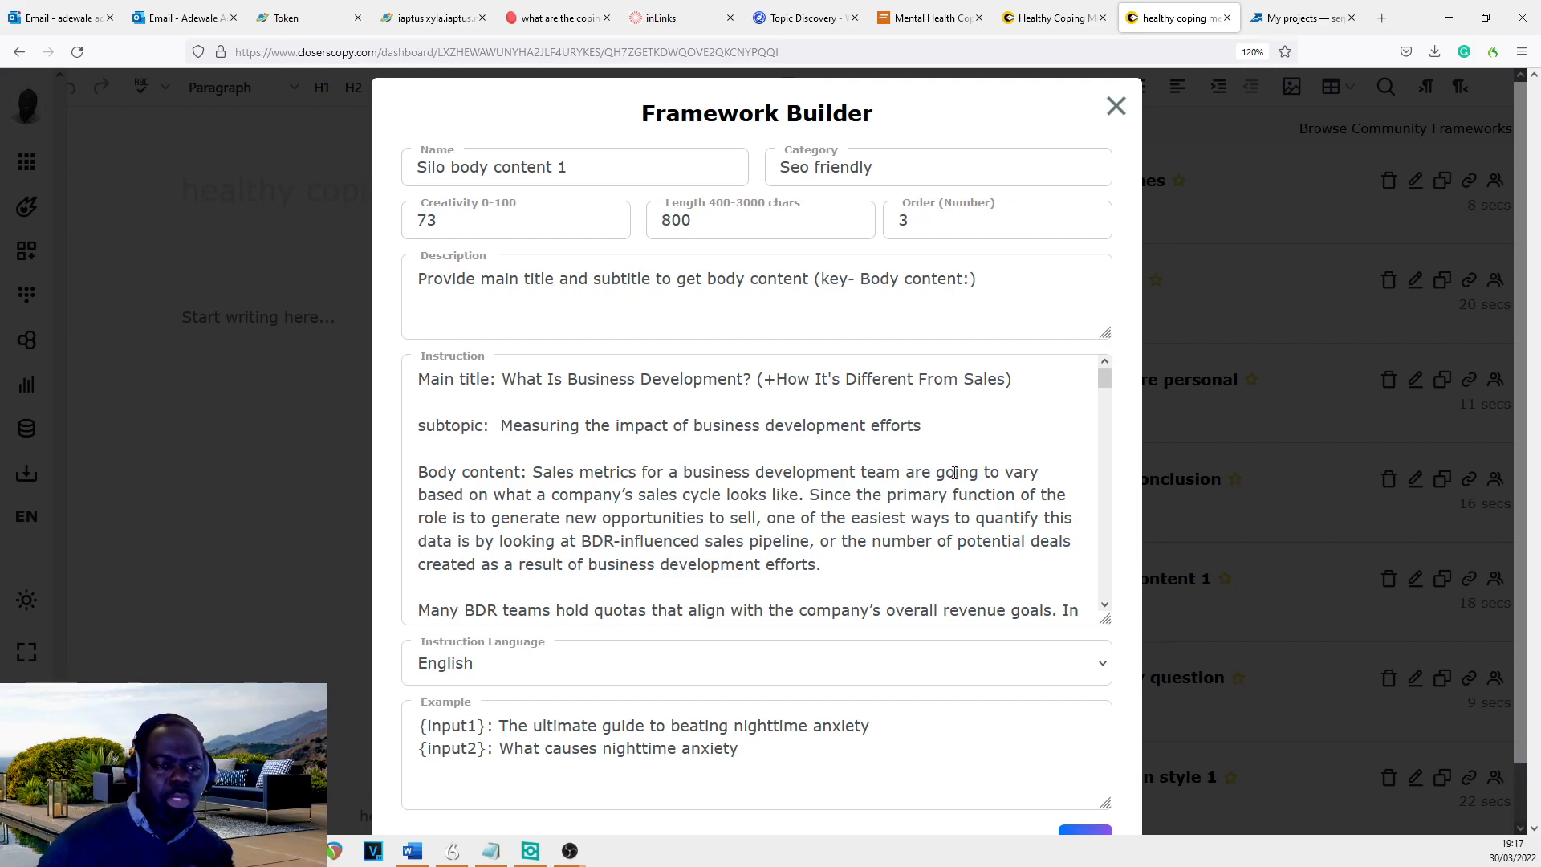
scroll(995, 425, down, 5)
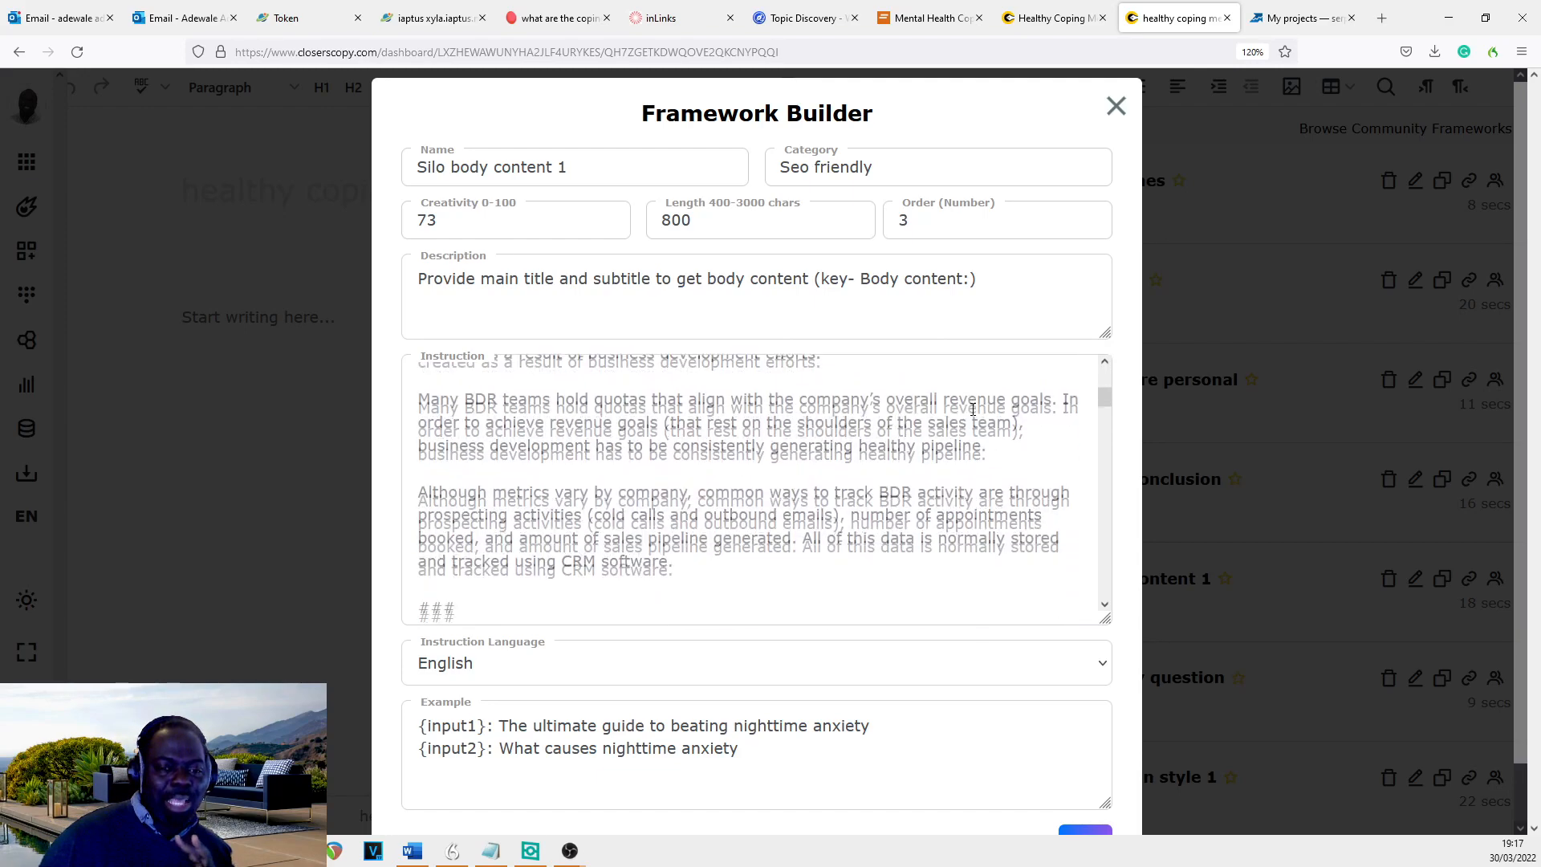
scroll(975, 418, down, 10)
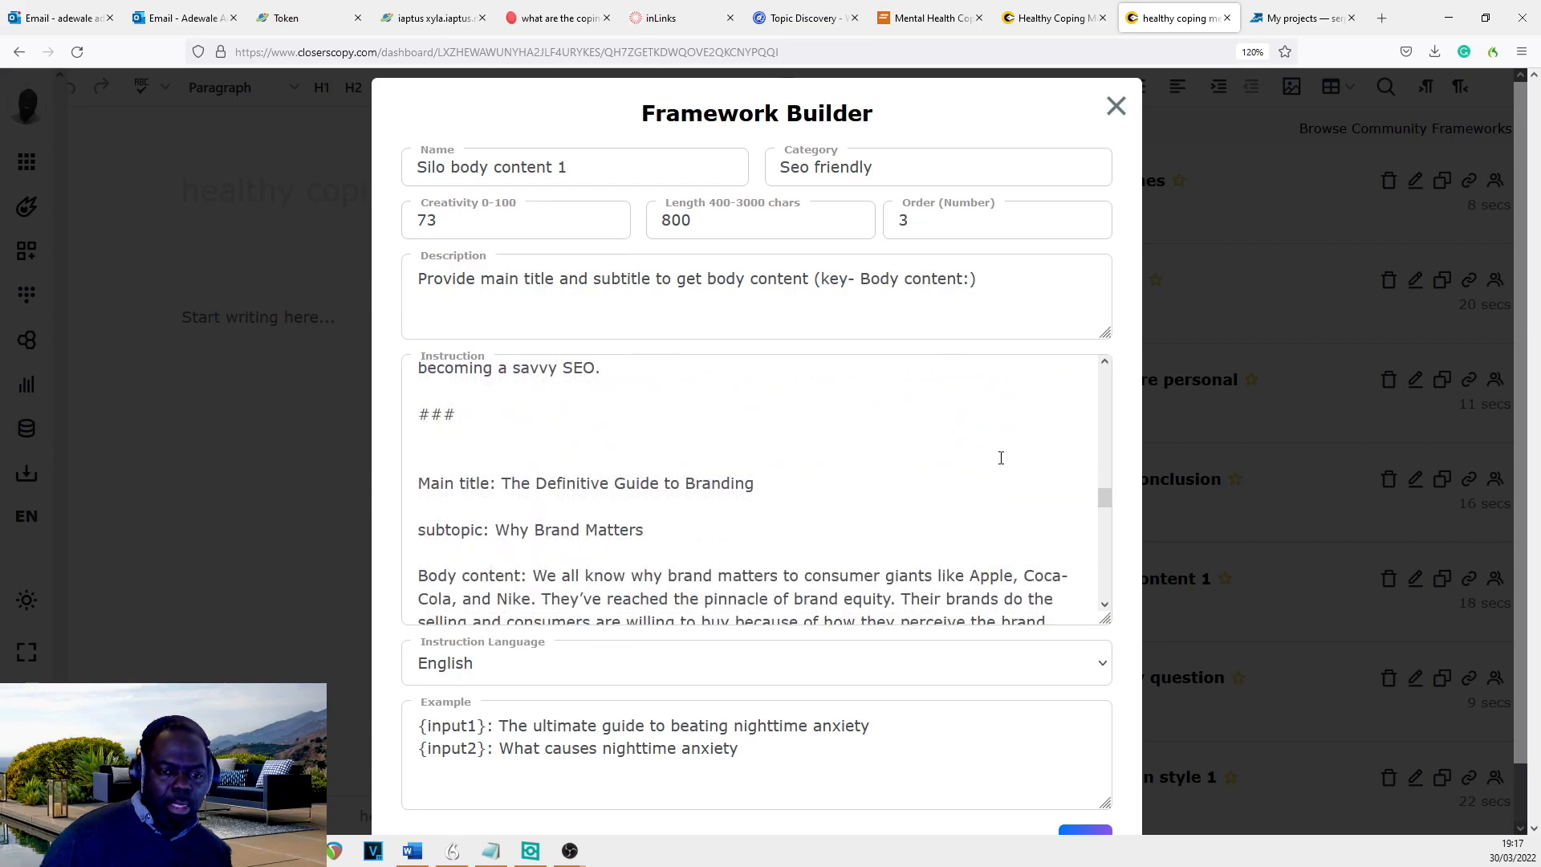
scroll(1001, 449, up, 6)
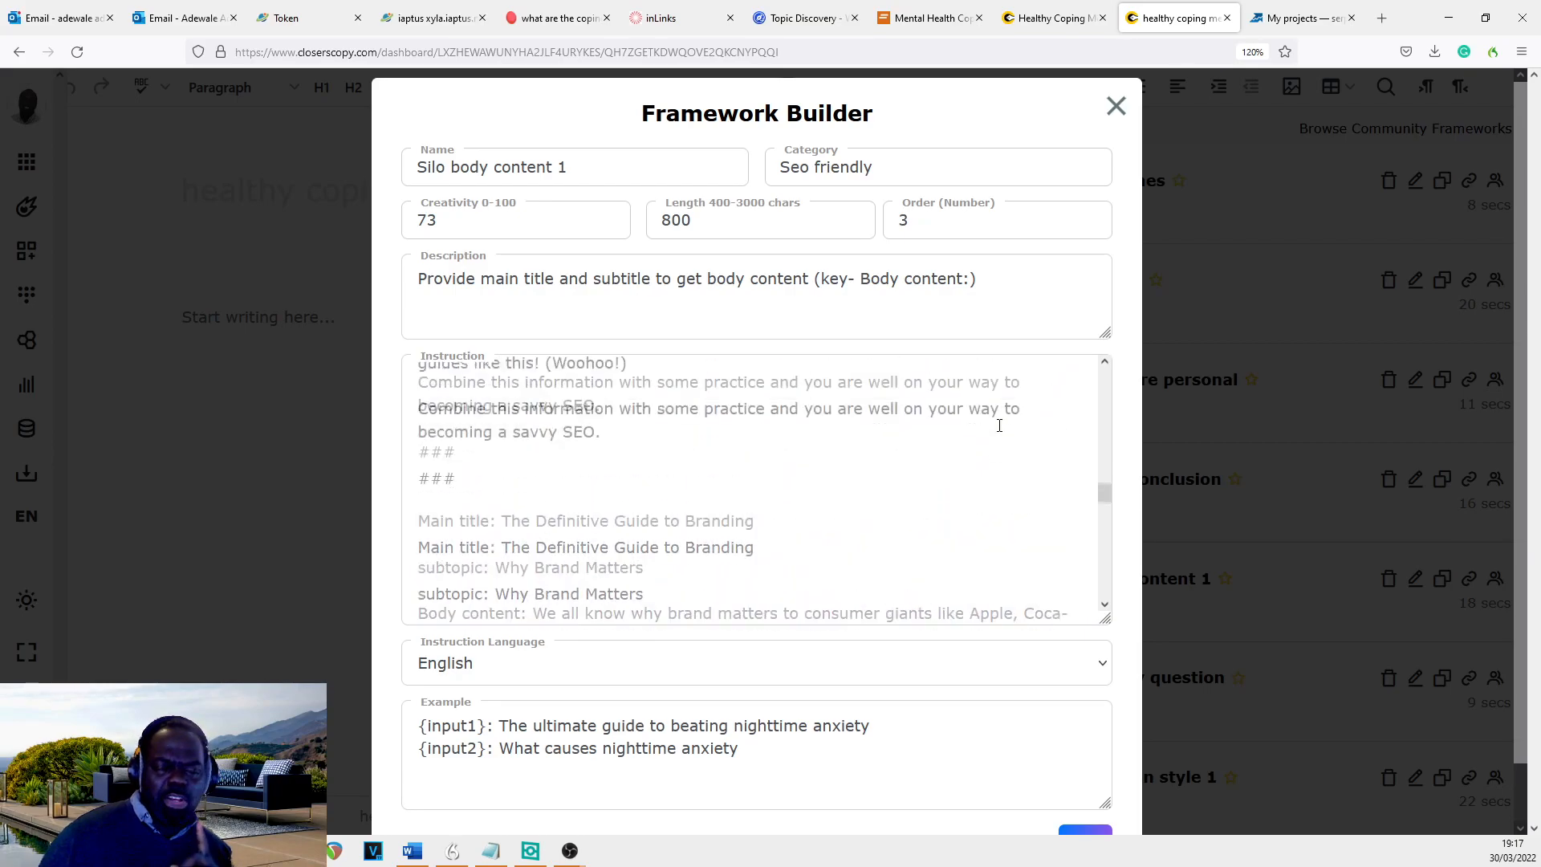
scroll(999, 425, up, 10)
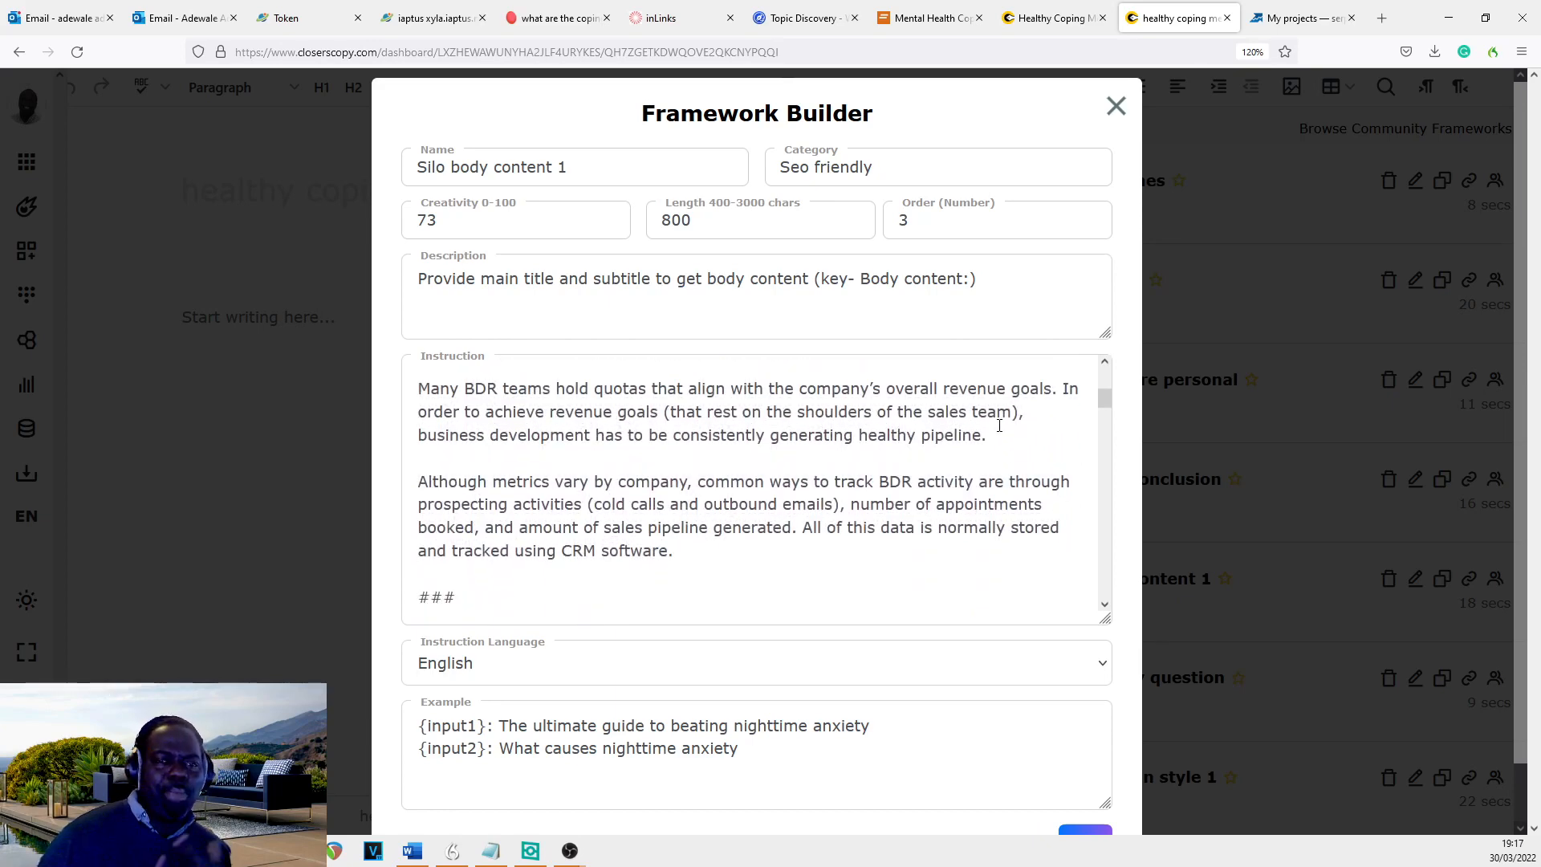
scroll(999, 425, up, 3)
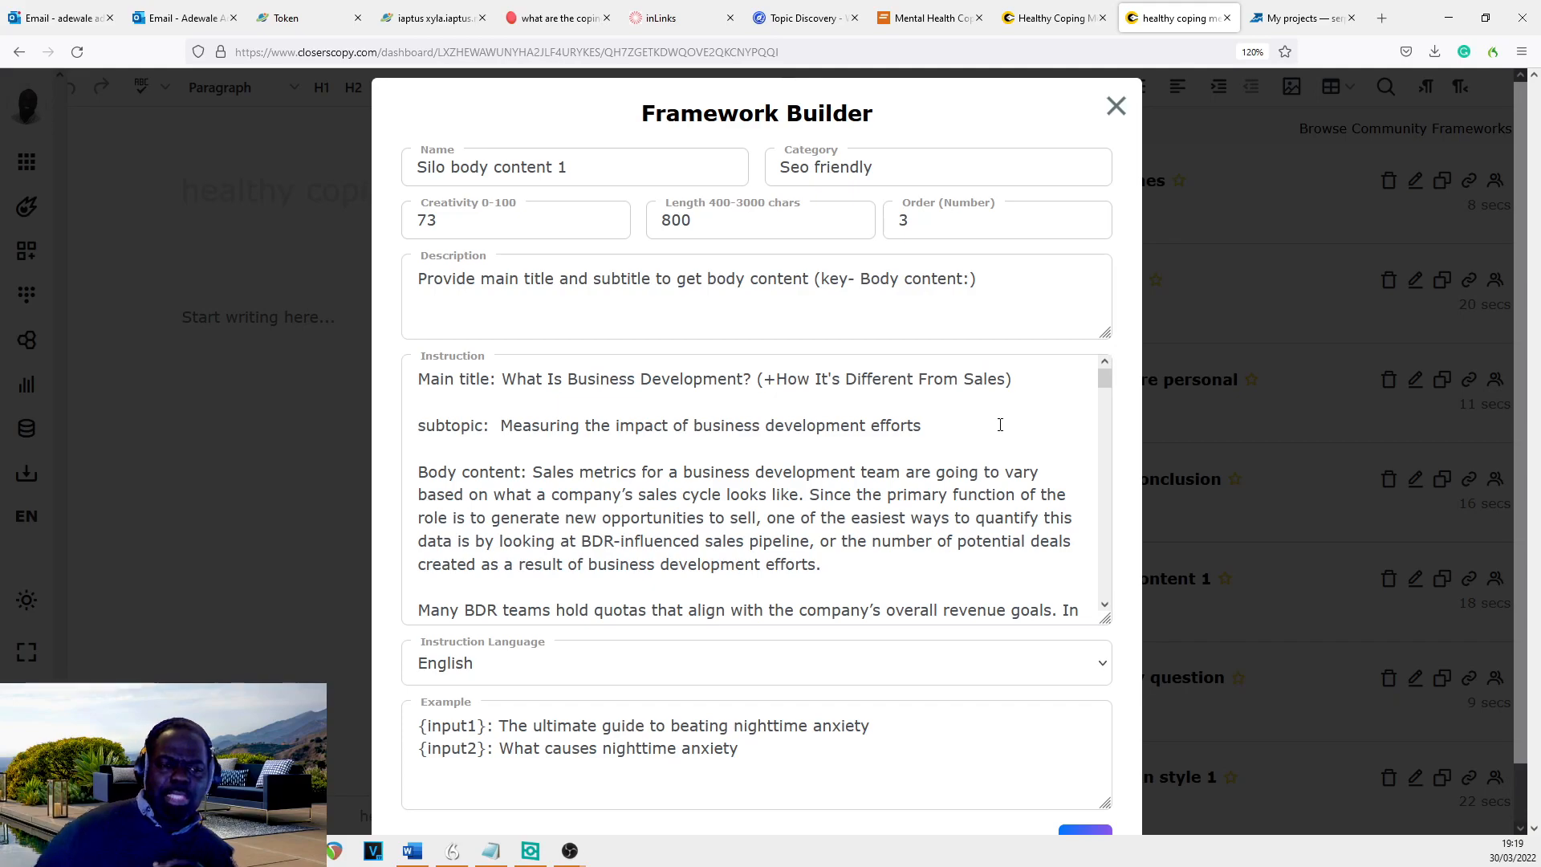
scroll(935, 423, down, 5)
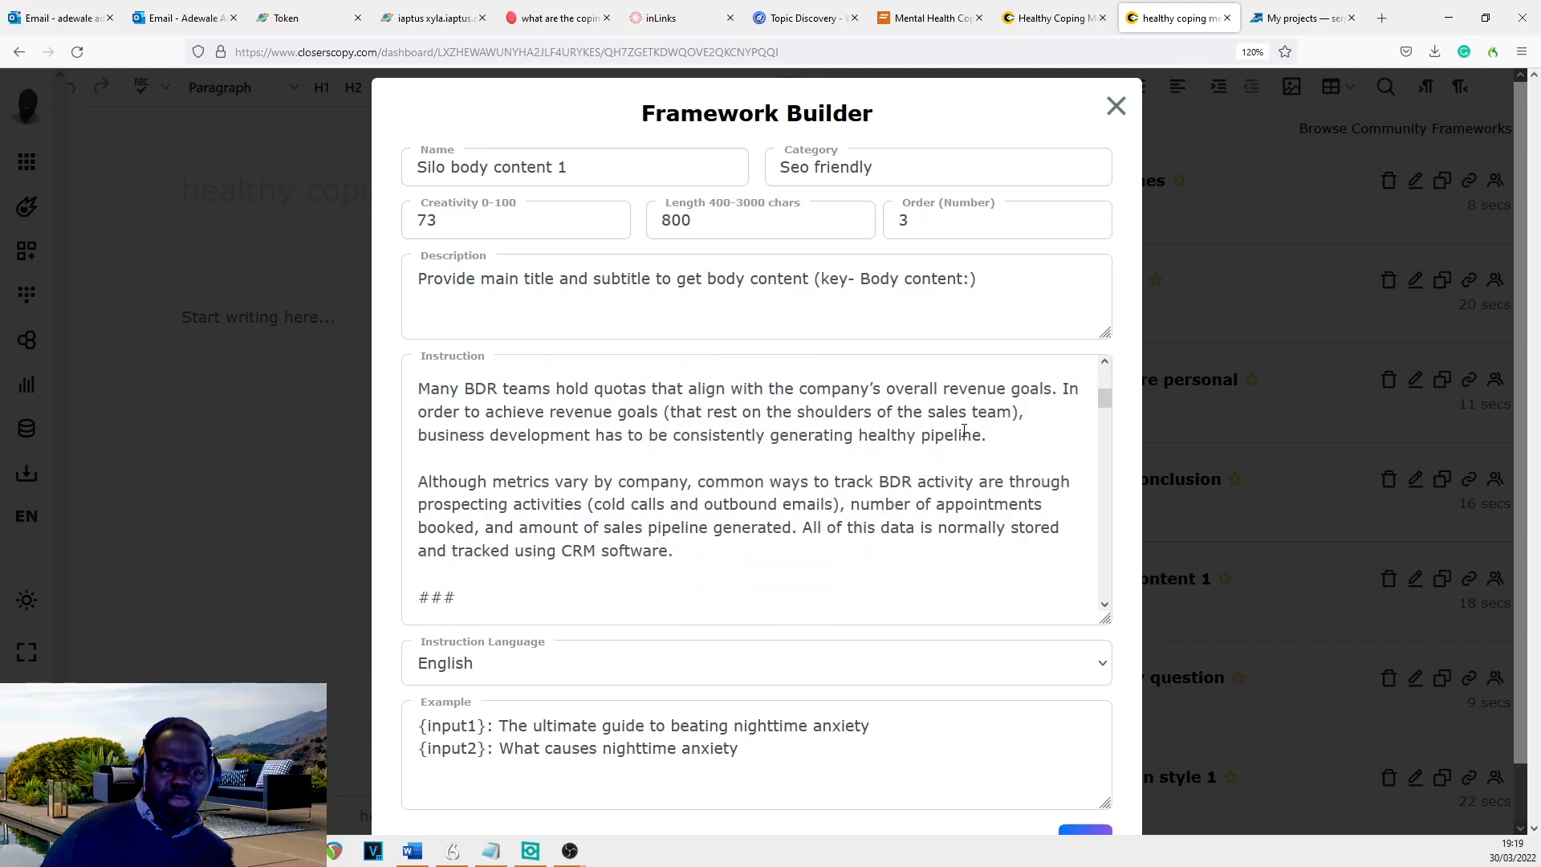
scroll(922, 417, down, 8)
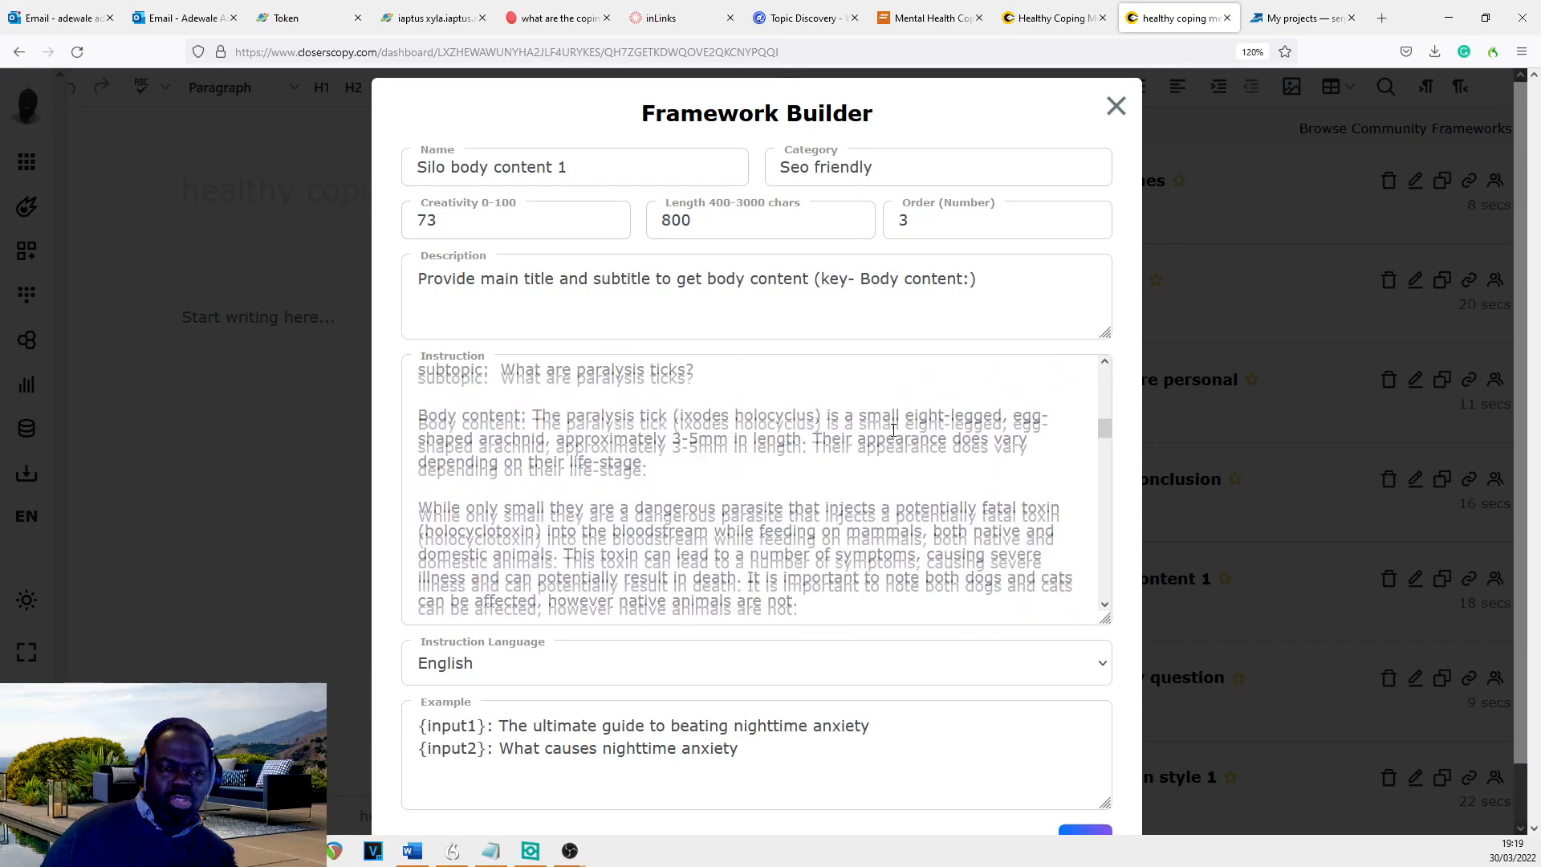
scroll(889, 431, down, 6)
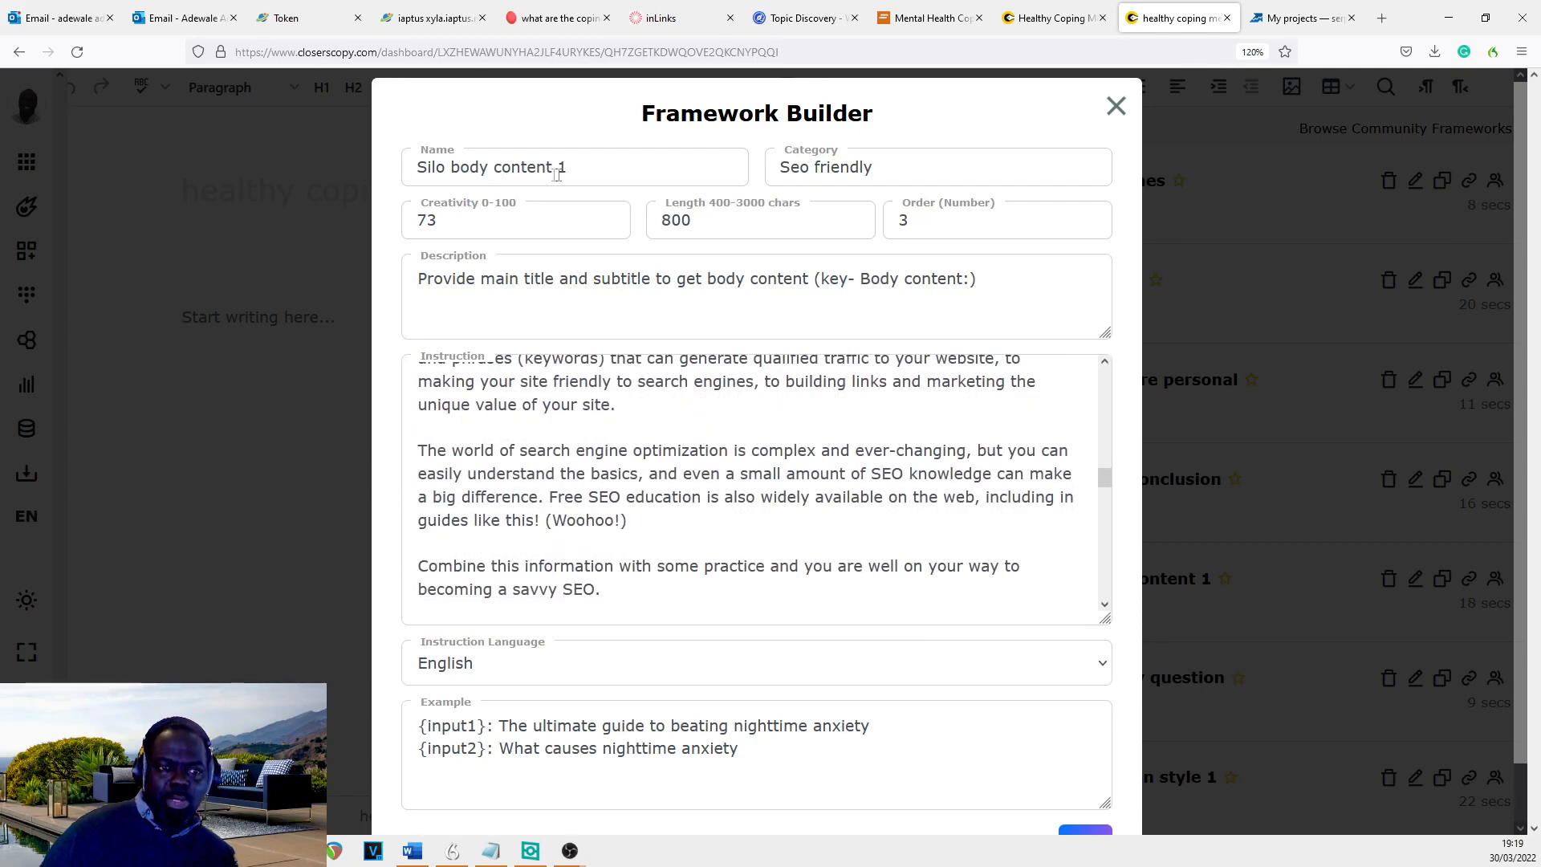
scroll(671, 429, down, 3)
scroll(712, 450, down, 5)
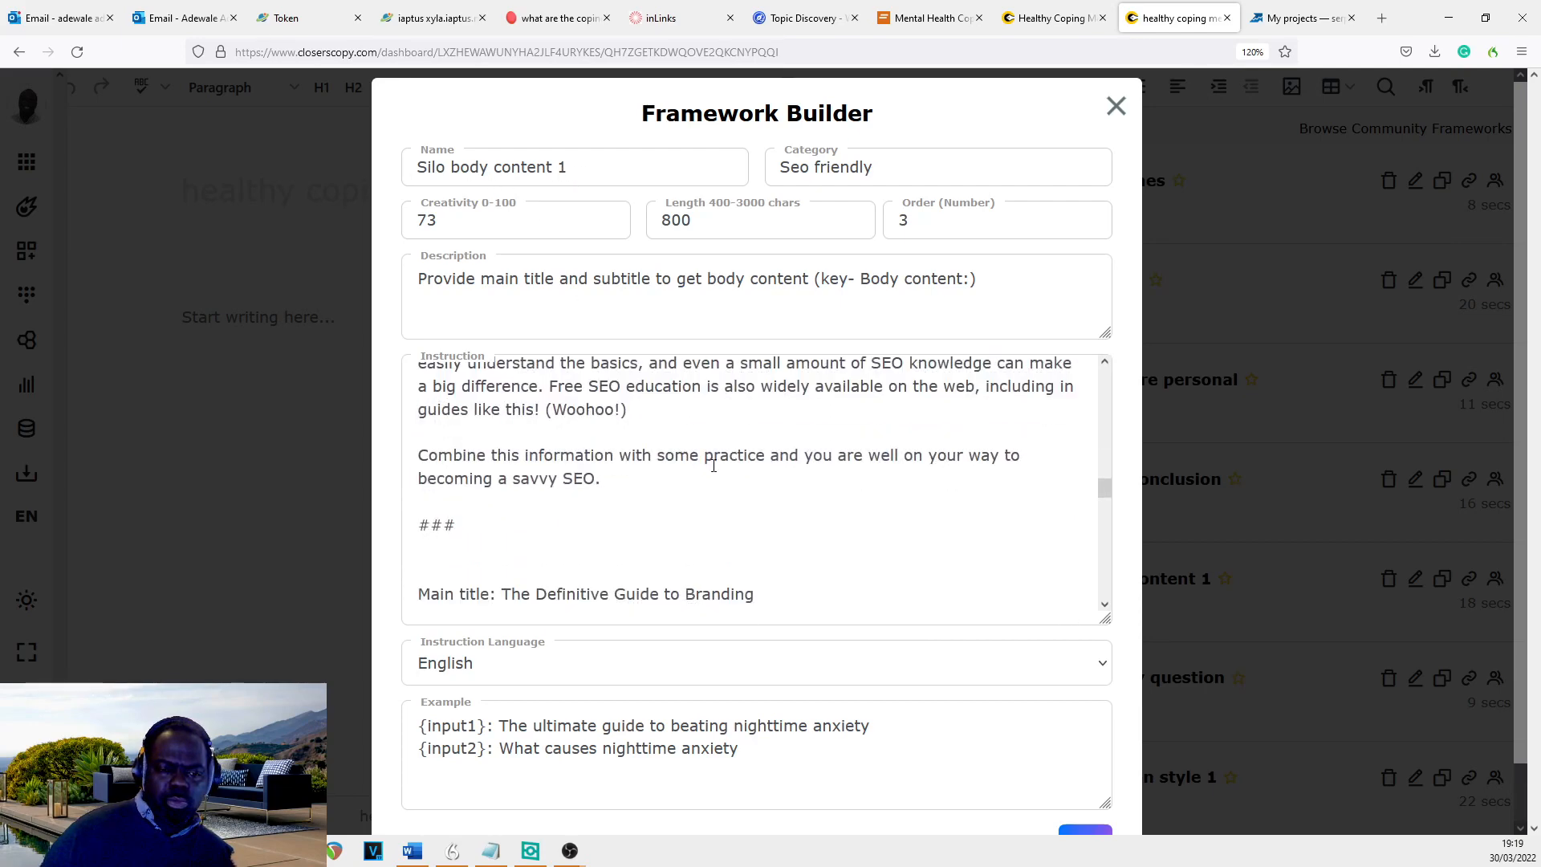
scroll(718, 492, down, 3)
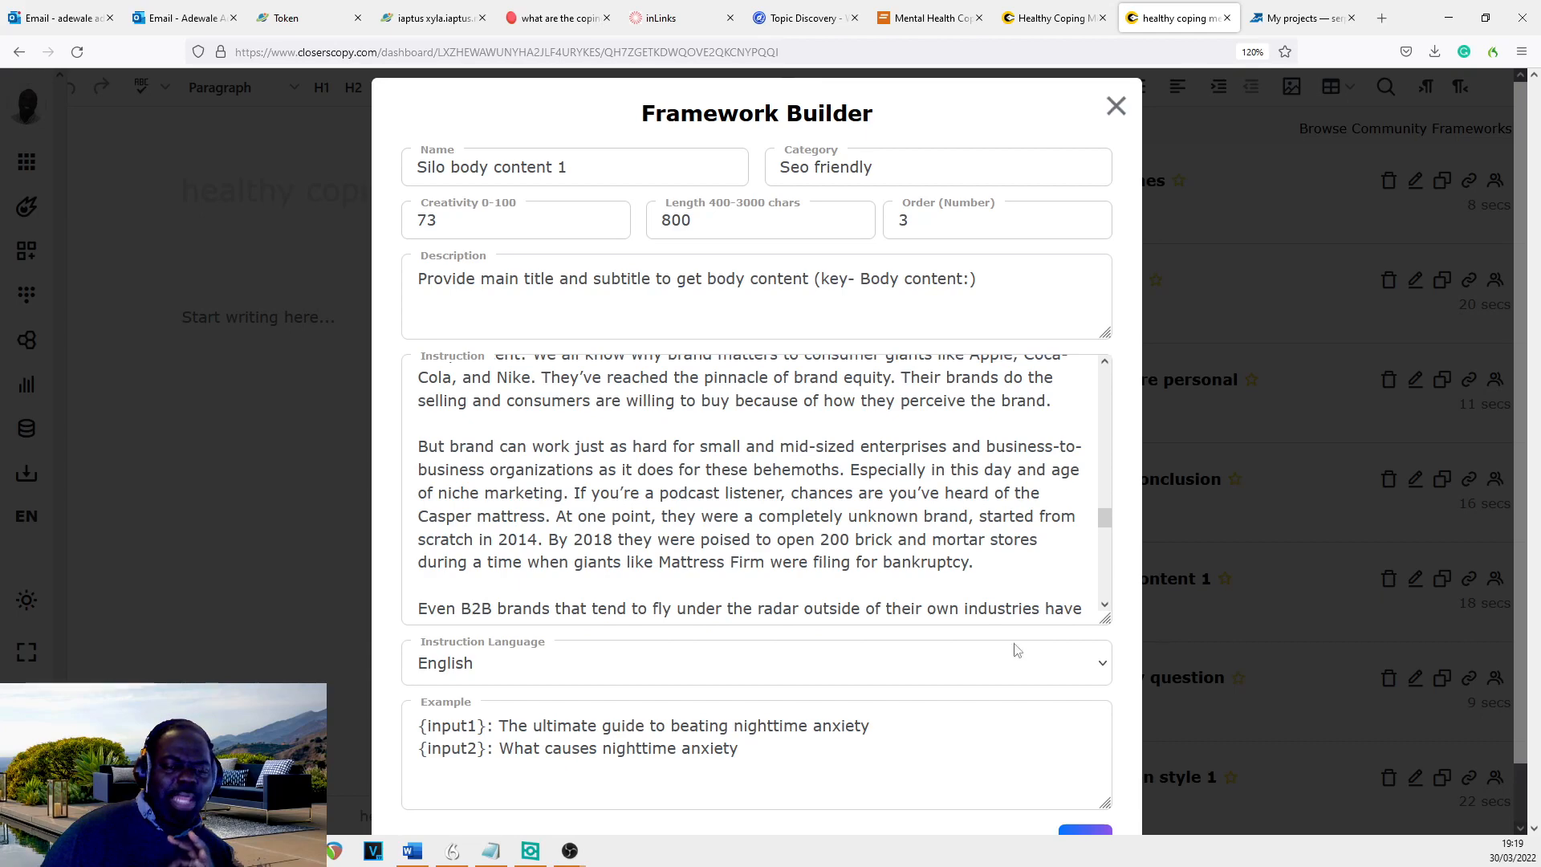
scroll(1023, 682, down, 1)
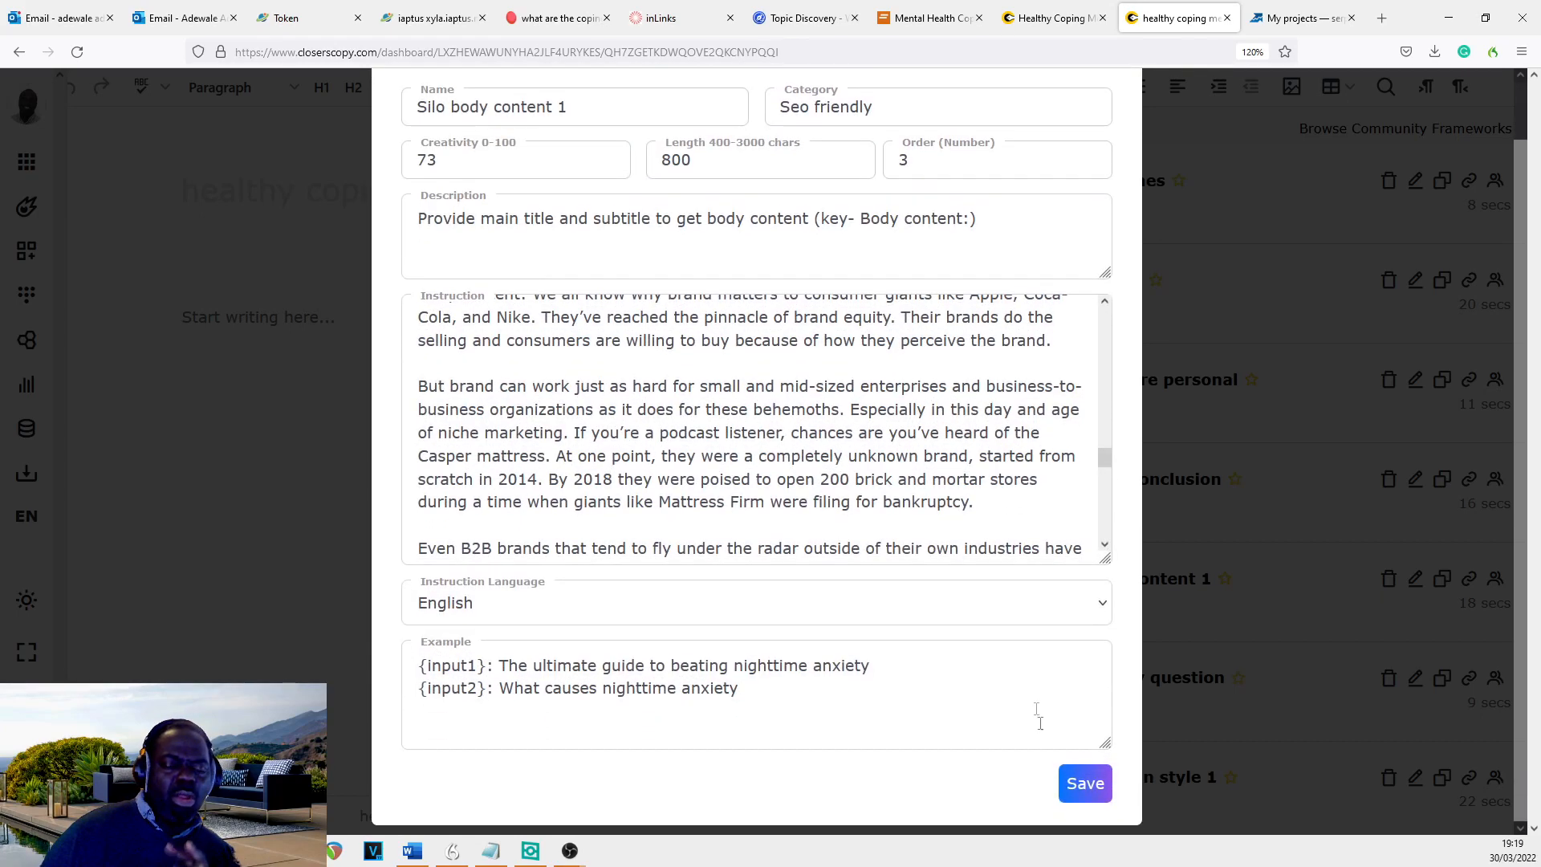
click(1085, 786)
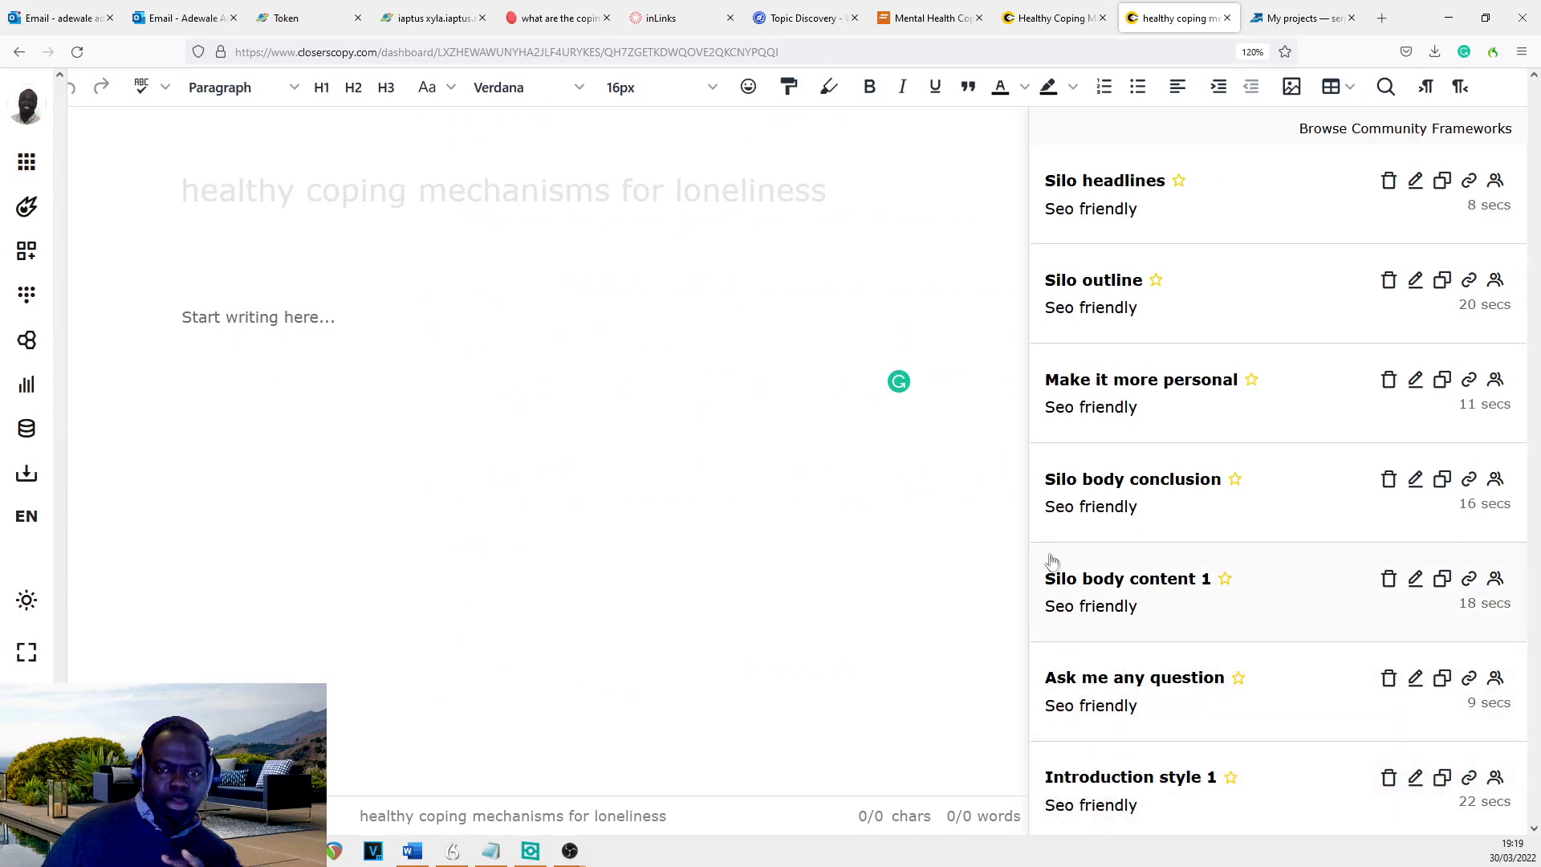
- Load the Silo body content 1 framework for writing and clear all of its keywords
click(1171, 590)
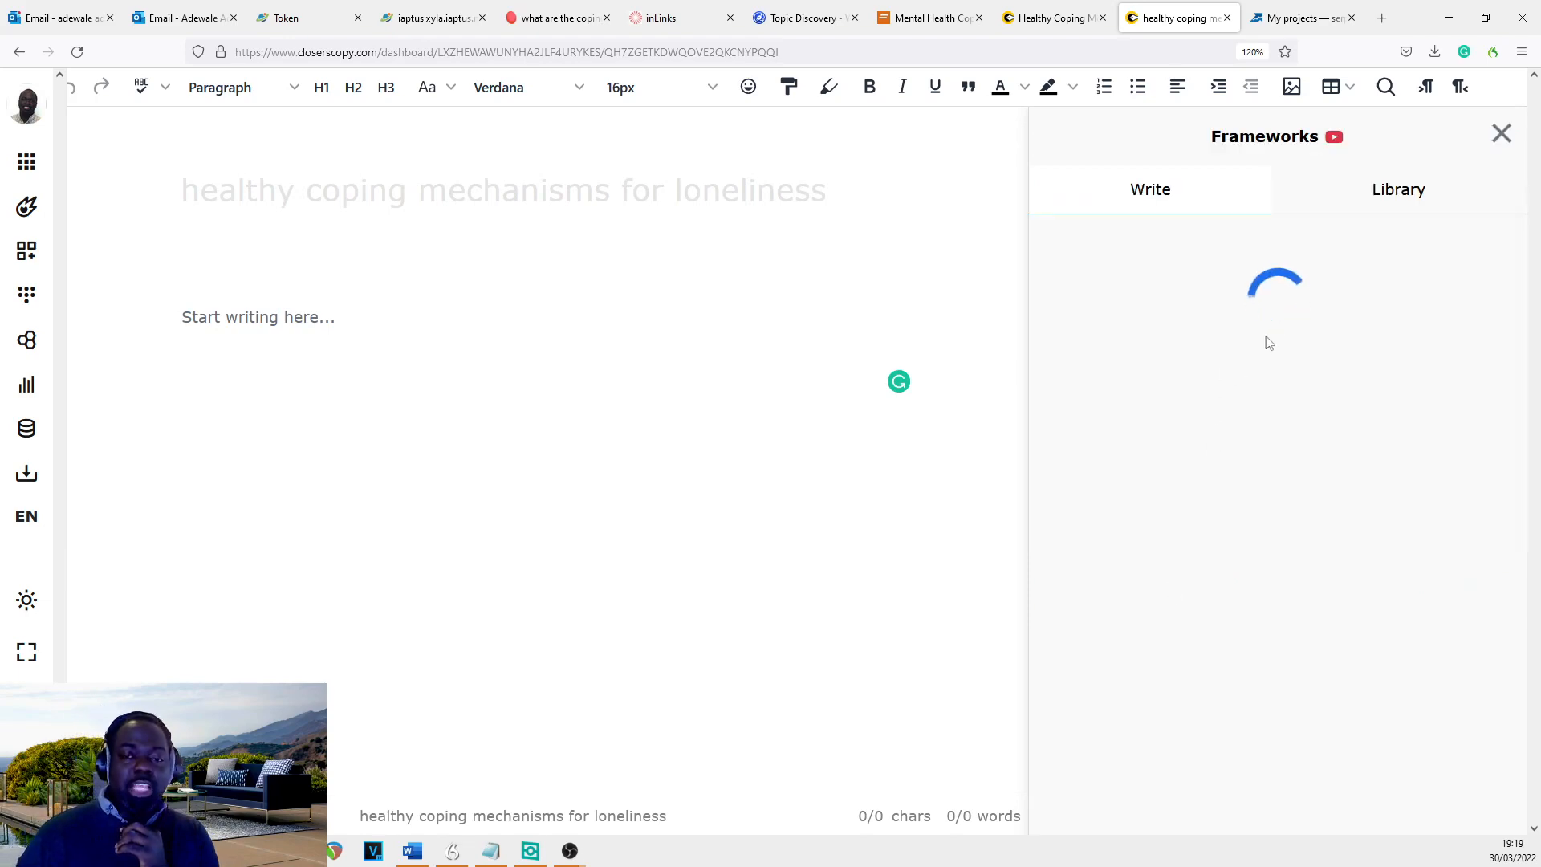
scroll(1354, 480, down, 1)
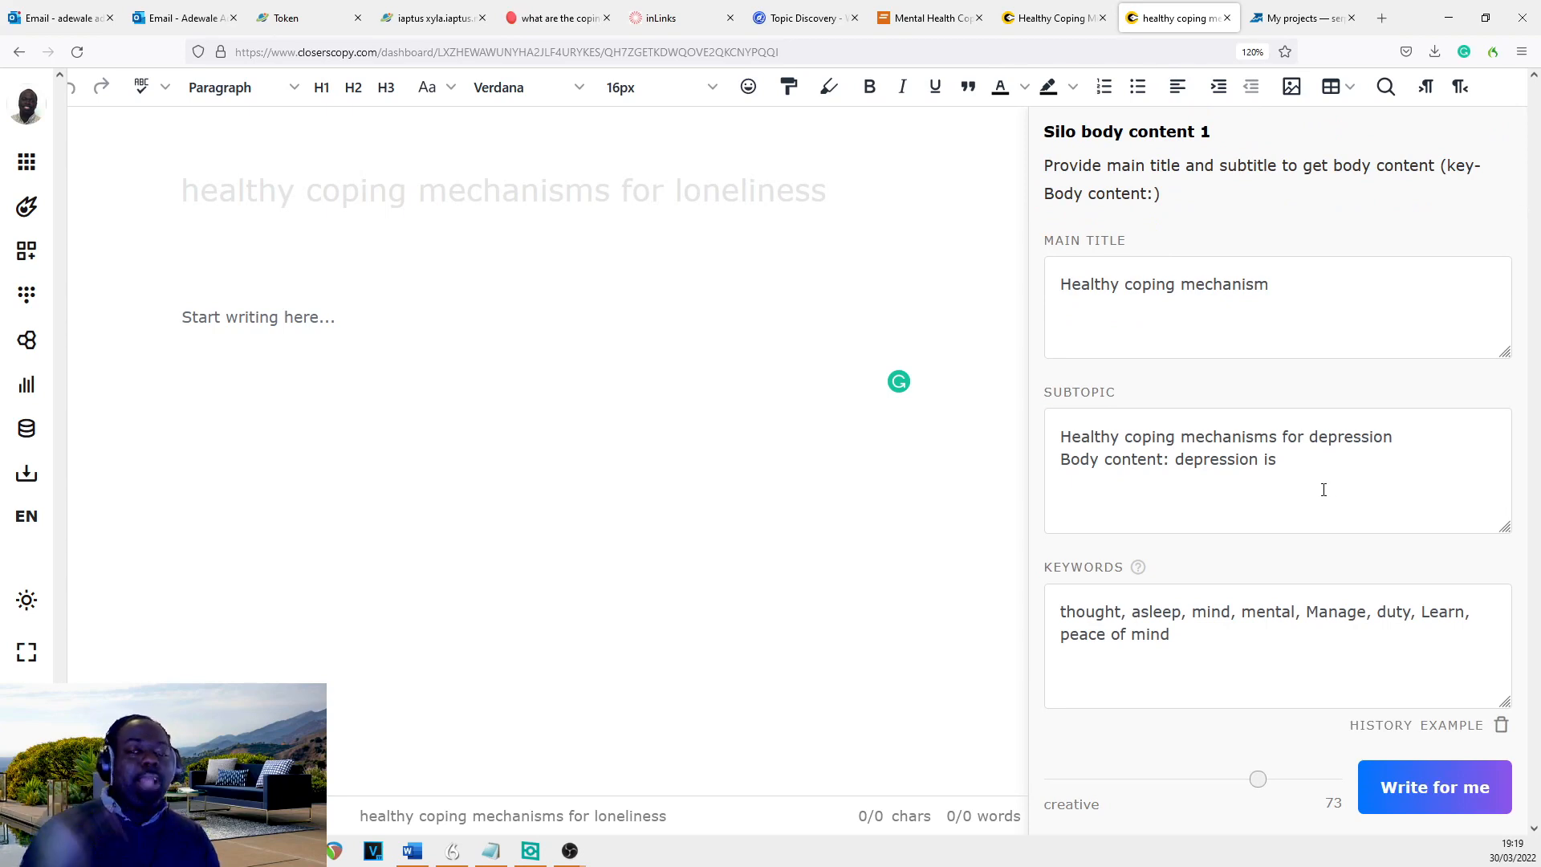
click(1283, 612)
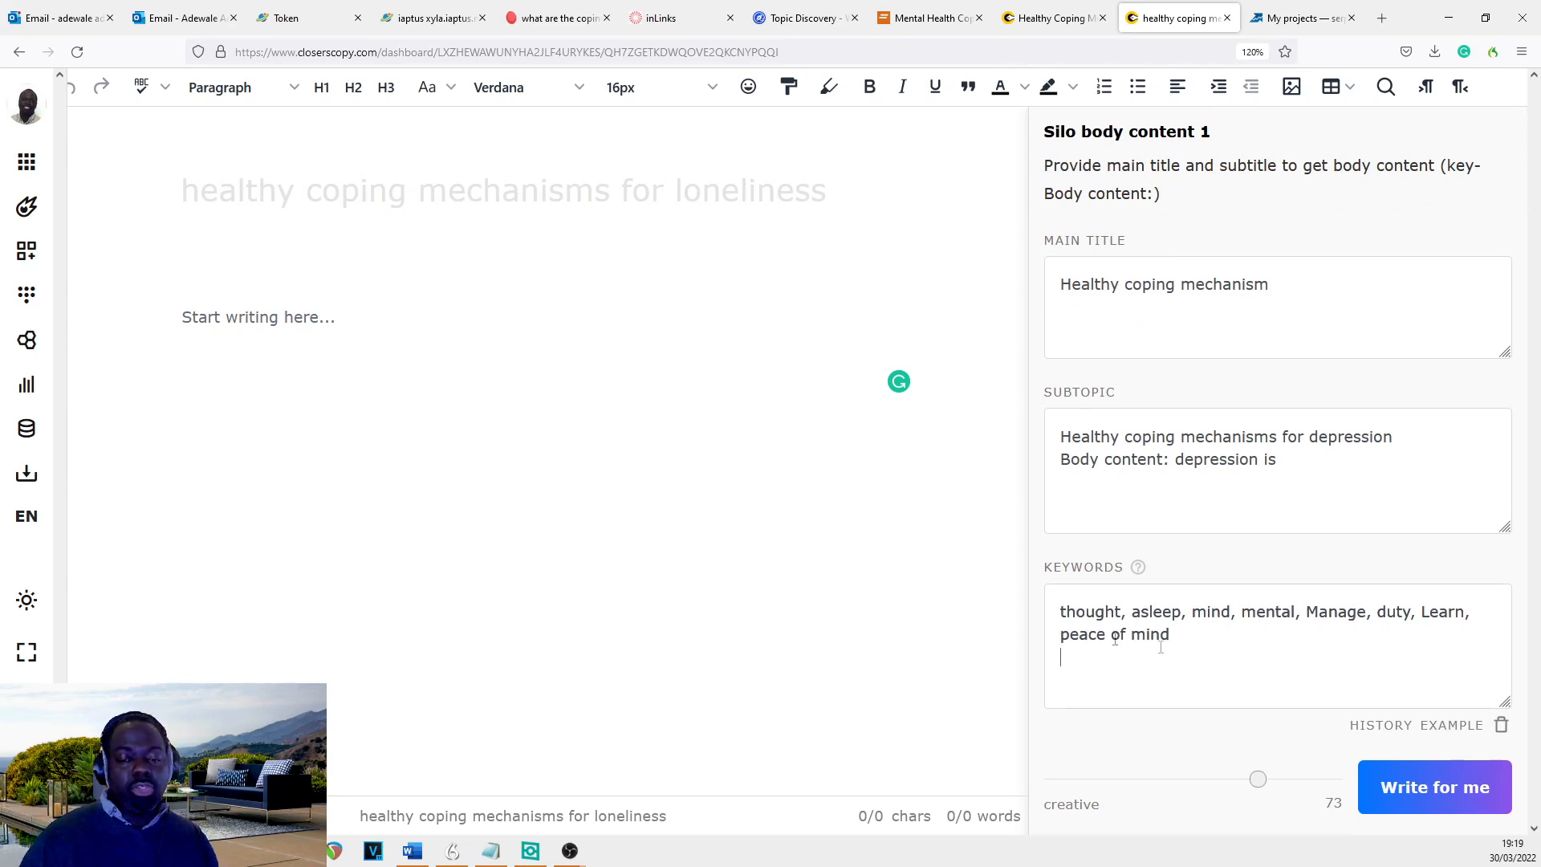
key(ctrl+a)
key(BackSpace)
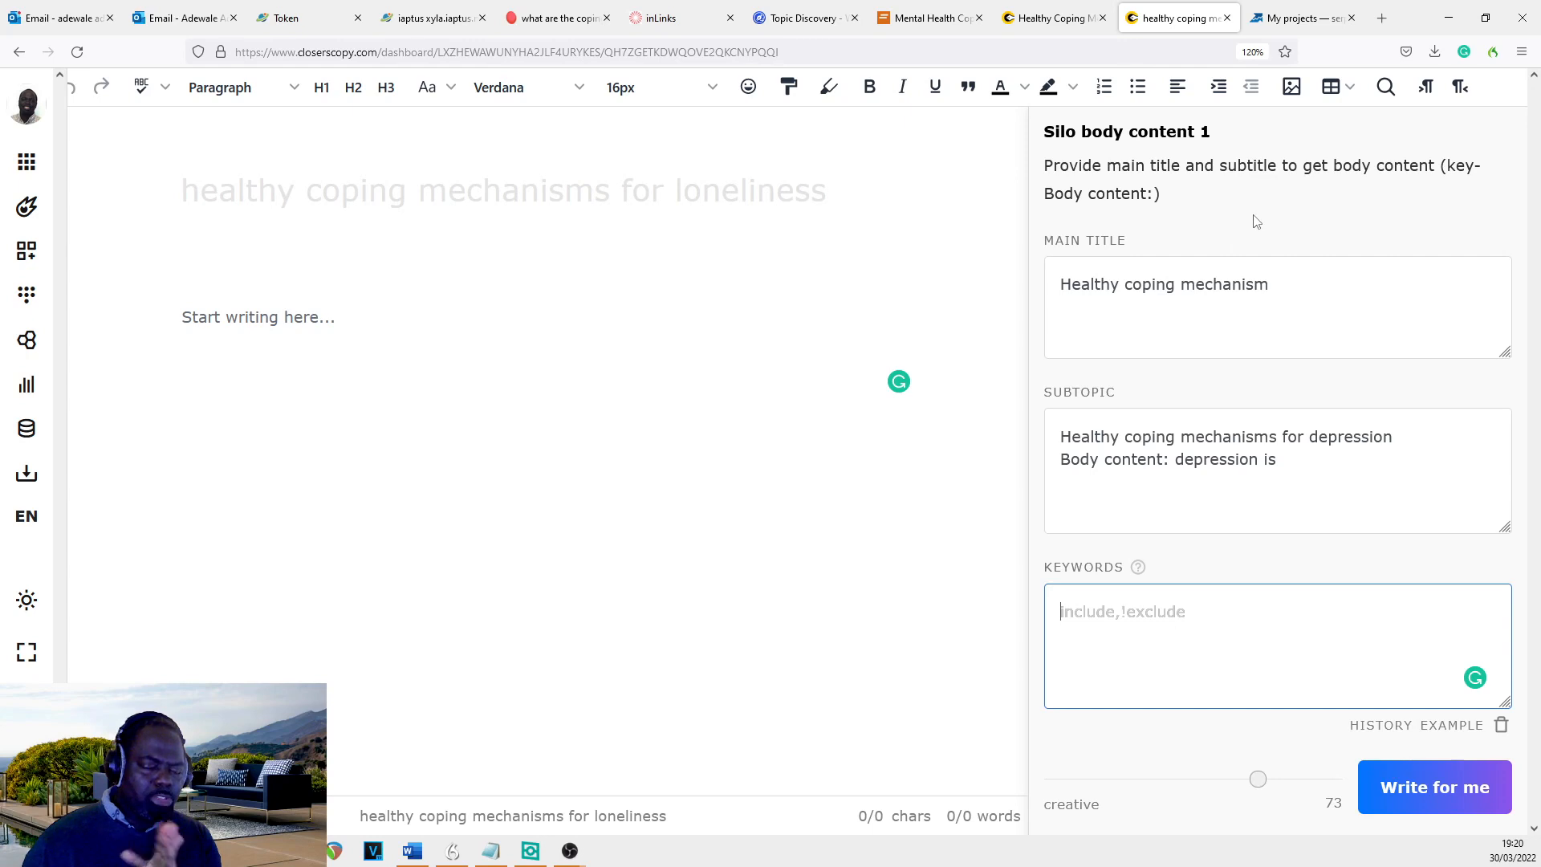
click(1445, 166)
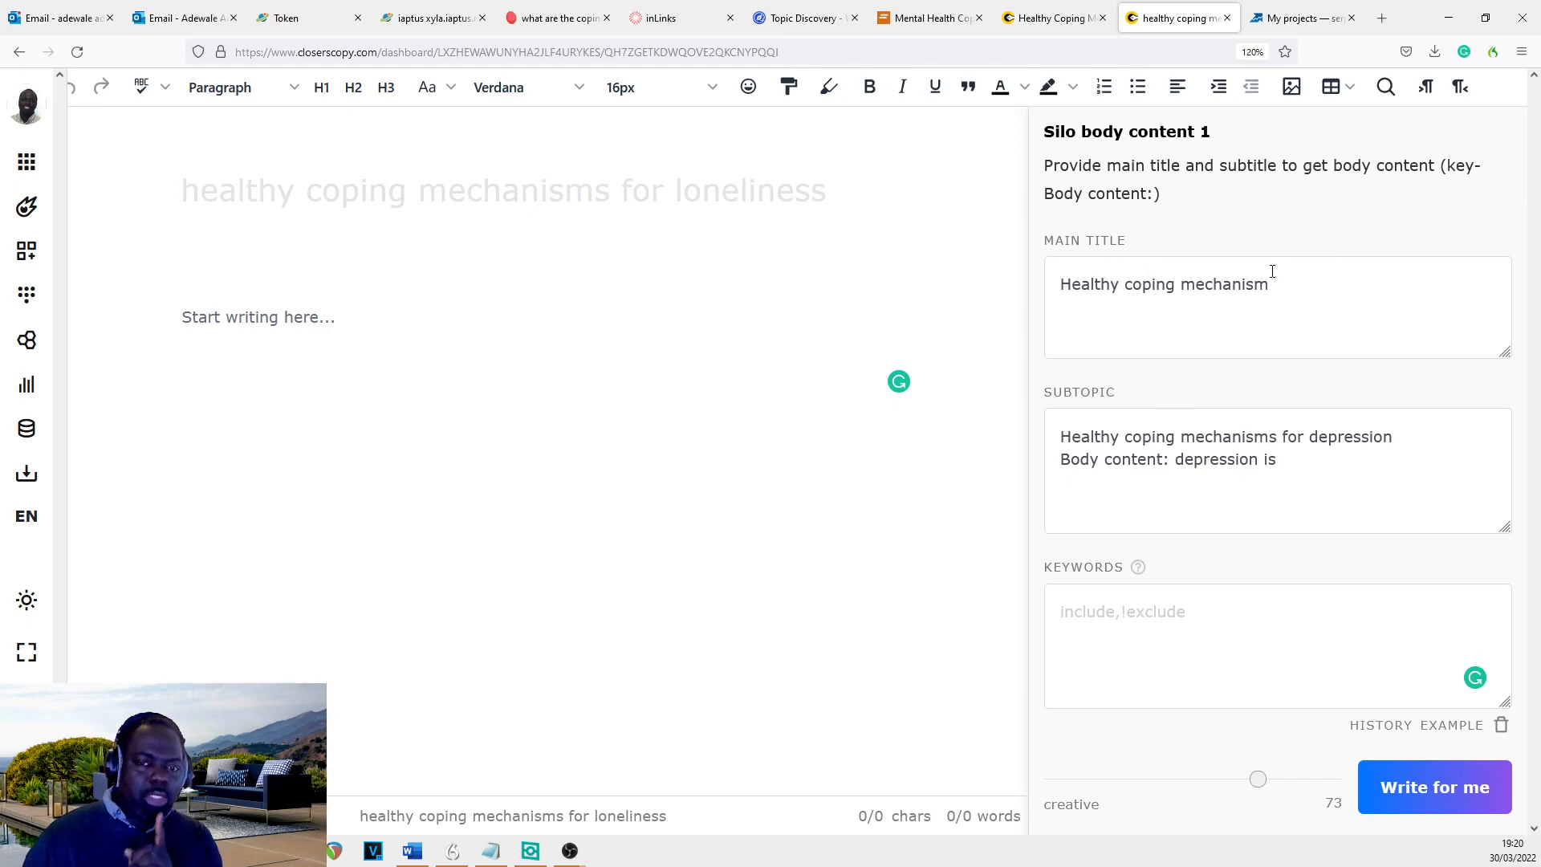
- Open the Silo body content 1 framework for editing and review its instruction down to the closing Main title and Subtopic input lines
scroll(1352, 206, up, 2)
click(1395, 193)
scroll(1364, 321, down, 5)
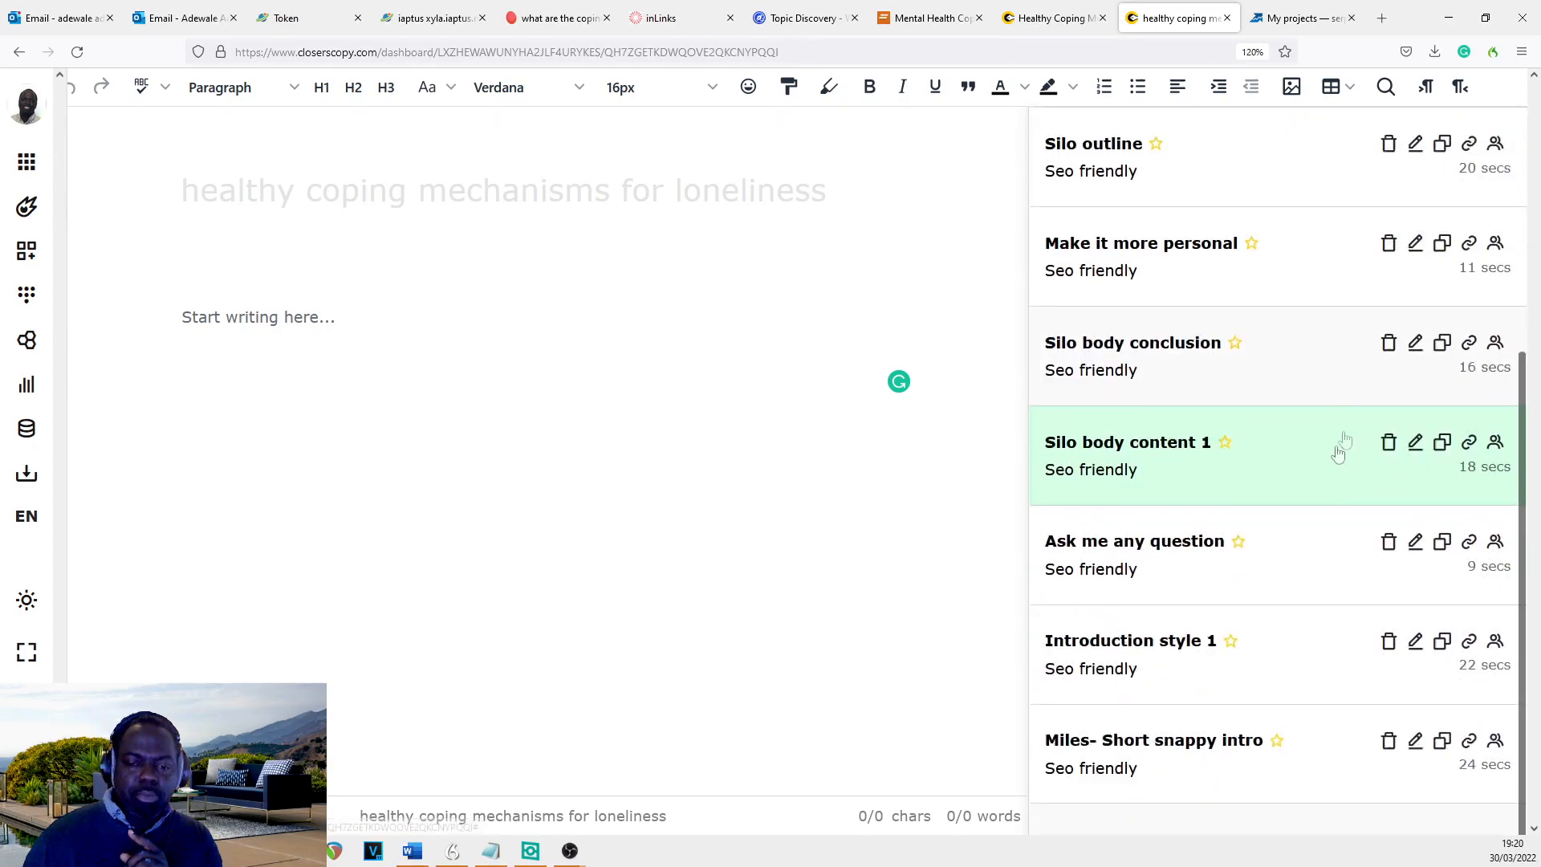
click(1411, 440)
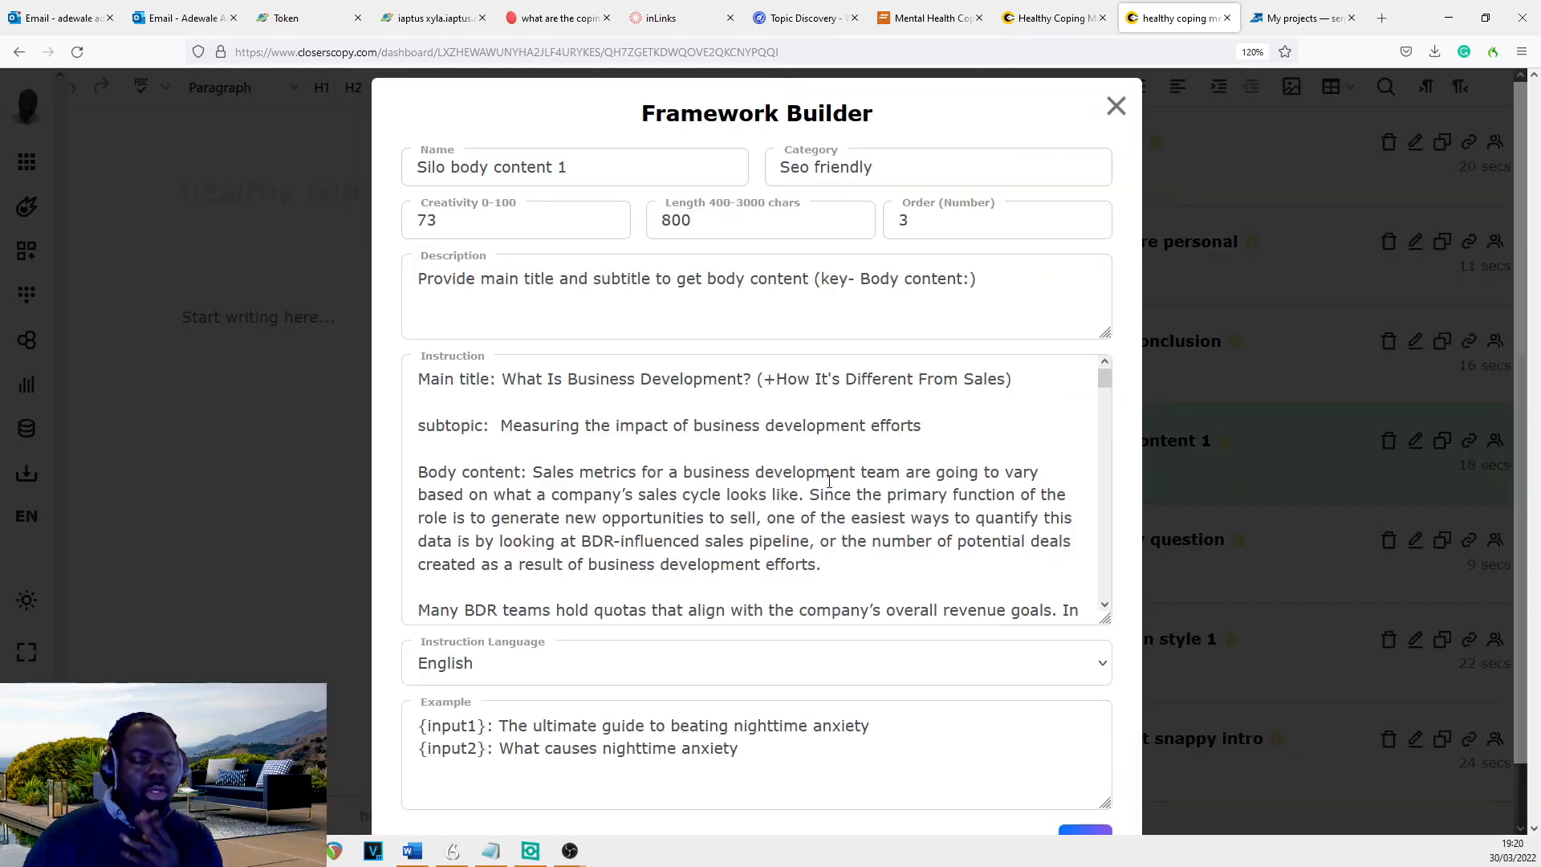
scroll(885, 417, down, 10)
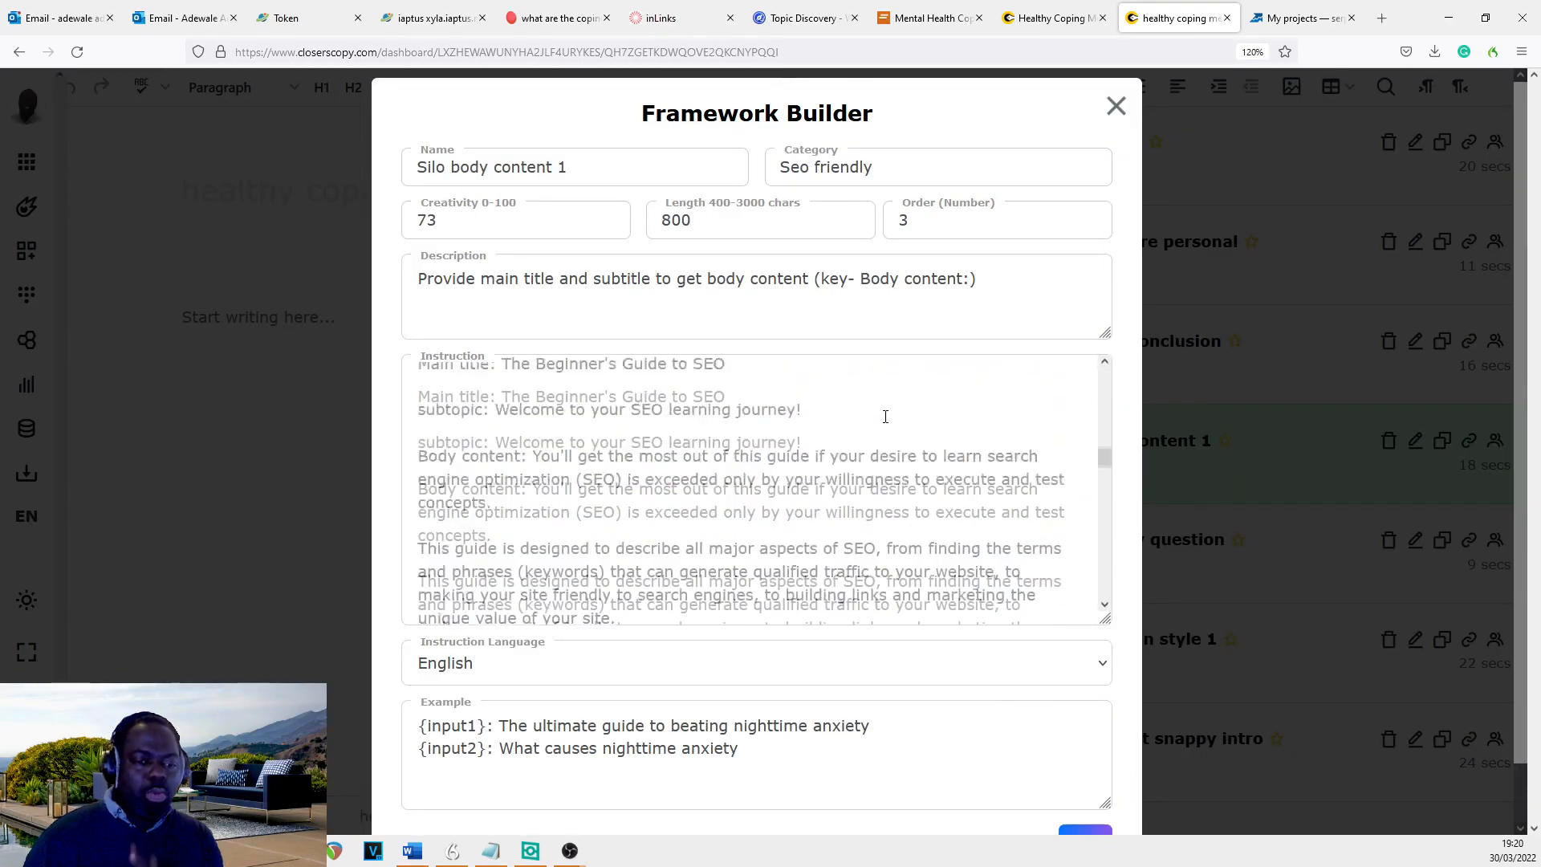
scroll(885, 417, down, 10)
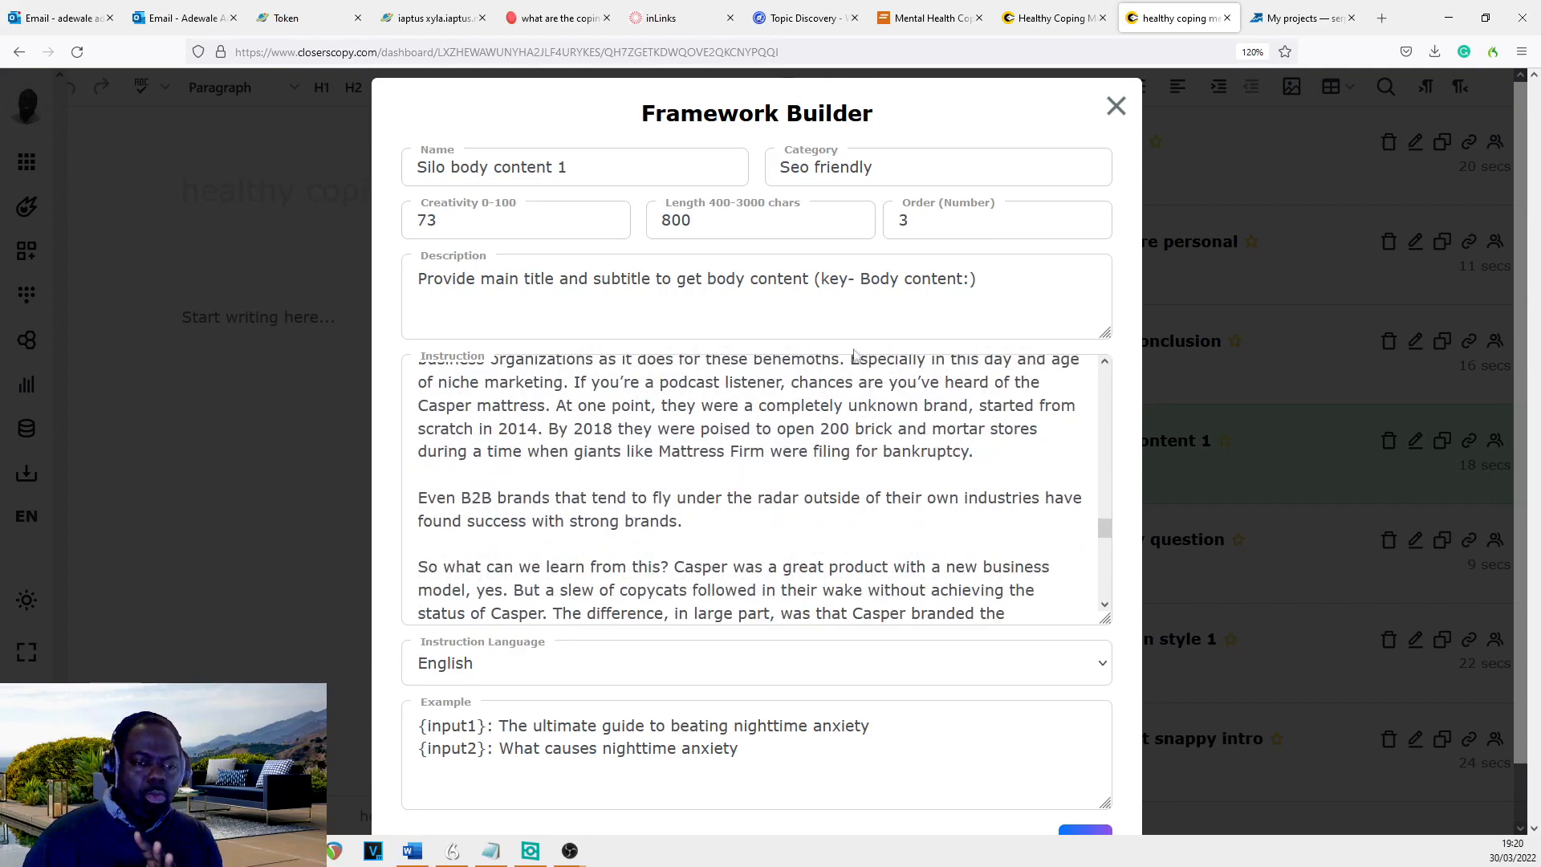
scroll(850, 377, down, 10)
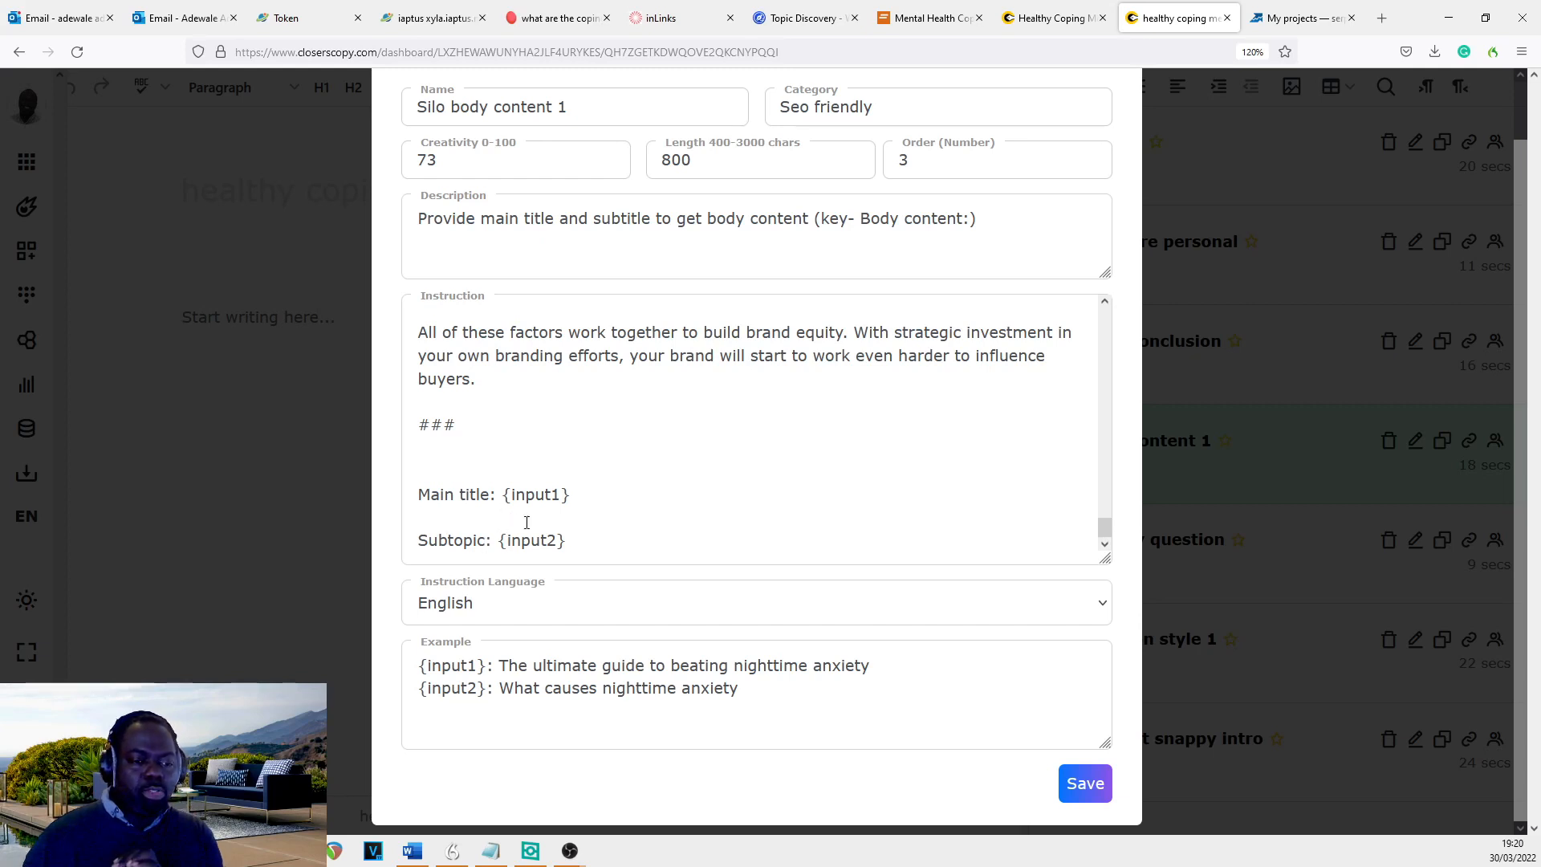
click(597, 544)
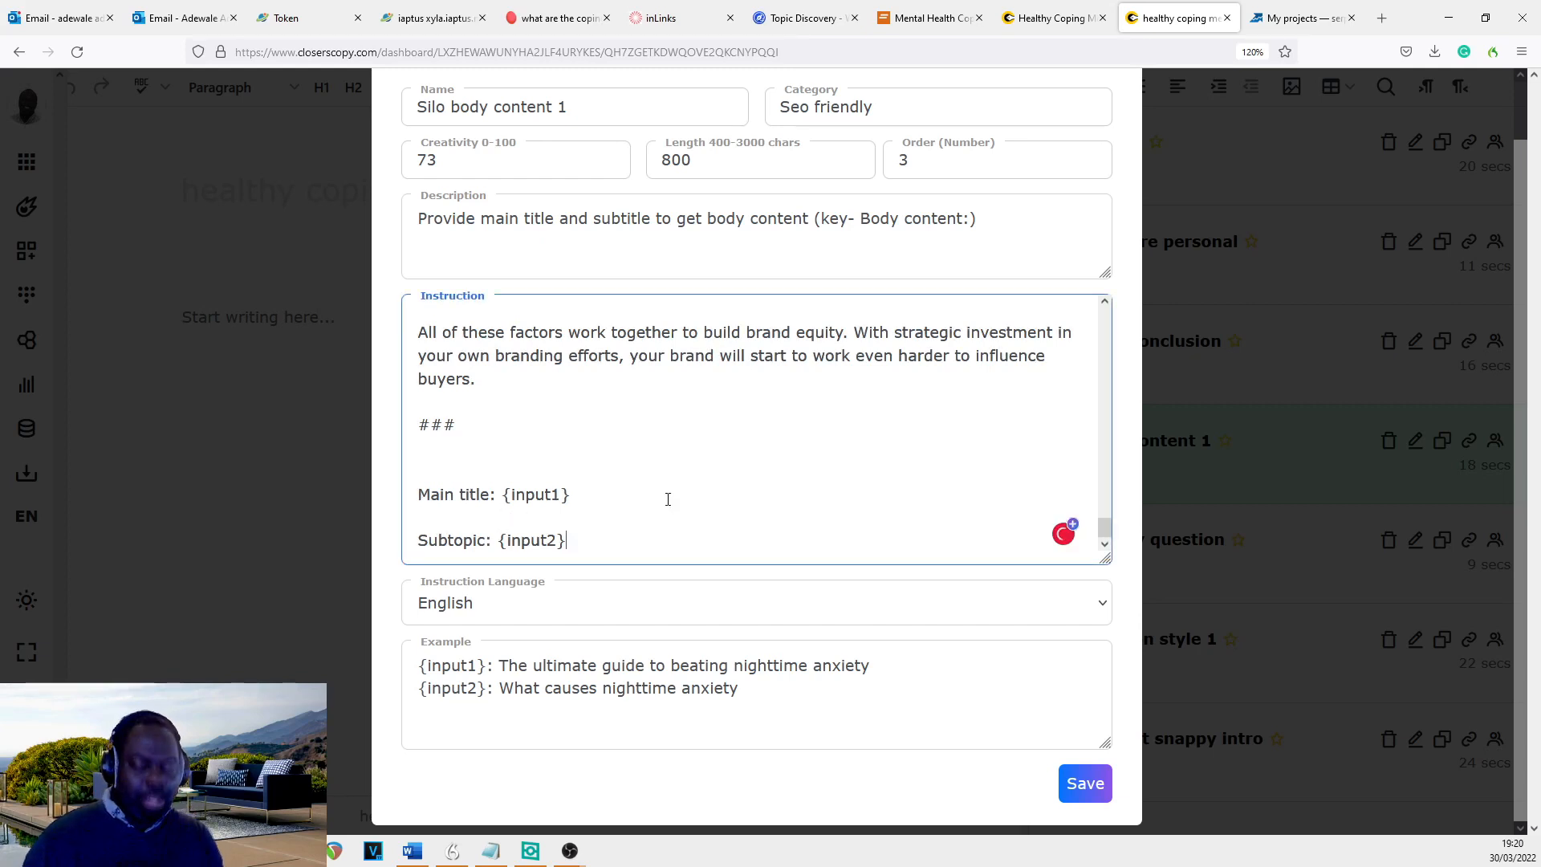
- Copy the "Body content:" label from the branding example to a new line under "Subtopic: {input2}" in the instruction, and save the framework
scroll(668, 499, up, 10)
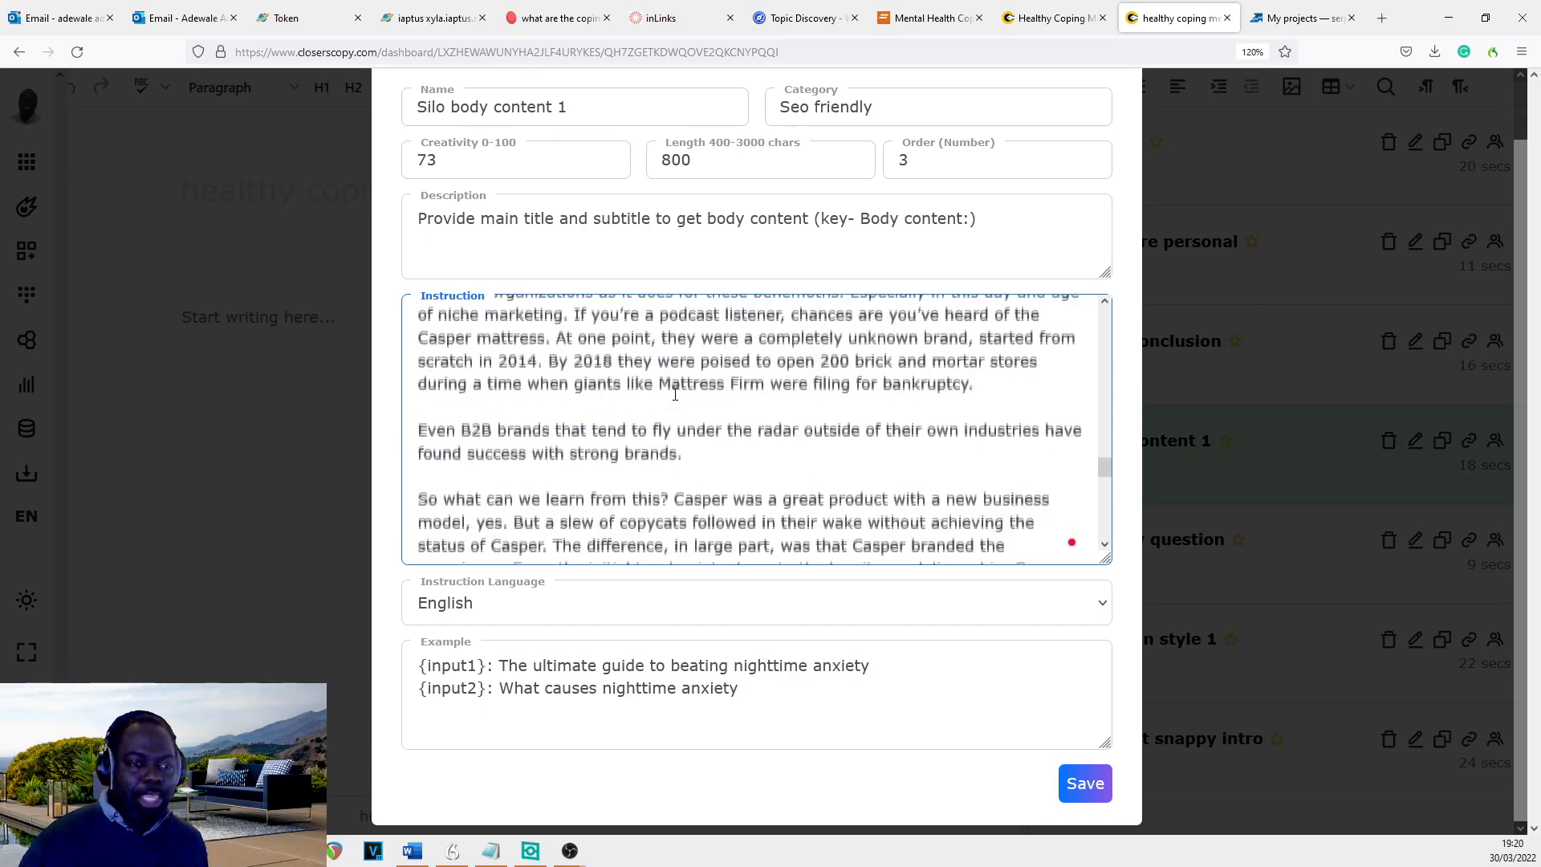
scroll(675, 394, up, 3)
scroll(593, 361, up, 2)
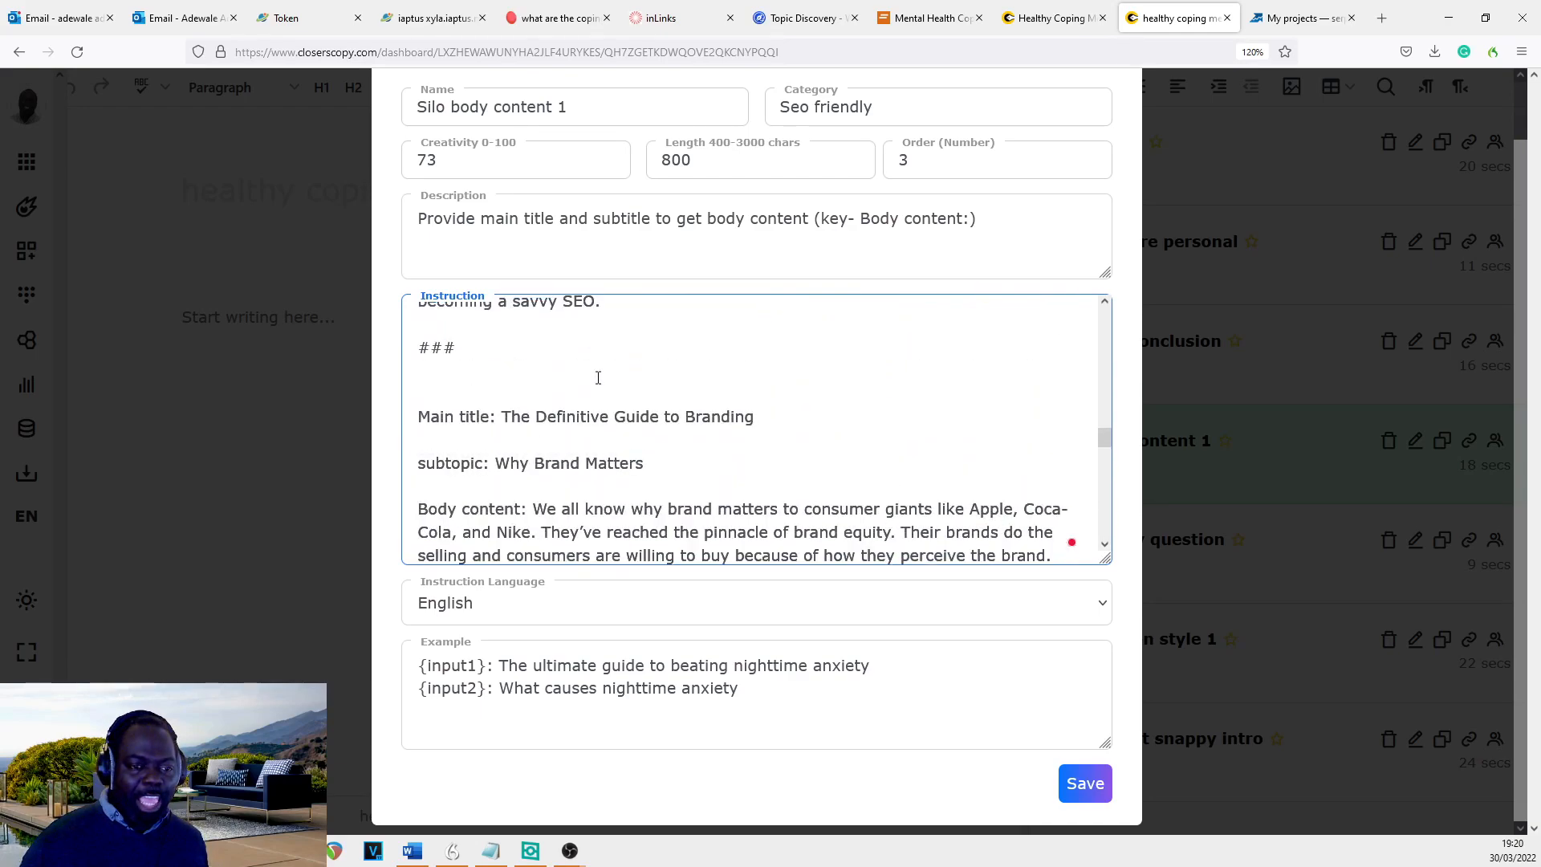
scroll(582, 408, down, 3)
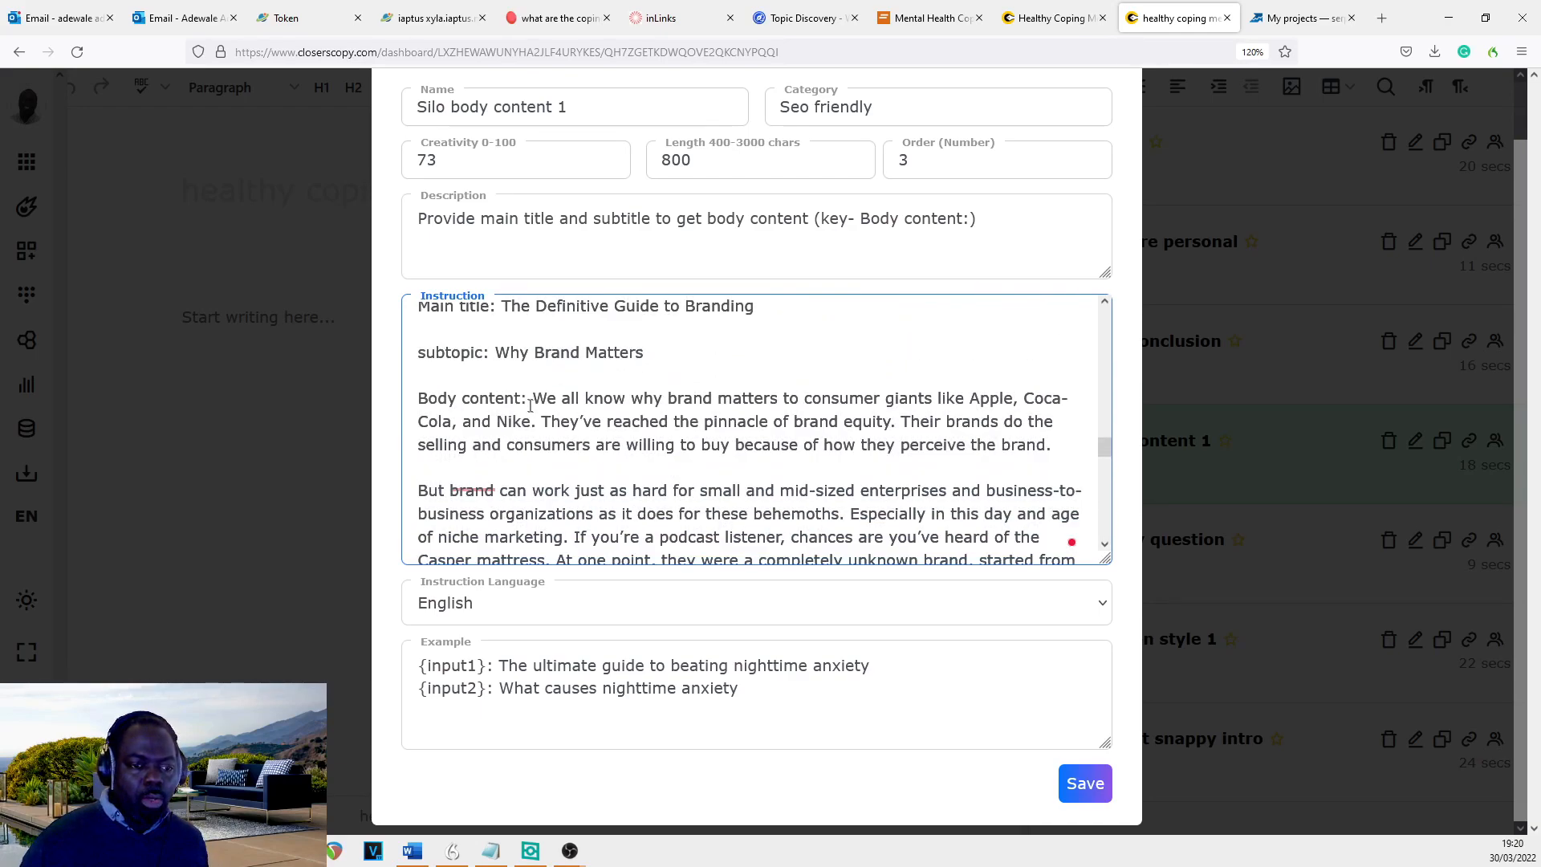
drag(529, 398, 411, 390)
key(ctrl+c)
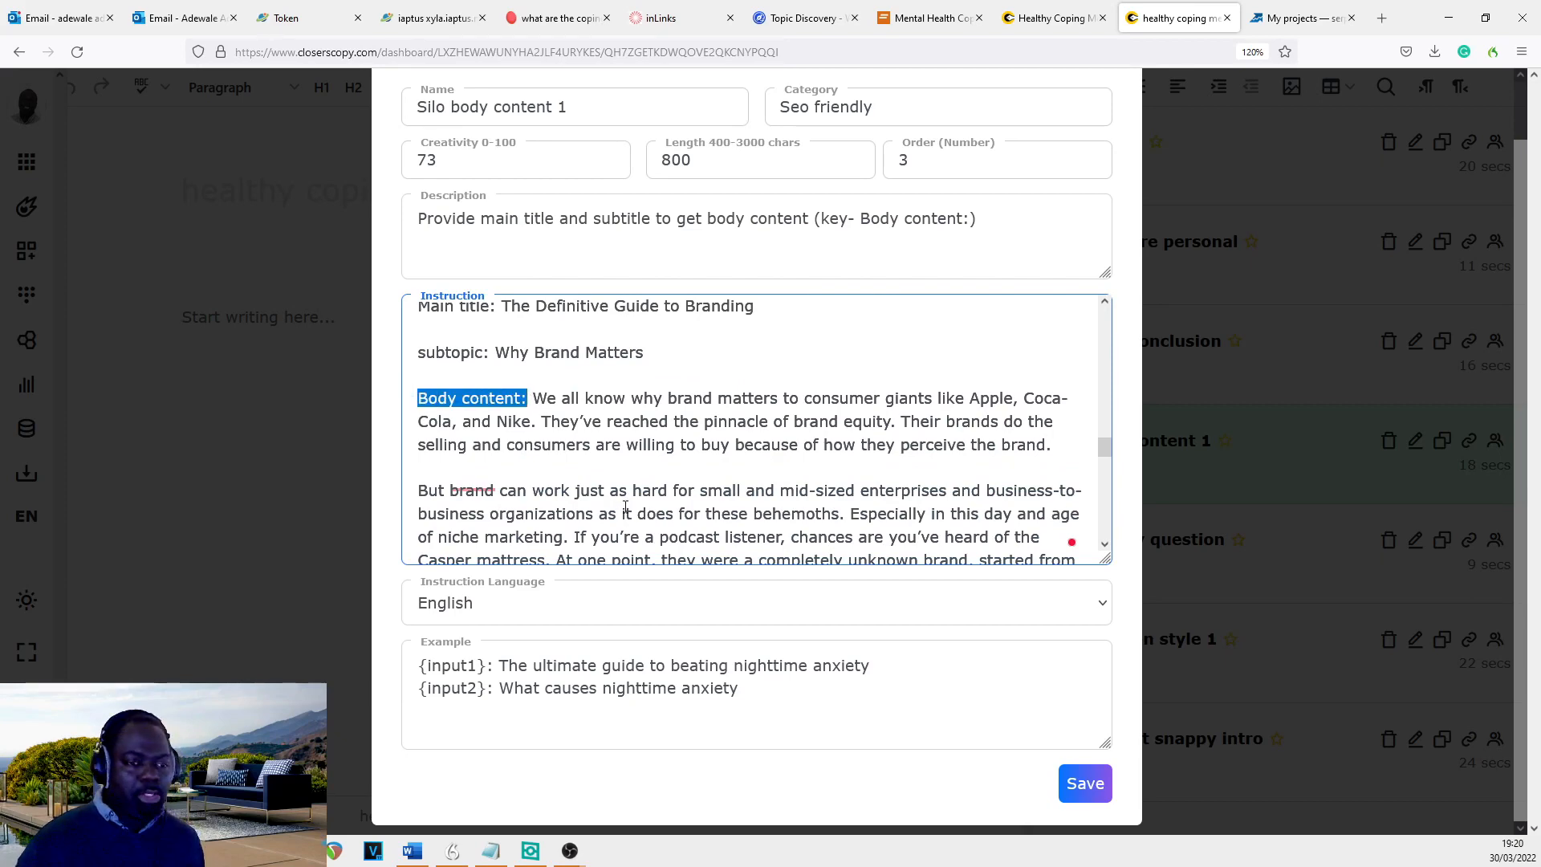
scroll(625, 507, down, 10)
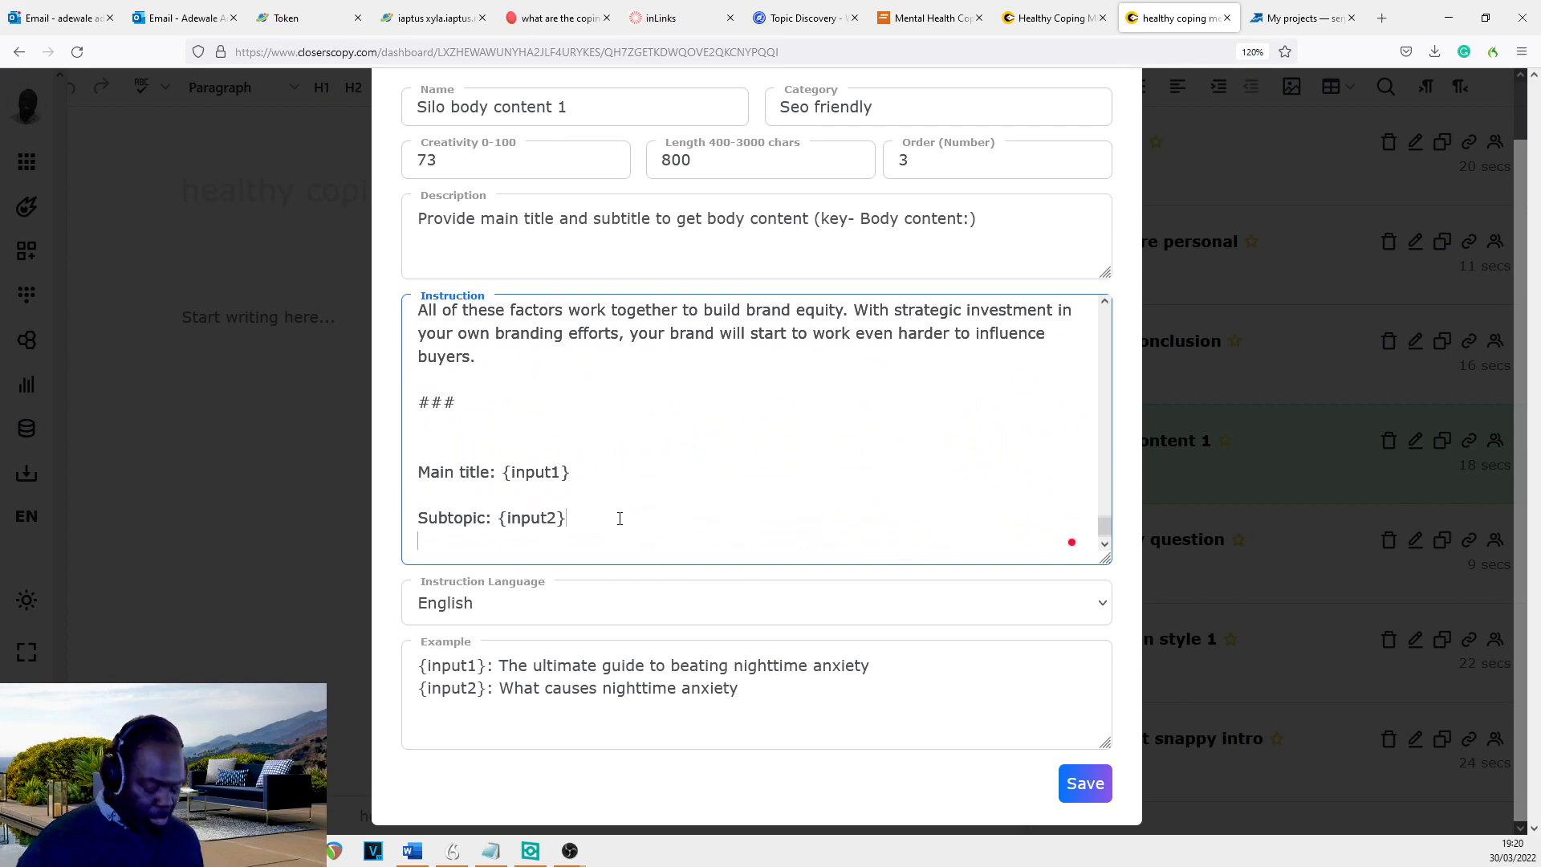
key(ctrl+v)
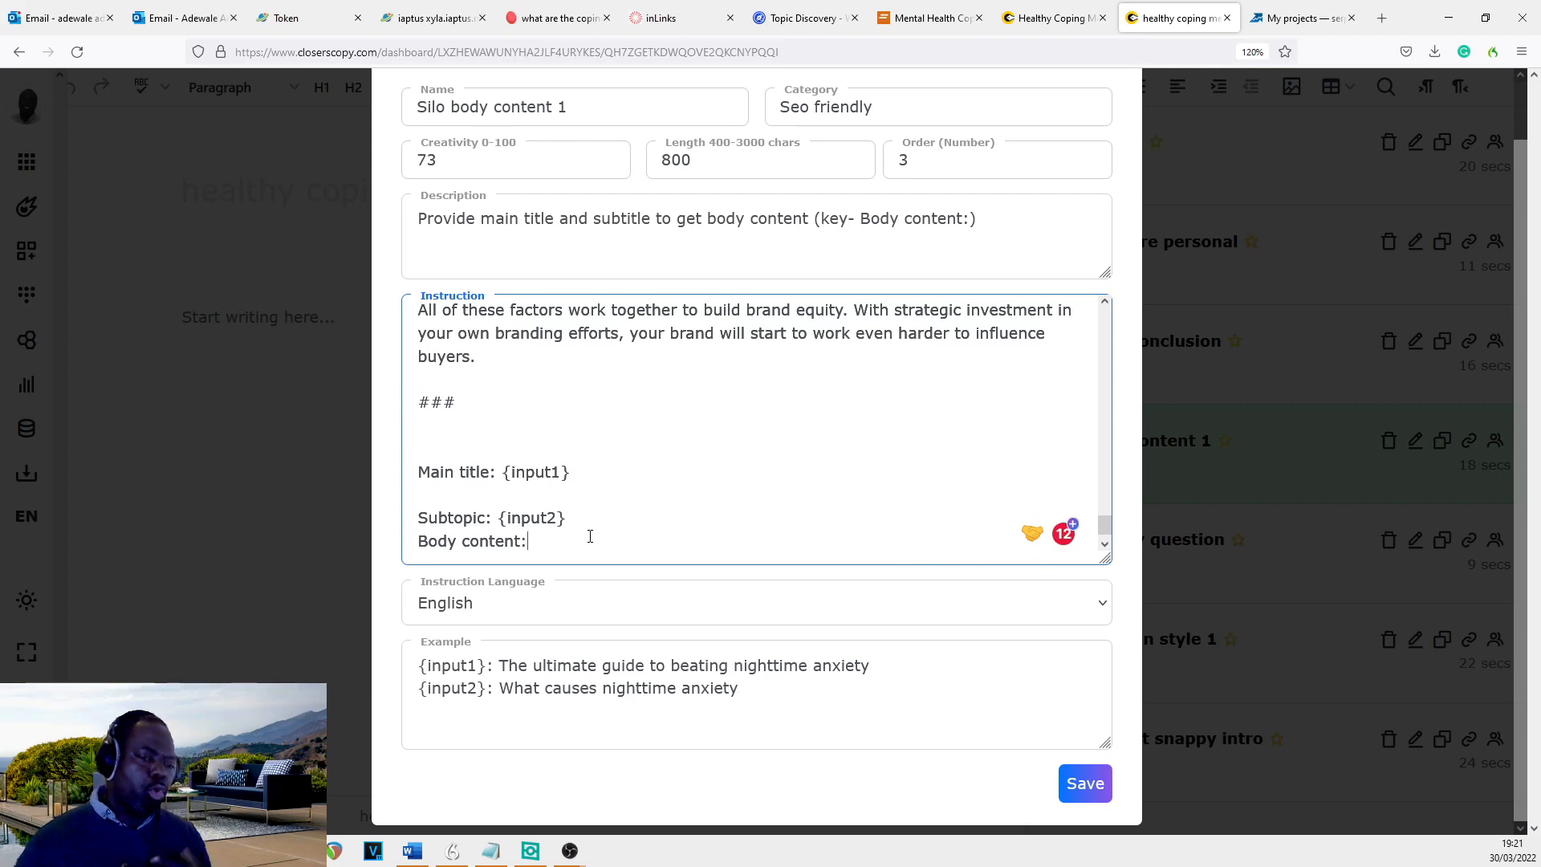
drag(565, 539, 417, 541)
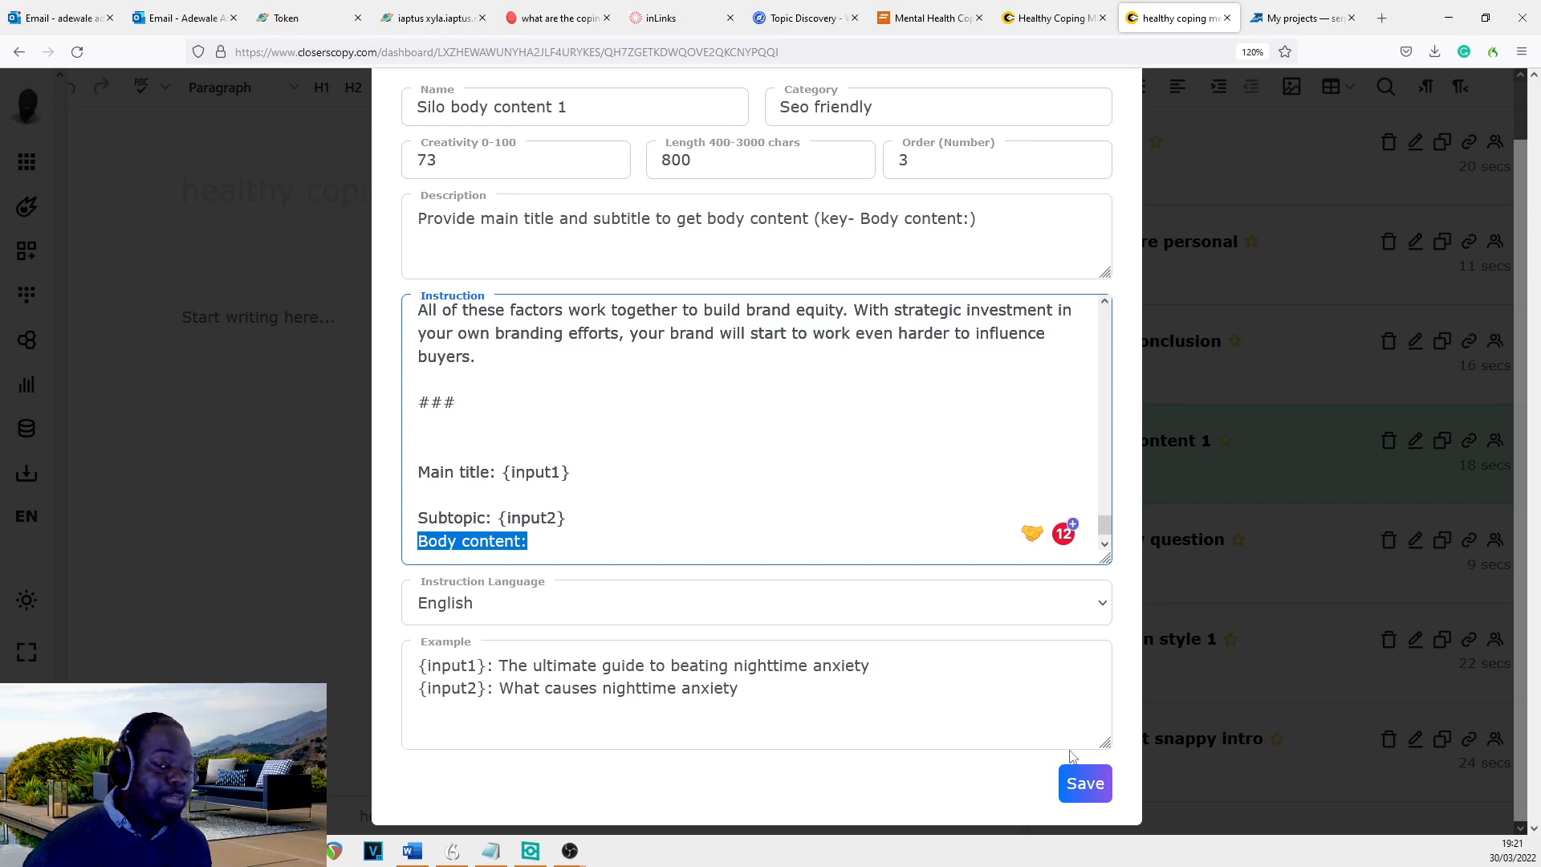
click(1105, 777)
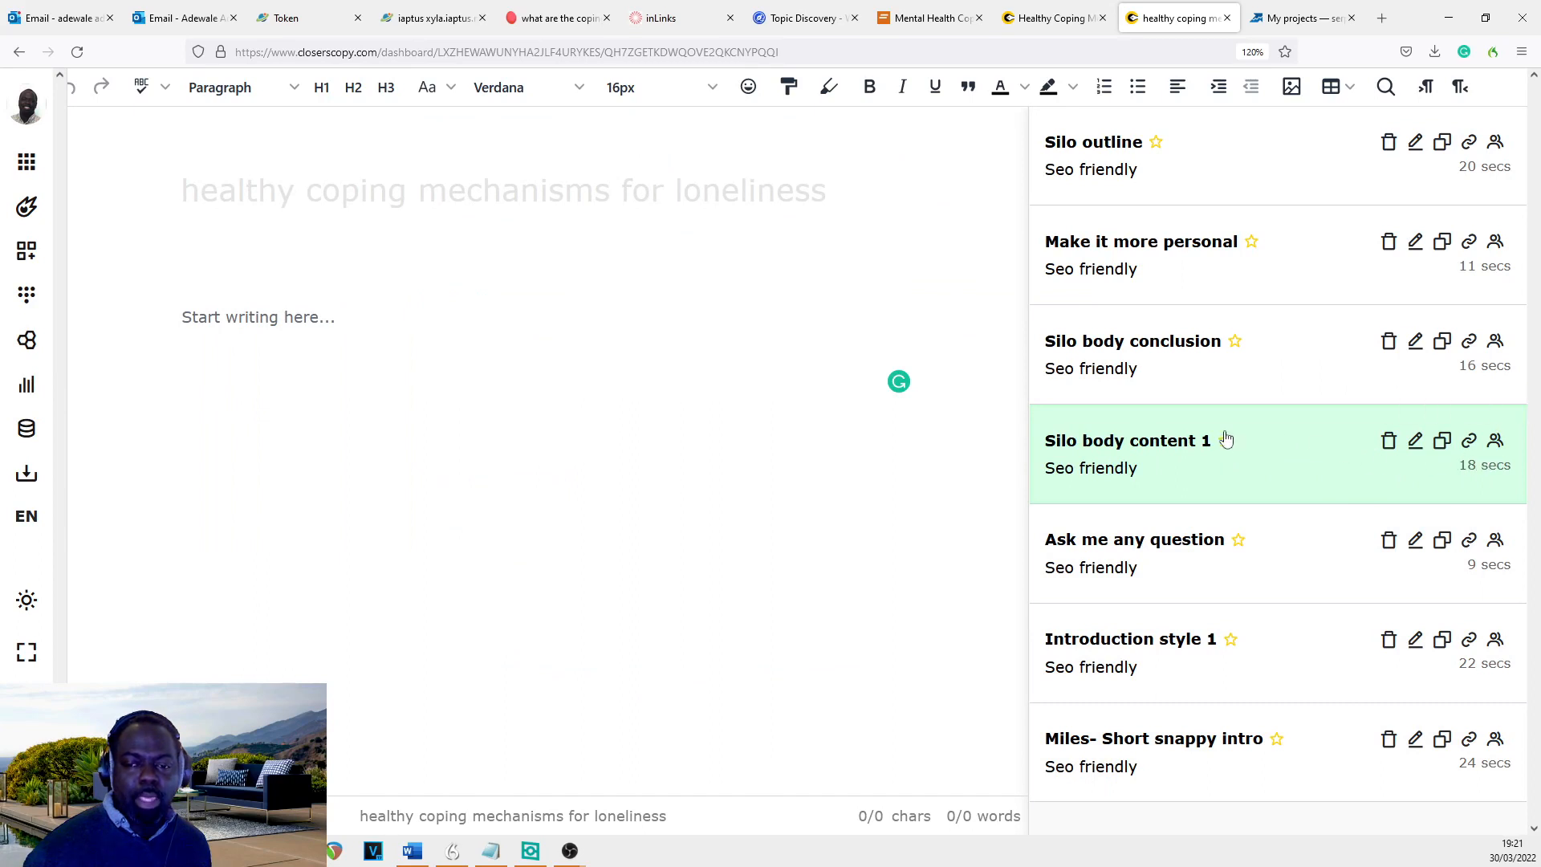
- Load Silo body content 1 for writing, remove the "Body content: depression is" line from the subtopic, and clear the keywords
click(1164, 441)
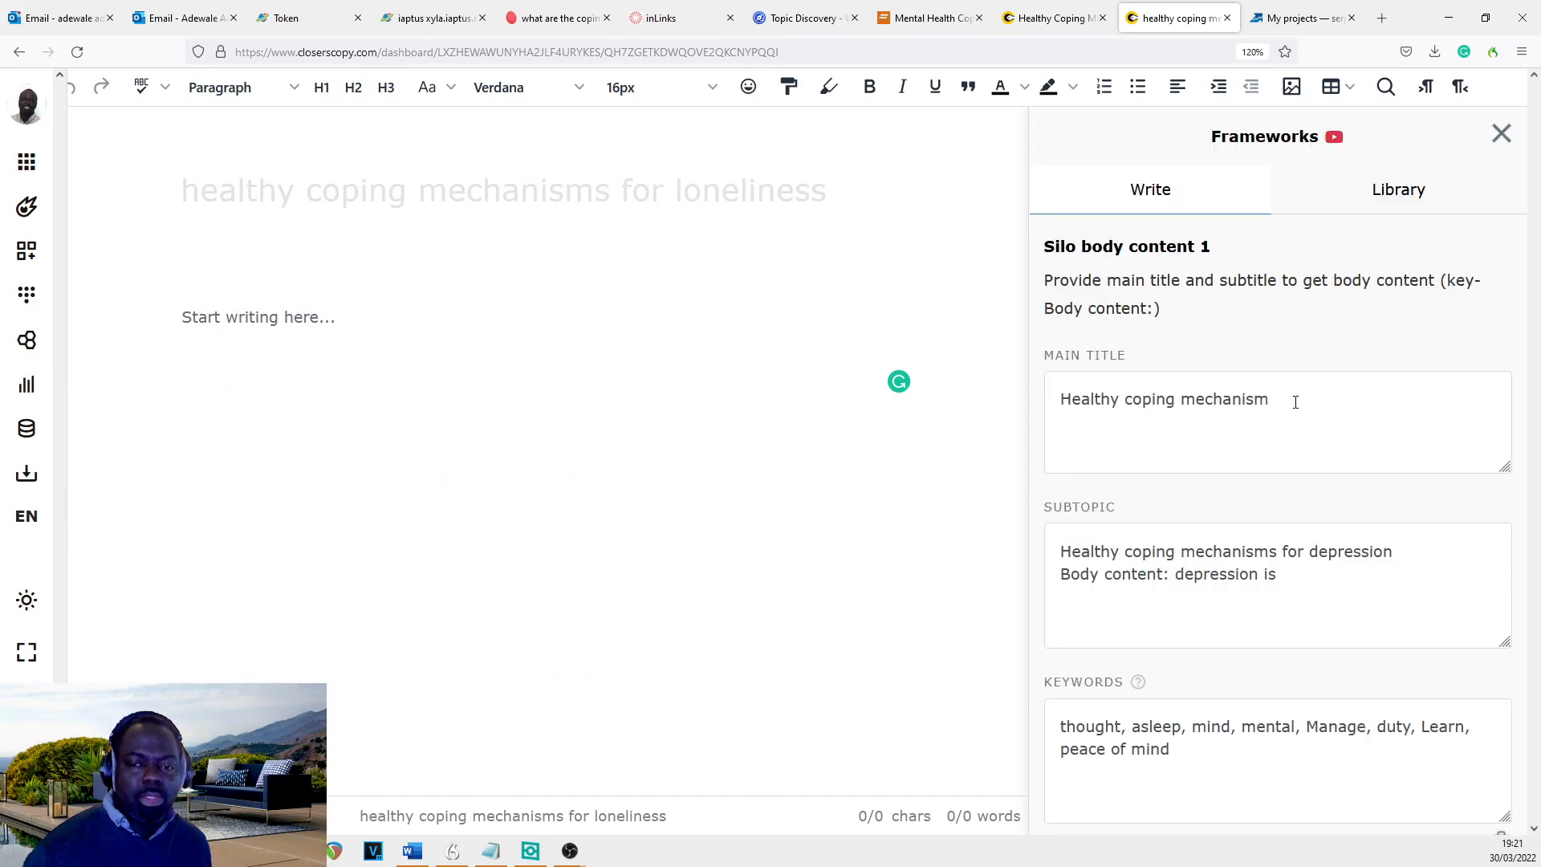
drag(1306, 402, 1058, 397)
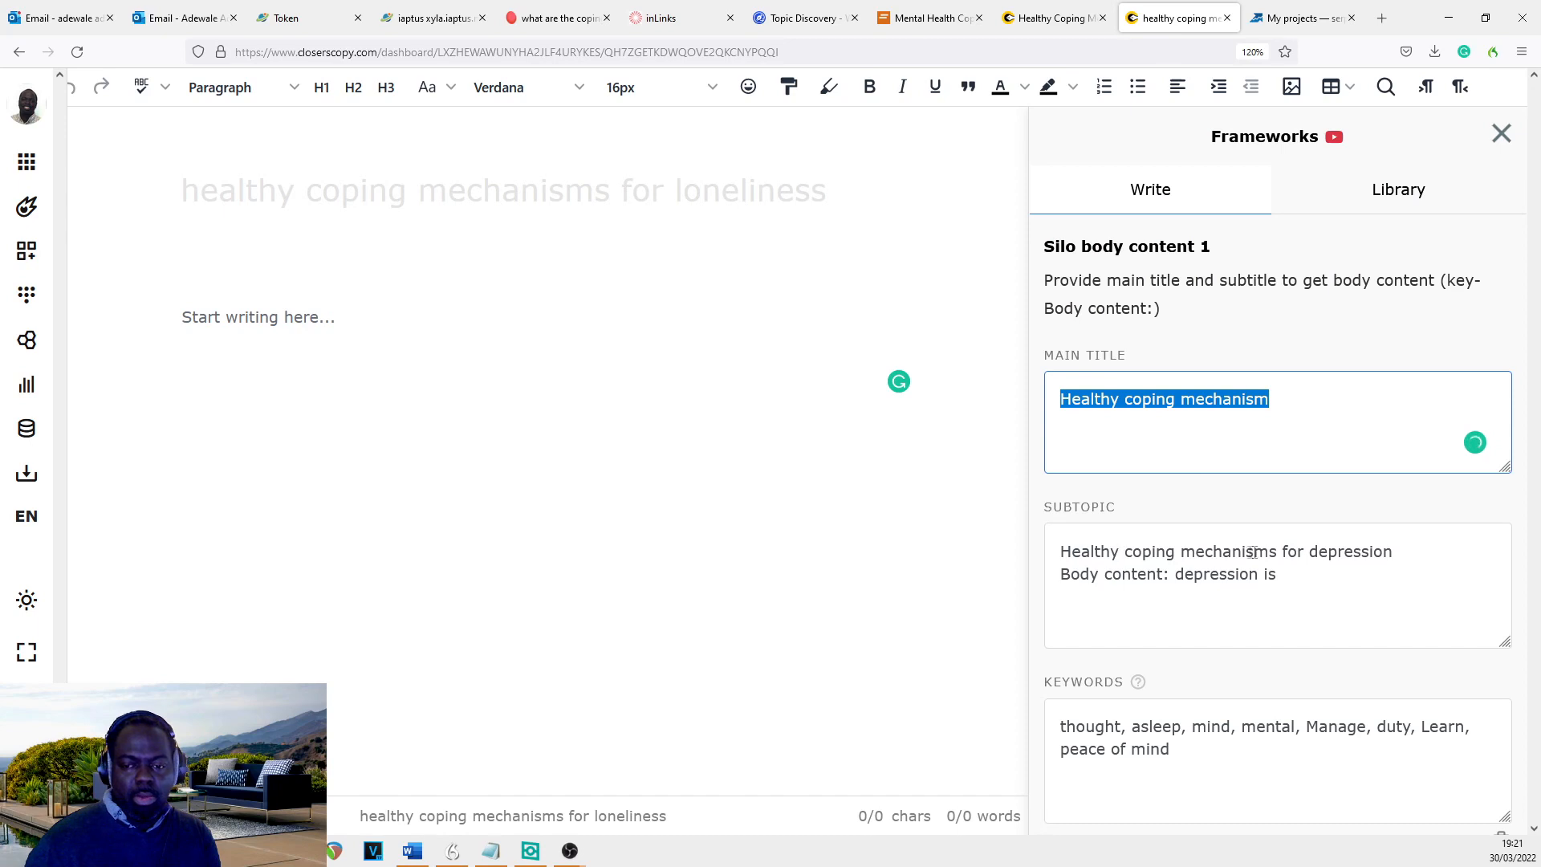
drag(1311, 571, 1010, 575)
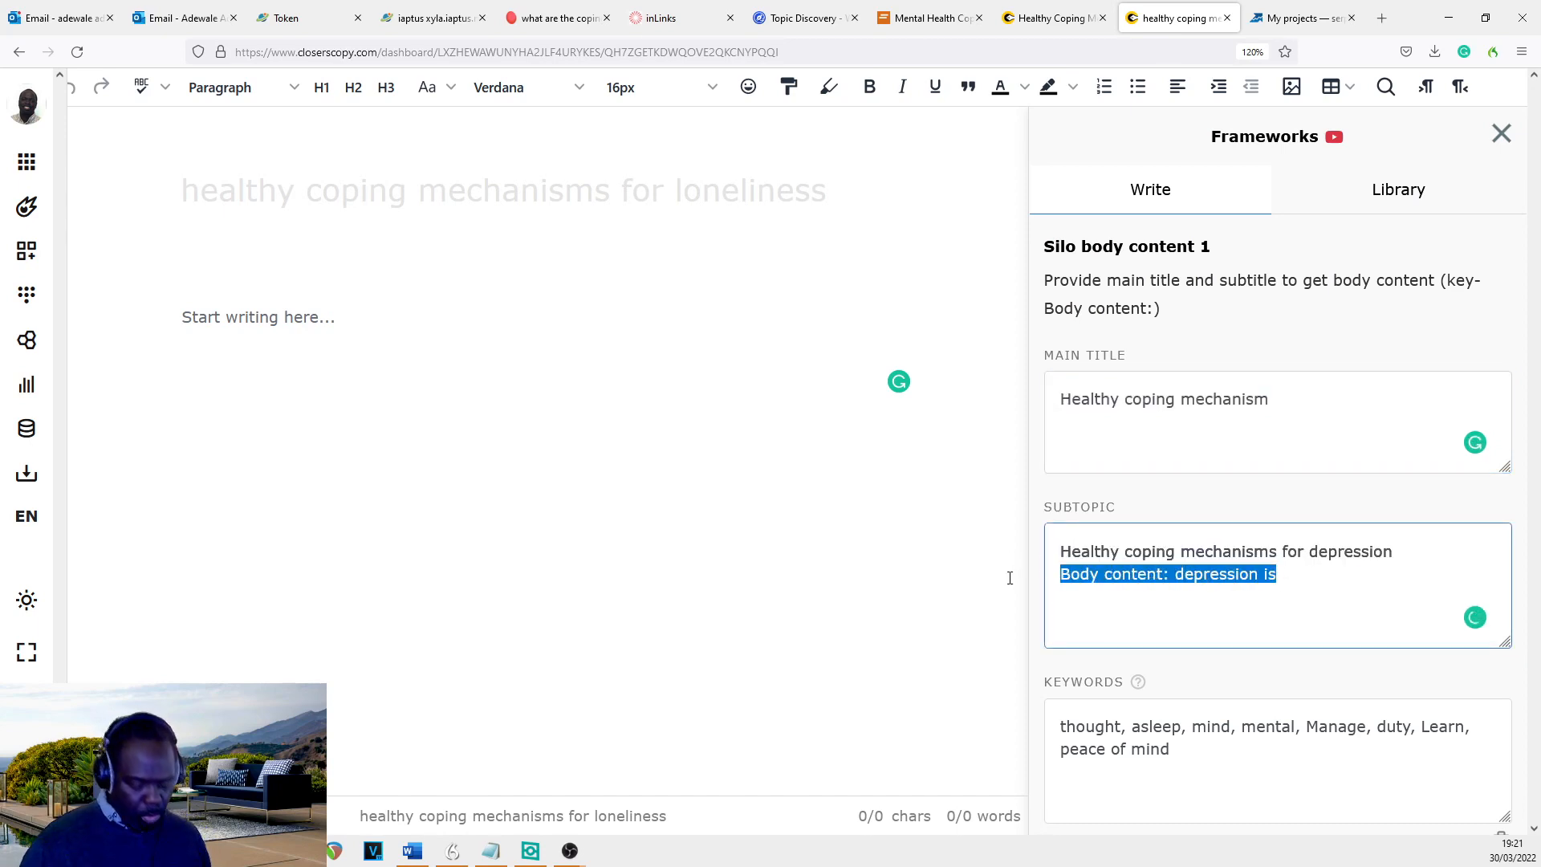
key(BackSpace)
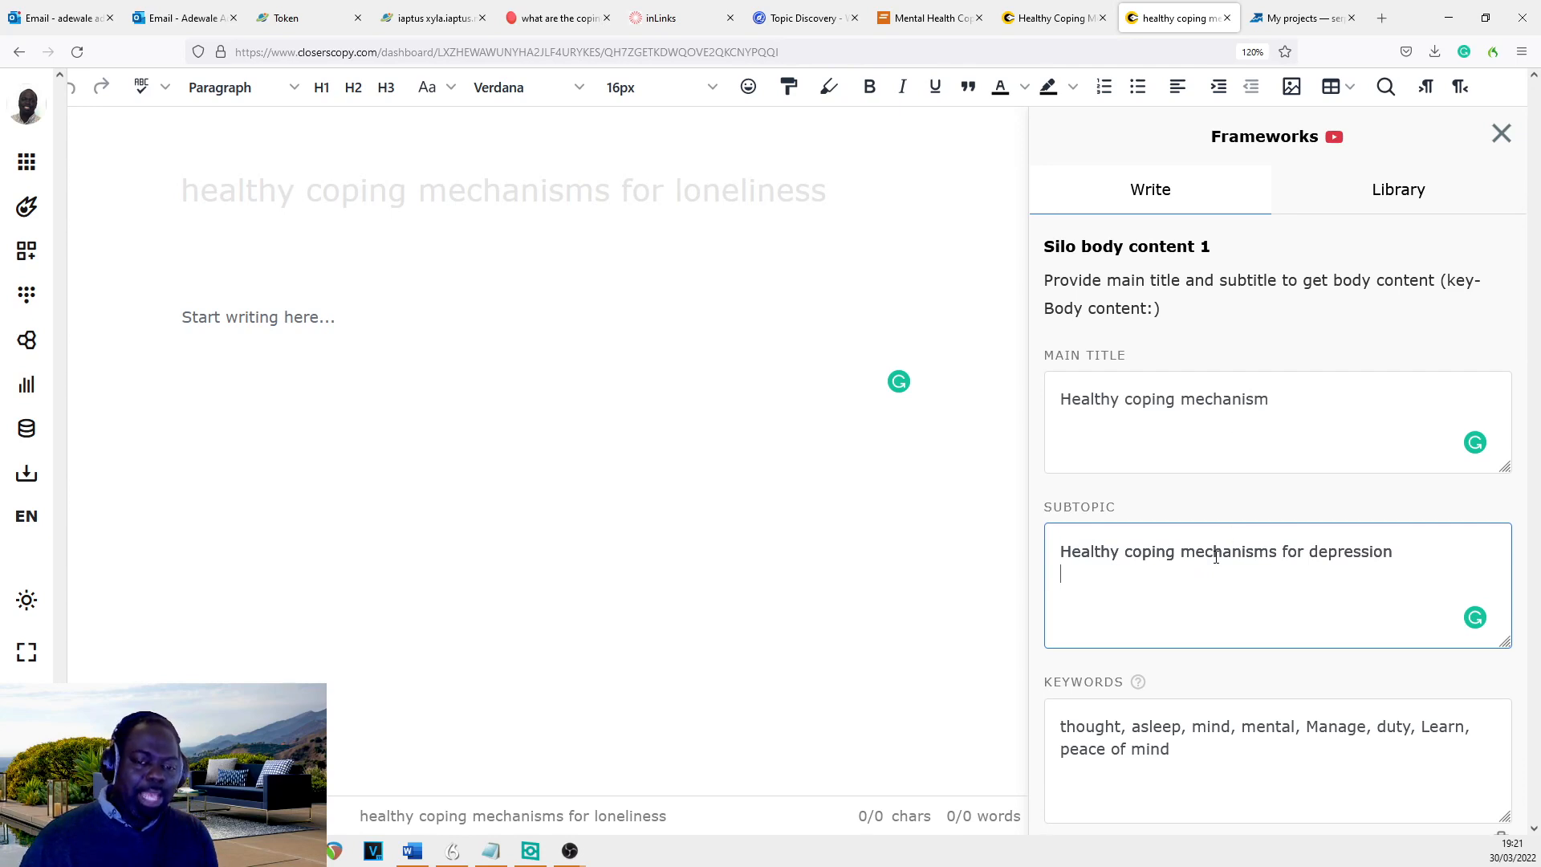
drag(1173, 750, 954, 723)
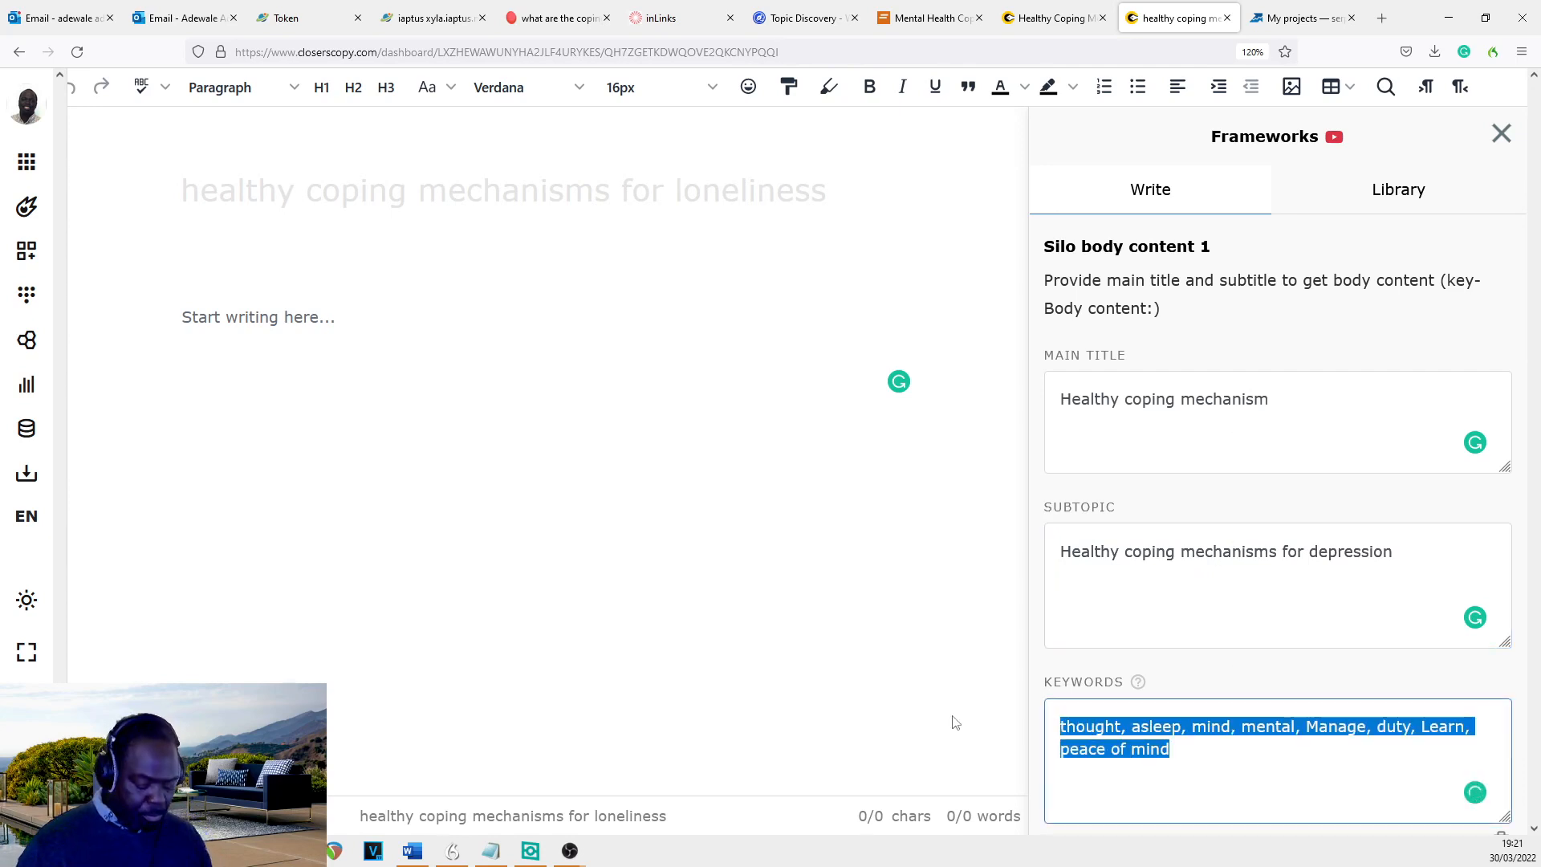
key(BackSpace)
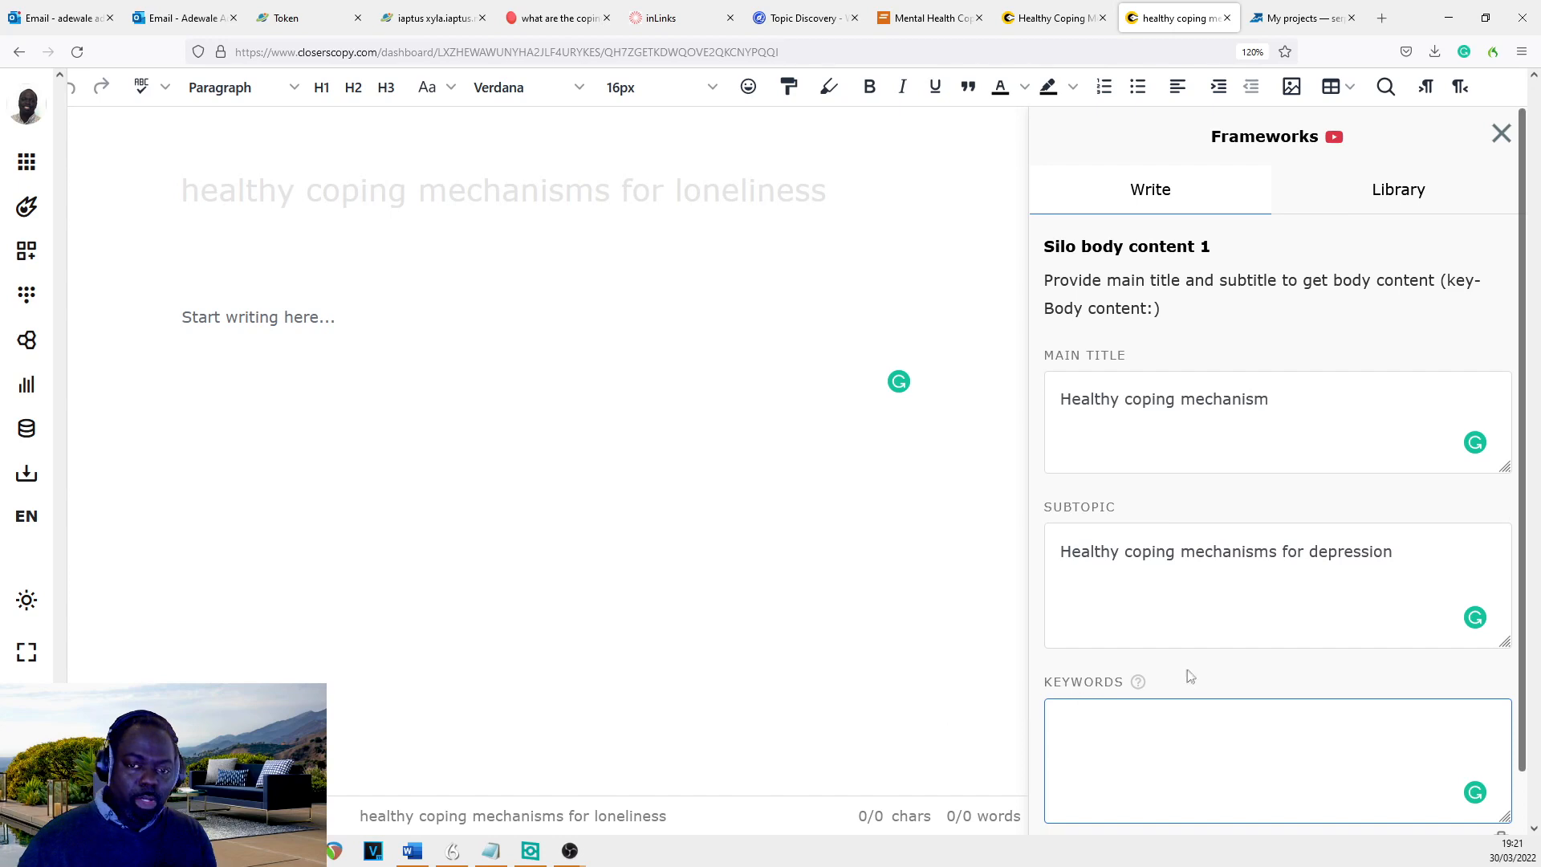
- Generate body content for the subtopic "Healthy coping mechanisms for depression" and examine the first result's paragraphs
scroll(1179, 498, down, 2)
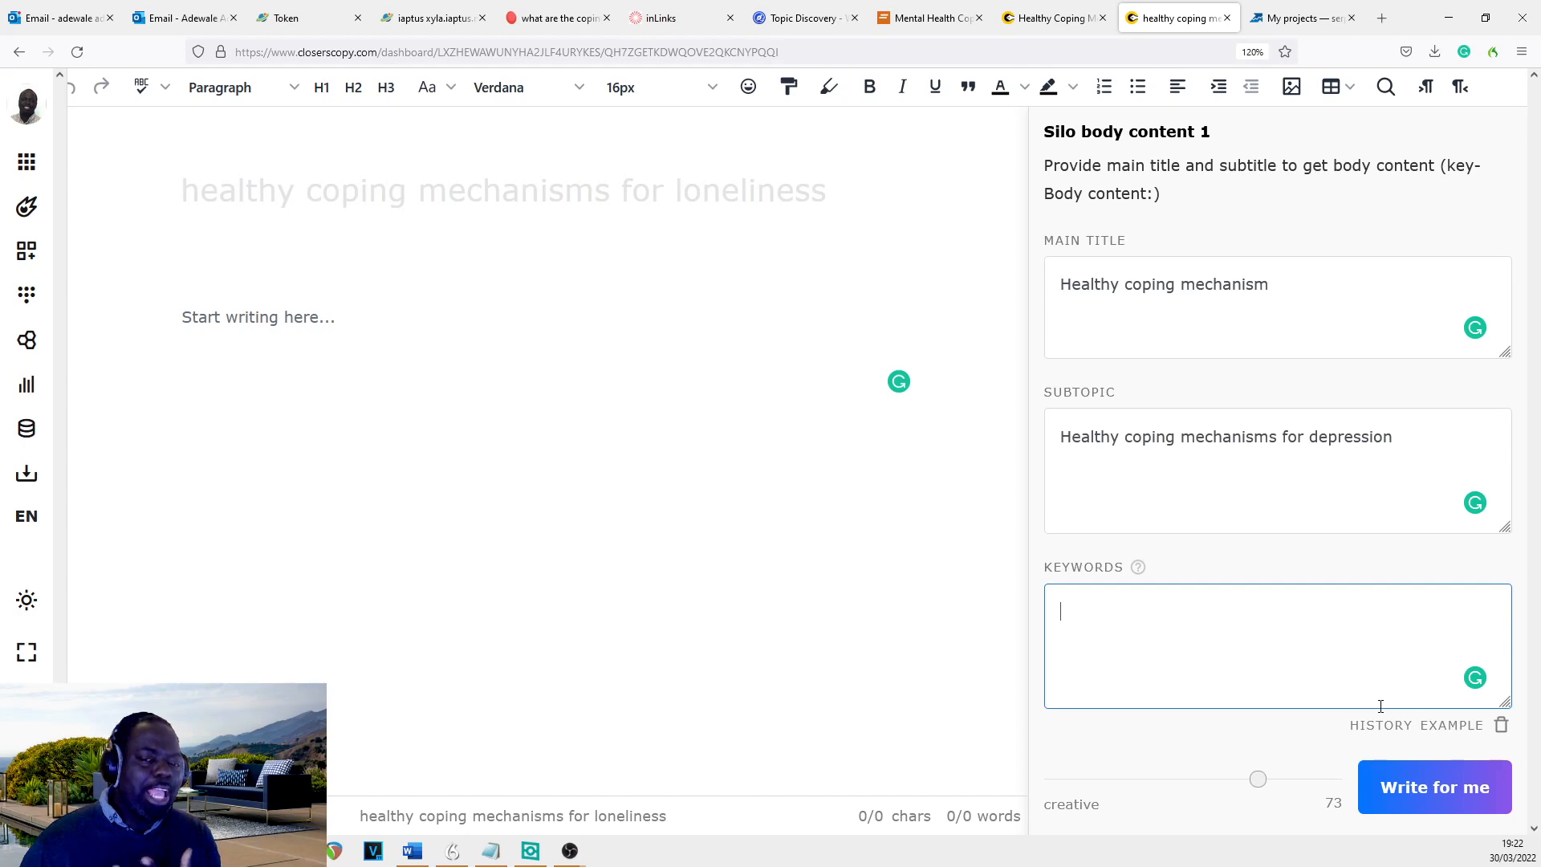
click(1401, 784)
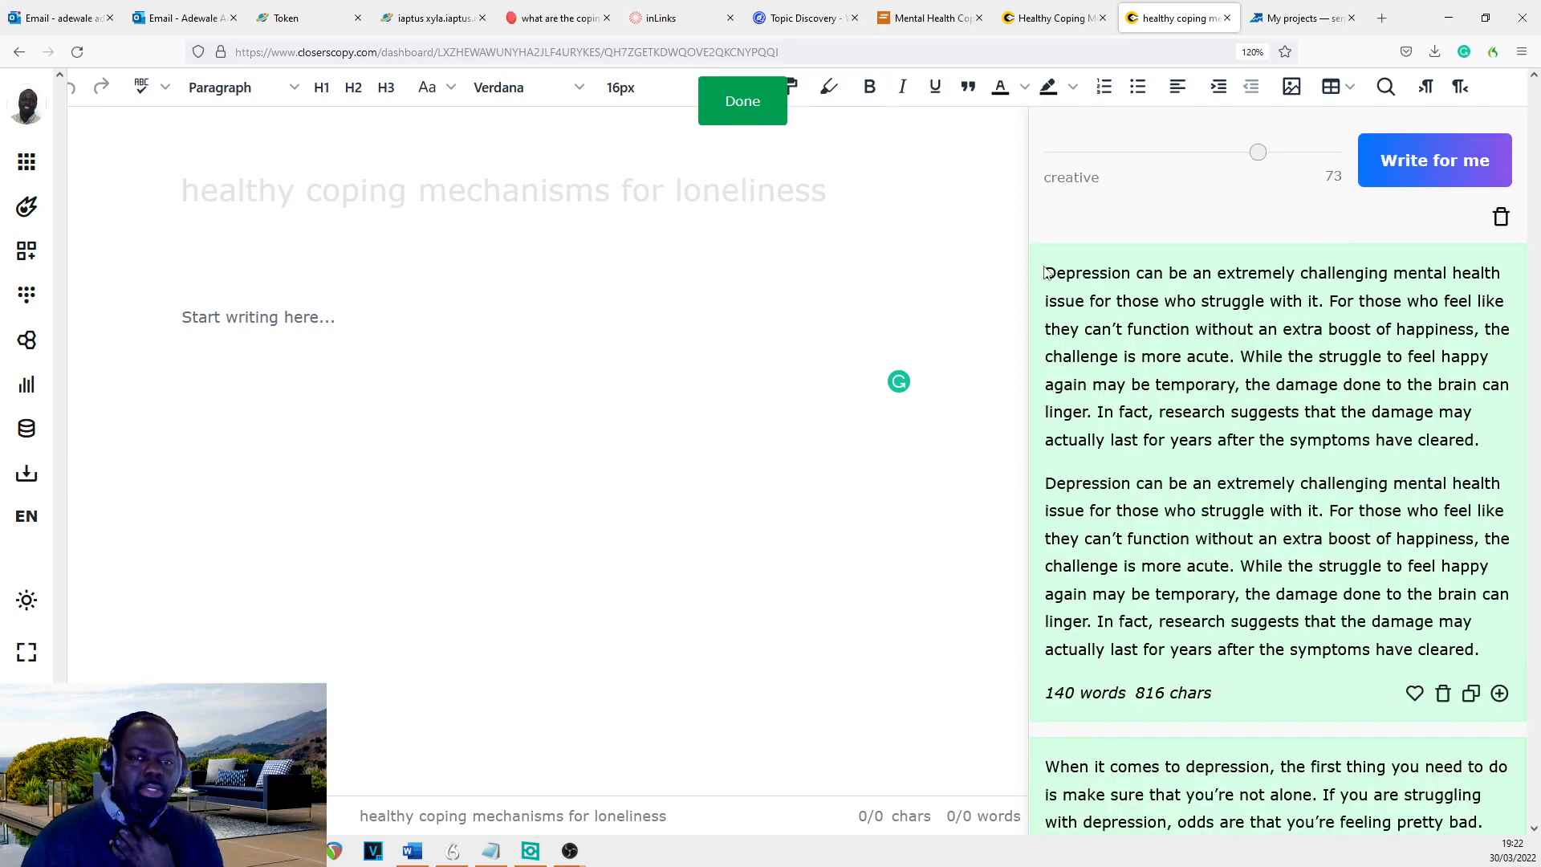
drag(1045, 271, 1482, 651)
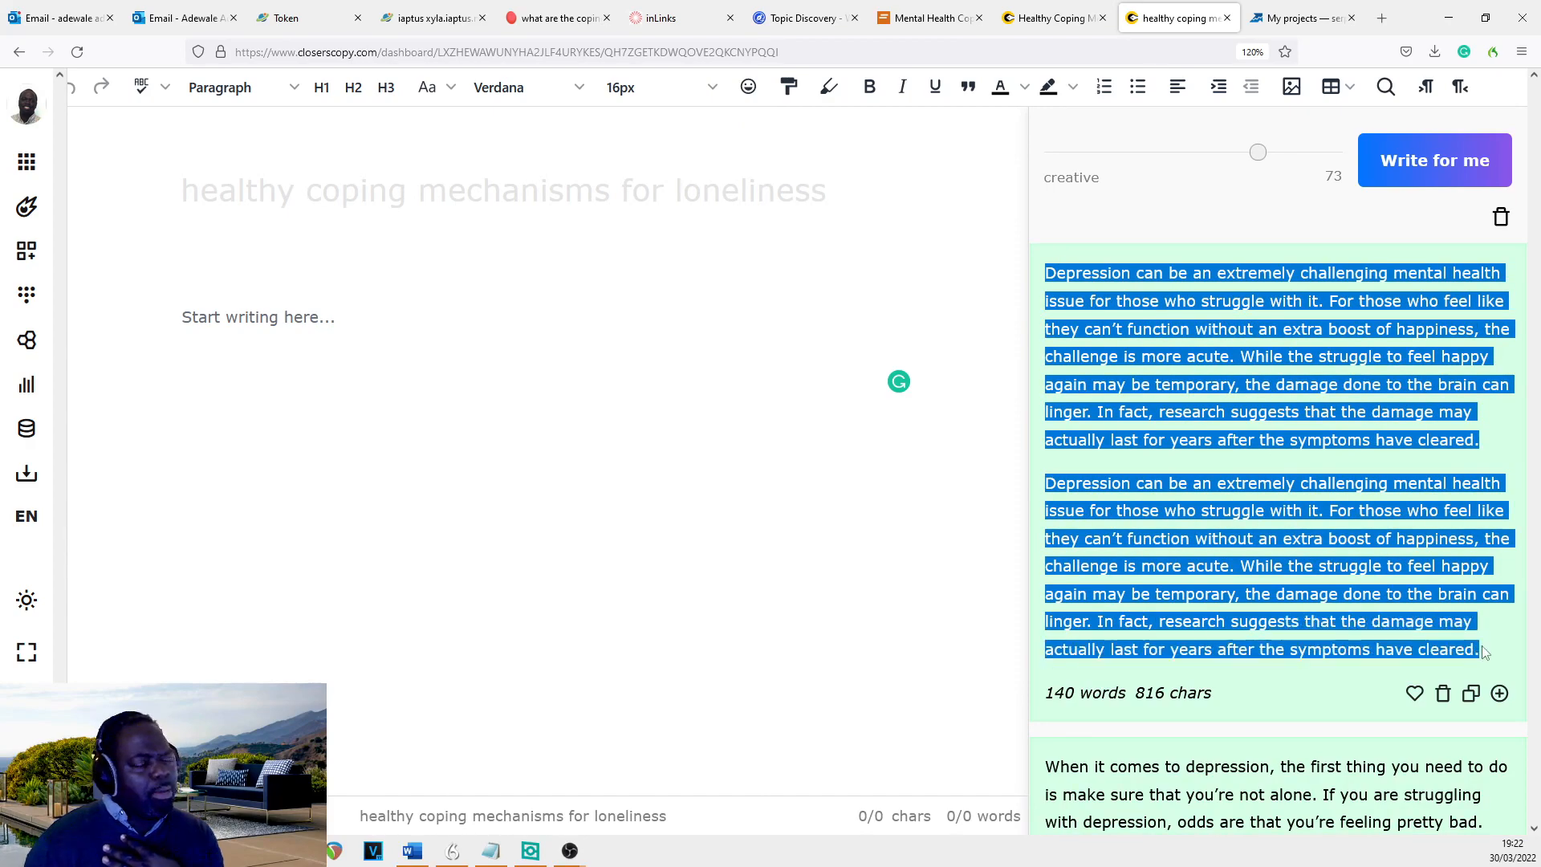
- Reopen the Silo body content 1 framework, cut the "Body content:" label from the end of its instruction, and save it
scroll(1480, 643, up, 6)
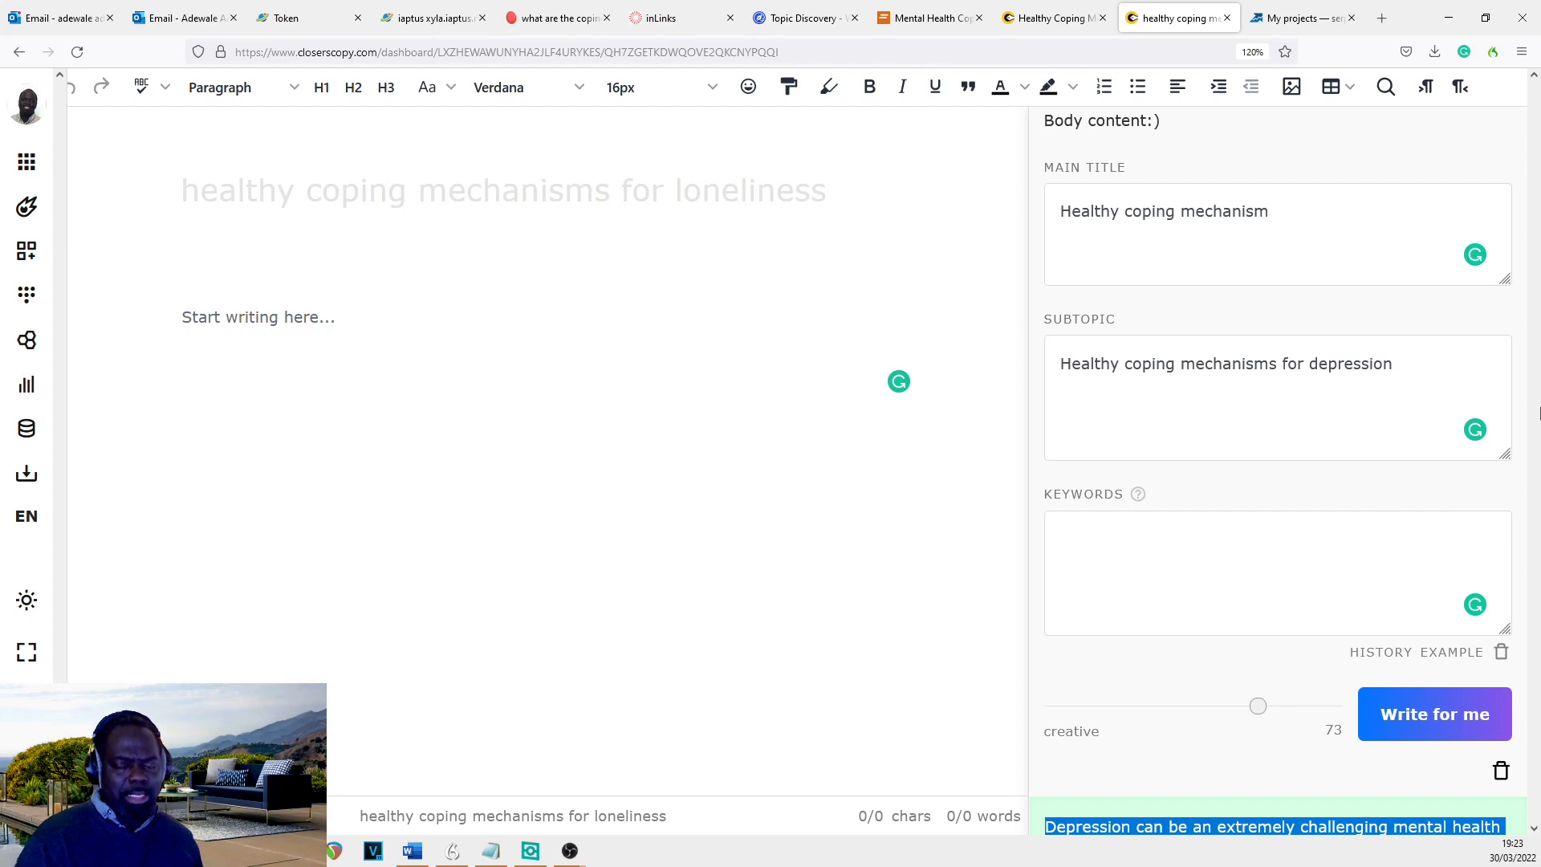
scroll(1380, 239, up, 3)
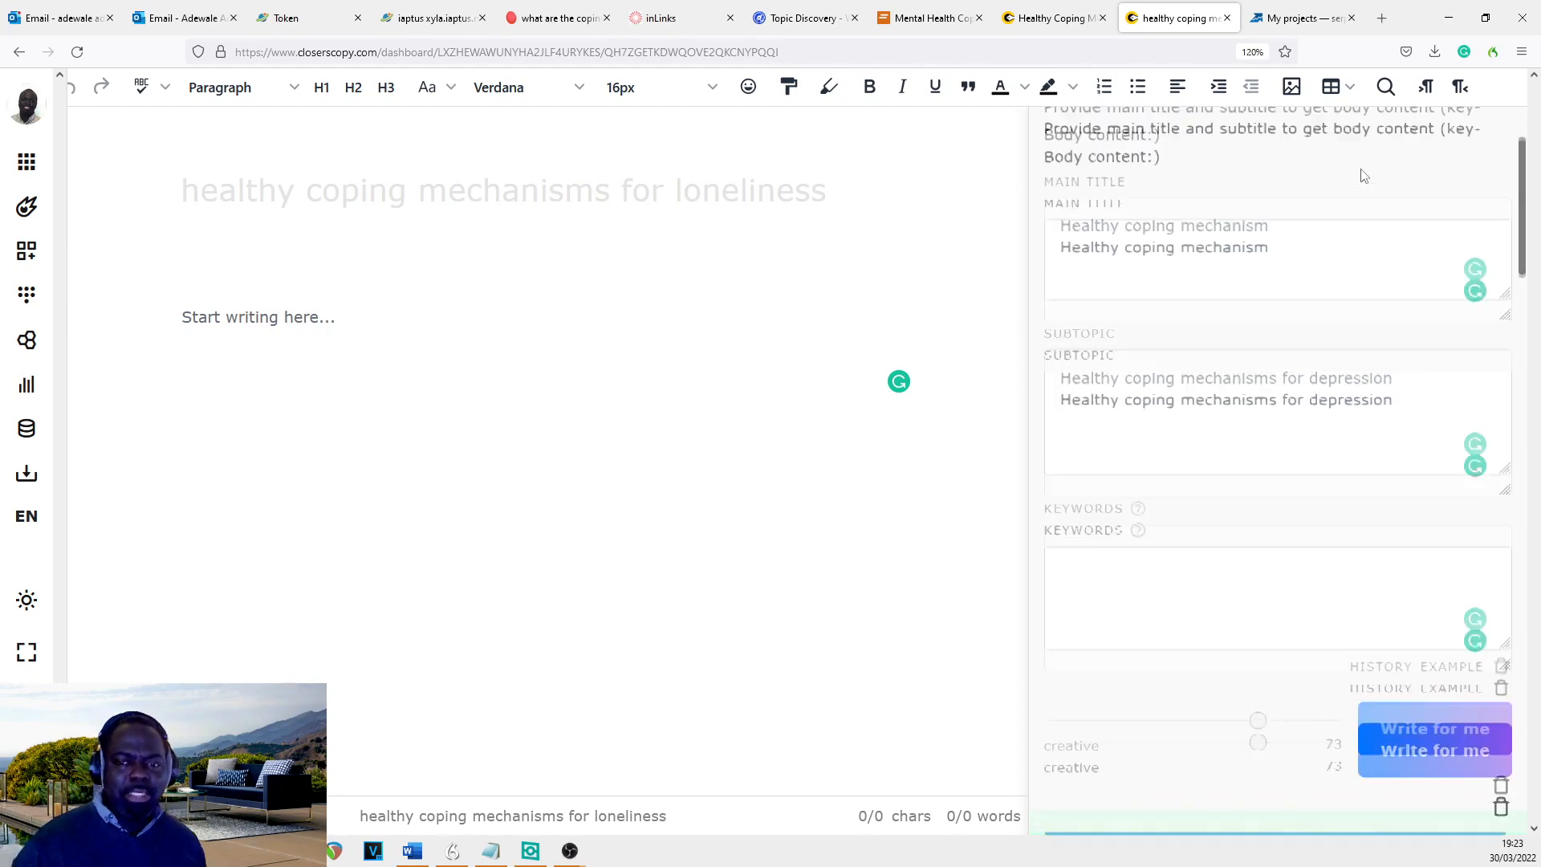
click(1385, 199)
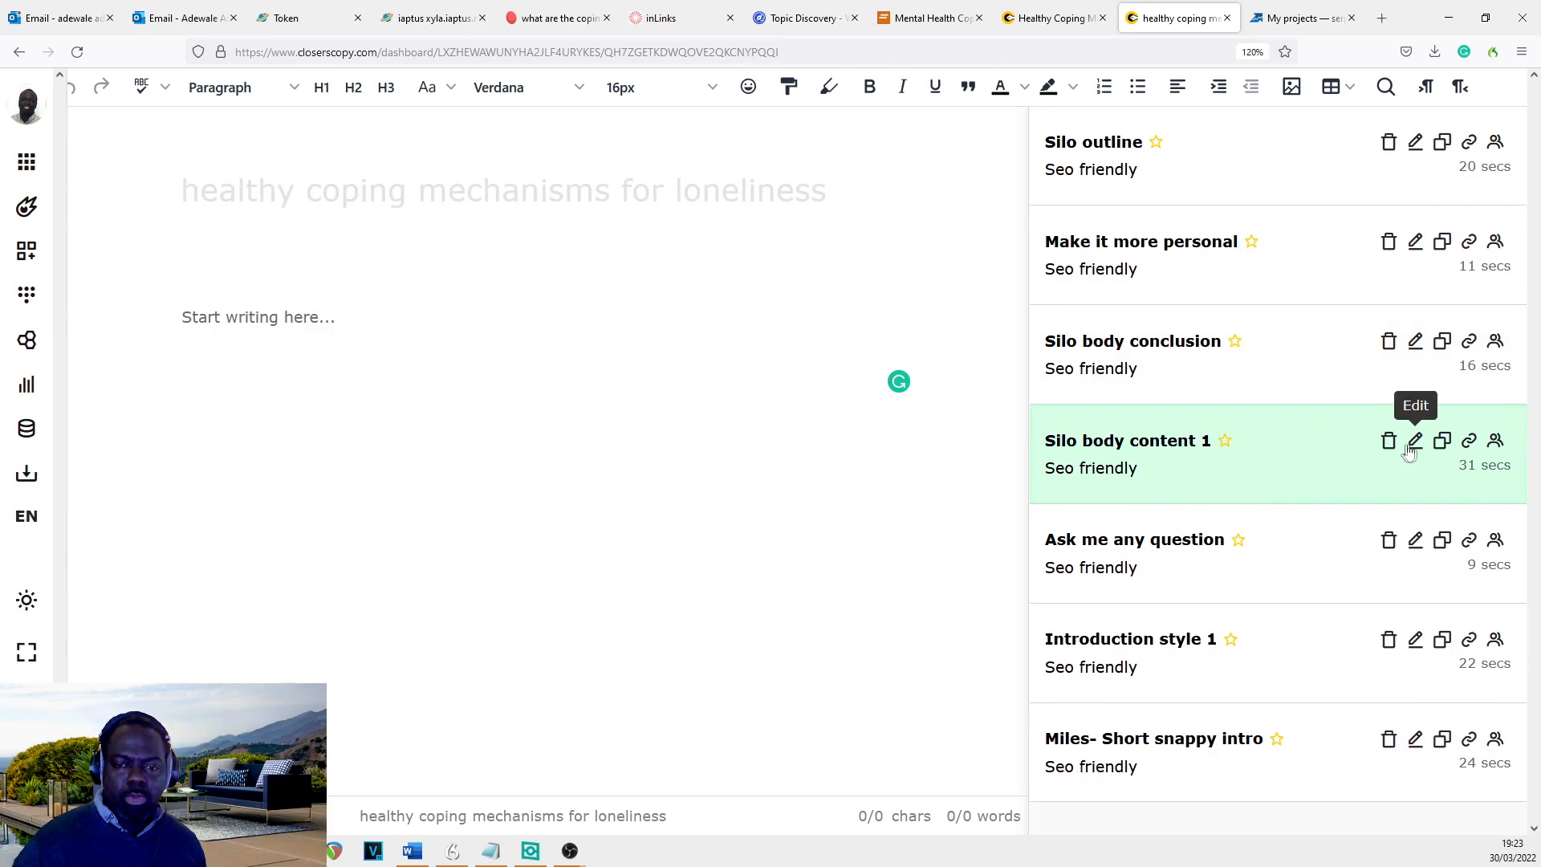
click(1410, 445)
scroll(680, 447, down, 5)
scroll(681, 447, down, 15)
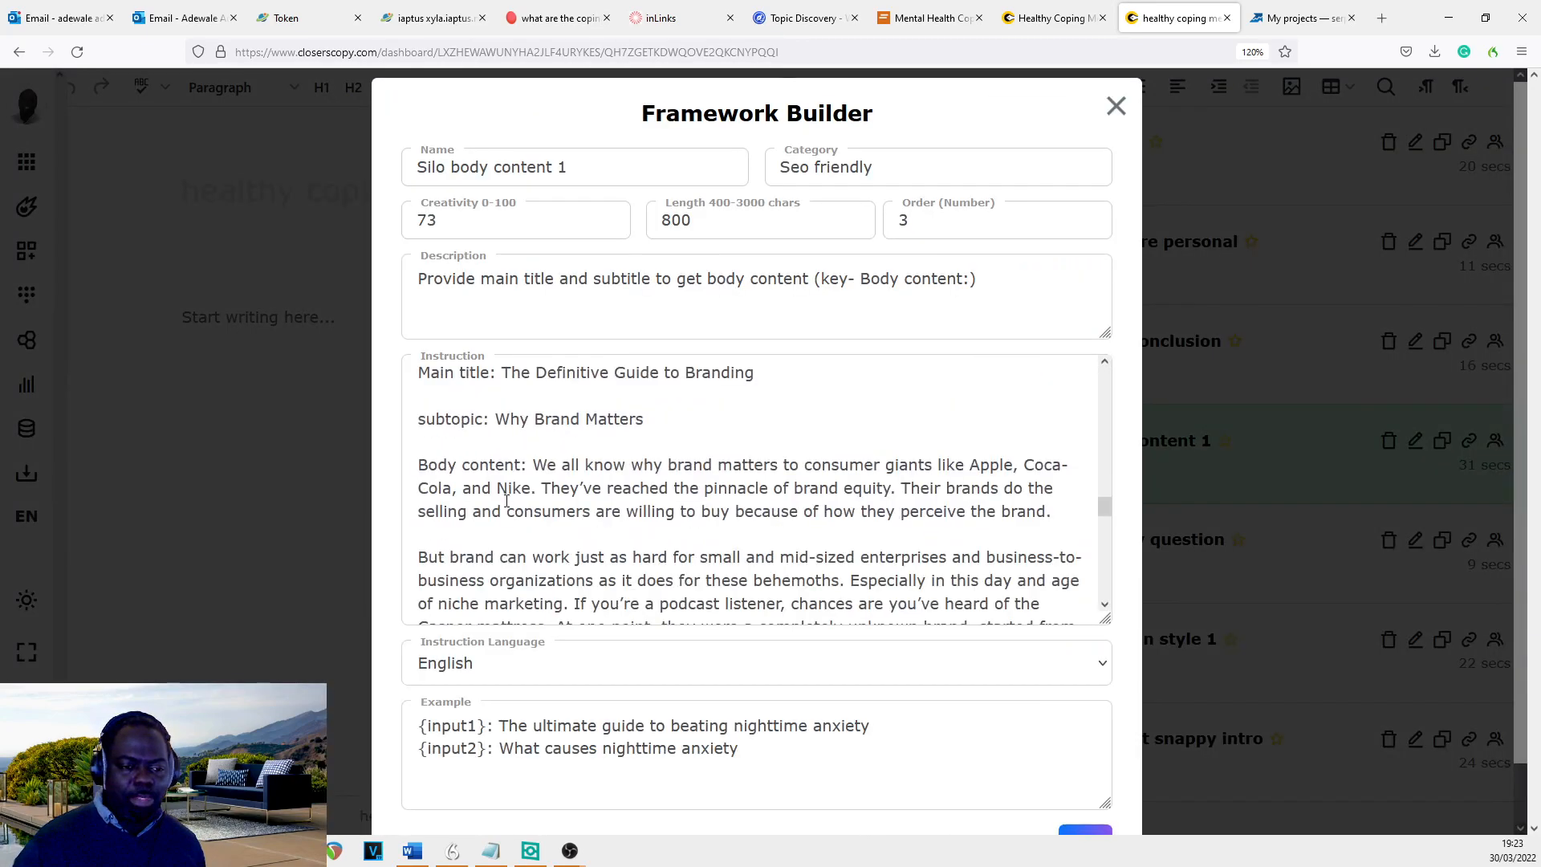
scroll(511, 529, down, 1)
drag(527, 541, 324, 540)
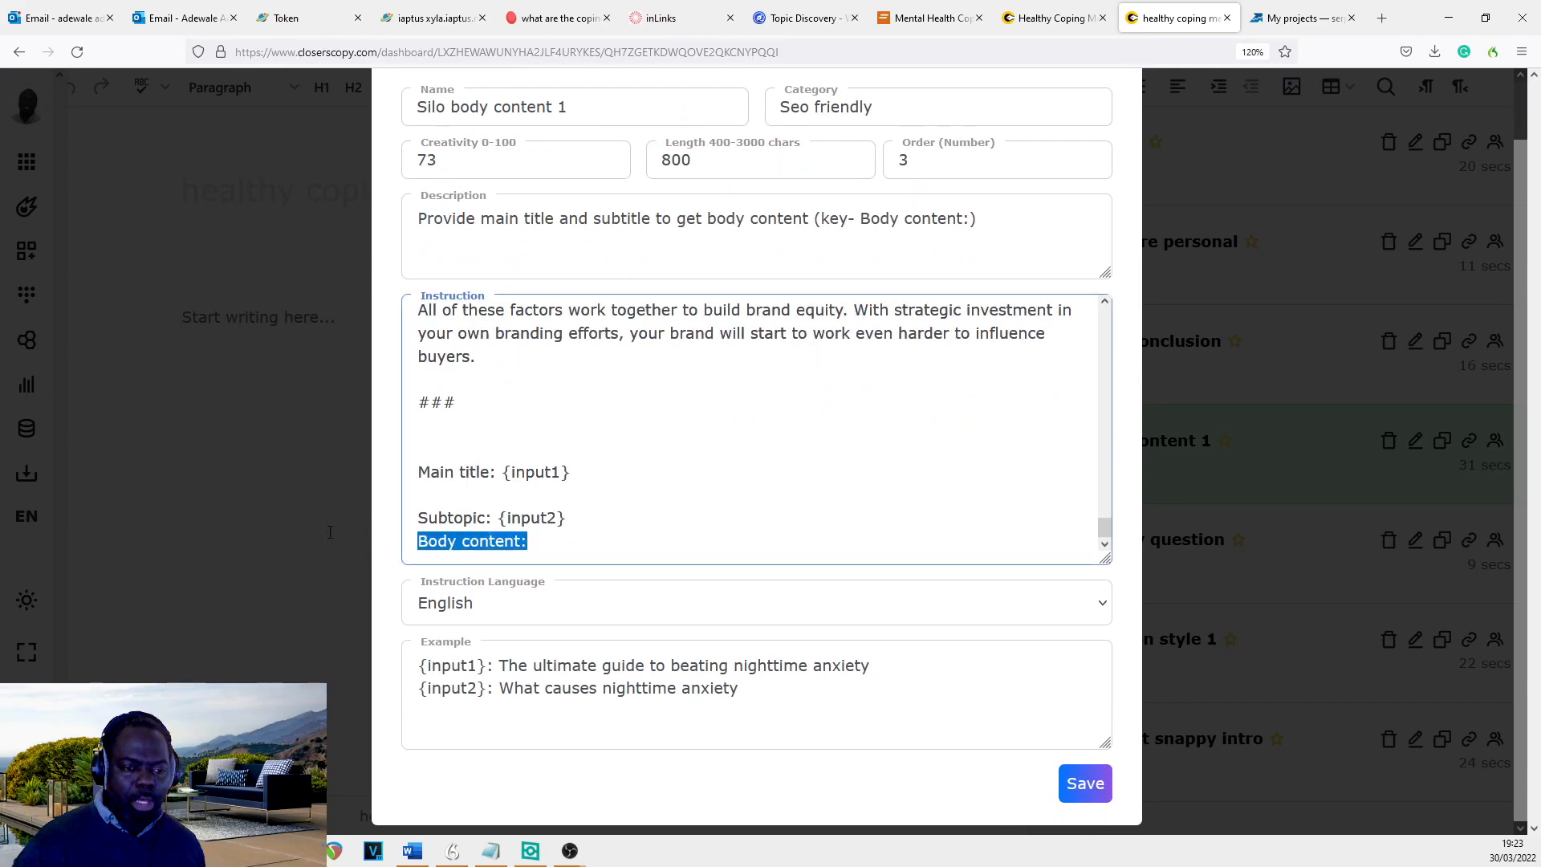
key(ctrl+x)
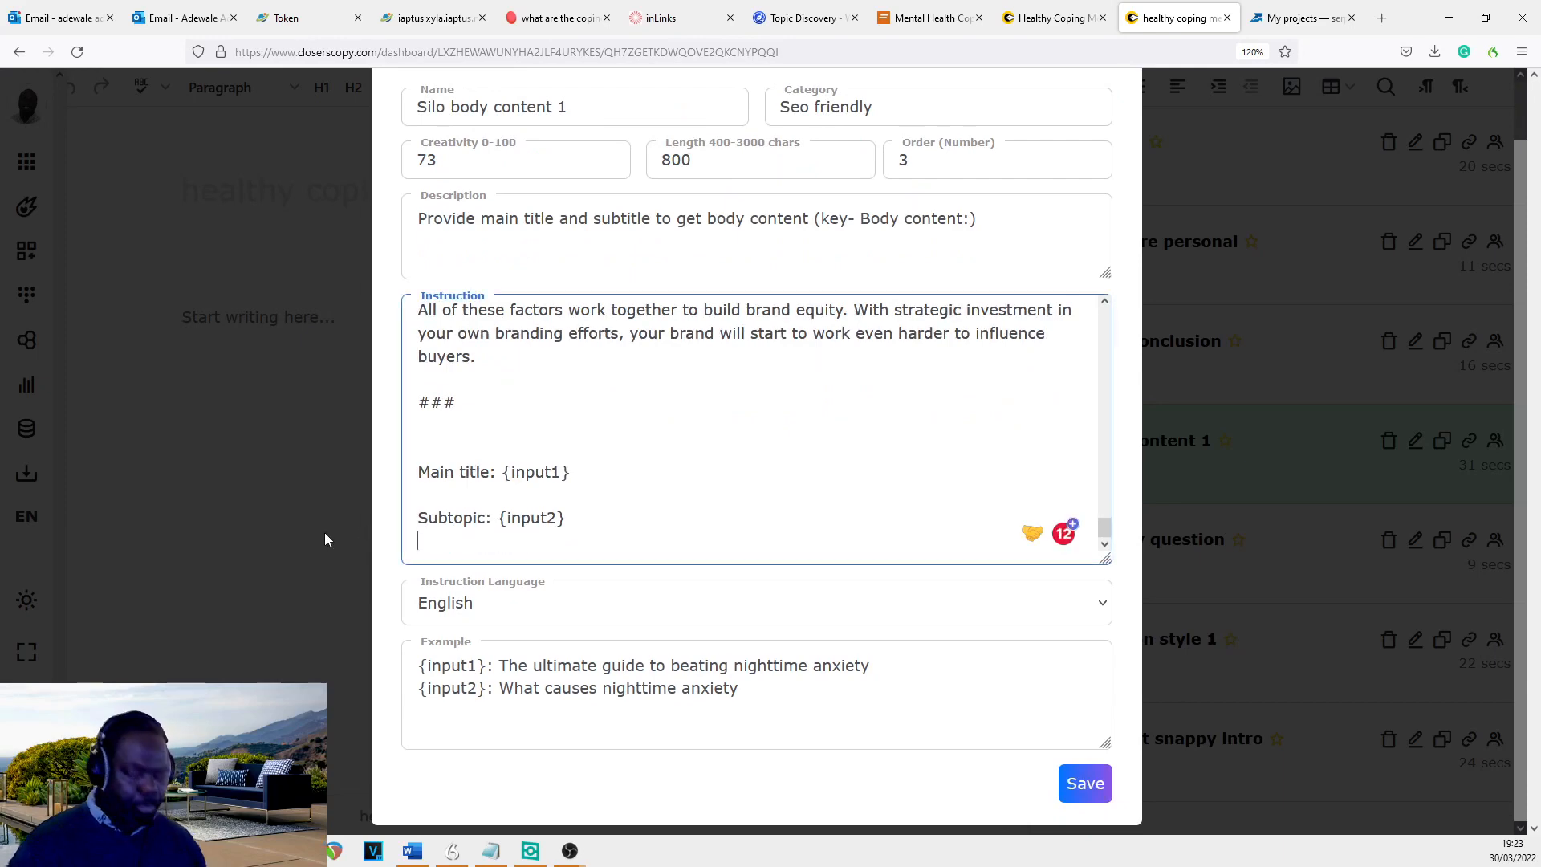
scroll(877, 505, up, 3)
click(1091, 790)
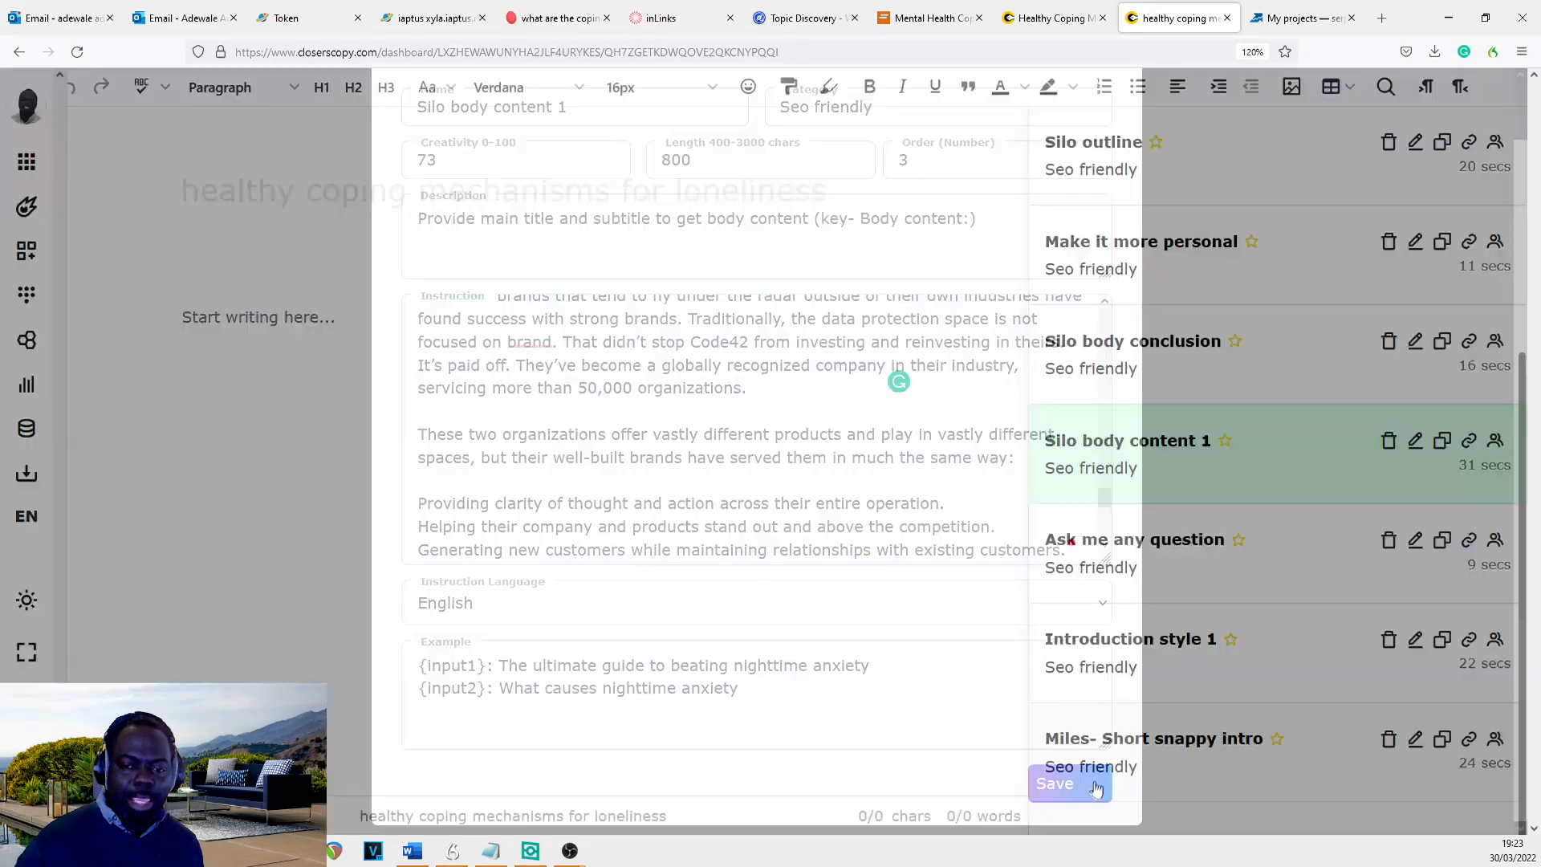
- Load the saved Silo body content 1 framework for writing again and empty its keywords
click(1149, 443)
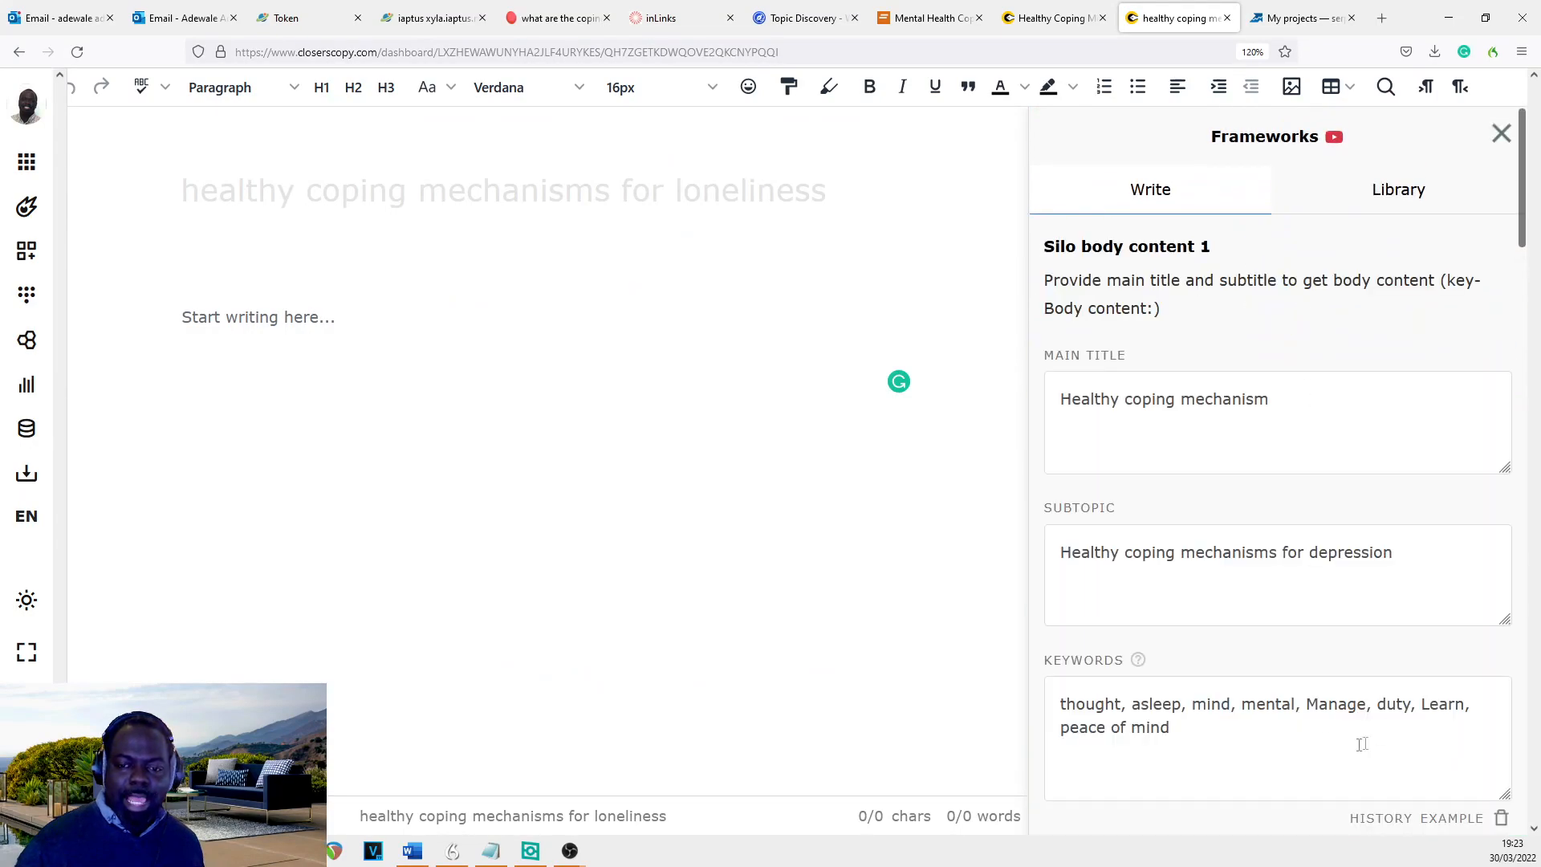
triple_click(1149, 727)
key(BackSpace)
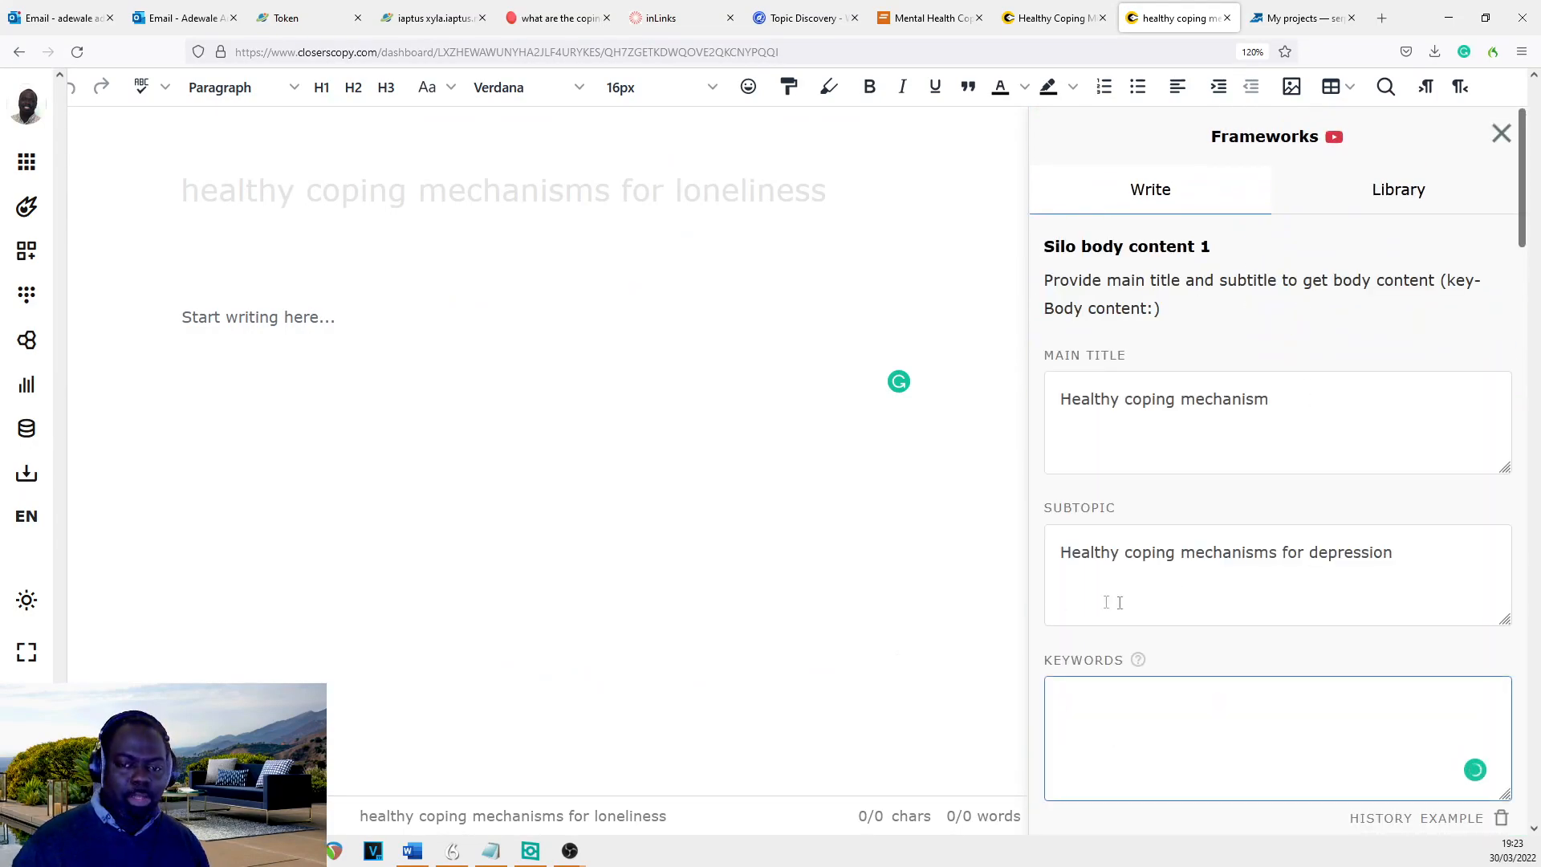
- Add a second line to the subtopic reading "Body content: I am so tired about depression"
click(1436, 559)
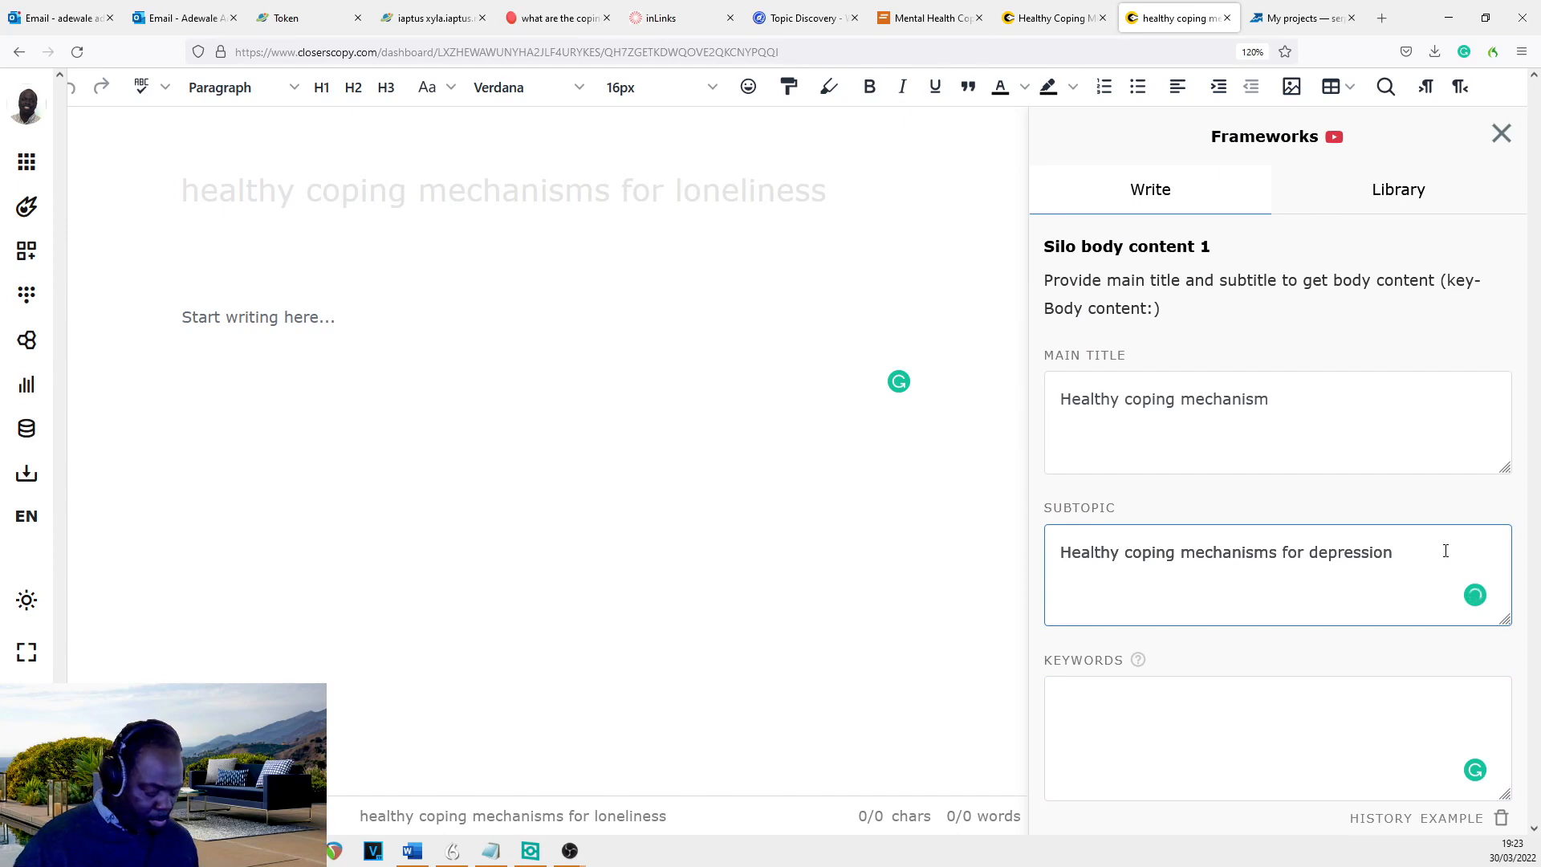
key(Return)
key(ctrl+v)
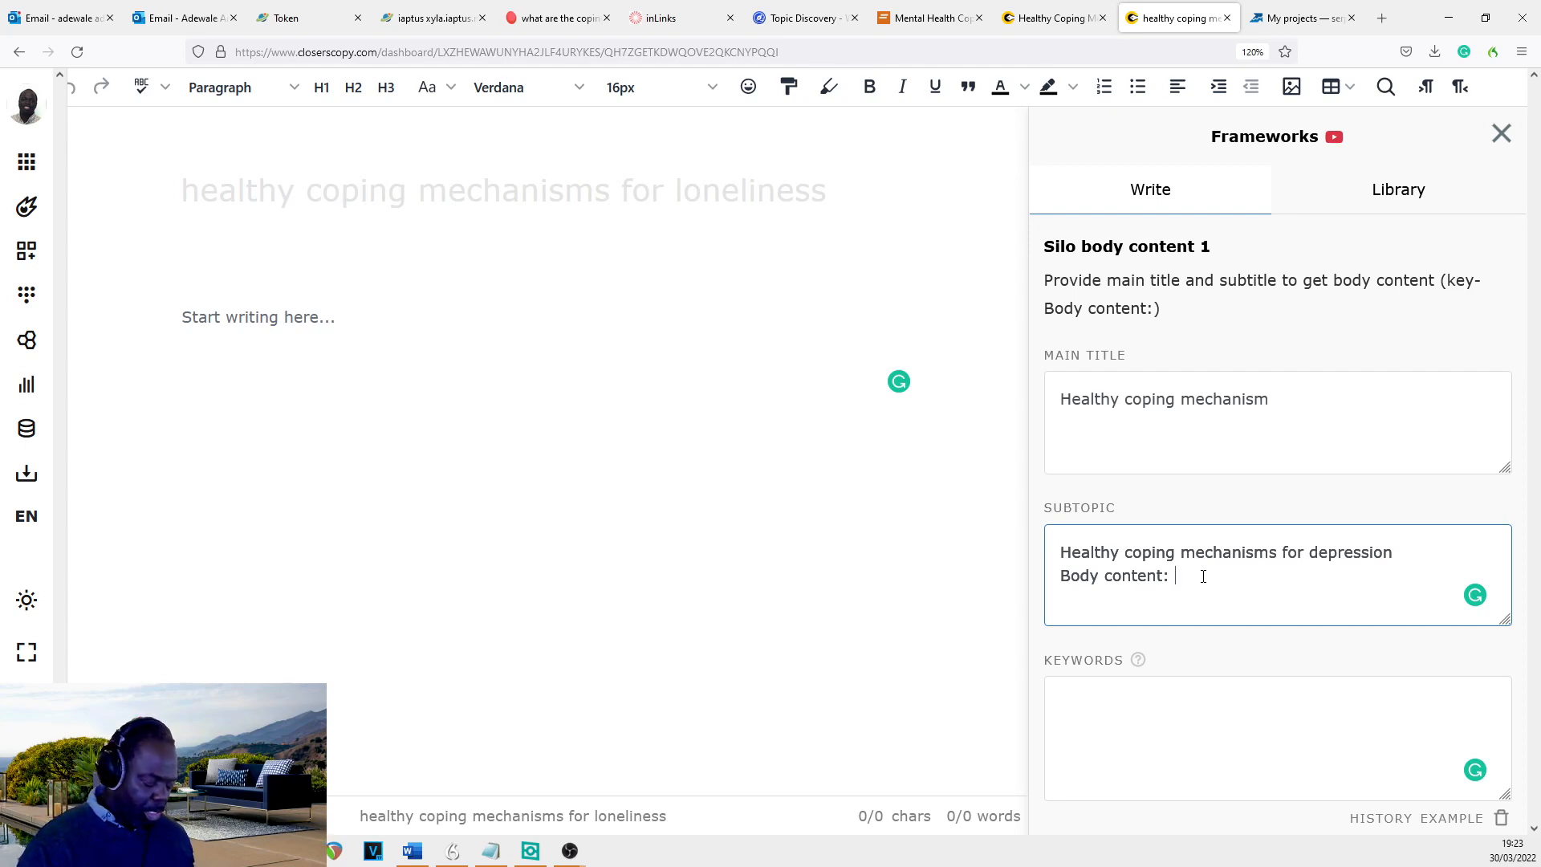
text(I am so tire)
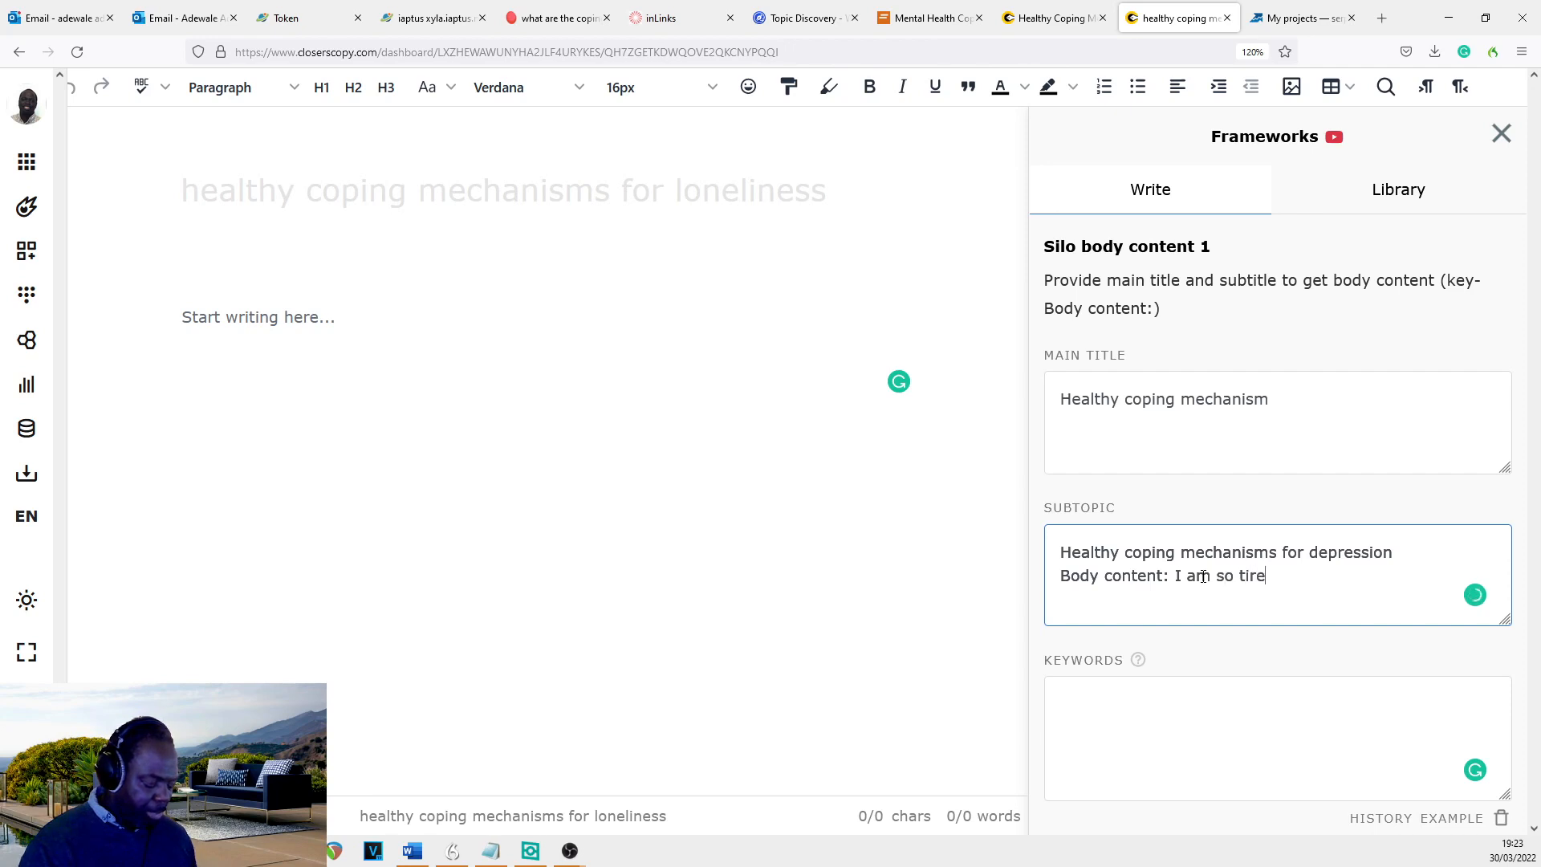
text(d about depression)
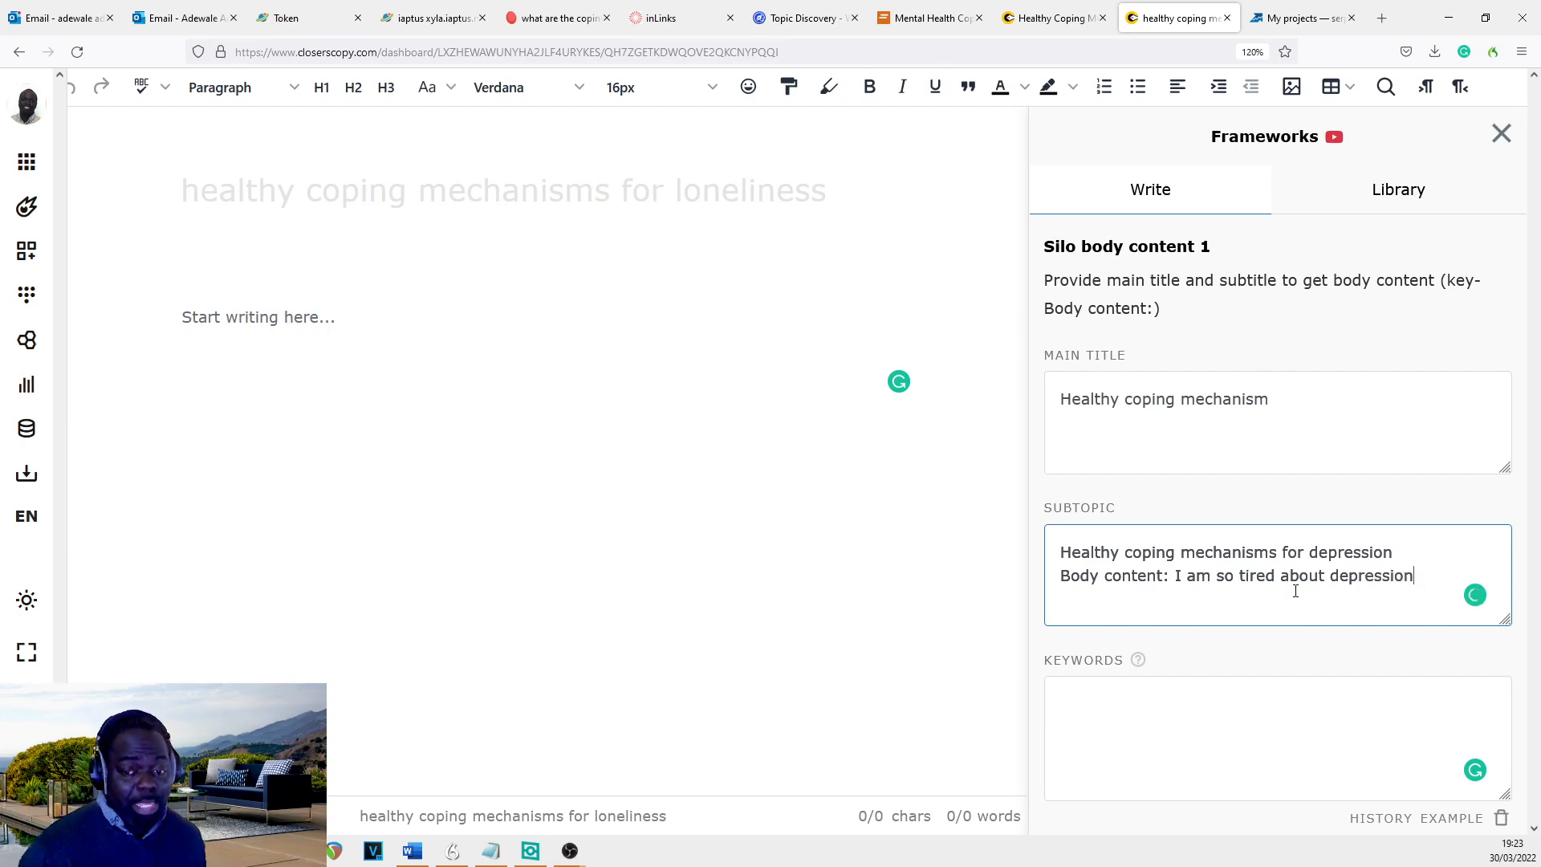
- Clear the earlier results and generate body content with the subtopic's second line corrected to "I am so tired of depression"
scroll(1203, 579, down, 3)
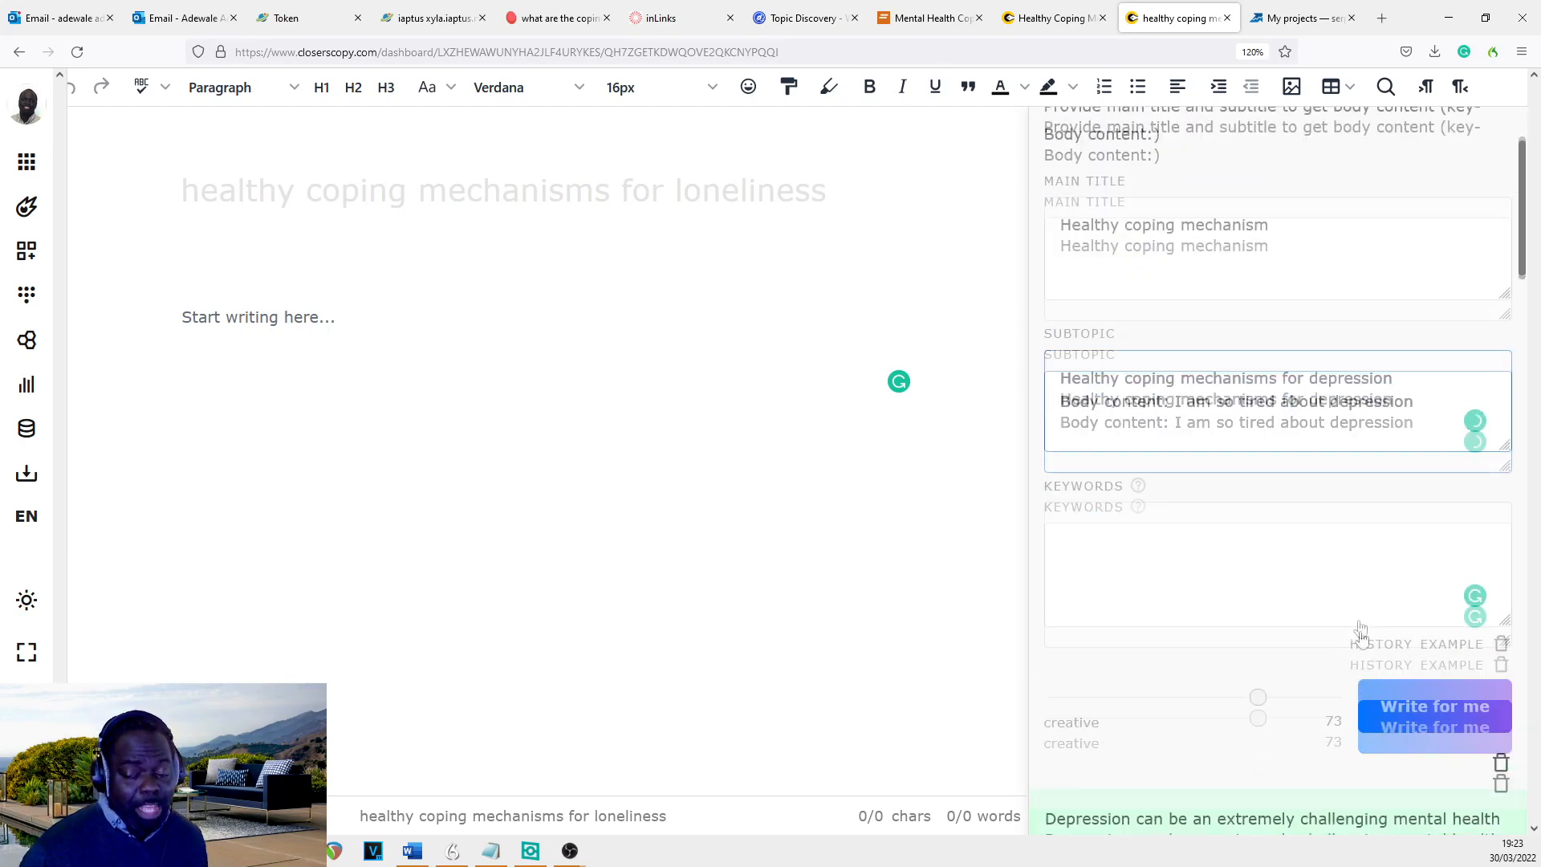
click(1500, 715)
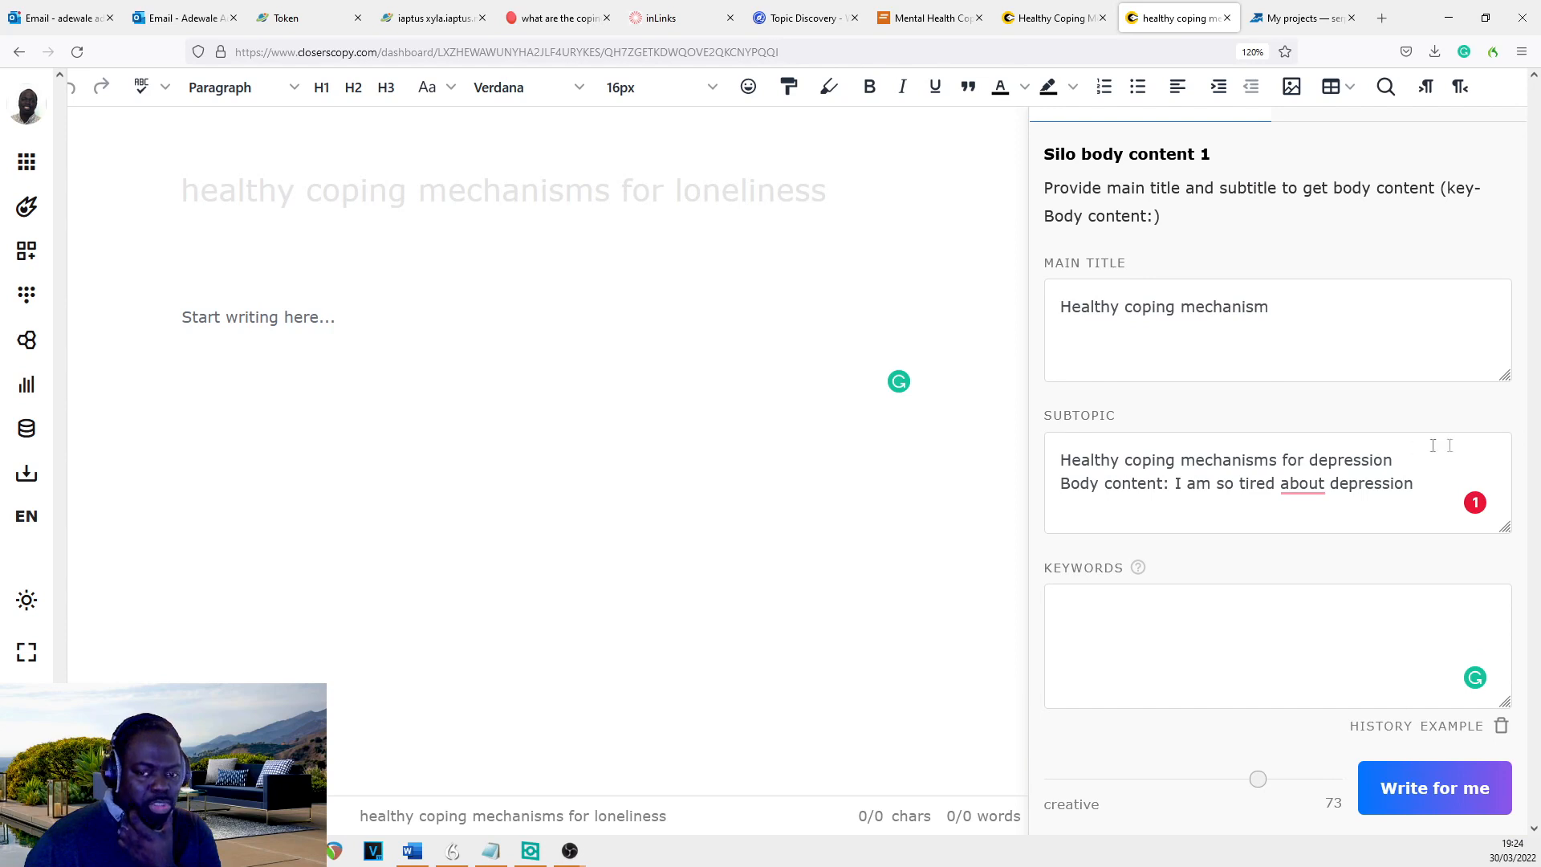
mouse_move(1301, 483)
click(1288, 533)
click(1394, 778)
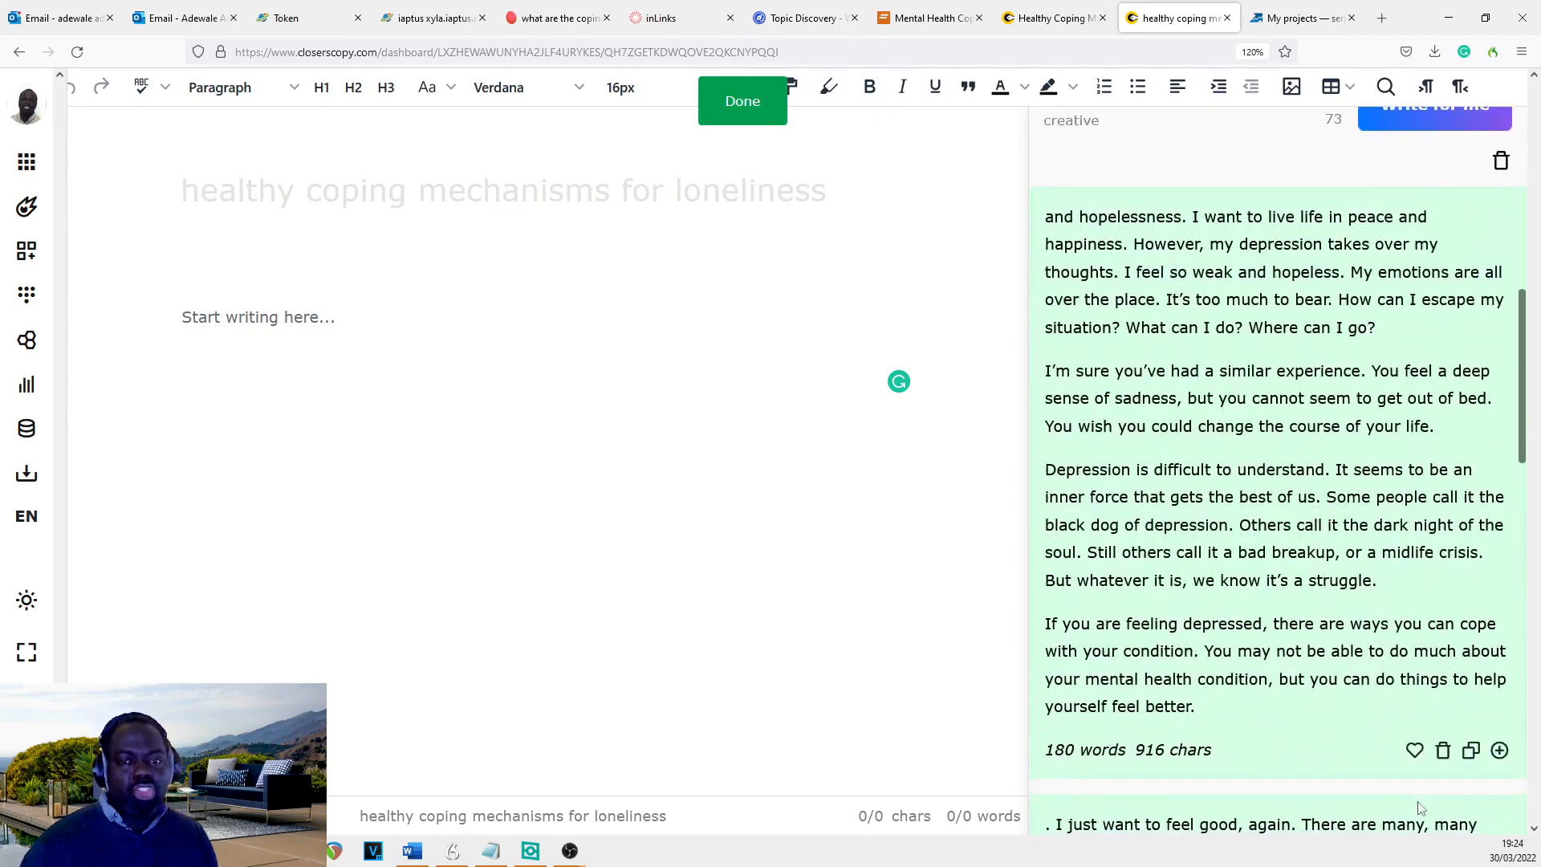
- Compare the first result with the prompt and append its opening paragraph, ending "Where can I go?", to the subtopic's body content line
scroll(1284, 770, up, 8)
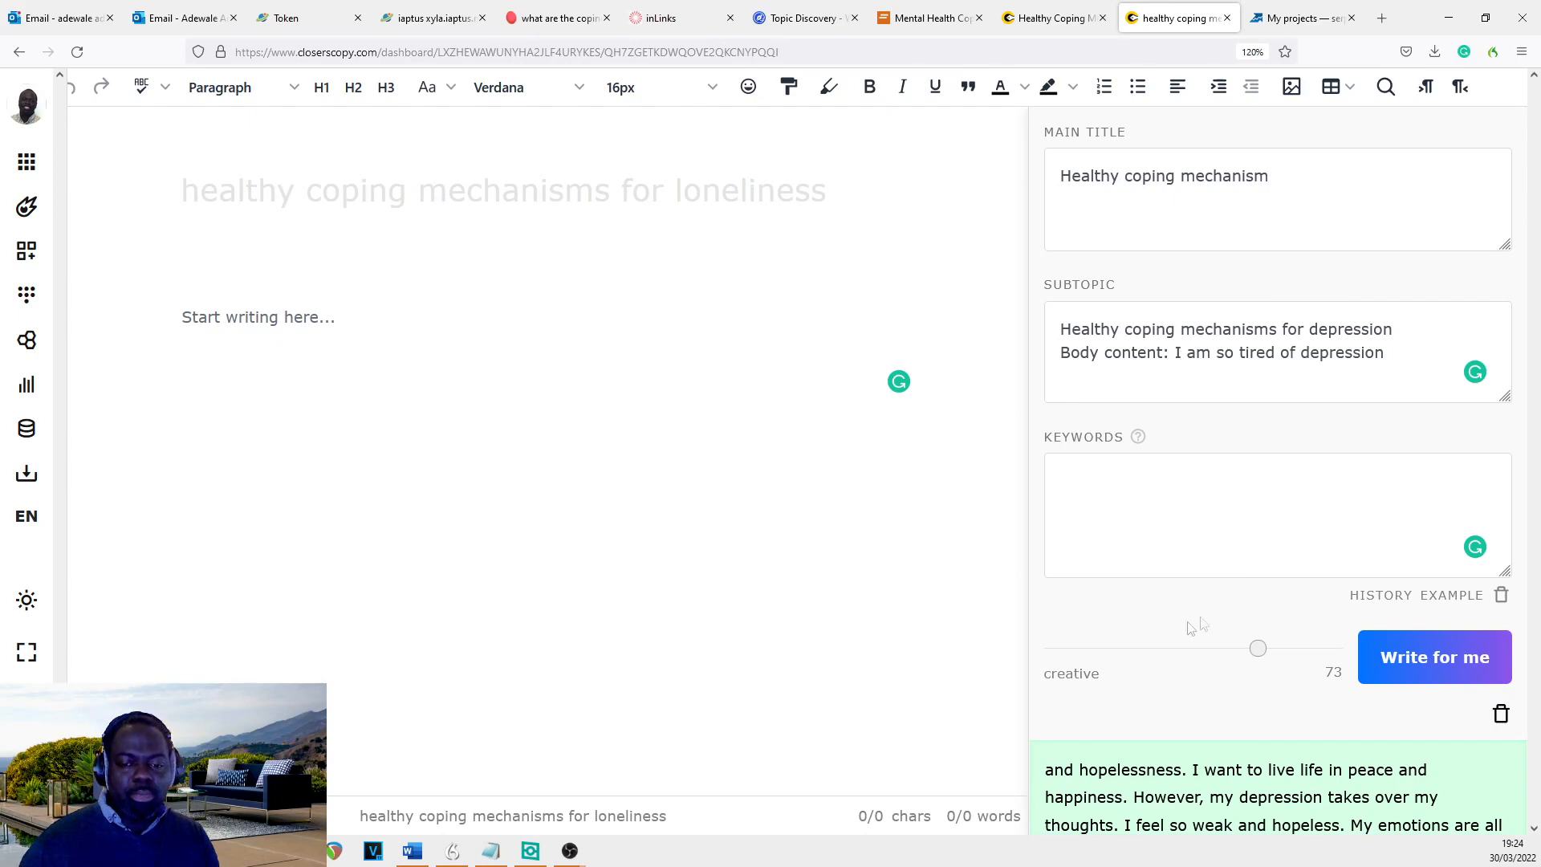
scroll(1258, 728, down, 2)
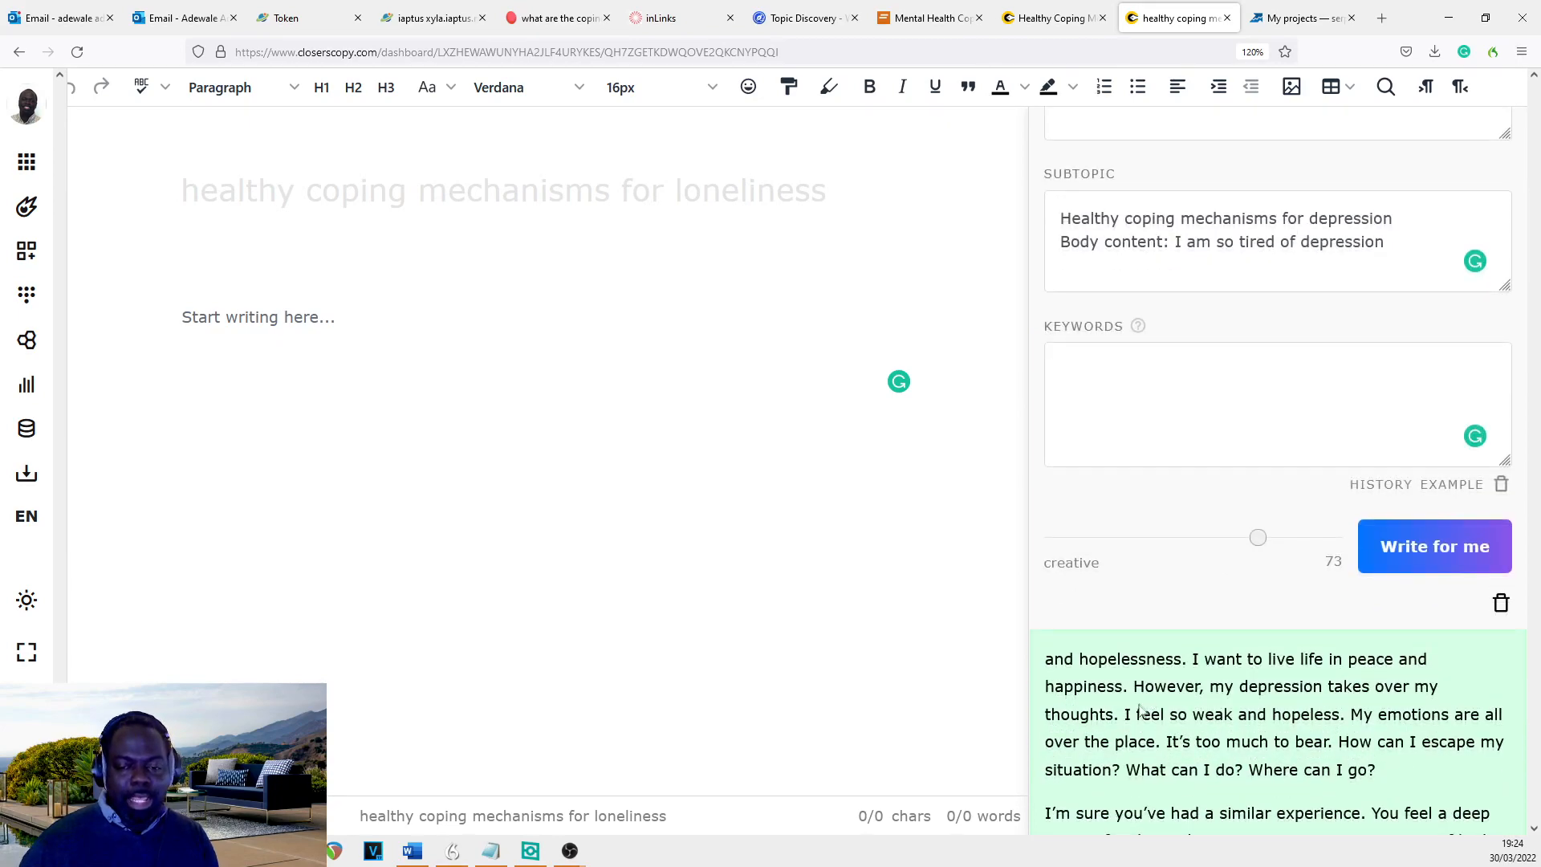
scroll(1252, 695, down, 12)
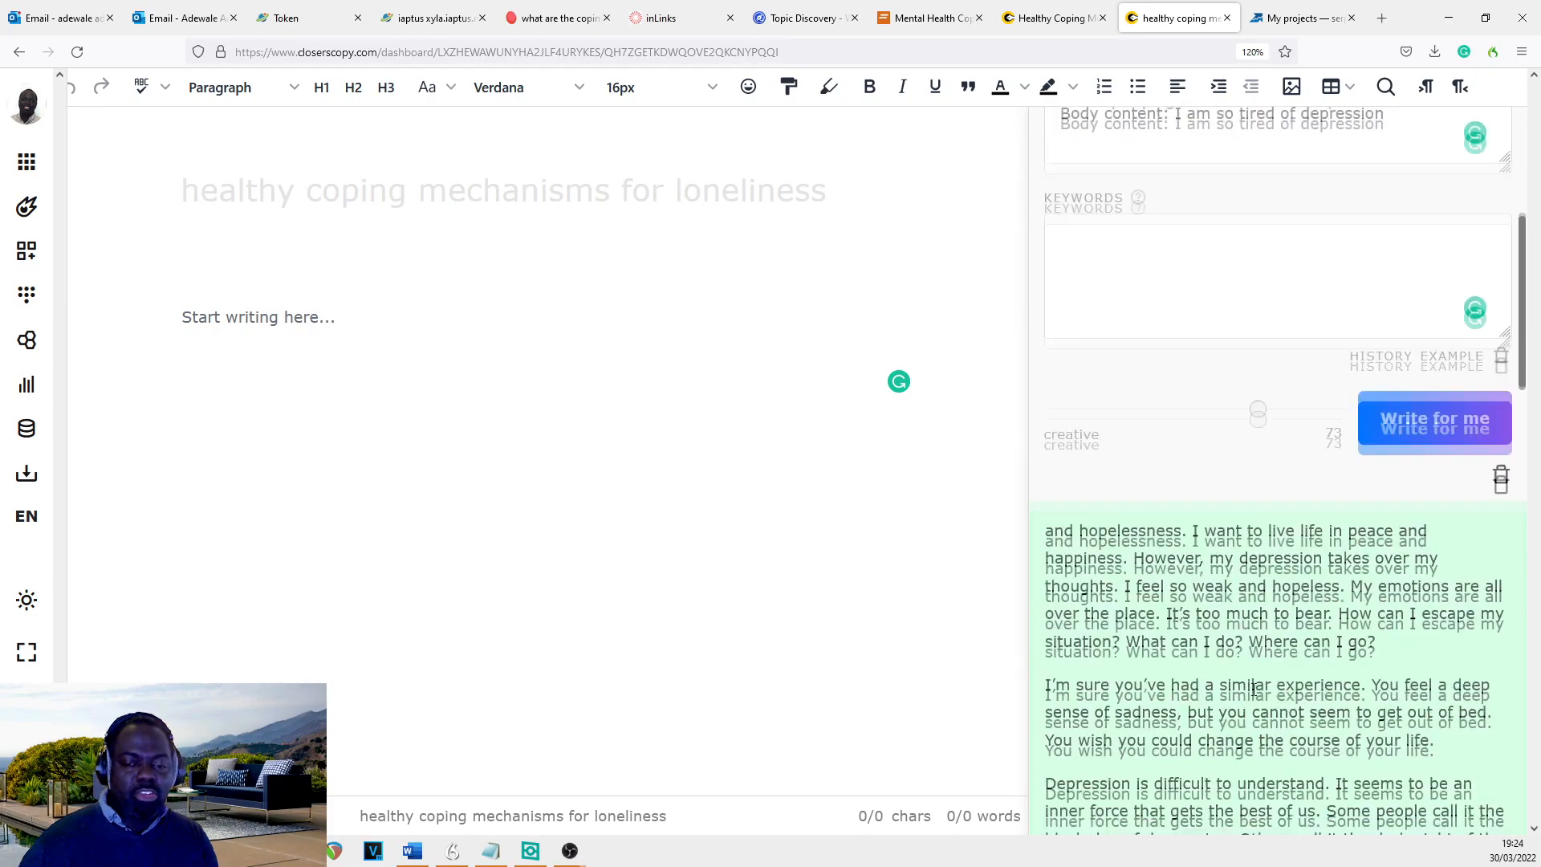
scroll(1223, 712, up, 20)
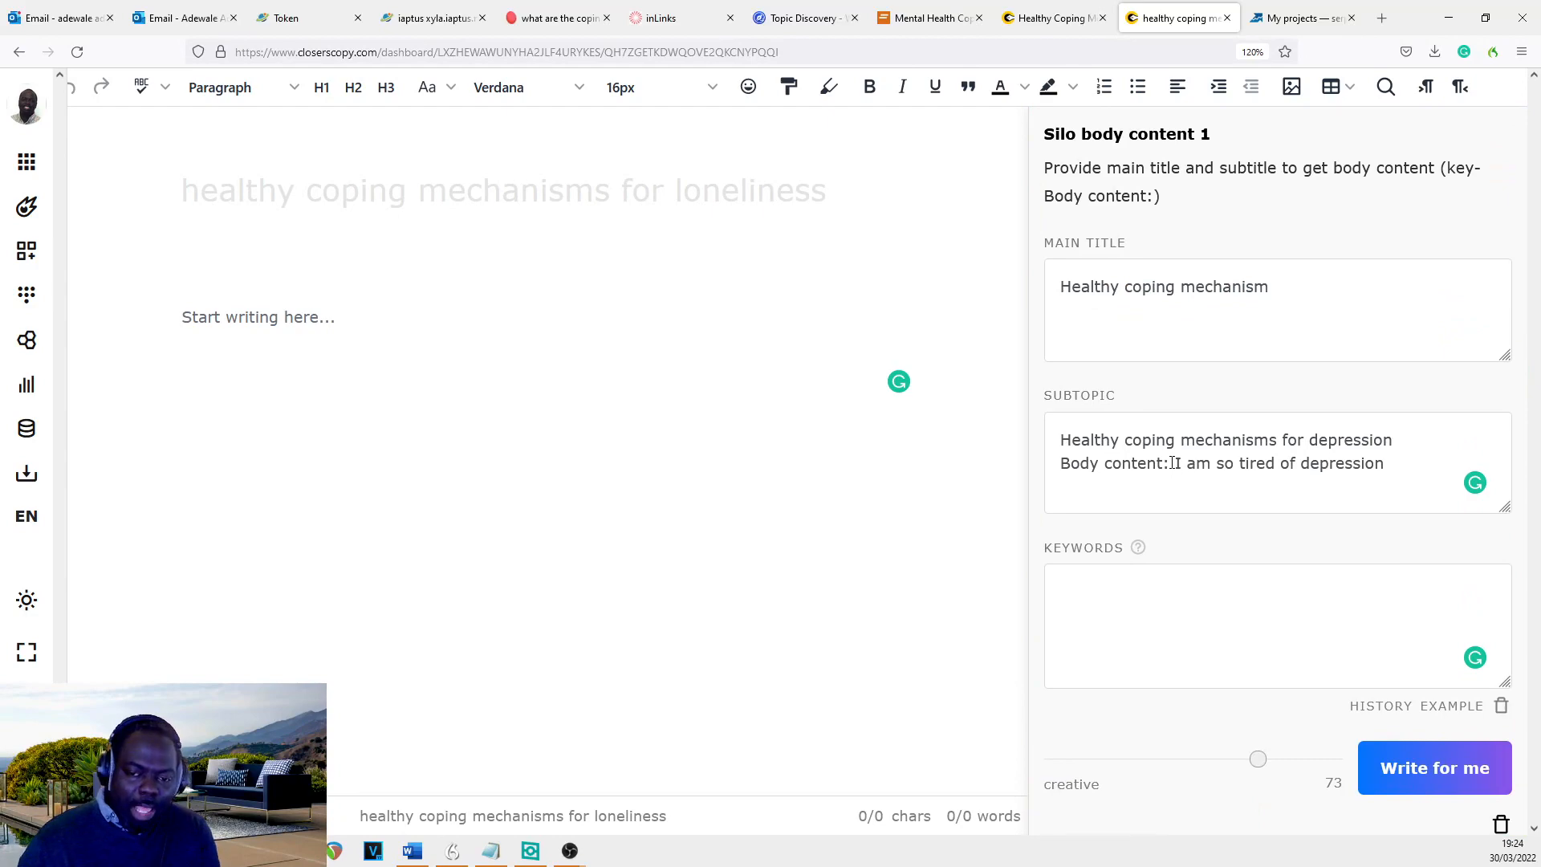
scroll(1392, 469, down, 6)
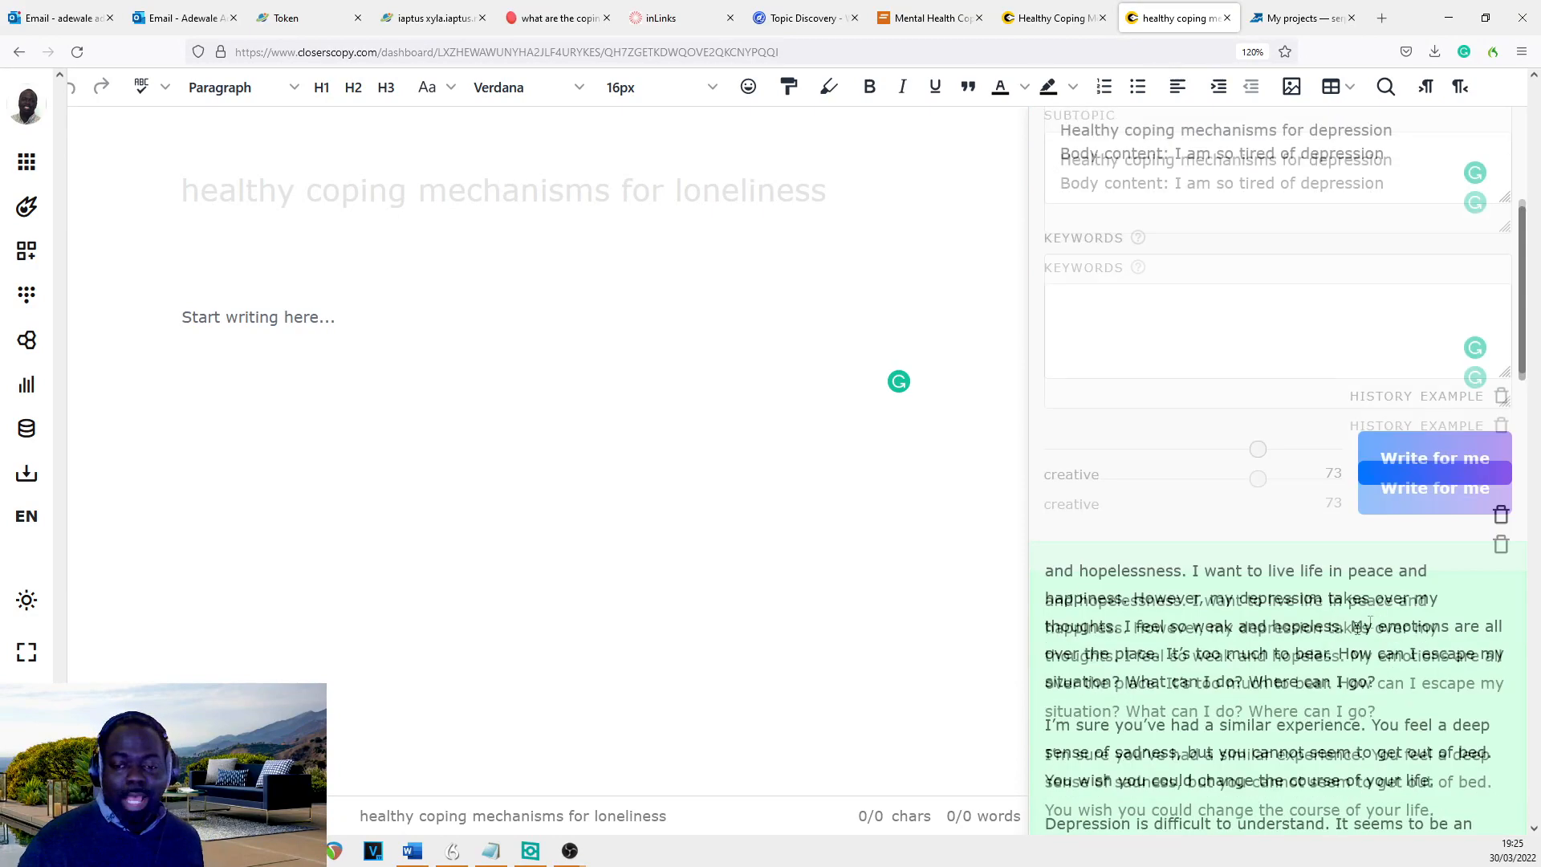
drag(1377, 659, 1027, 559)
scroll(1364, 402, up, 4)
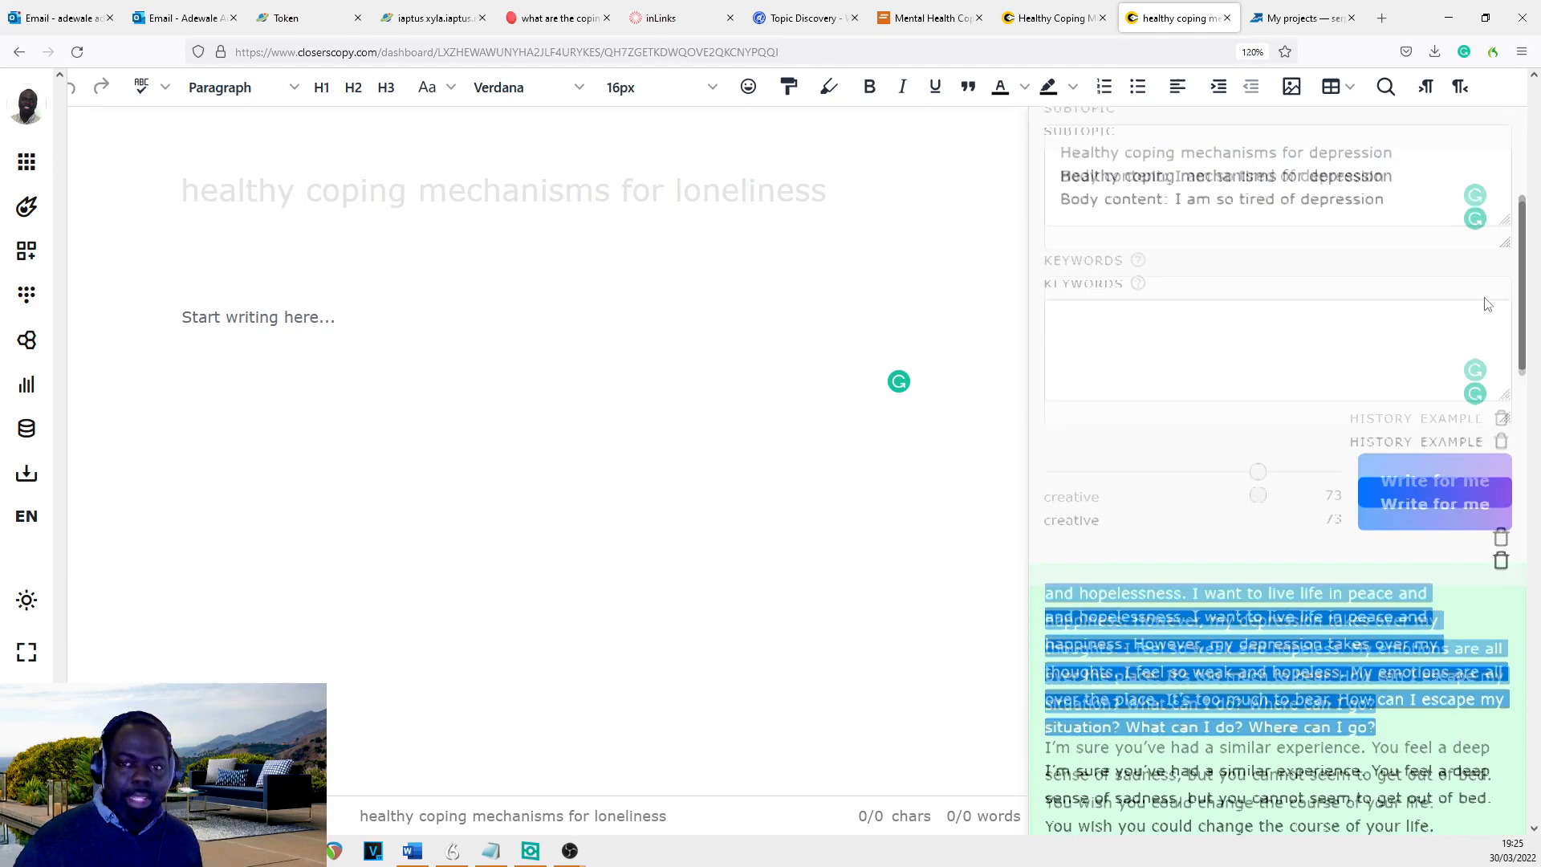
click(1410, 349)
key(ctrl+v)
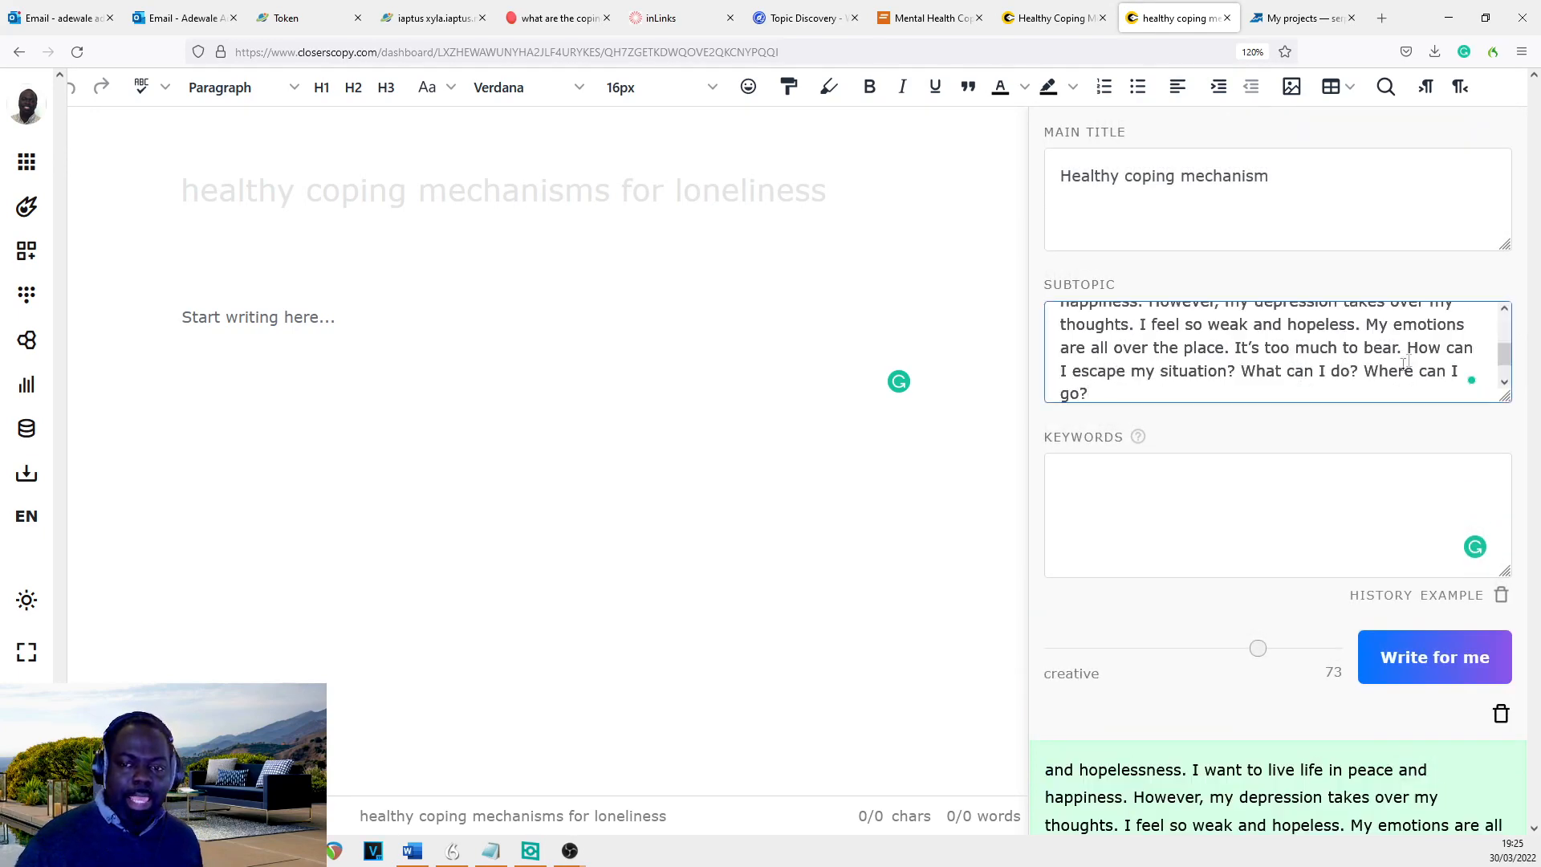
- Start a new paragraph in the subtopic with "But life on earth is so rubish" and generate the continuation
key(Return)
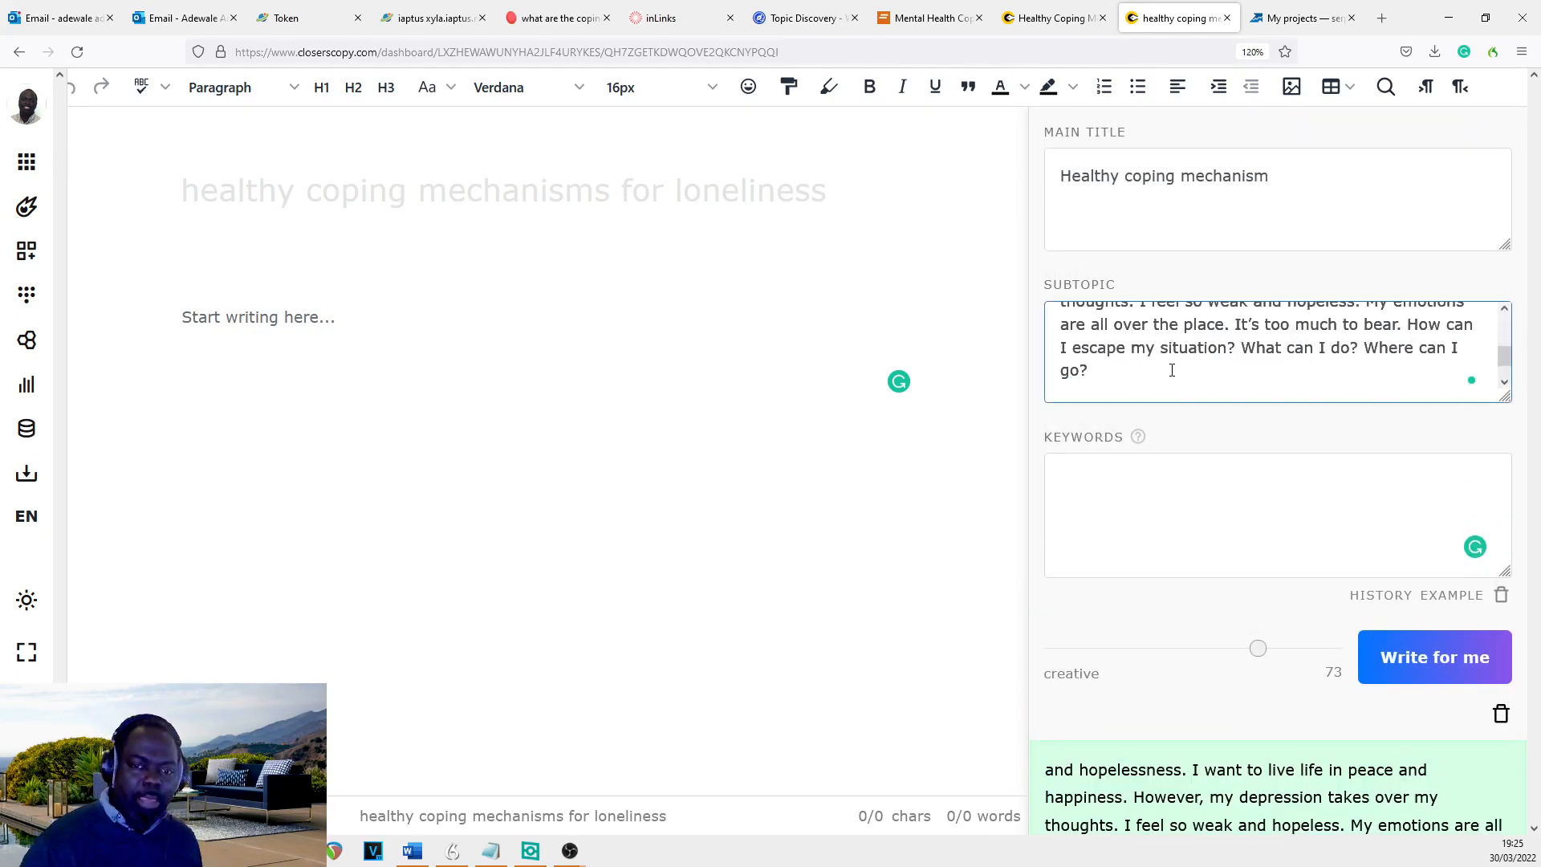
key(Return)
text(B)
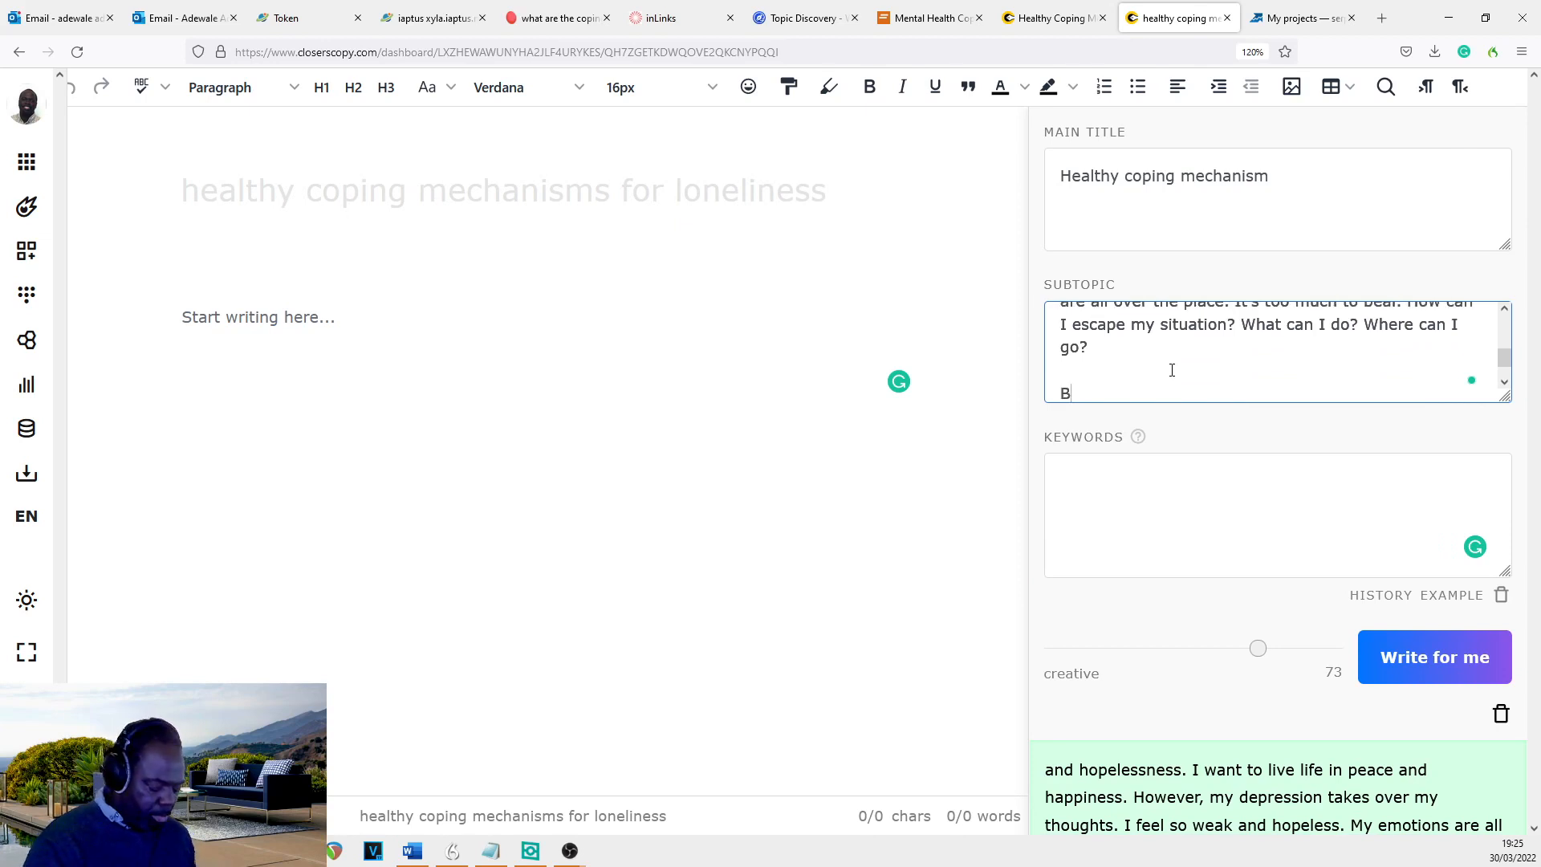
text(ut li)
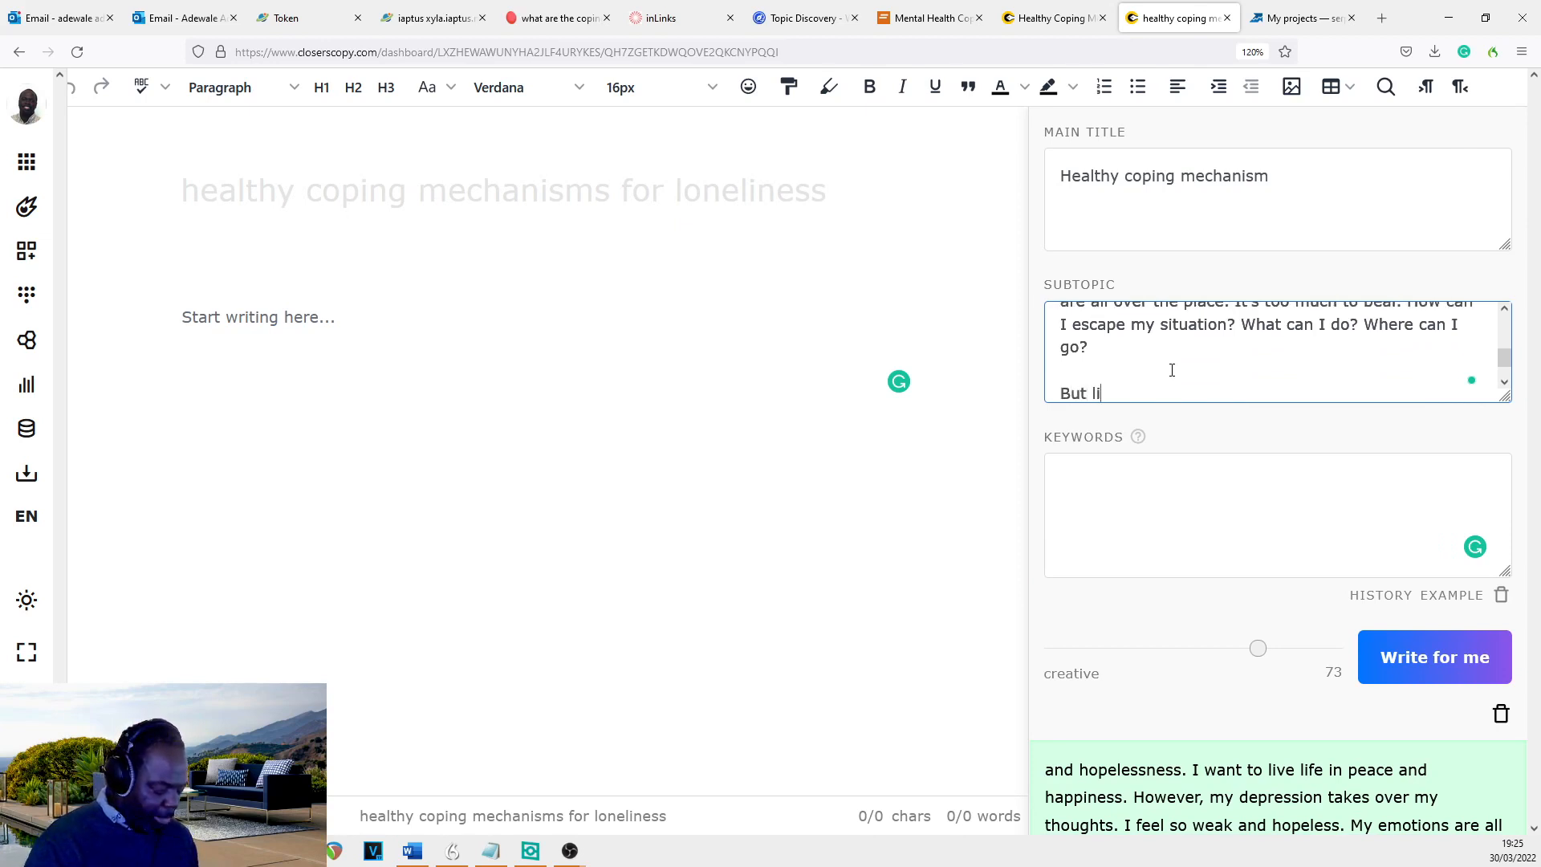
text(fe on ea)
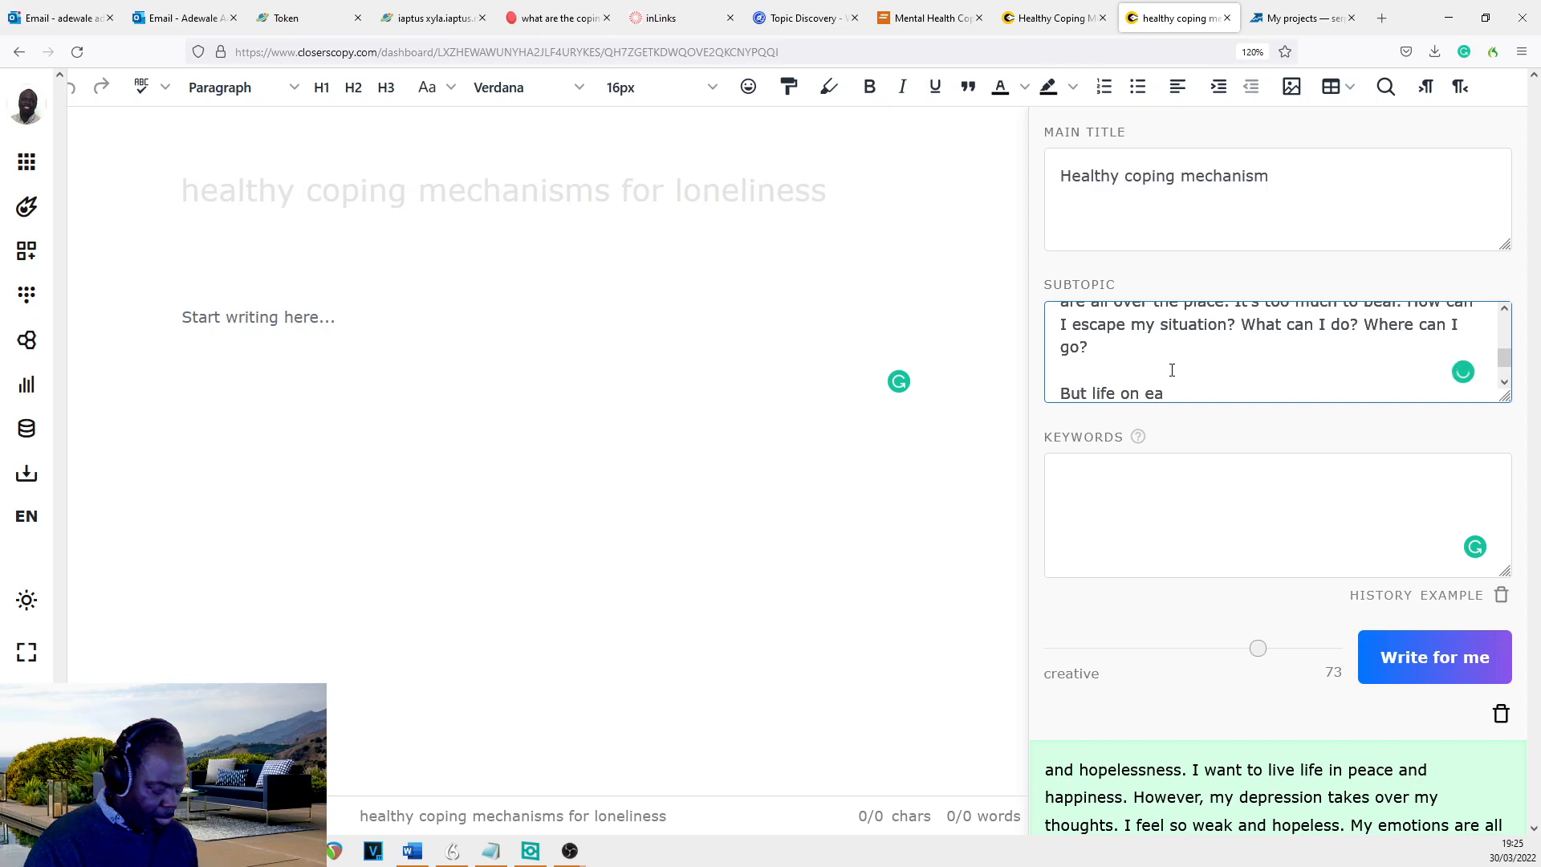
text(rth is so)
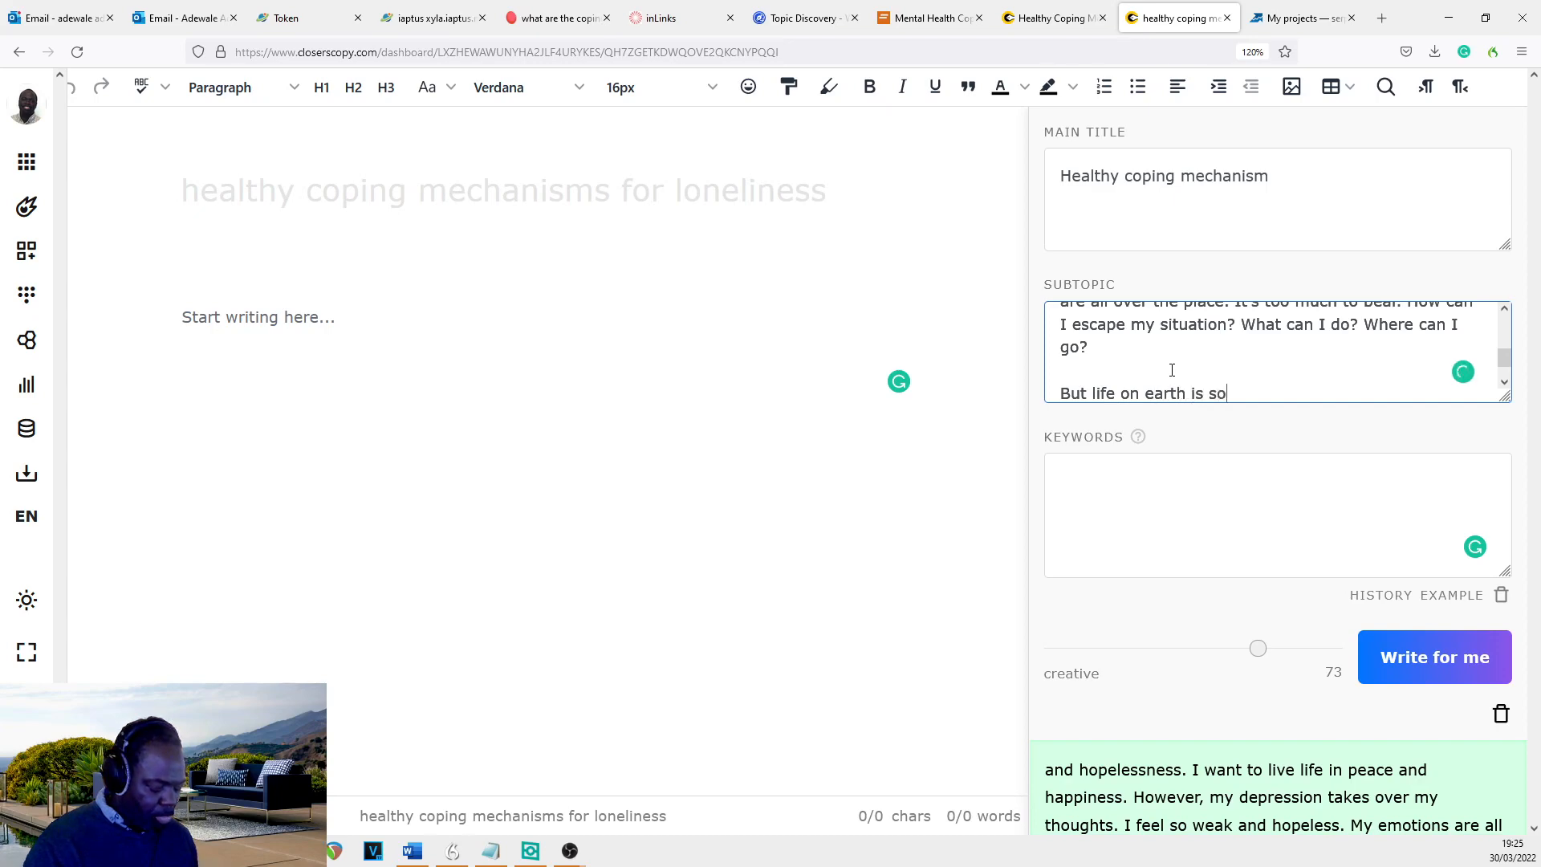
text( rou)
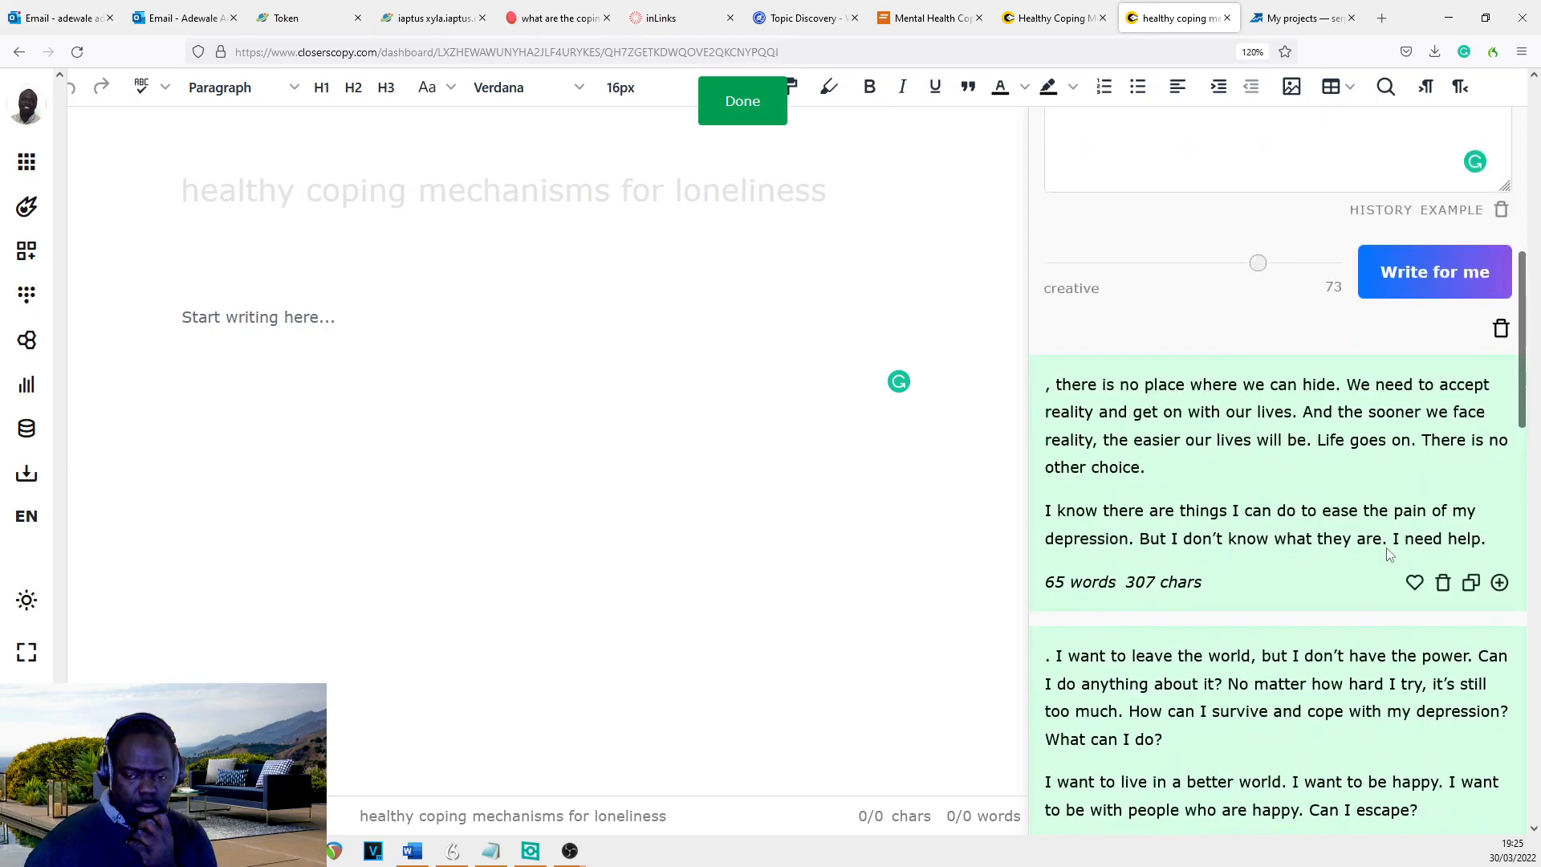
- Copy the first result's paragraph from ", there is no place where we can hide" to "other choice." onto the end of the subtopic
scroll(1300, 514, down, 5)
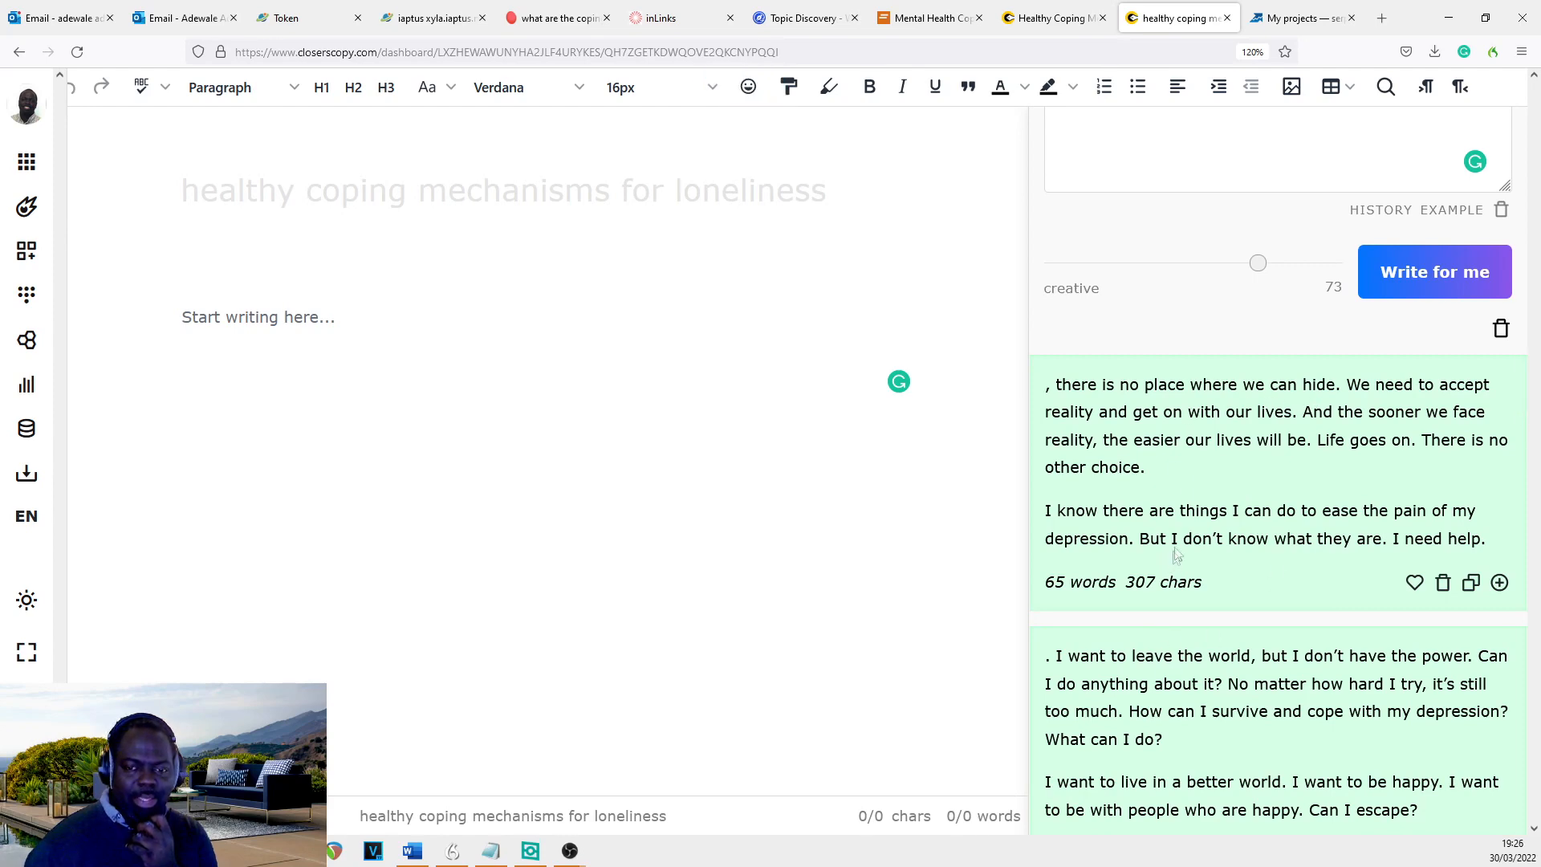
scroll(1168, 530, up, 2)
scroll(1167, 499, down, 1)
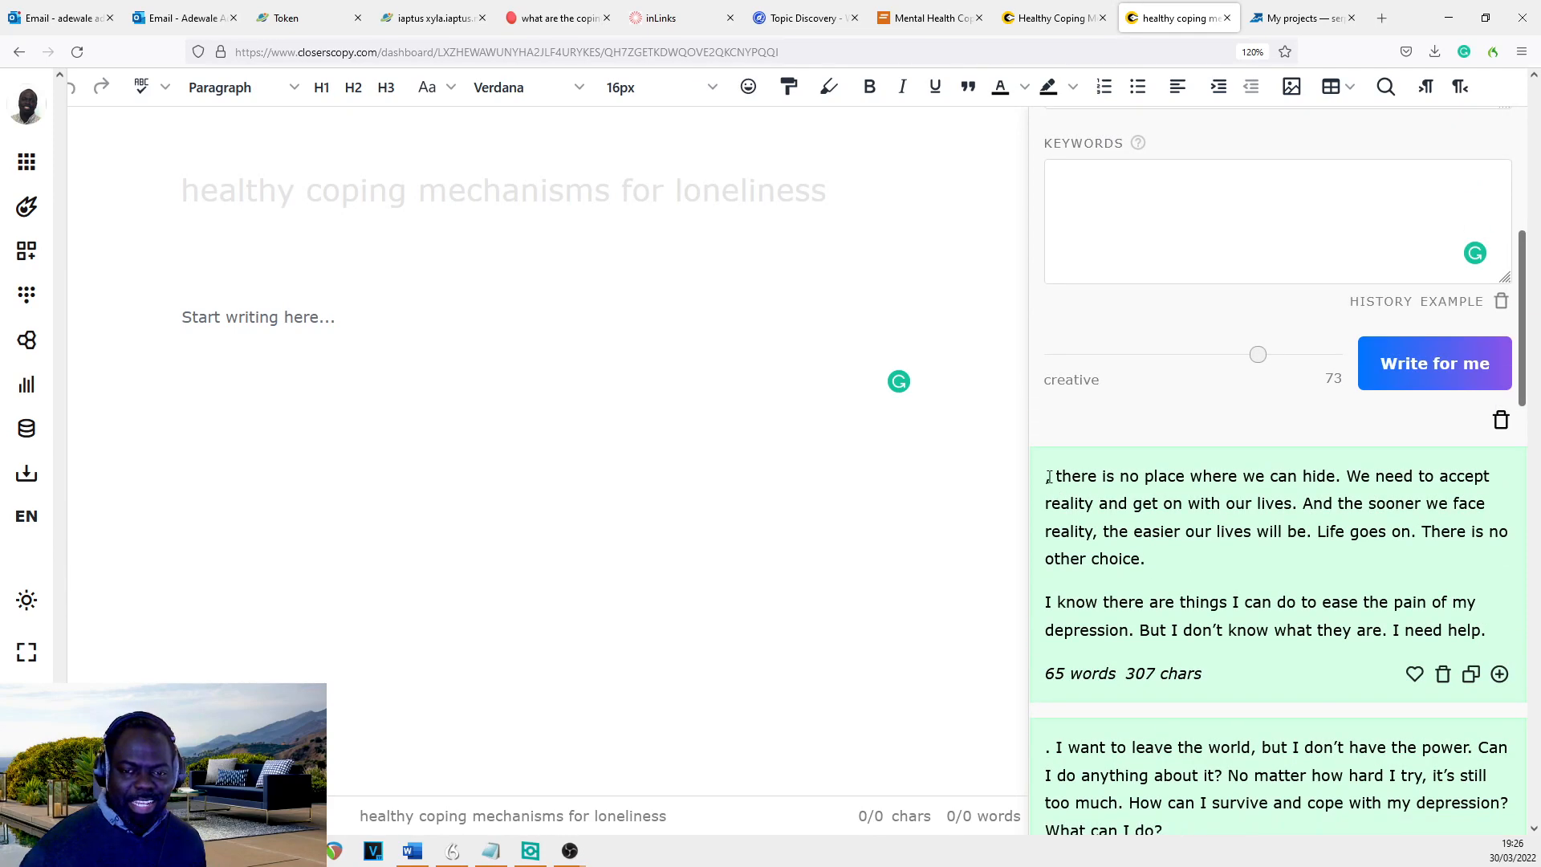
drag(1046, 477, 1204, 571)
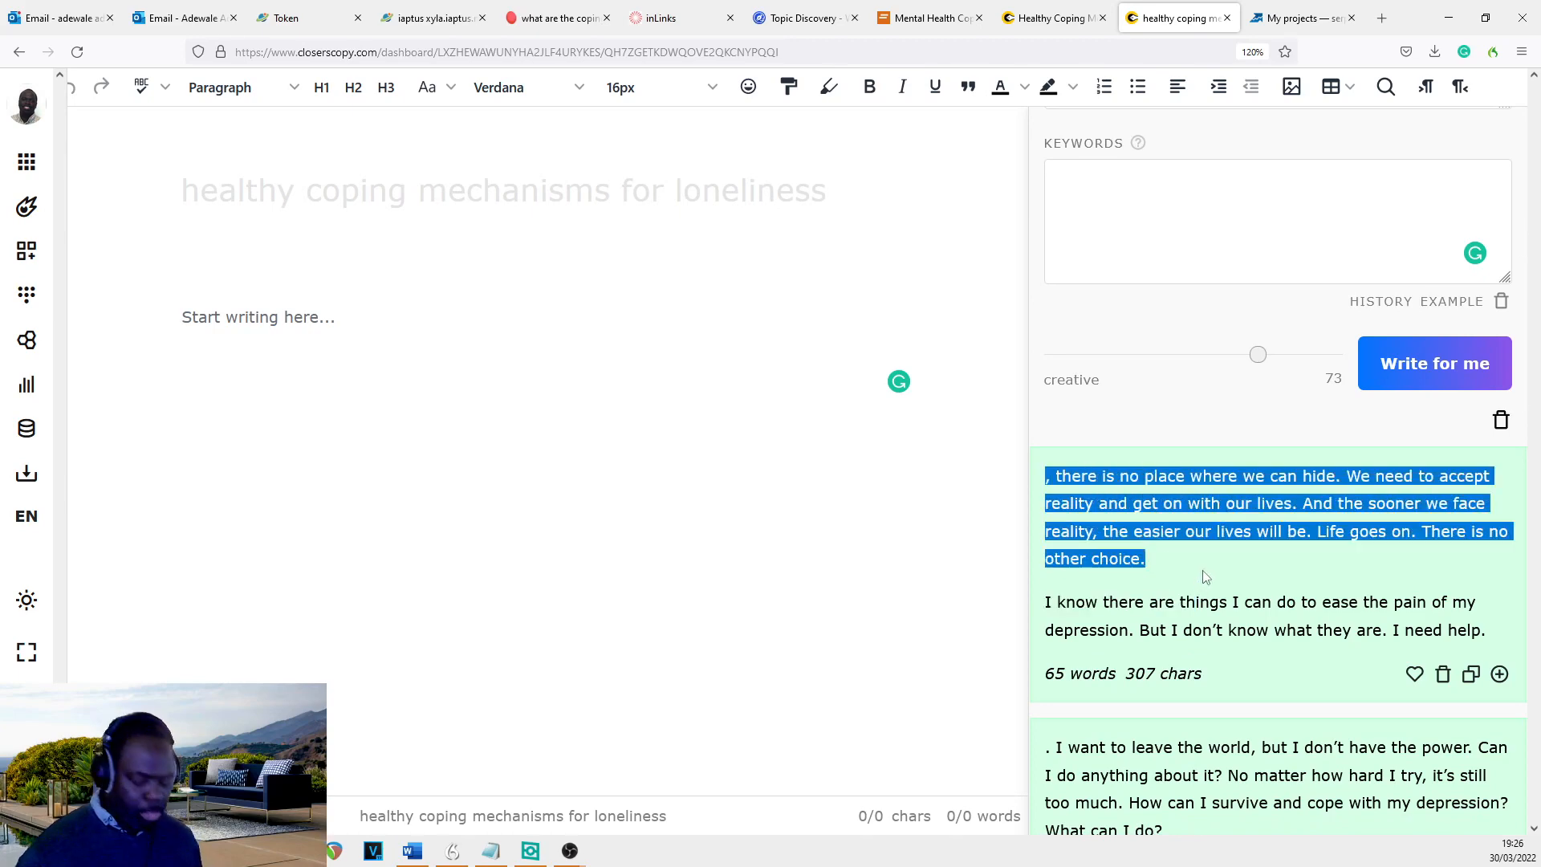
key(ctrl+c)
scroll(1155, 482, up, 4)
click(1282, 320)
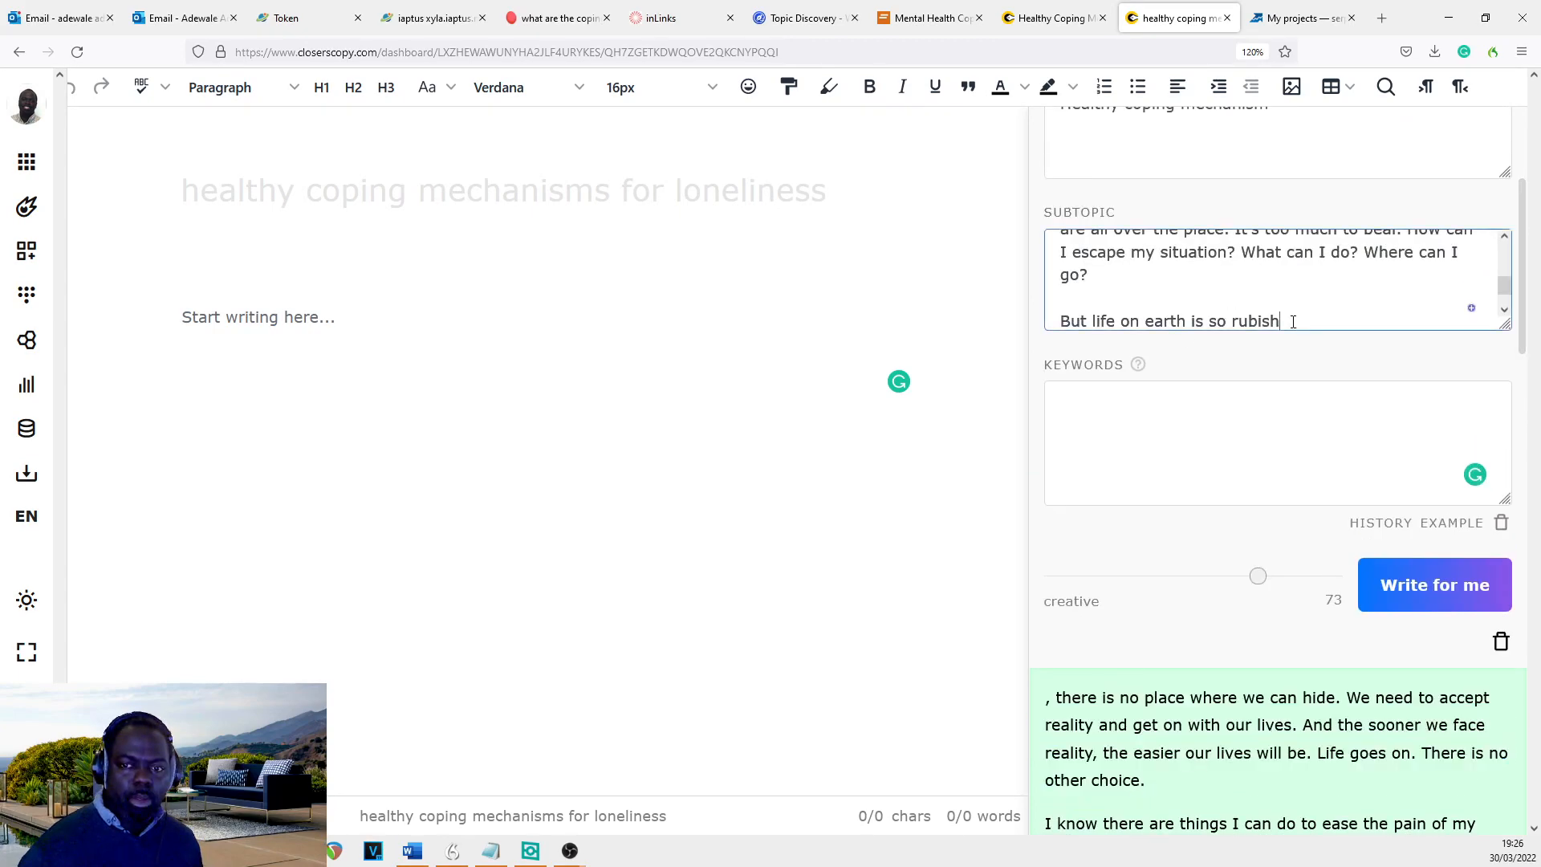
key(ctrl+v)
- Enlarge the subtopic box to fit its whole text and review the assembled body content
scroll(1293, 321, up, 5)
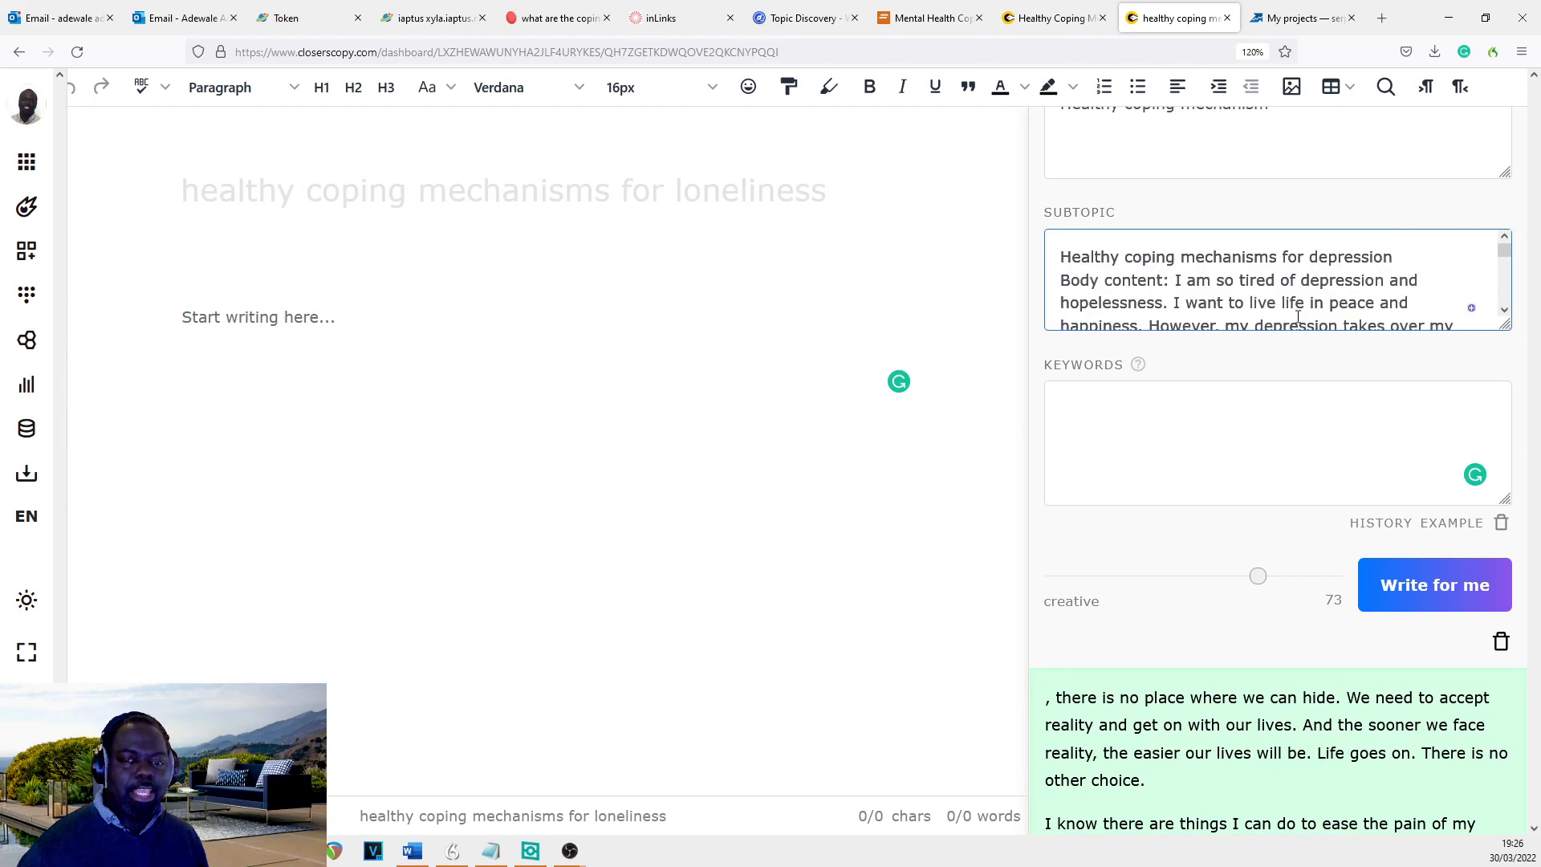
drag(1504, 325, 1504, 631)
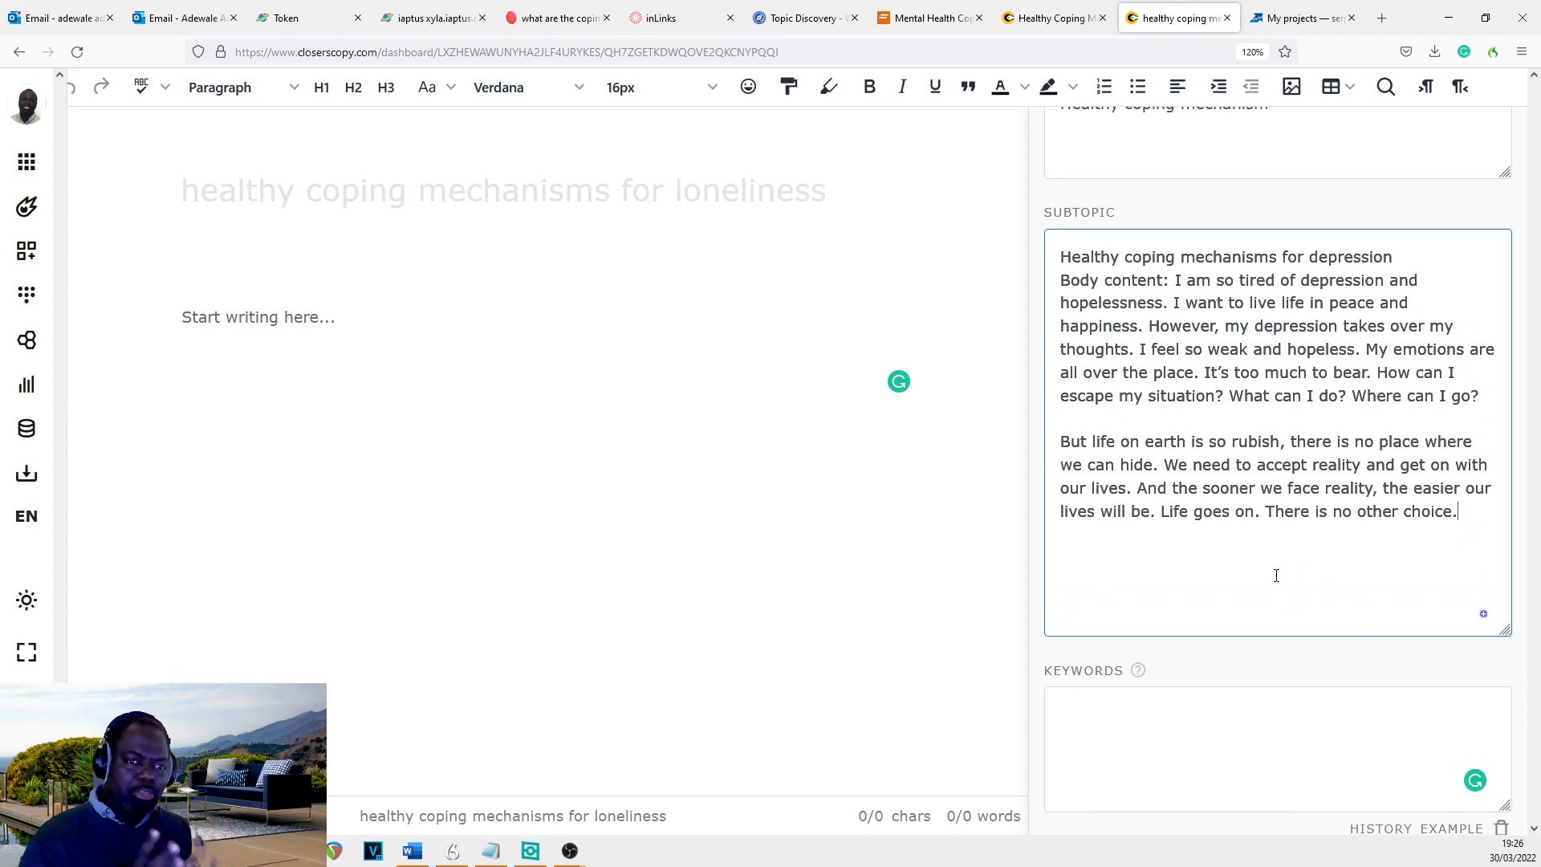
scroll(1283, 610, down, 4)
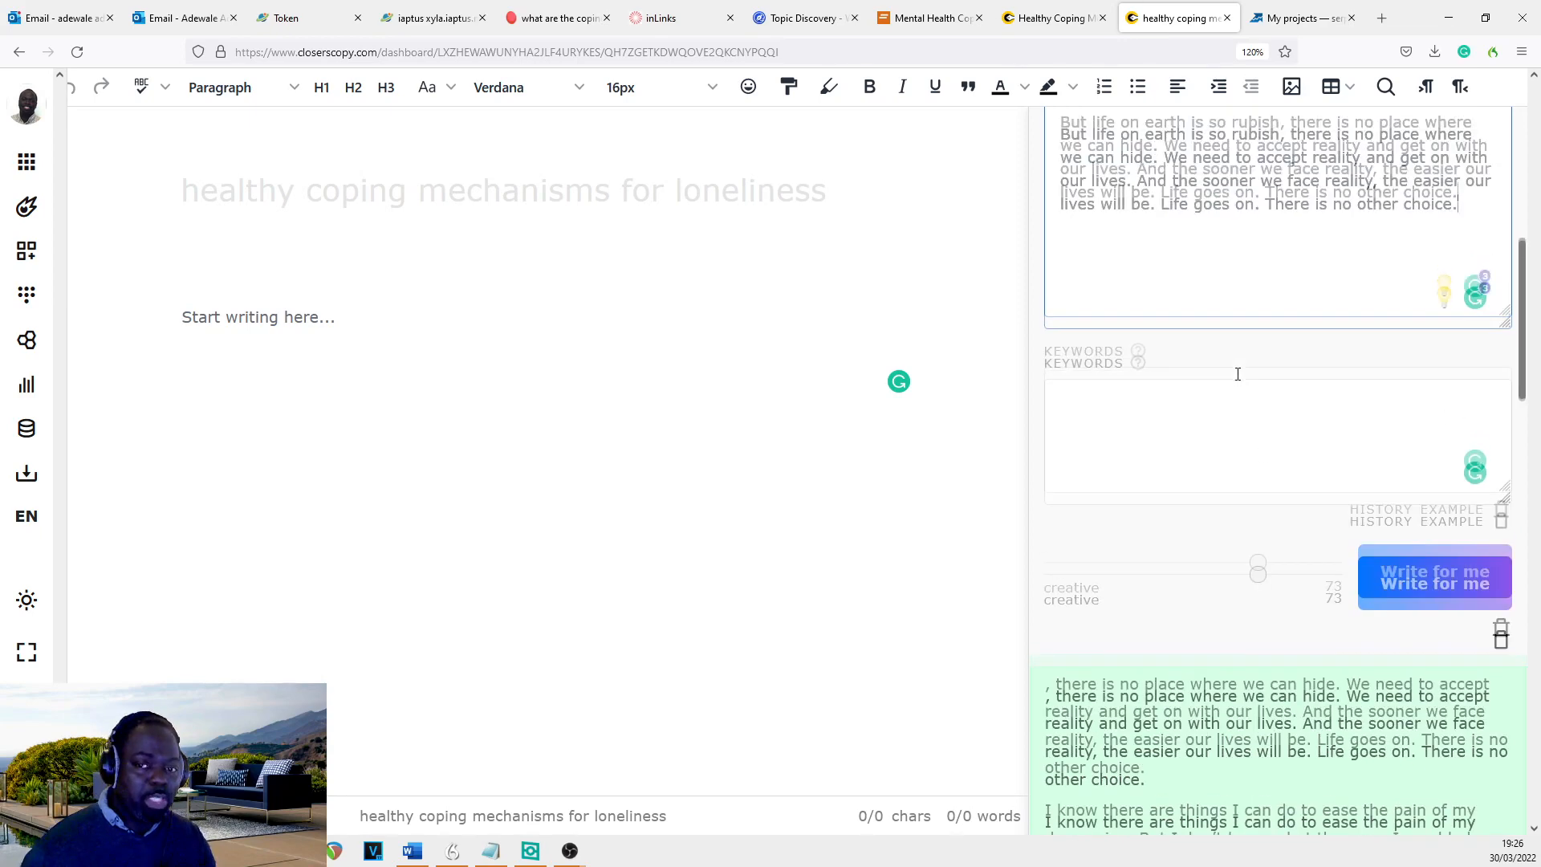
scroll(1238, 373, up, 3)
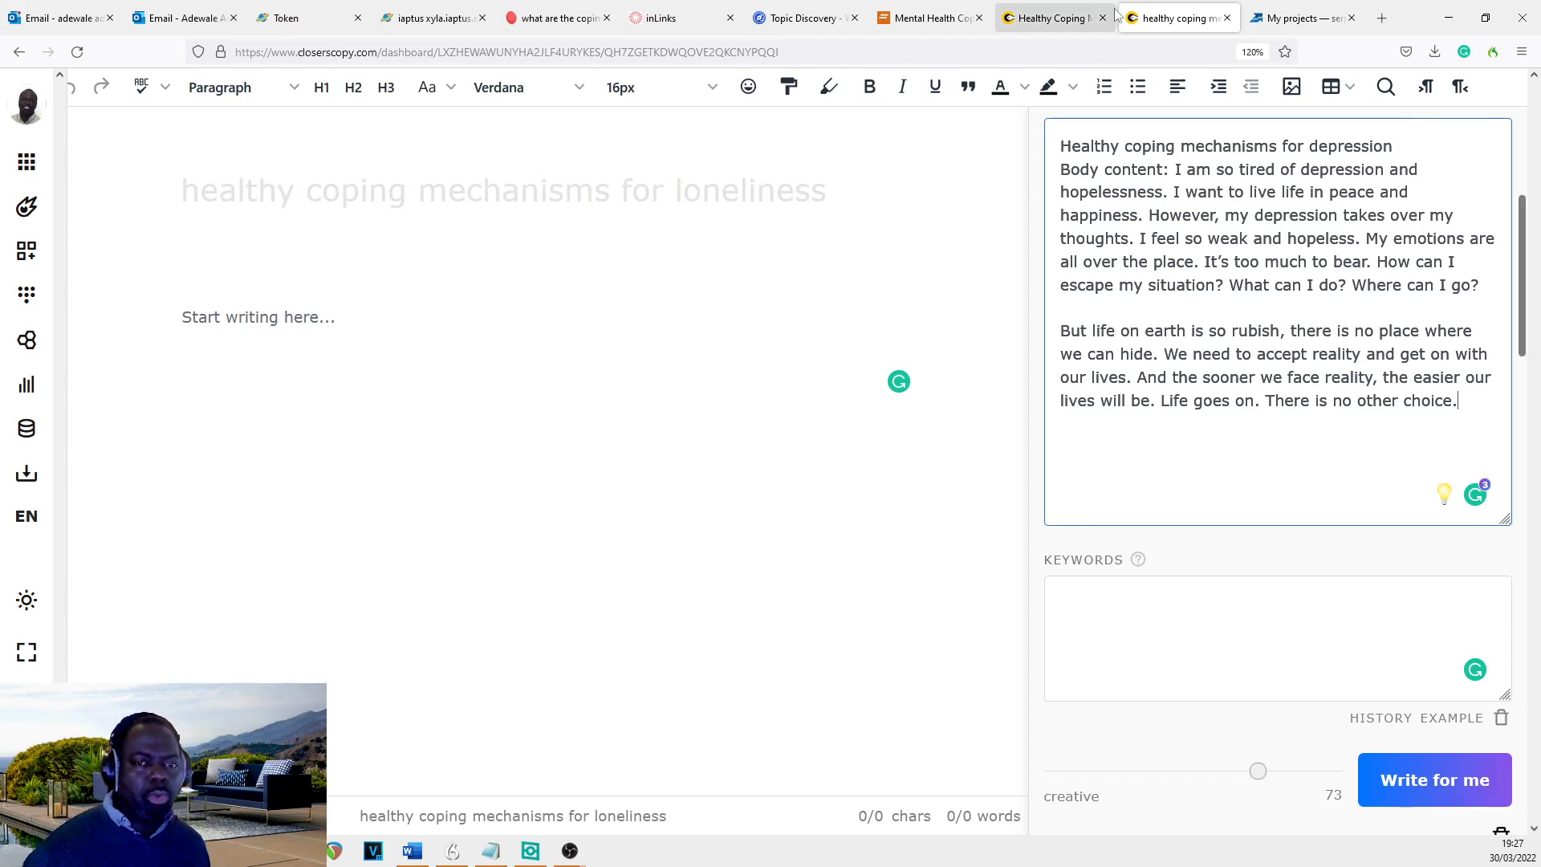
scroll(1228, 377, up, 5)
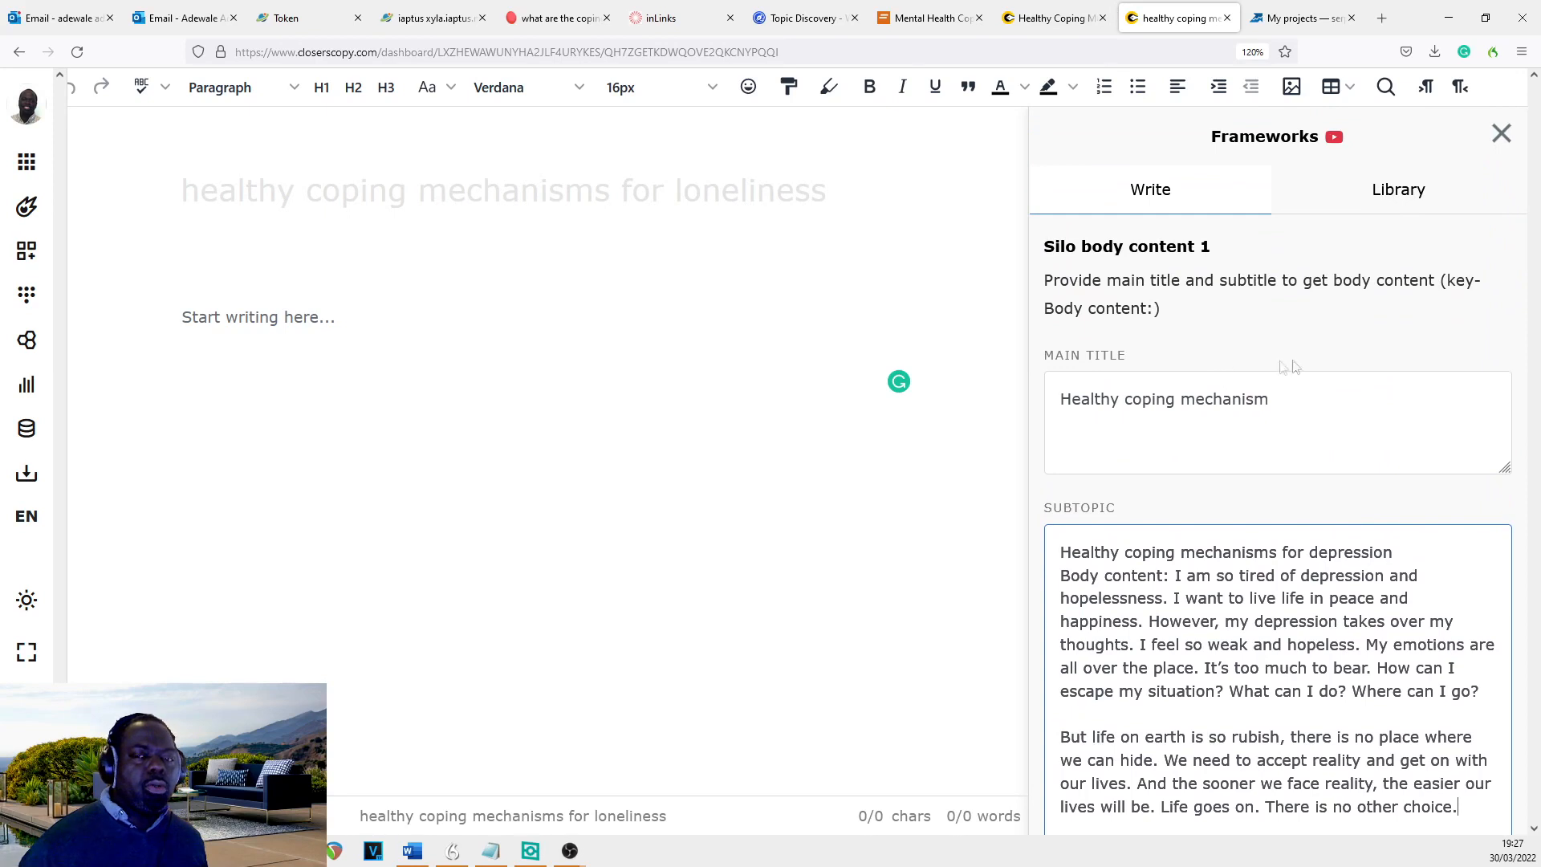
- Switch to Frase, create a new document for "Healthy coping mechanism for loneliness", and return to the ClosersCopy editor
click(367, 330)
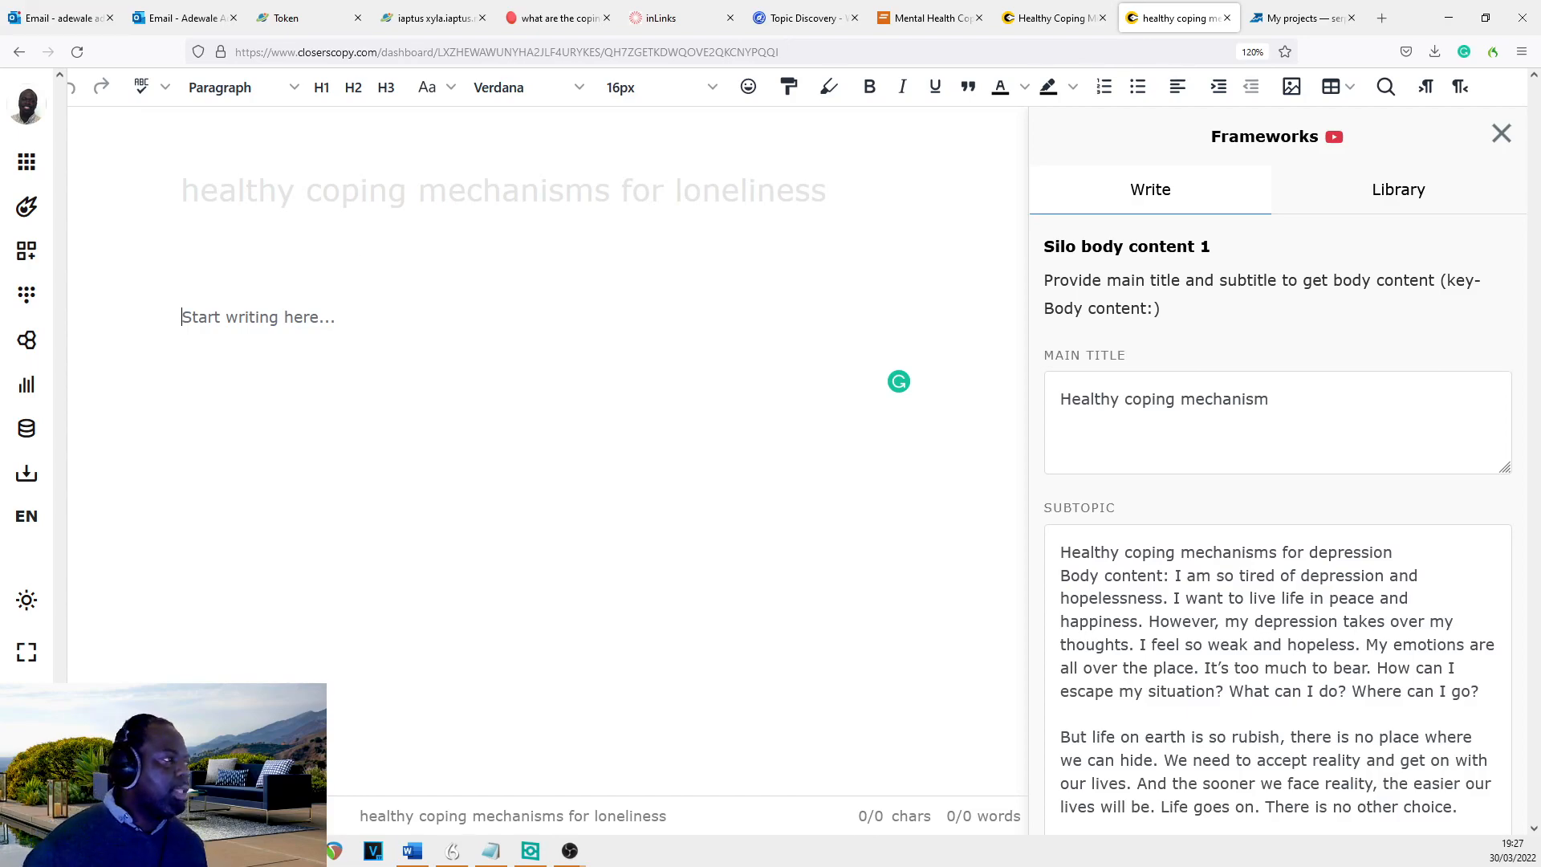
click(334, 850)
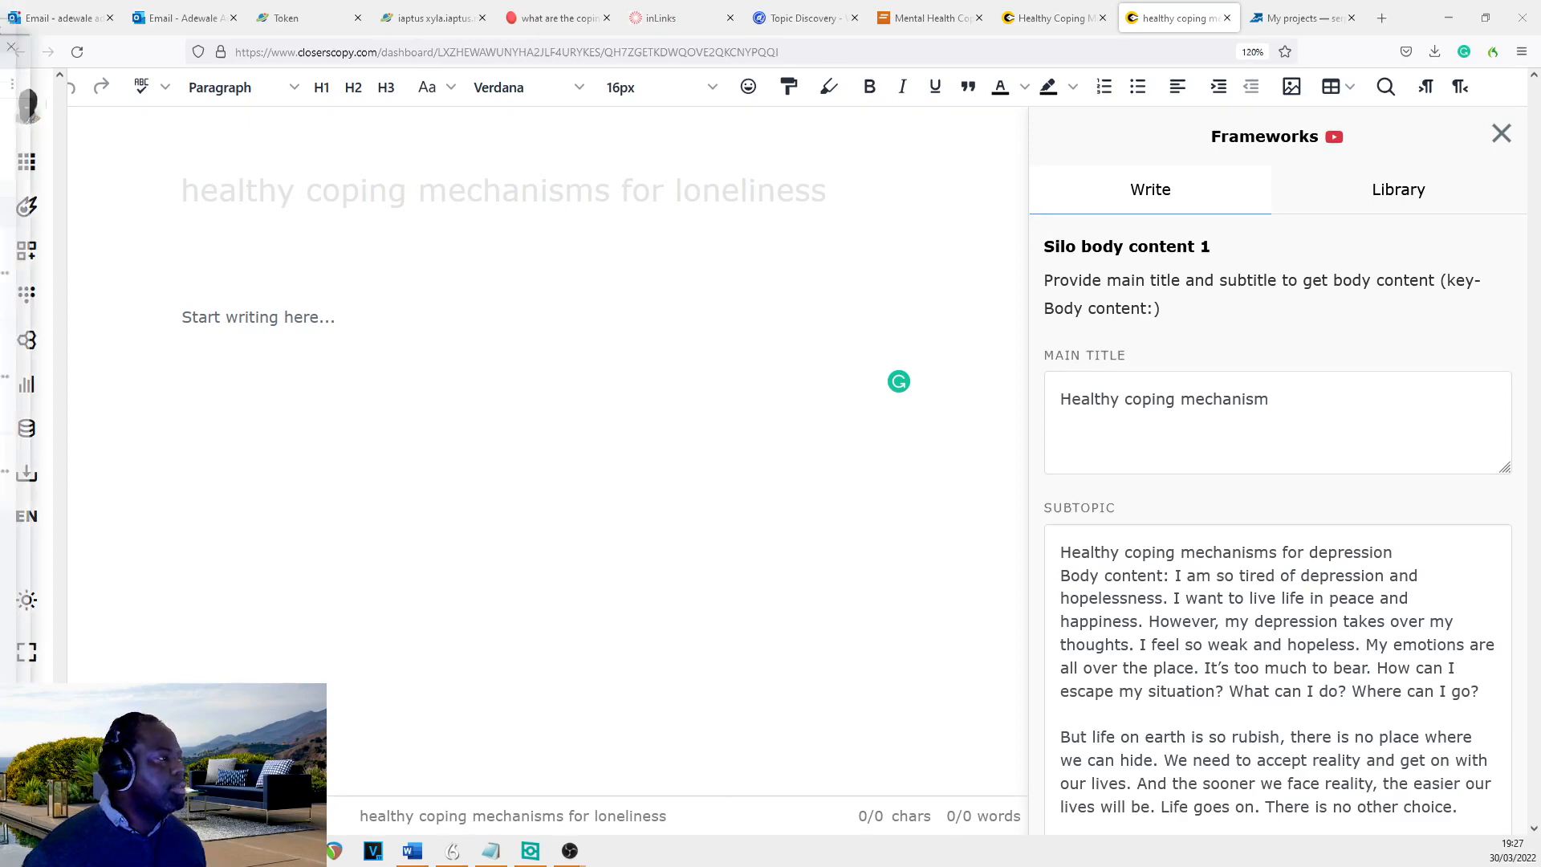
key(alt+Tab)
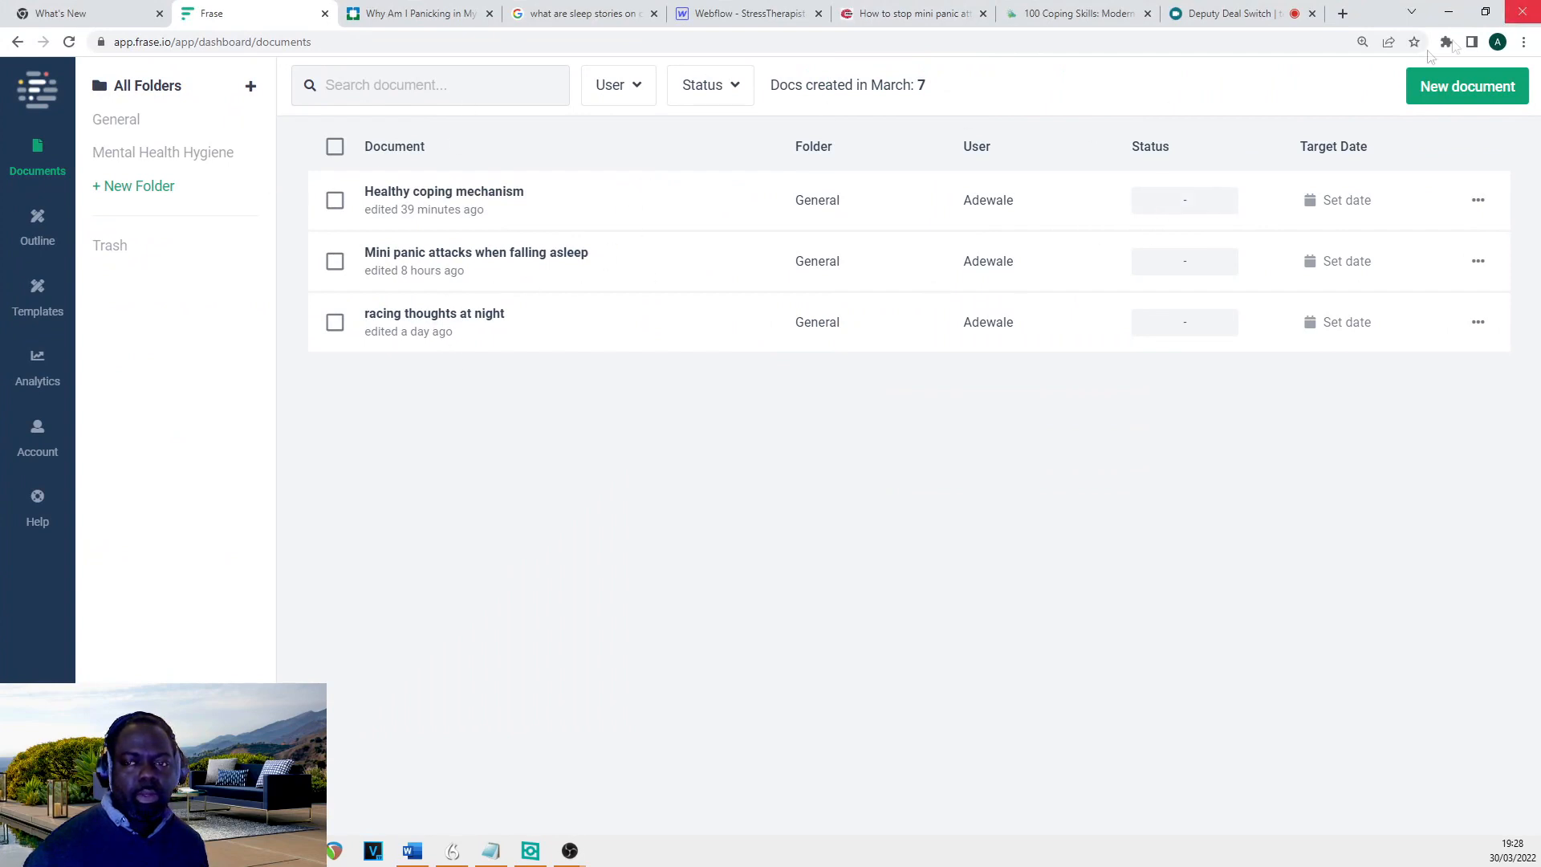
click(1465, 85)
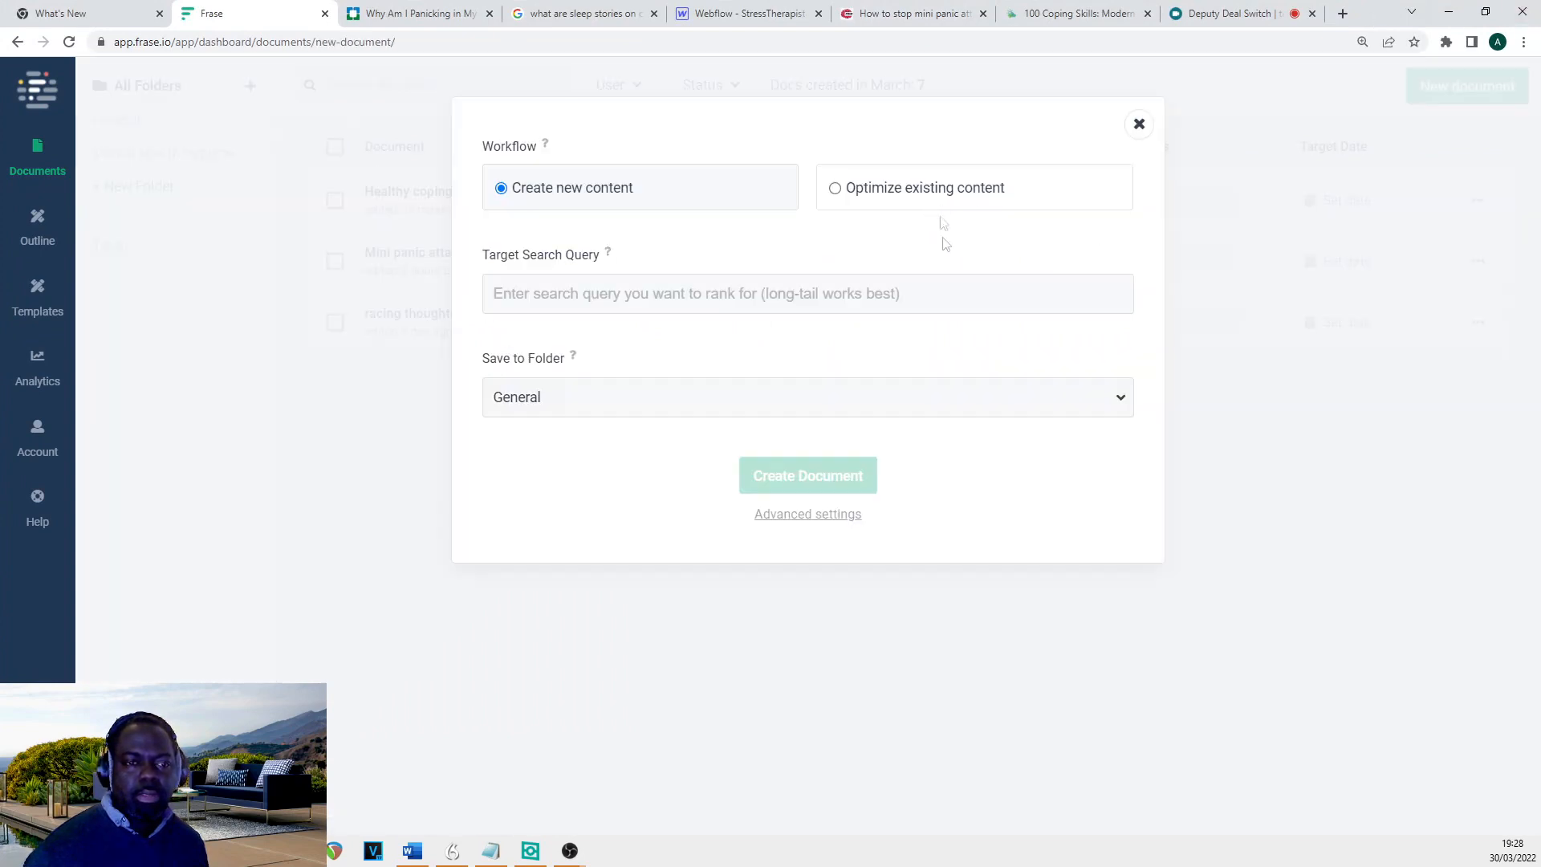
drag(1378, 18, 1113, 6)
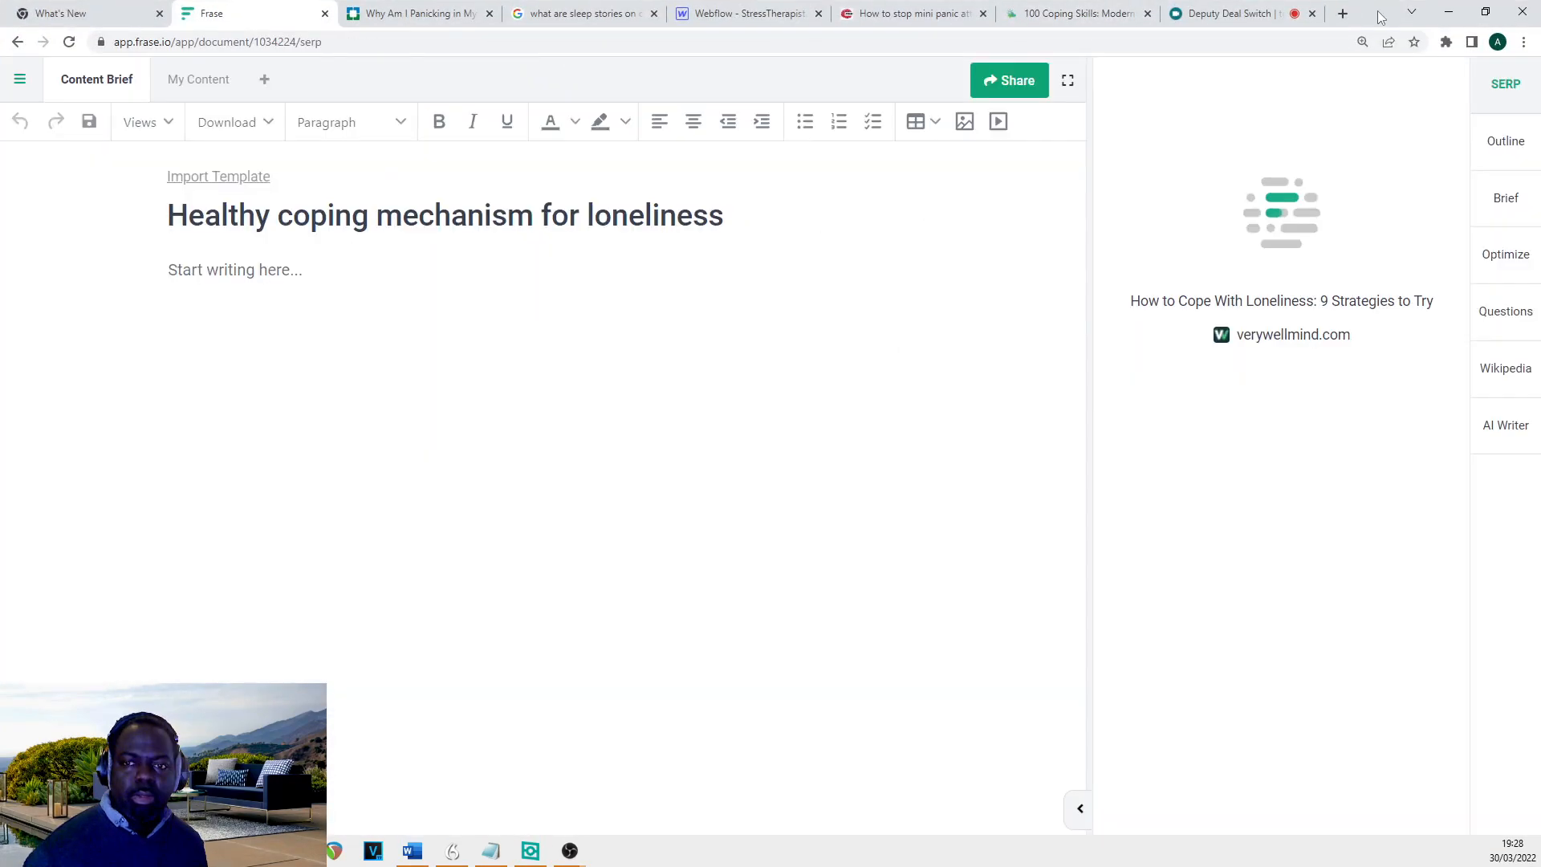
key(super+Down)
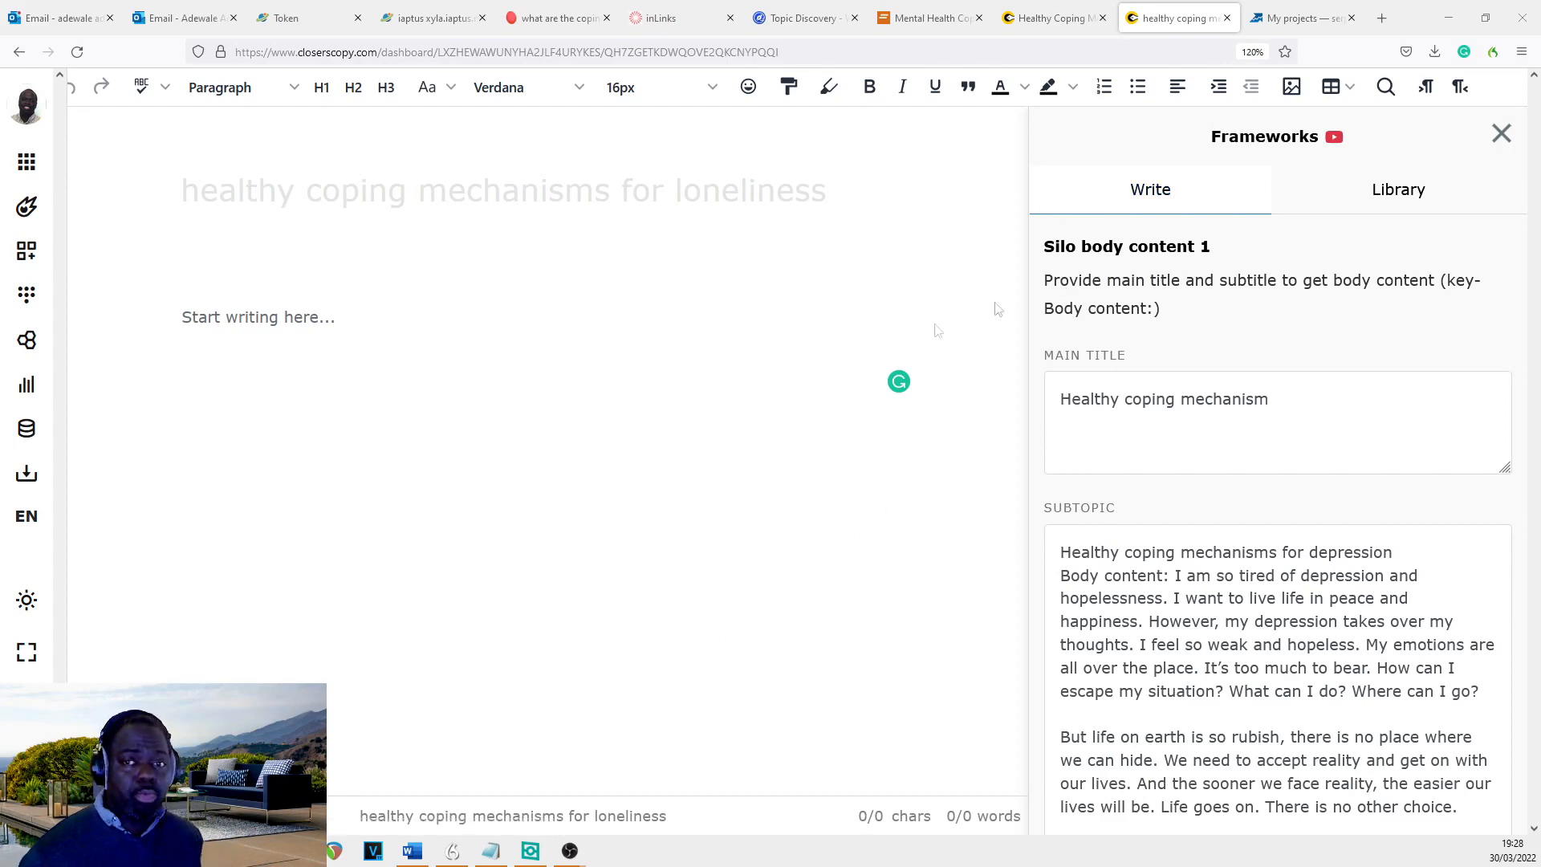
- Search Google in a new browser tab for "Healthy coping mechanism for loneliness"
click(1380, 18)
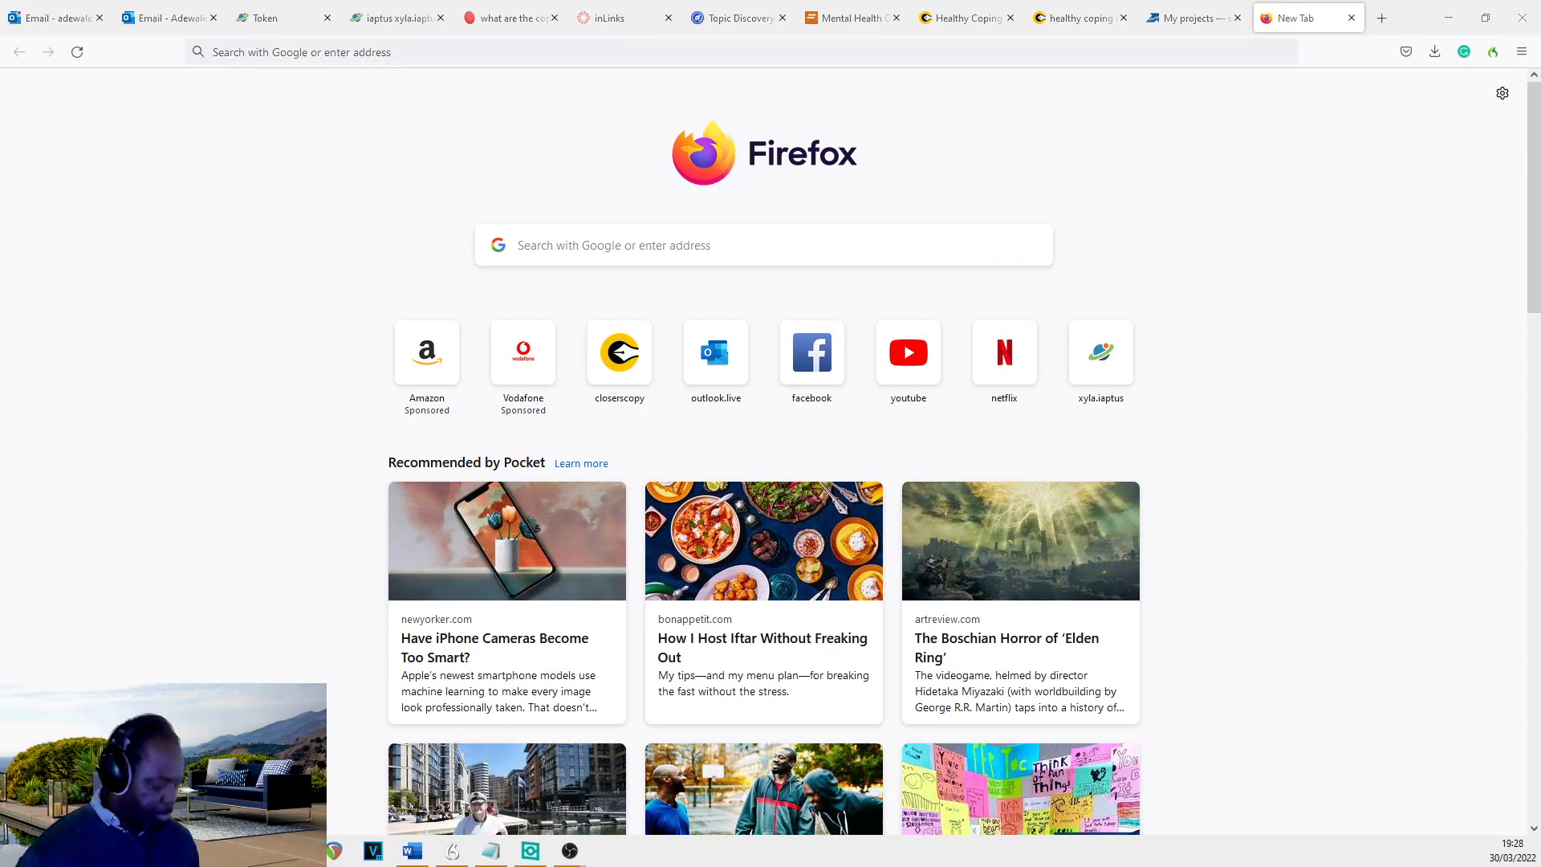
click(664, 246)
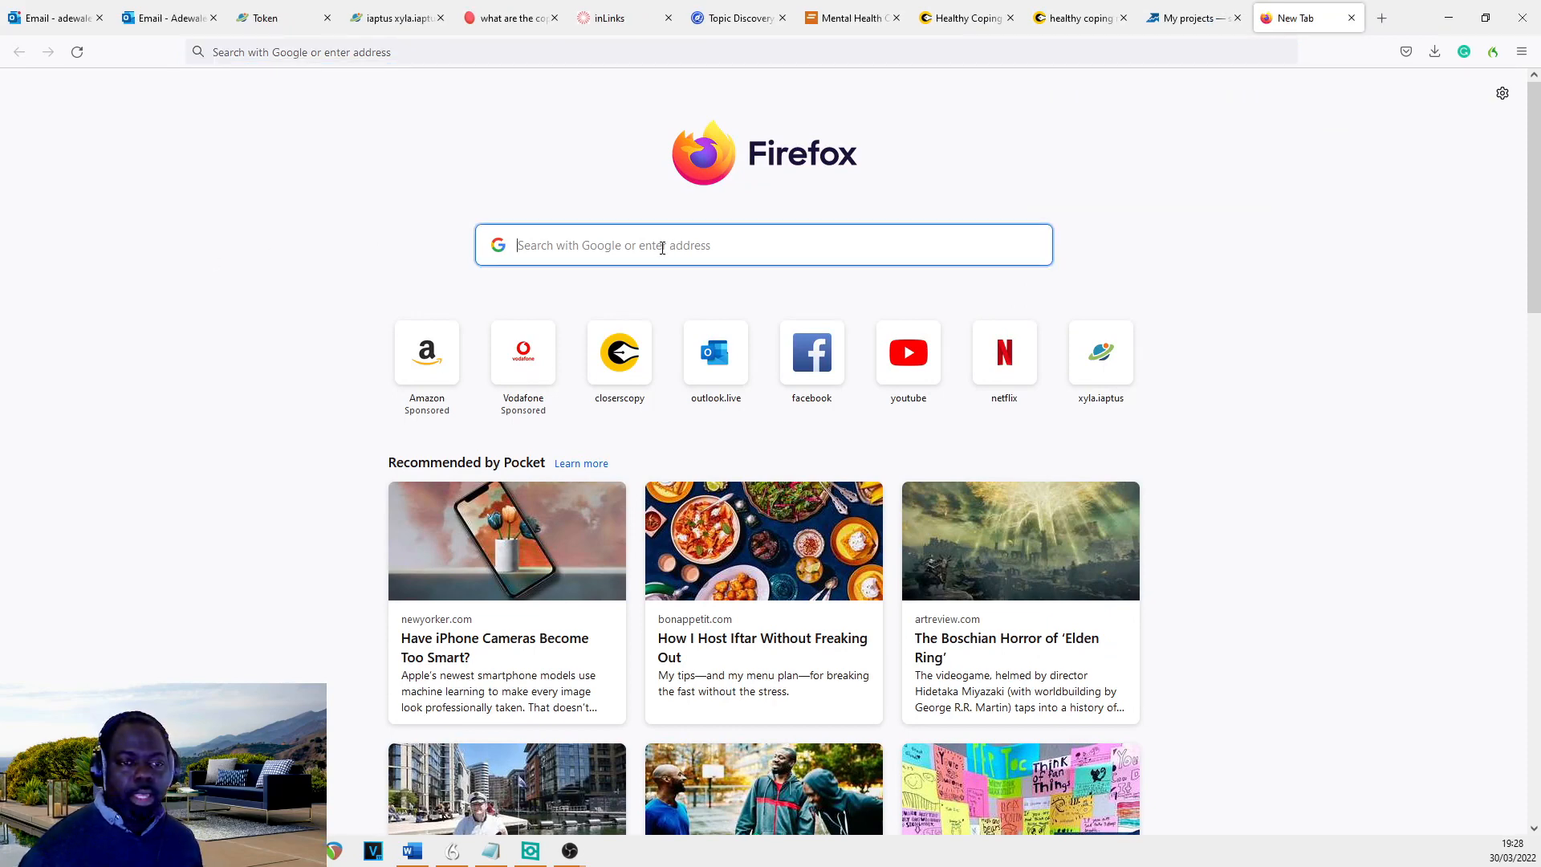
key(ctrl+v)
key(Return)
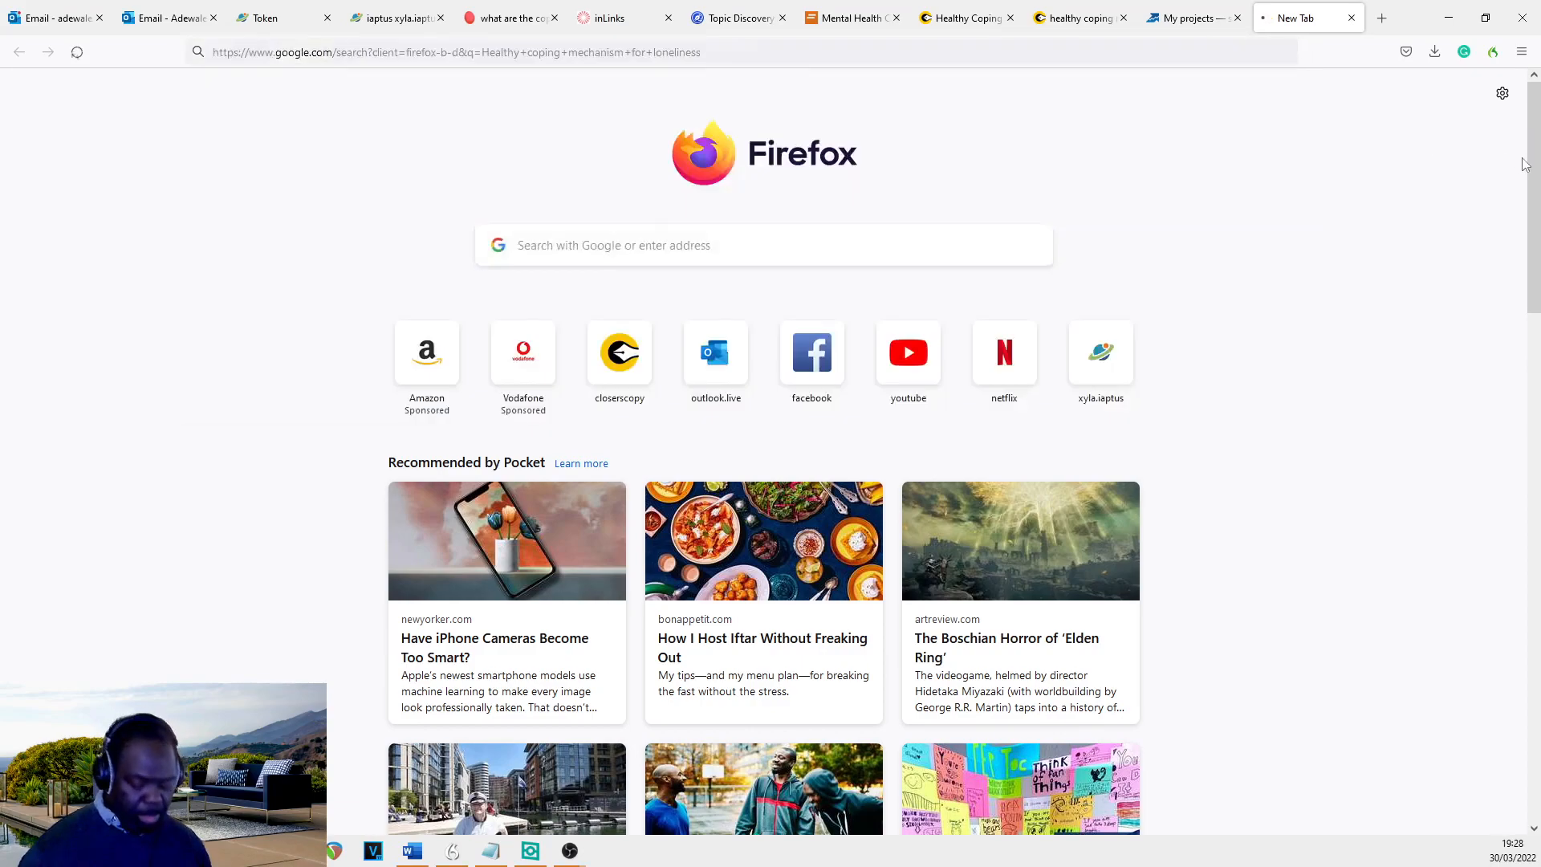
- Copy all the related searches from the Google results into the empty body of the ClosersCopy loneliness article
scroll(743, 187, down, 20)
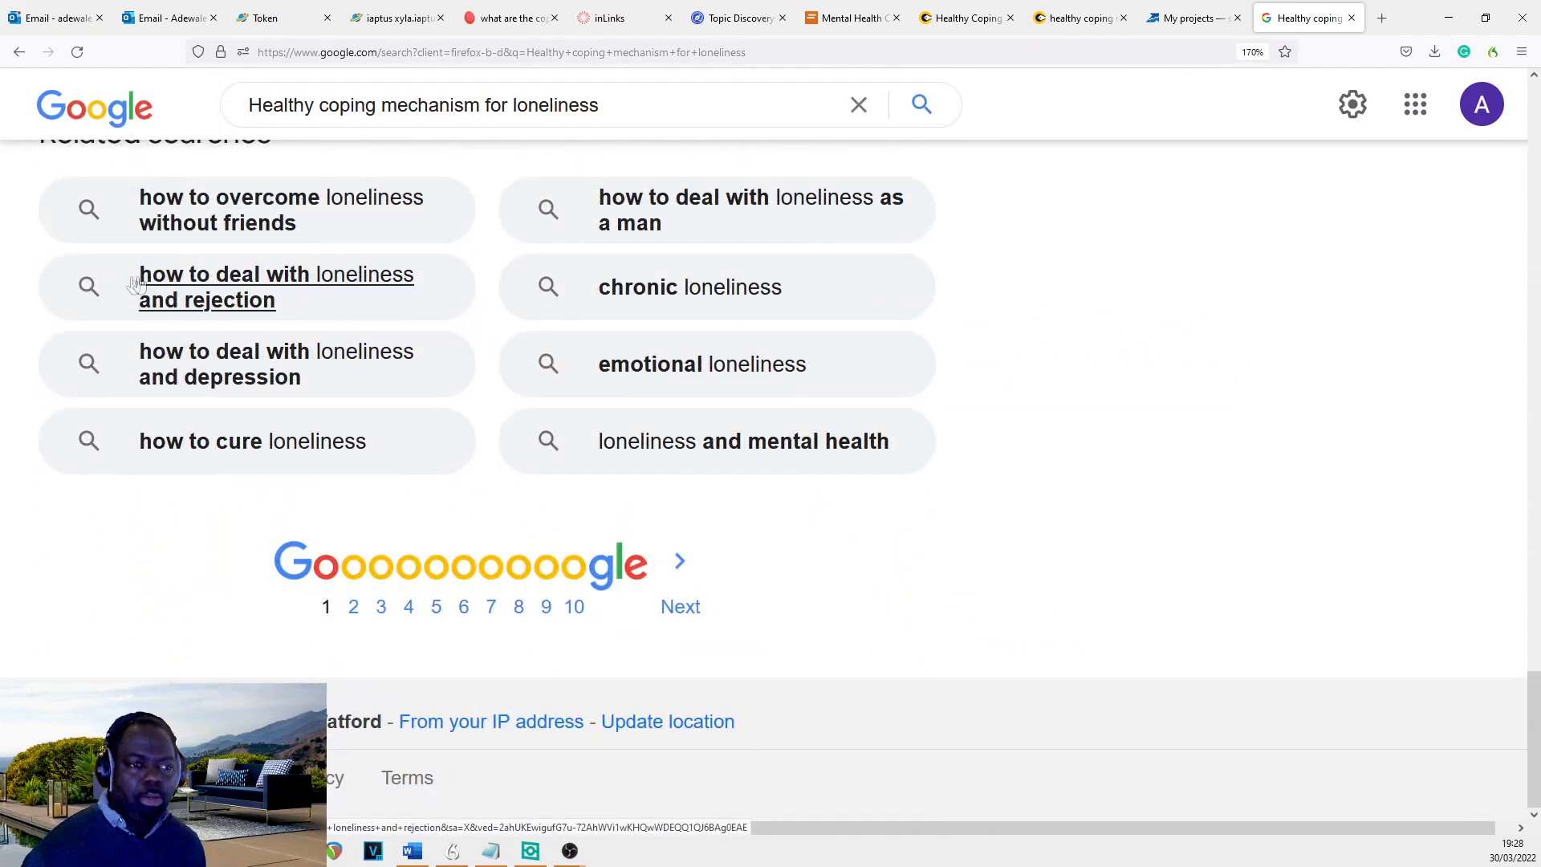
scroll(333, 408, up, 4)
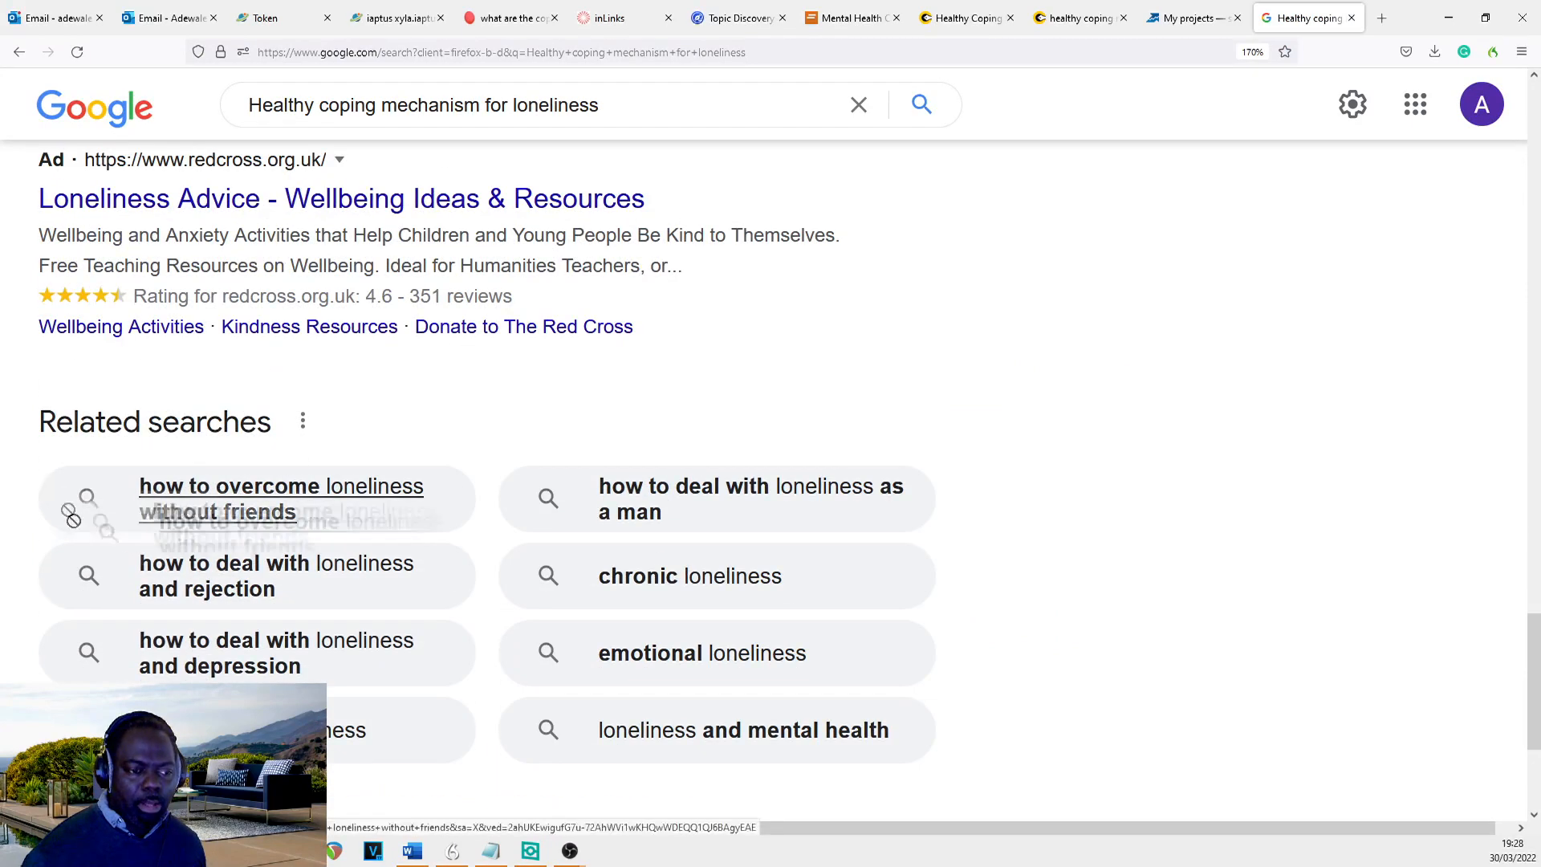
drag(46, 481, 946, 755)
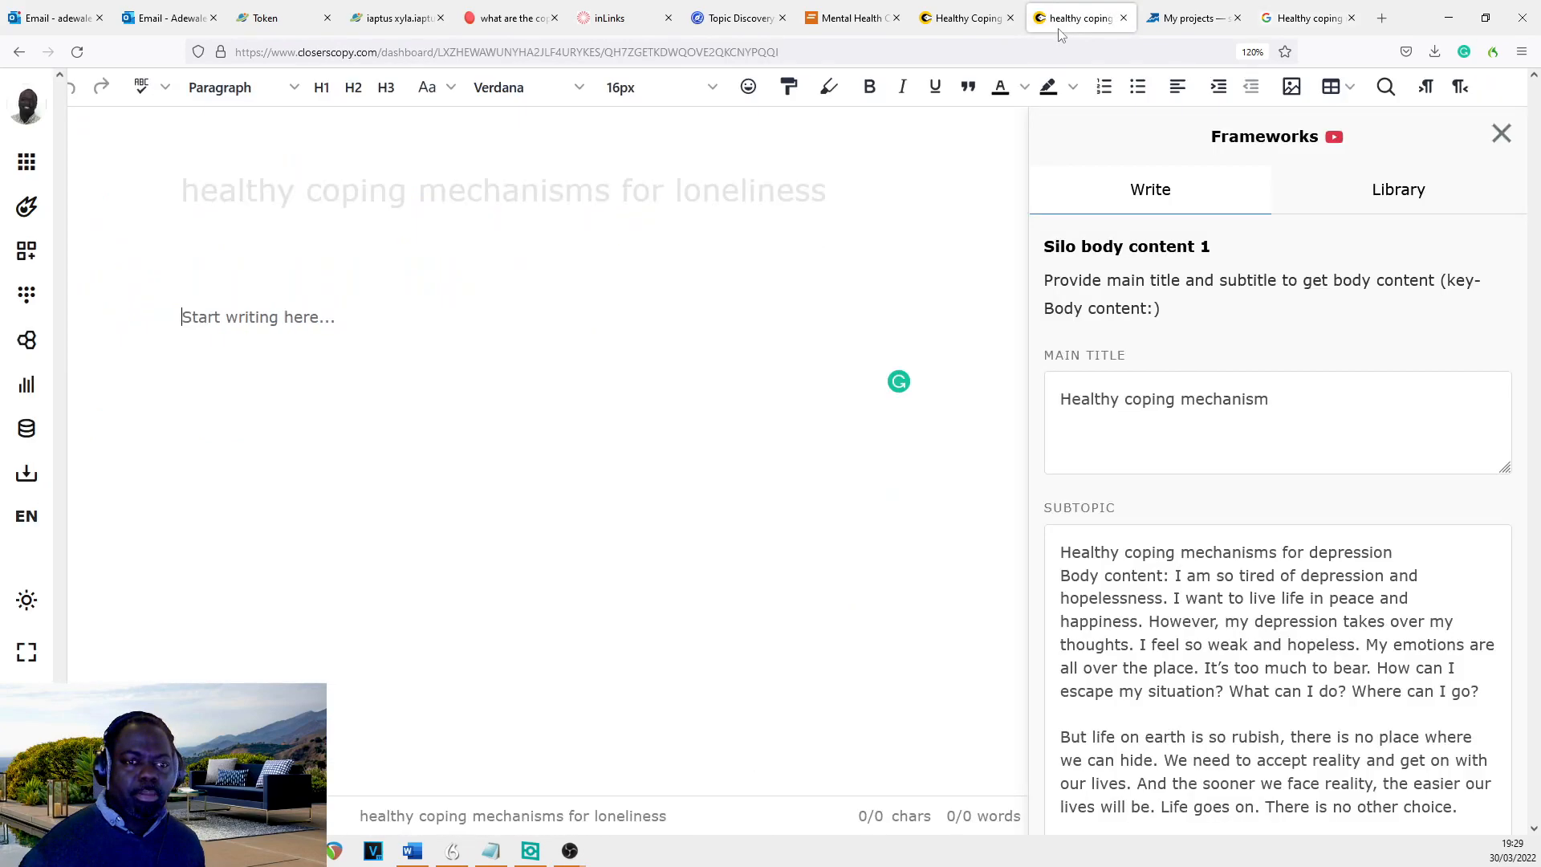
click(1075, 17)
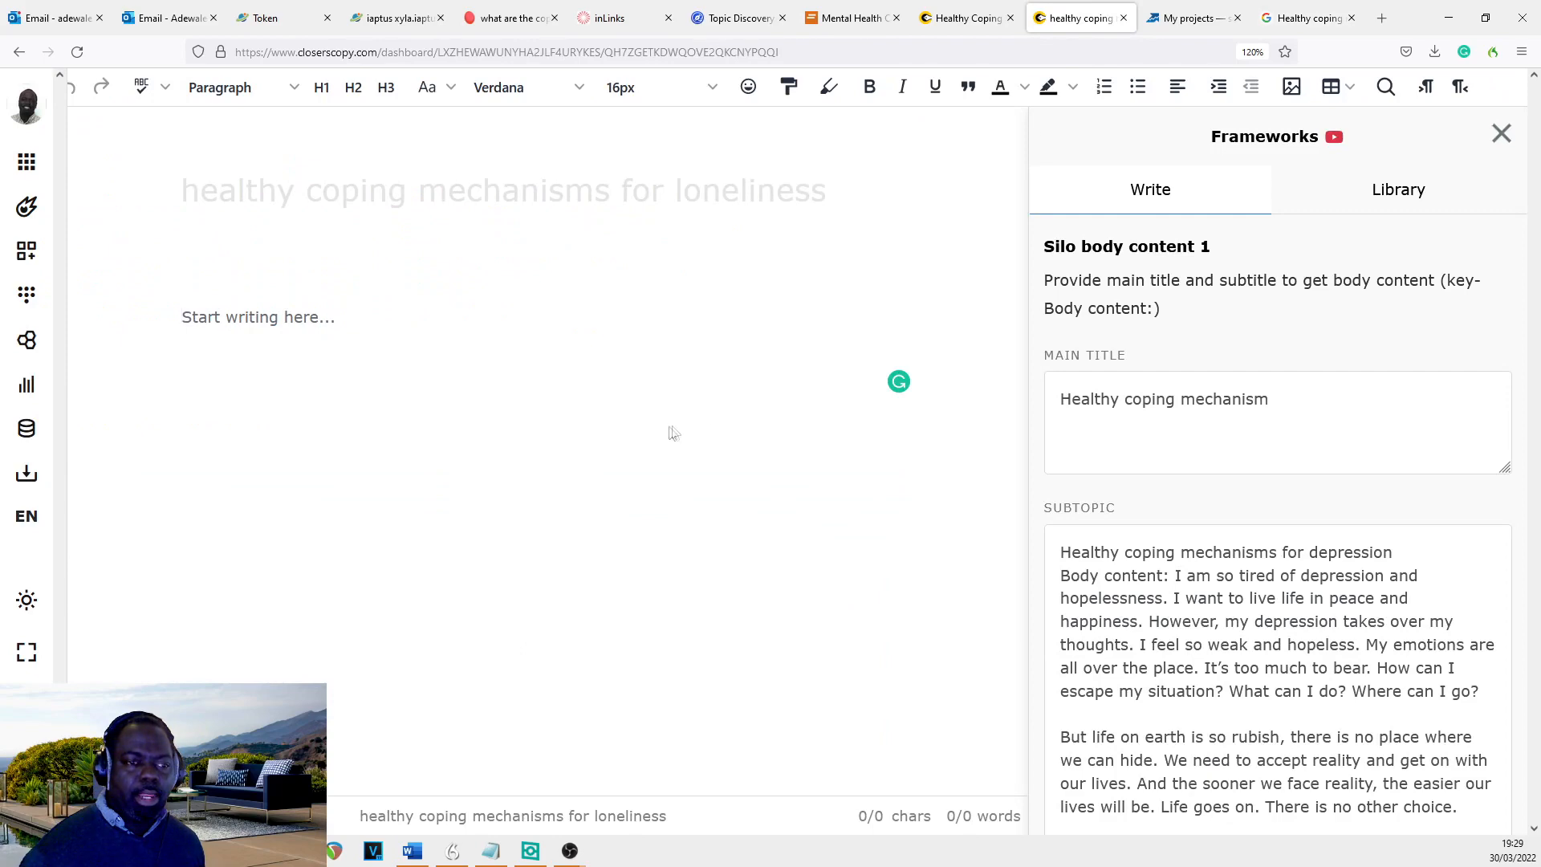
click(321, 325)
key(ctrl+v)
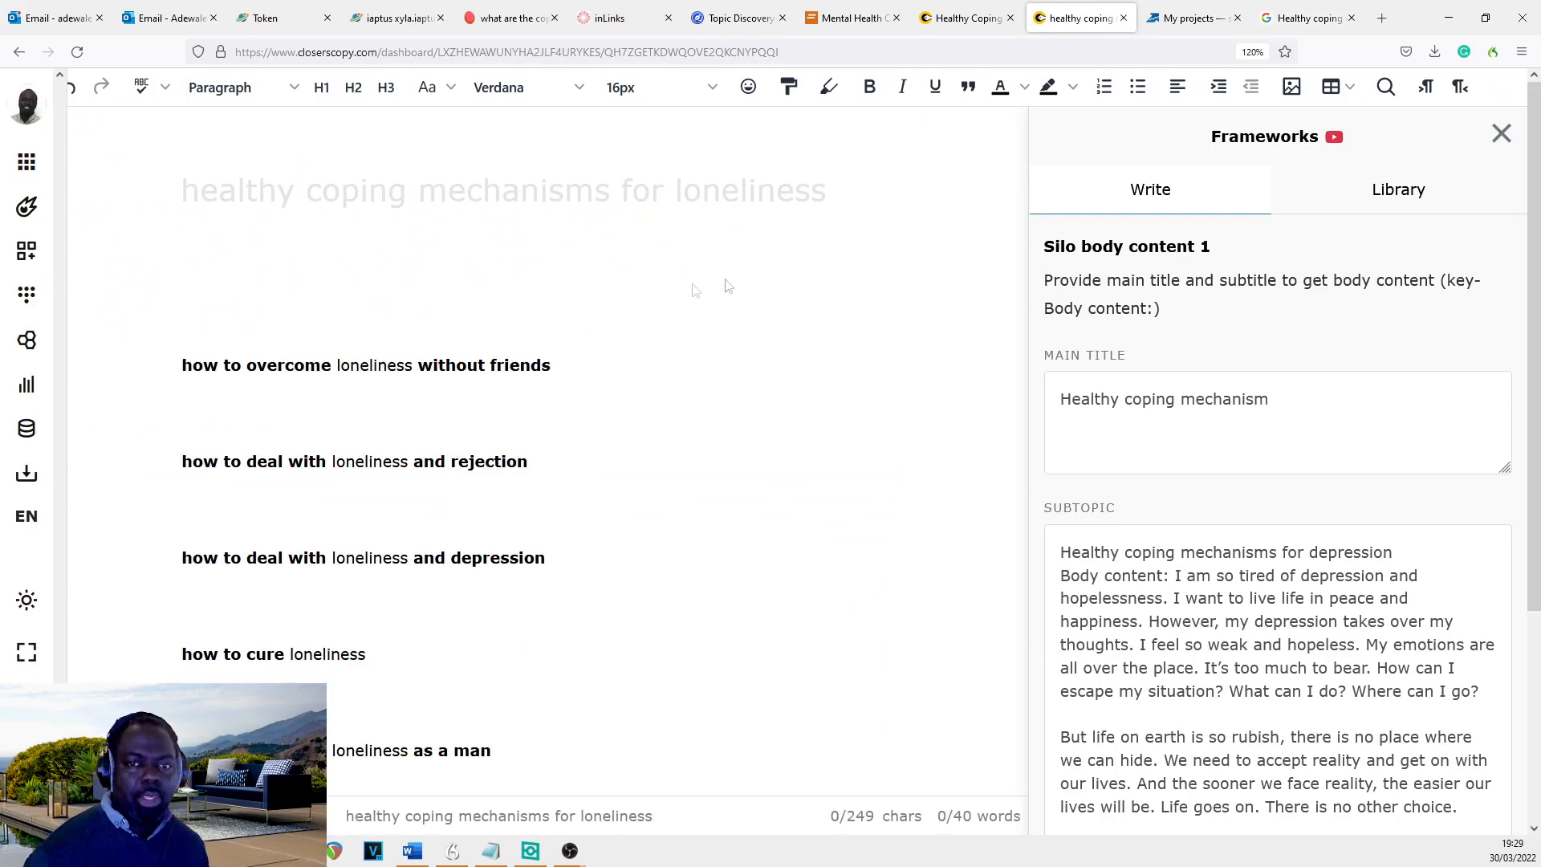
scroll(510, 385, down, 3)
scroll(498, 336, up, 1)
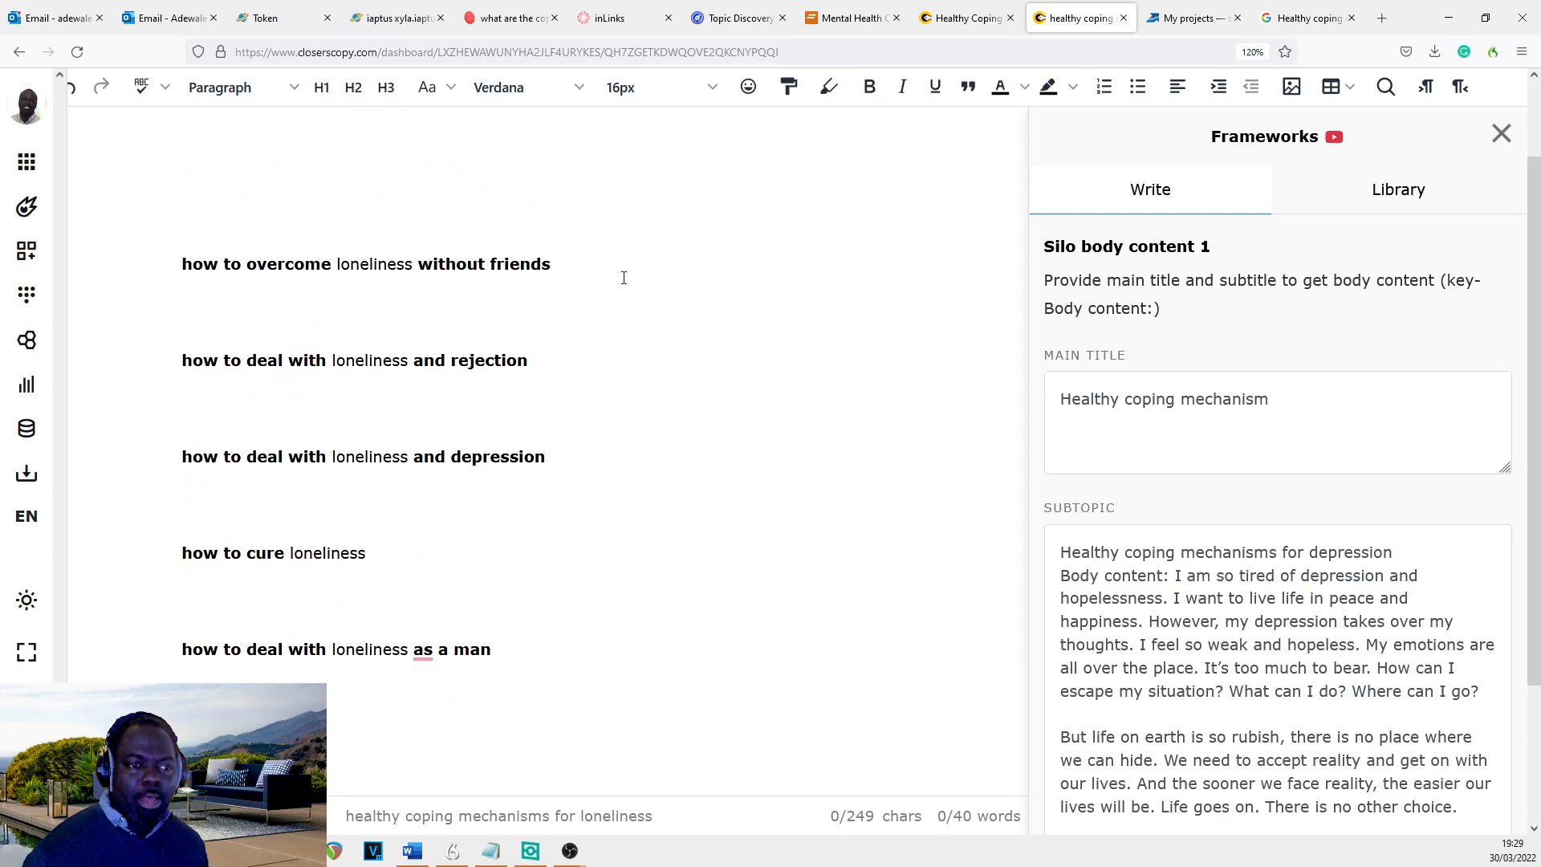
- Return to the Google results and open the related search "how to overcome loneliness without friends" in a new tab
drag(624, 260, 98, 262)
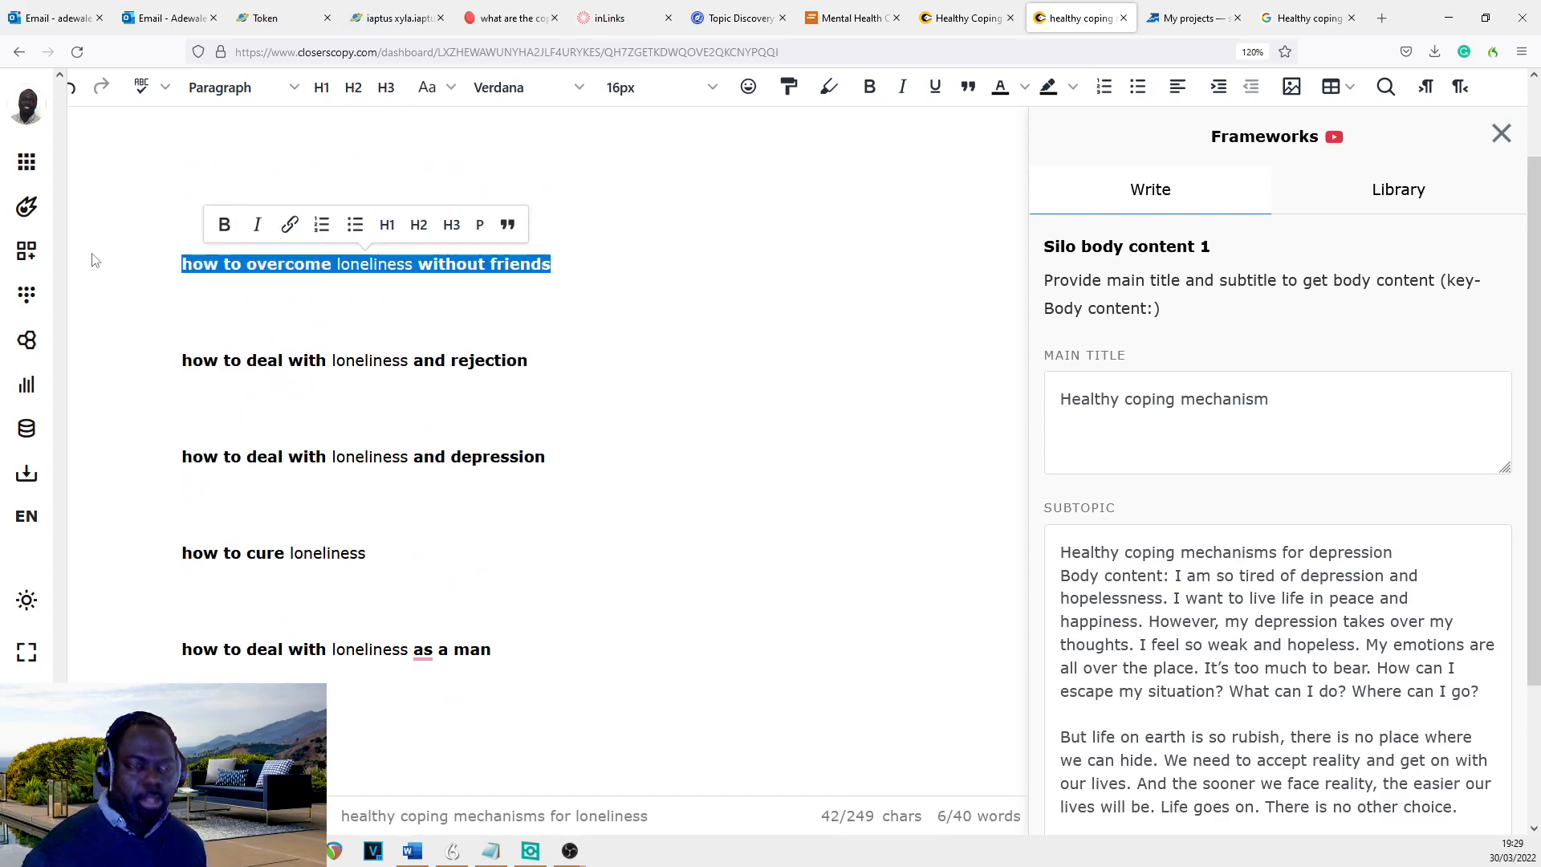
click(1308, 18)
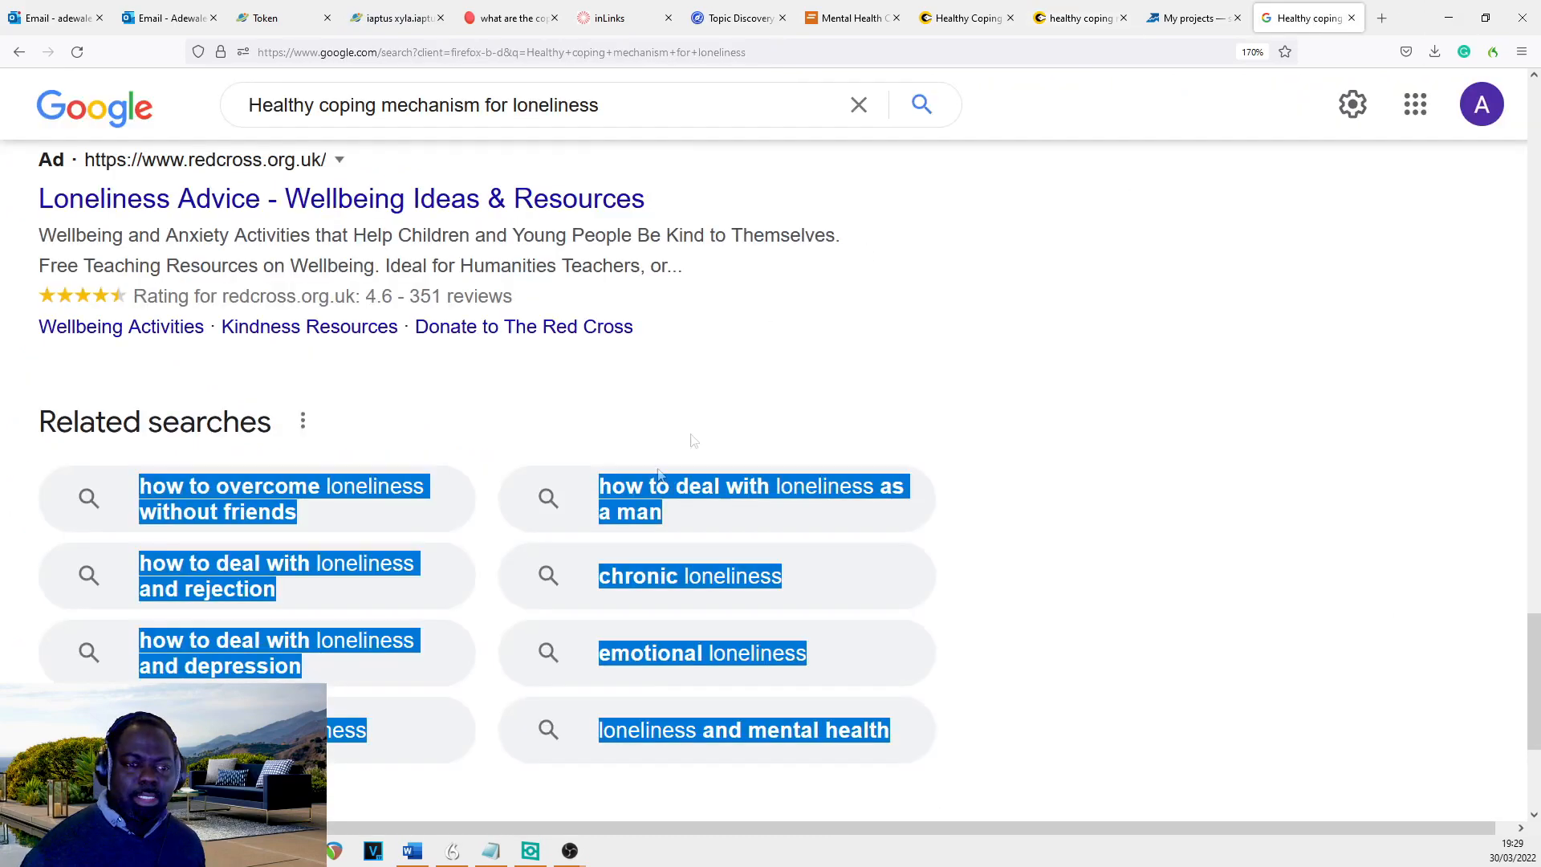
click(29, 491)
right_click(265, 497)
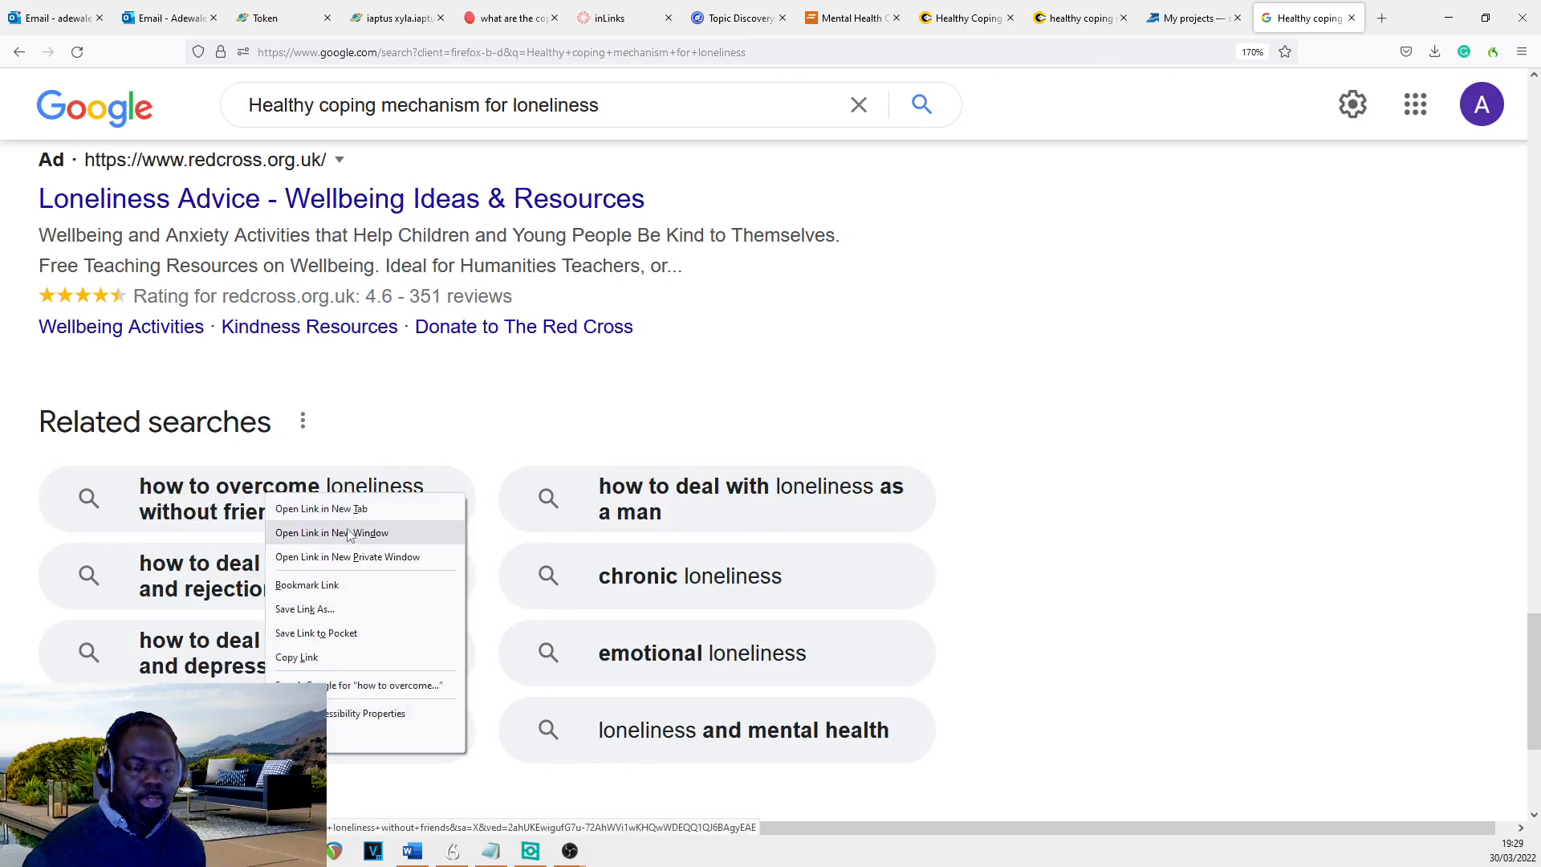
click(371, 519)
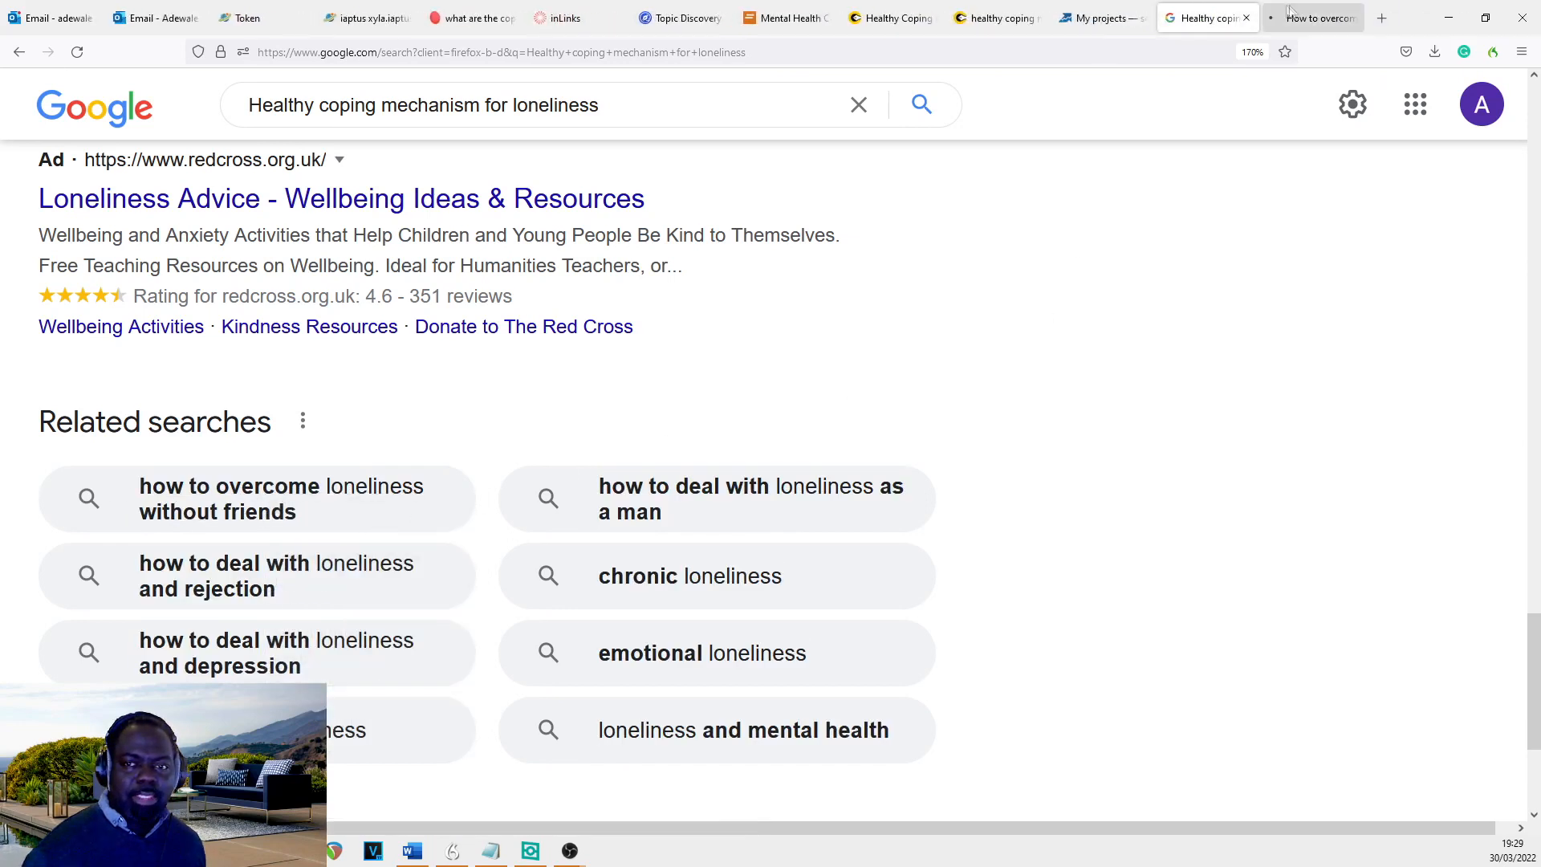
- Look through the "How to overcome loneliness without friends" results for related searches, comparing them with the original results page
scroll(1074, 333, down, 15)
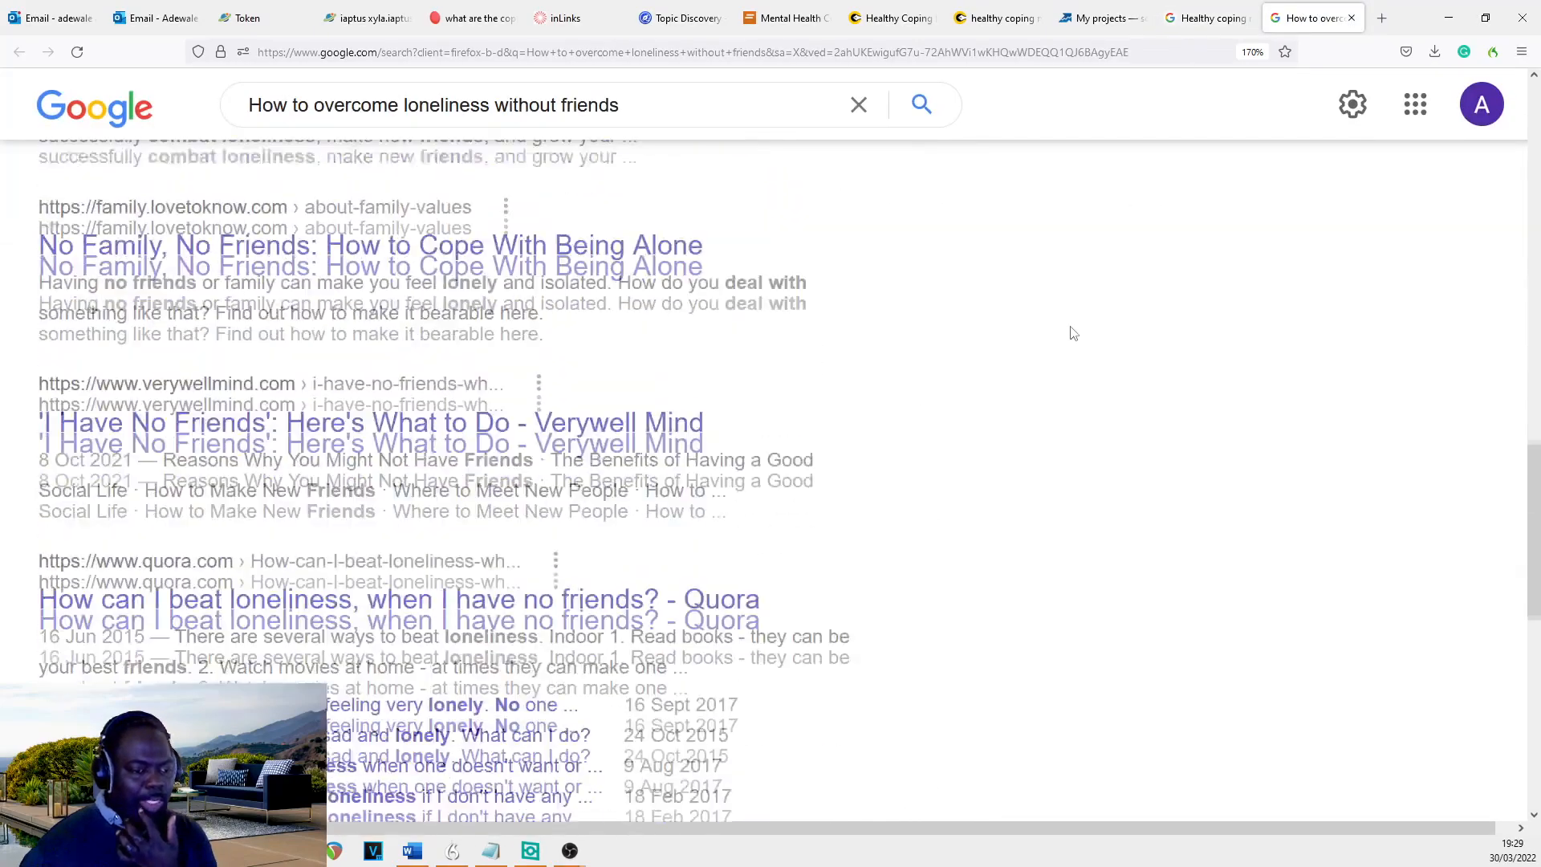
scroll(1097, 324, up, 5)
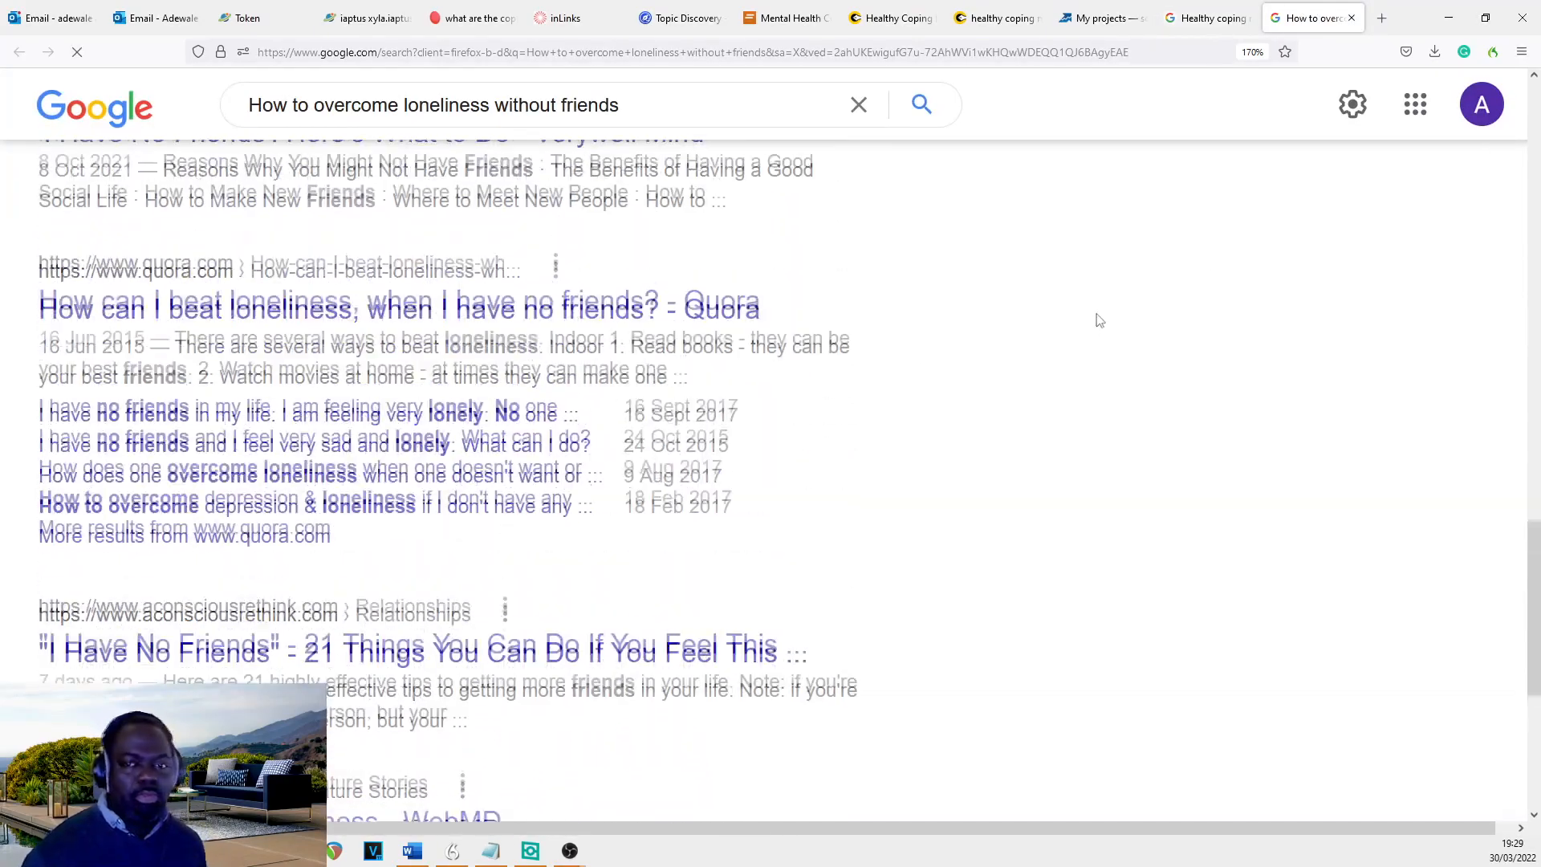
click(1213, 22)
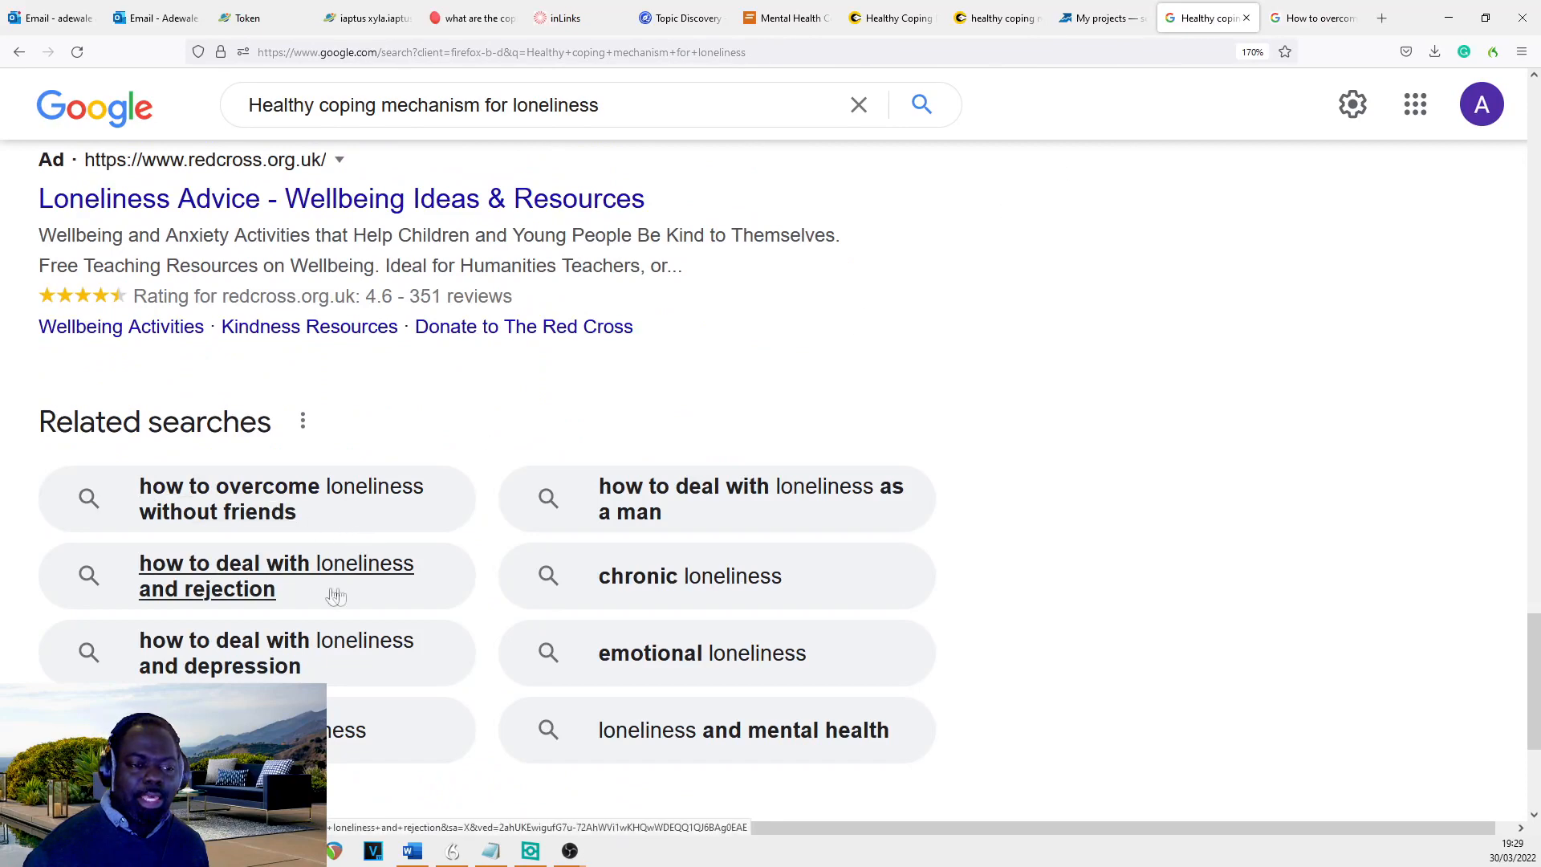
scroll(810, 361, up, 2)
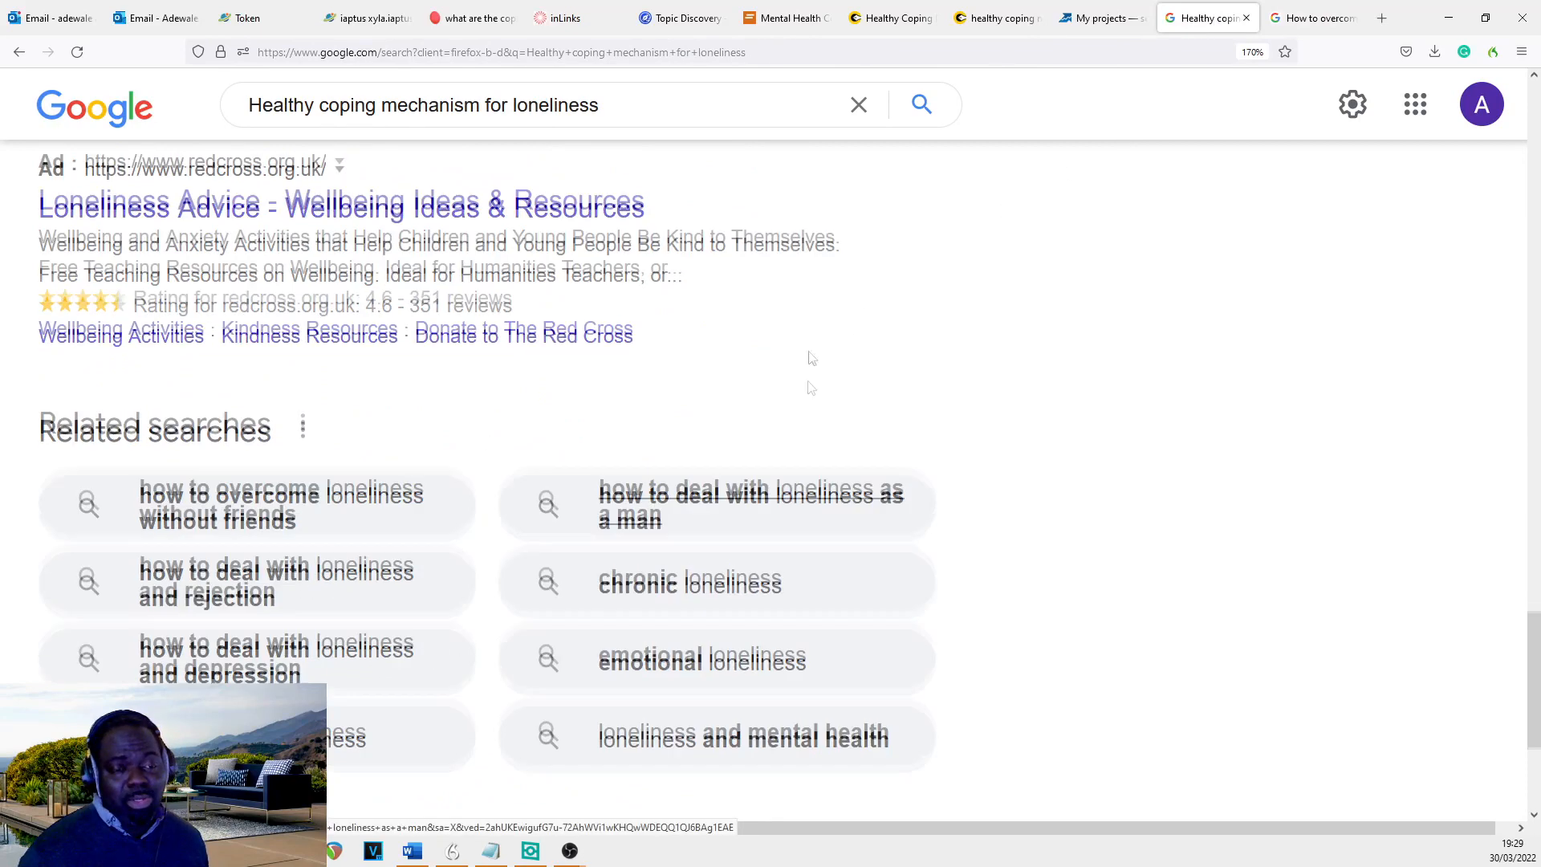
click(1318, 21)
scroll(530, 302, up, 8)
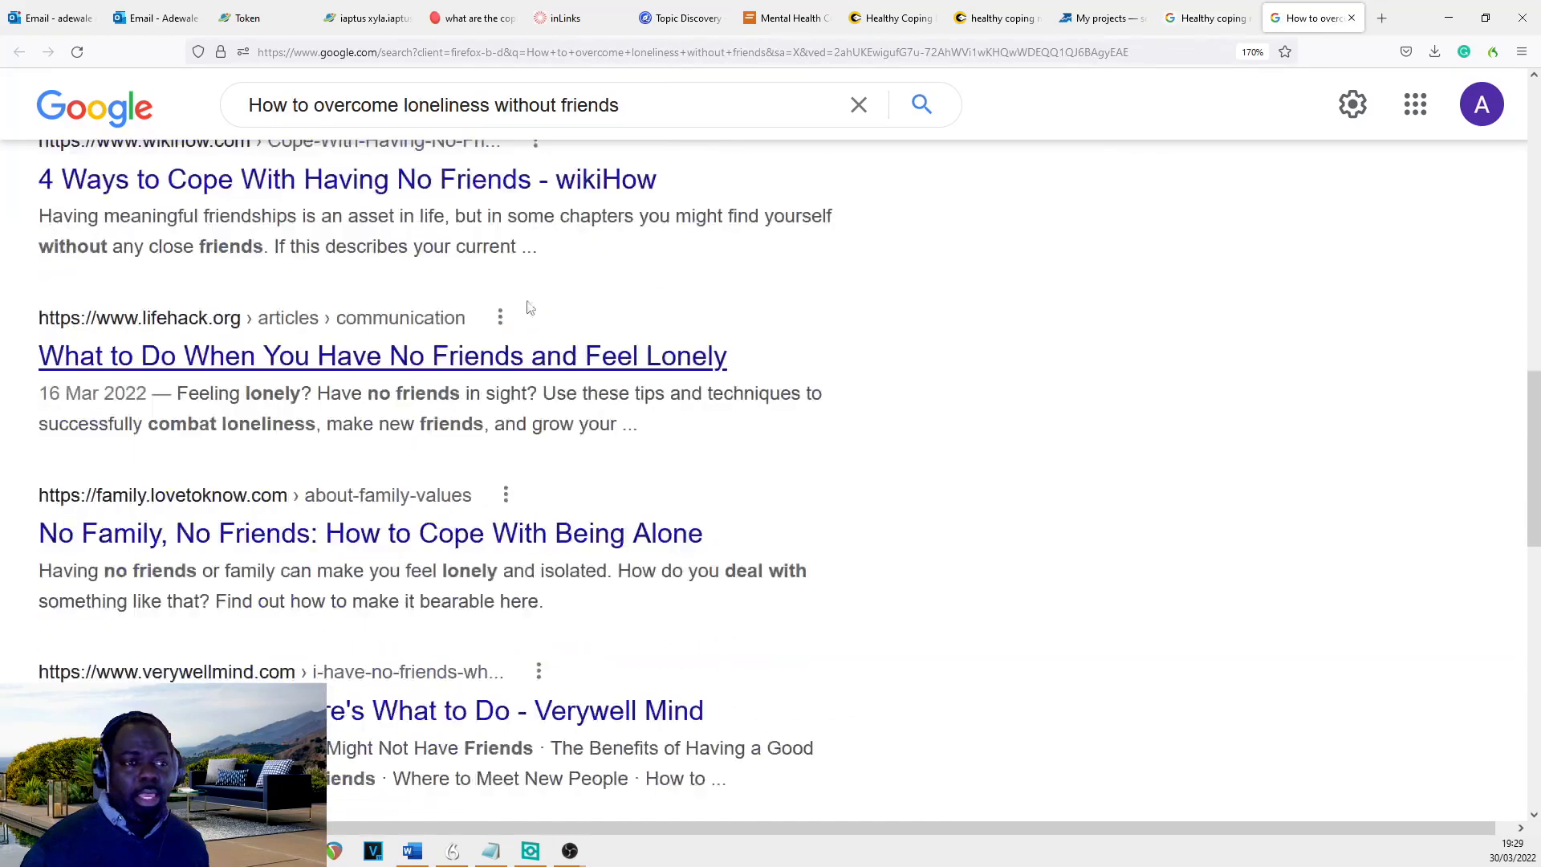
scroll(616, 256, down, 10)
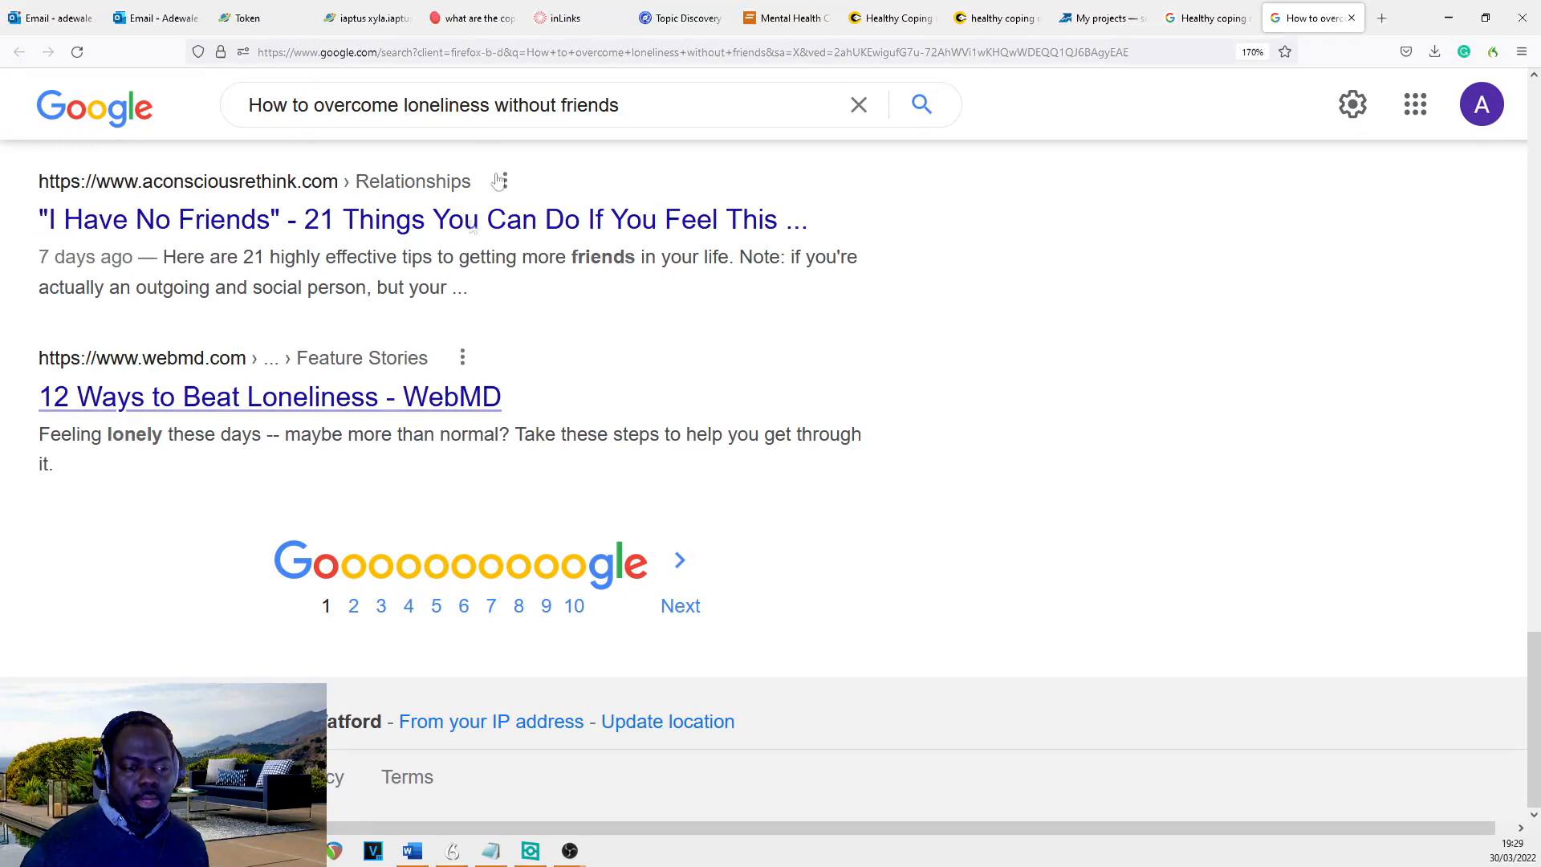
- Search Google for "what to do to overcome loneliness without friends" and look through the results
double_click(283, 105)
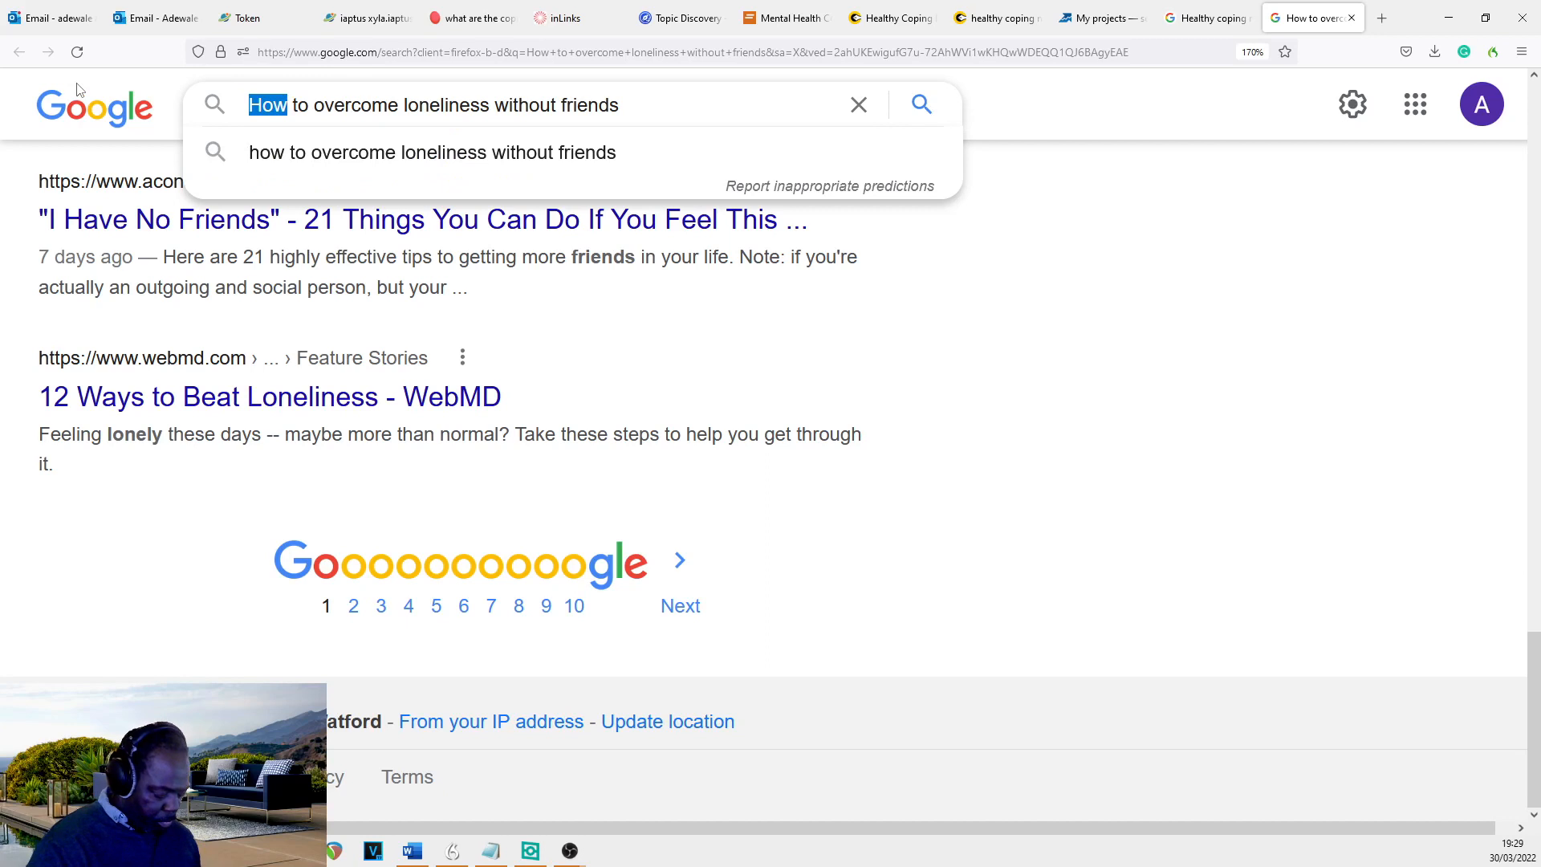
text(what to )
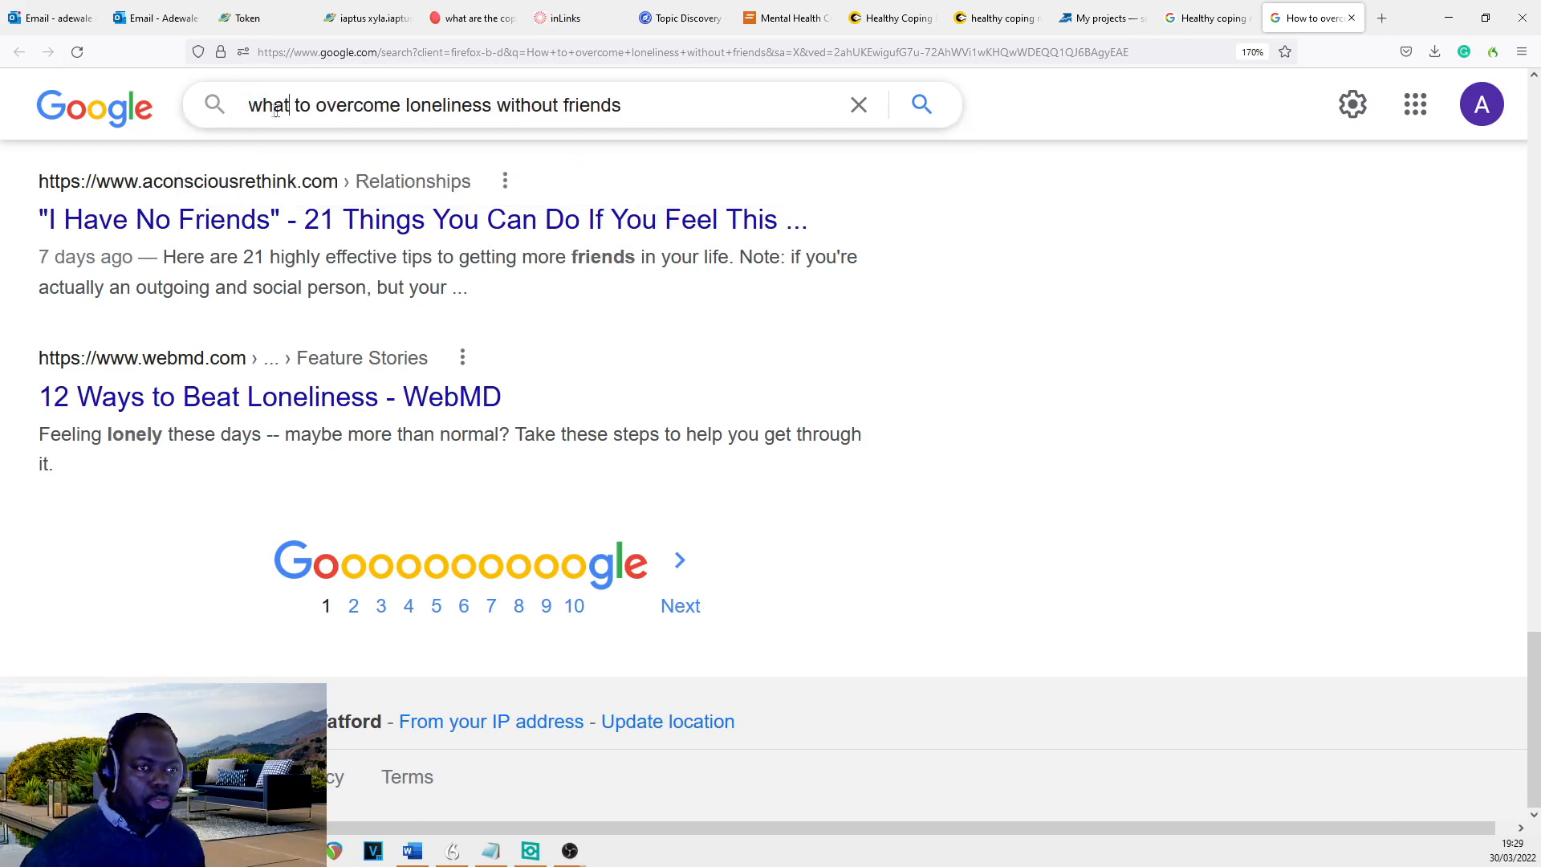
text(do to)
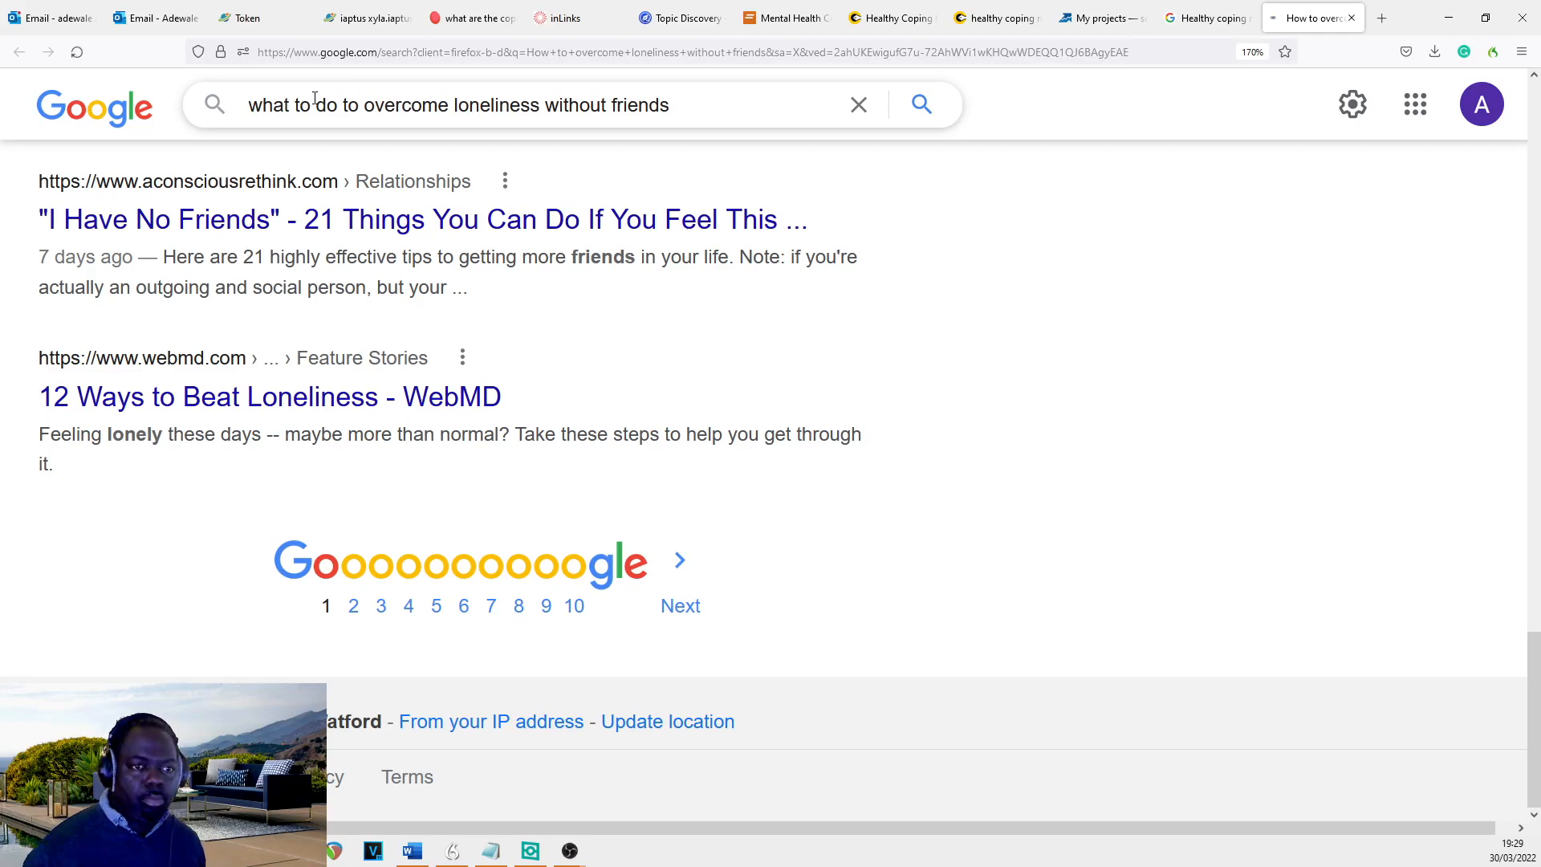
key(Return)
scroll(973, 378, down, 10)
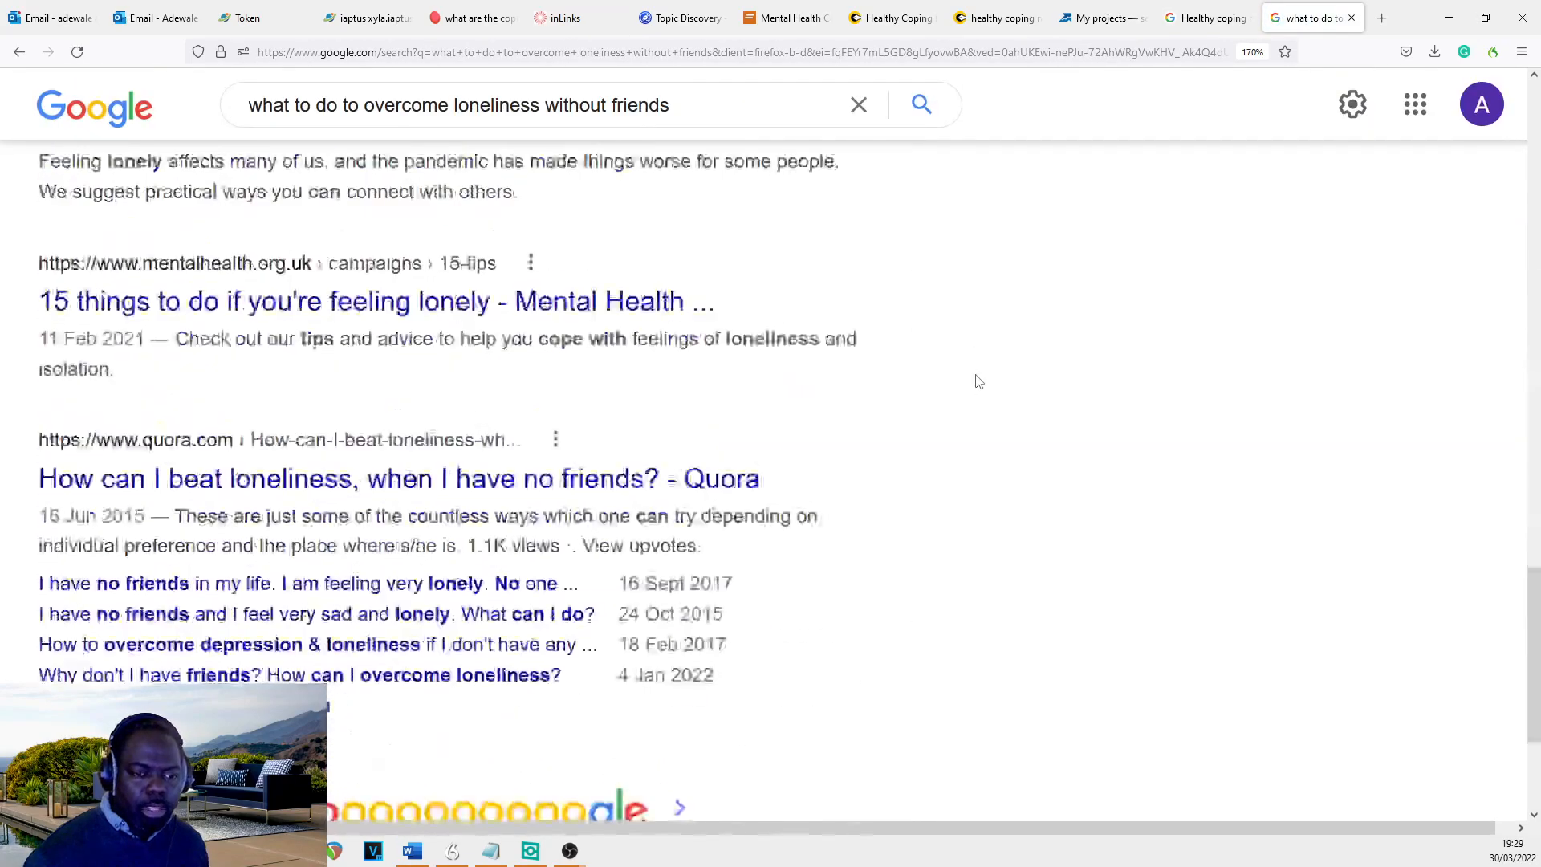
scroll(978, 379, up, 10)
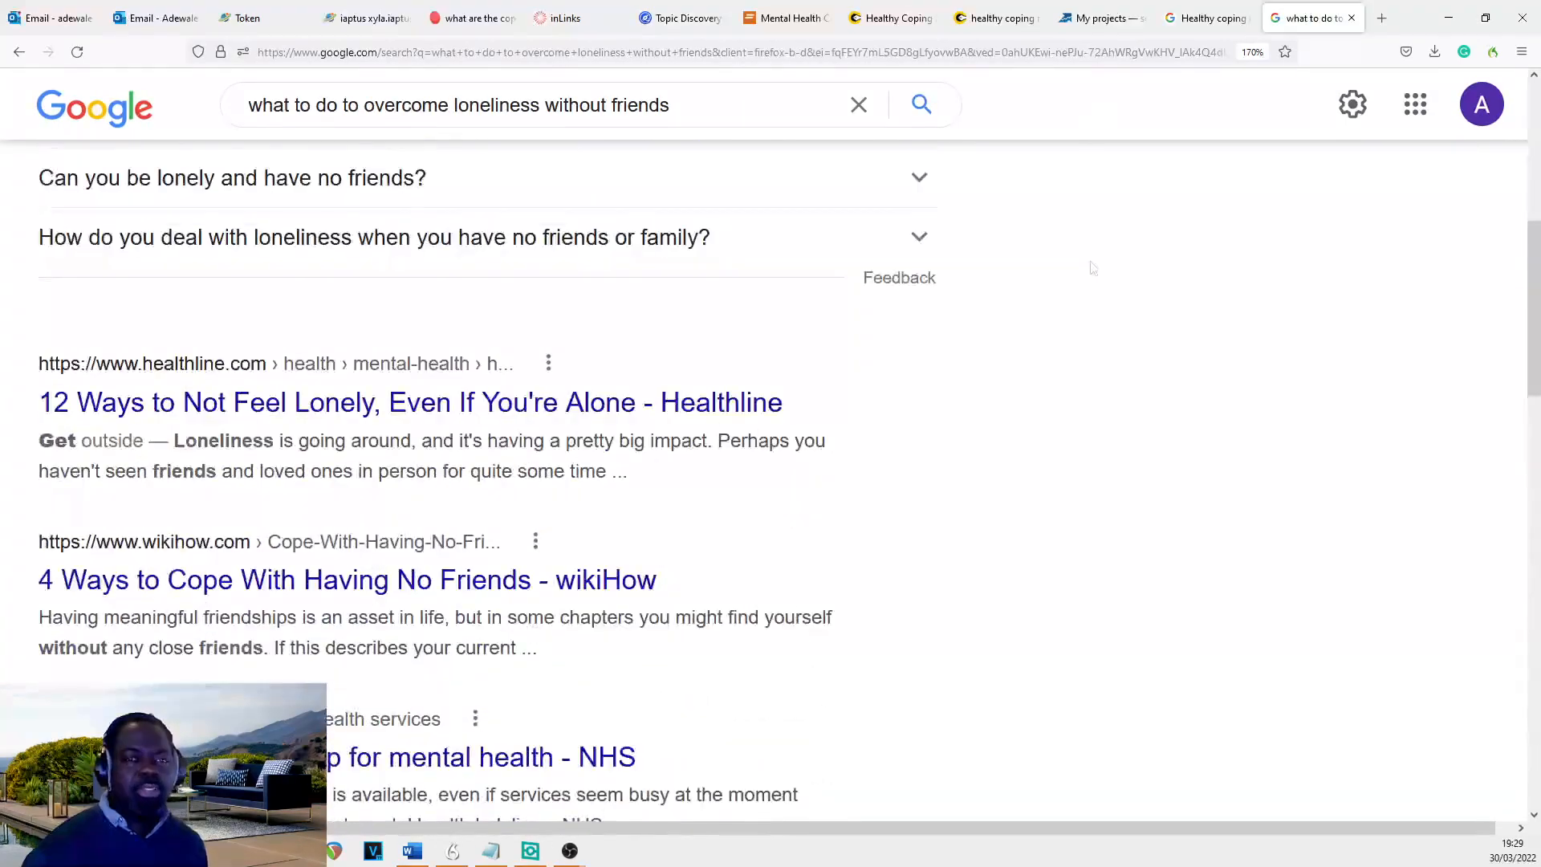
- Return to the "Healthy coping mechanism for loneliness" results and examine the related searches and search suggestions
click(1207, 24)
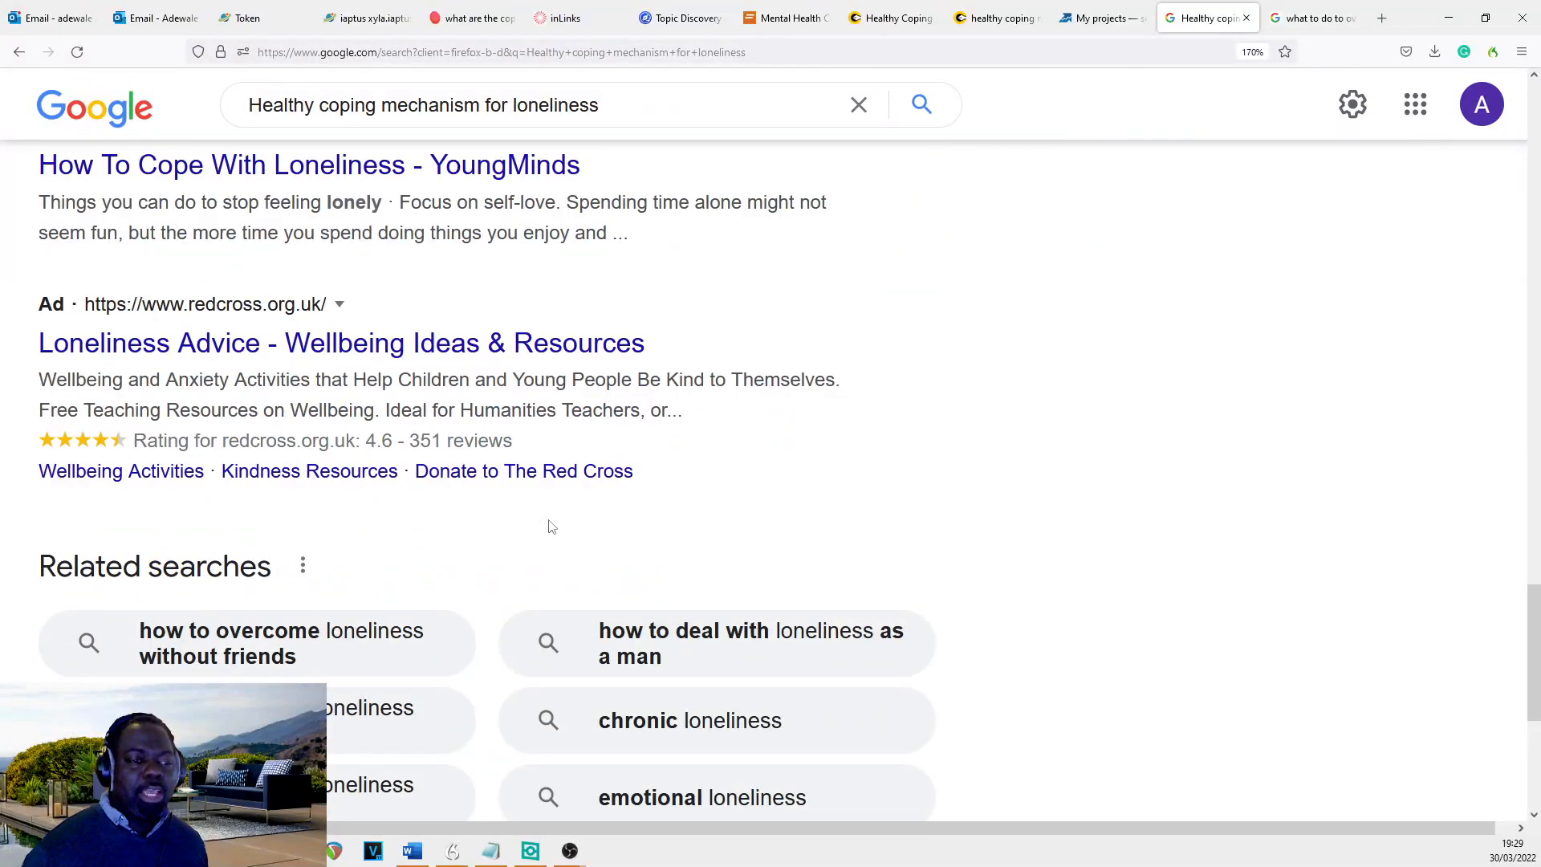
scroll(514, 642, down, 3)
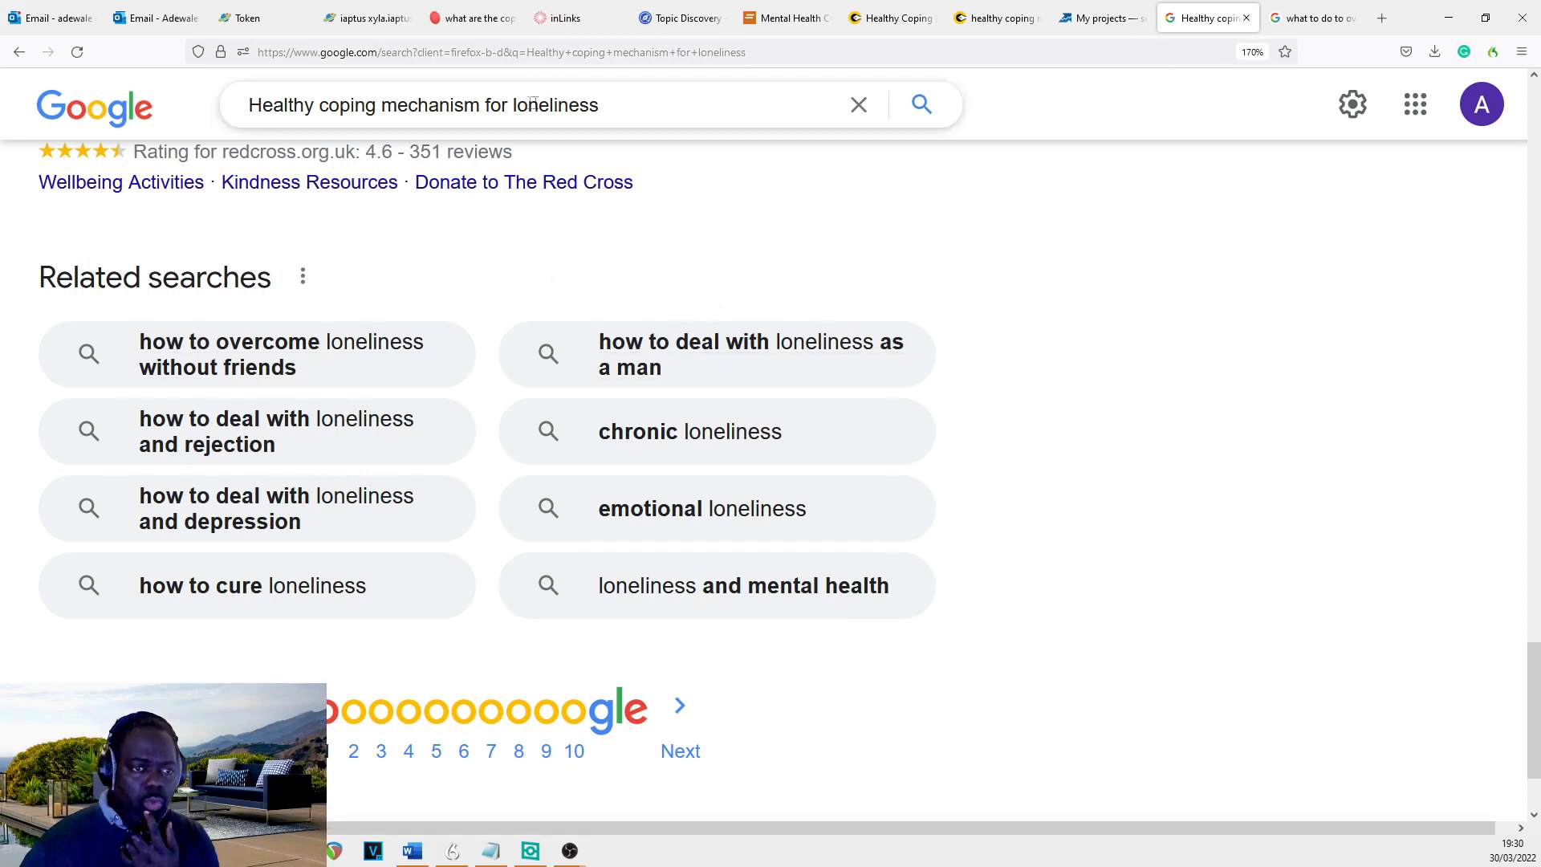
drag(664, 103, 246, 112)
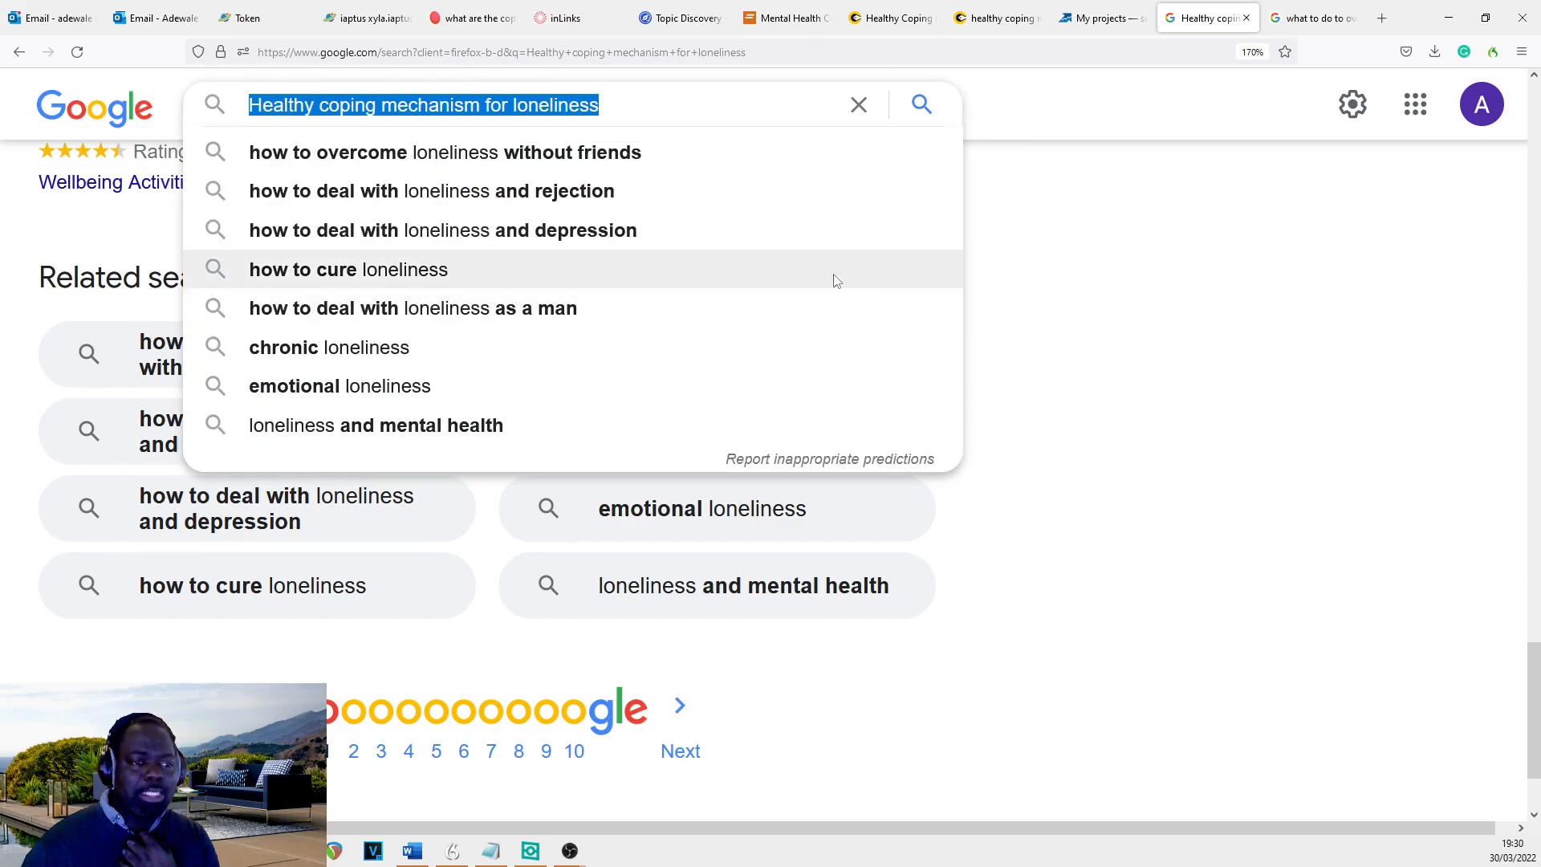
click(1201, 334)
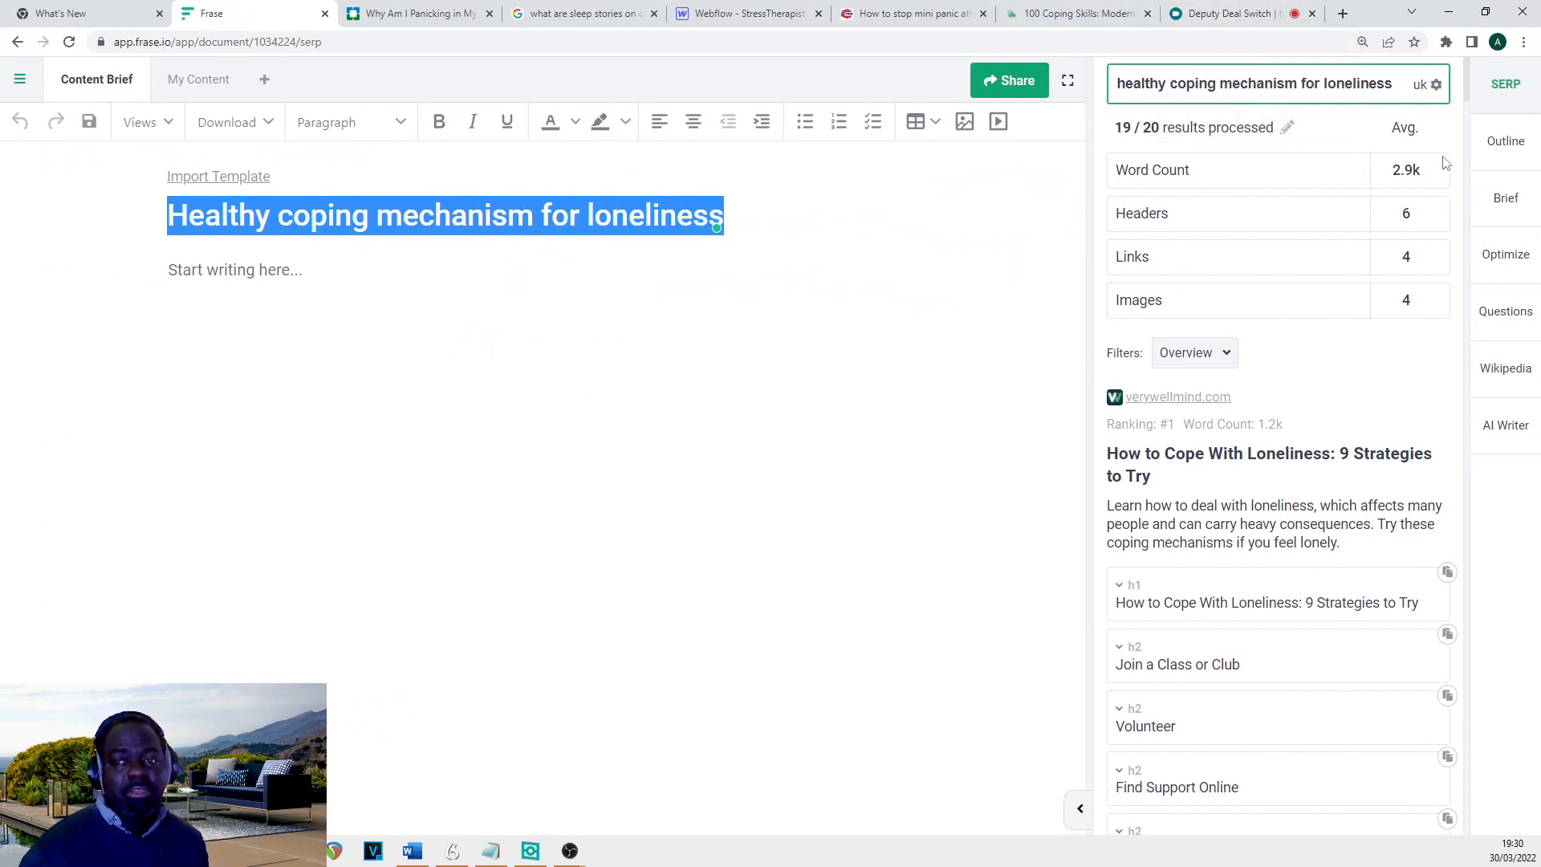
- Compose the Frase outline in SERP Explorer with selected headings from verywellmind.com, psychologicalhealthcare.com.au and counseling.northwestern.edu
click(1512, 151)
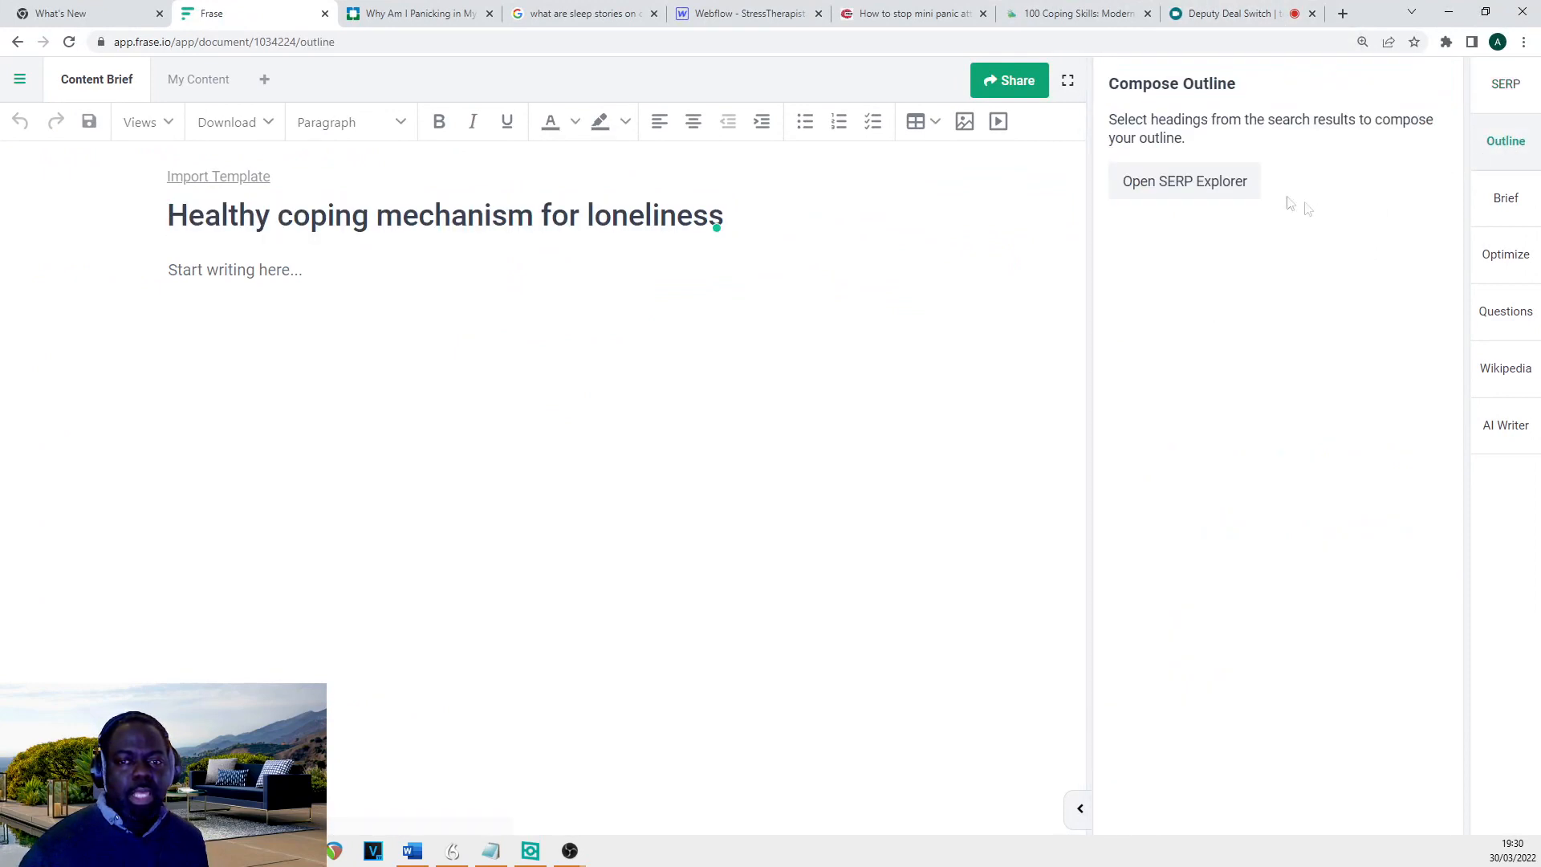
click(1183, 183)
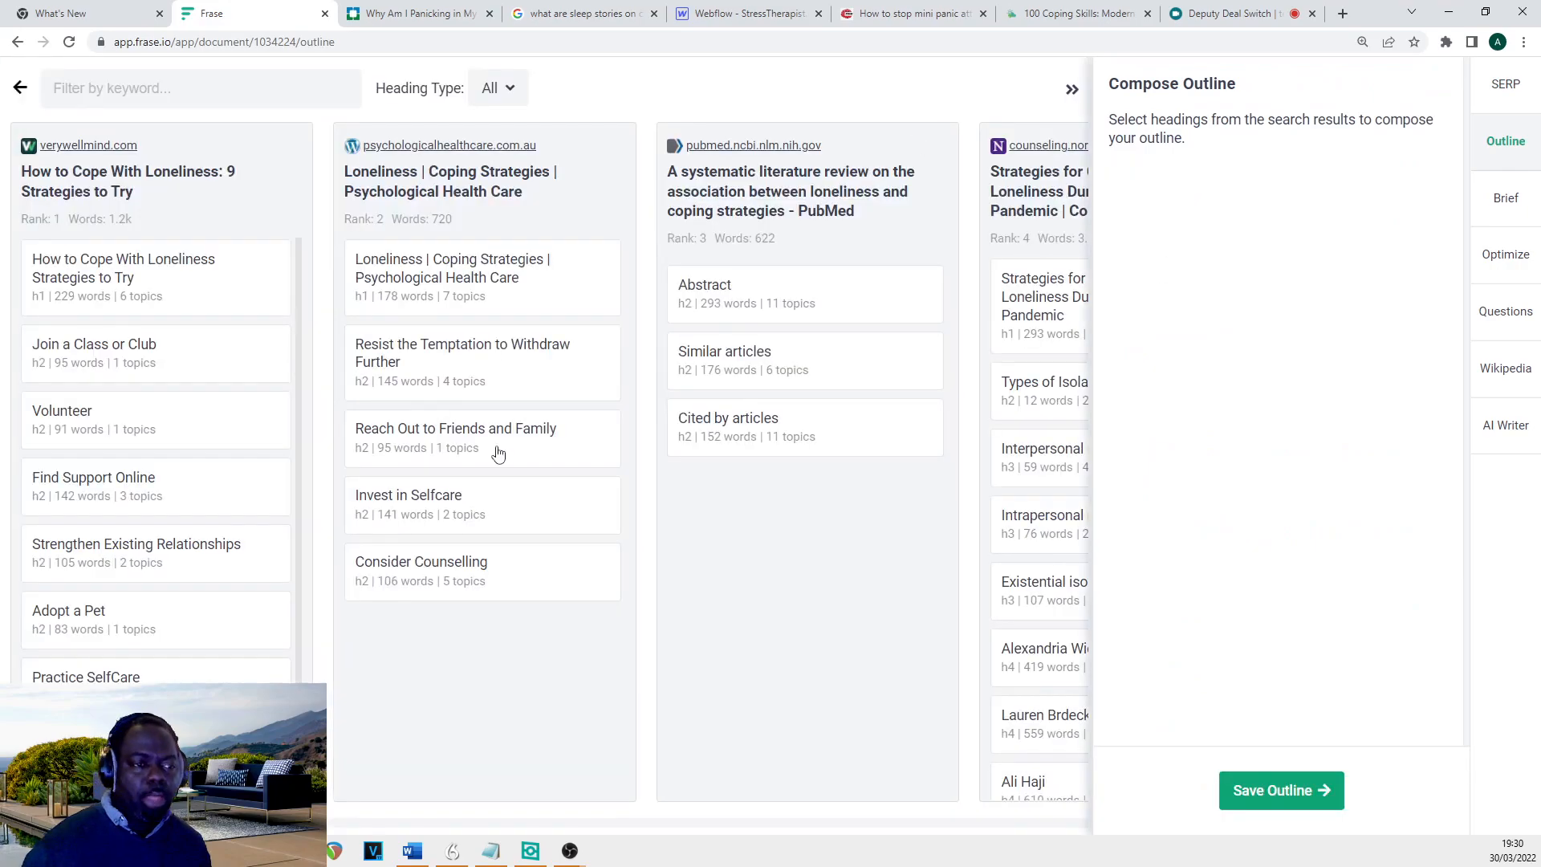
mouse_move(39, 823)
mouse_down()
mouse_move(323, 822)
mouse_move(32, 822)
mouse_up()
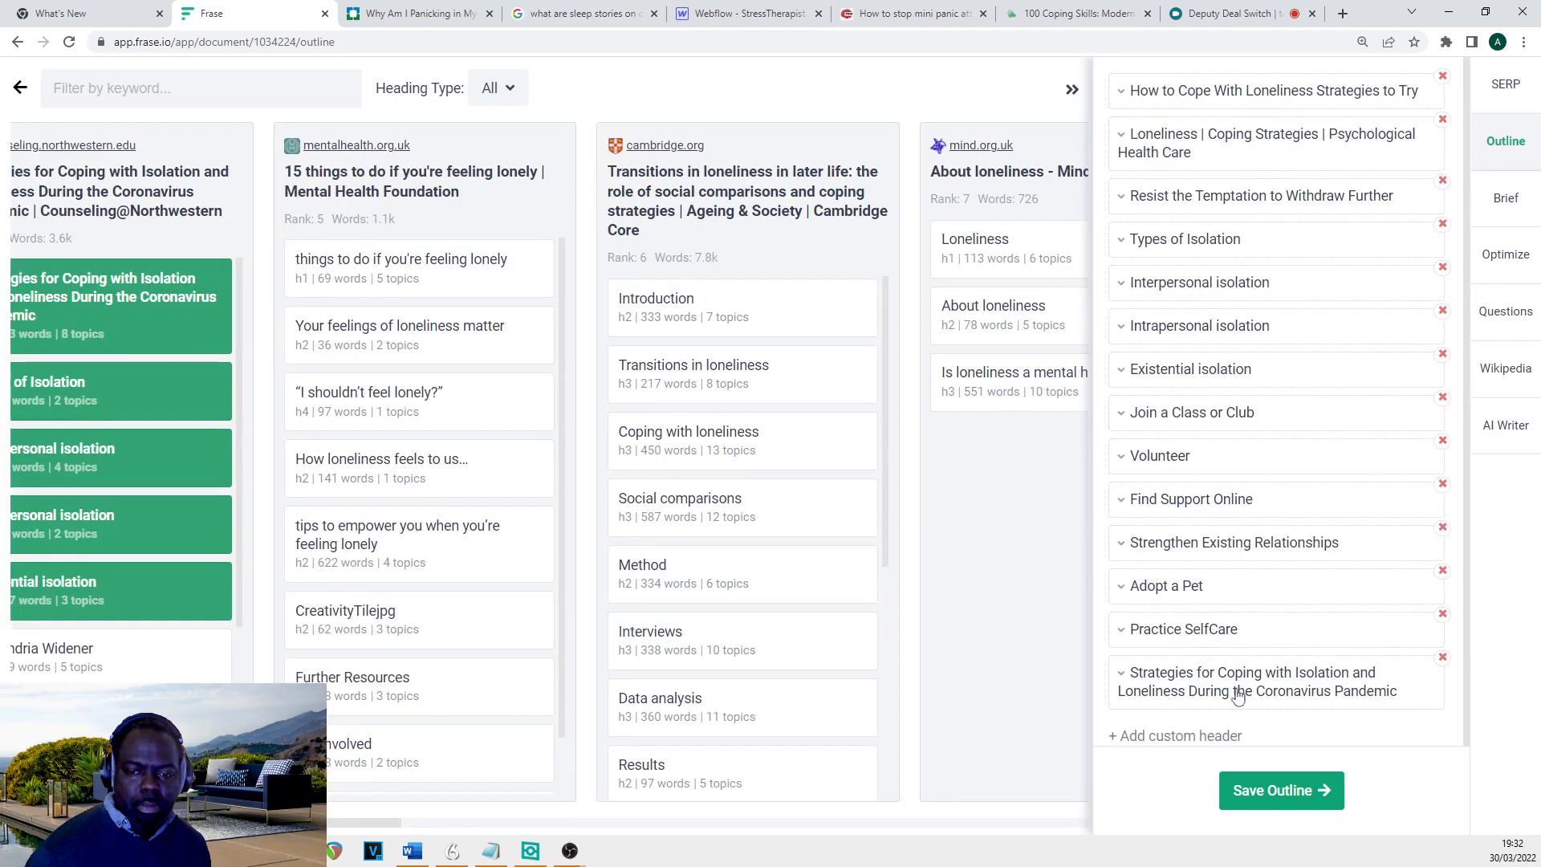
- Extend the outline with selected headings from mentalhealth.org.uk, cambridge.org, mind.org.uk and ncbi.nlm.nih.gov, and save it
scroll(1236, 690, down, 1)
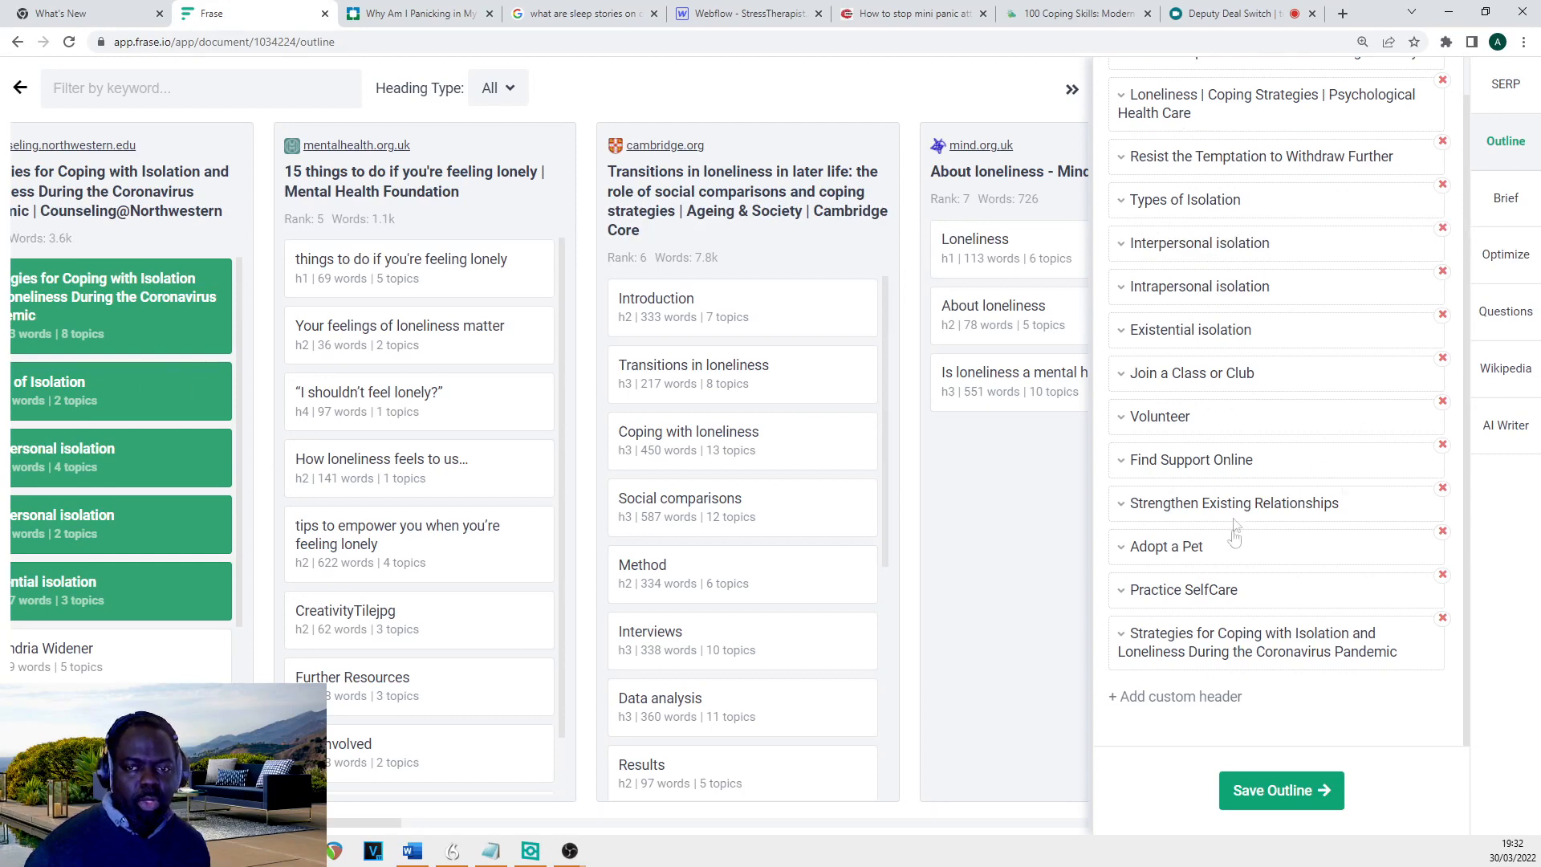
scroll(1228, 355, up, 1)
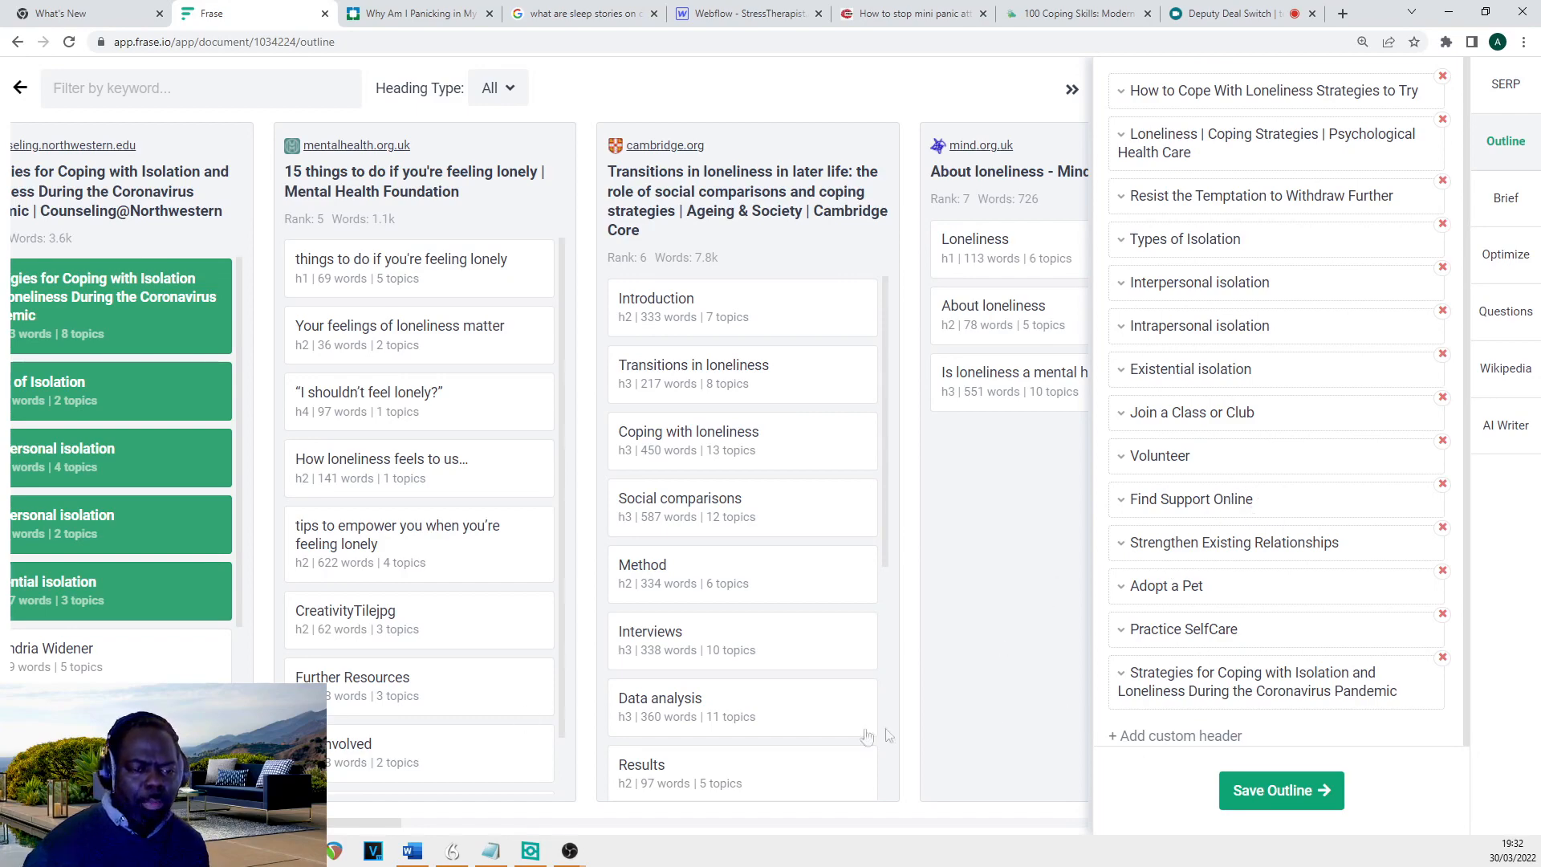
mouse_move(335, 827)
mouse_down()
mouse_move(12, 826)
mouse_move(616, 841)
mouse_move(377, 816)
mouse_move(497, 816)
mouse_move(265, 819)
mouse_move(334, 822)
mouse_up()
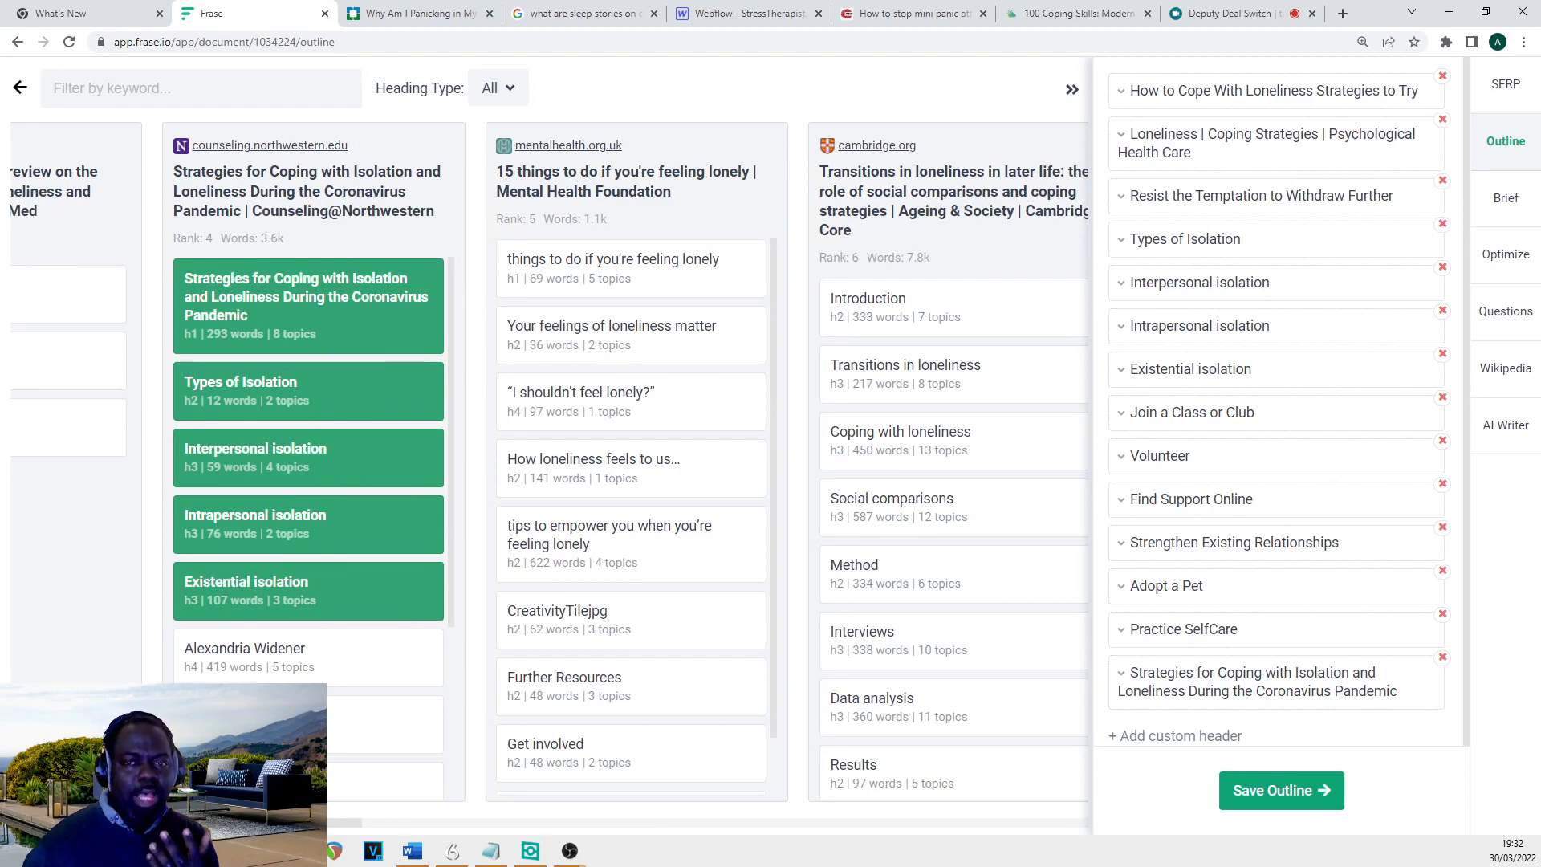
scroll(393, 785, left, 3)
scroll(393, 785, right, 10)
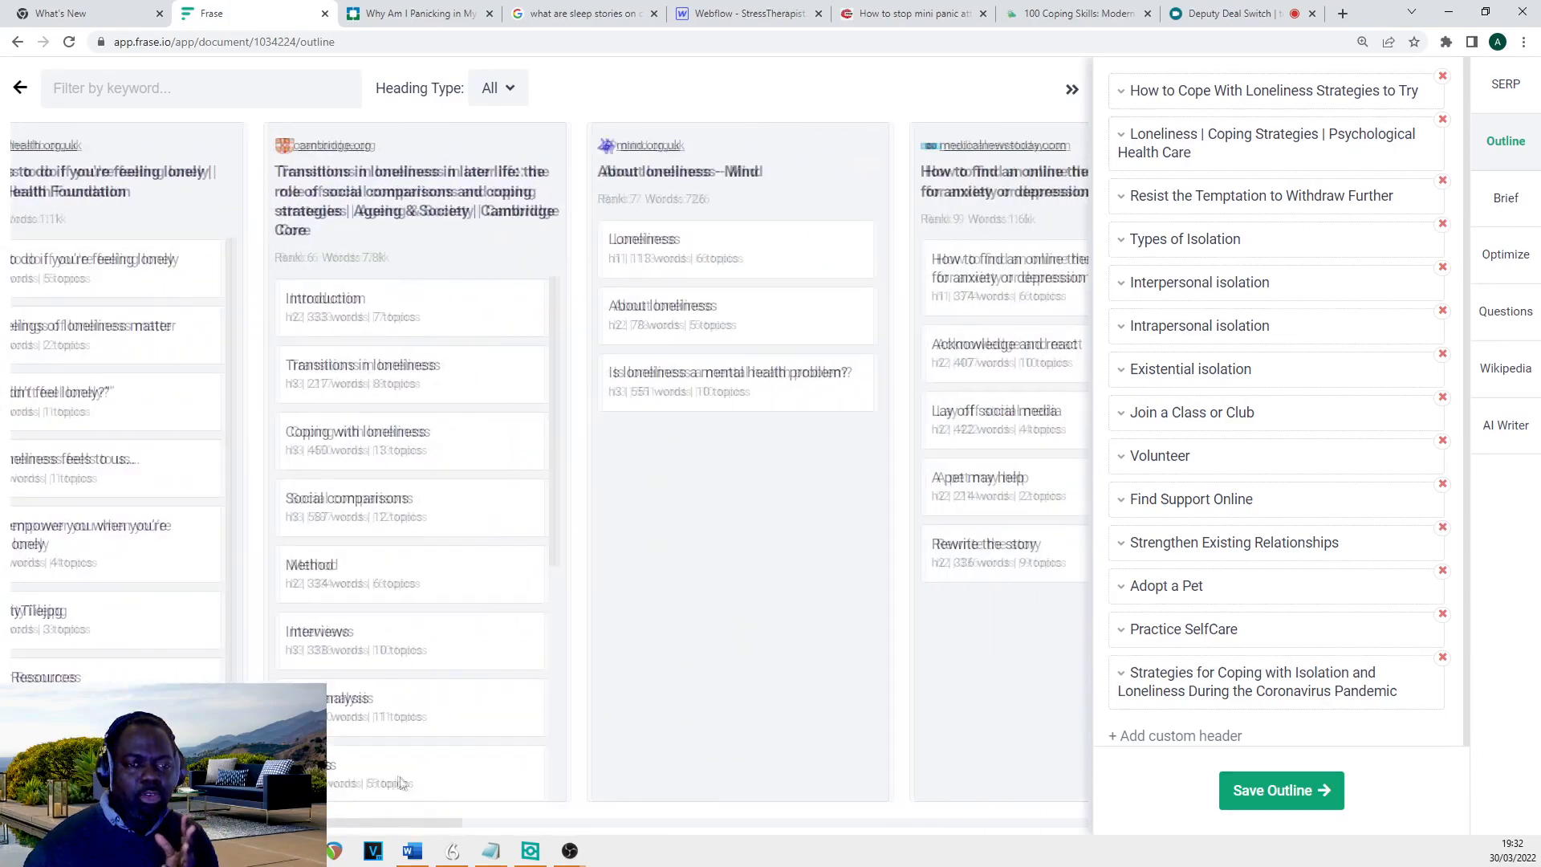
scroll(393, 784, left, 5)
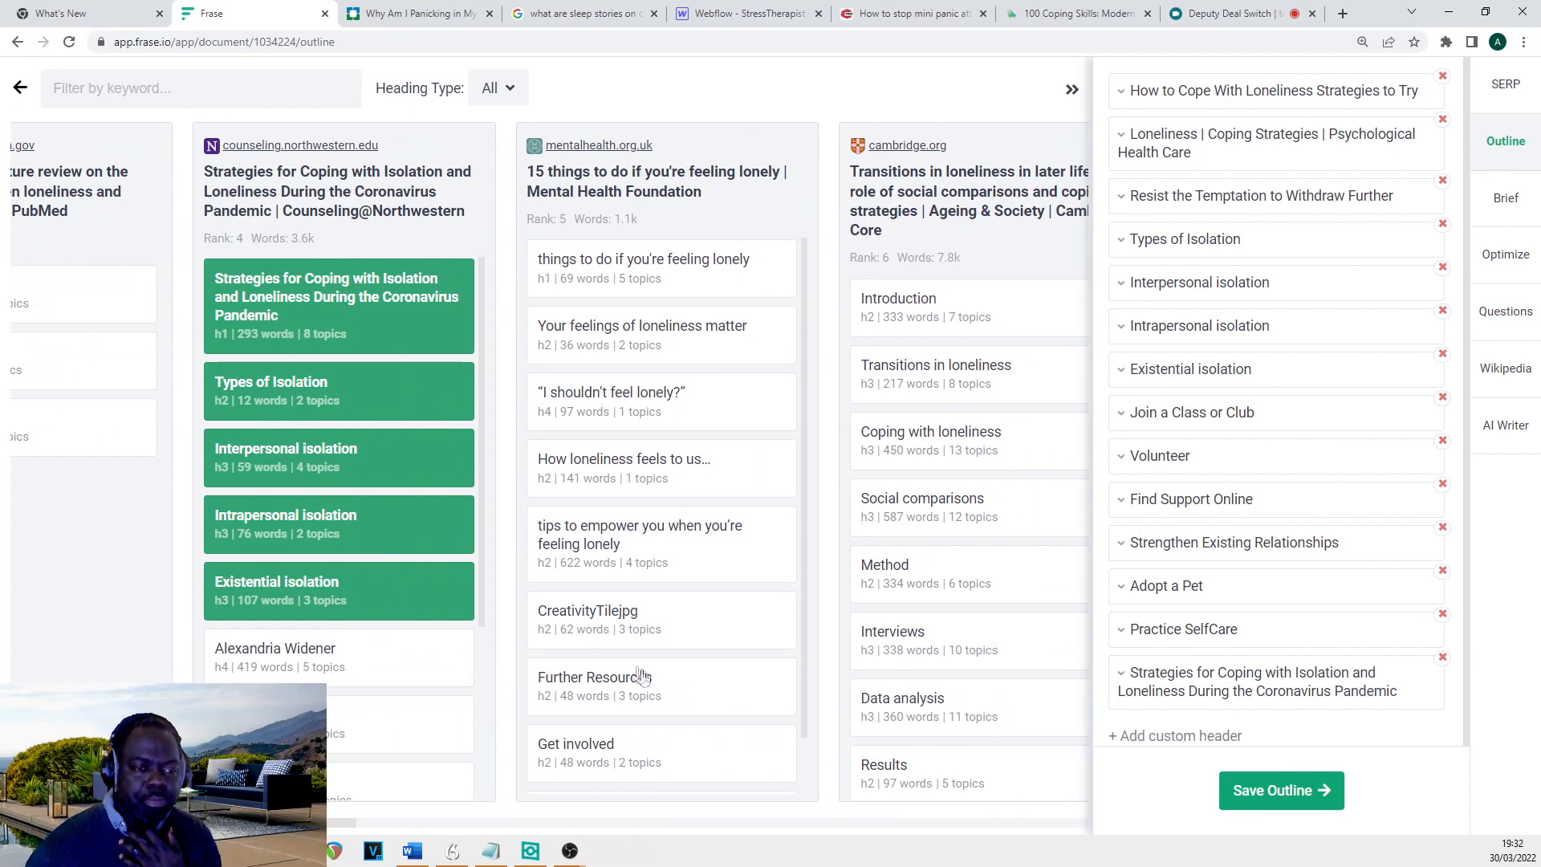
drag(469, 833, 488, 835)
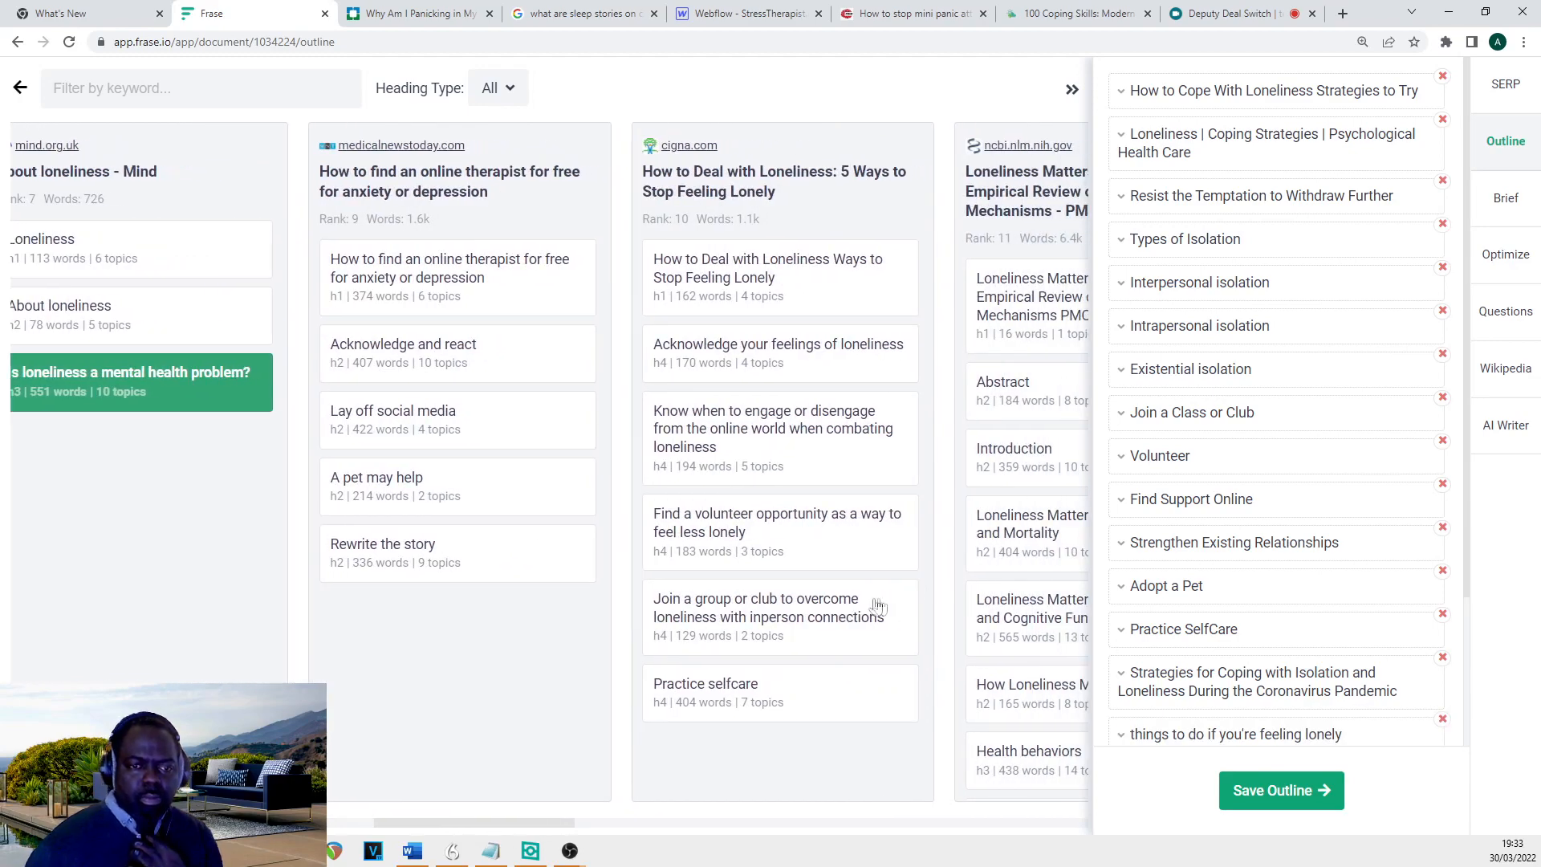
drag(525, 822, 550, 822)
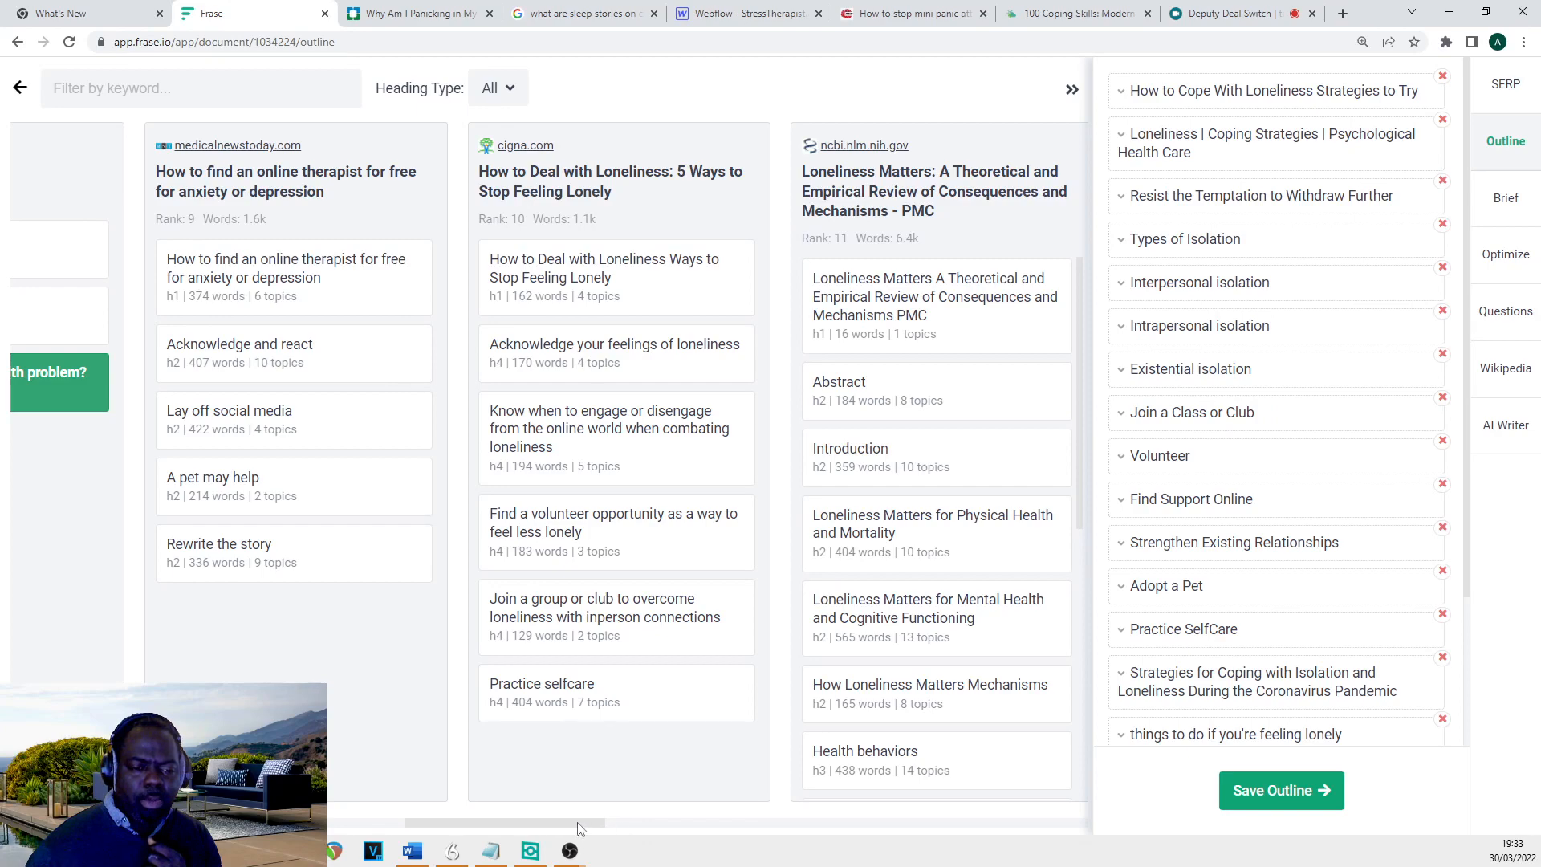
drag(581, 824, 600, 827)
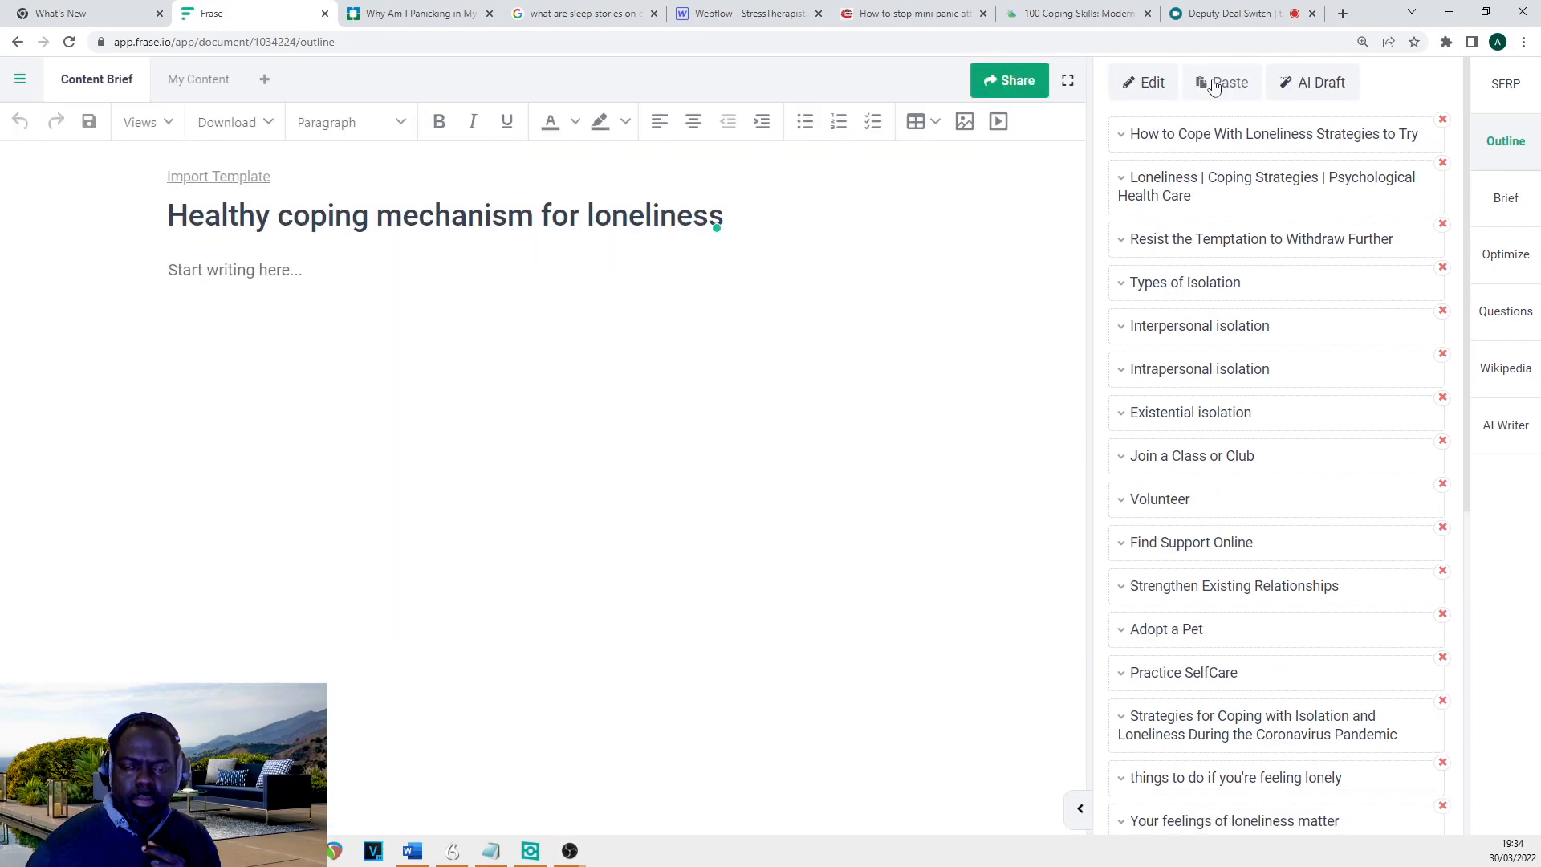
- Paste the saved outline into the content brief and display its Optimize topic suggestions
click(1214, 88)
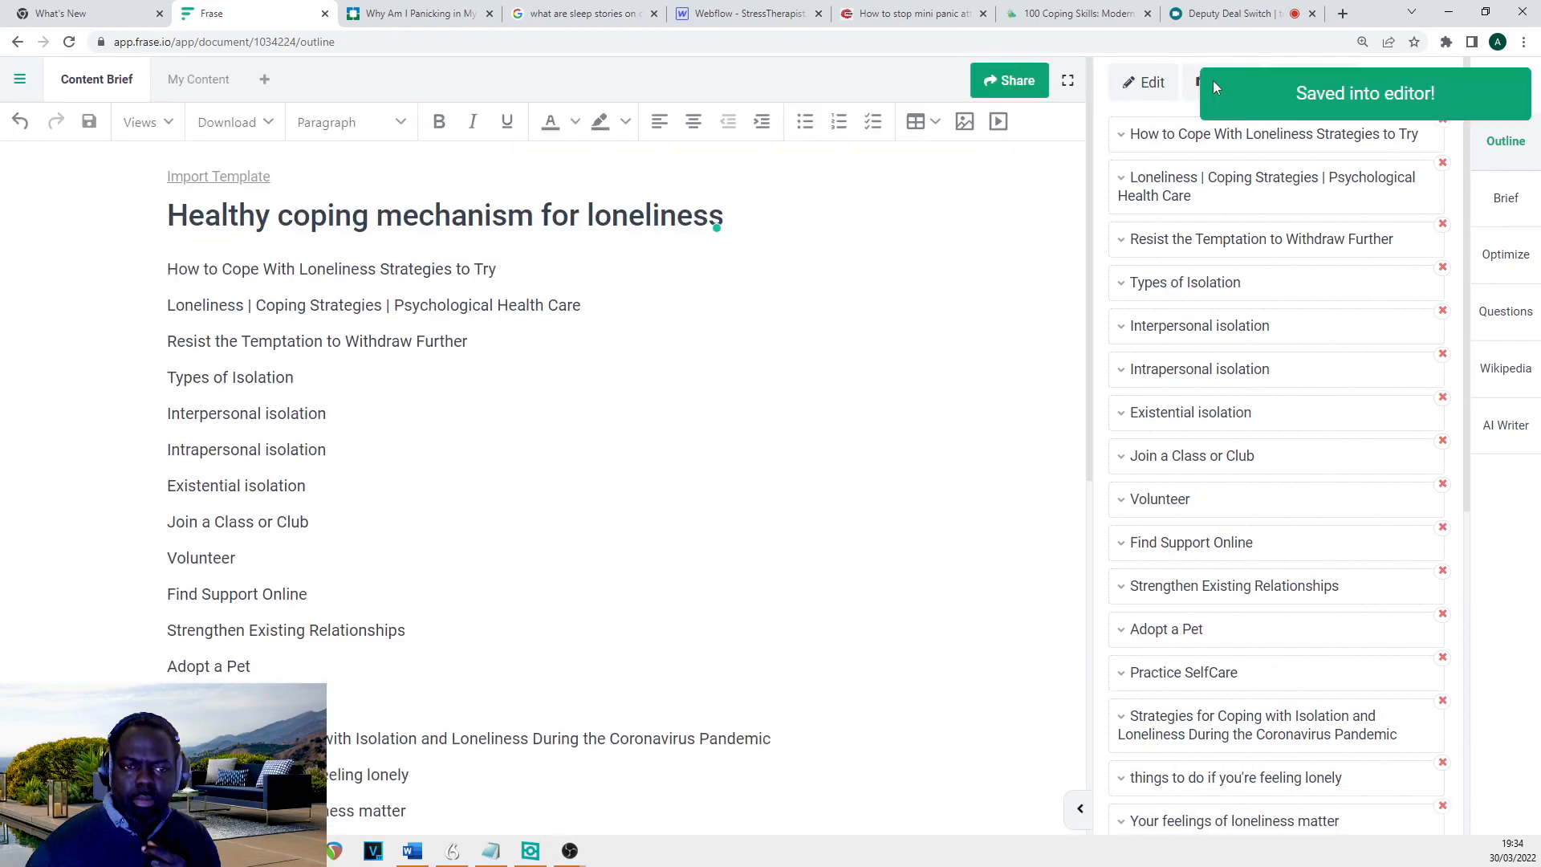
scroll(873, 293, down, 7)
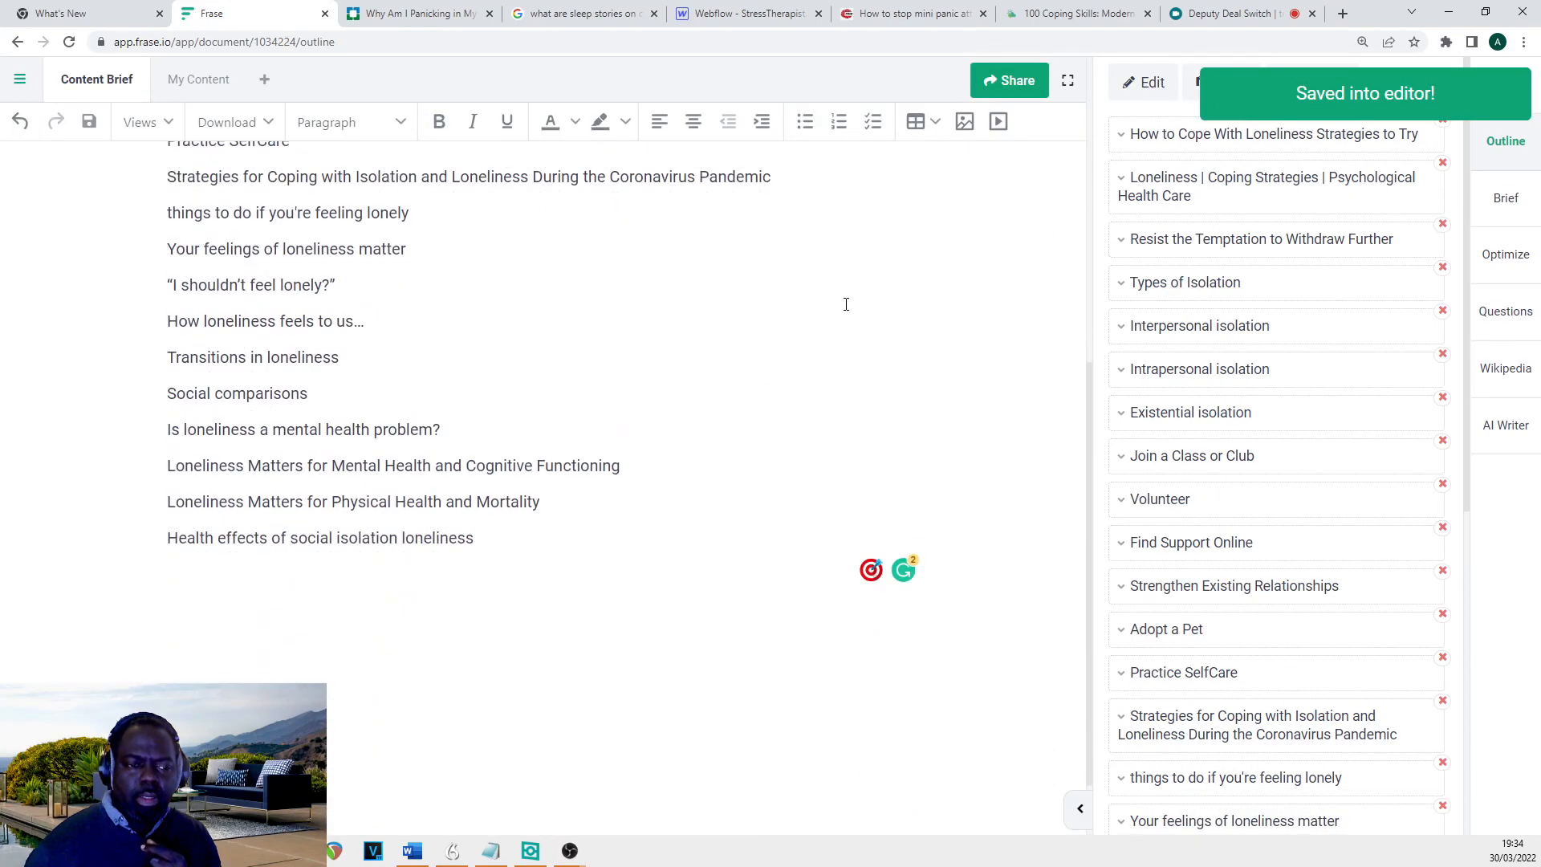
scroll(839, 297, up, 7)
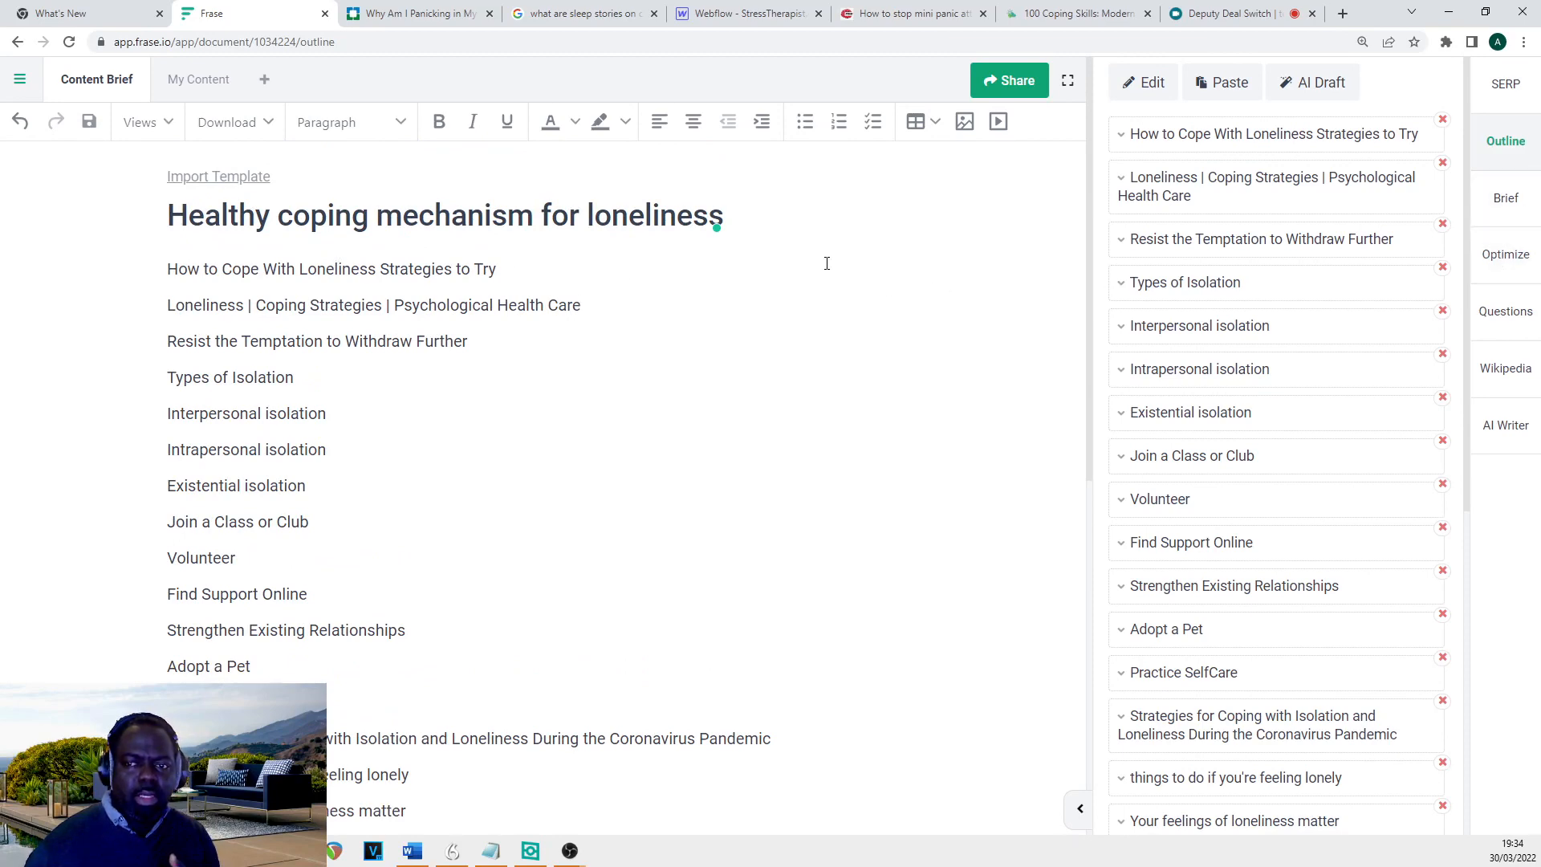
click(1519, 261)
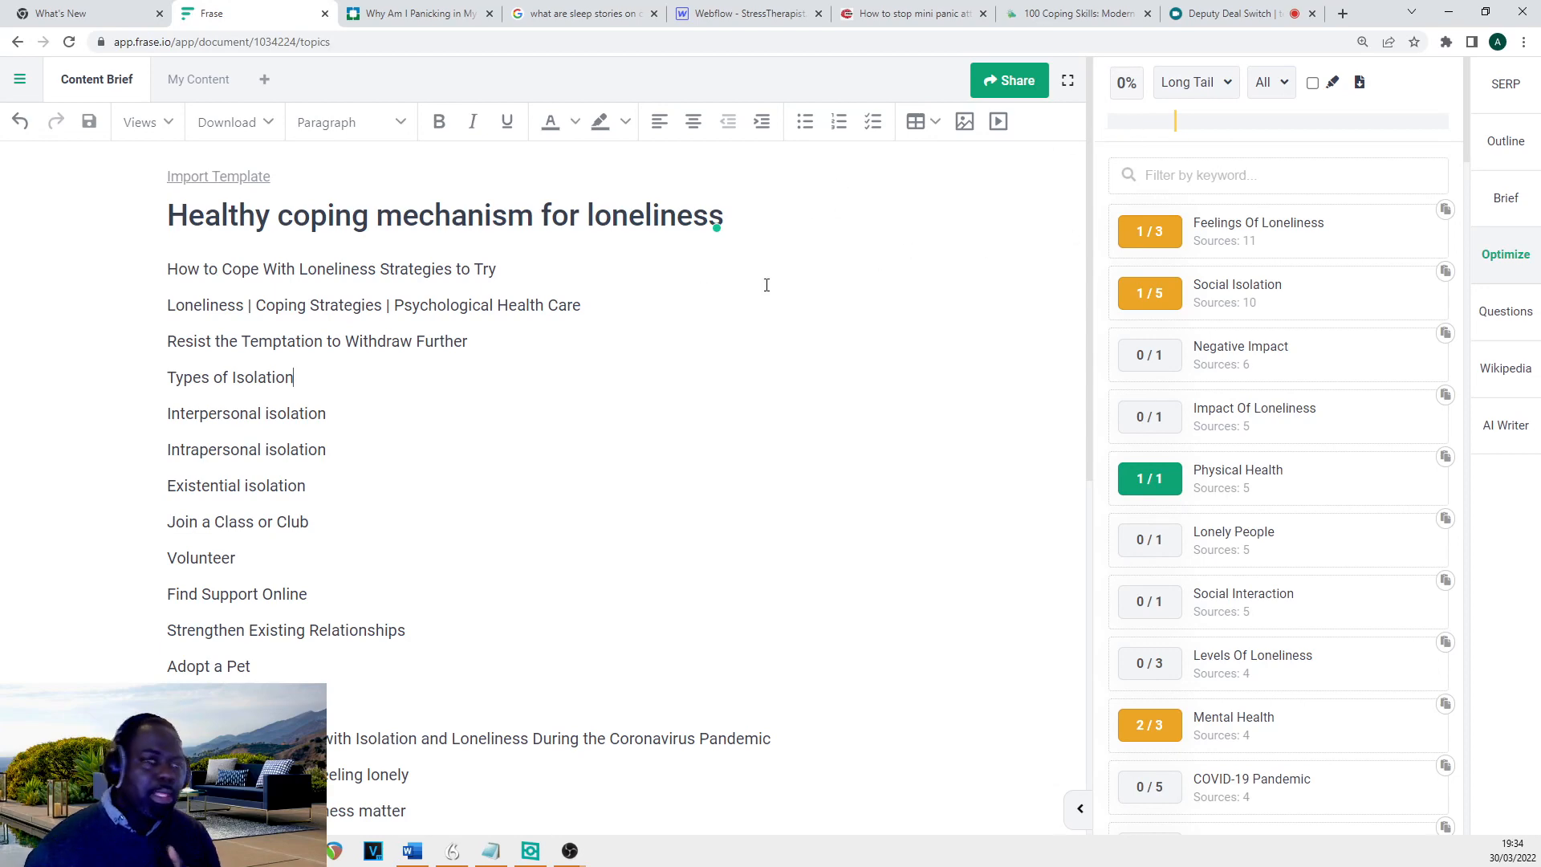
- Copy all the outline headings from Frase into the ClosersCopy article above "how to overcome loneliness without friends", followed by a blank line
scroll(367, 388, down, 7)
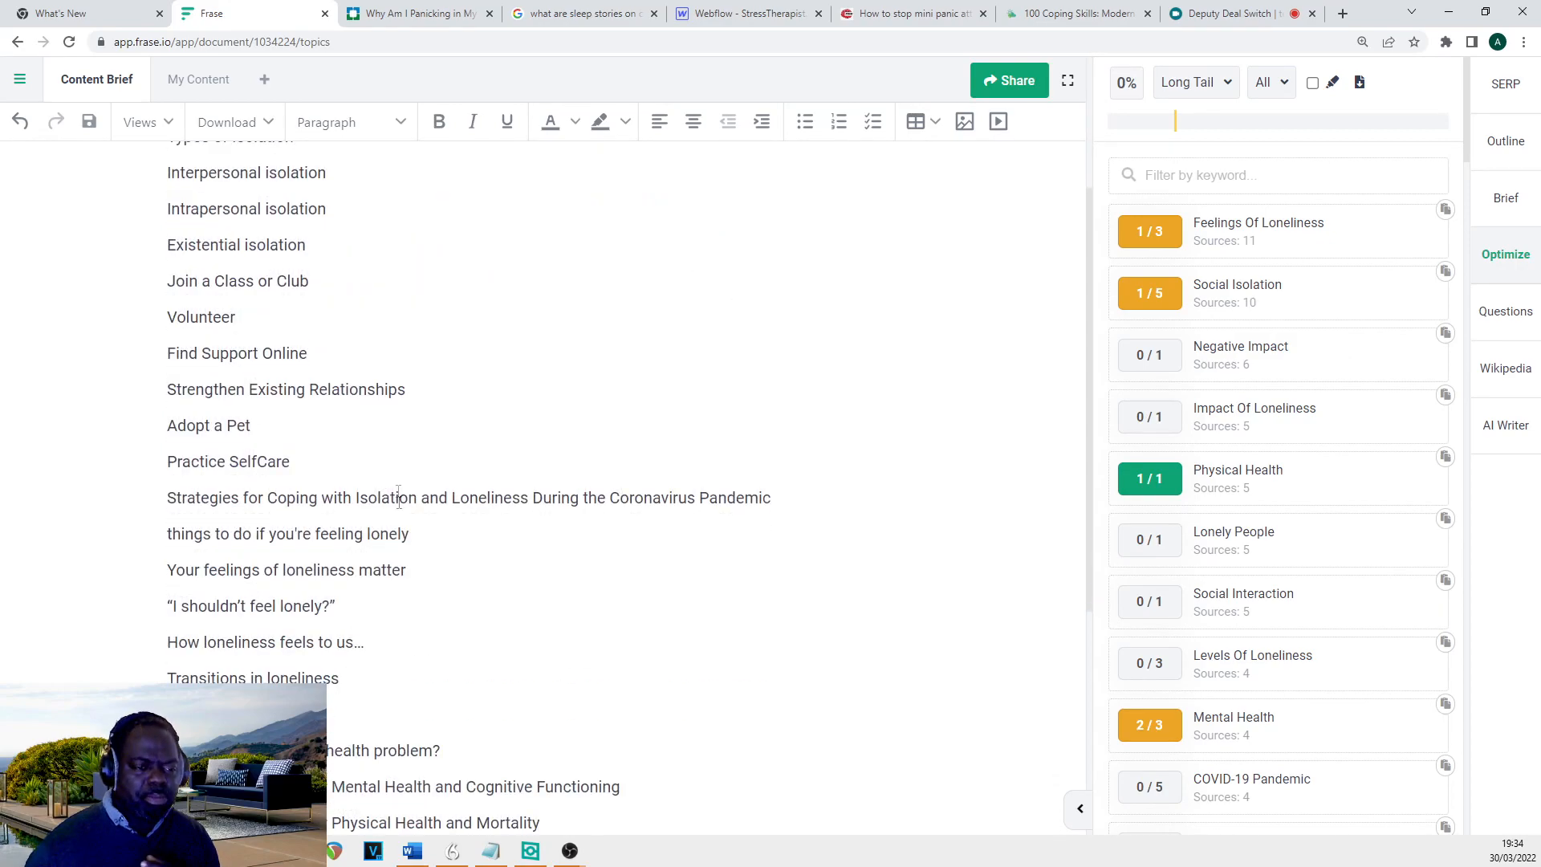
drag(614, 567, 415, 86)
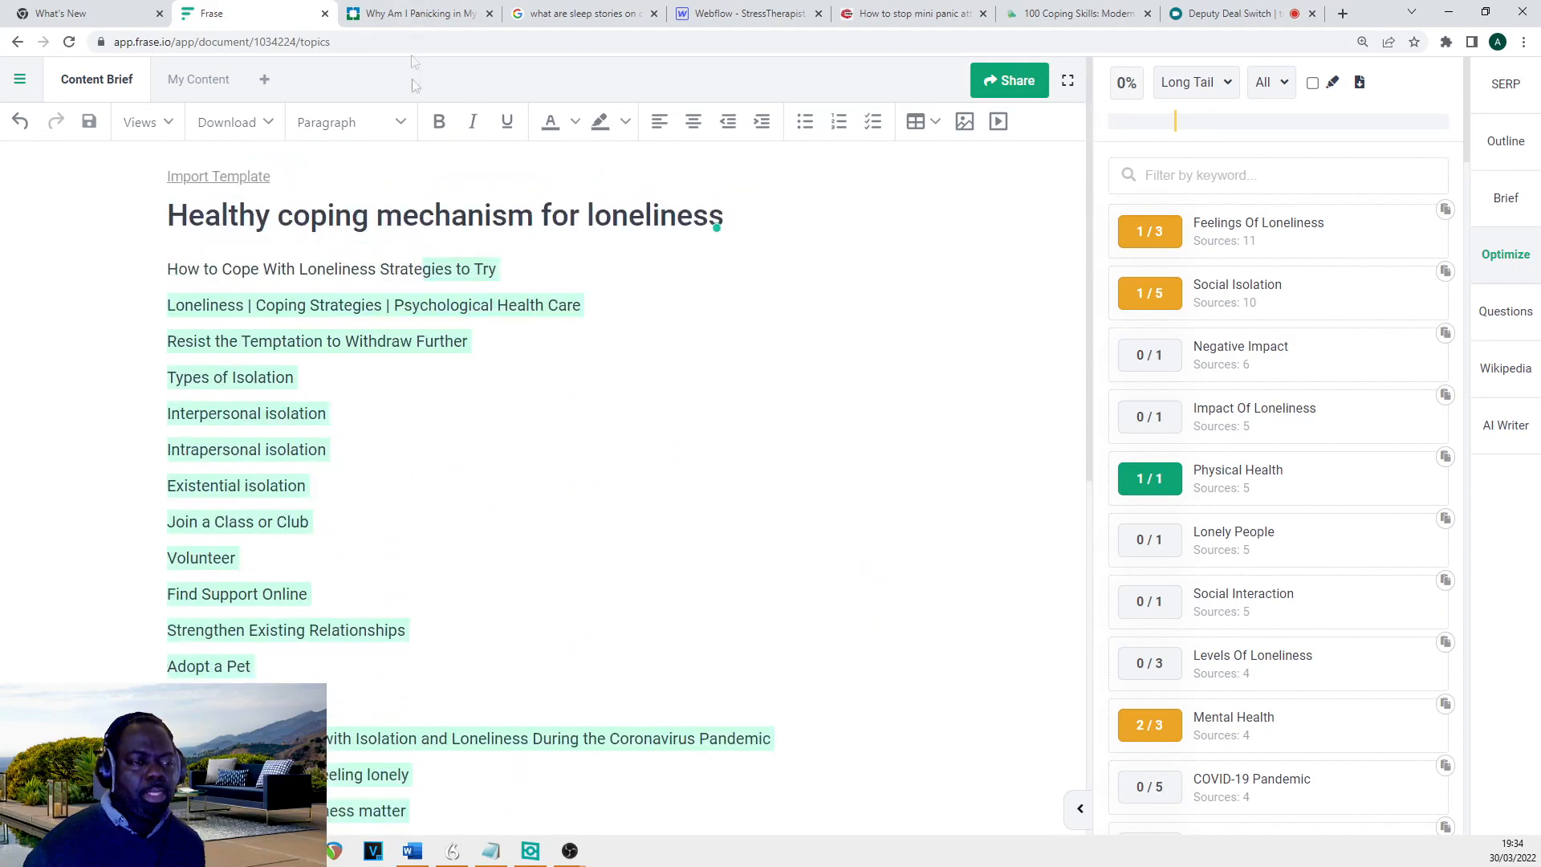
drag(174, 265, 169, 268)
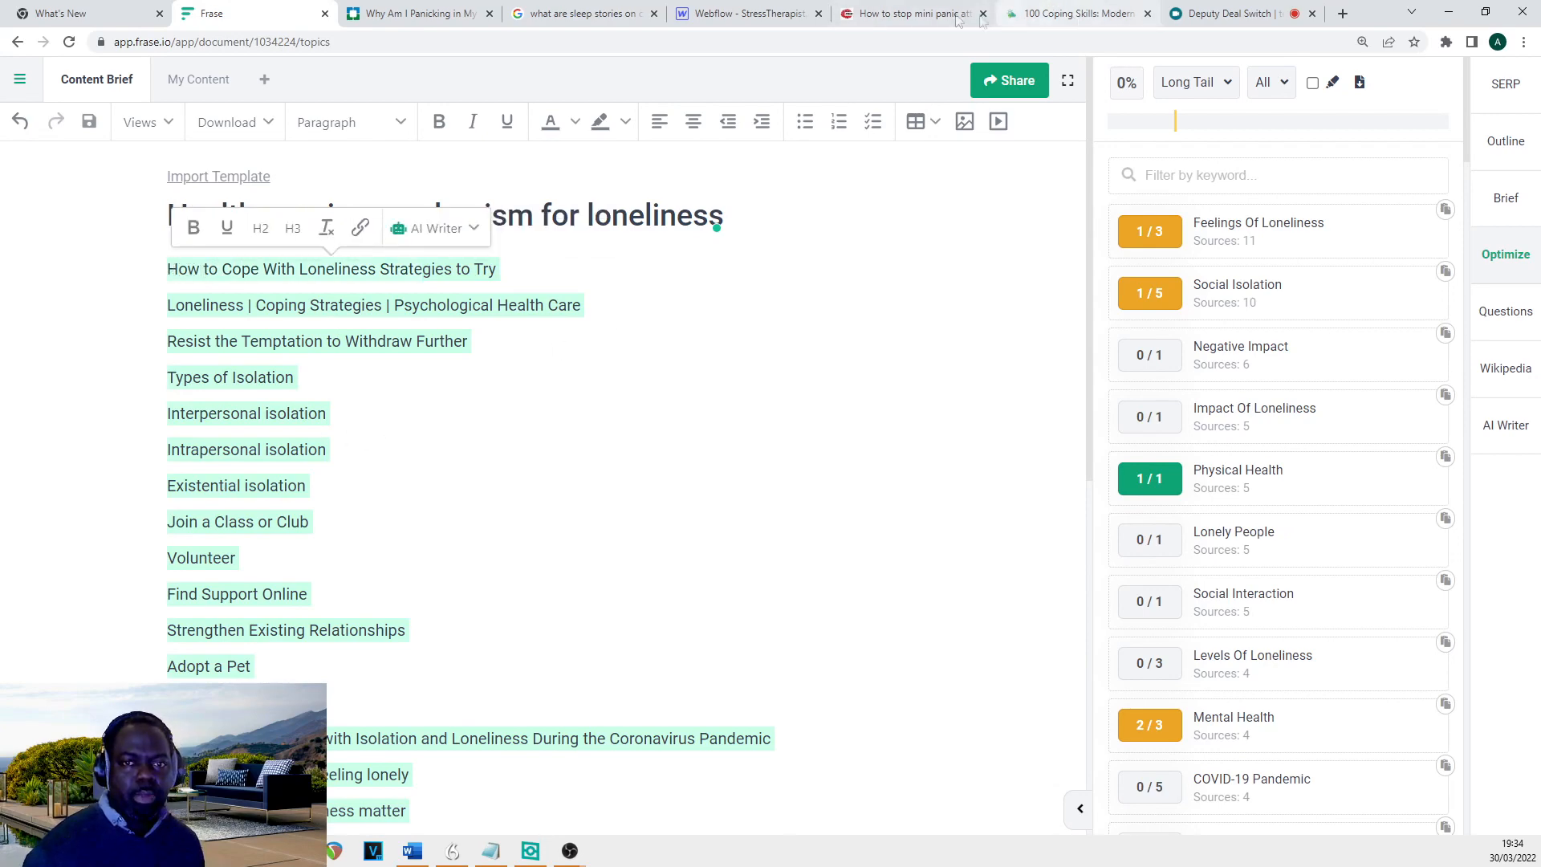
click(1449, 12)
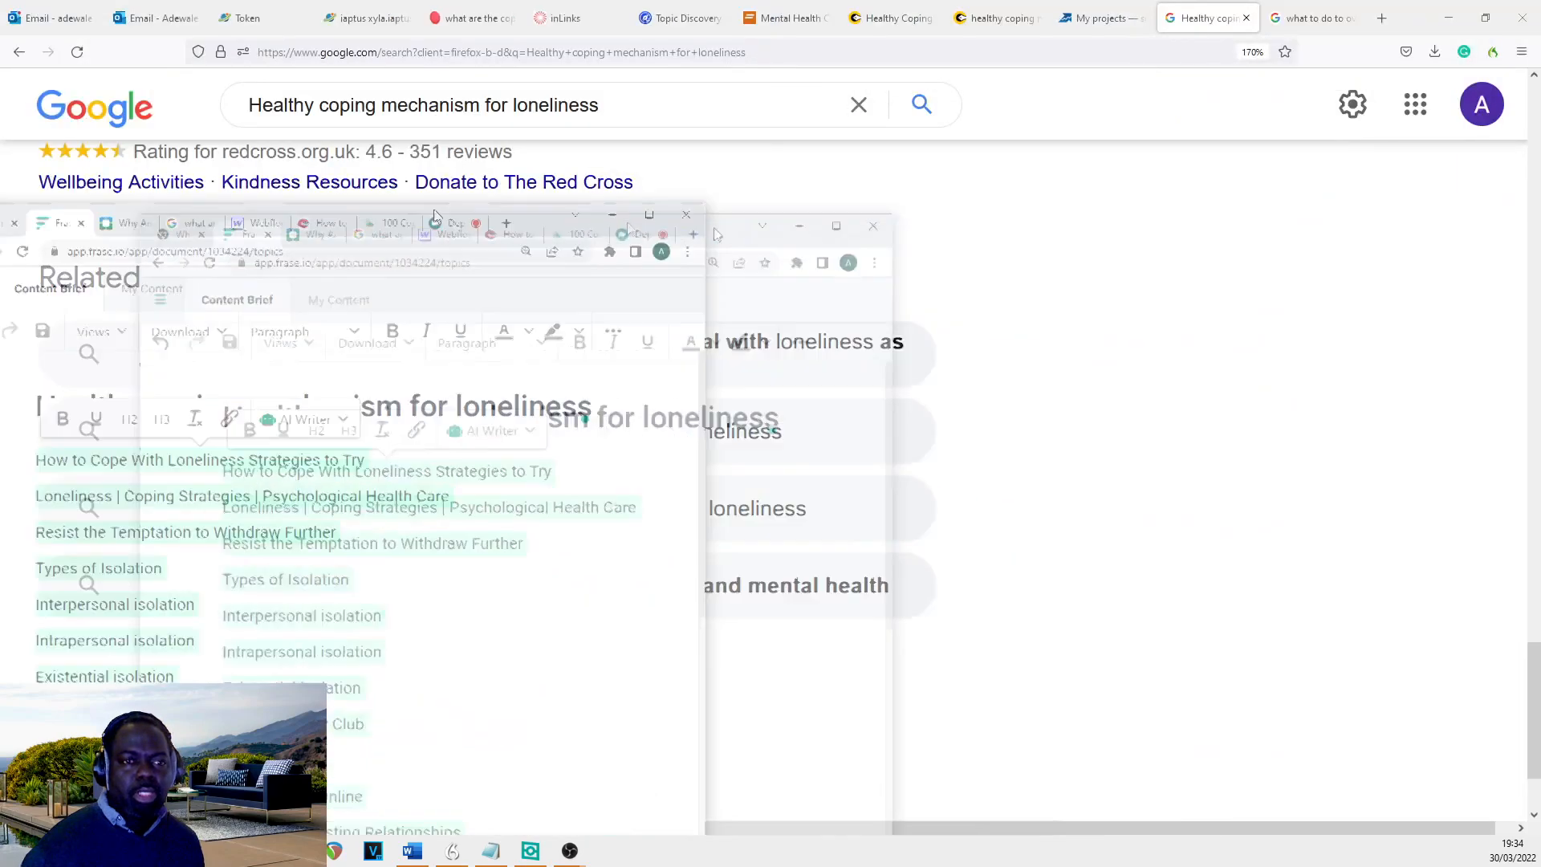
click(1005, 26)
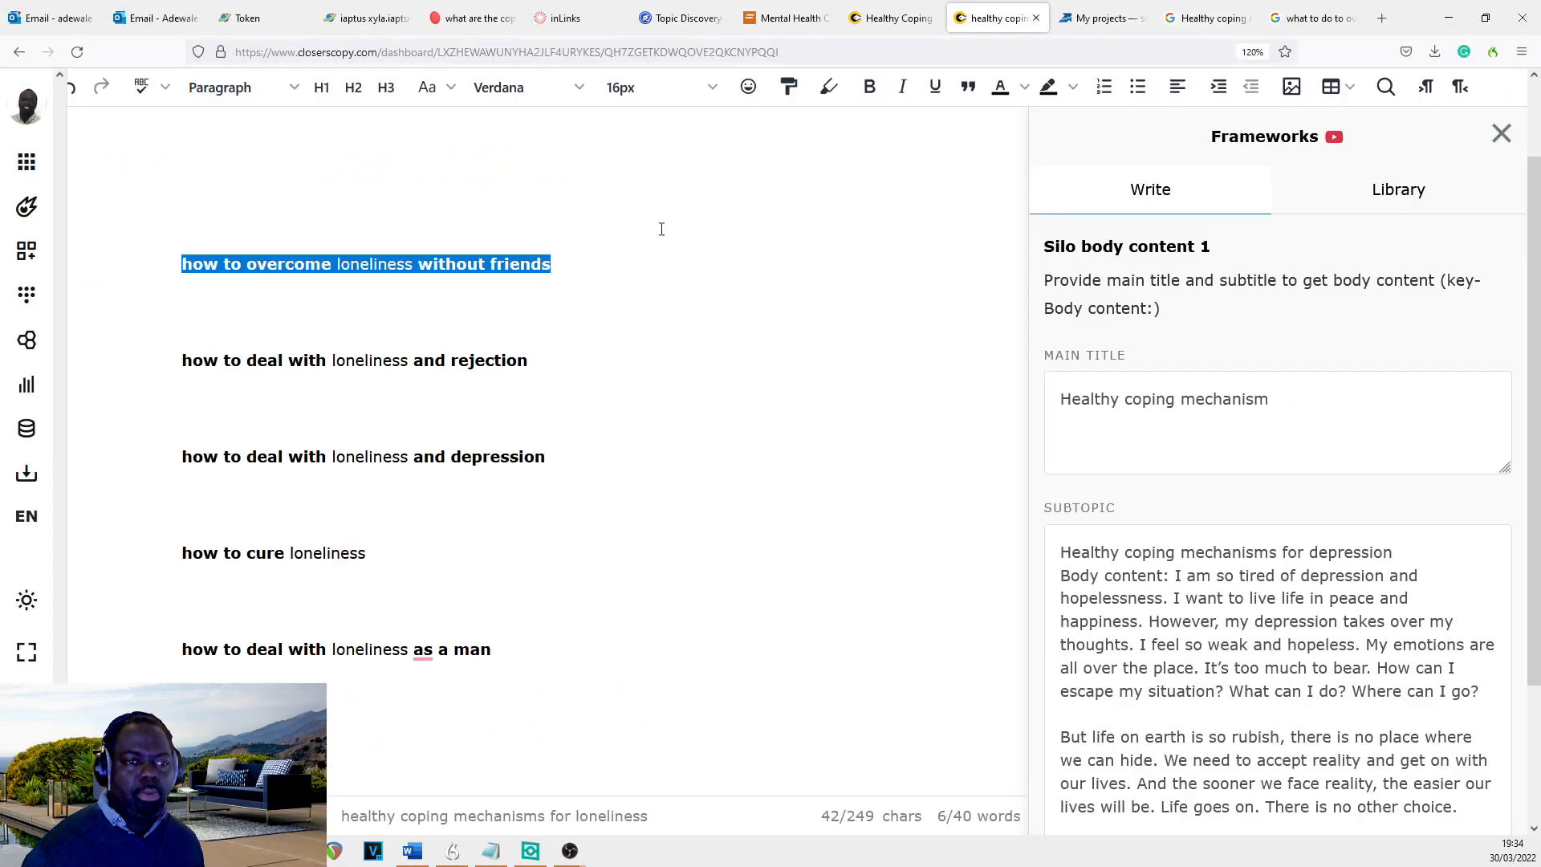
click(583, 269)
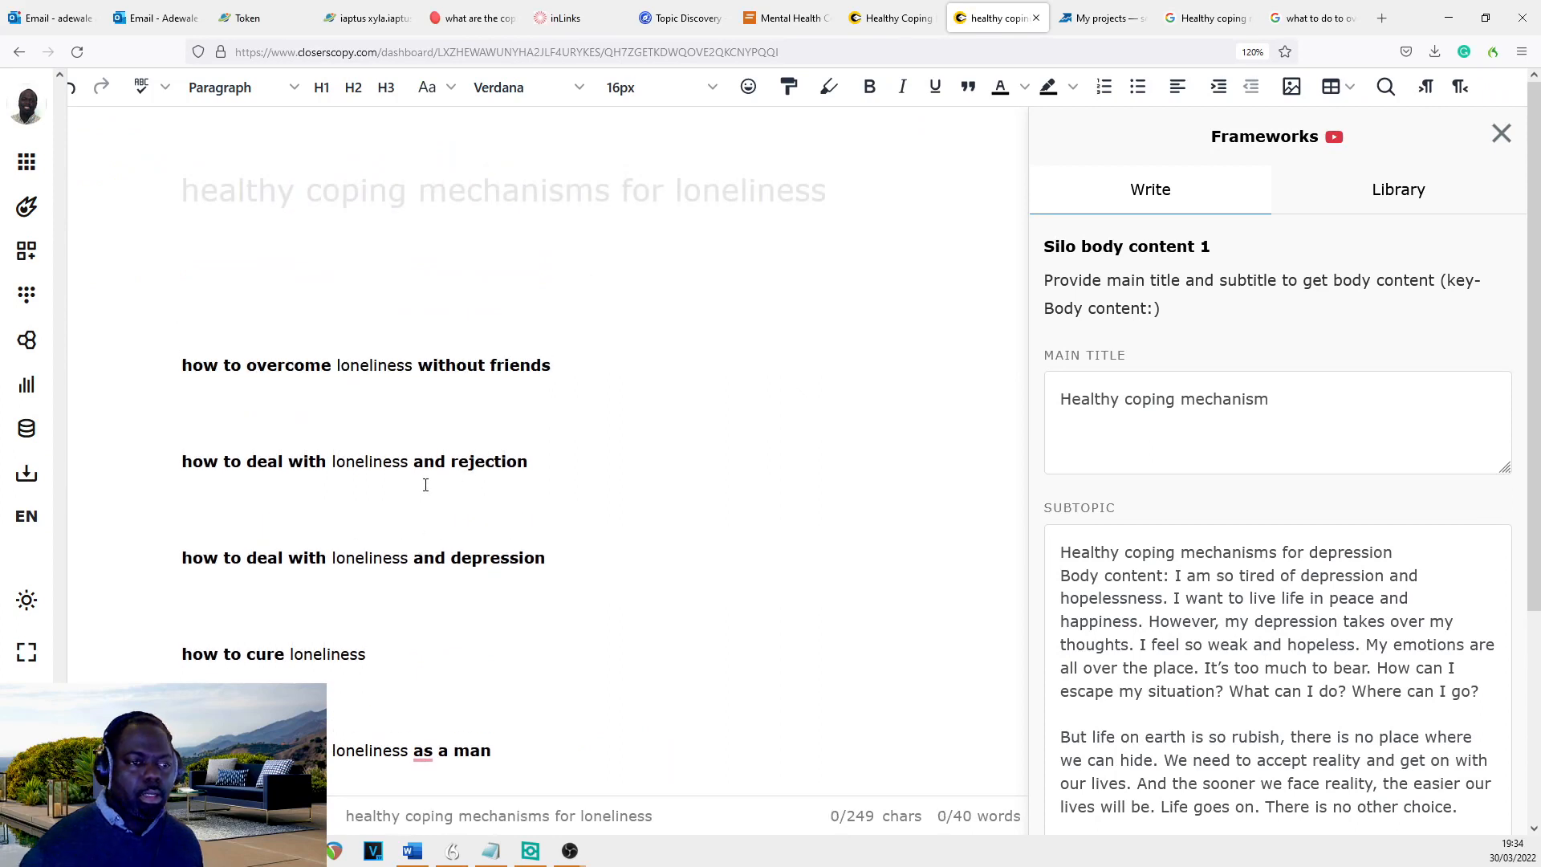
key(ctrl+v)
scroll(672, 420, down, 8)
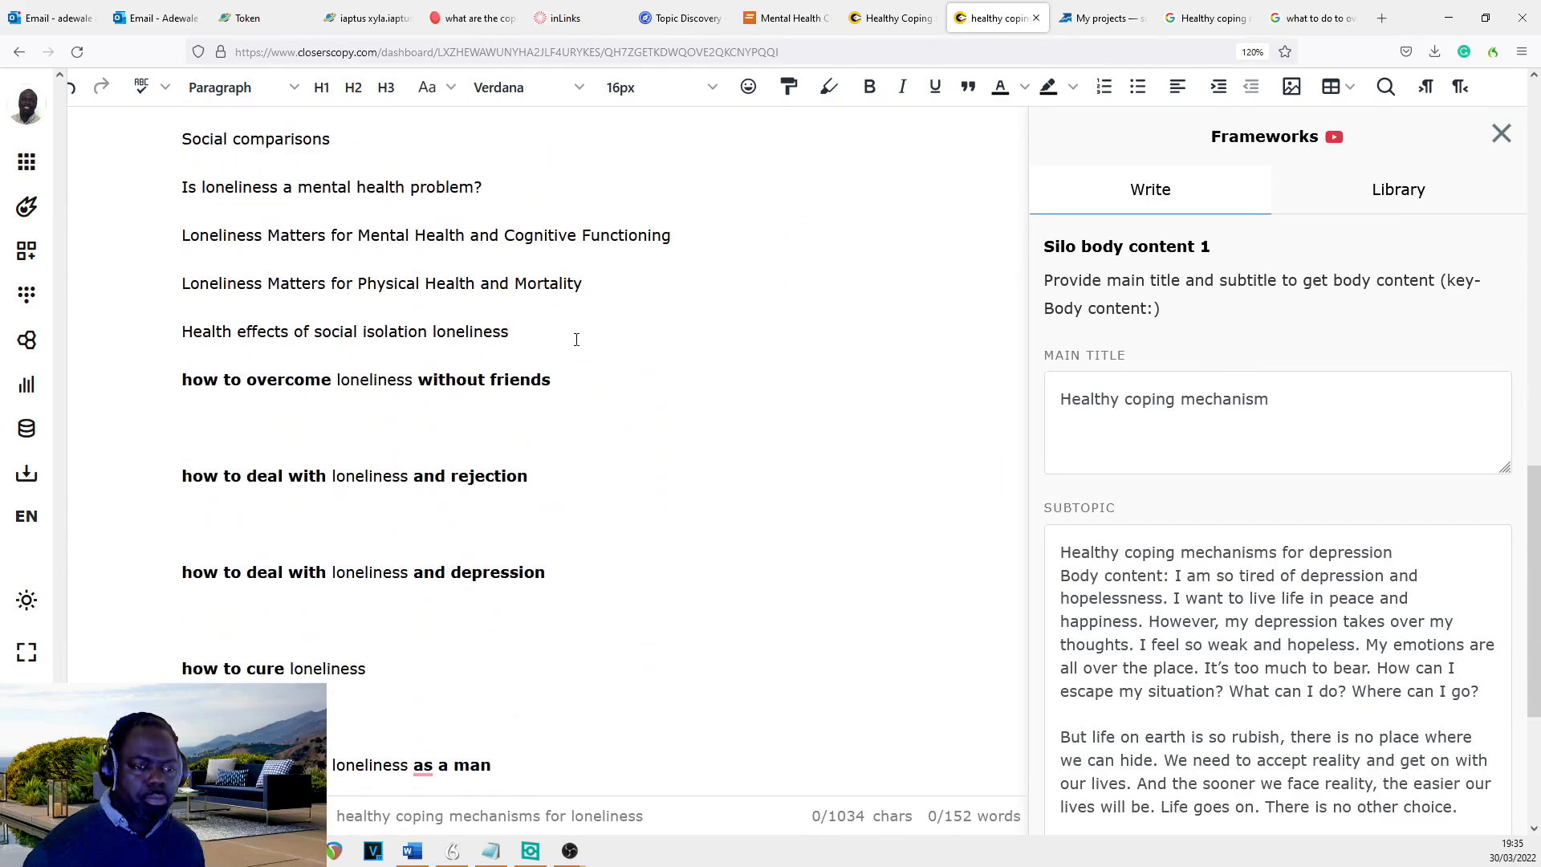
key(Return)
- Look through the combined list of Frase headings and related-search subtopics in the article
scroll(644, 433, up, 12)
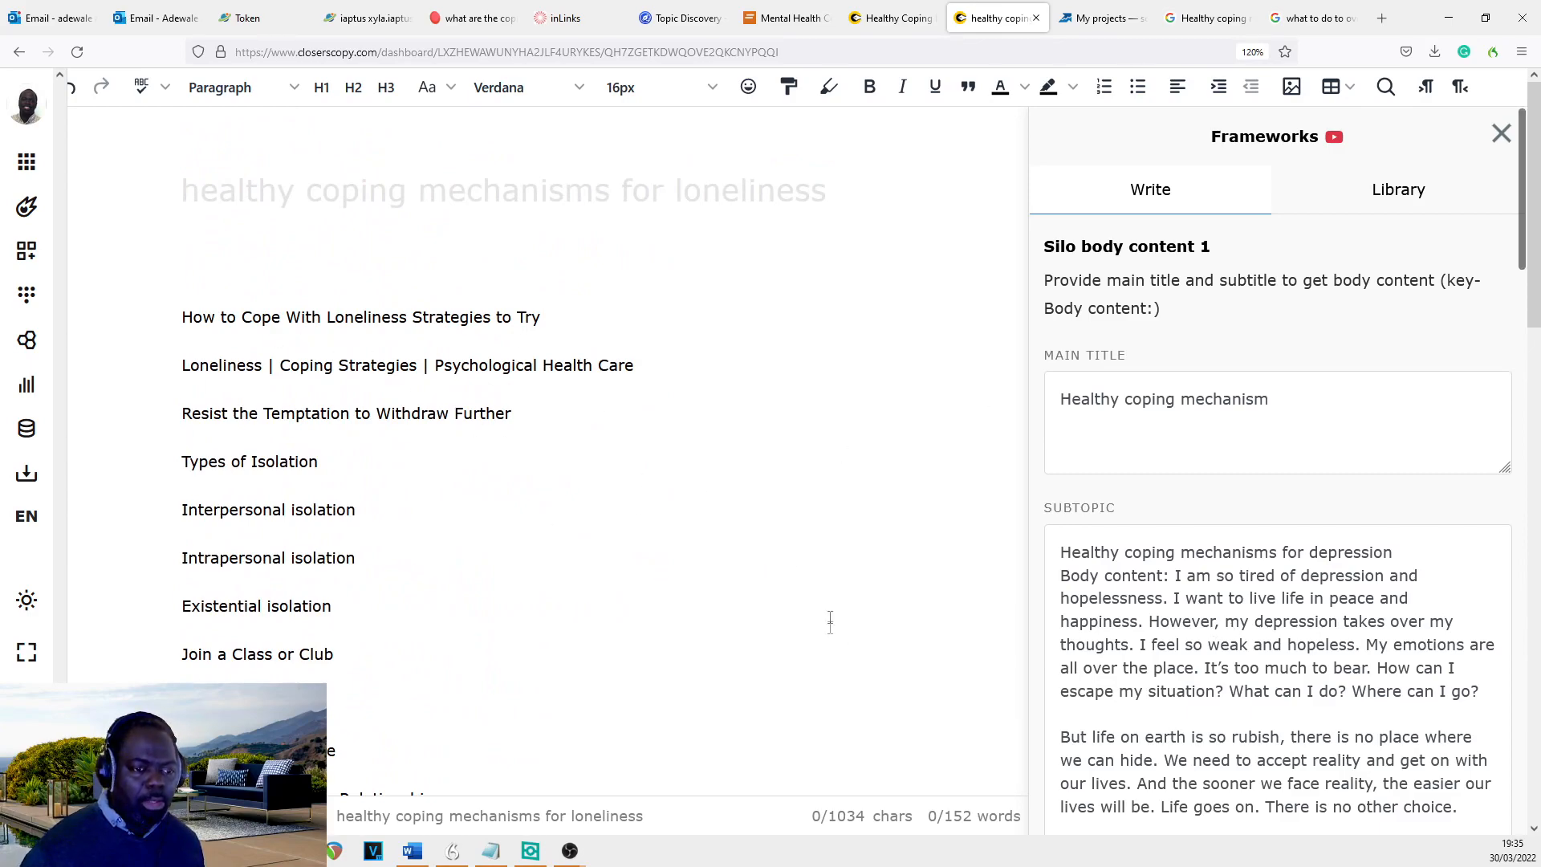
scroll(794, 570, down, 9)
scroll(722, 522, down, 4)
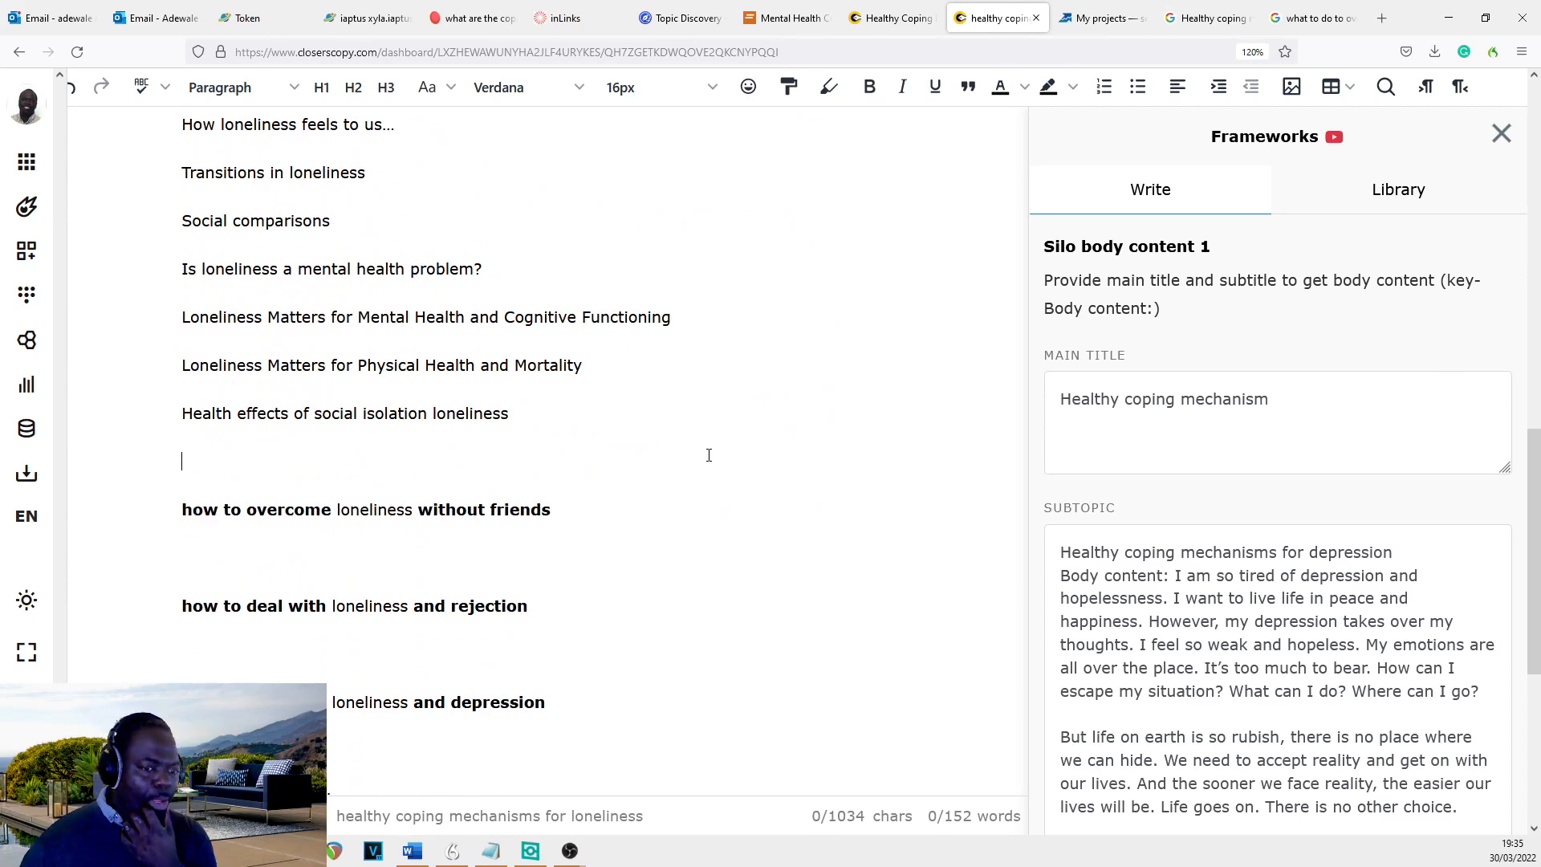
scroll(682, 449, down, 3)
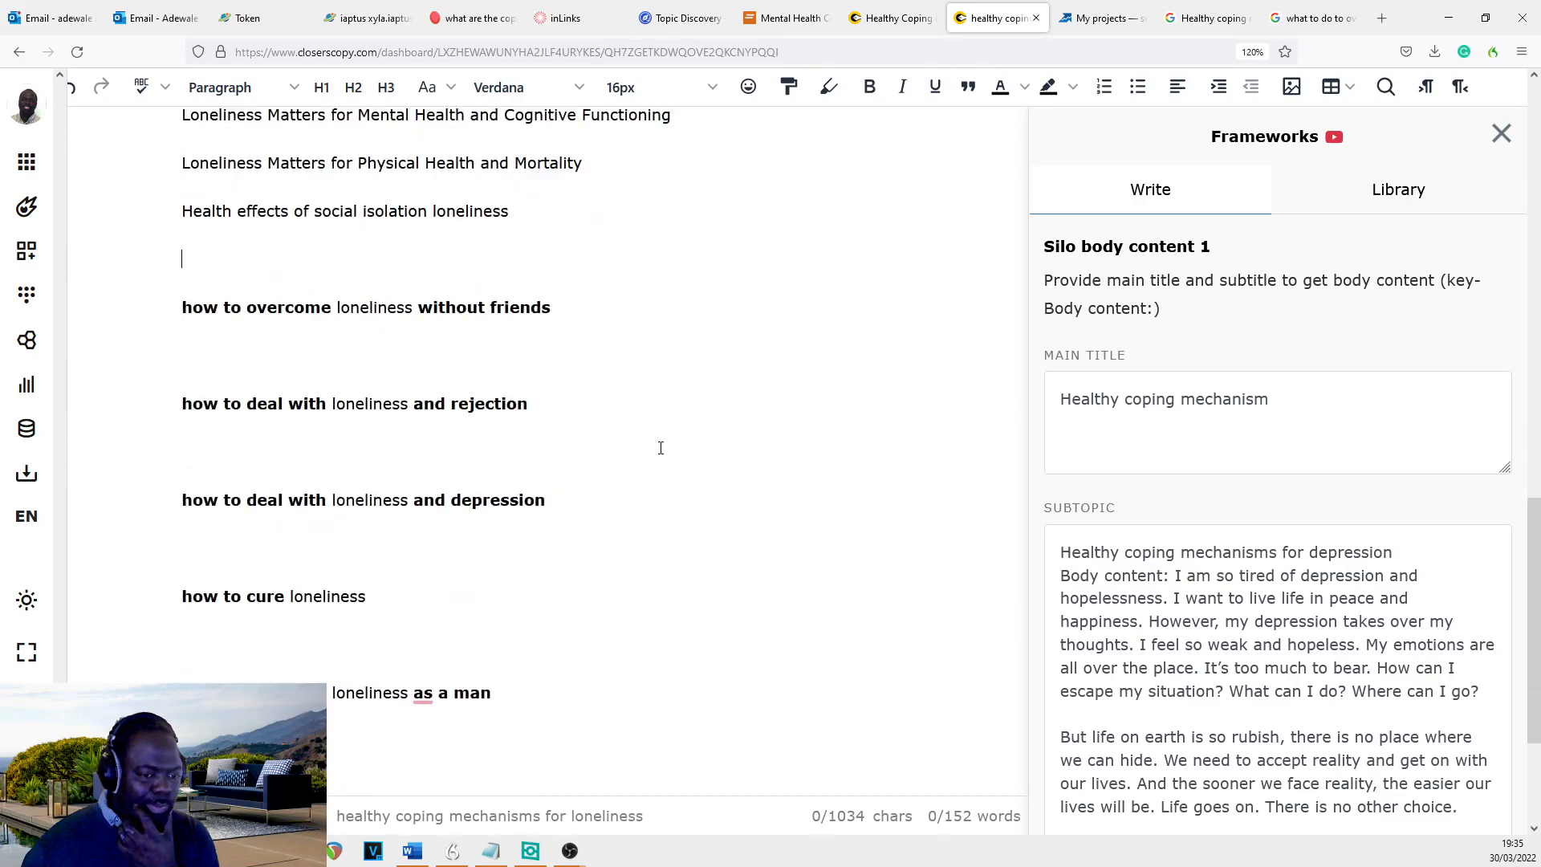
scroll(638, 419, down, 3)
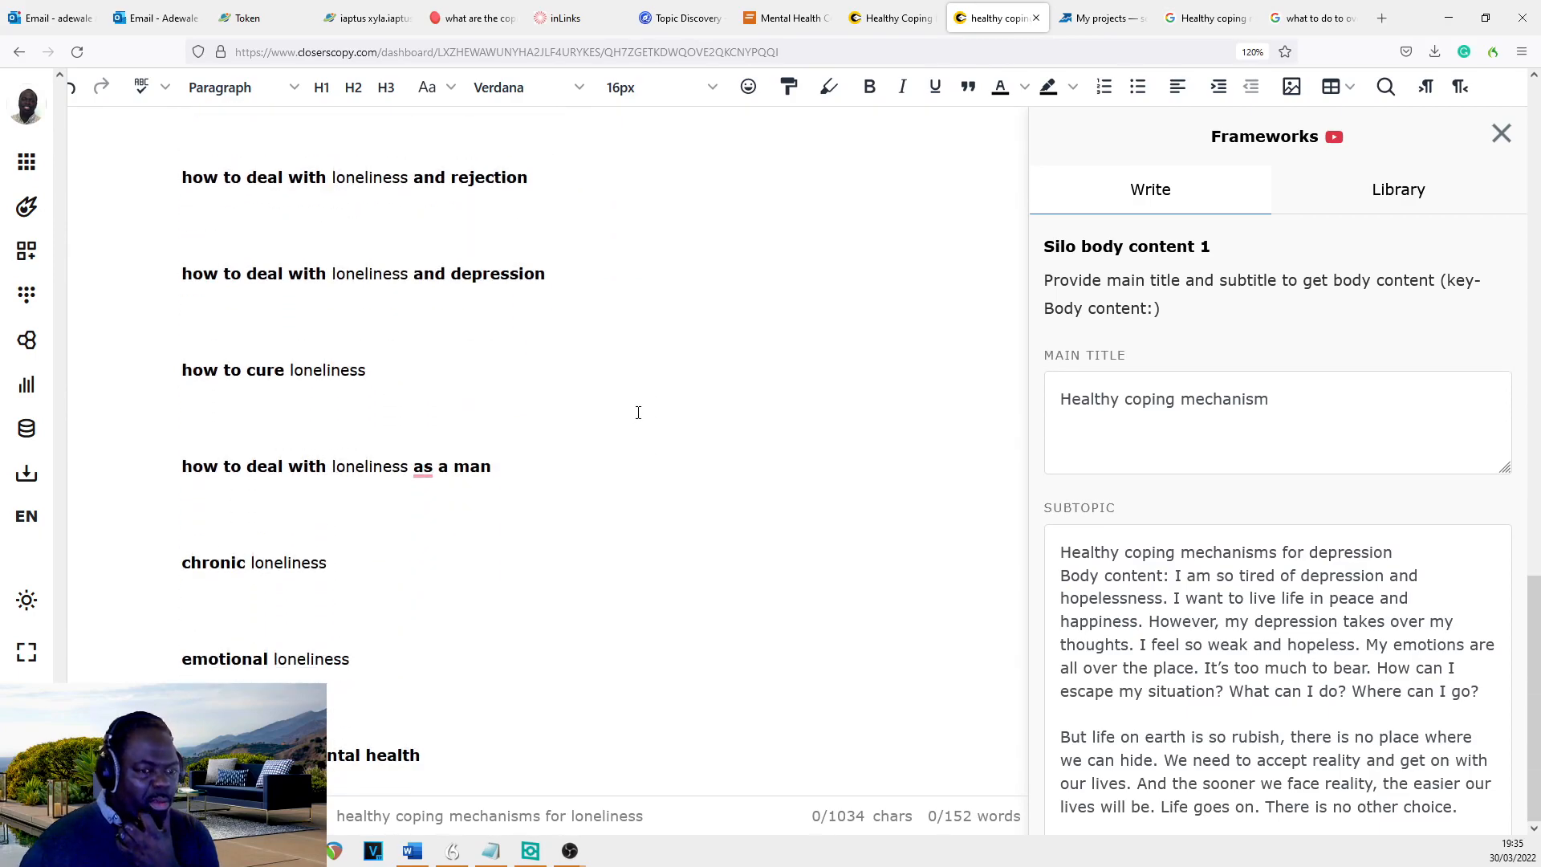
scroll(638, 414, up, 5)
scroll(637, 412, up, 10)
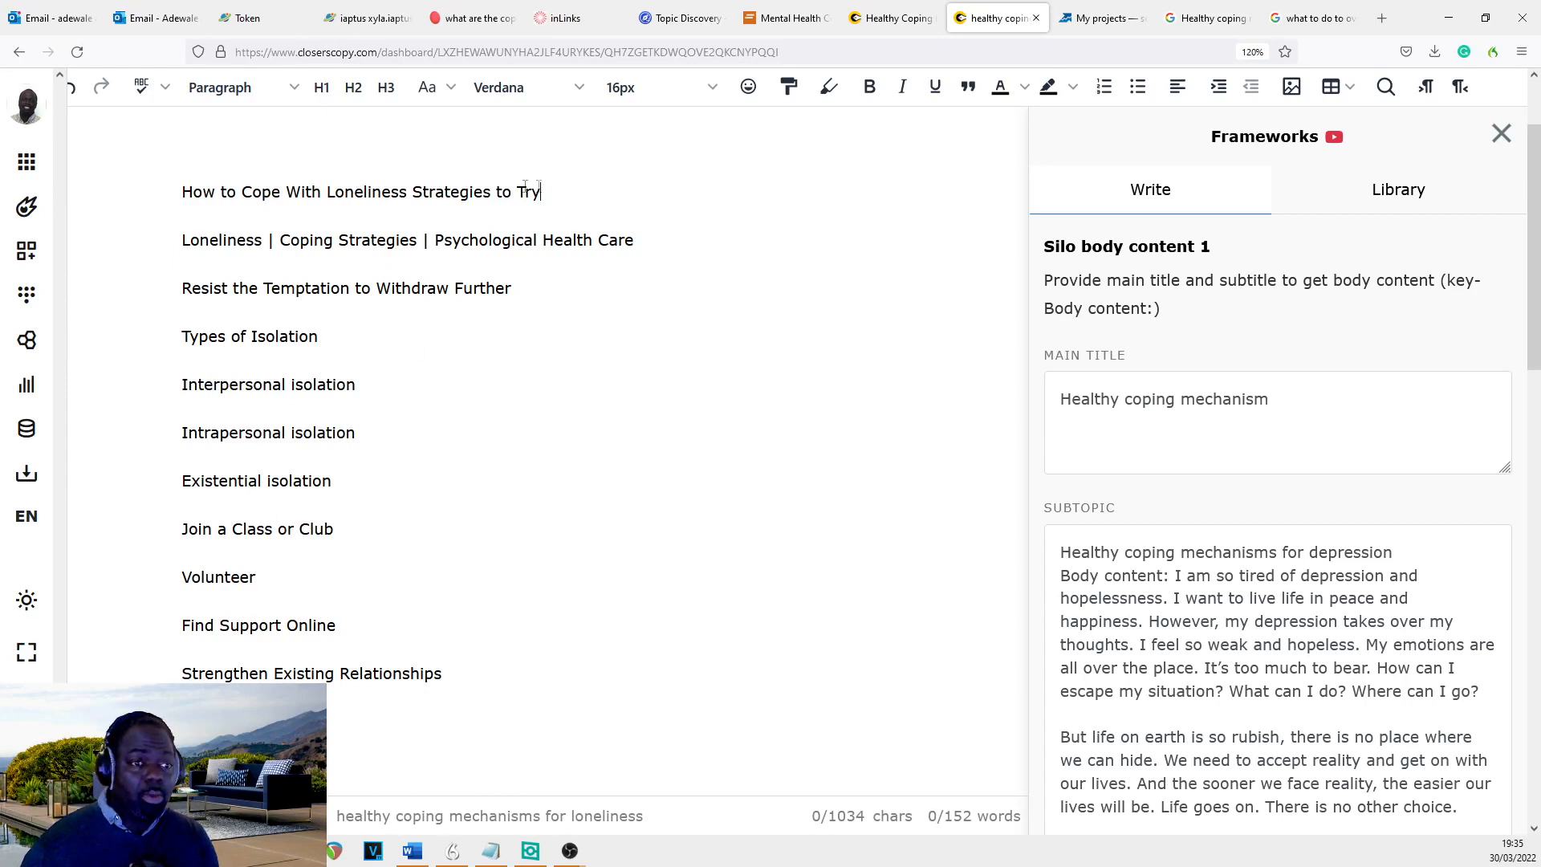
- Set the Silo body content 1 framework's main title to "Healthy coping mechanism for lonliness"
drag(539, 191, 177, 174)
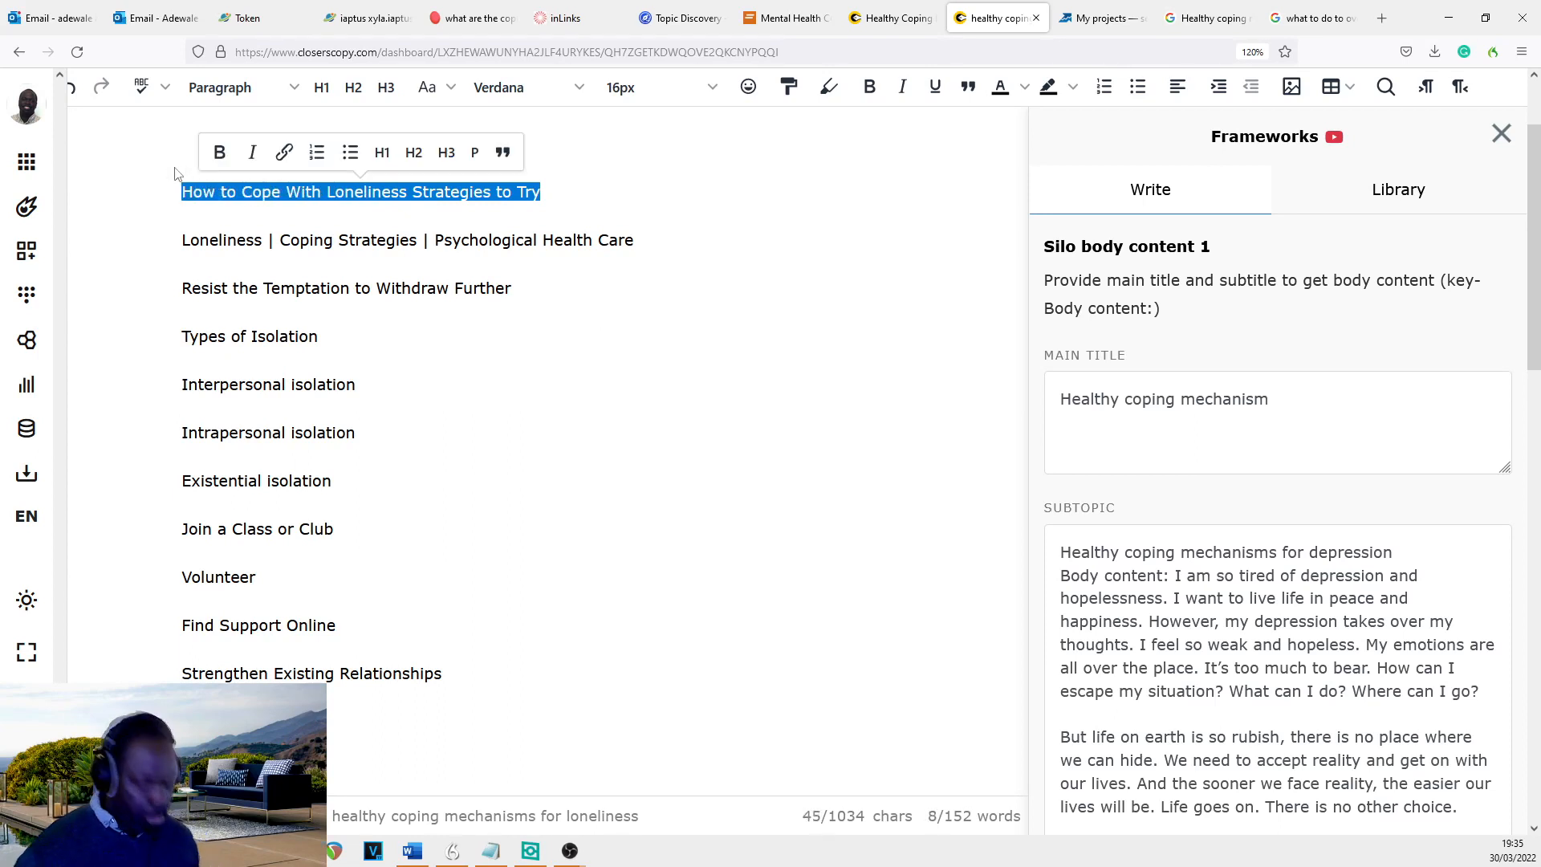
click(1278, 691)
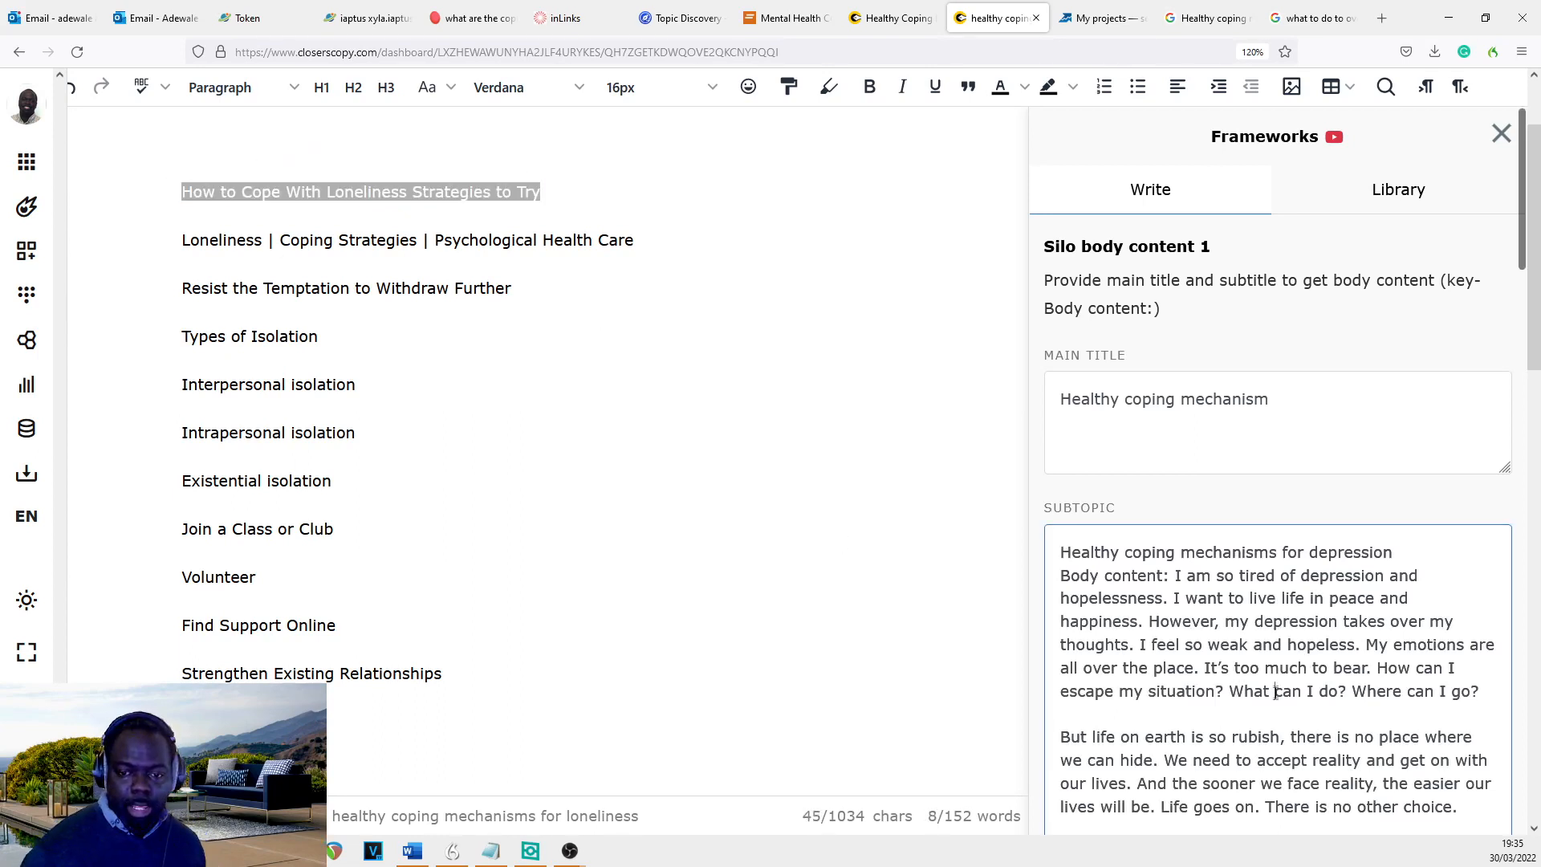
click(1159, 423)
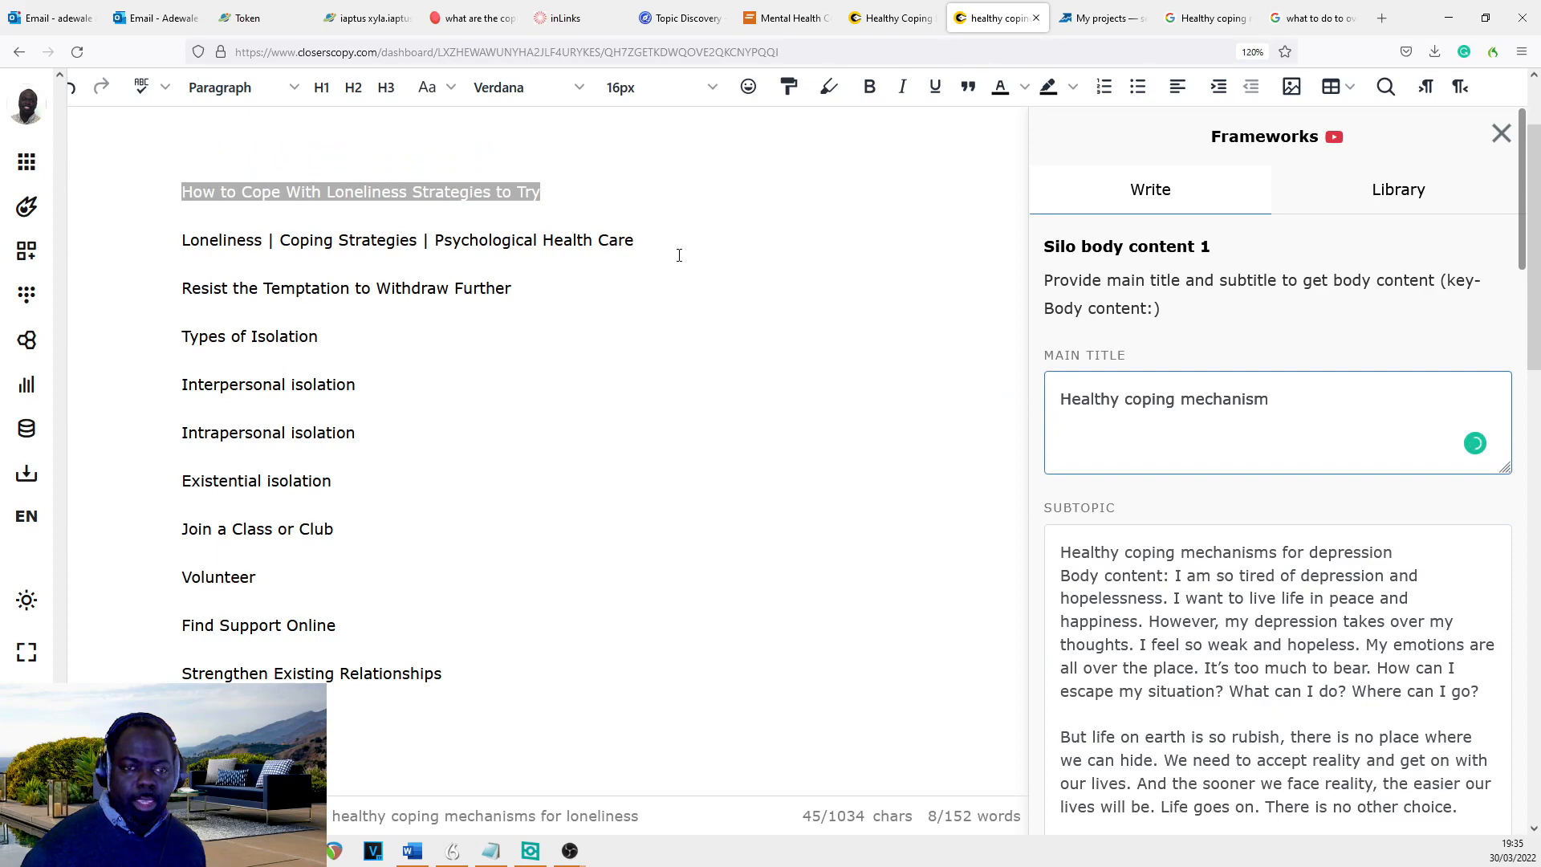
drag(1269, 399, 1151, 391)
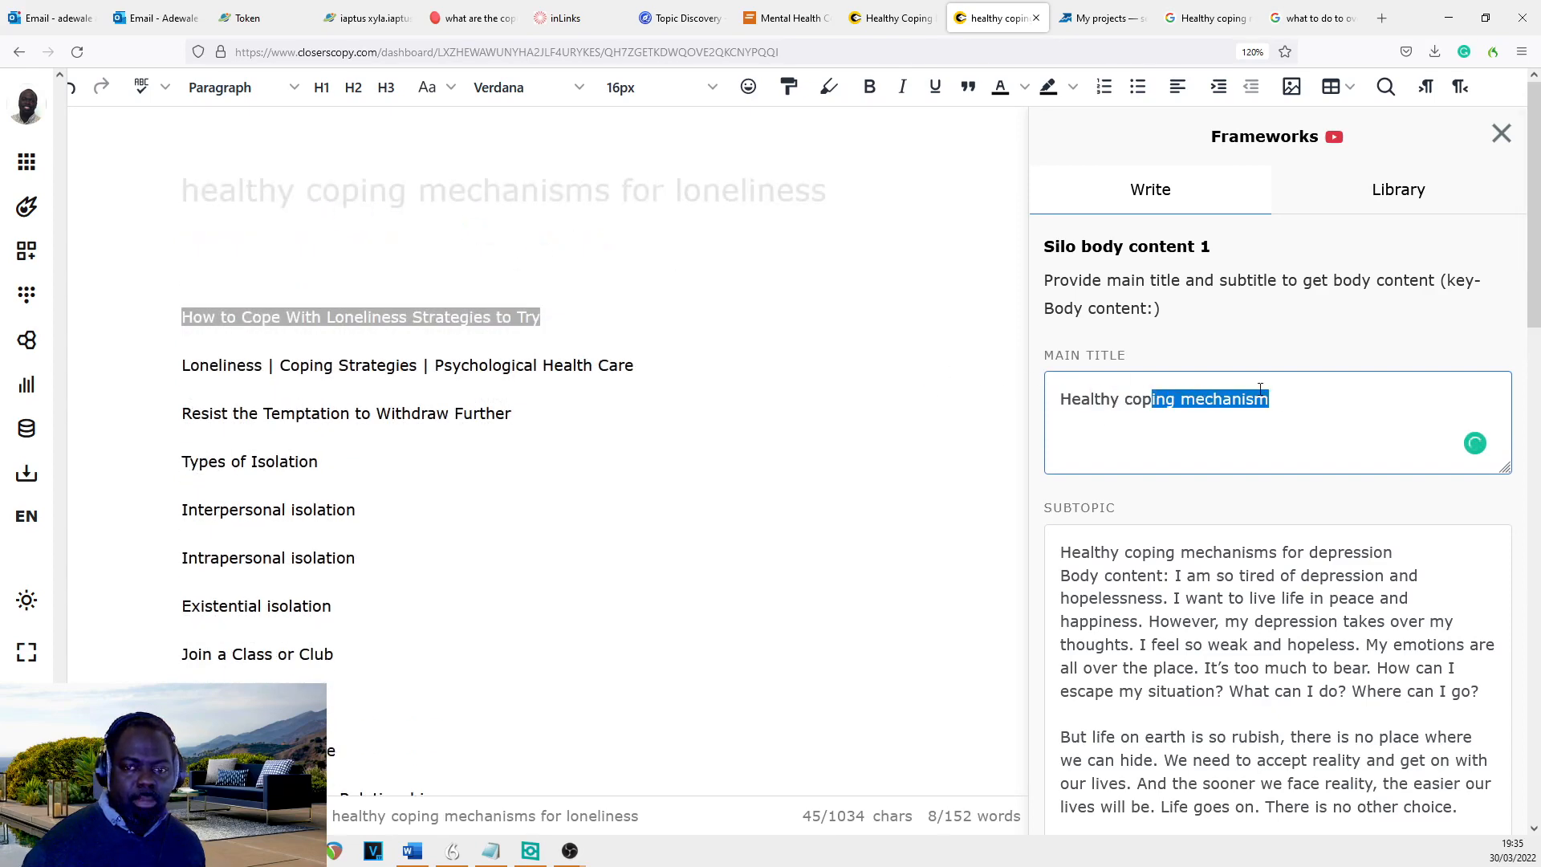
click(1314, 407)
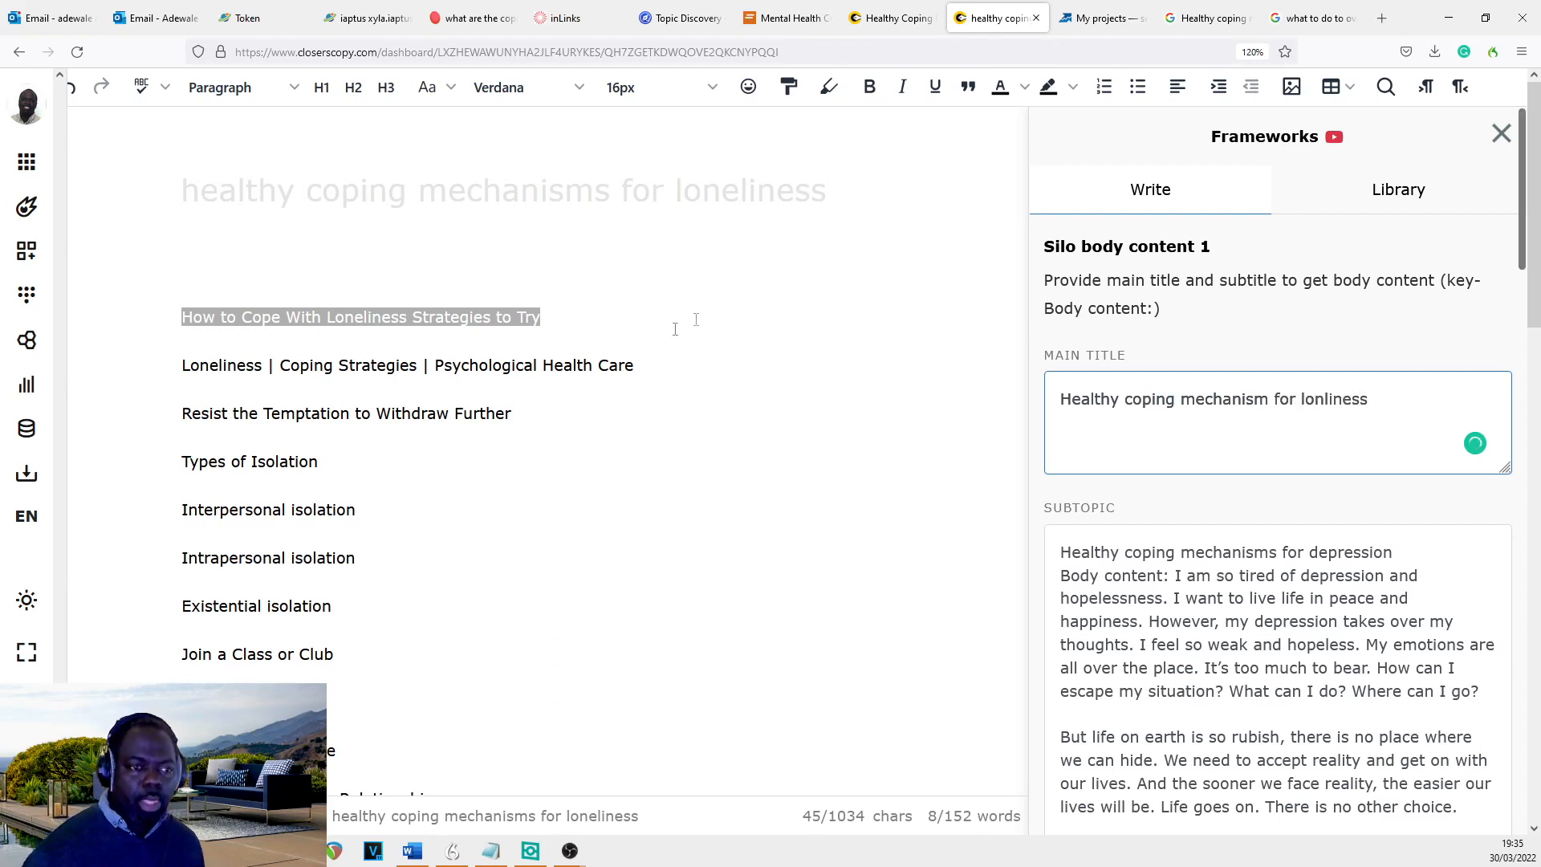
- Select the heading "How to Cope With Loneliness Strategies to Try" and examine the remaining headings as candidate subtopics
drag(574, 329, 152, 309)
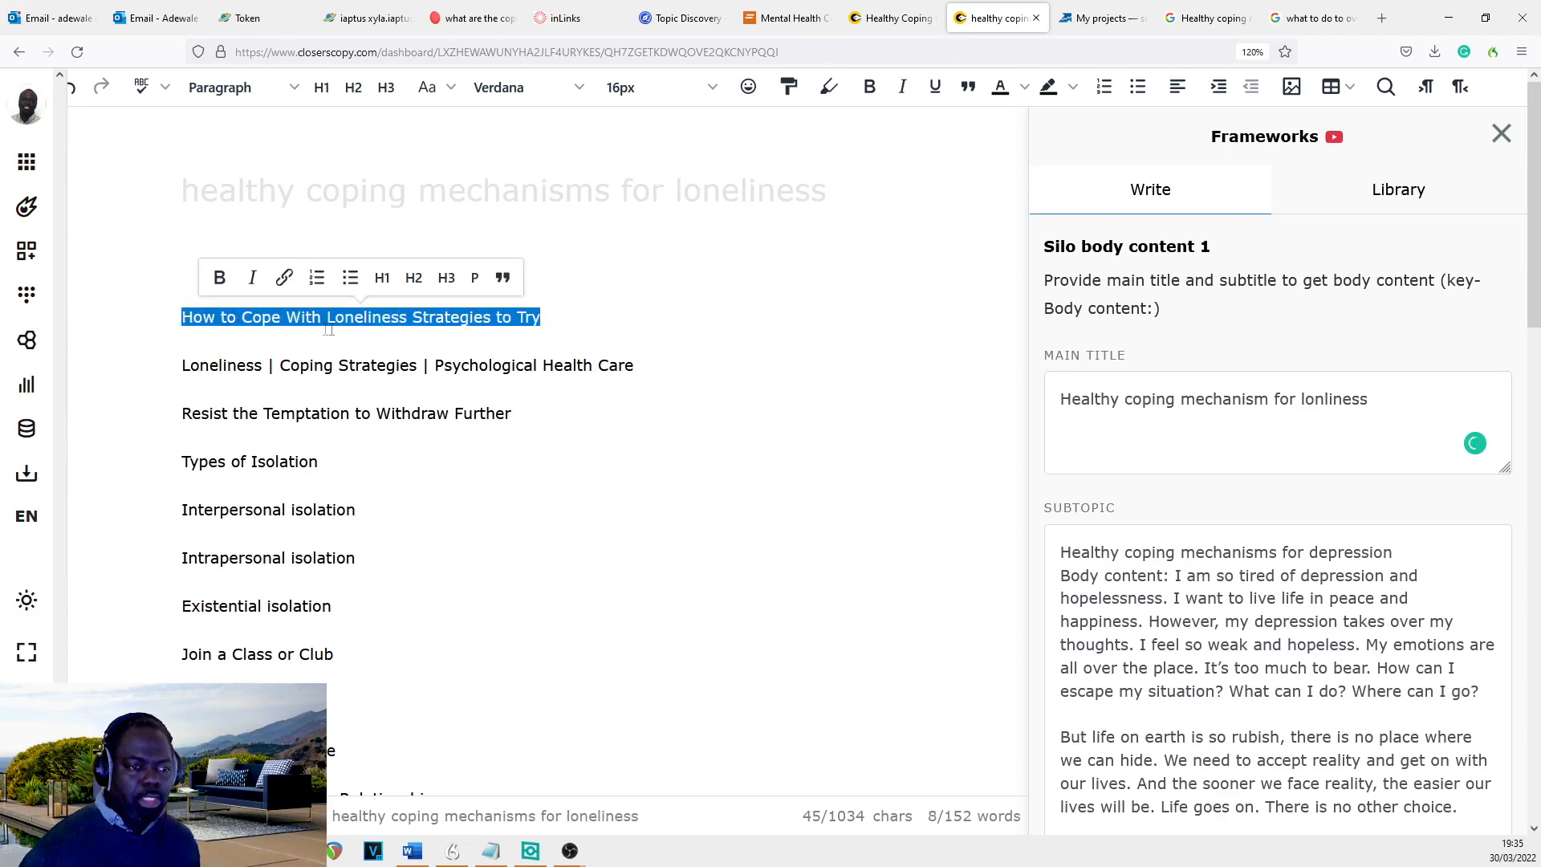
scroll(404, 433, down, 10)
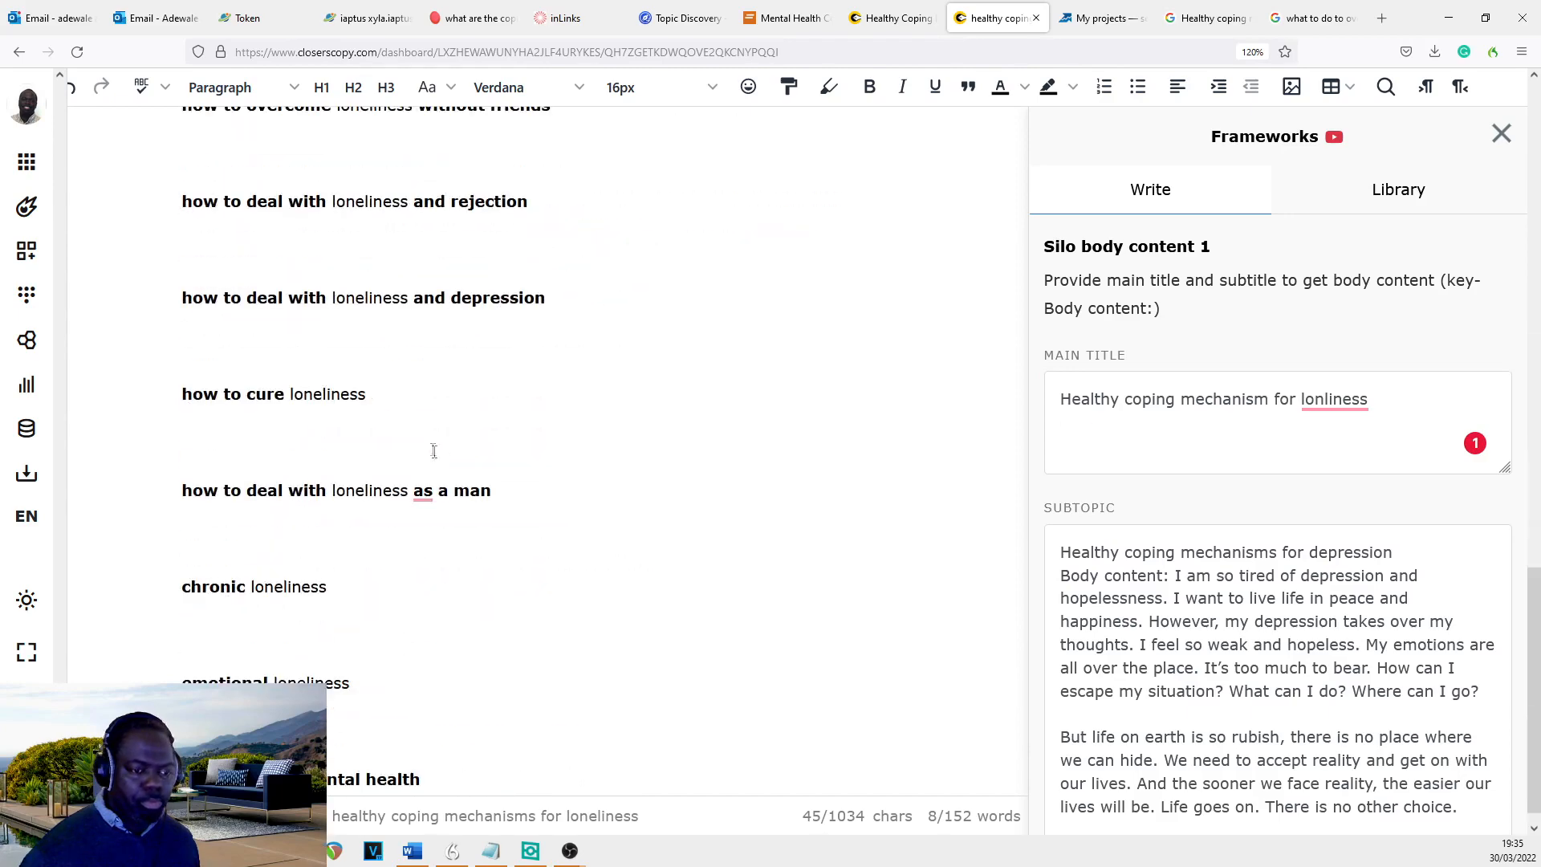
scroll(434, 451, up, 8)
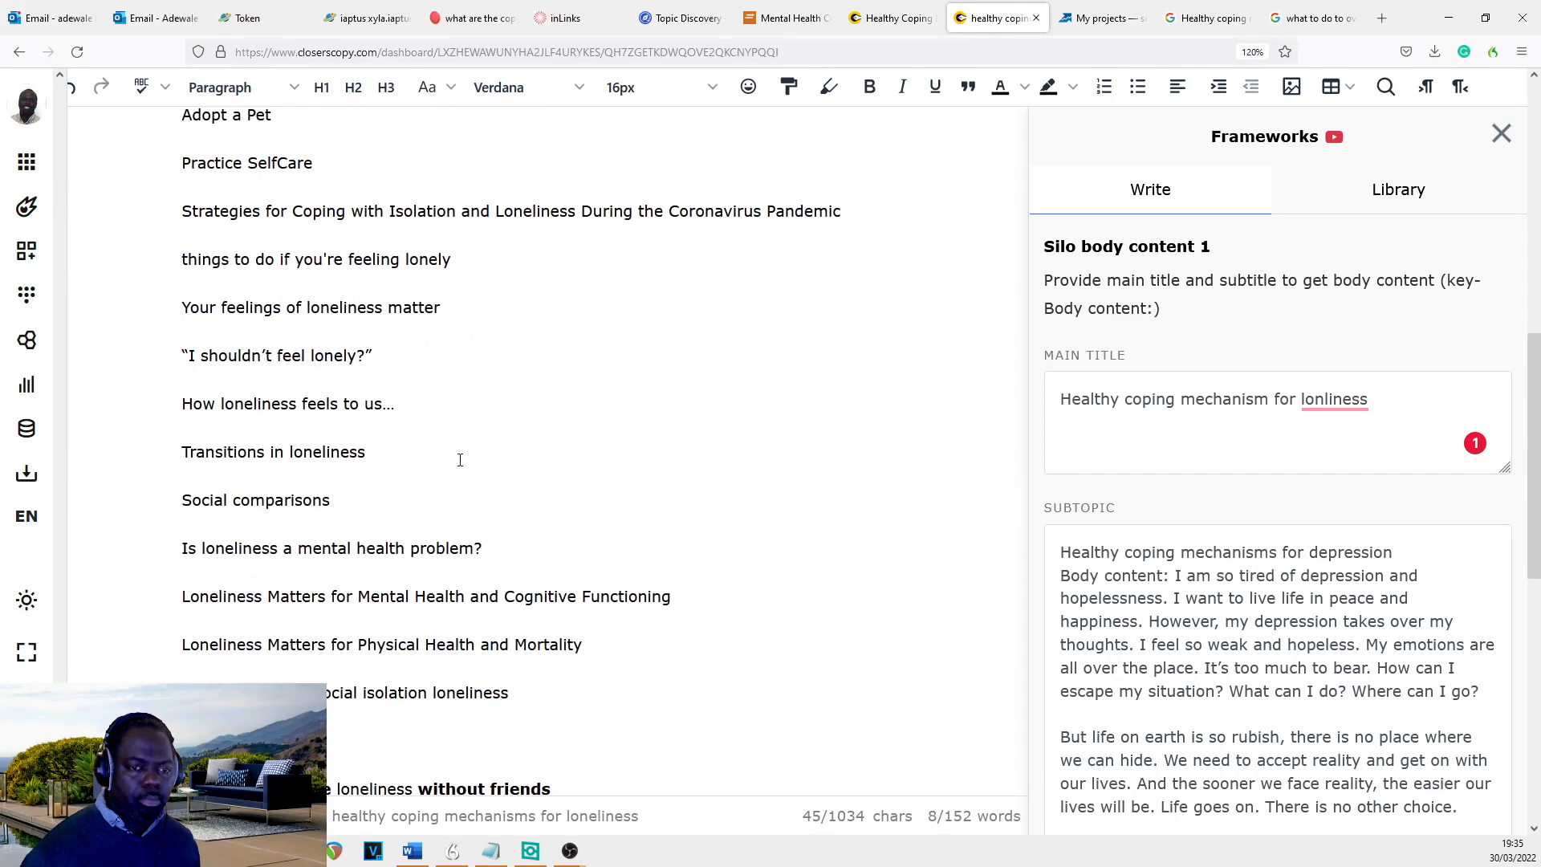
scroll(459, 459, up, 8)
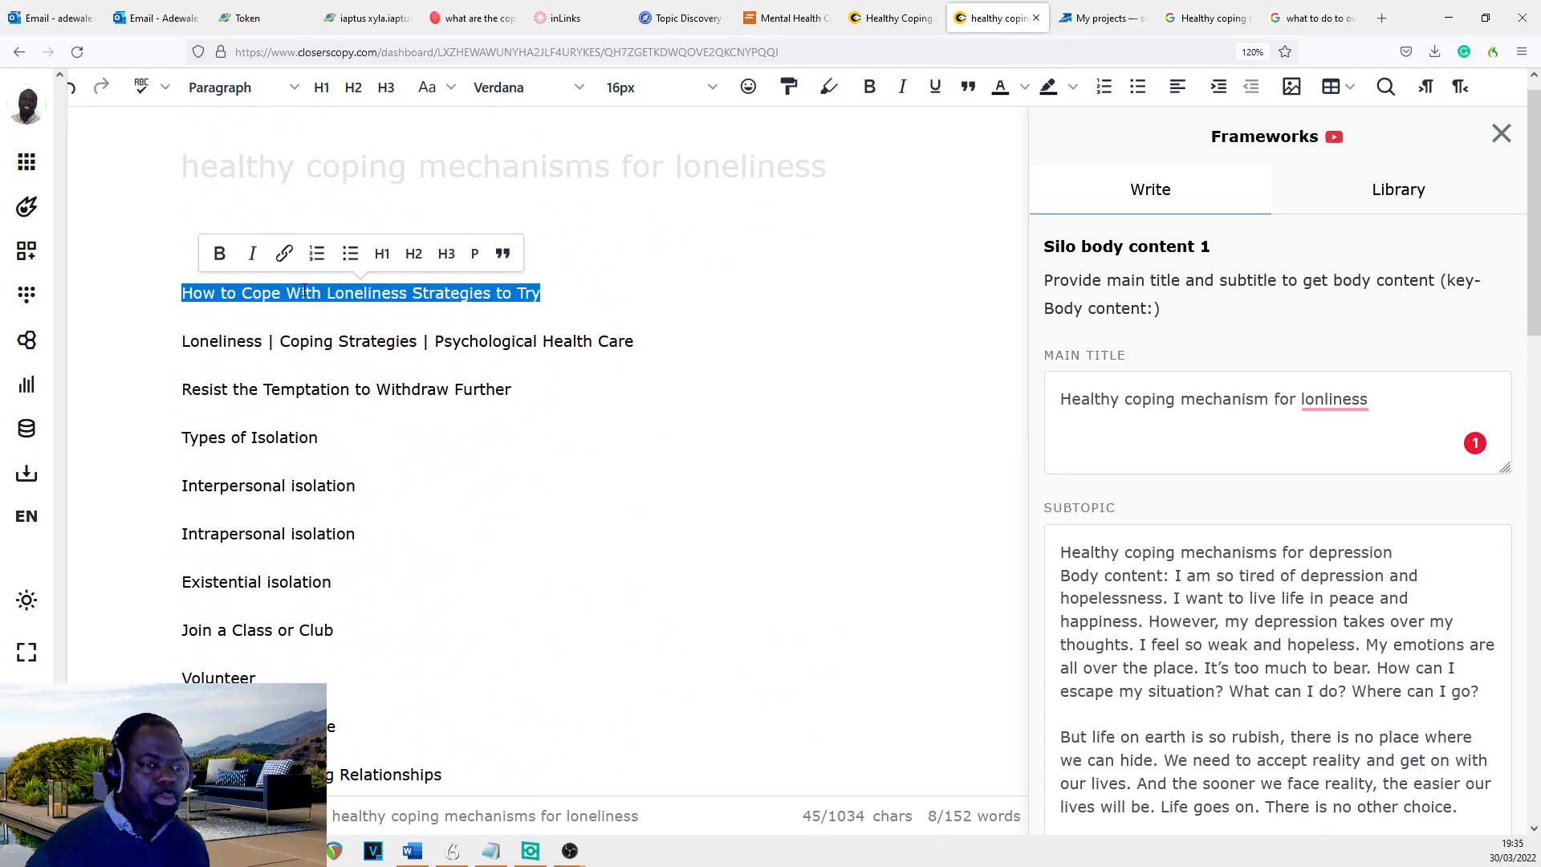
click(301, 298)
scroll(277, 549, down, 8)
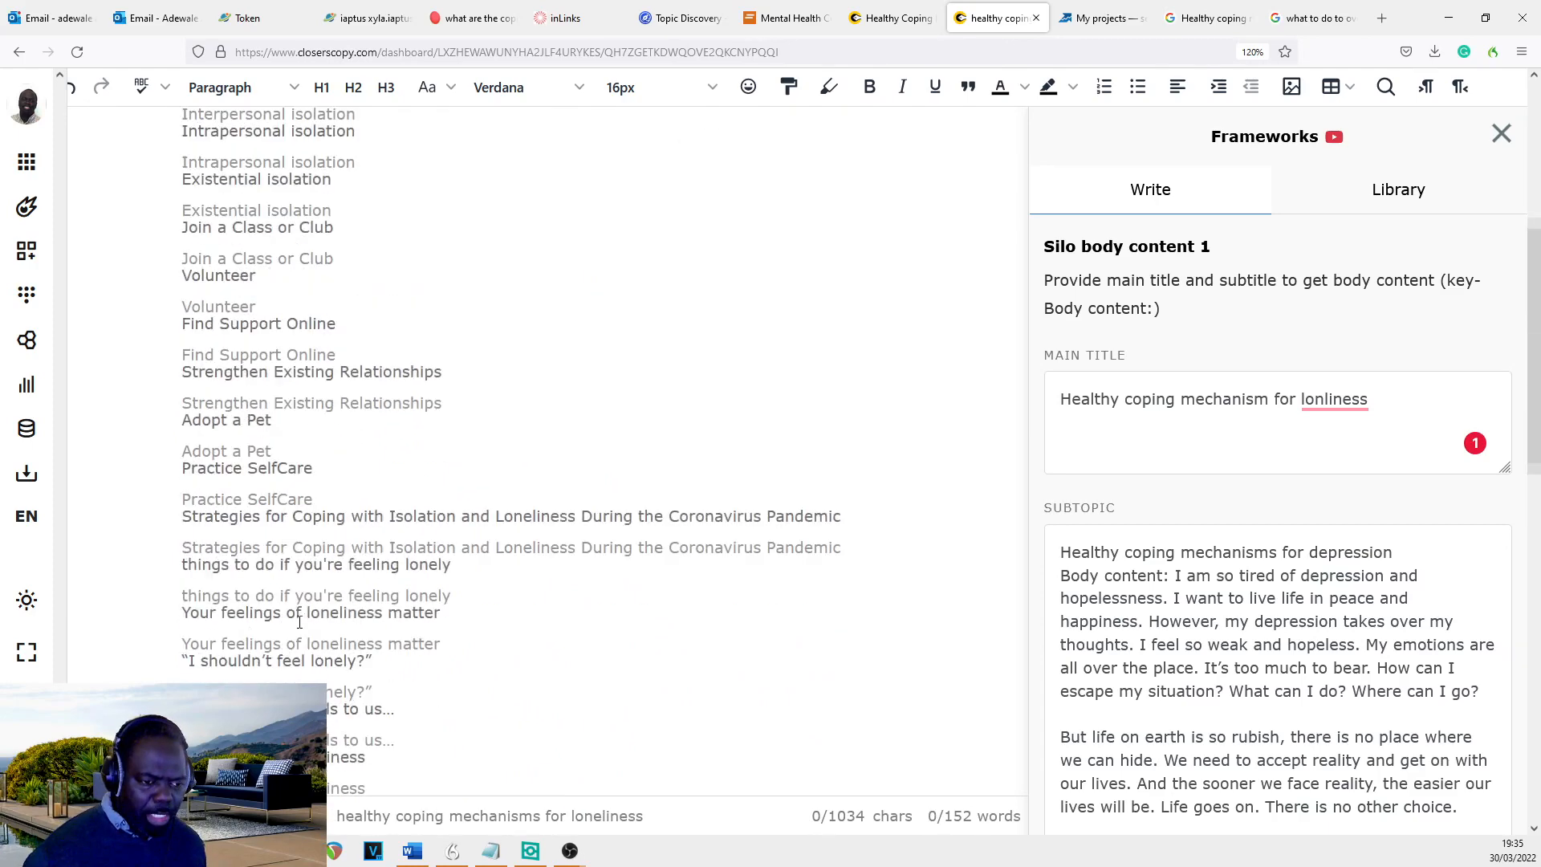
scroll(302, 590, up, 9)
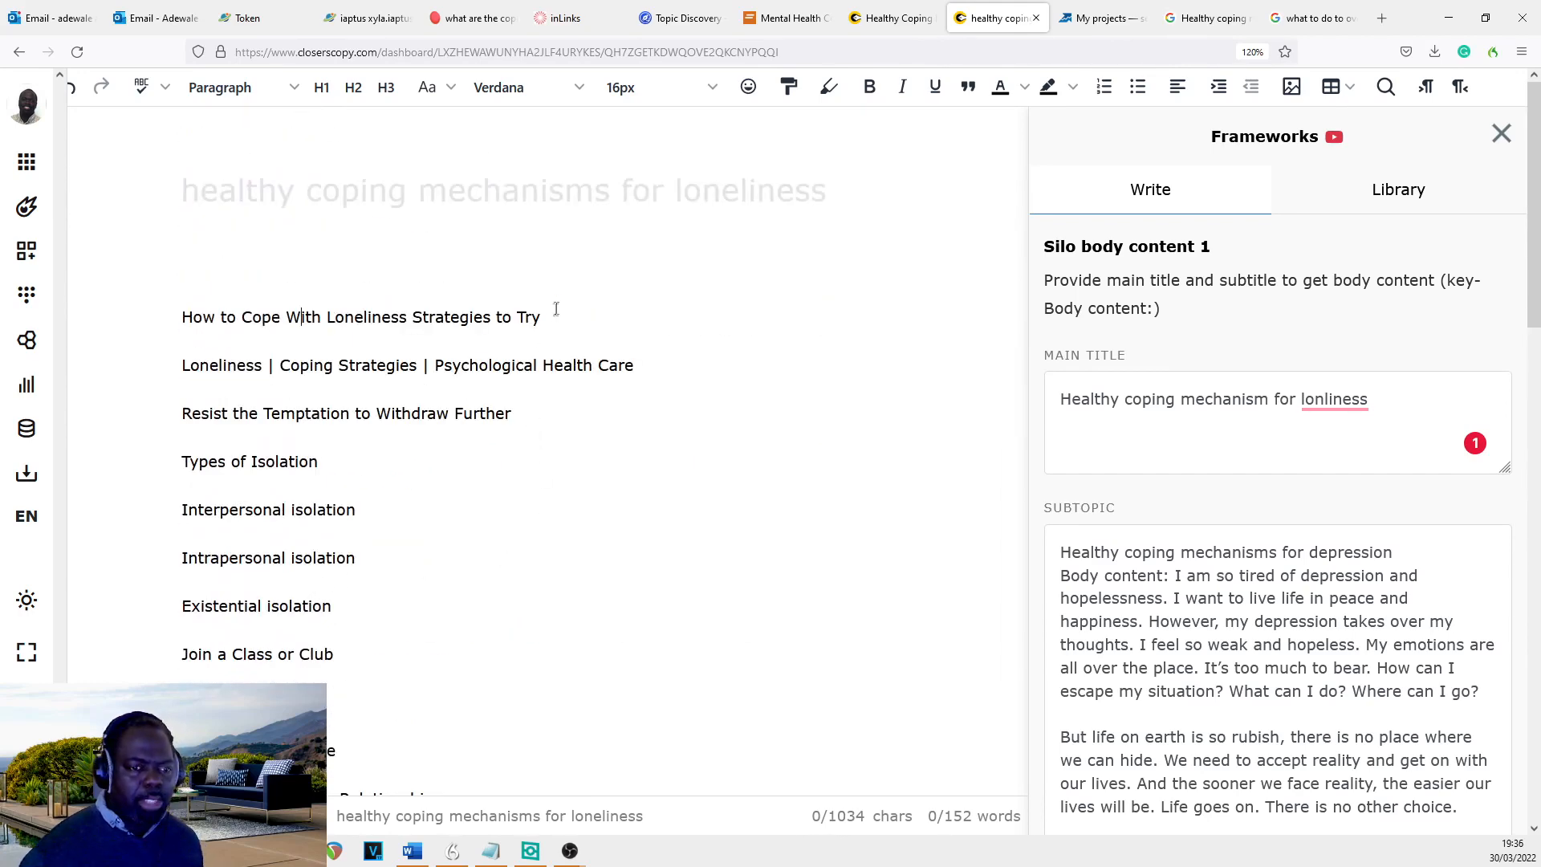
- Replace the framework's subtopic heading with "How to Cope With Loneliness Strategies to Try" copied from the article
drag(556, 309, 92, 281)
key(ctrl+c)
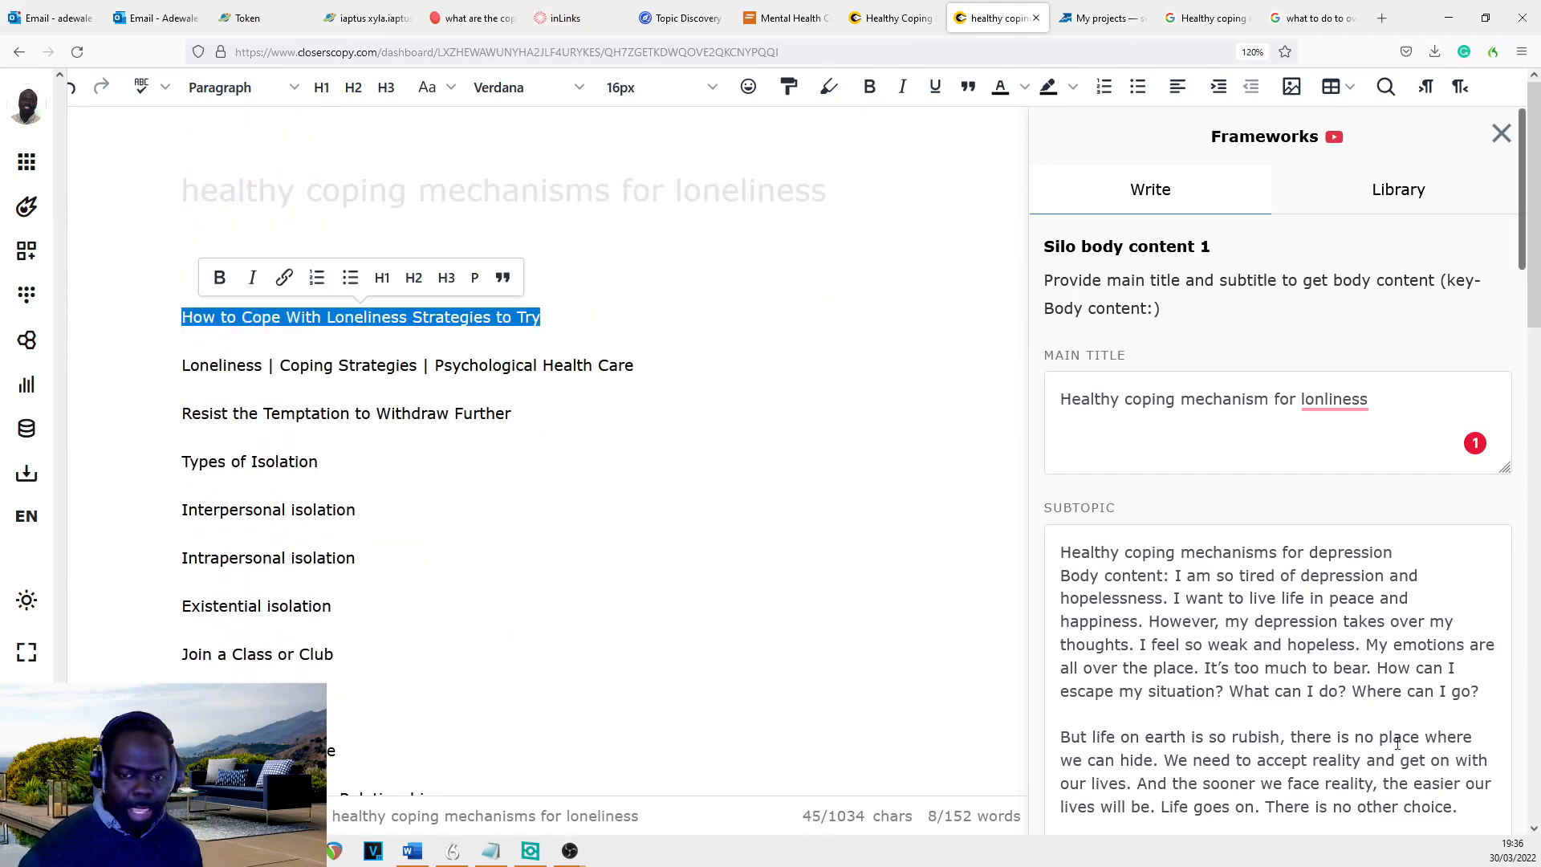
click(1421, 554)
drag(1030, 565, 927, 564)
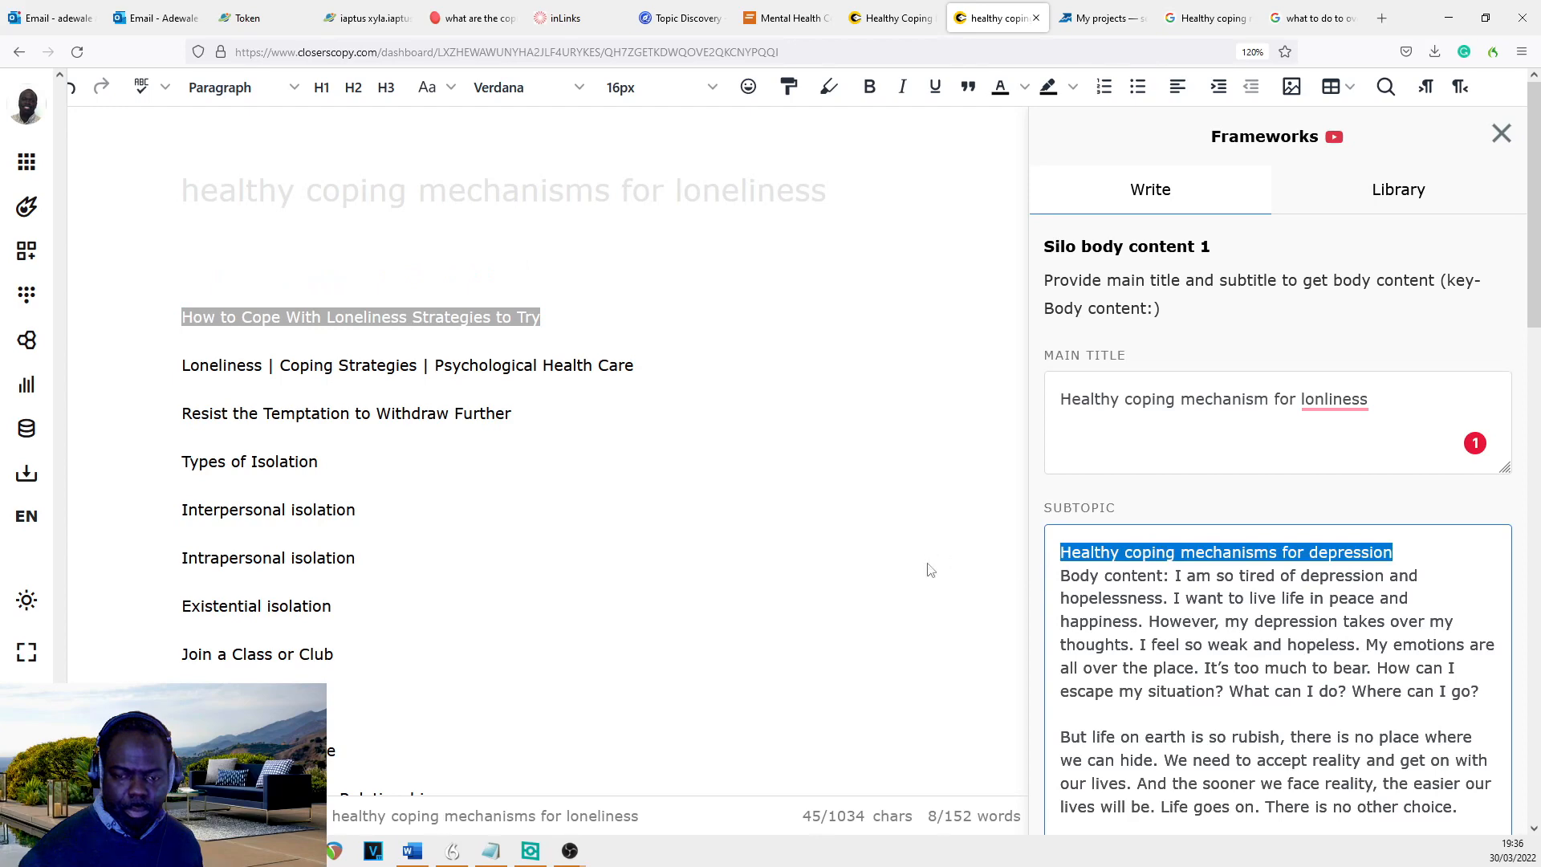
key(ctrl+v)
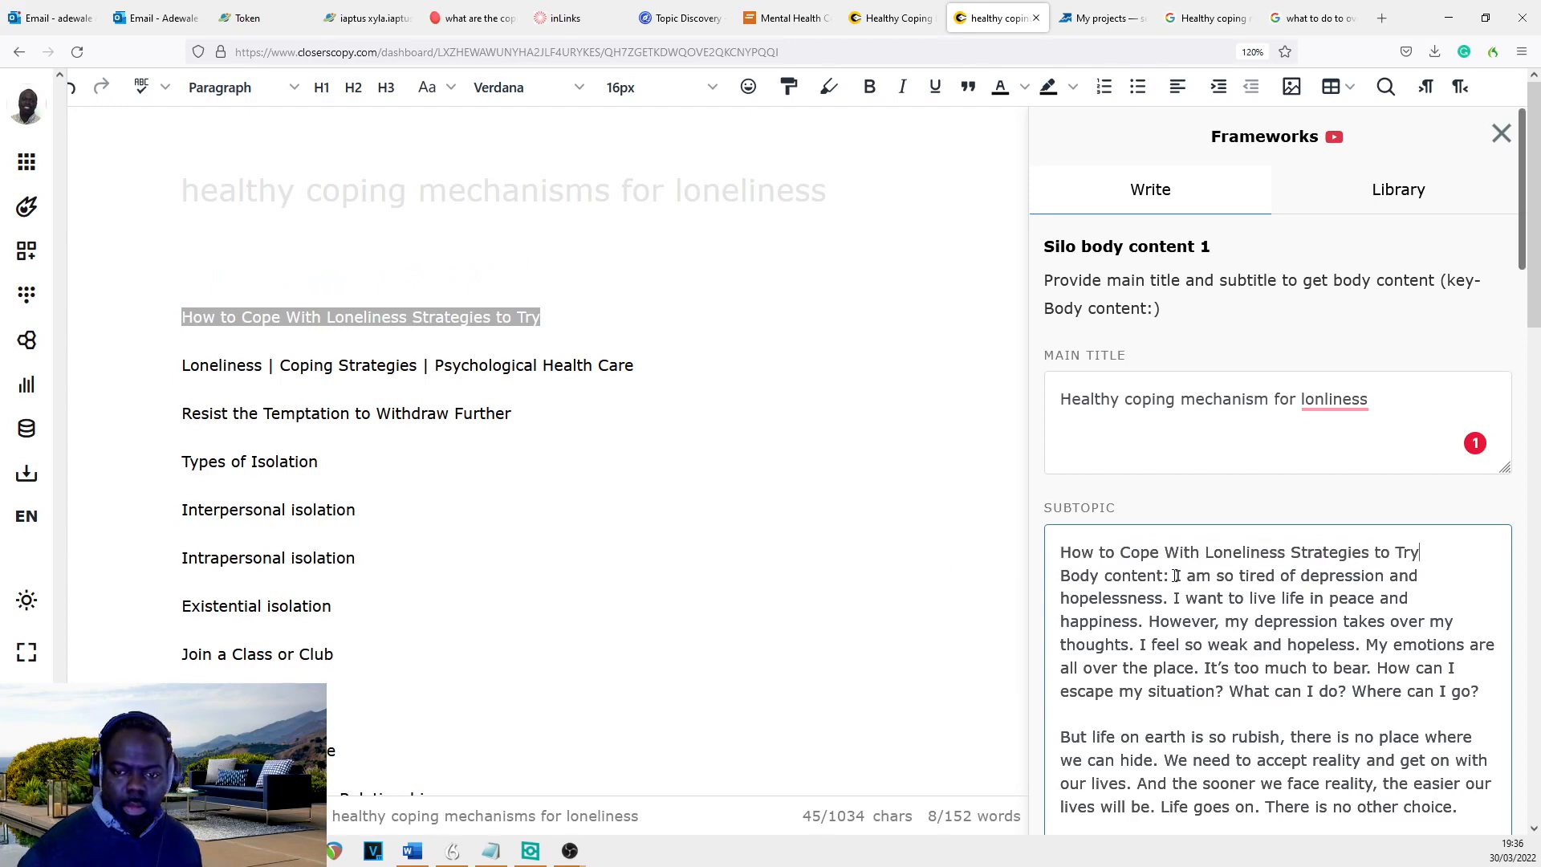
- Replace the old depression text after "Body content:" in the subtopic with the opening words "Lonliness is"
drag(1174, 576, 1278, 862)
scroll(1396, 762, down, 3)
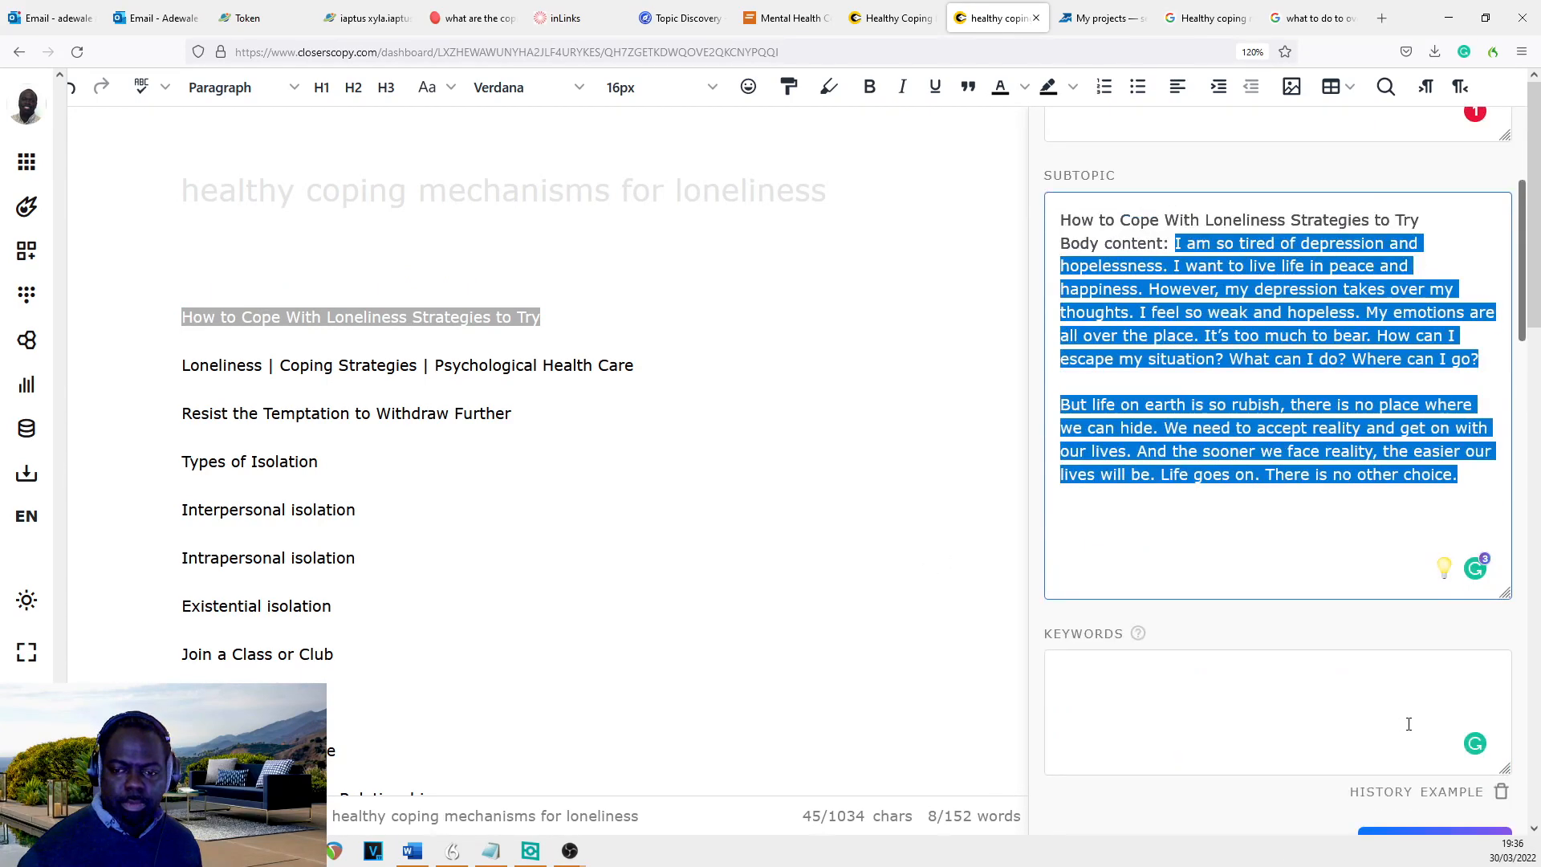
key(BackSpace)
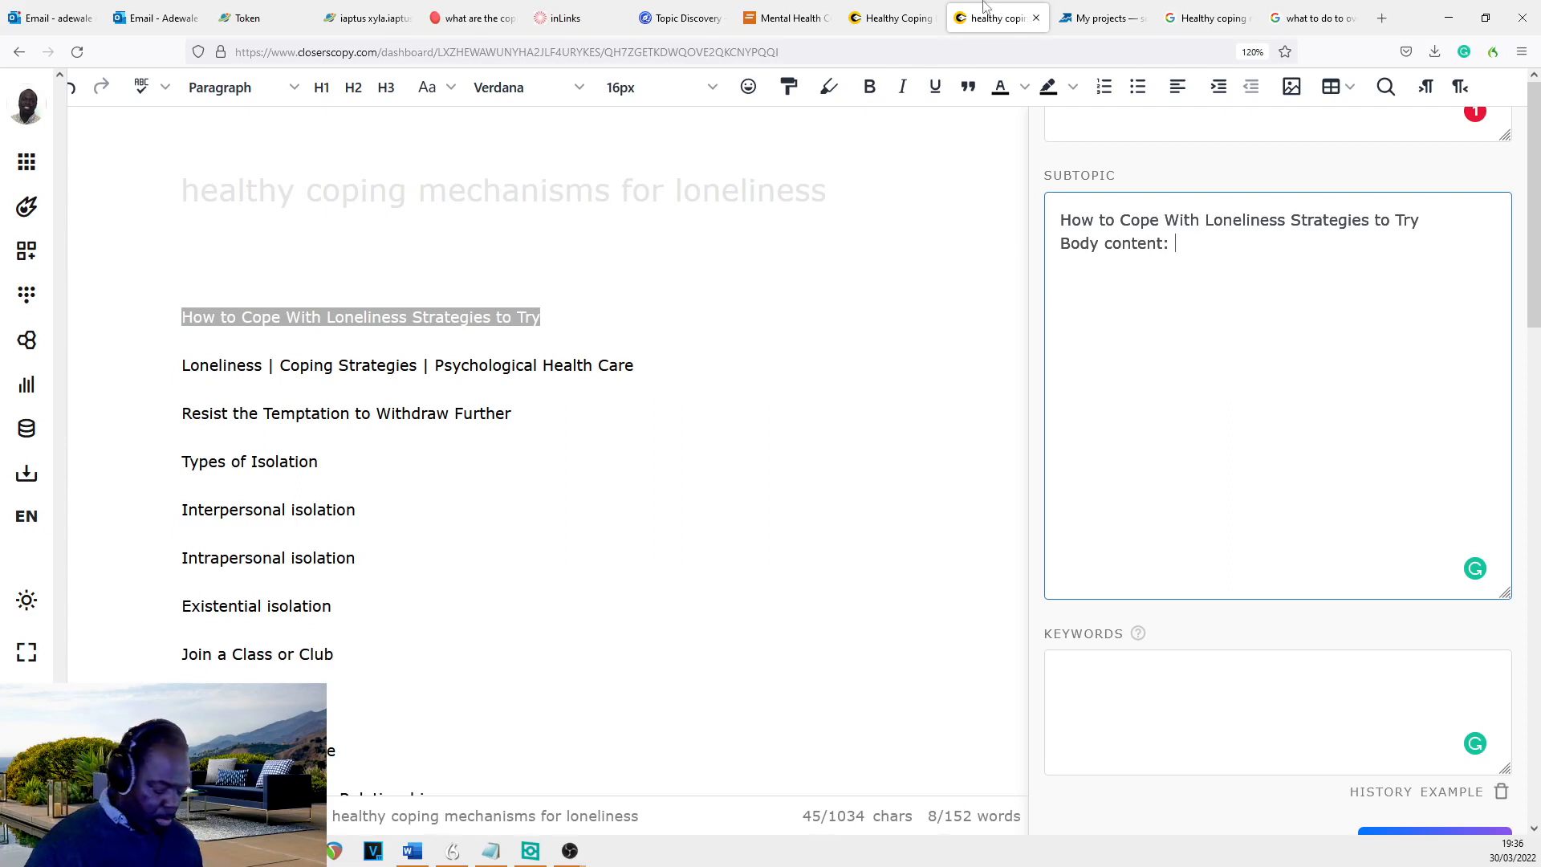
text(Lonli)
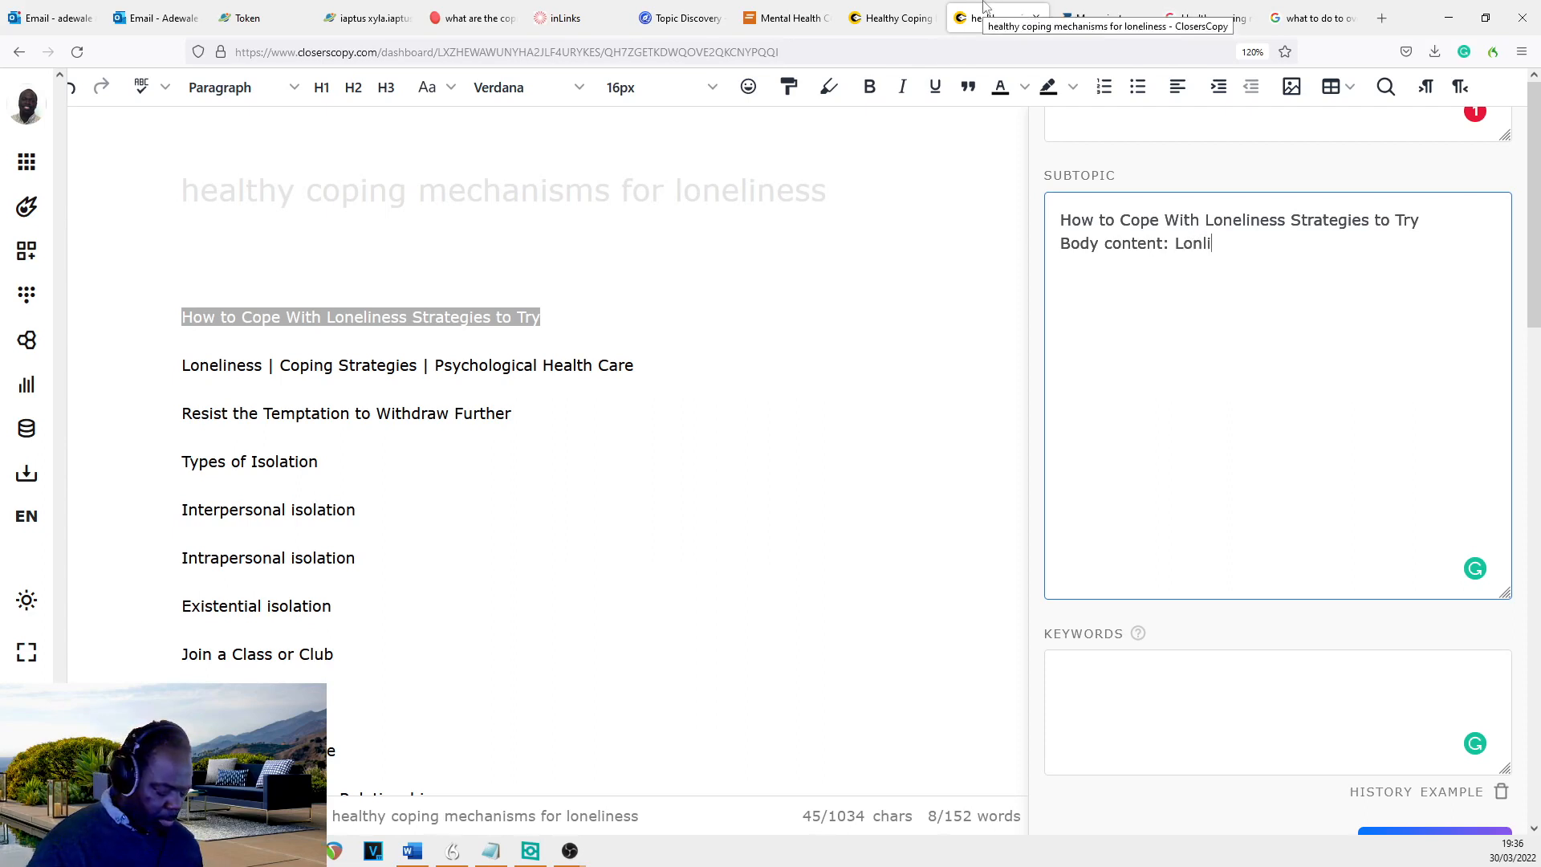
text(ness)
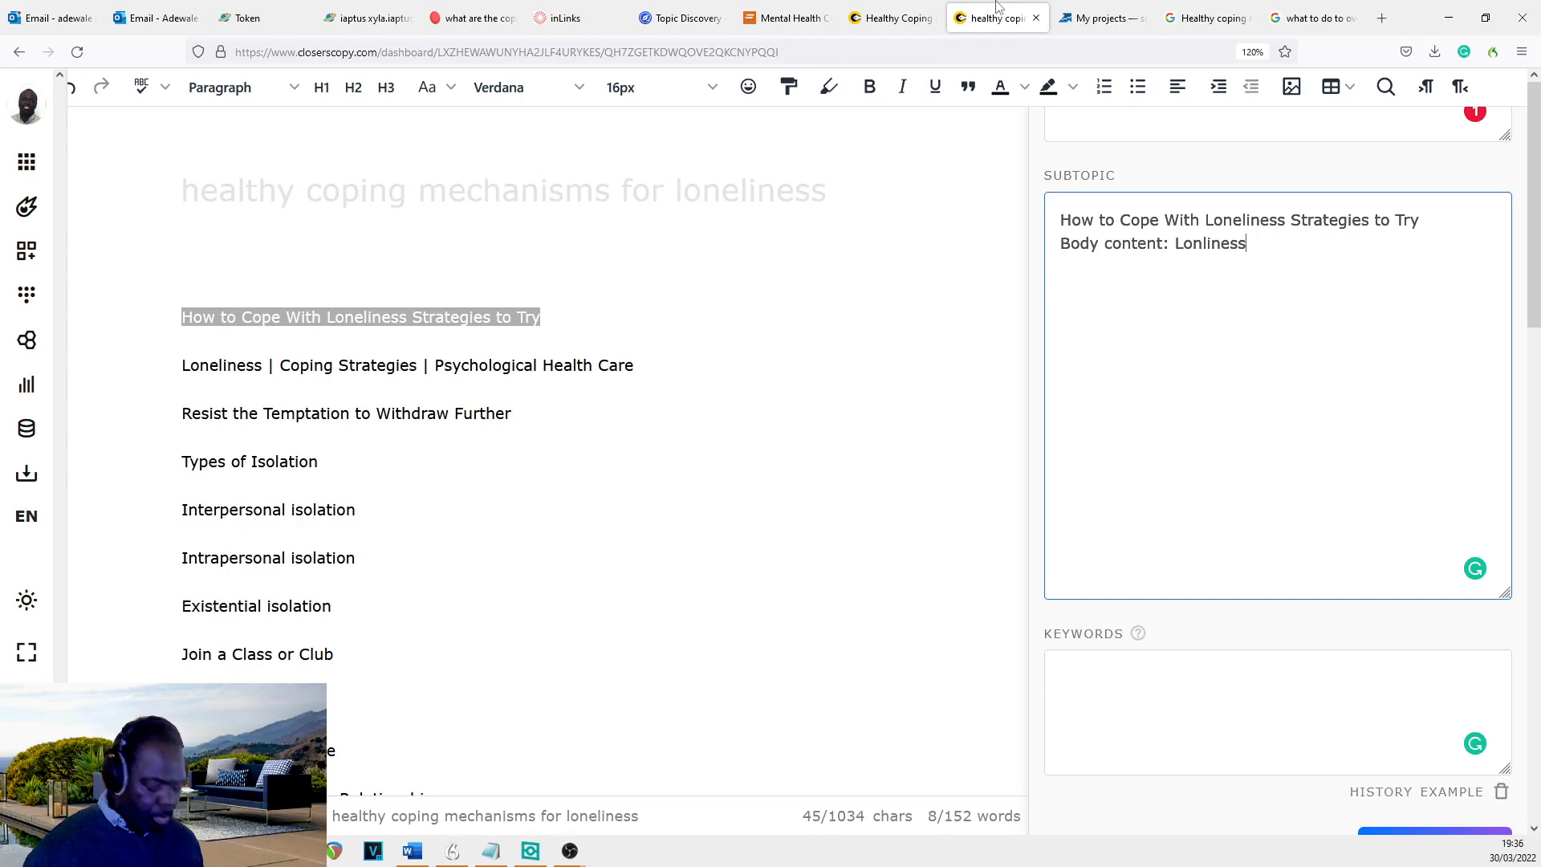
text( is)
- Clear the earlier framework output and generate new body content for the loneliness subtopic
scroll(1348, 233, down, 4)
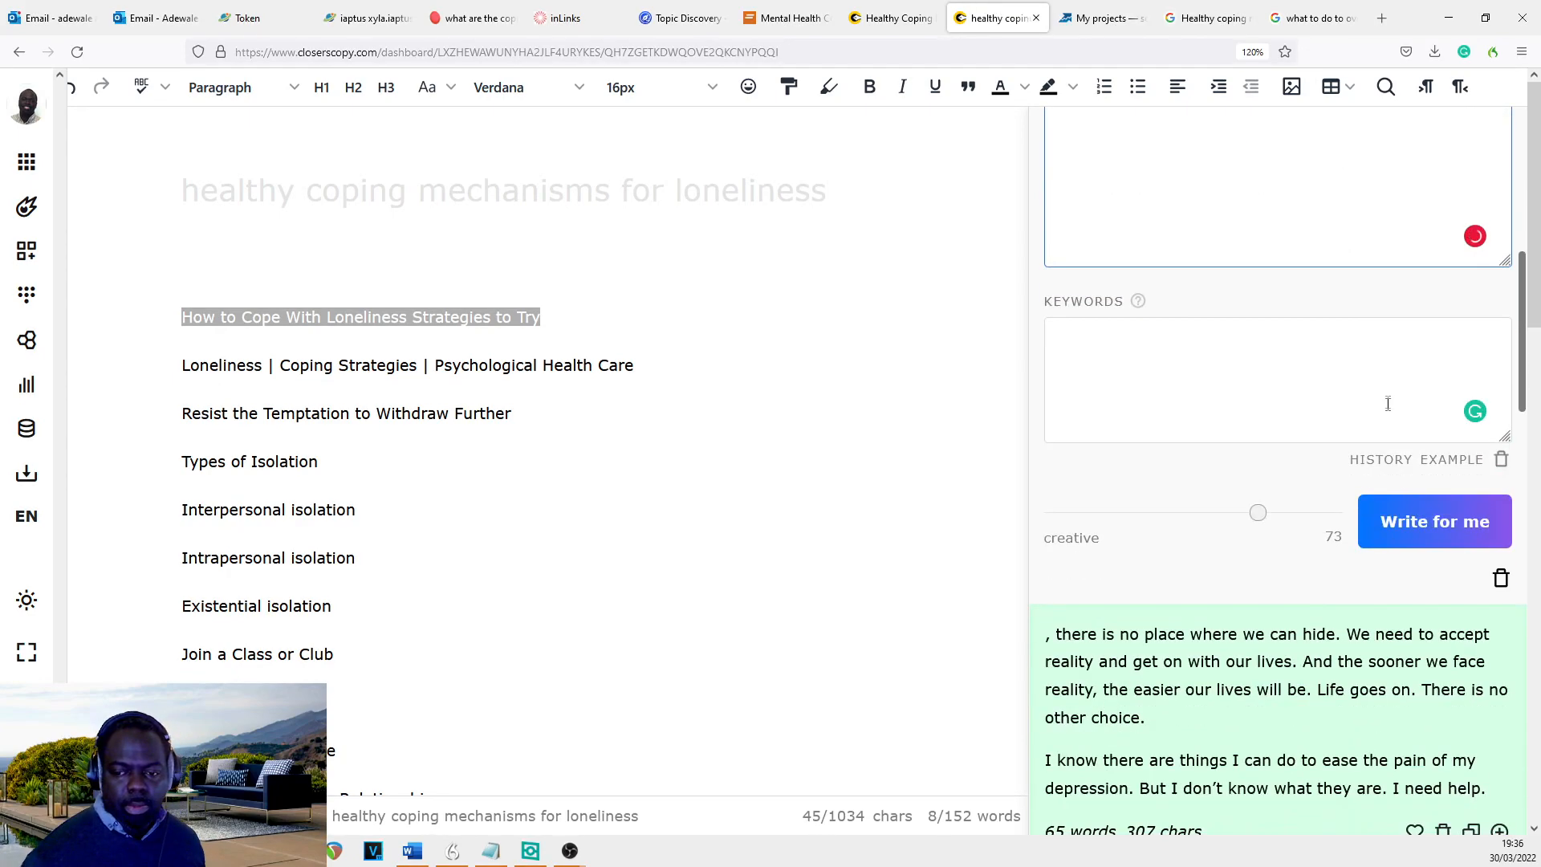
click(1500, 578)
click(1394, 788)
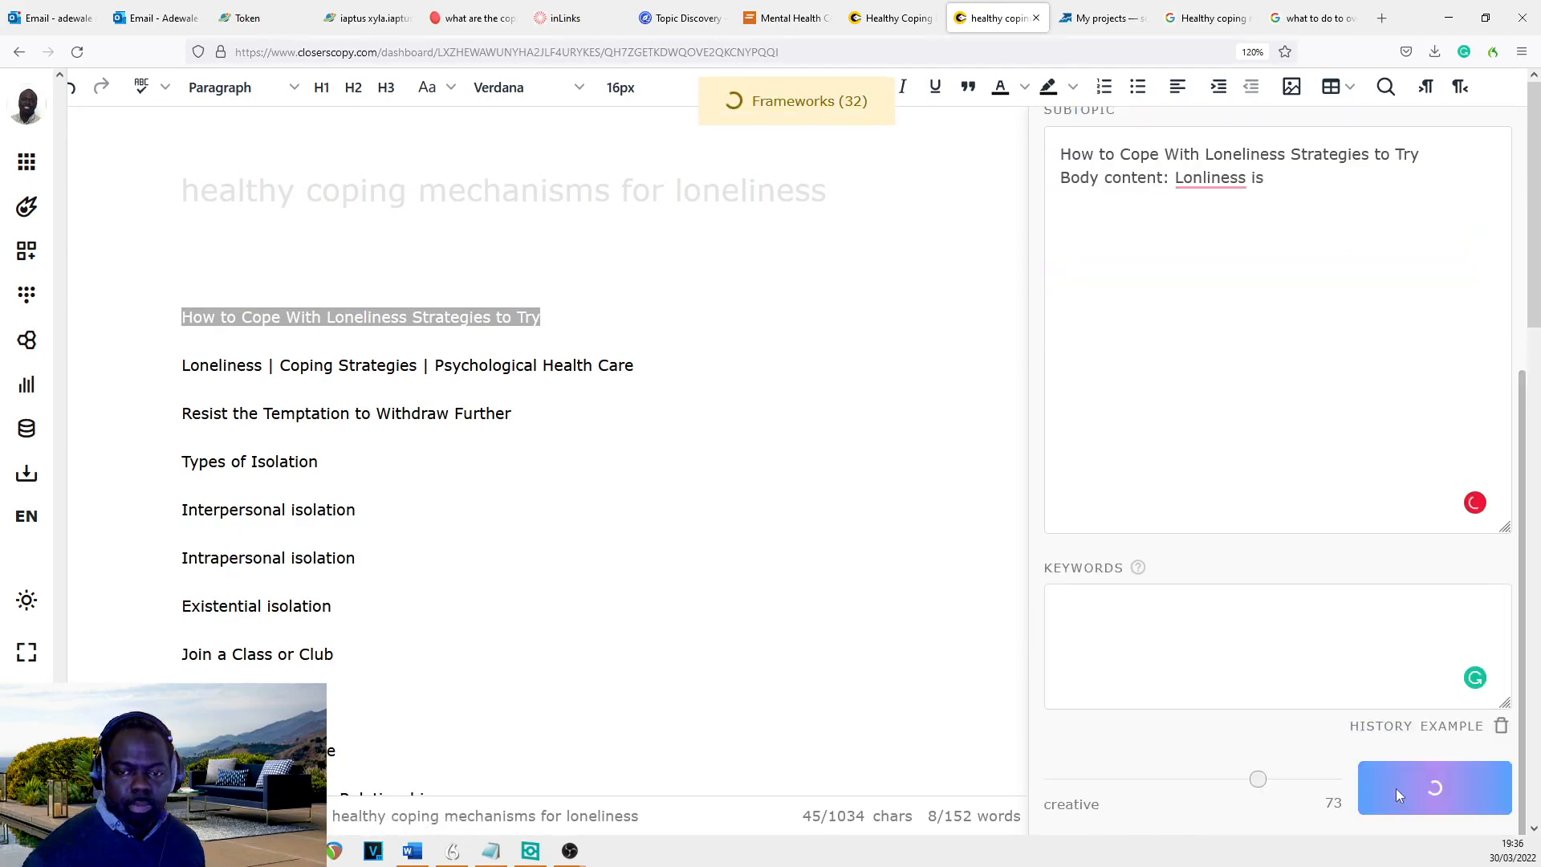
- Format the article line "How to Cope With Loneliness Strategies to Try" as a Header 2
click(688, 249)
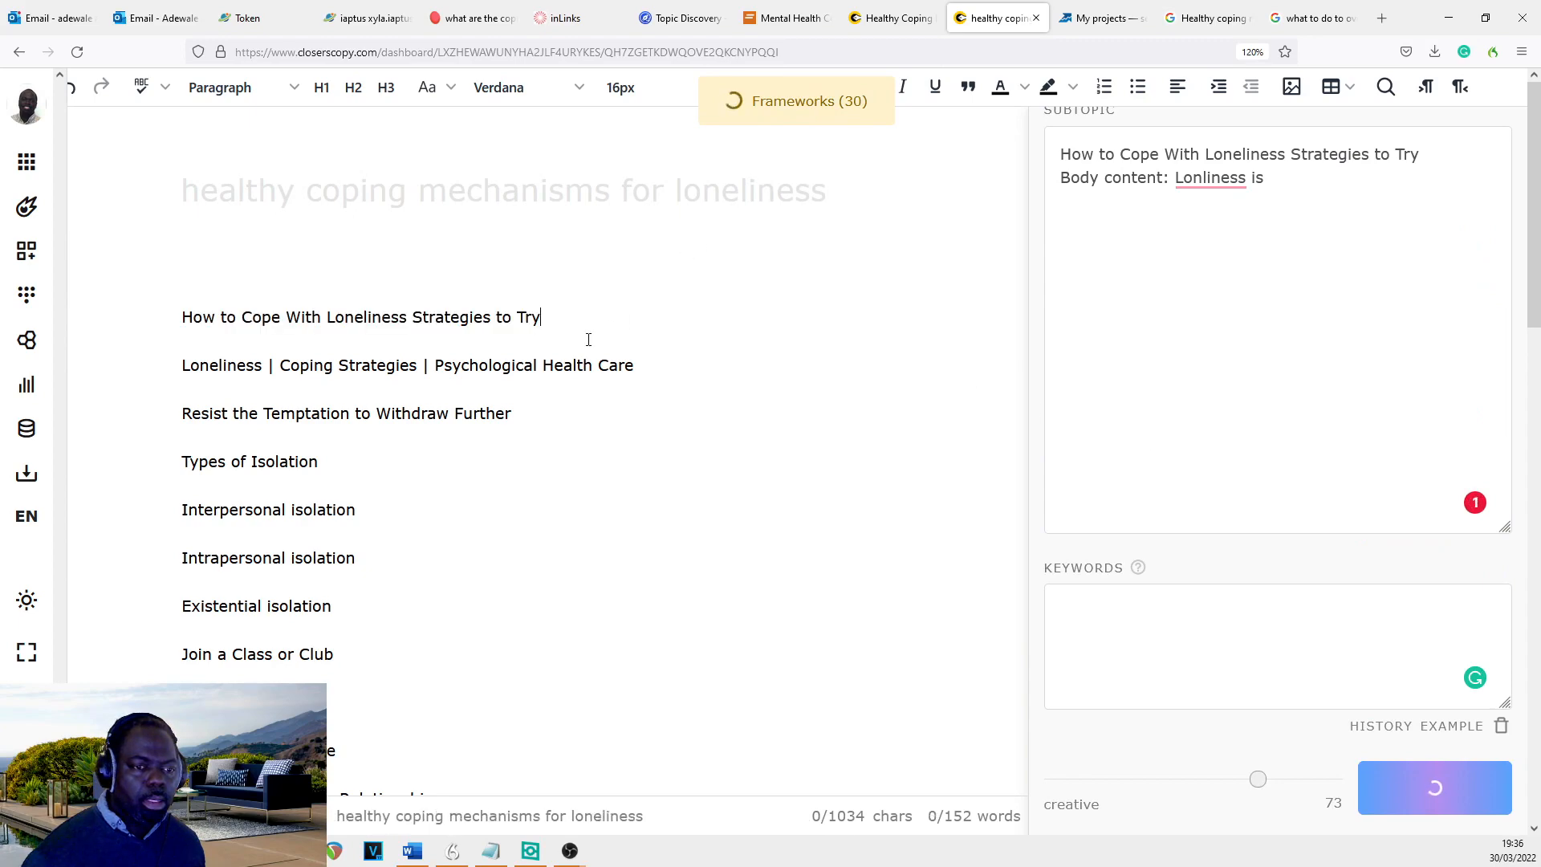
drag(588, 339, 177, 291)
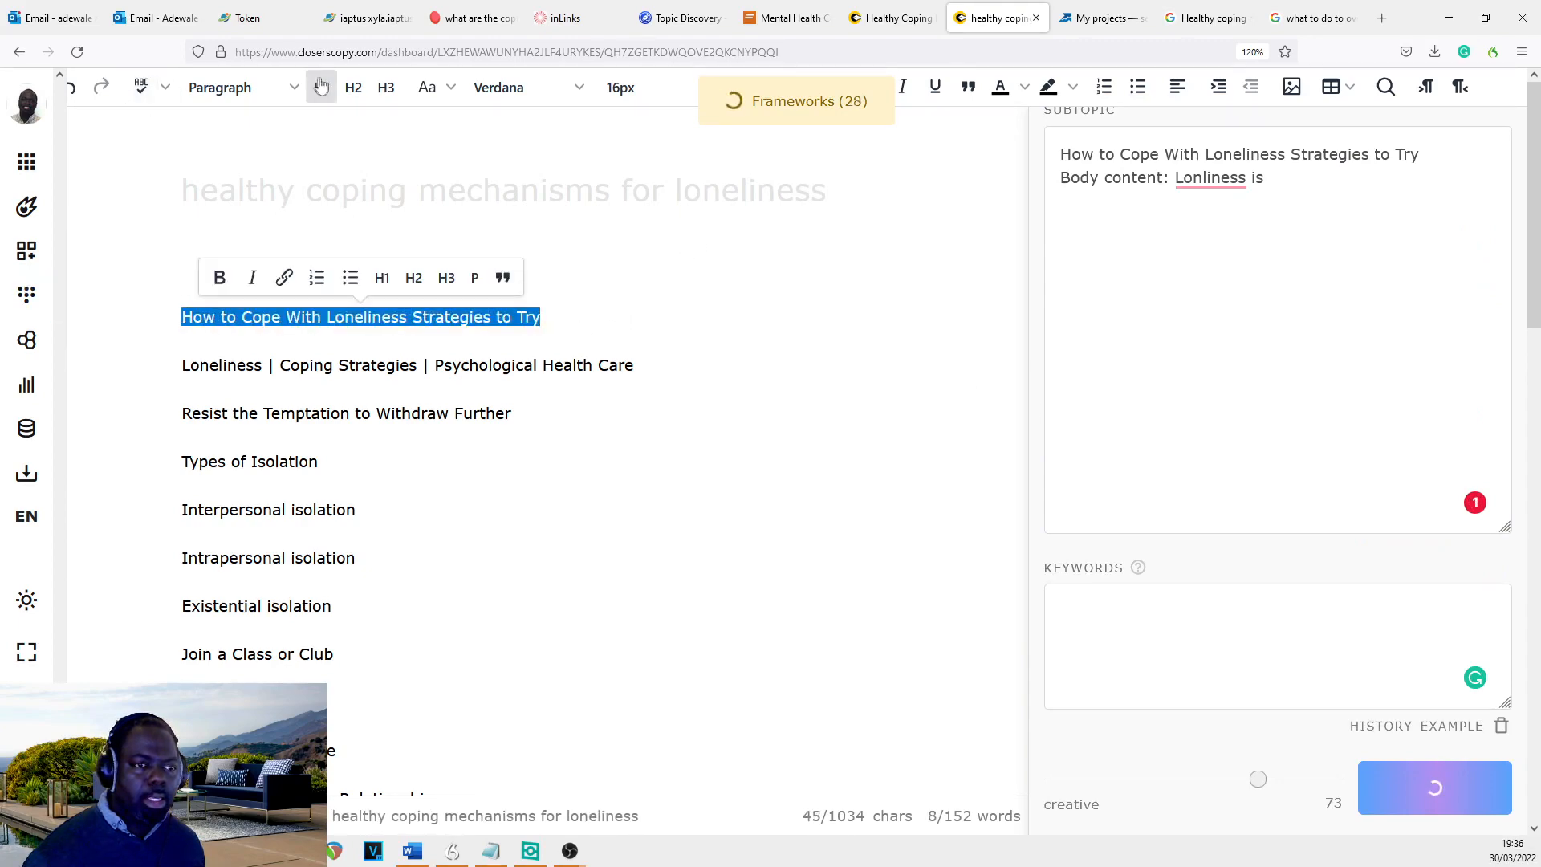
click(353, 87)
- Look through the remaining headings and related-search subtopics in the article while the content generates
scroll(479, 458, down, 3)
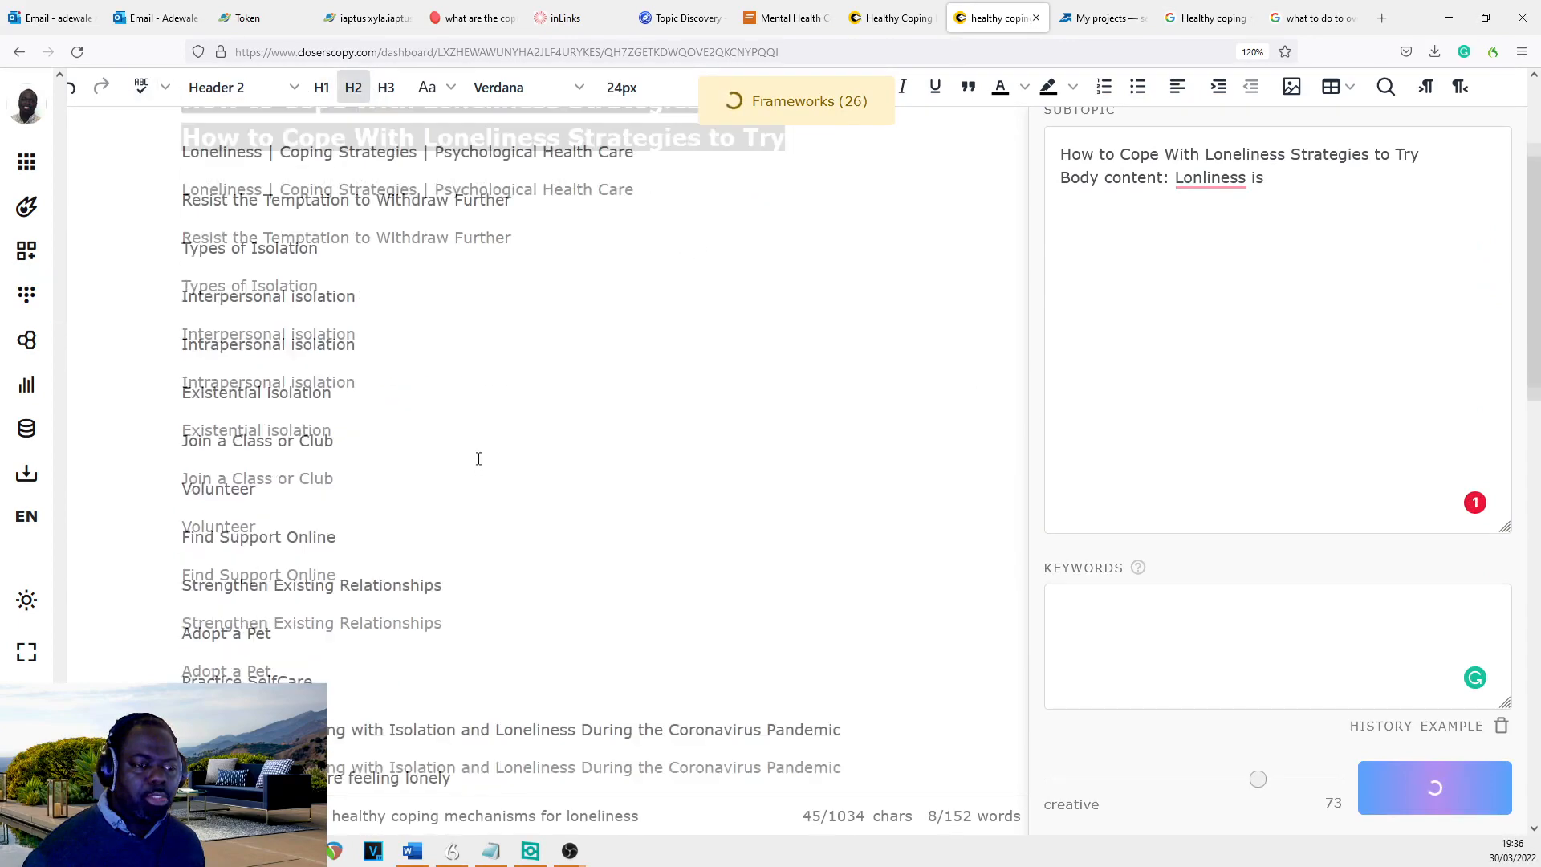
scroll(478, 459, down, 10)
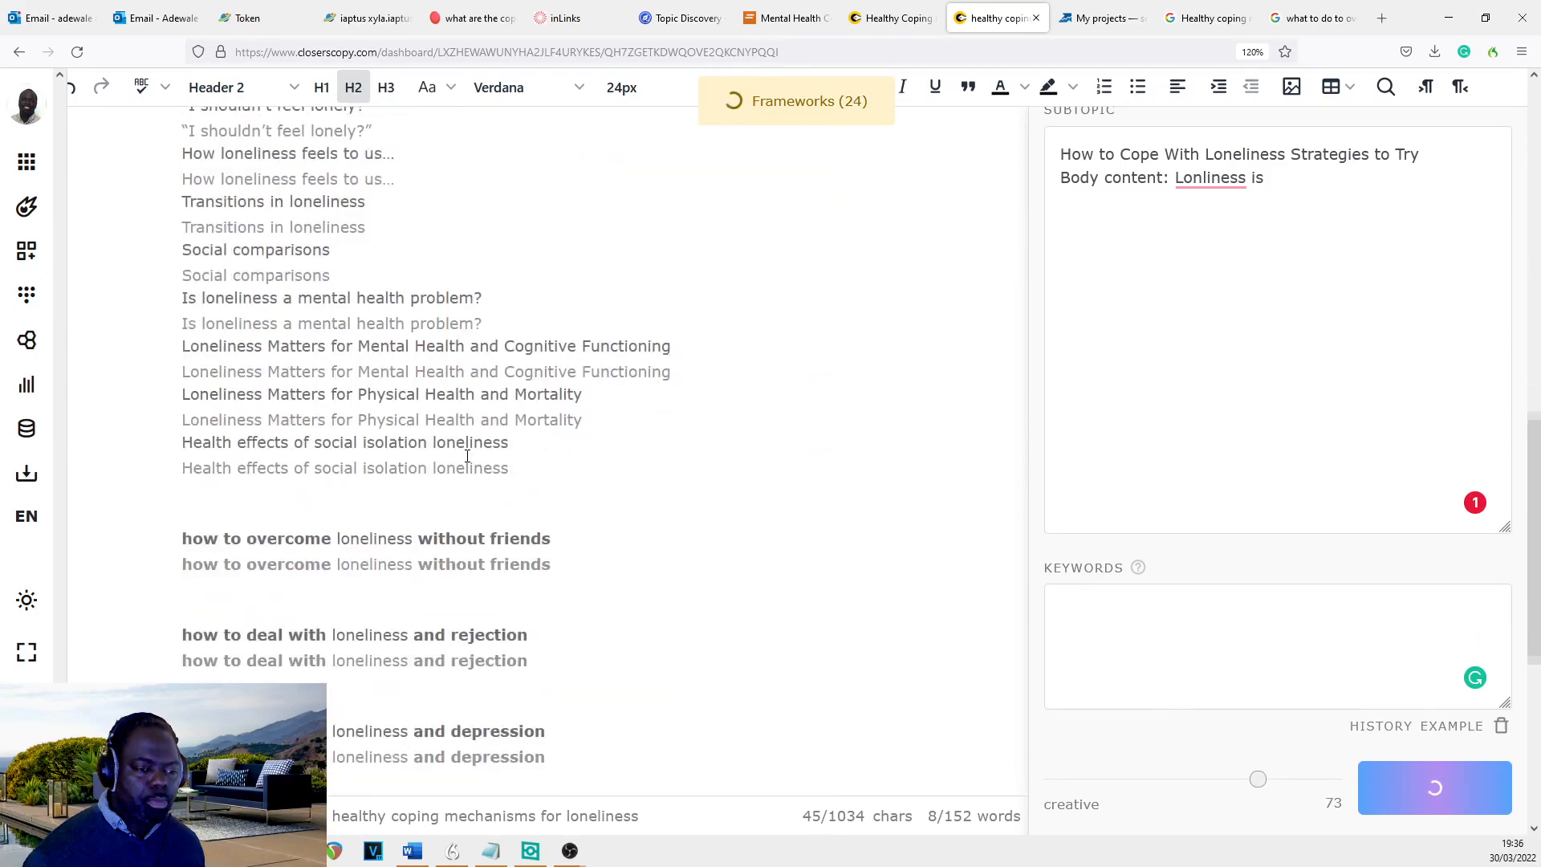
scroll(498, 417, up, 10)
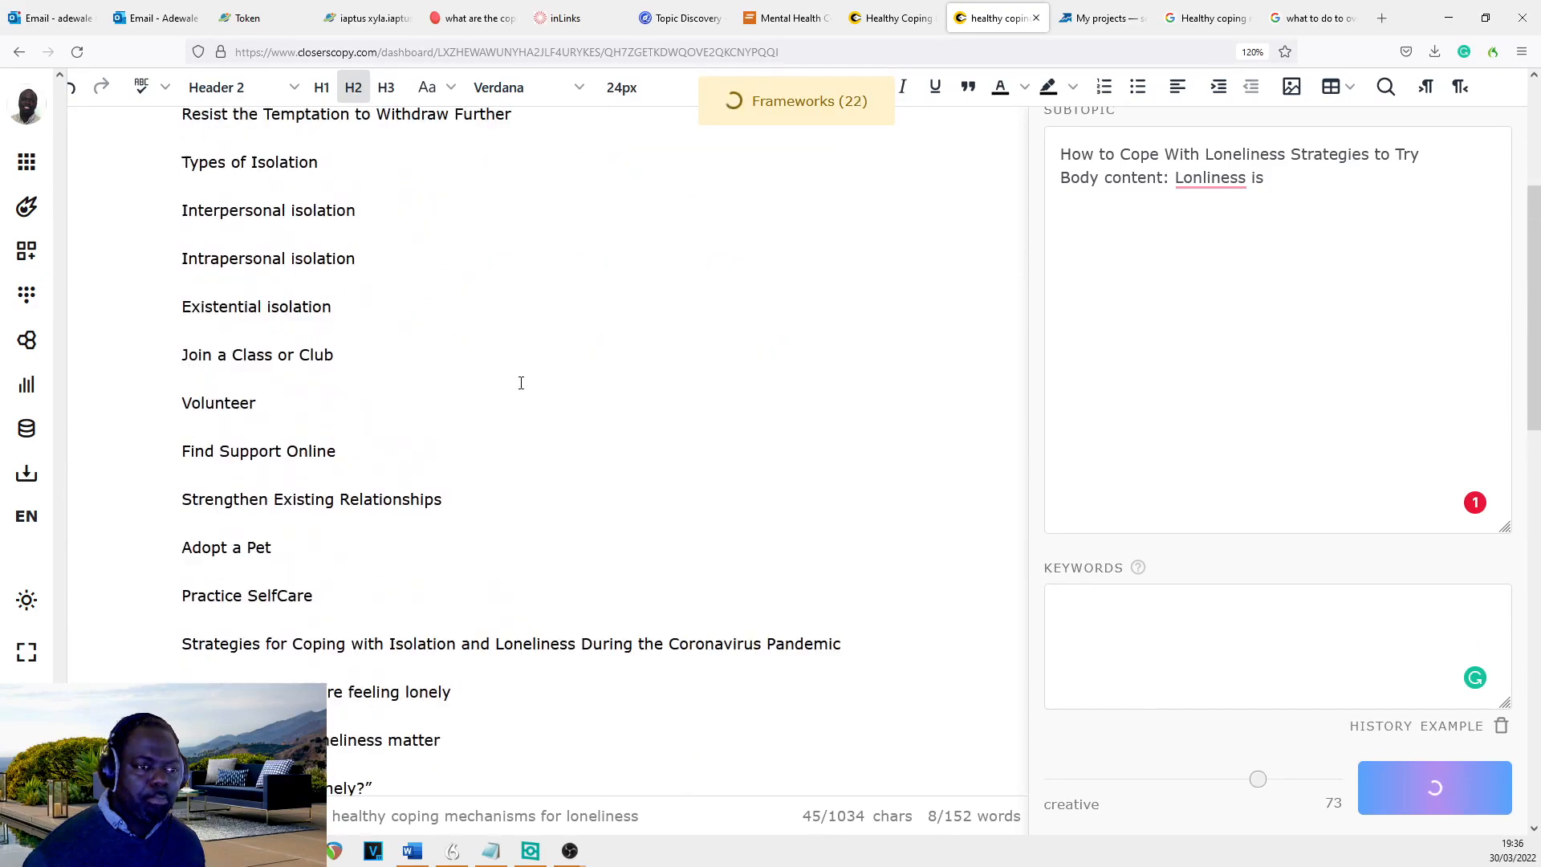
scroll(526, 334, up, 3)
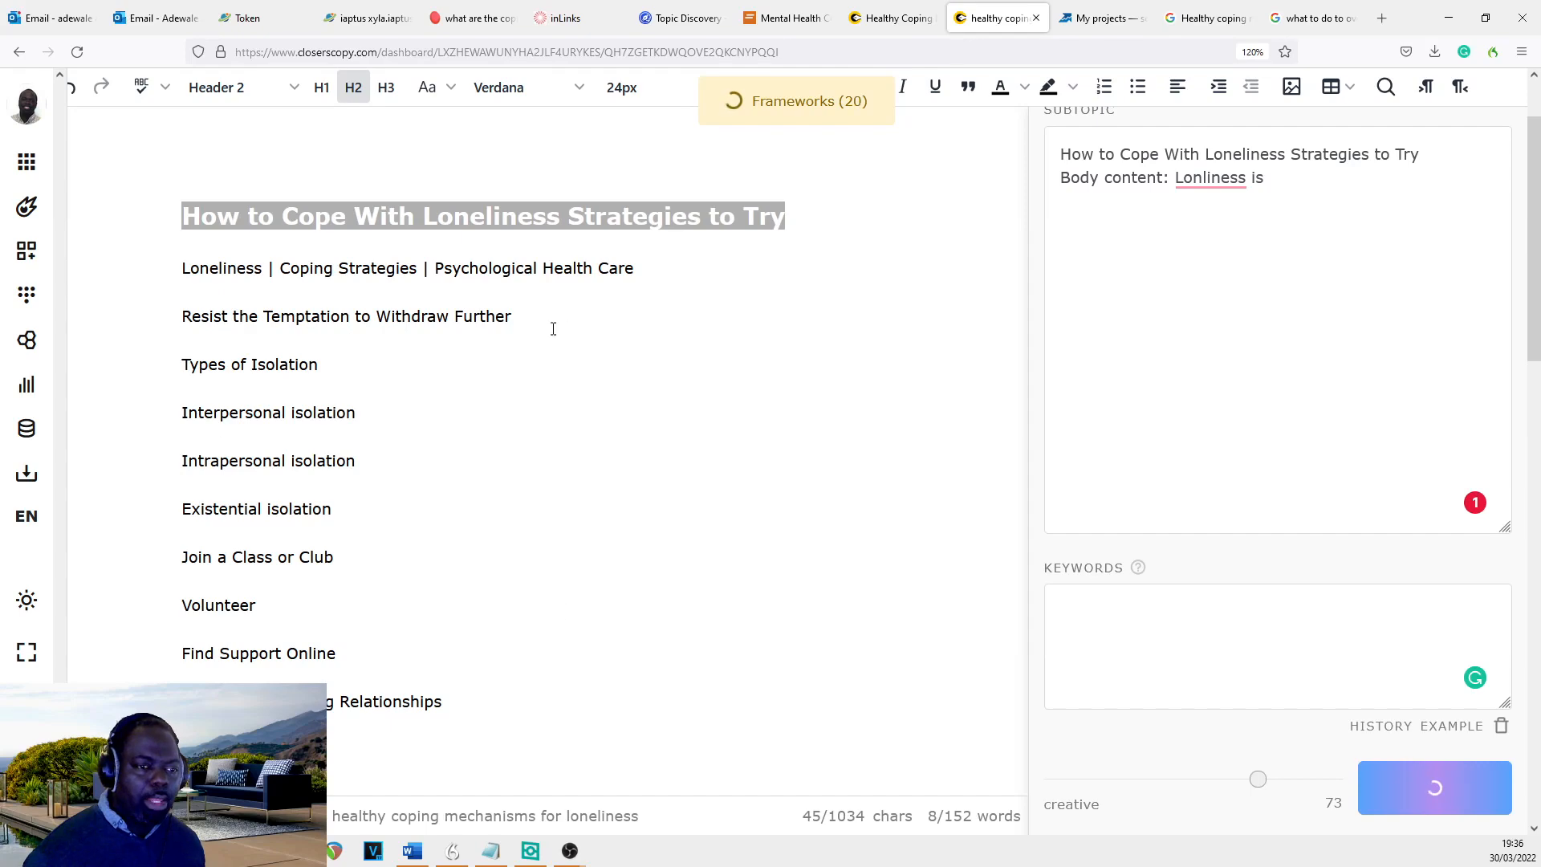
scroll(417, 340, down, 15)
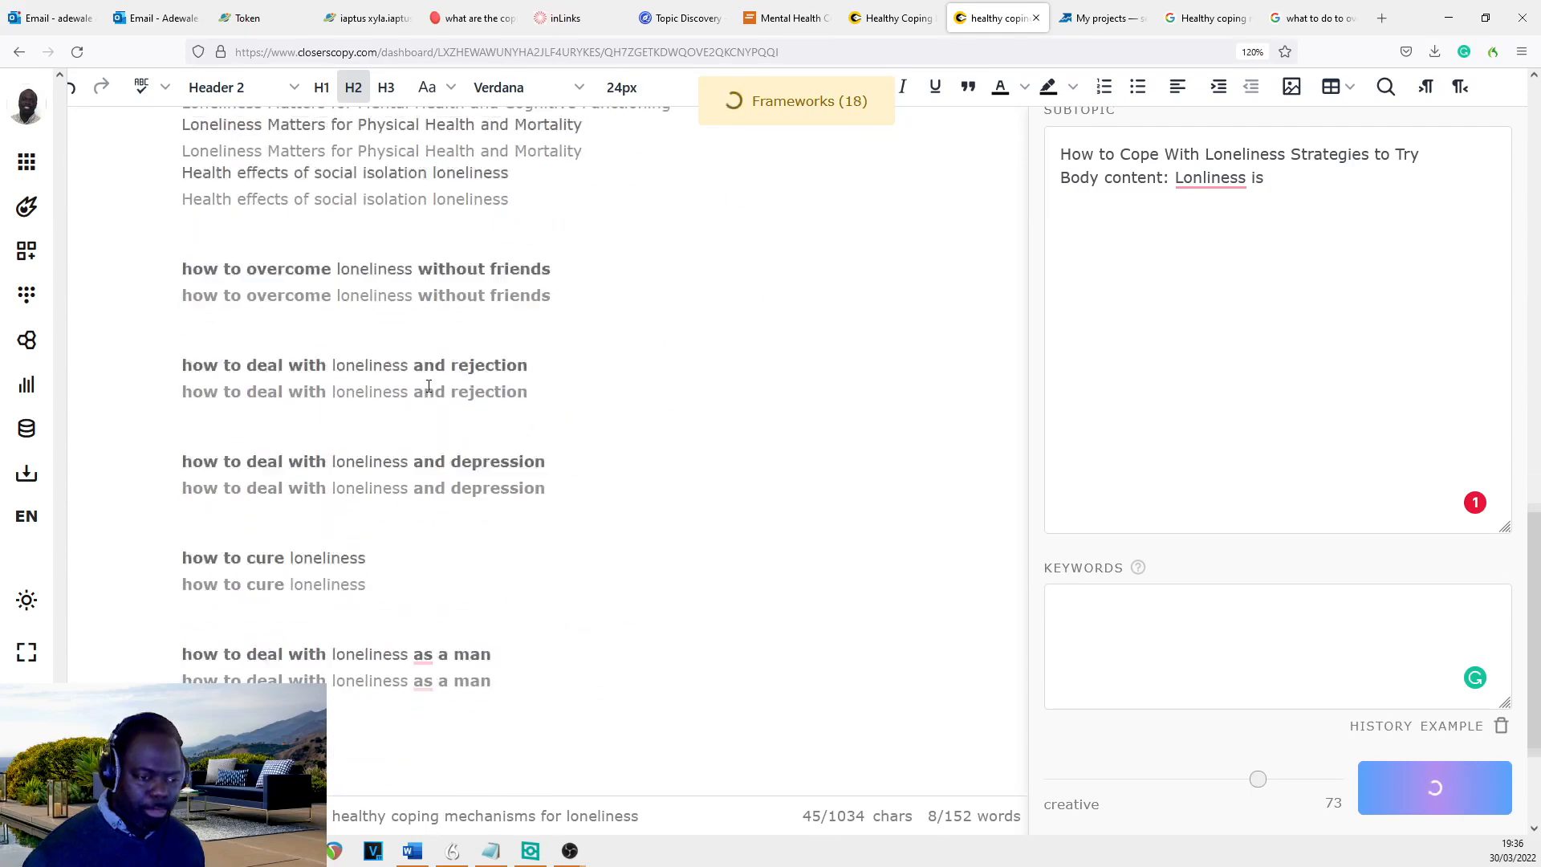
scroll(429, 386, down, 2)
scroll(445, 373, up, 3)
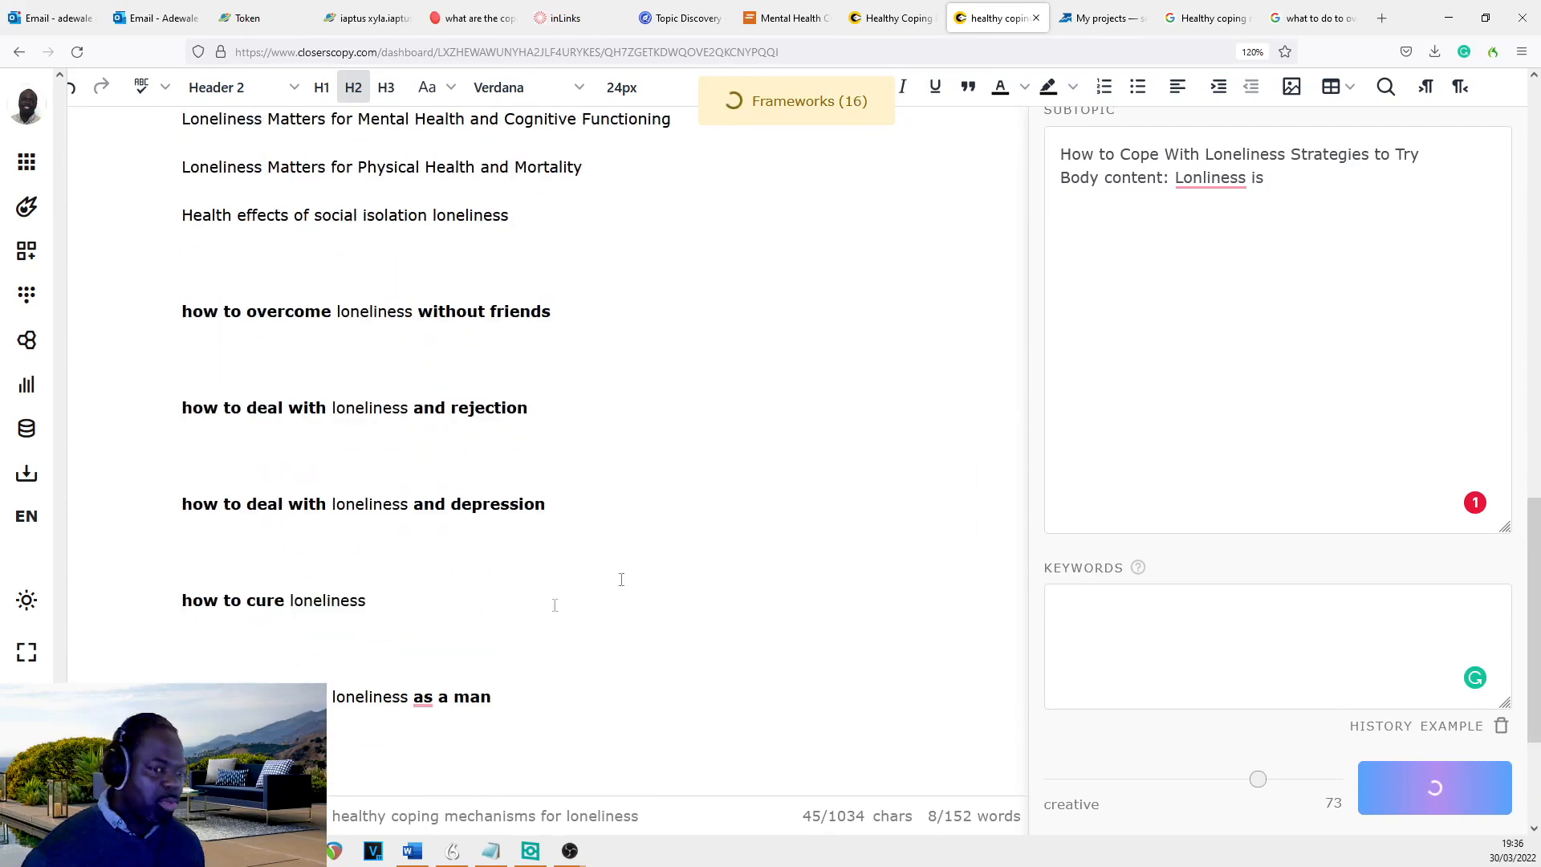
scroll(718, 313, up, 12)
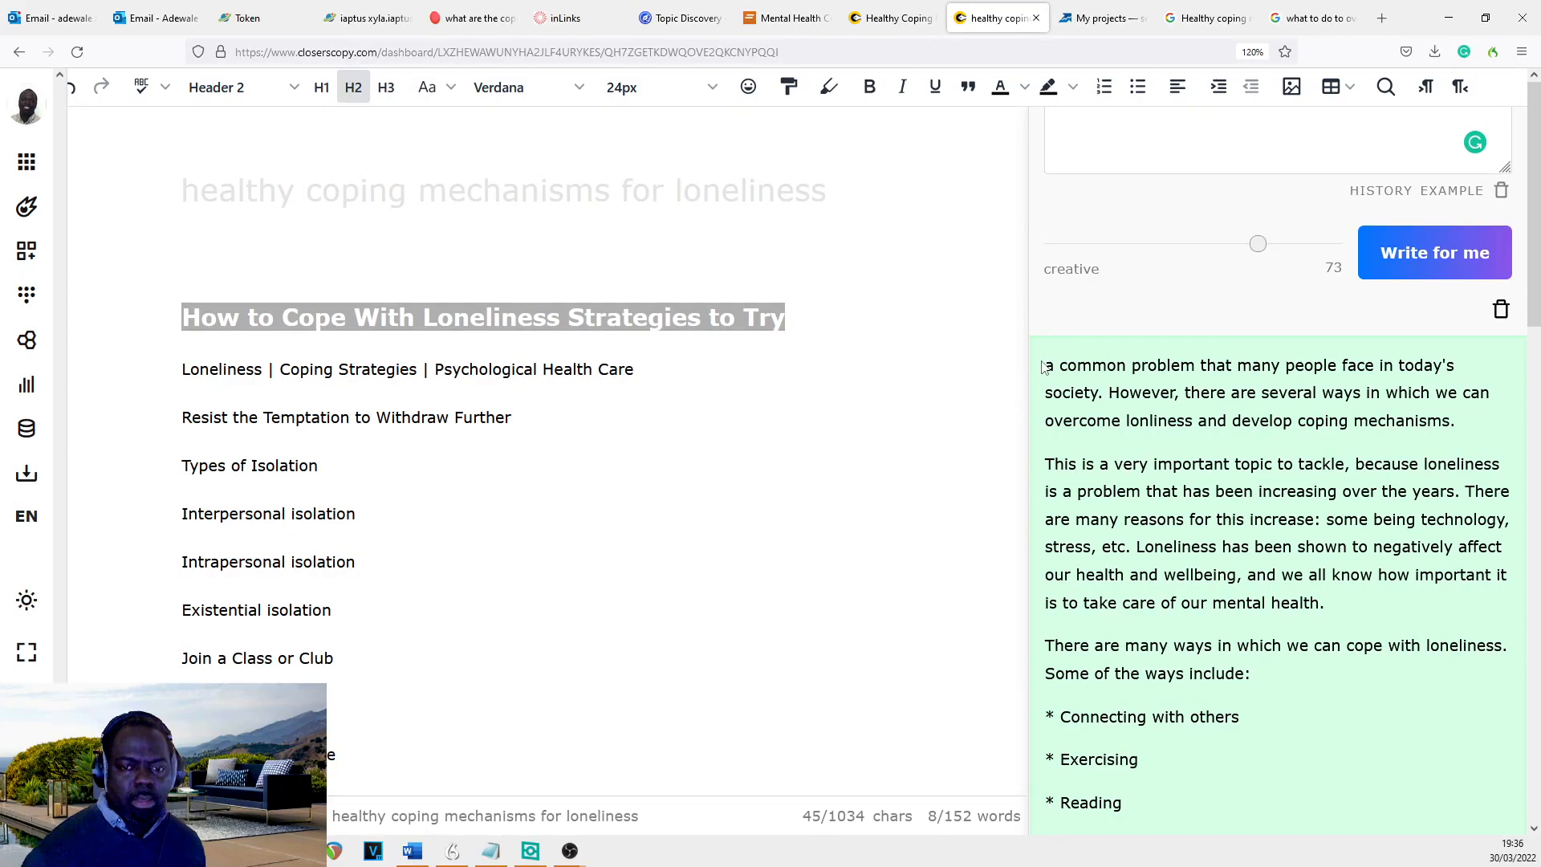
- Insert the generated text under the "How to Cope With Loneliness Strategies to Try" heading, opening with "Loneliness is a common problem"
click(810, 316)
key(Return)
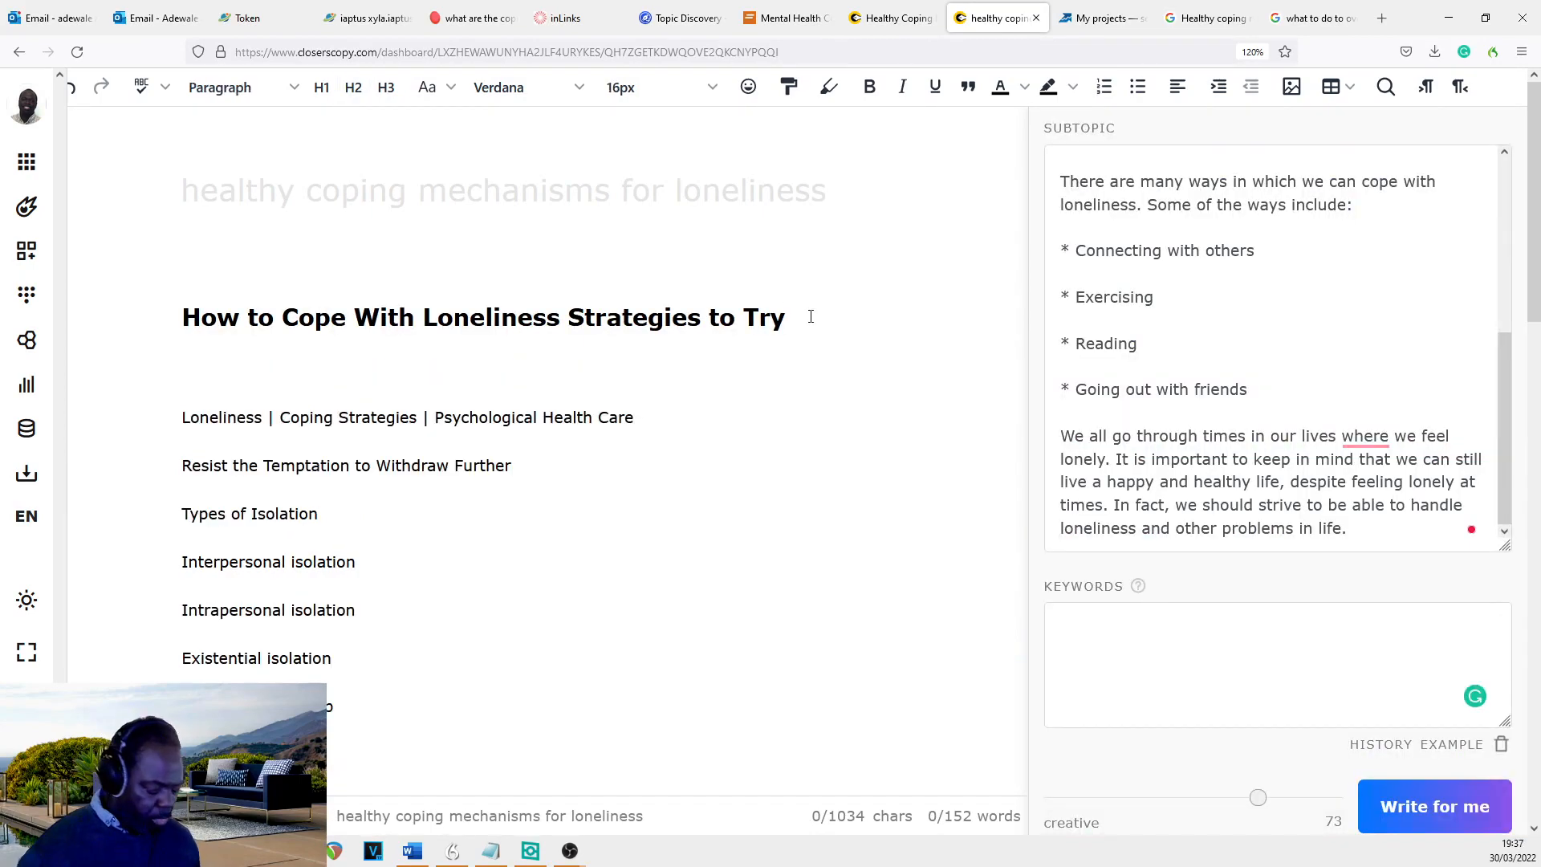
text(Loneliness is a common problem that many people face in today's society. However, there are several ways in which we can overcome lonliness and develop coping mechanisms. This is a very important topic to tackle, because loneliness is a problem that has been increasing over the years. There are many reasons for this increase: some being technology, stress, etc. Loneliness has been shown to negatively affect our health and wellbeing, and we all know how important it is to take care of our mental health. There are many ways in which we can cope with loneliness. Some of the ways include: * Connecting with others * Exercising * Reading * Going out with friends We all go through times in our lives where we feel lonely. It is important to keep in mind that we can still live a happy and healthy life, despite feeling lonely at times. In fact, we should strive to be able to handle loneliness and other problems in life.)
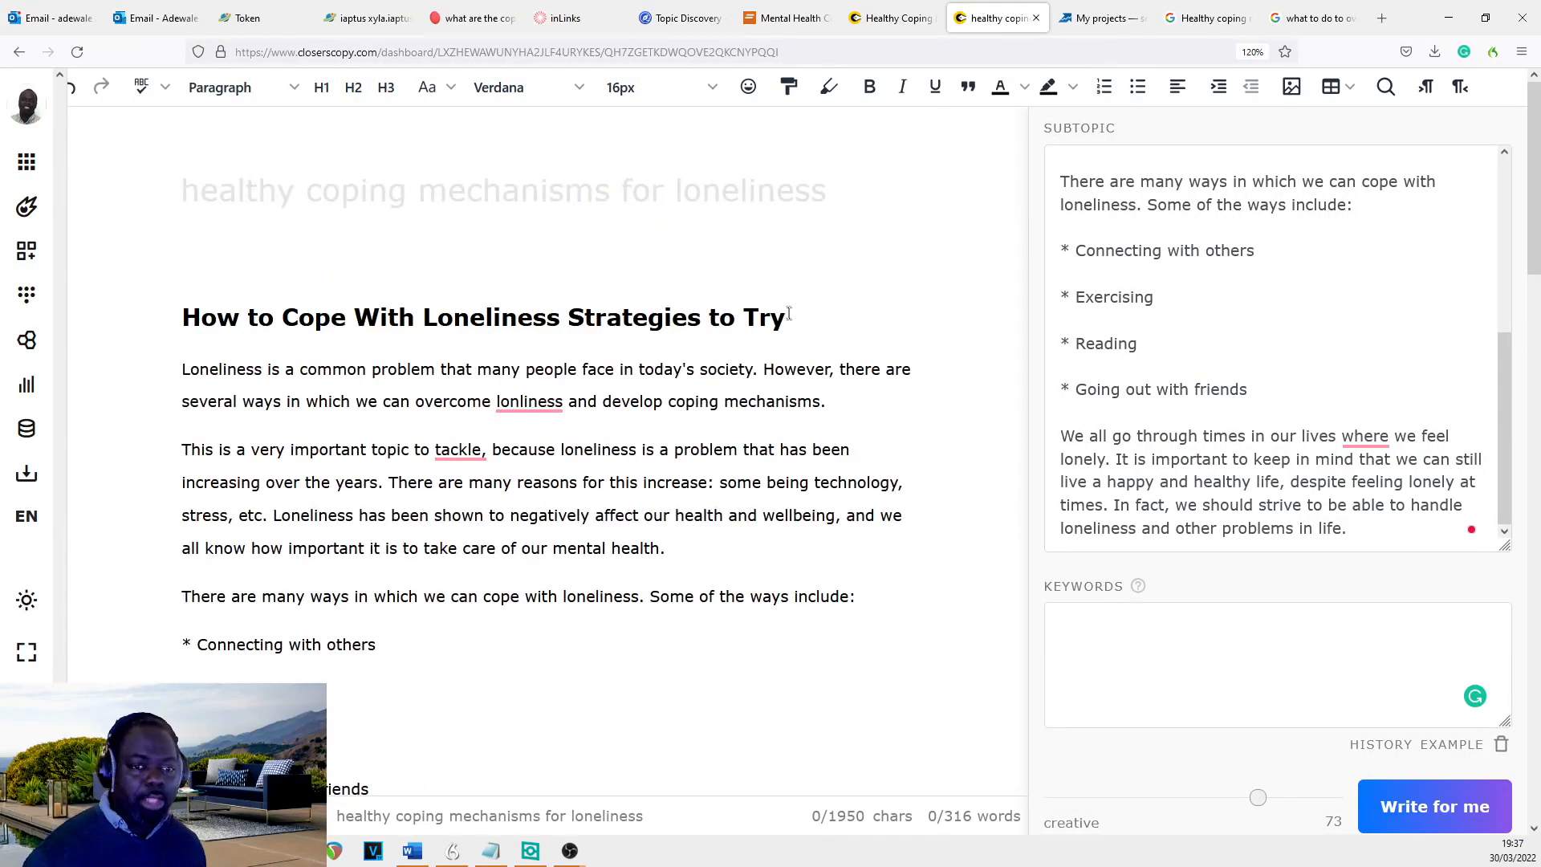
- Review the inserted section and delete the line "Loneliness | Coping Strategies | Psychological Health Care" below it
scroll(660, 250, down, 7)
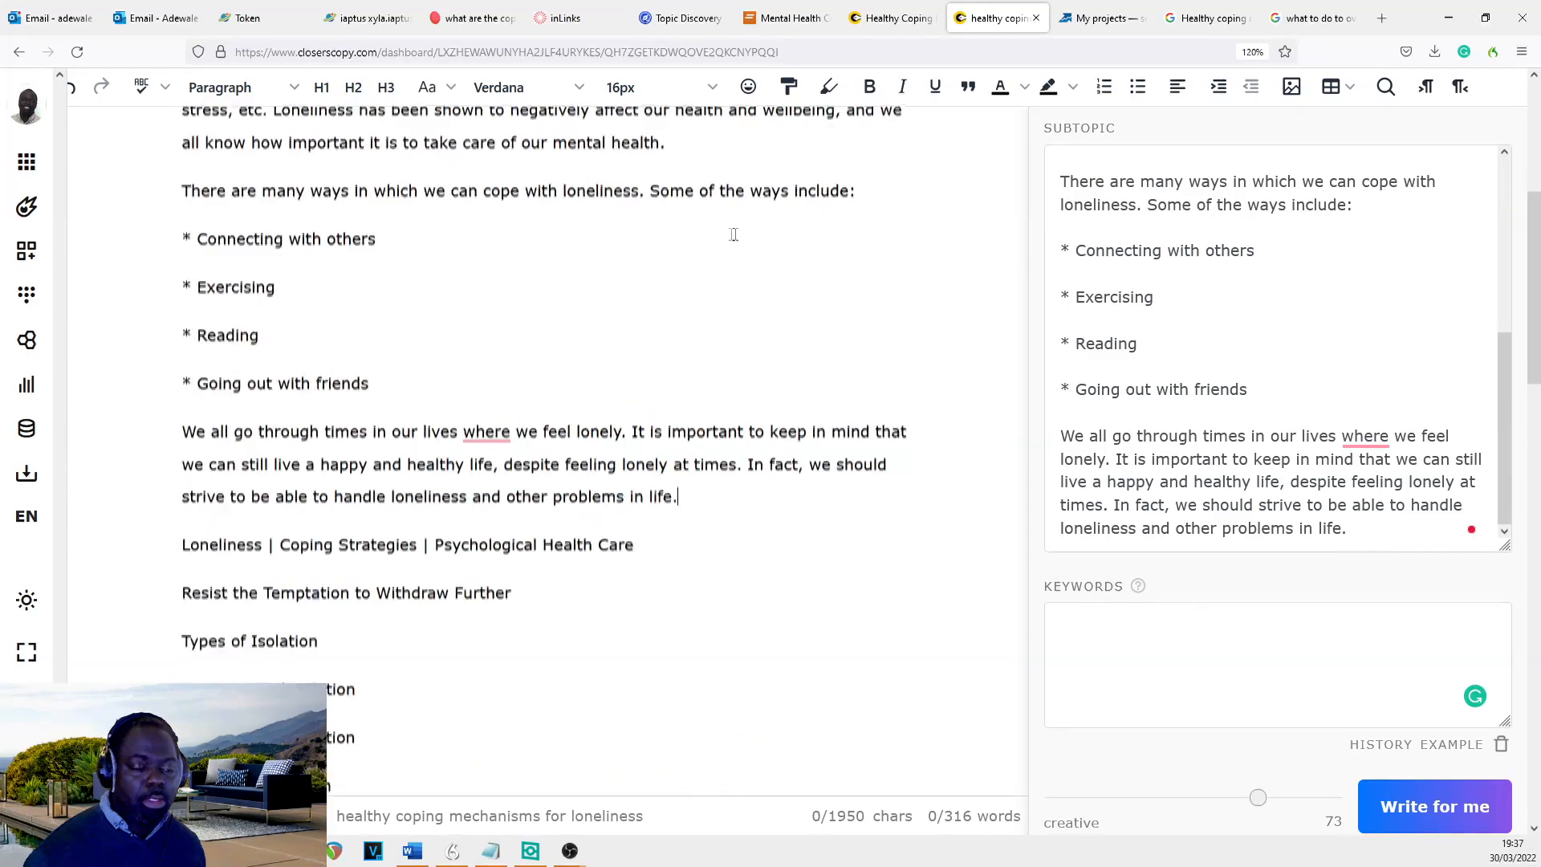
scroll(599, 262, up, 3)
scroll(599, 262, up, 4)
scroll(599, 251, down, 7)
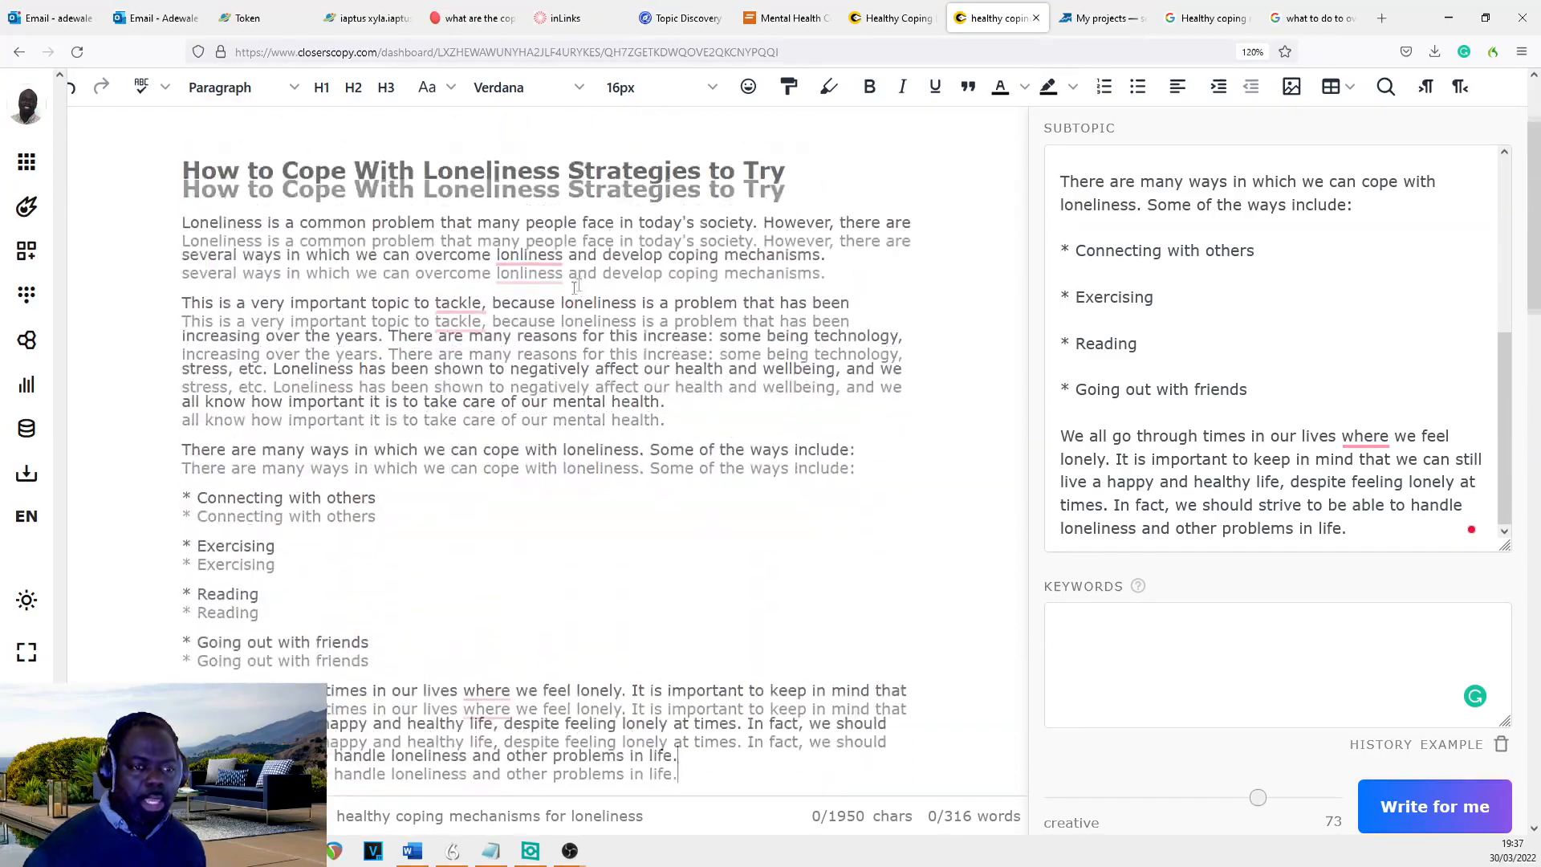
mouse_move(660, 343)
mouse_down()
mouse_move(269, 345)
mouse_move(548, 360)
mouse_move(595, 345)
mouse_move(179, 345)
mouse_up()
click(328, 360)
click(291, 341)
key(BackSpace)
key(BackSpace)
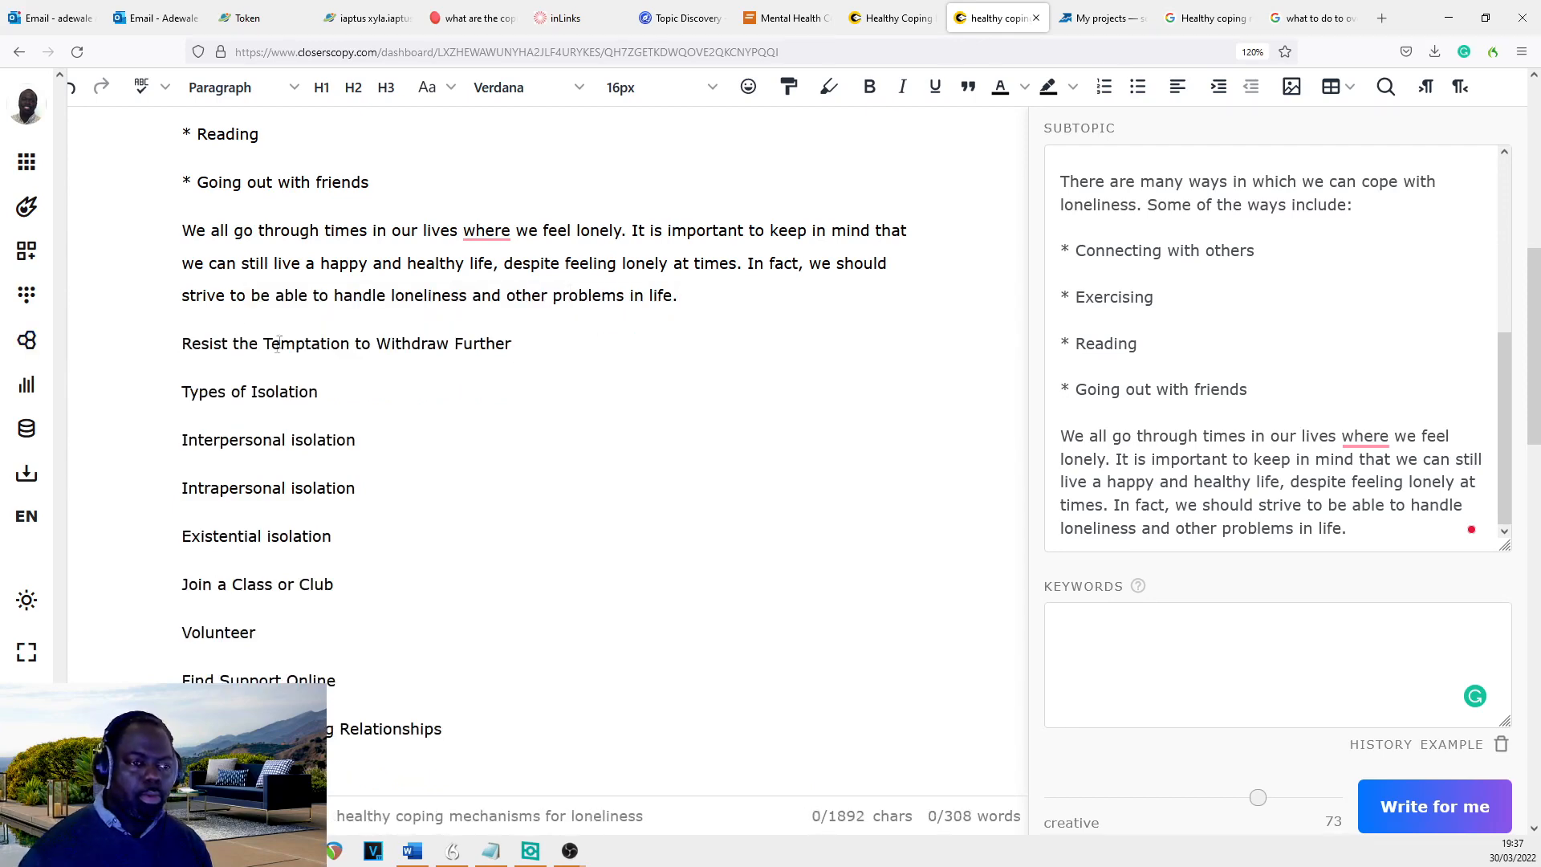
- Add a blank line after the generated section and copy the heading "Resist the Temptation to Withdraw Further"
scroll(320, 371, up, 8)
scroll(433, 474, down, 5)
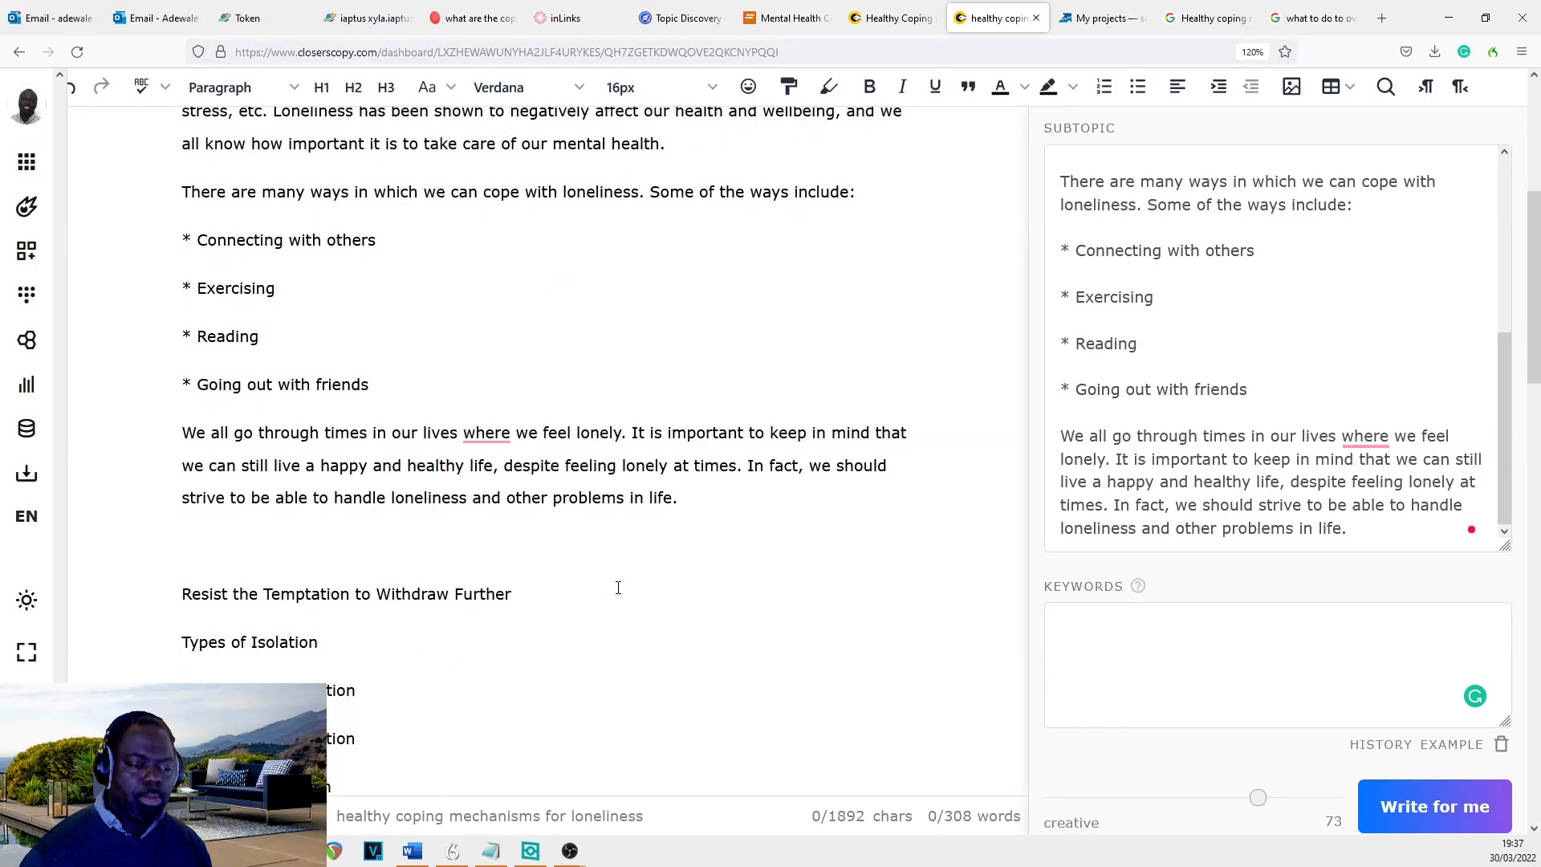
drag(618, 587, 180, 594)
key(ctrl+c)
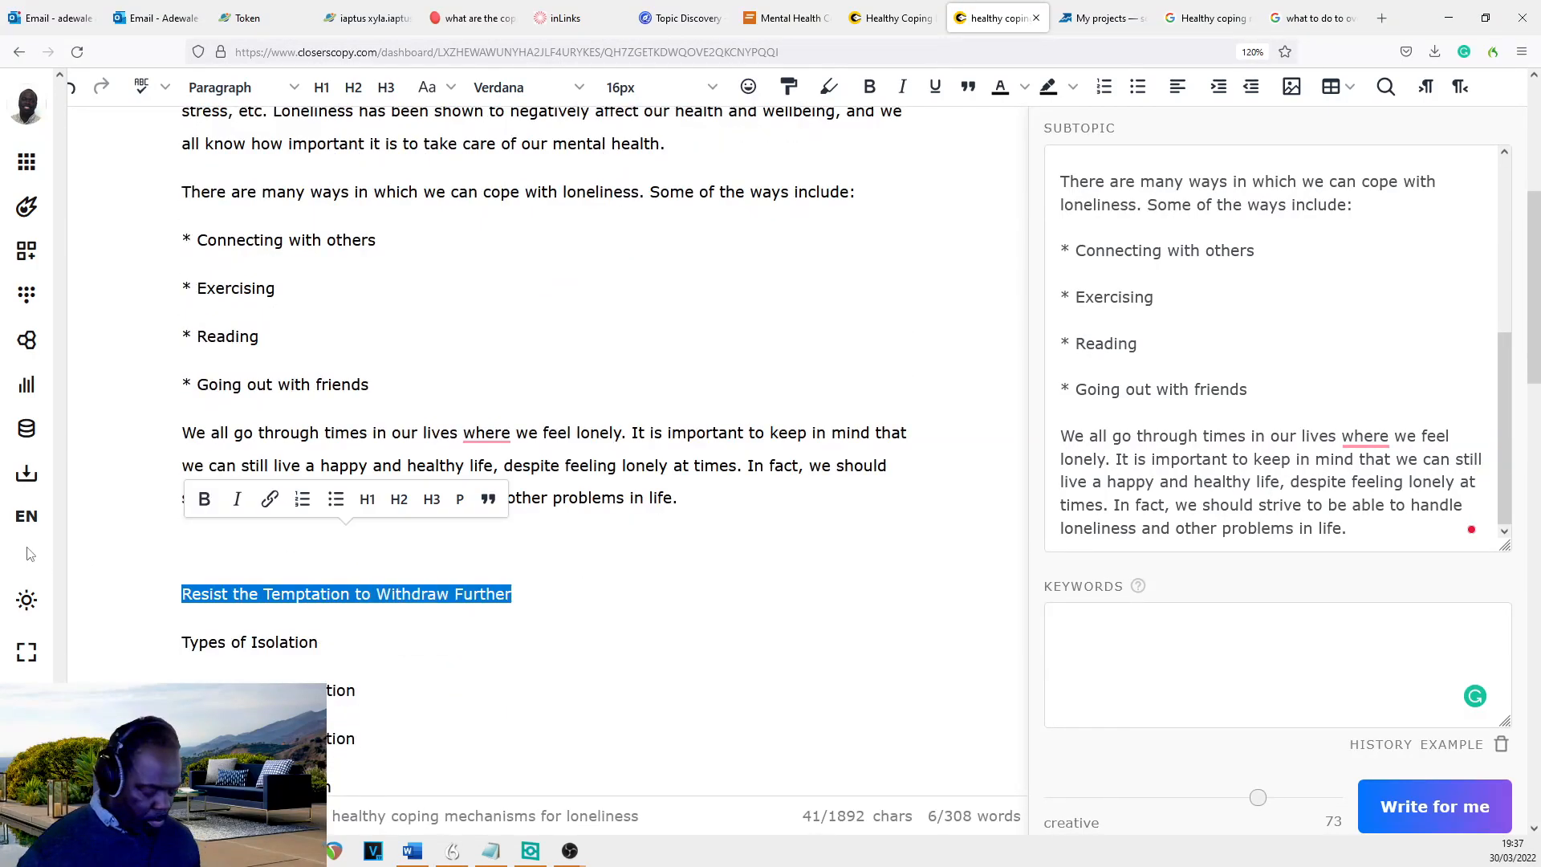
- Replace the subtopic heading in the framework with "Resist the Temptation to Withdraw Further" and remove the blank lines above it
scroll(466, 606, up, 3)
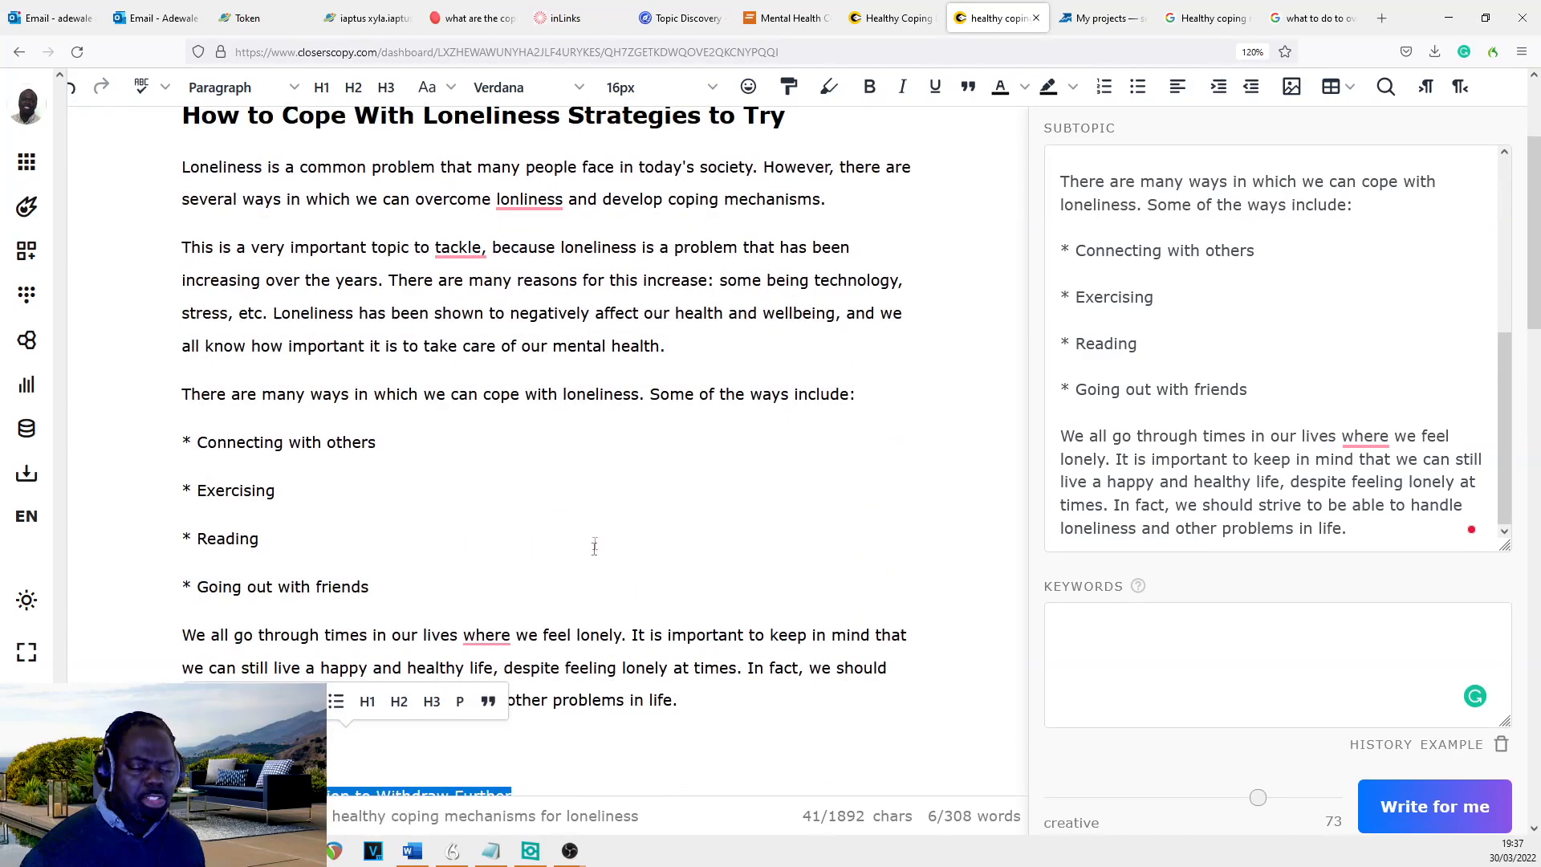
scroll(591, 554, down, 2)
scroll(592, 554, down, 2)
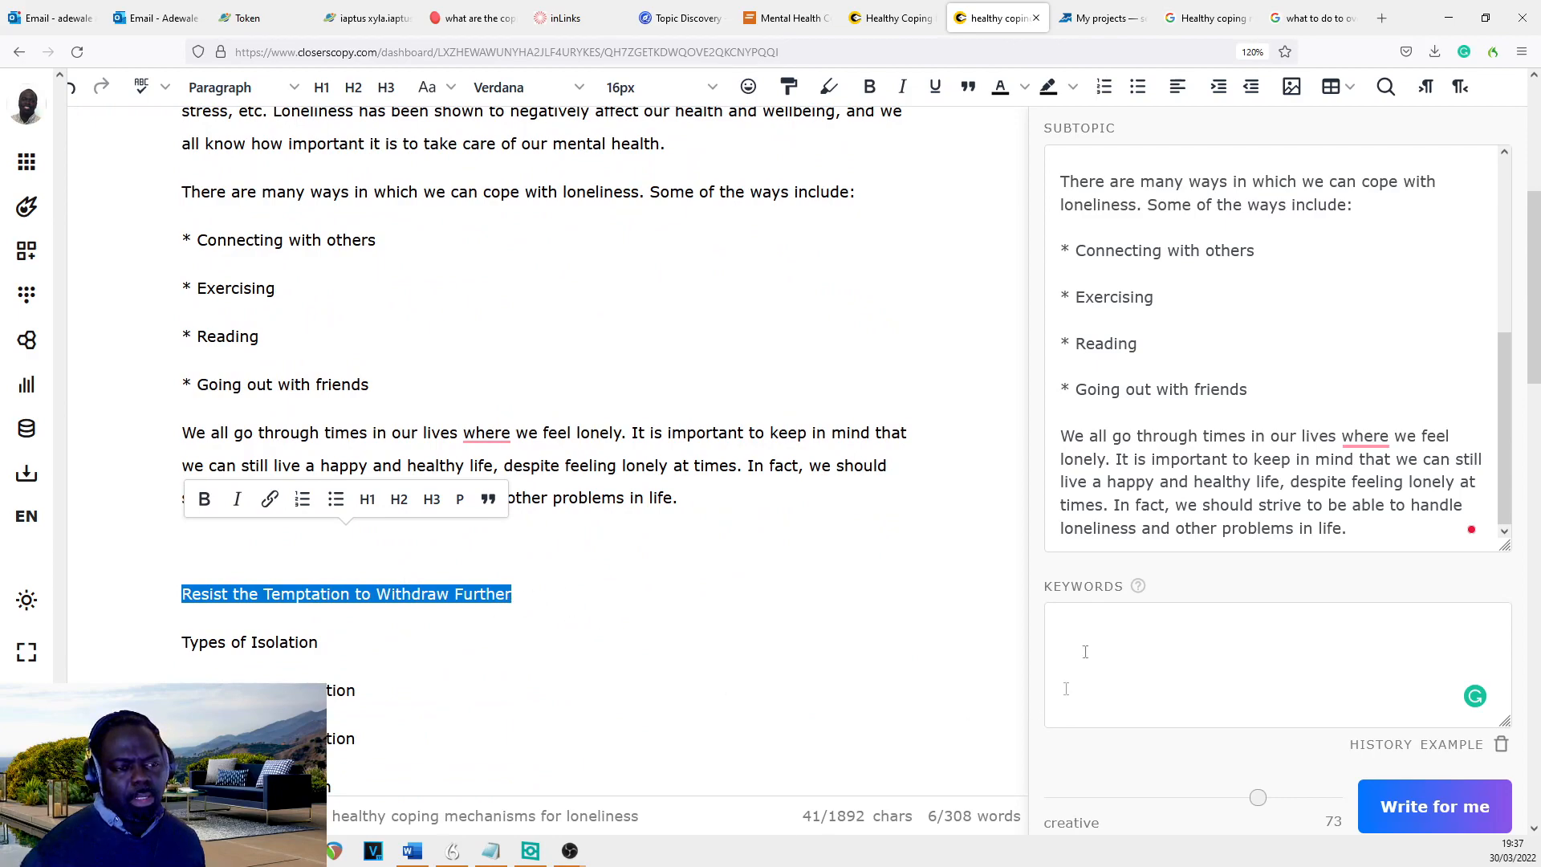
scroll(727, 308, down, 3)
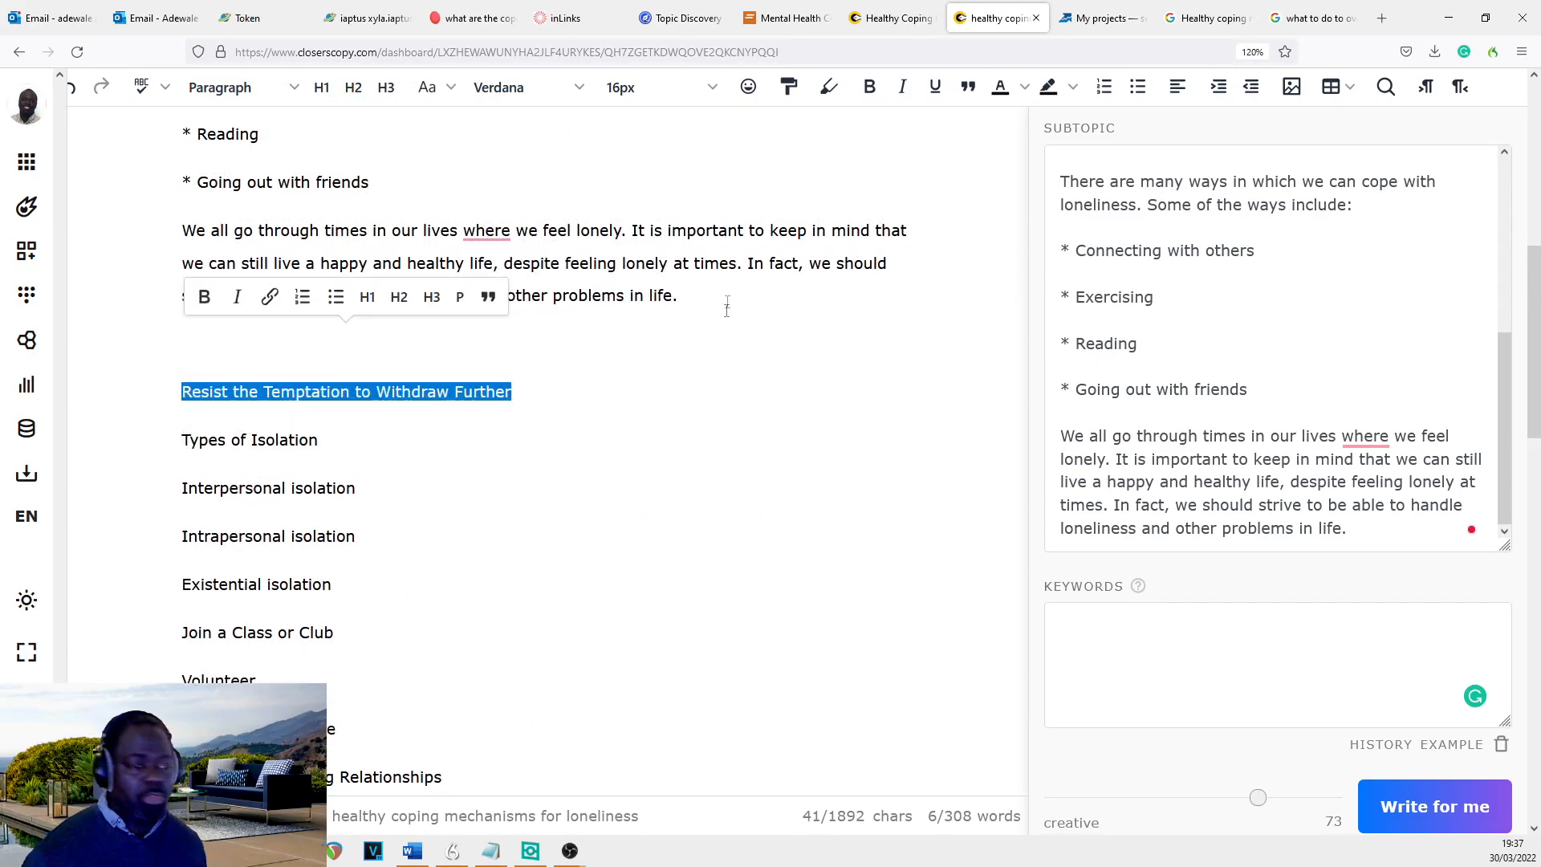
scroll(1188, 353, up, 3)
scroll(936, 388, up, 2)
scroll(1315, 291, up, 1)
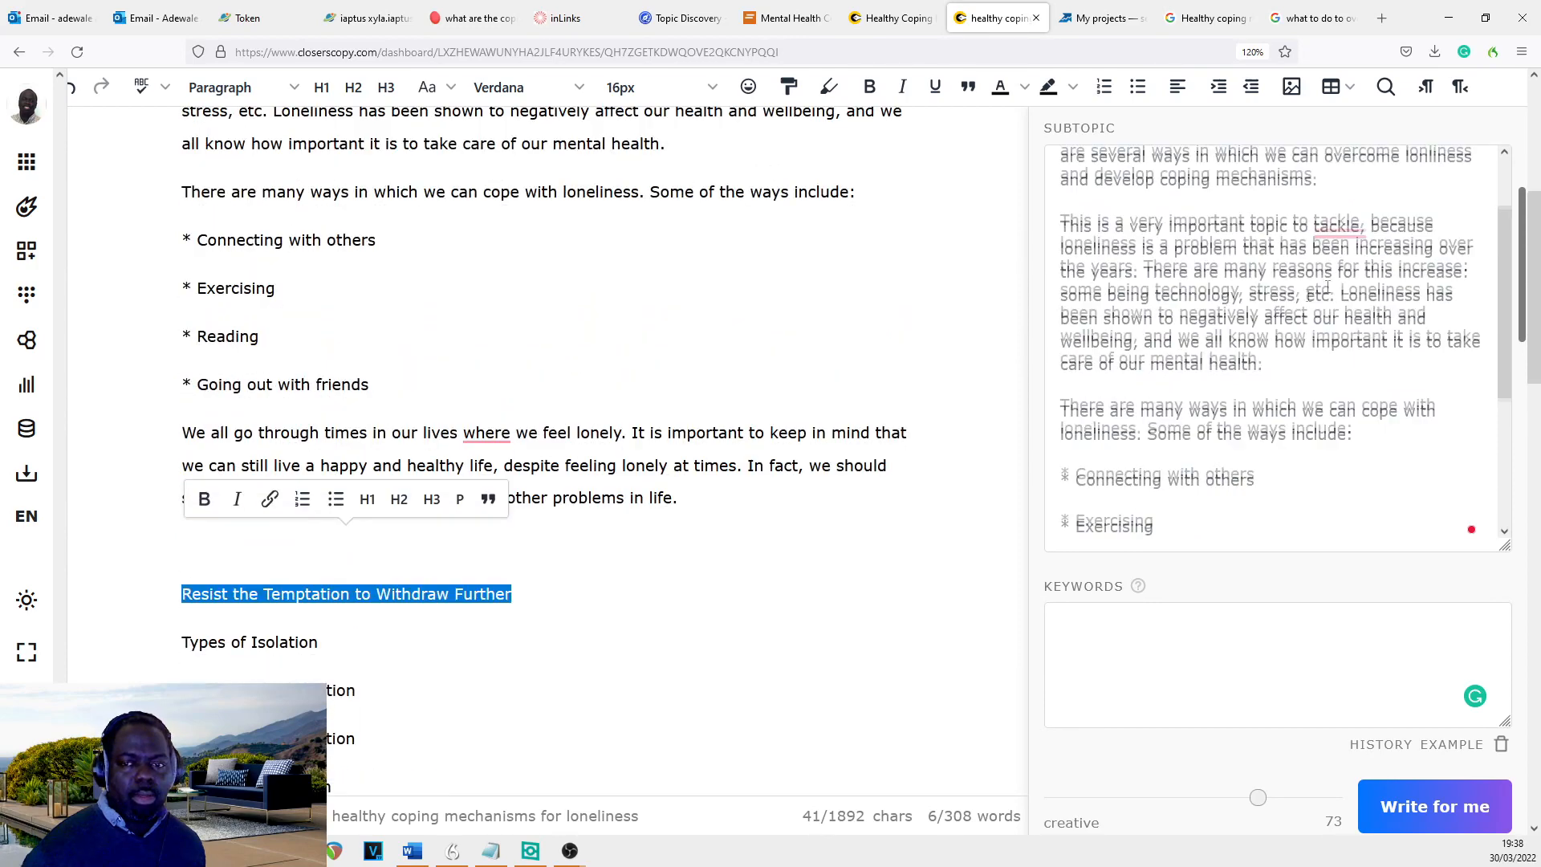
scroll(1326, 289, up, 2)
scroll(1428, 301, up, 2)
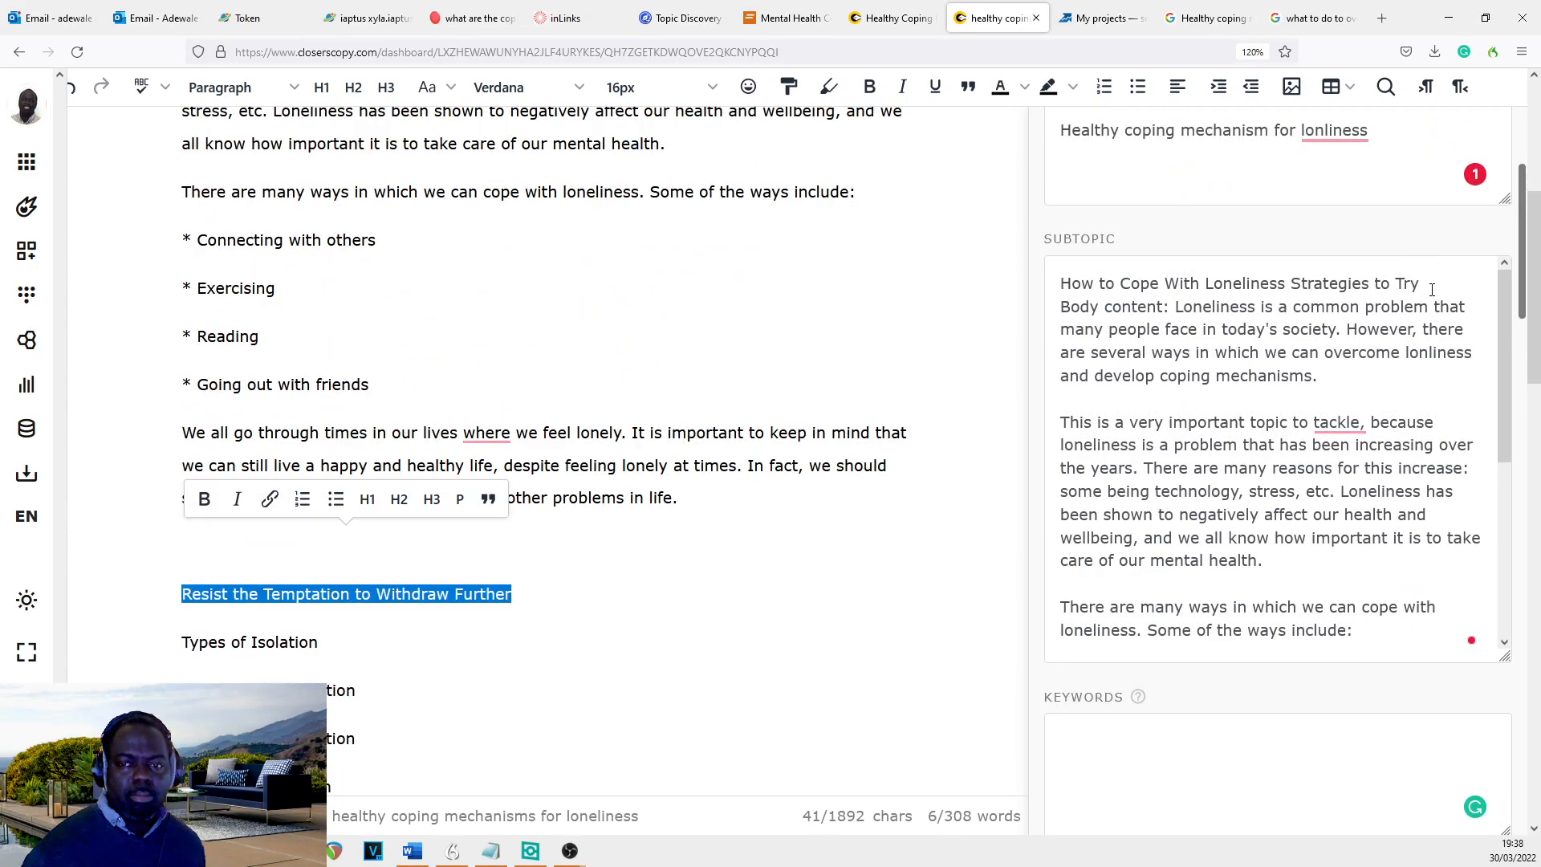
drag(1422, 285, 894, 280)
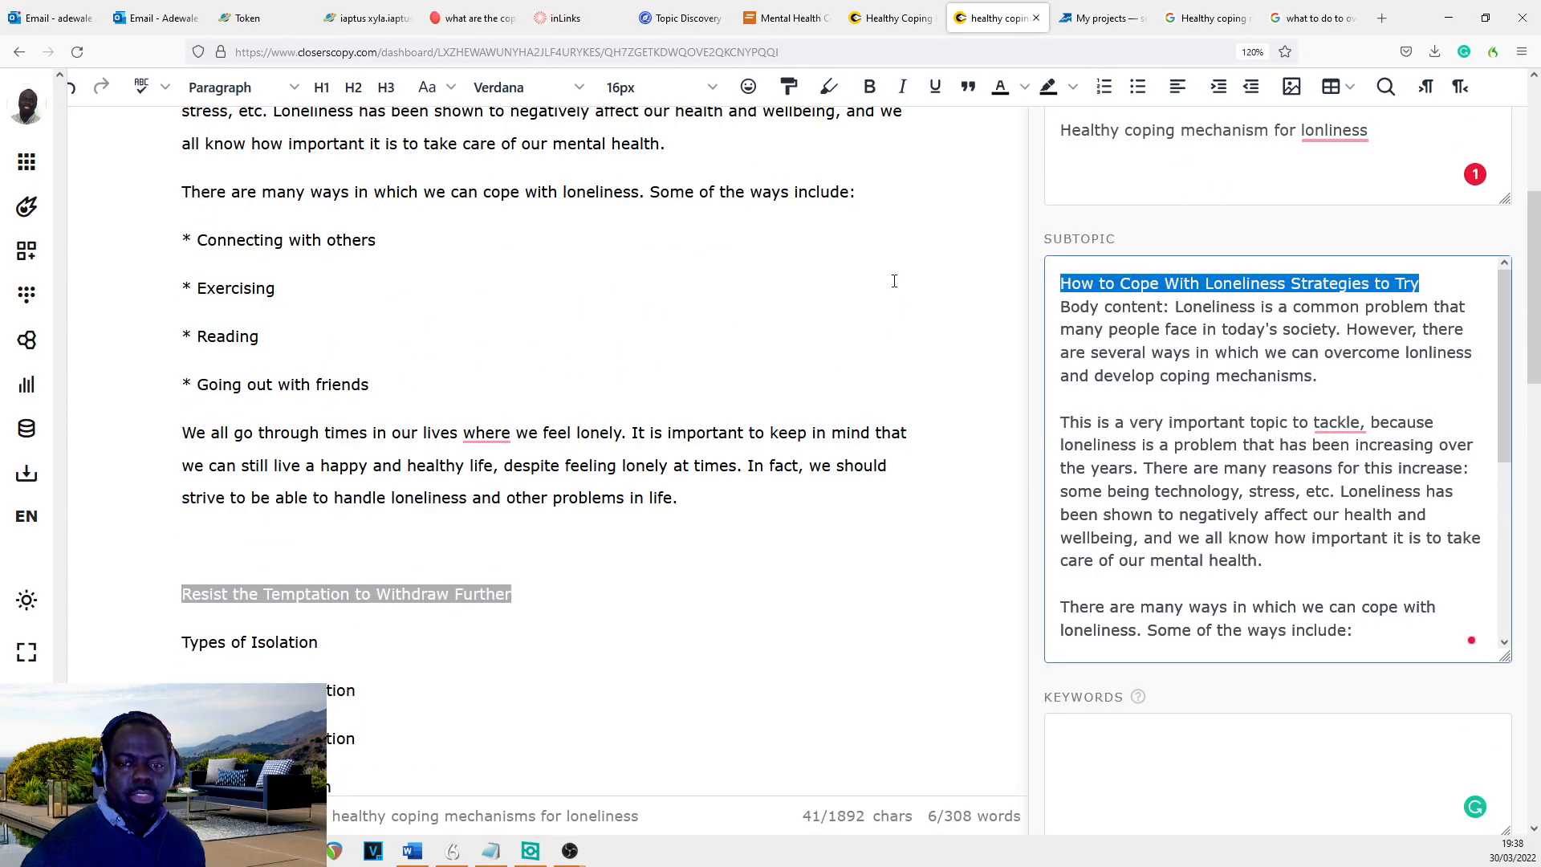
key(ctrl+v)
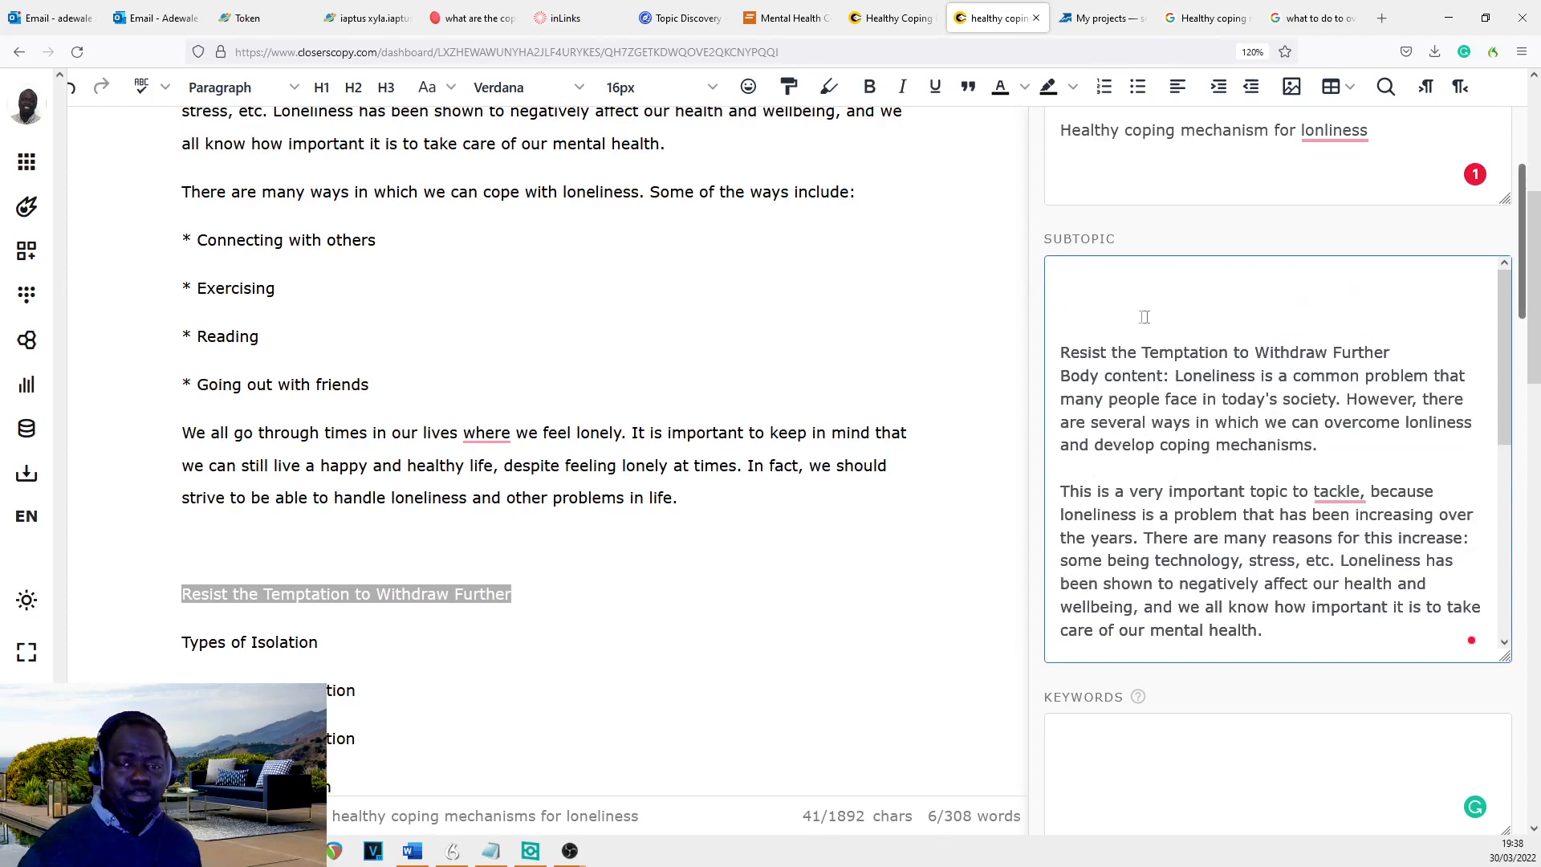
scroll(1063, 594, up, 3)
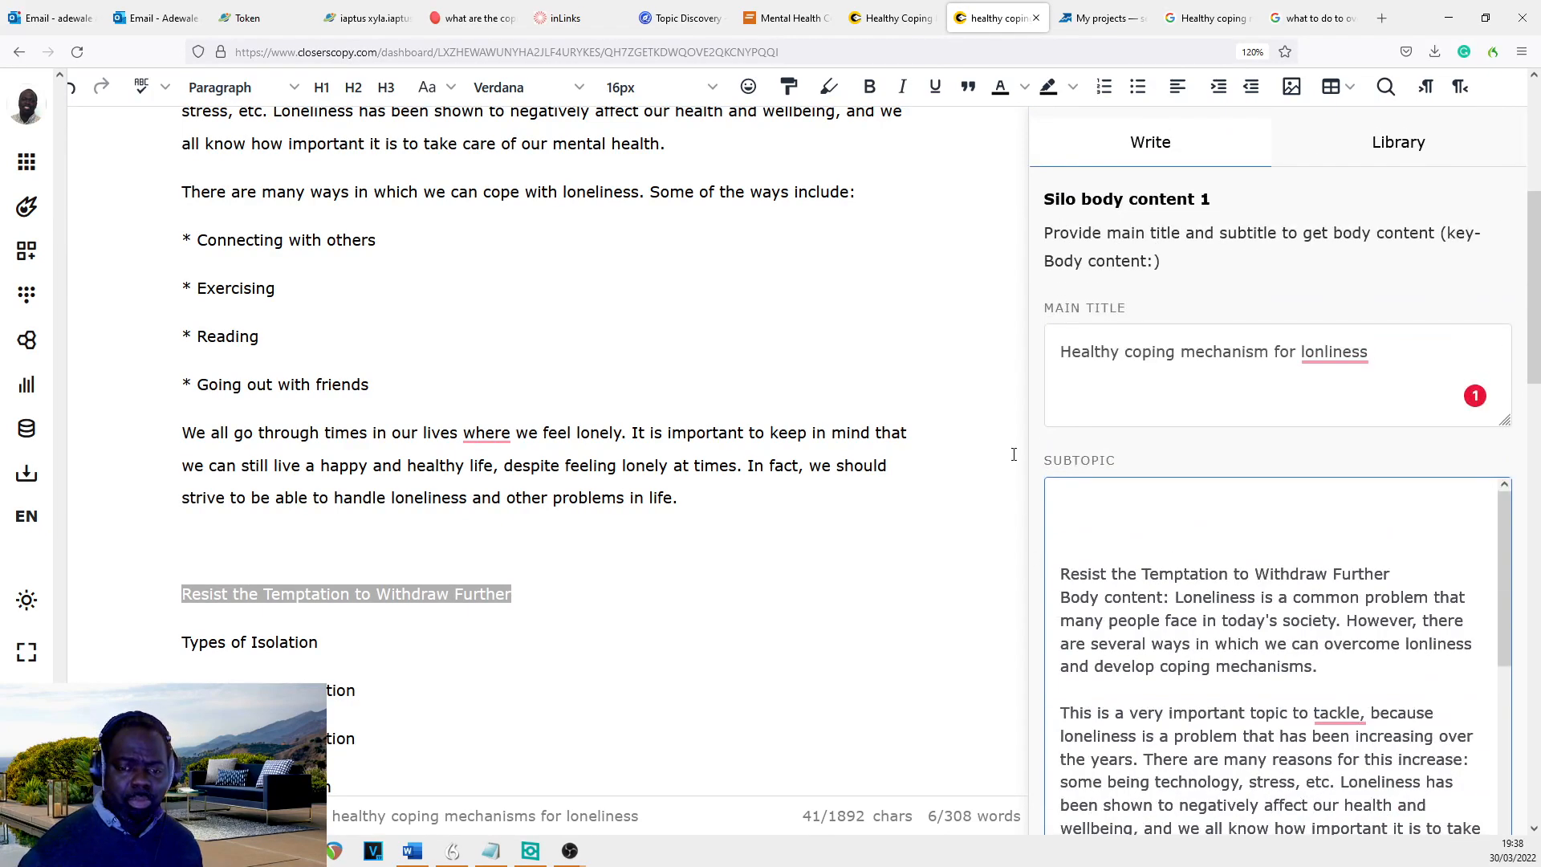
key(BackSpace)
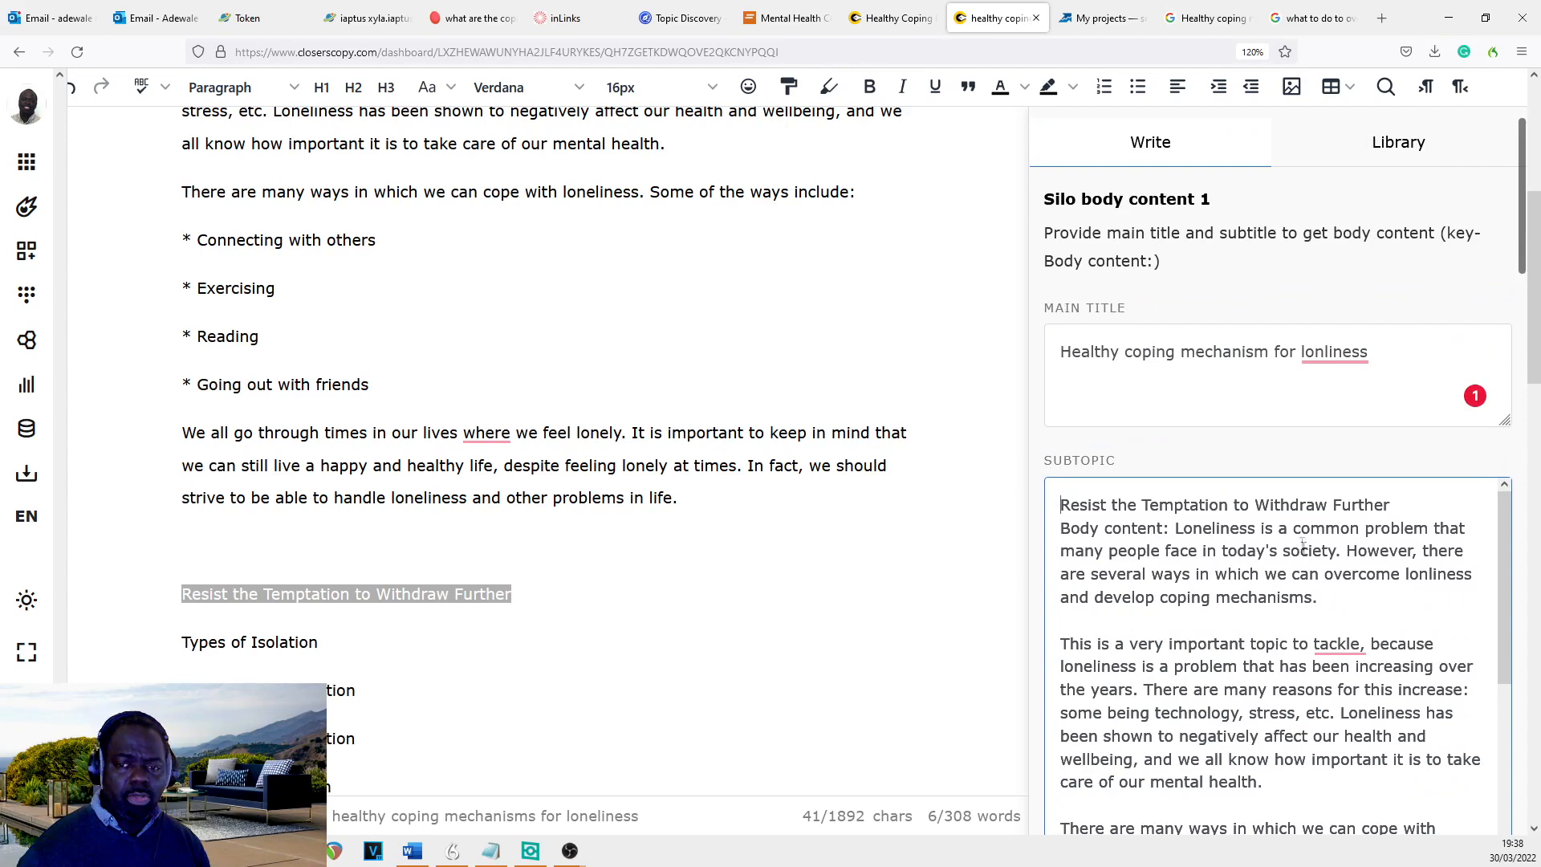
- Delete the old text after "Body content:" in the subtopic and correct "lonliness" to "loneliness" in the main title
drag(1172, 528, 1316, 863)
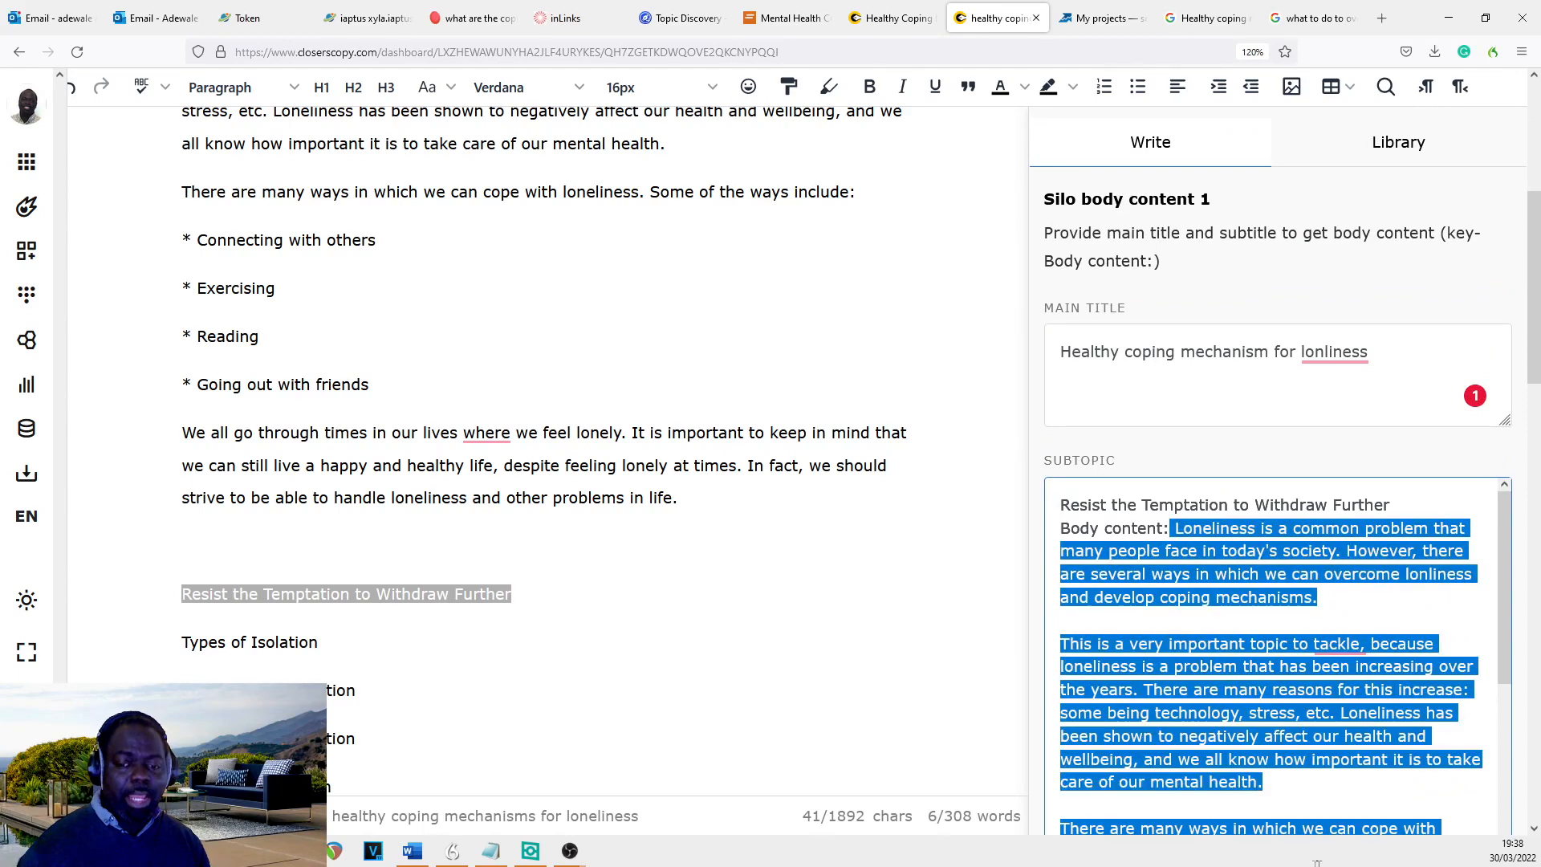
scroll(1368, 833, down, 4)
scroll(1373, 775, down, 3)
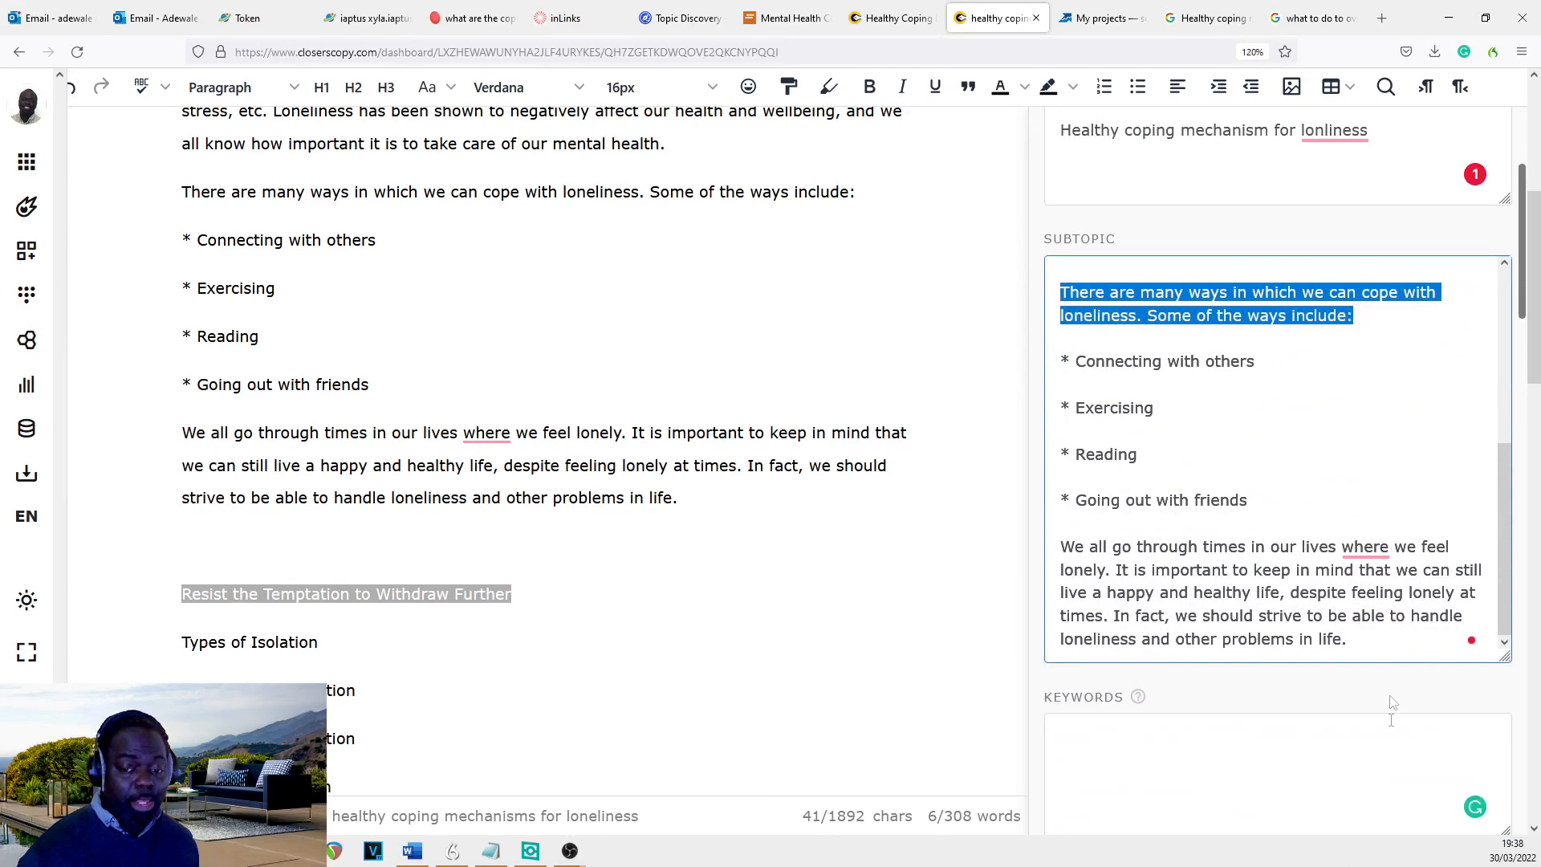
shift+click(1371, 641)
key(BackSpace)
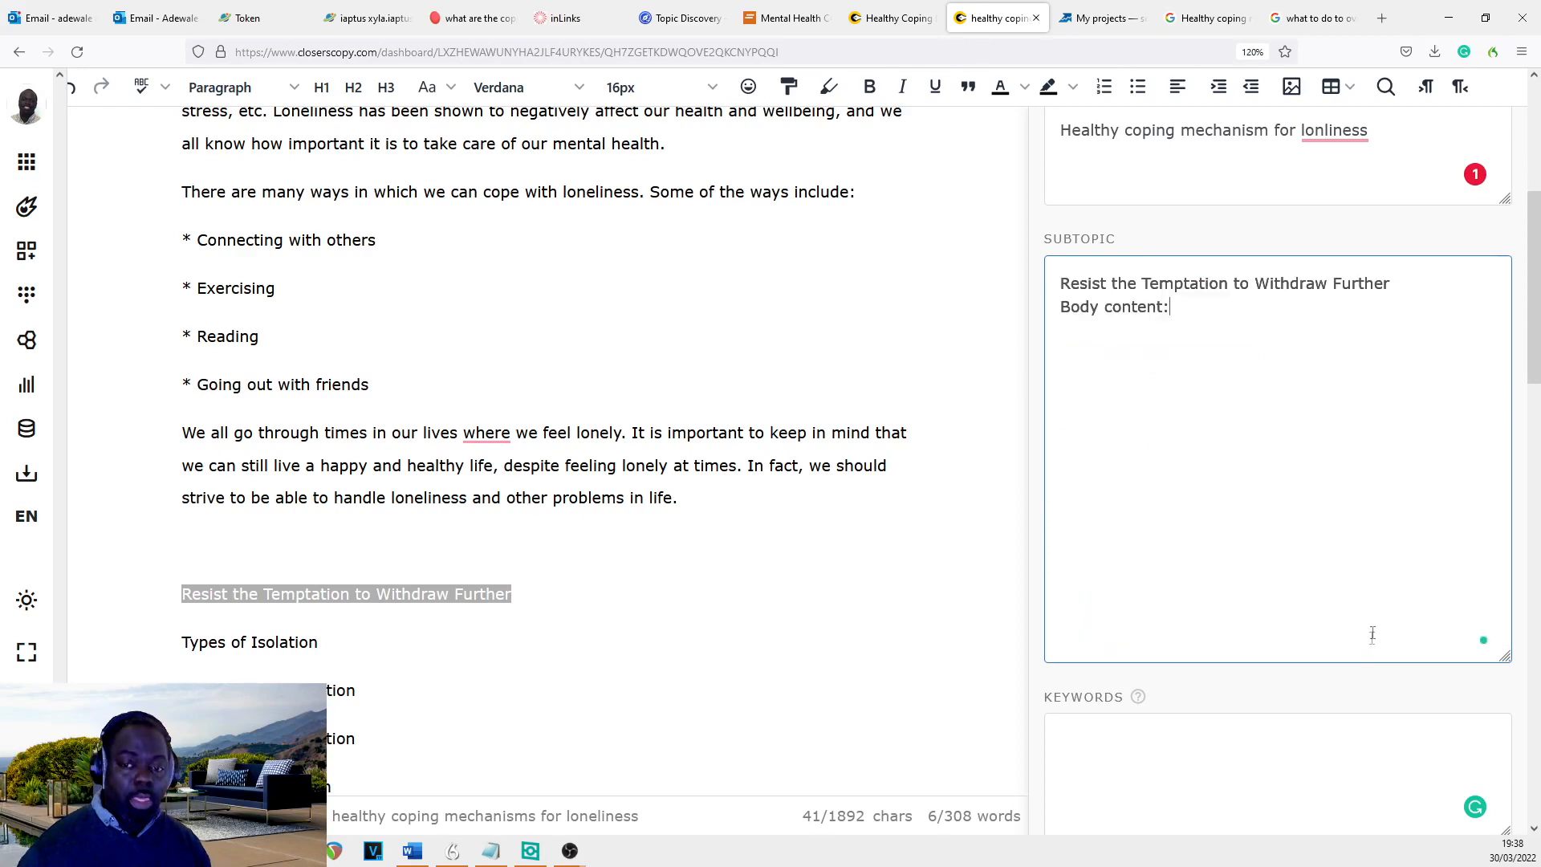
scroll(1364, 602, up, 3)
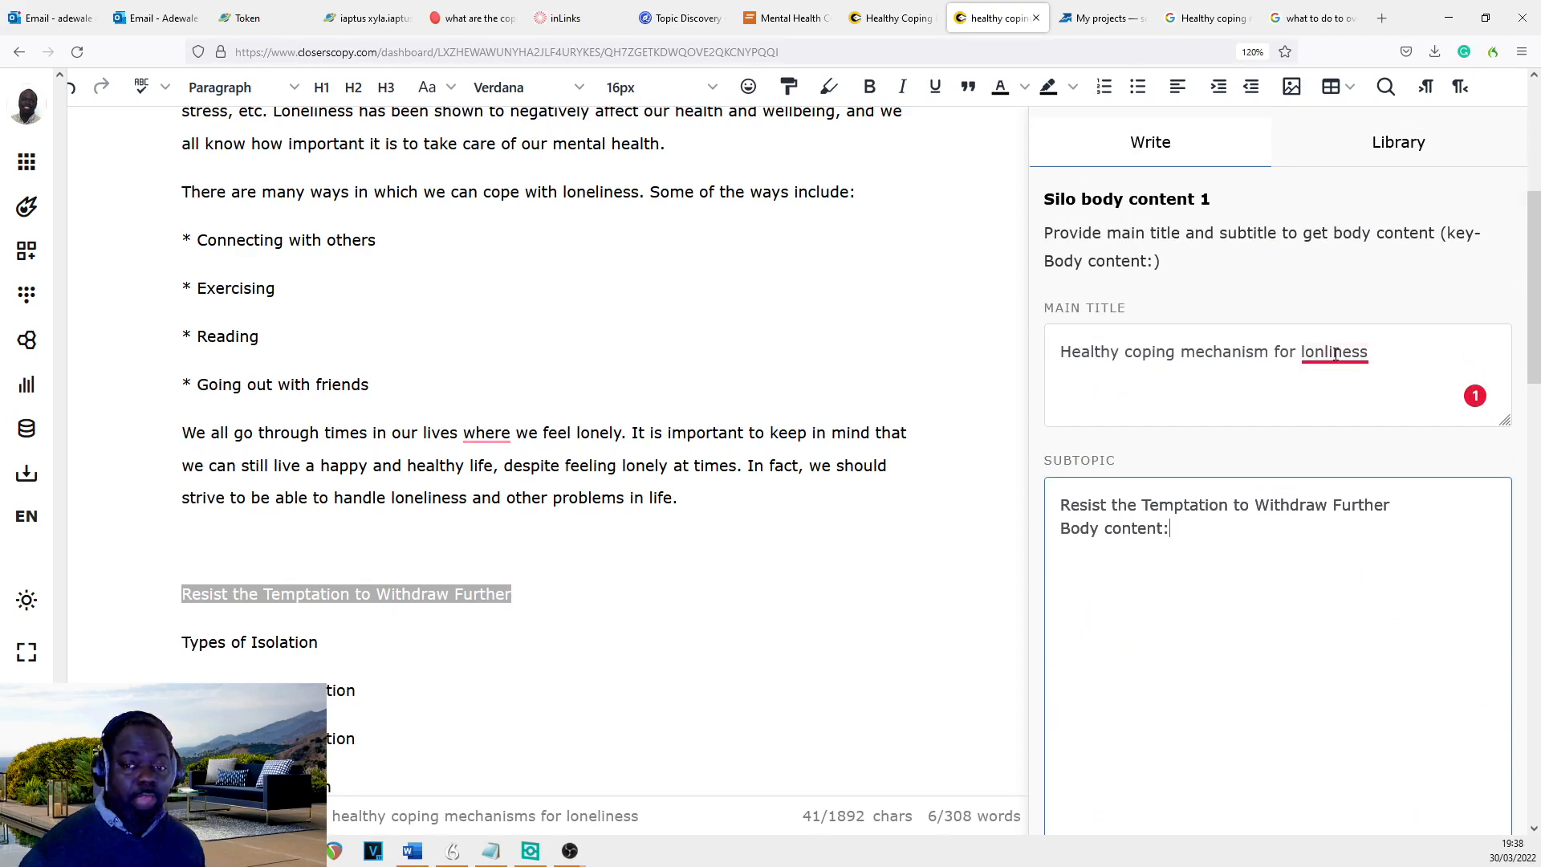
mouse_move(1332, 355)
click(1325, 389)
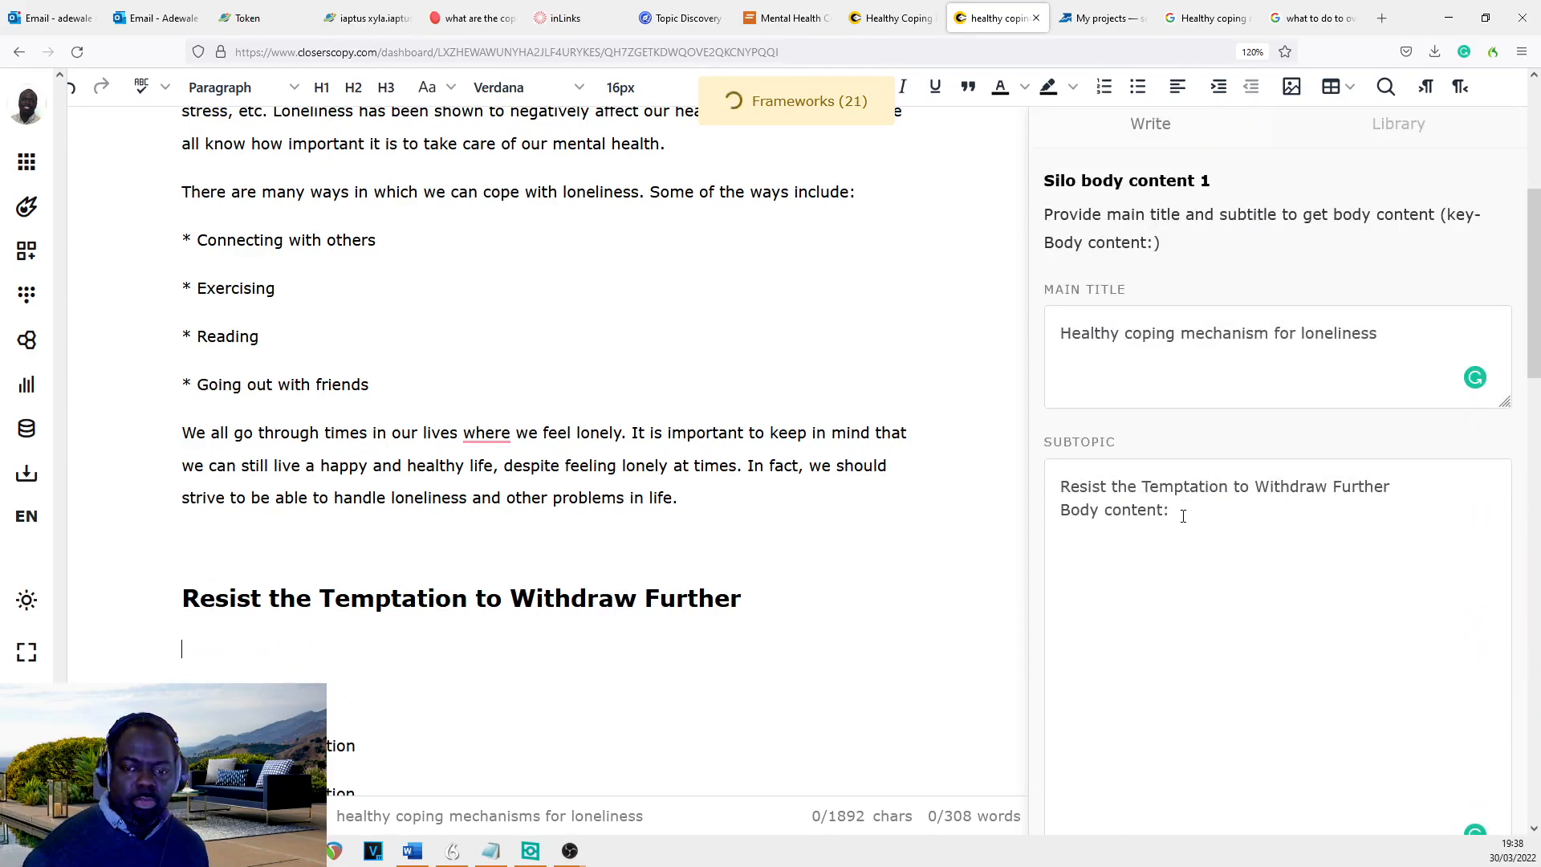
- Add "when we struggle with loneliness" after "Body content:" in the subtopic
click(1207, 511)
text(wh)
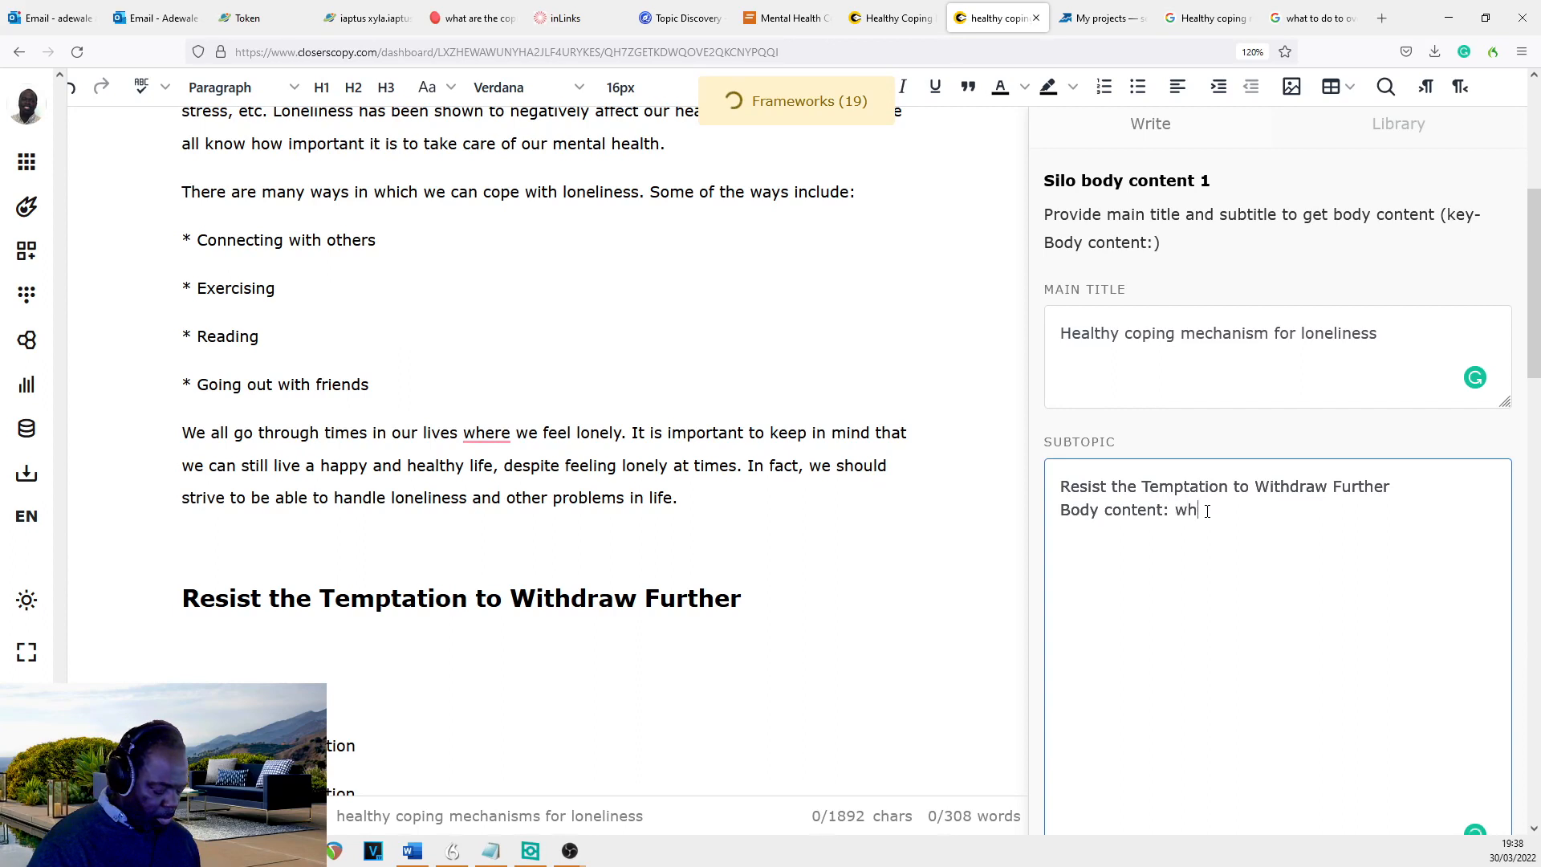
text(en we struggle )
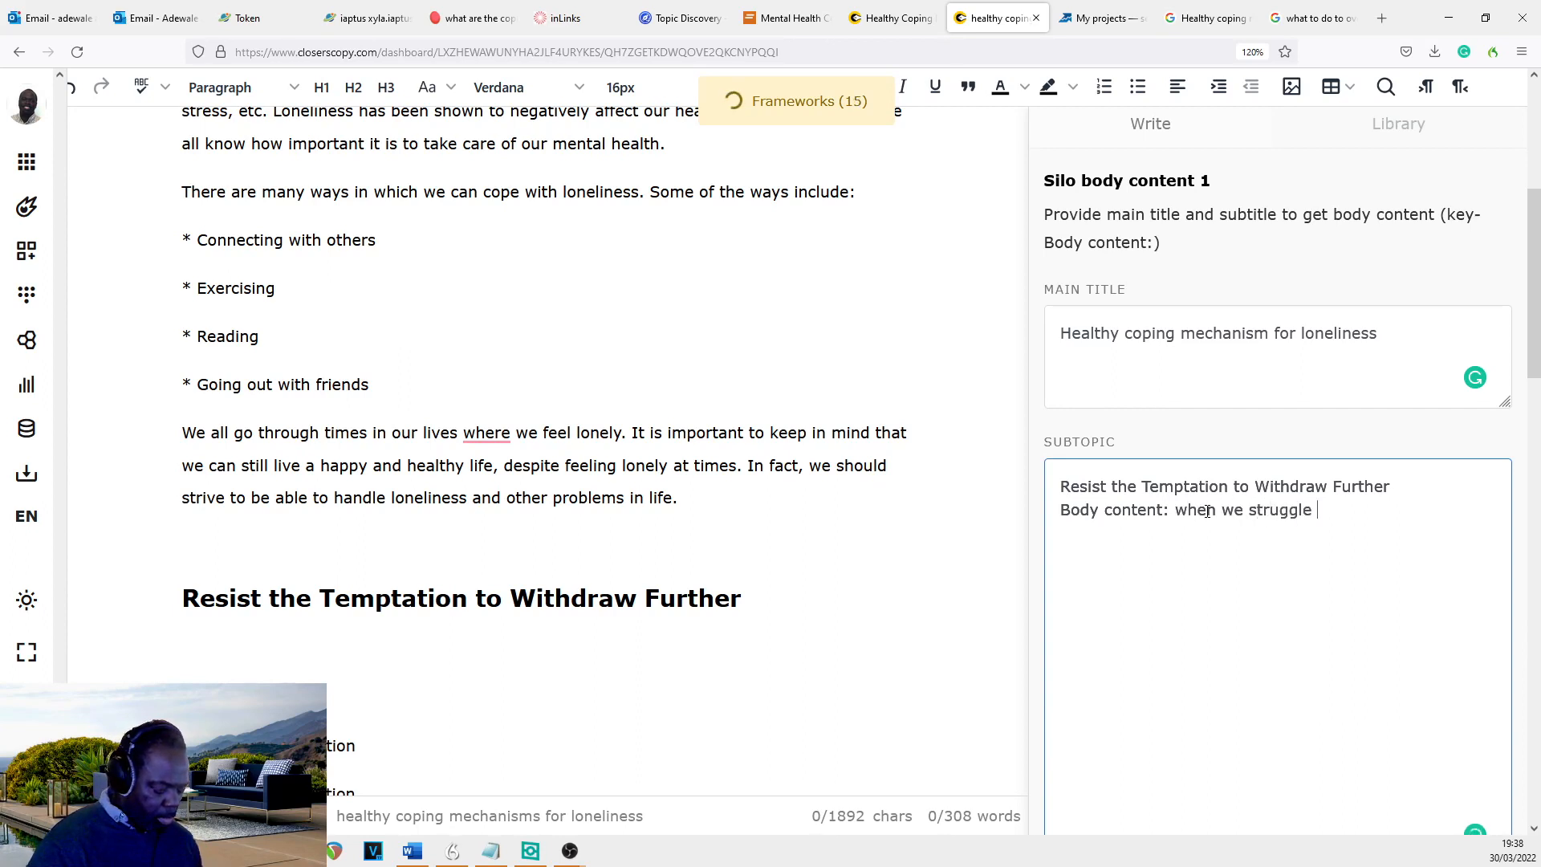
text(with lonel)
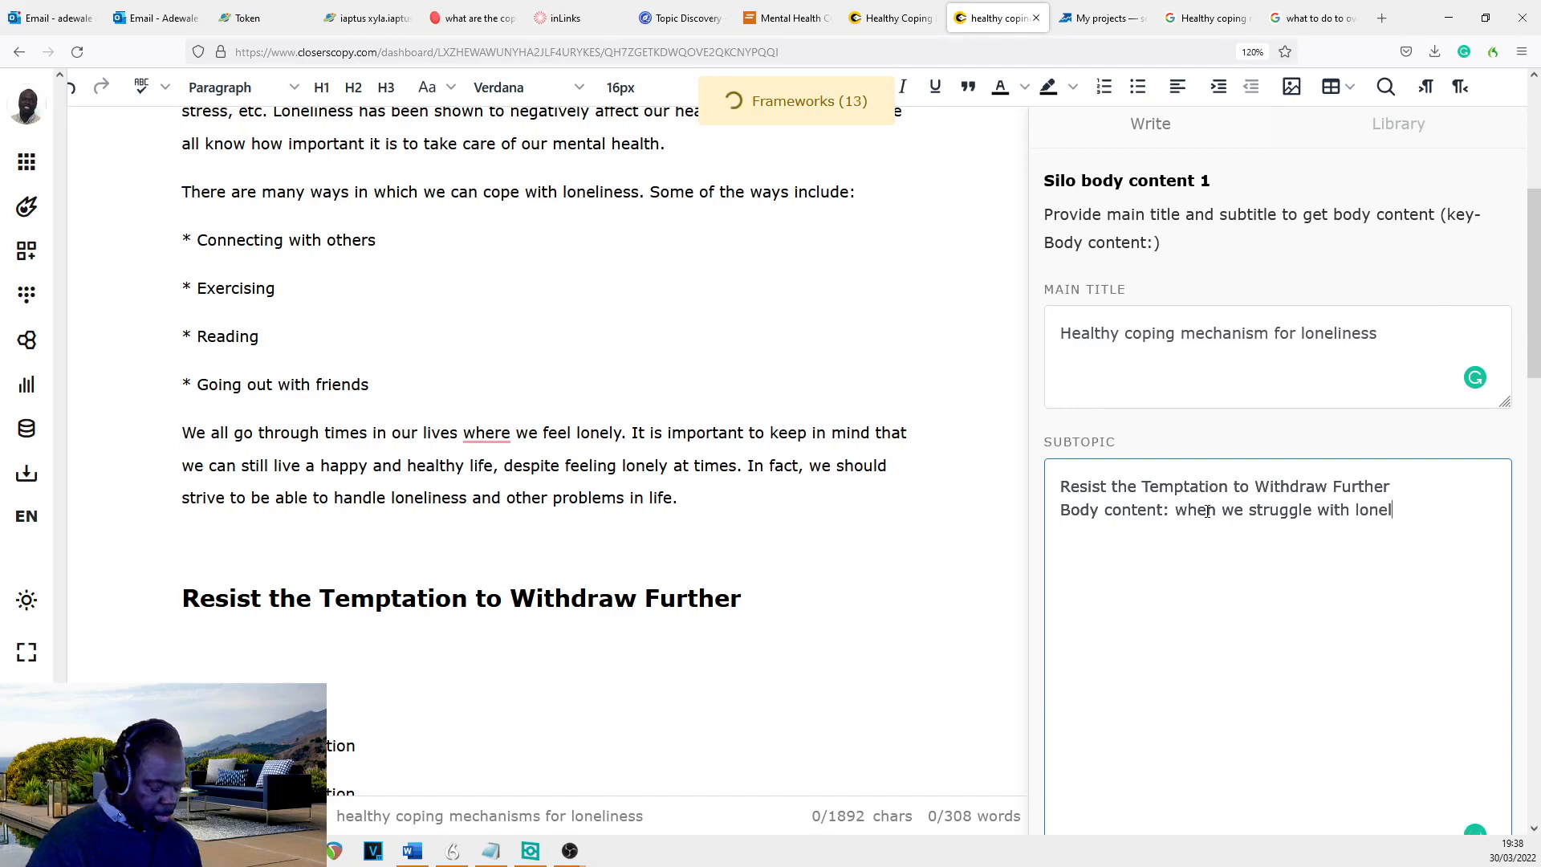
text(iness)
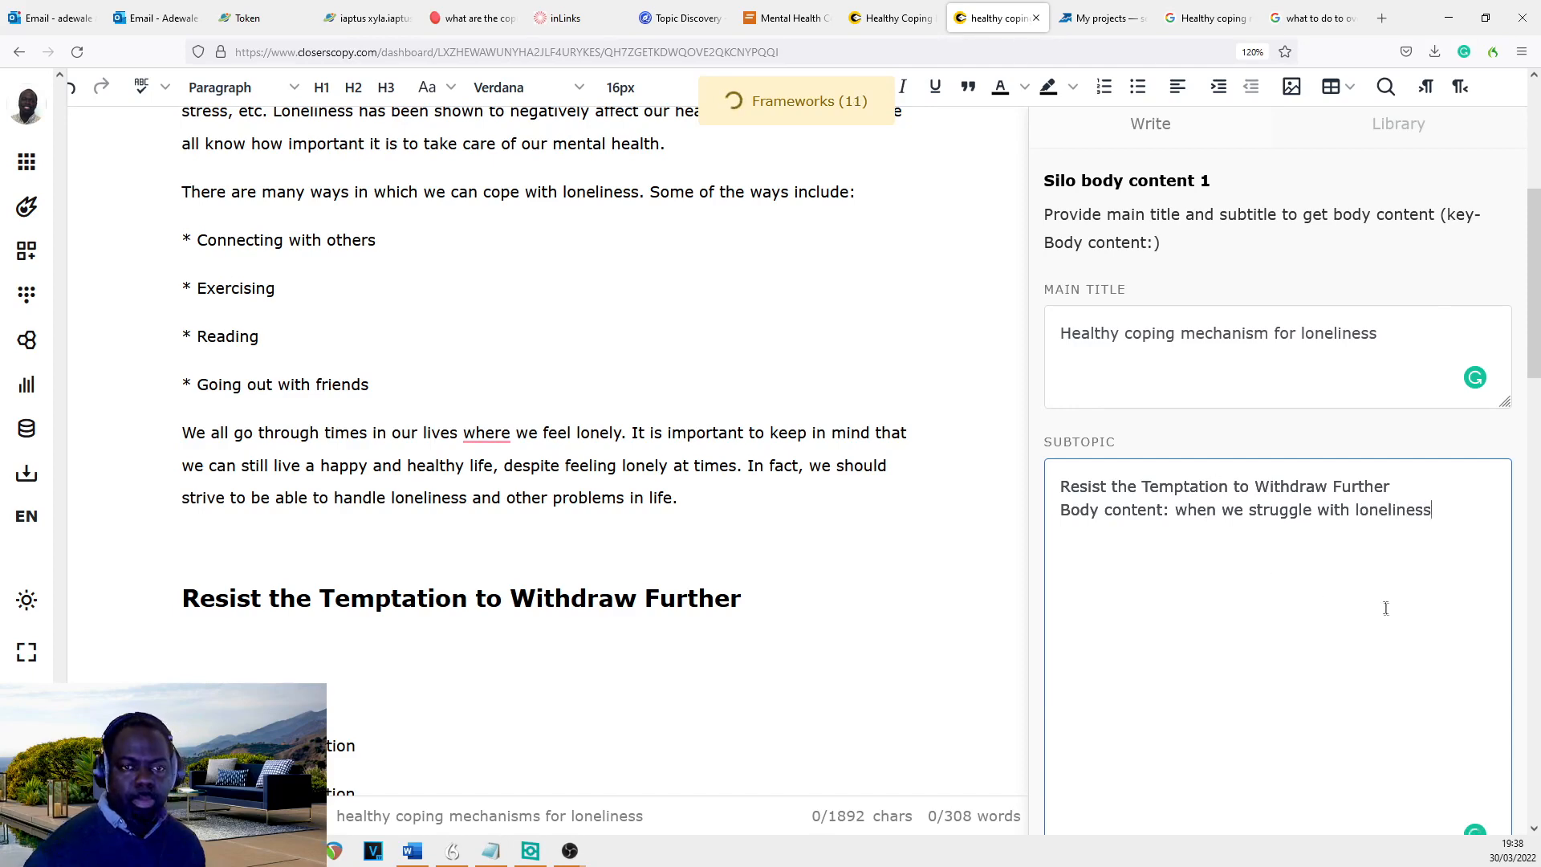
scroll(1328, 621, down, 3)
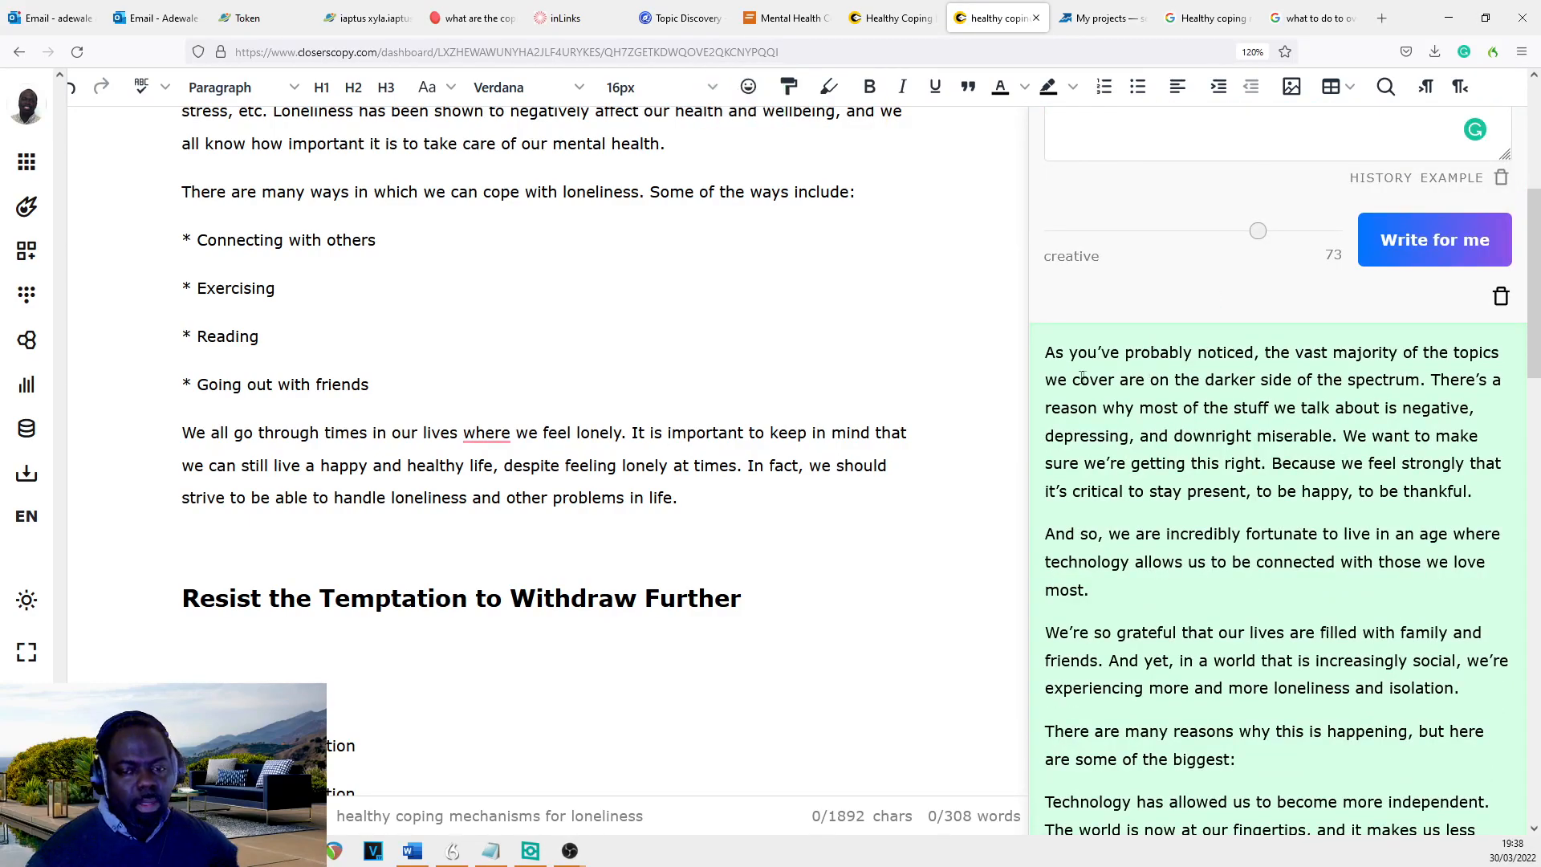
- Copy the generated text opening with "We all deal with loneliness sometimes" and insert it under the heading "Resist the Temptation to Withdraw Further"
drag(1054, 353, 1356, 407)
scroll(1362, 399, down, 15)
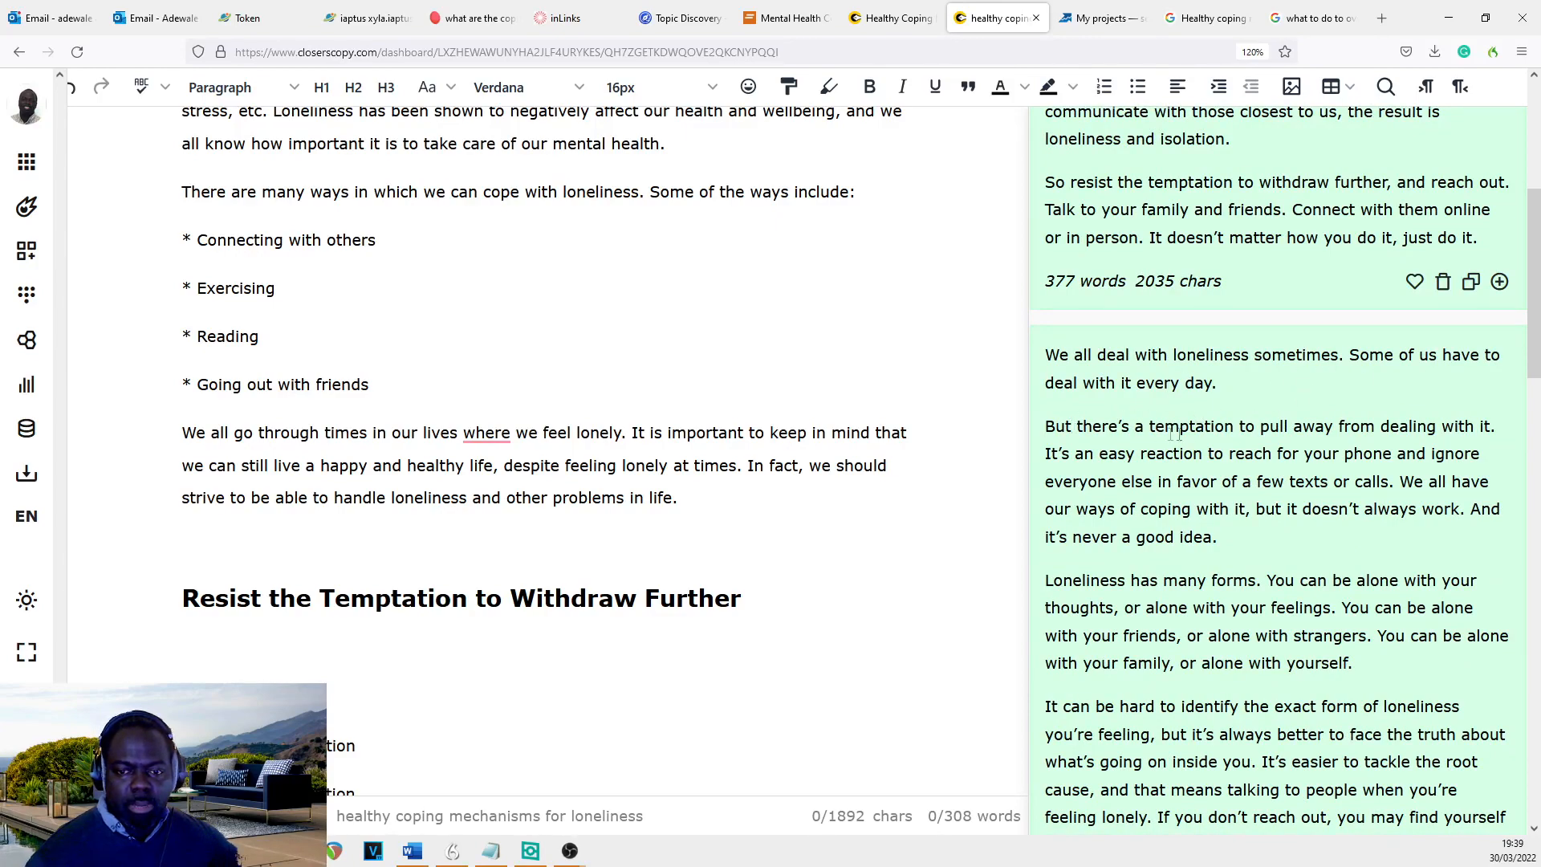
scroll(1284, 482, down, 5)
scroll(1436, 642, up, 3)
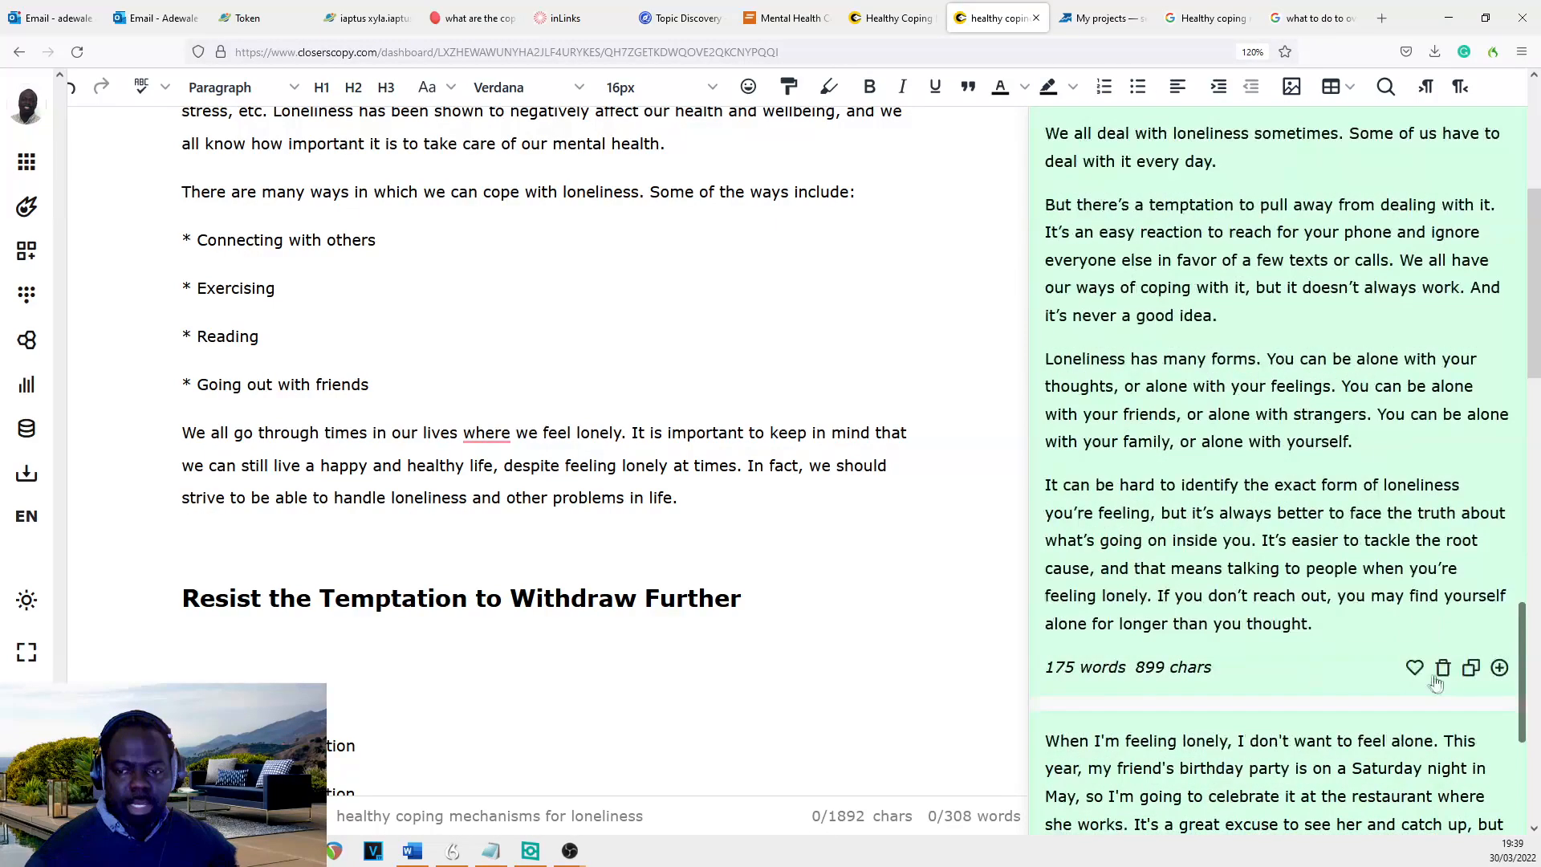
click(1469, 668)
scroll(1284, 481, up, 10)
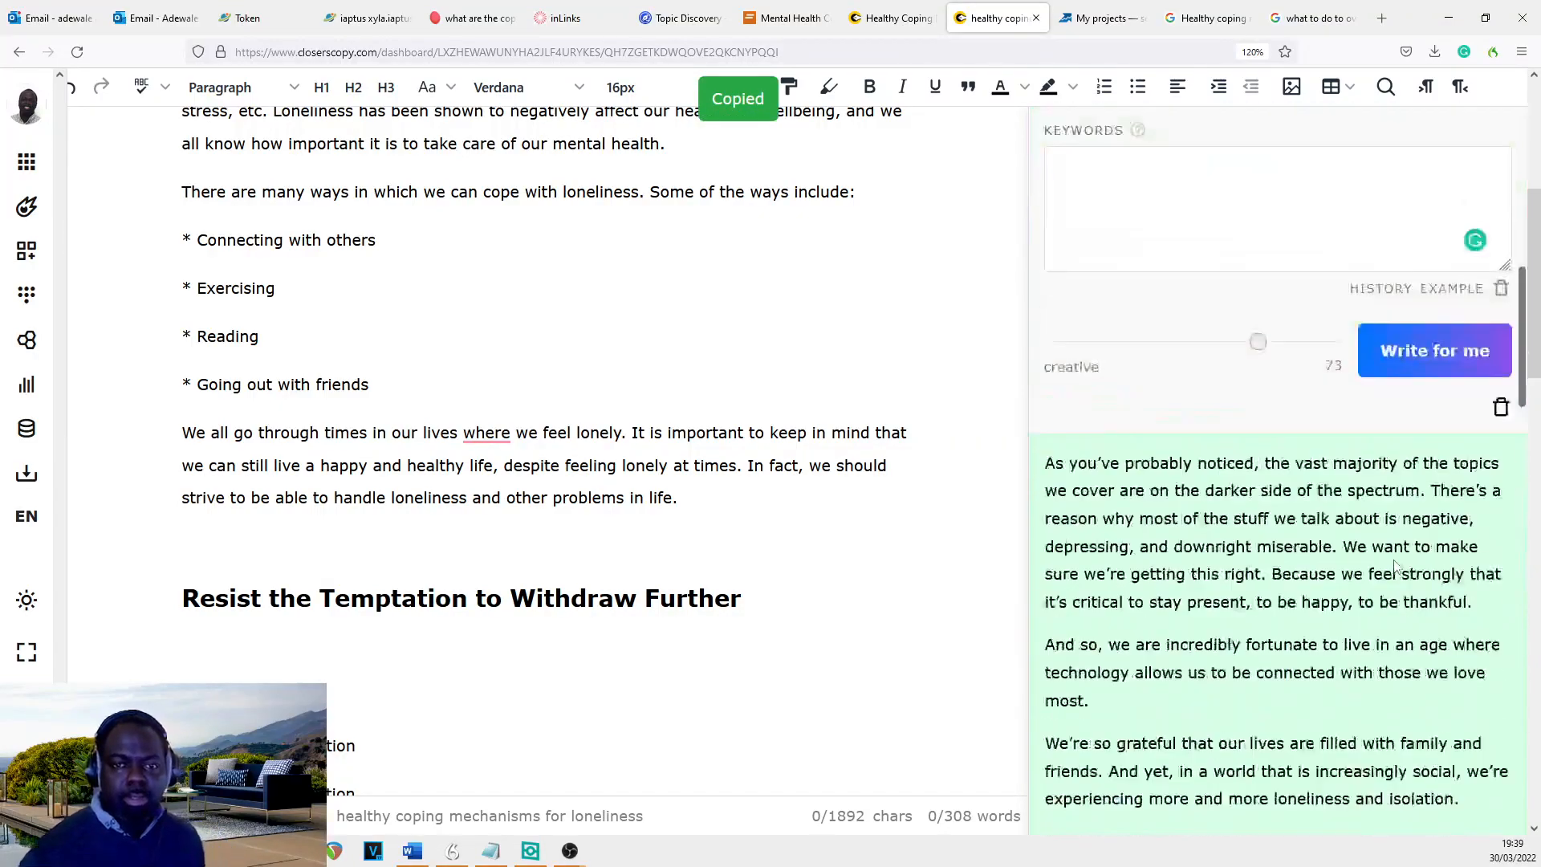
scroll(552, 564, down, 1)
click(806, 483)
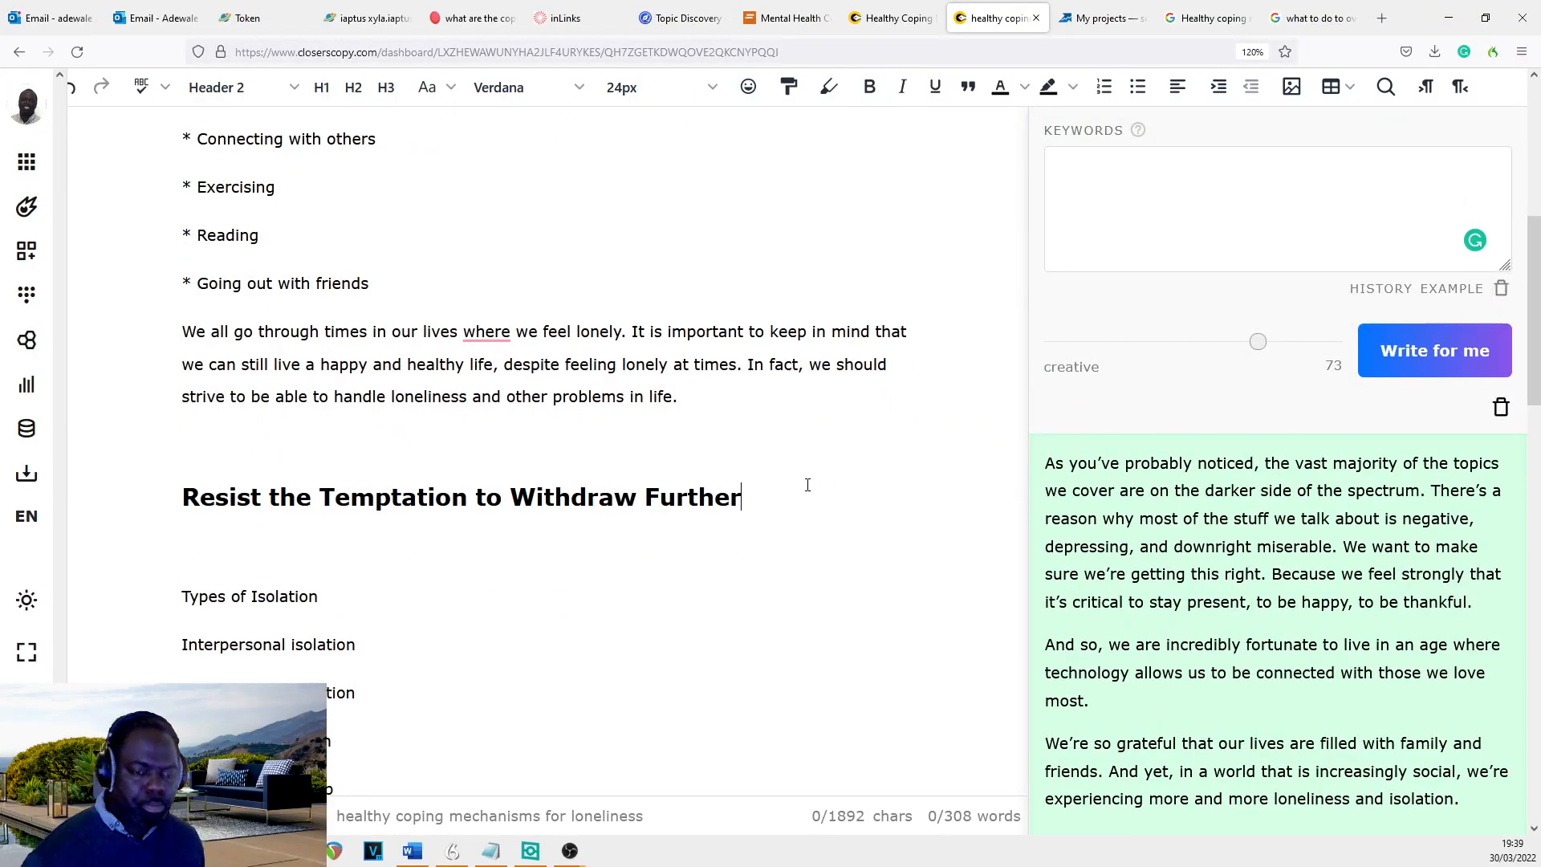
key(Down)
key(ctrl+v)
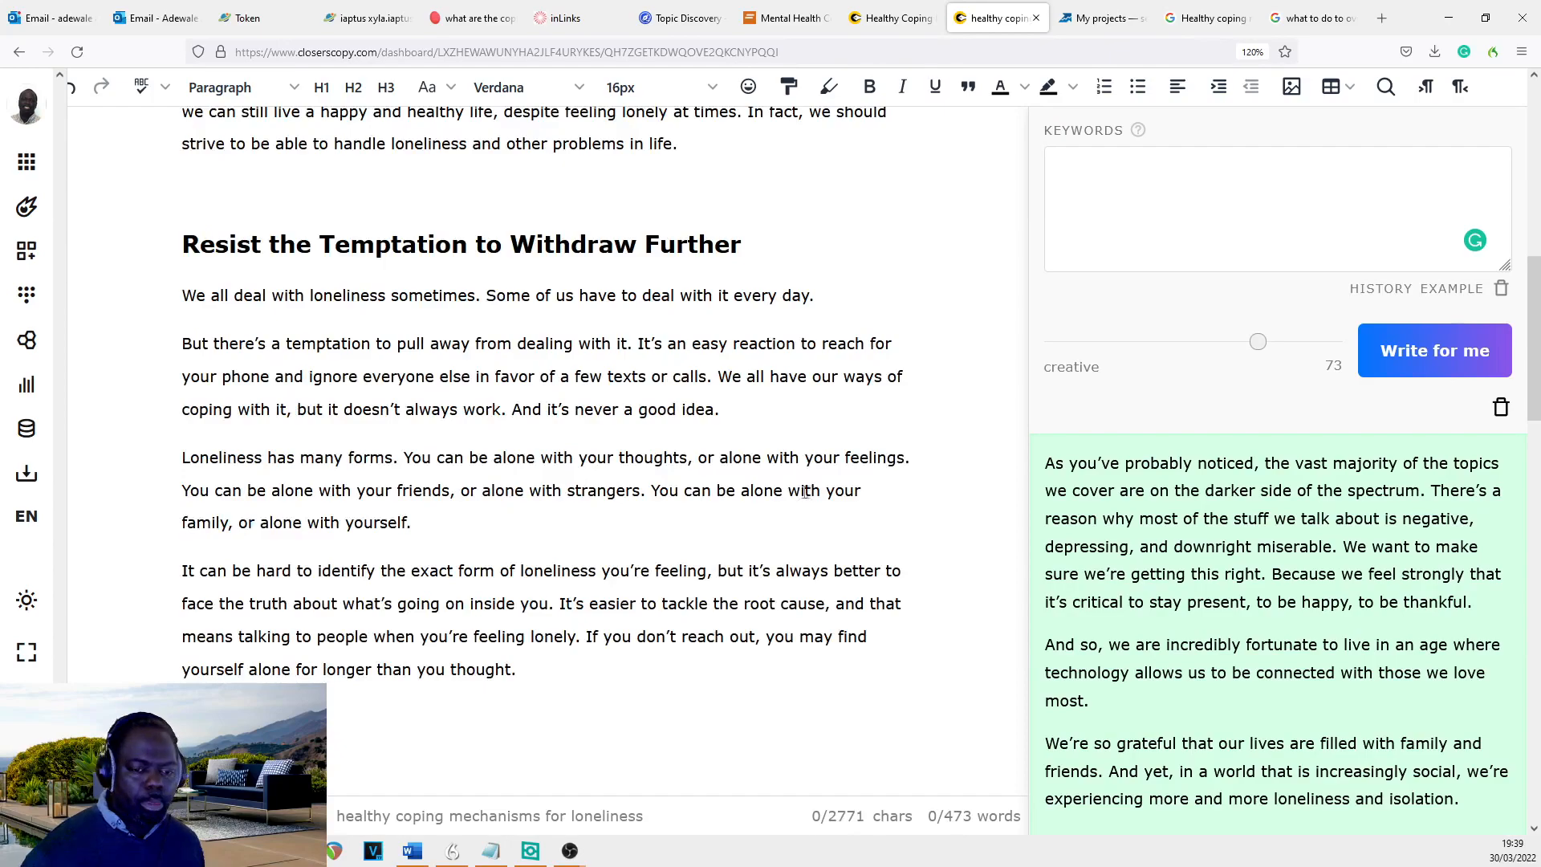
- Copy the heading "Types of Isolation" into the framework's subtopic and generate body content for it
scroll(869, 586, up, 3)
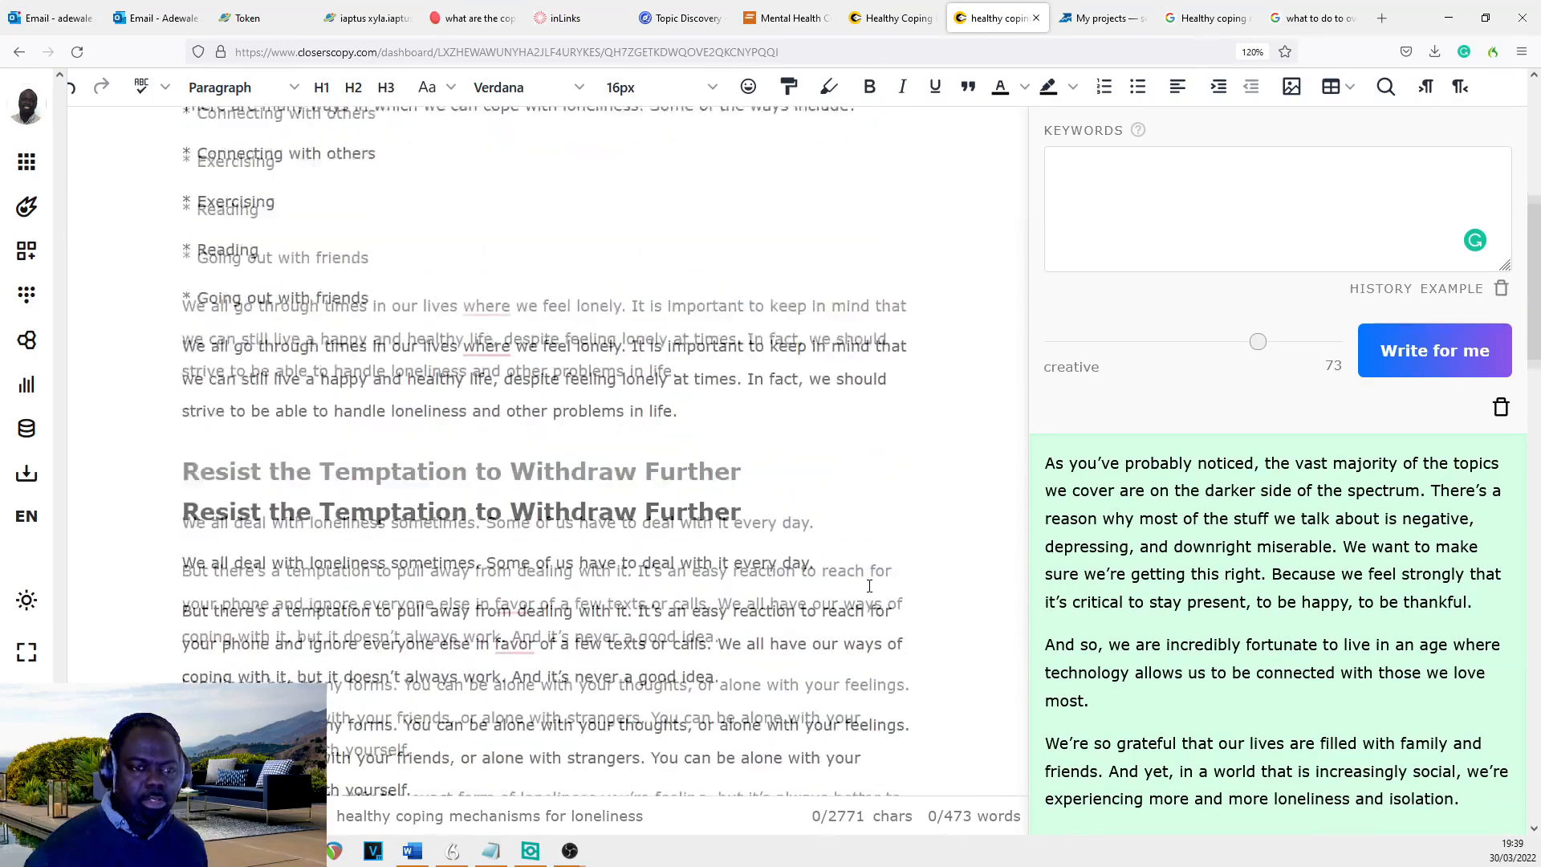
scroll(843, 592, down, 1)
scroll(811, 597, up, 4)
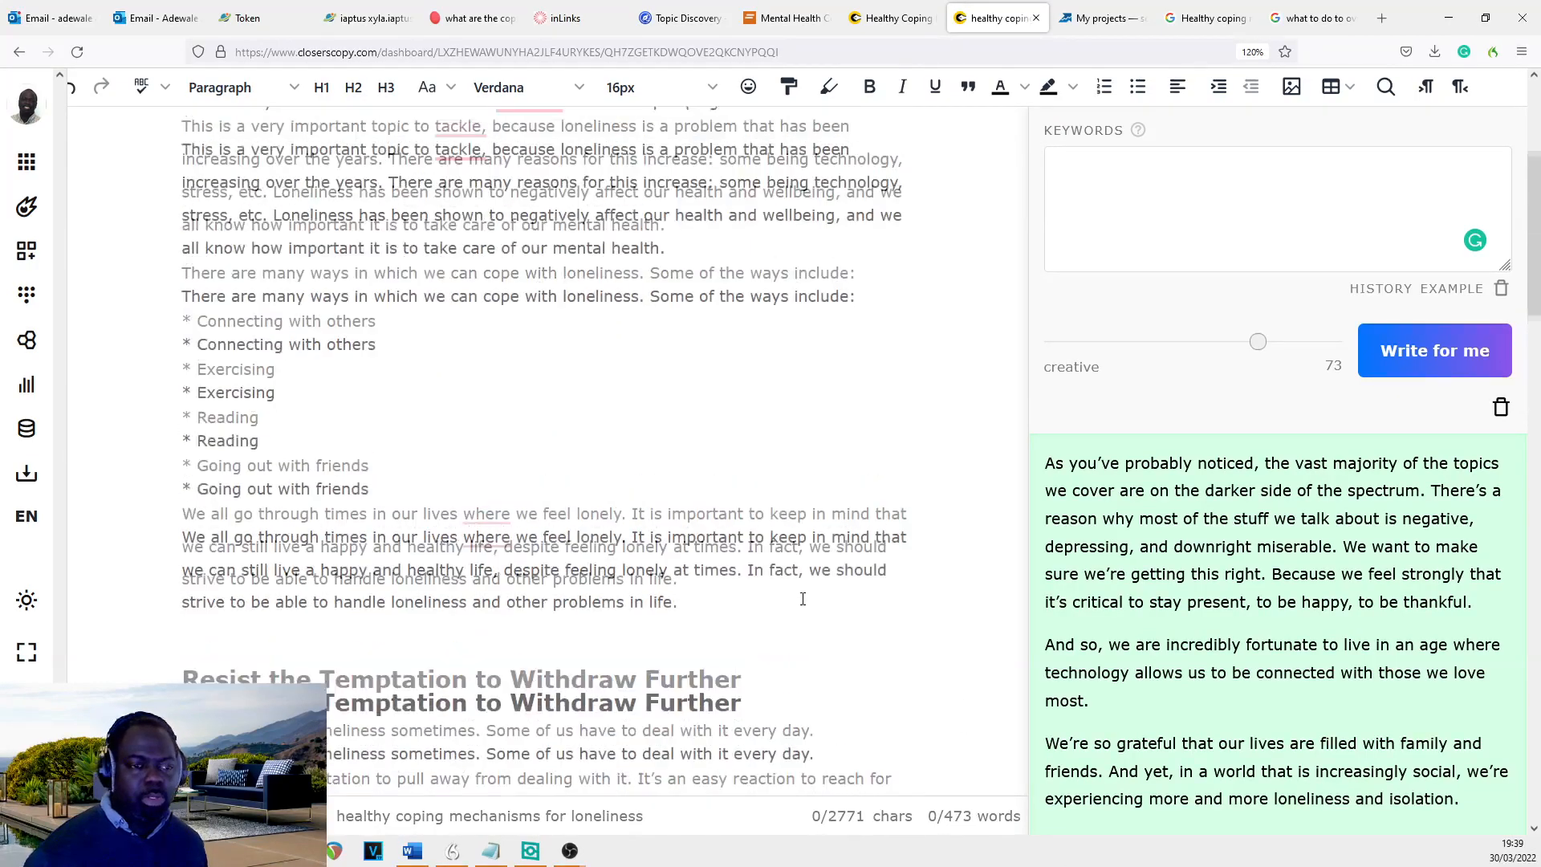
scroll(806, 600, down, 10)
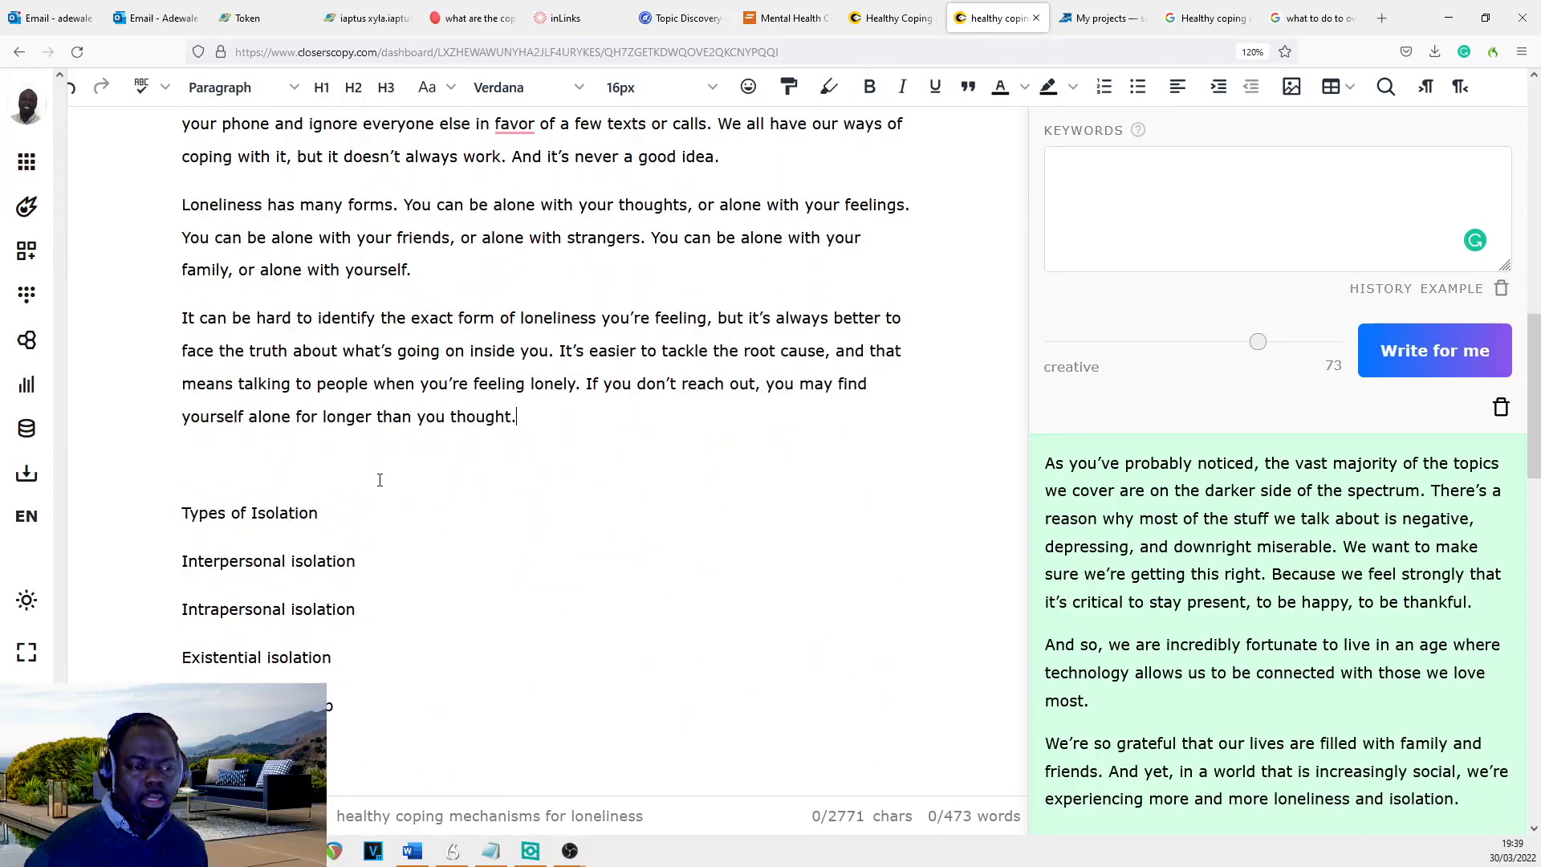
drag(361, 512, 103, 509)
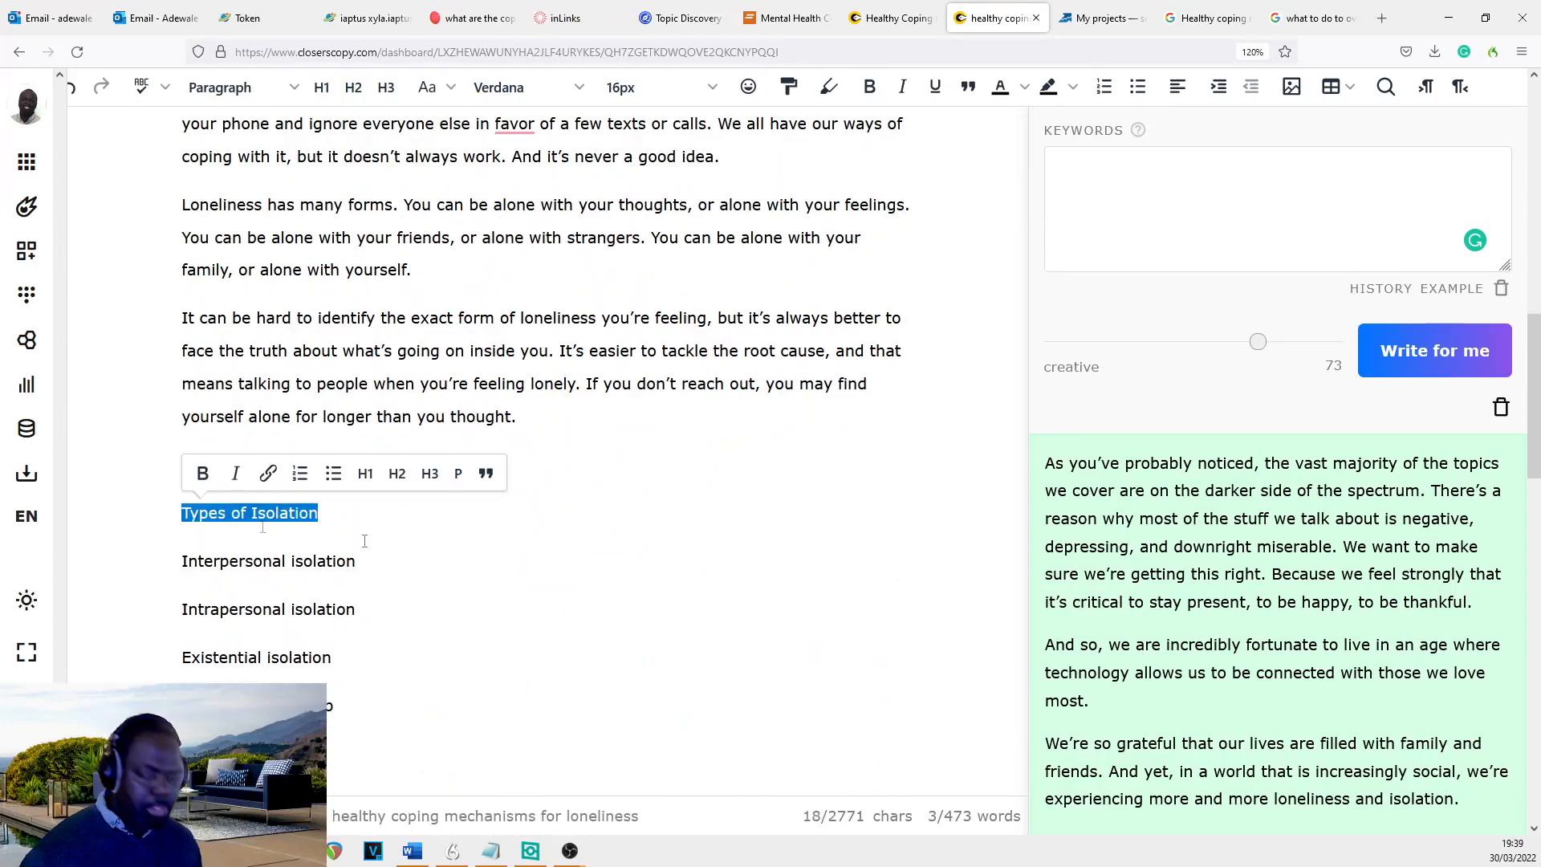
drag(1429, 552, 1011, 545)
click(1480, 795)
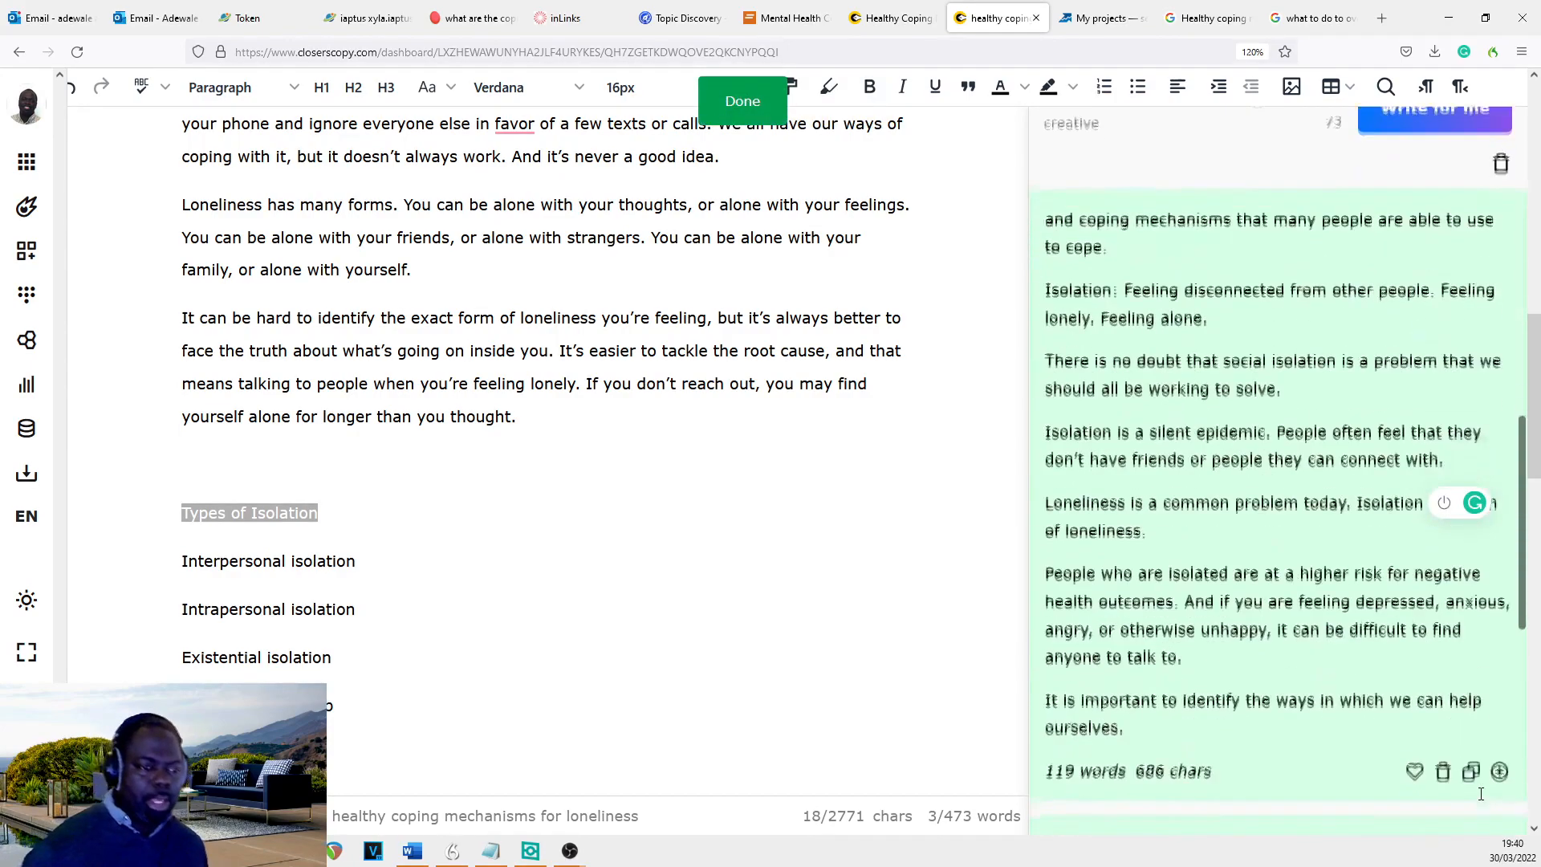
- Copy "Interpersonal isolation" from the article outline and add it on a new line below the subtopic's body content prompt
scroll(1313, 536, up, 4)
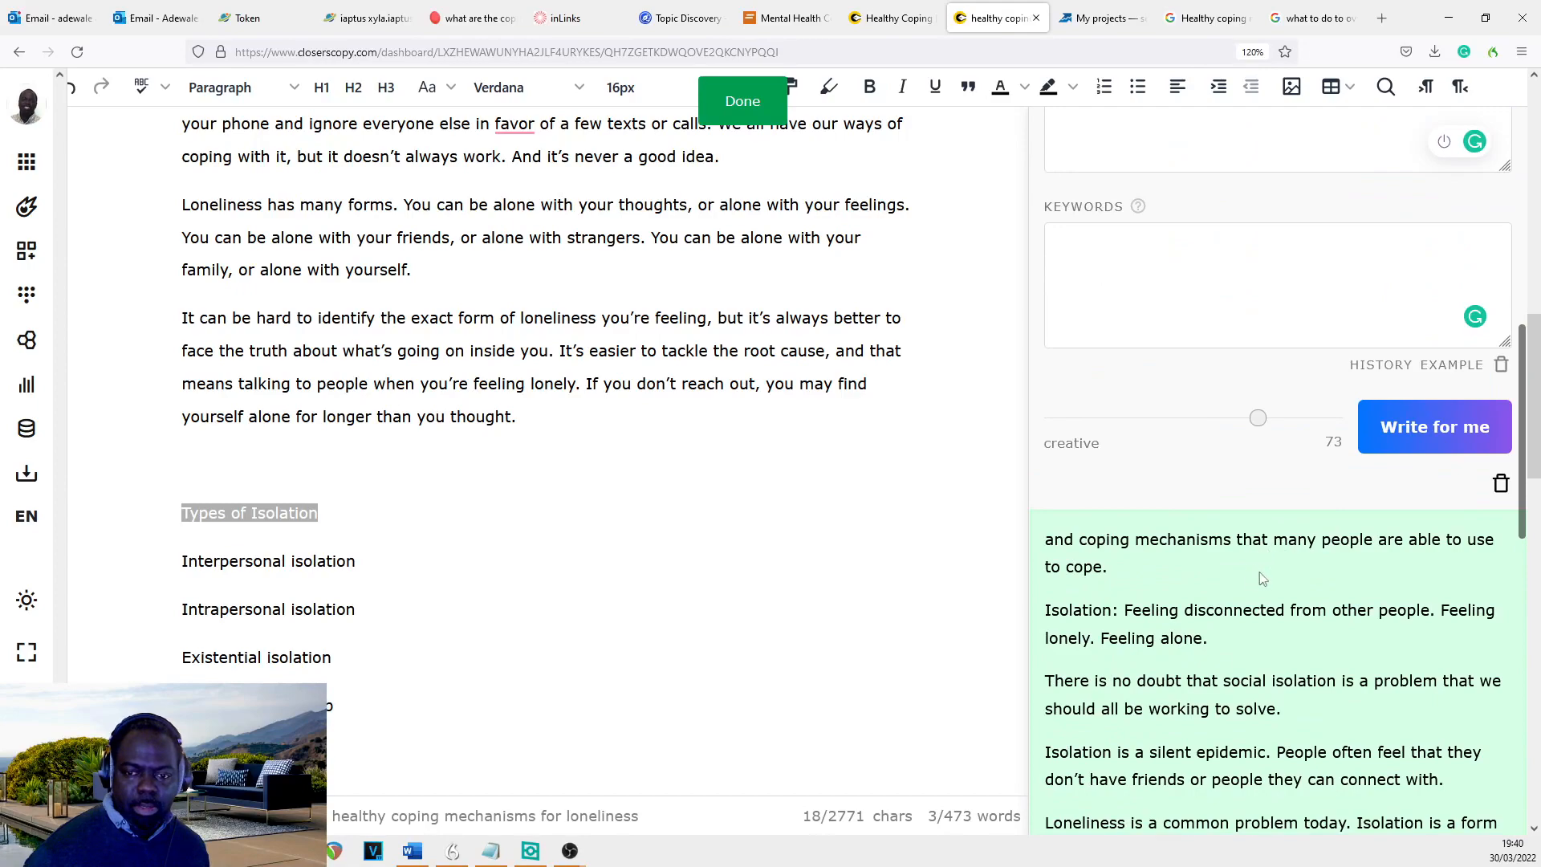
scroll(1313, 498, up, 5)
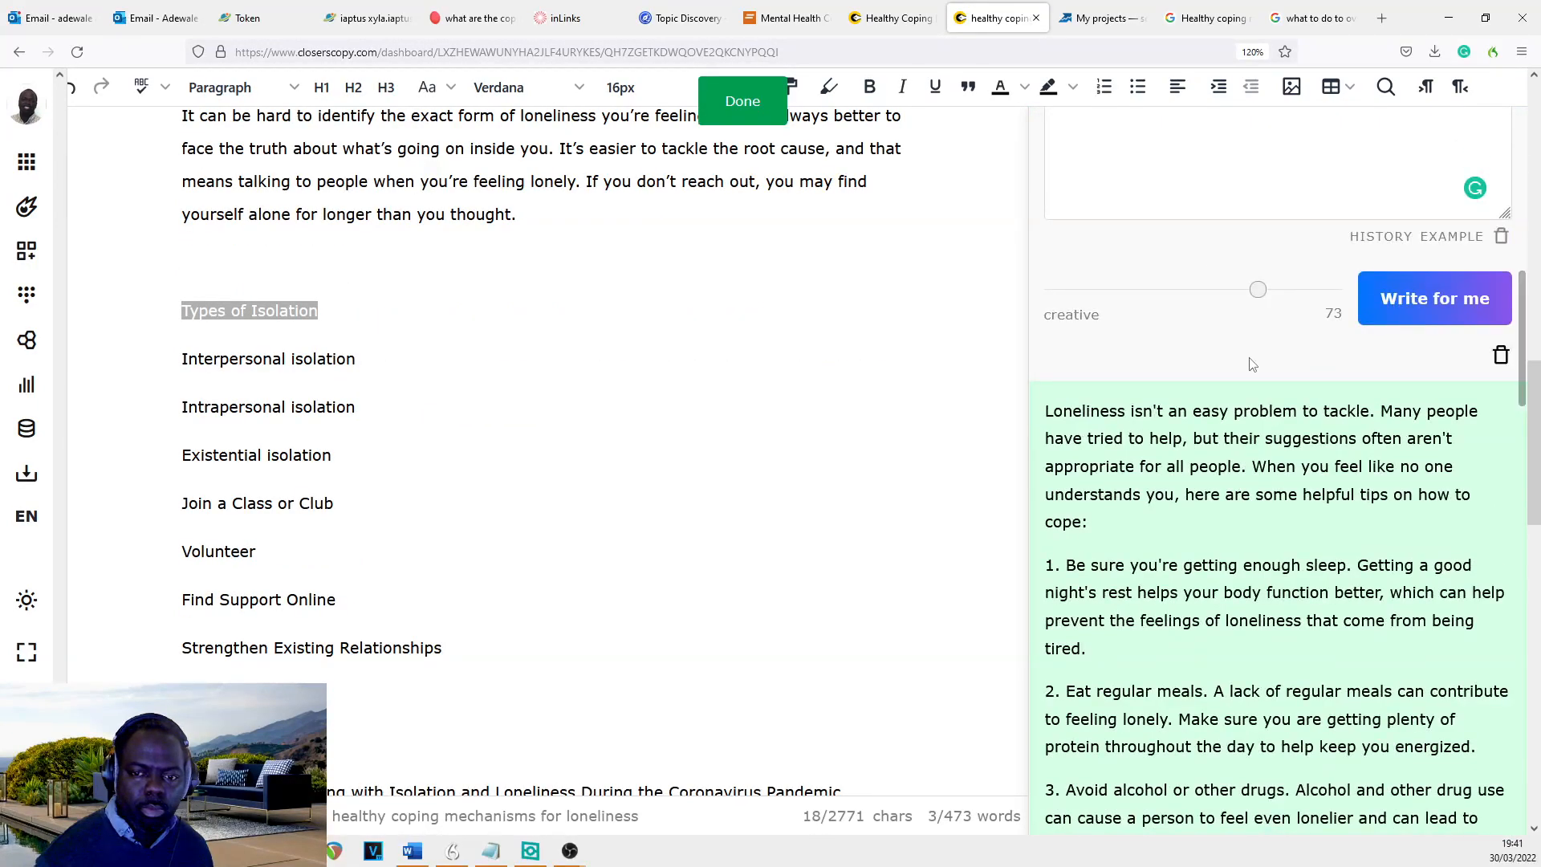
scroll(1250, 365, up, 6)
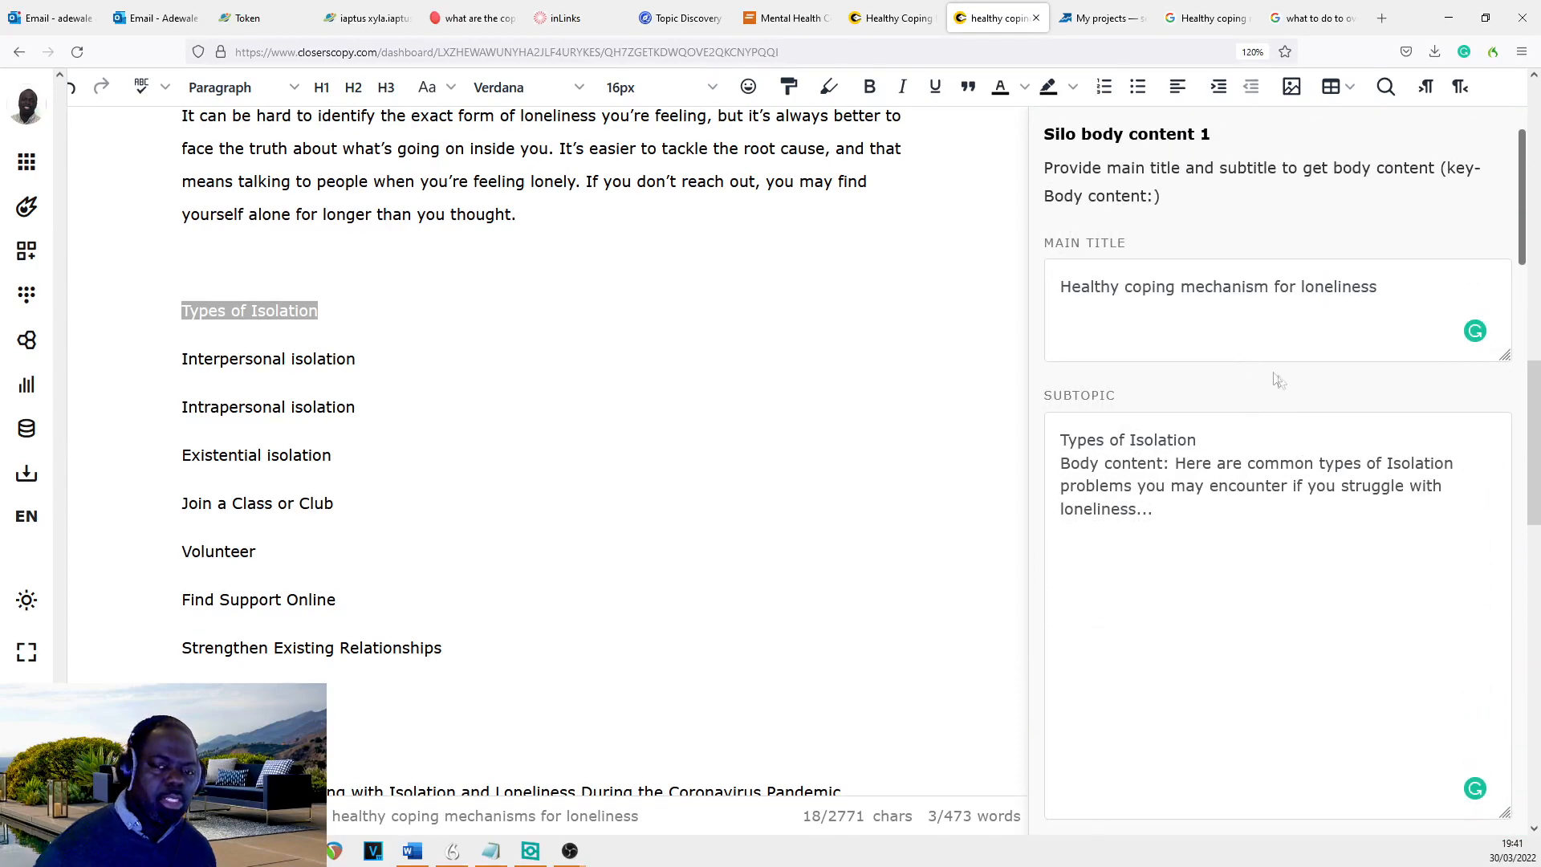
scroll(1181, 482, down, 1)
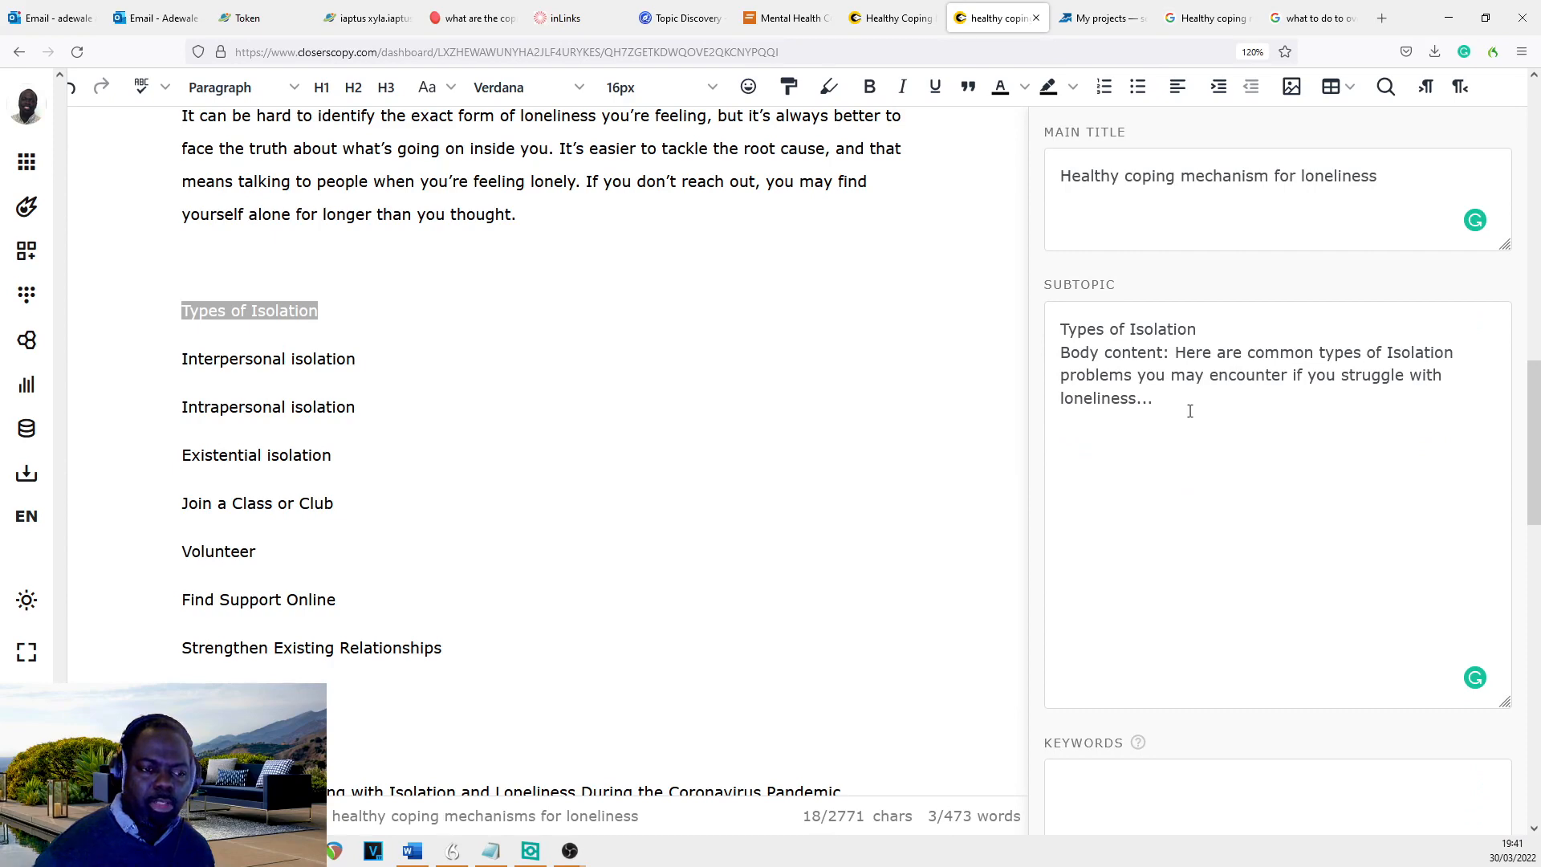
scroll(1190, 410, down, 3)
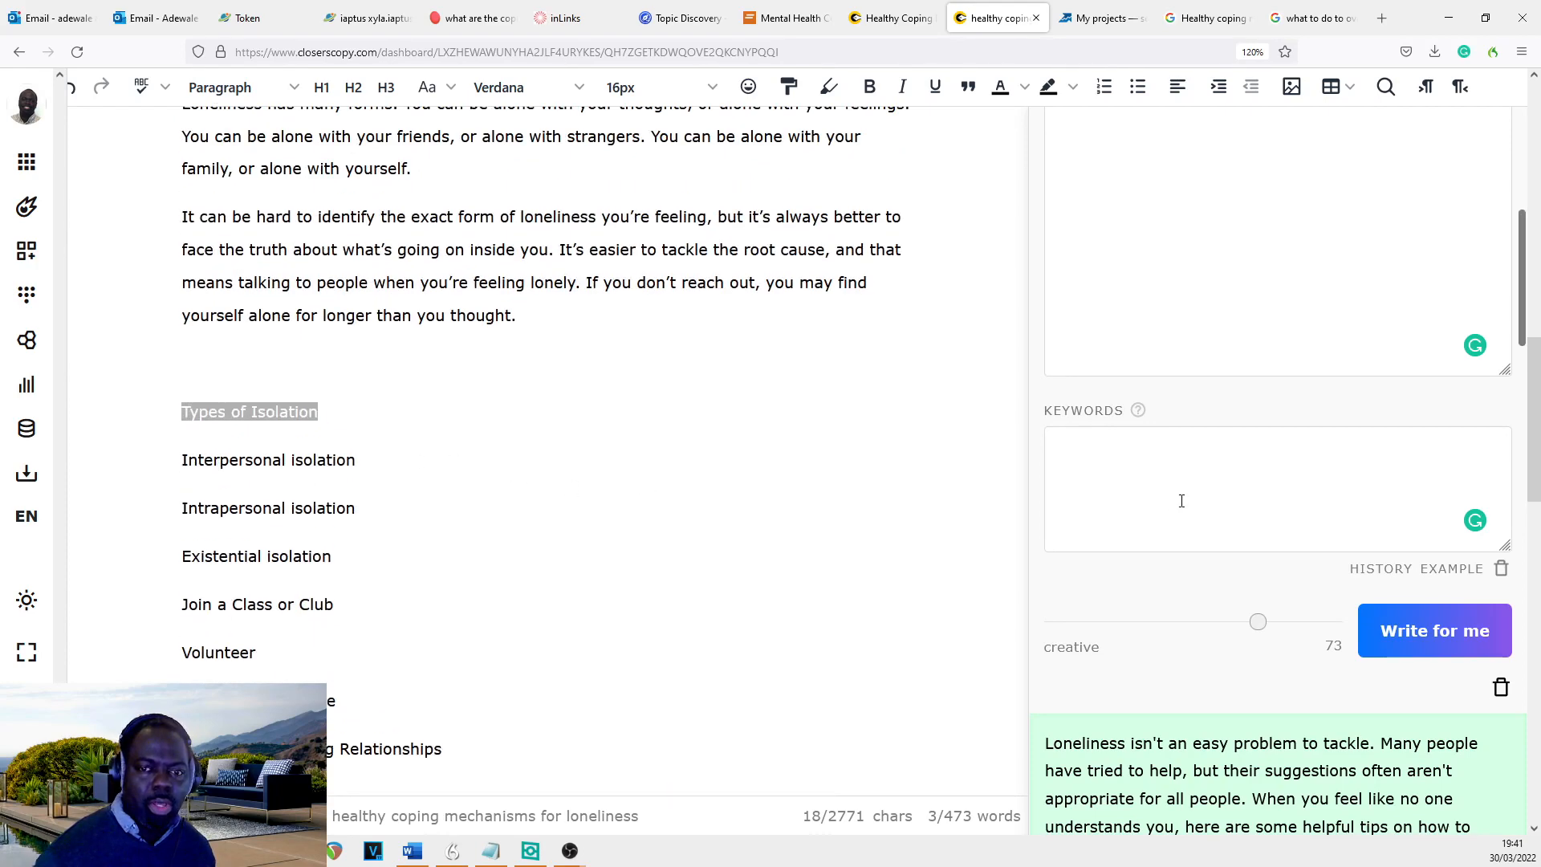
scroll(1398, 422, up, 3)
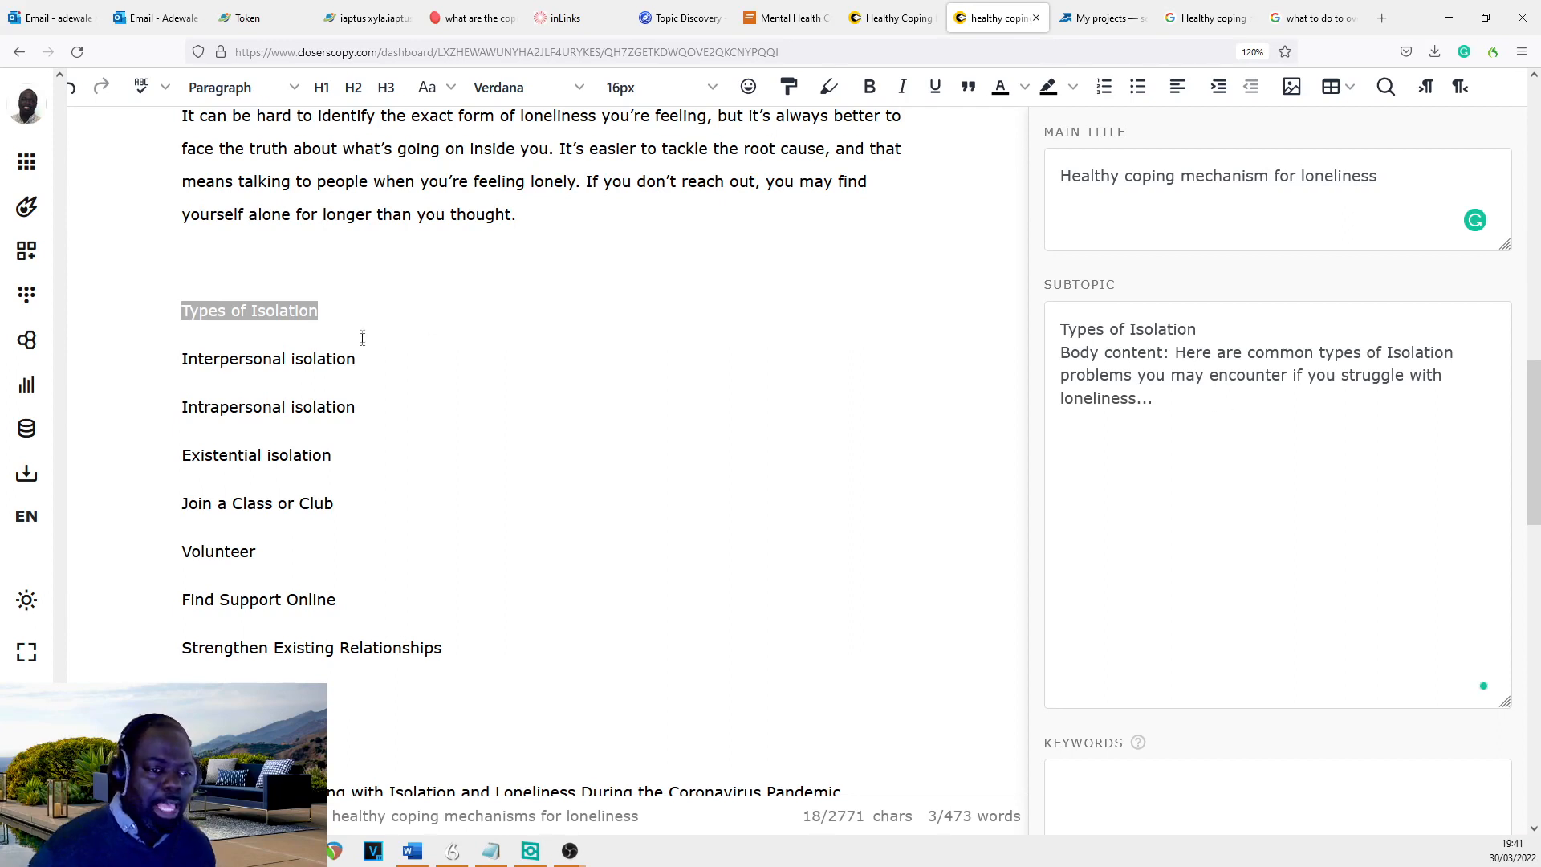
drag(377, 359, 158, 369)
key(ctrl+c)
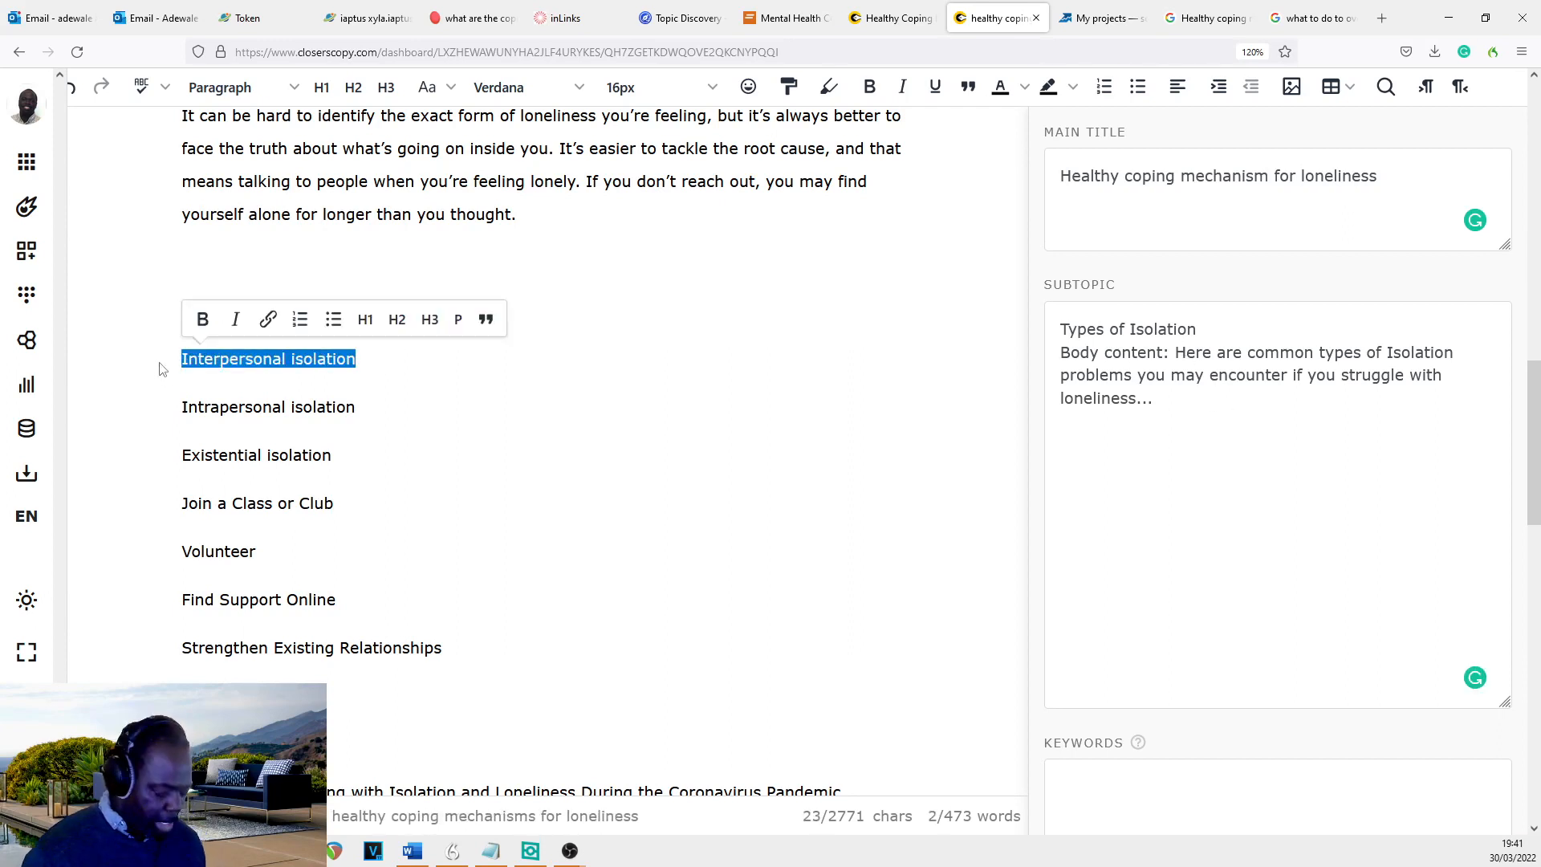
click(1179, 399)
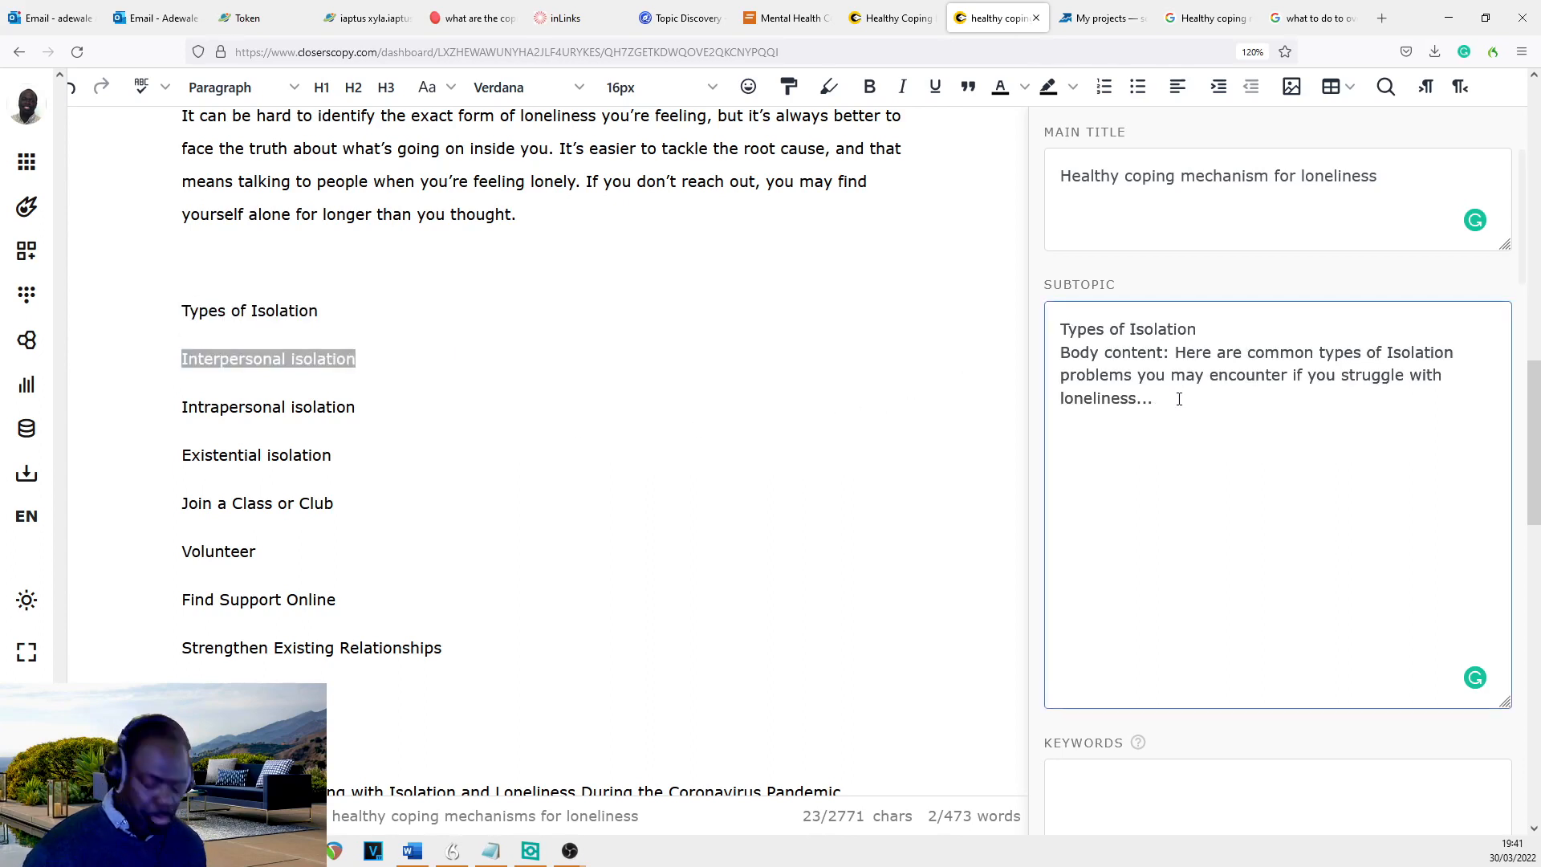
key(ctrl+v)
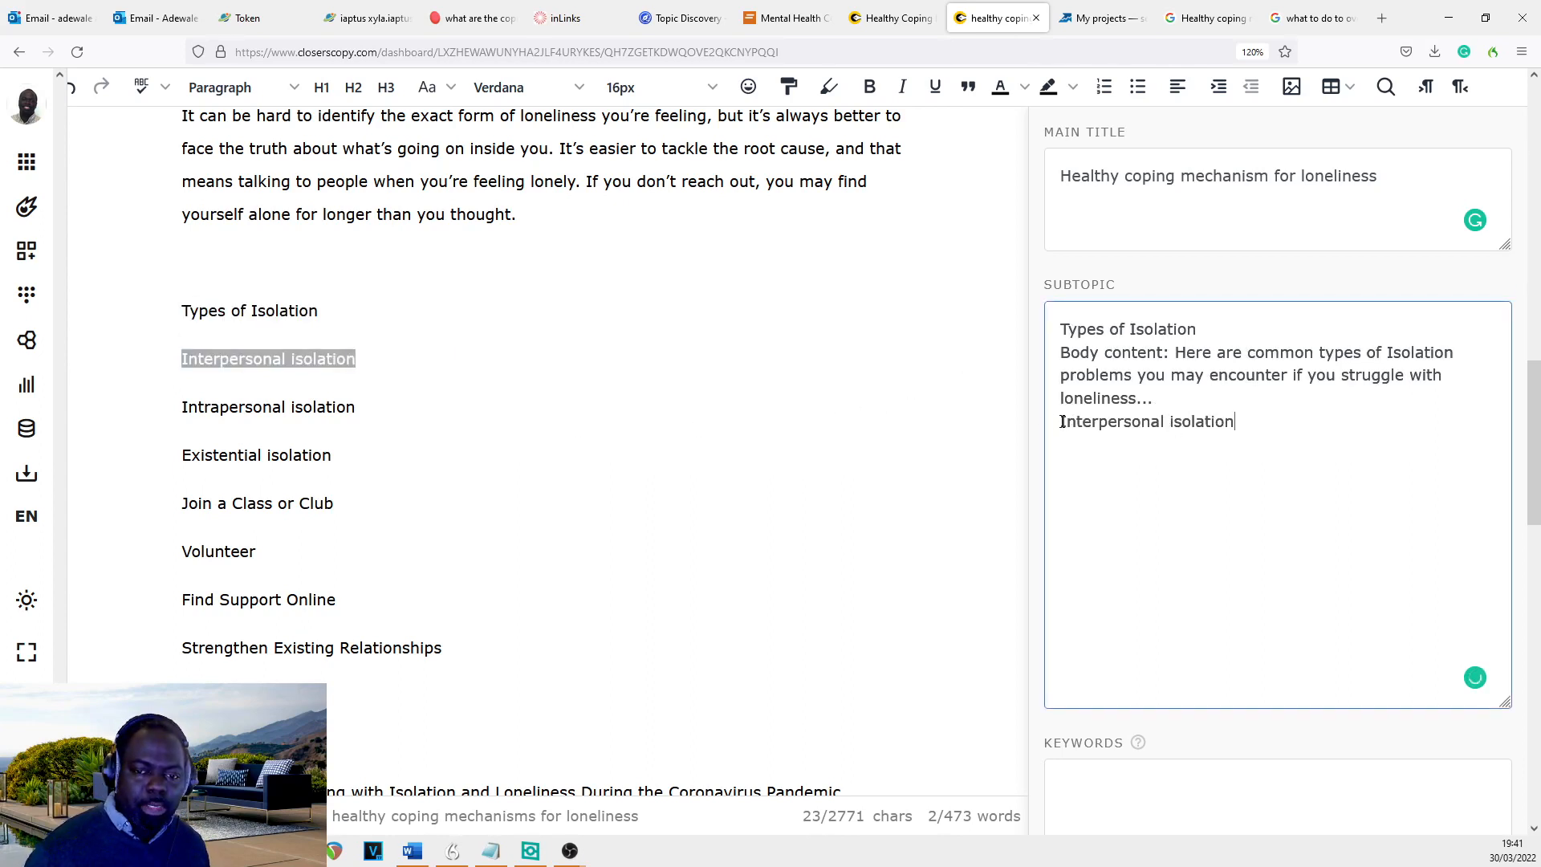
- Number the "Interpersonal isolation" line in the subtopic as "1)" and continue it with ": This is"
text(1)
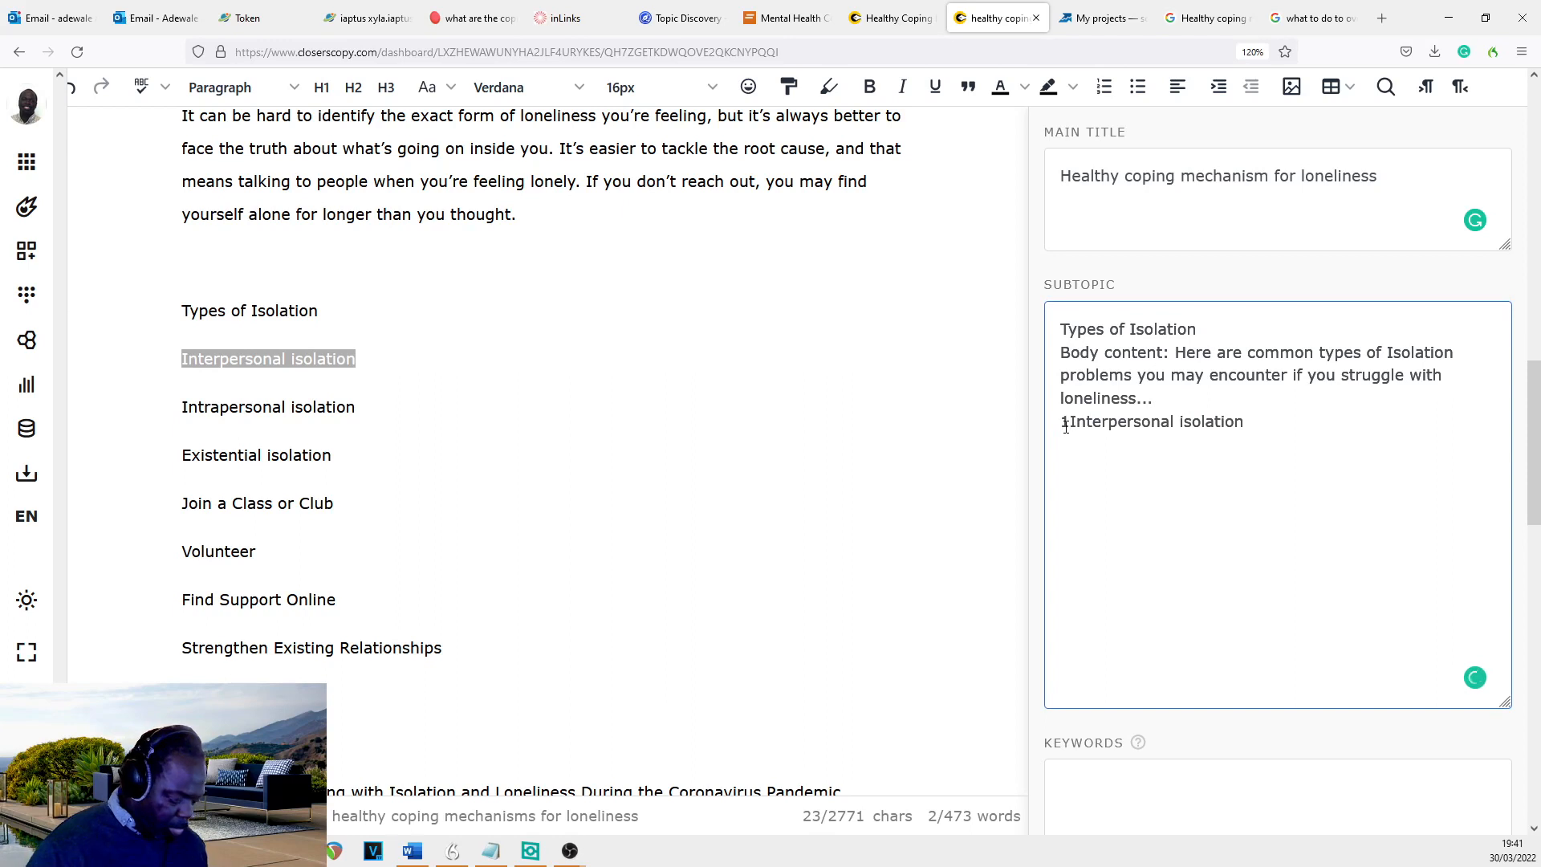
text())
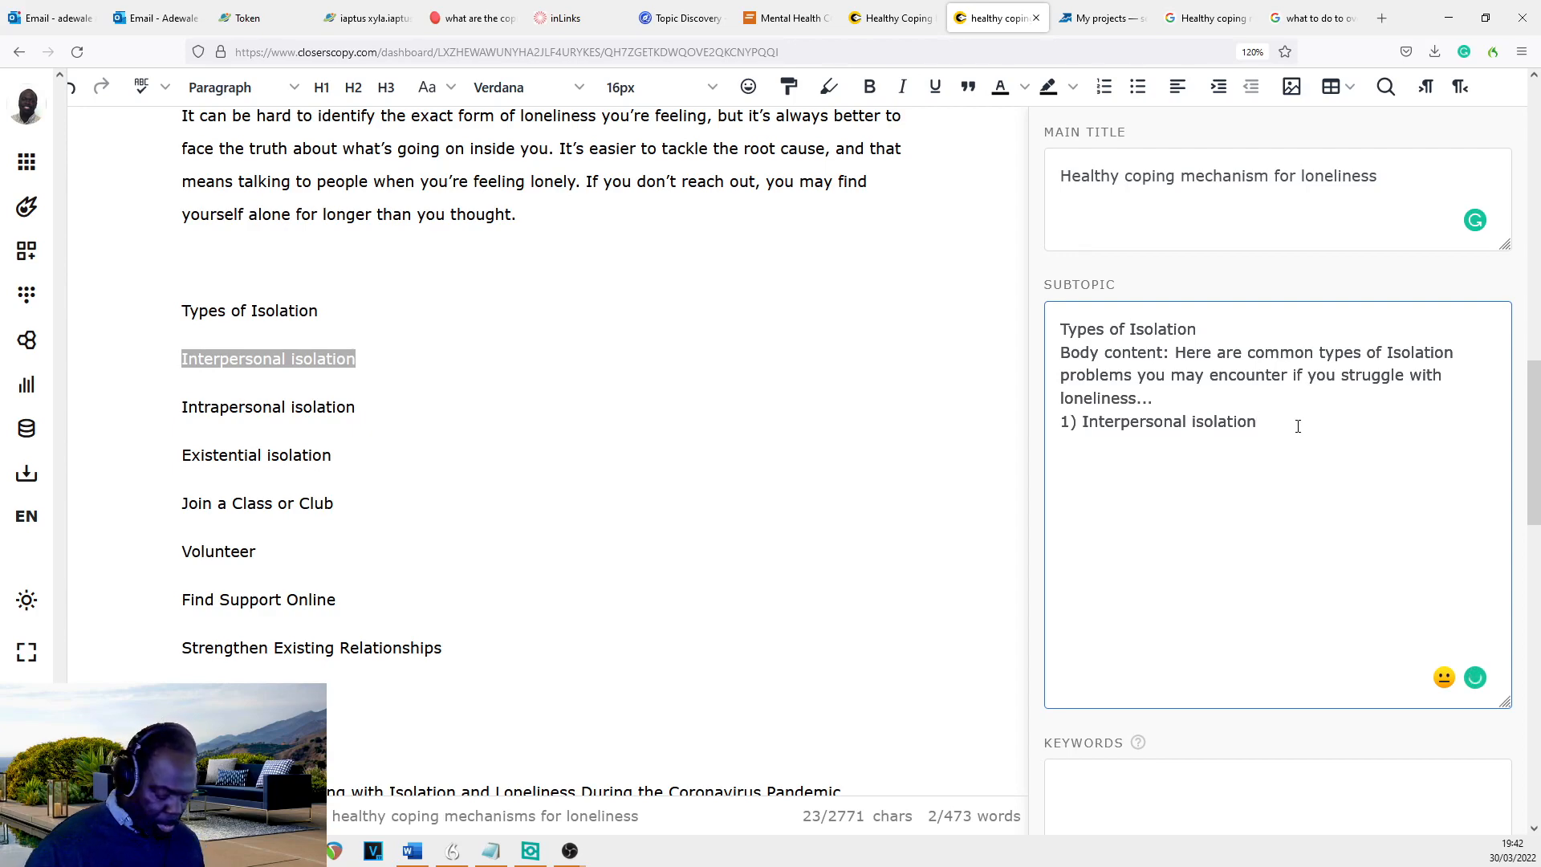
text(s is)
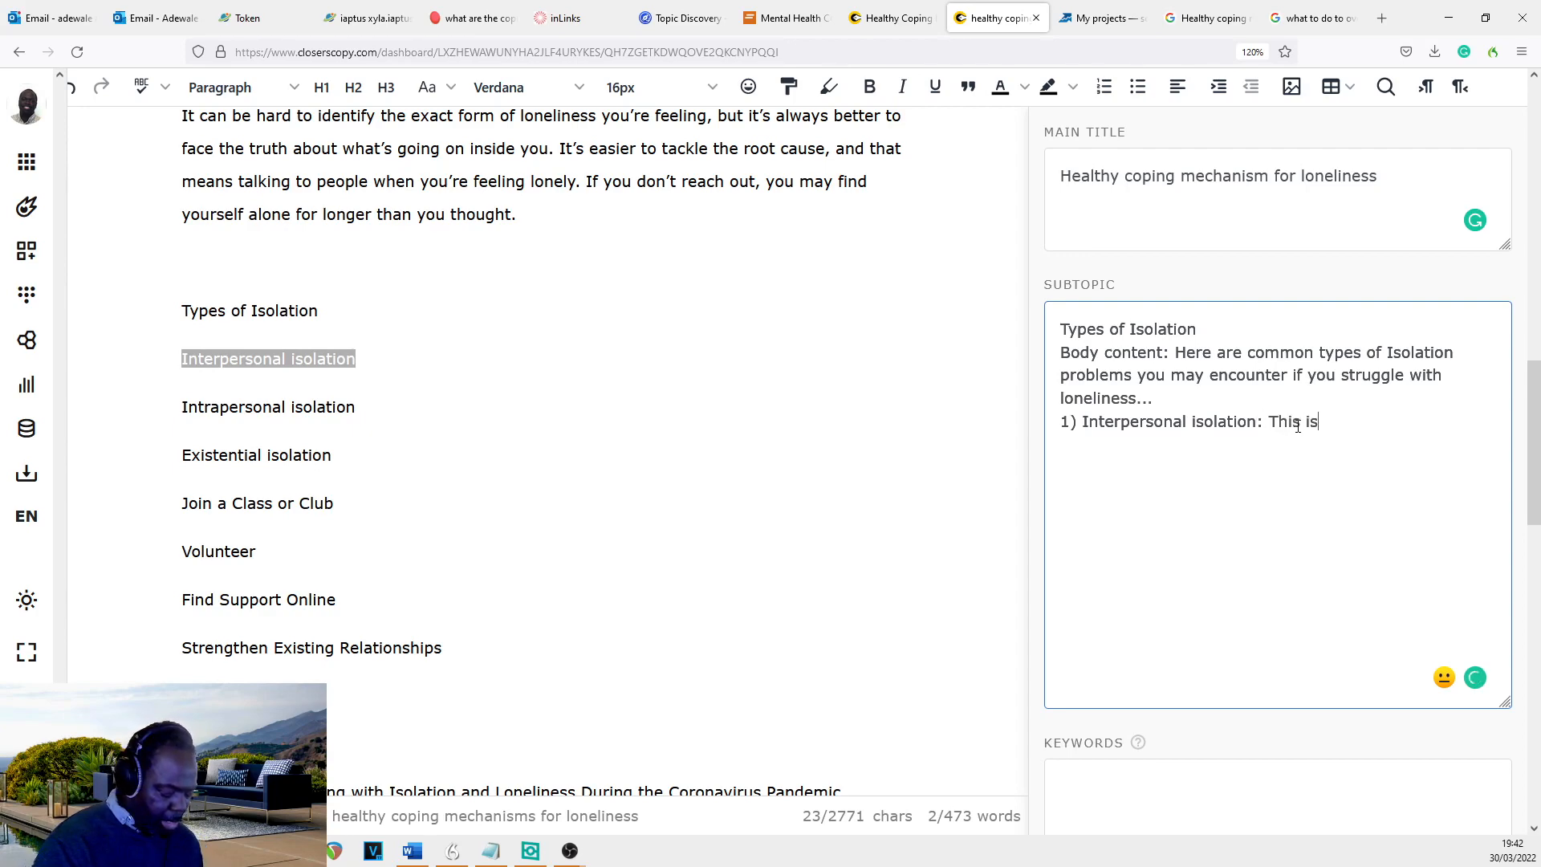
scroll(1298, 426, down, 5)
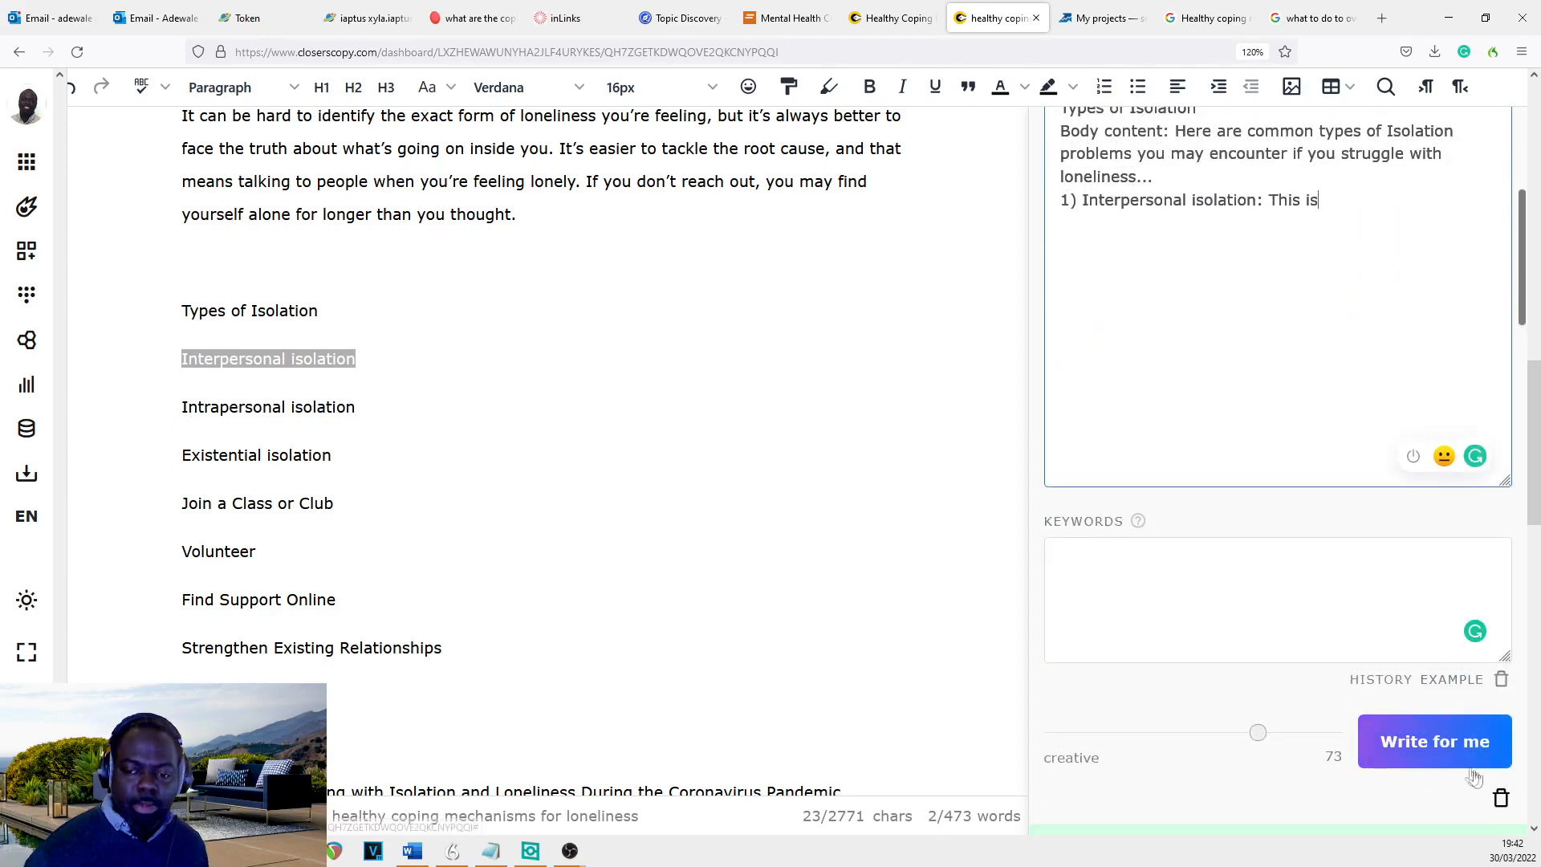
scroll(1501, 794, down, 1)
scroll(1284, 321, up, 3)
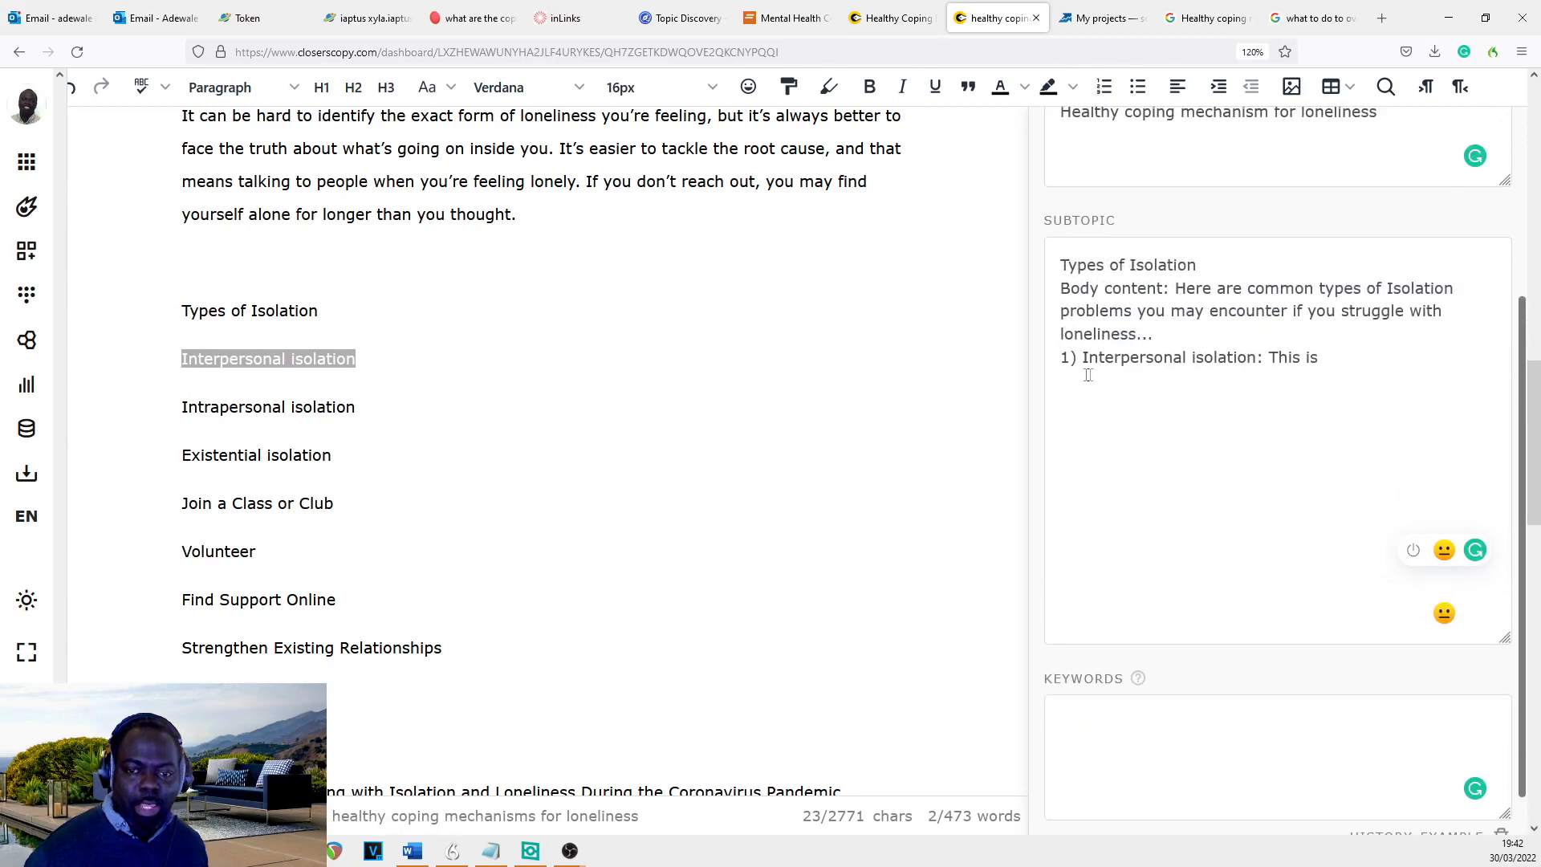
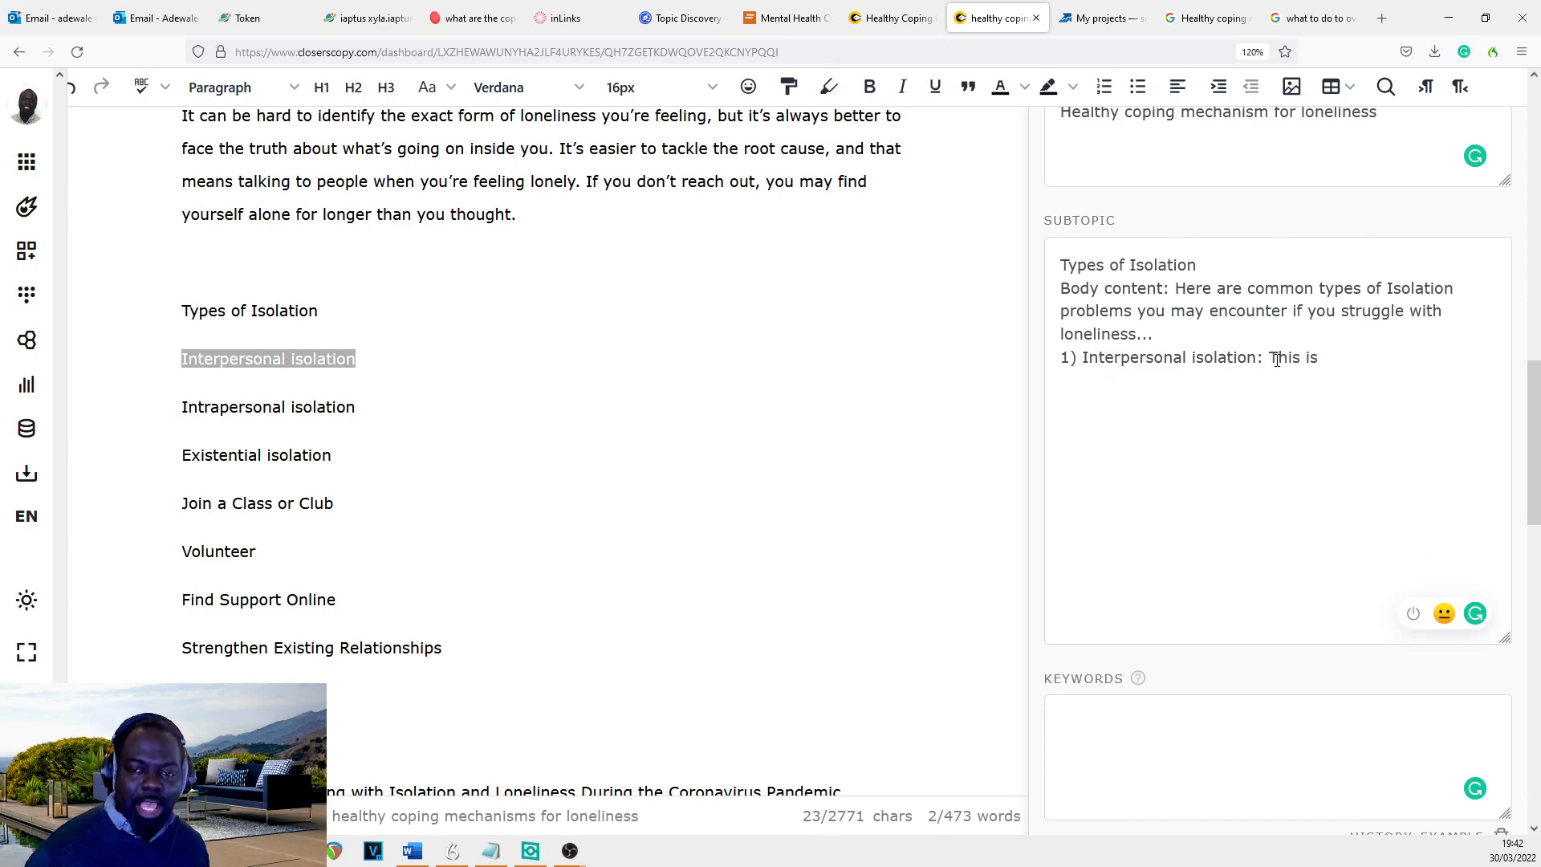
- Generate body content from the "Types of Isolation" subtopic with its "1) Interpersonal isolation: This is" opening
scroll(1356, 401, down, 2)
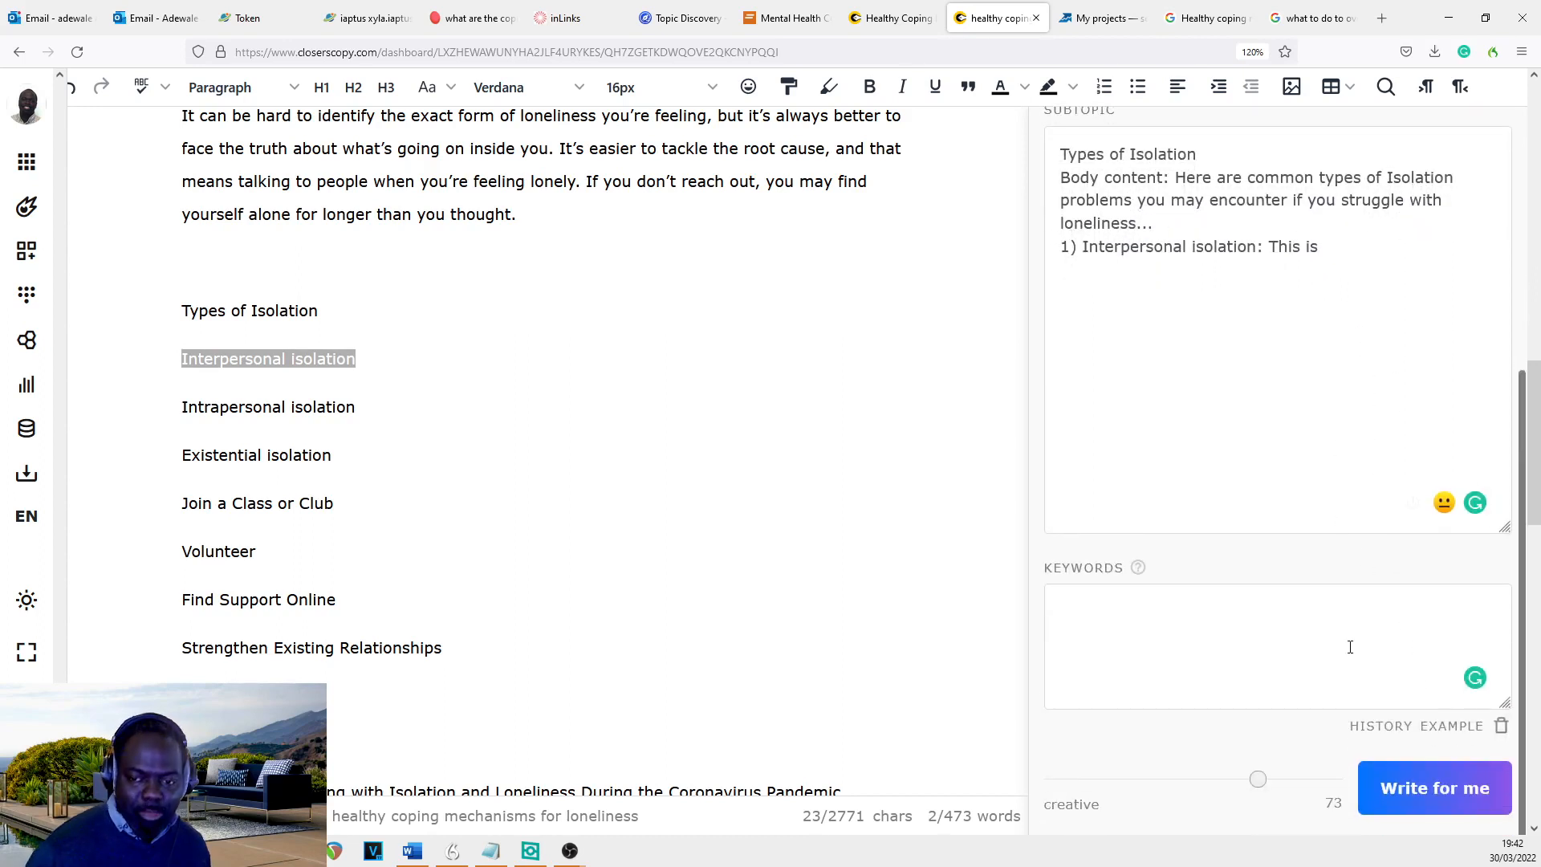
click(1471, 785)
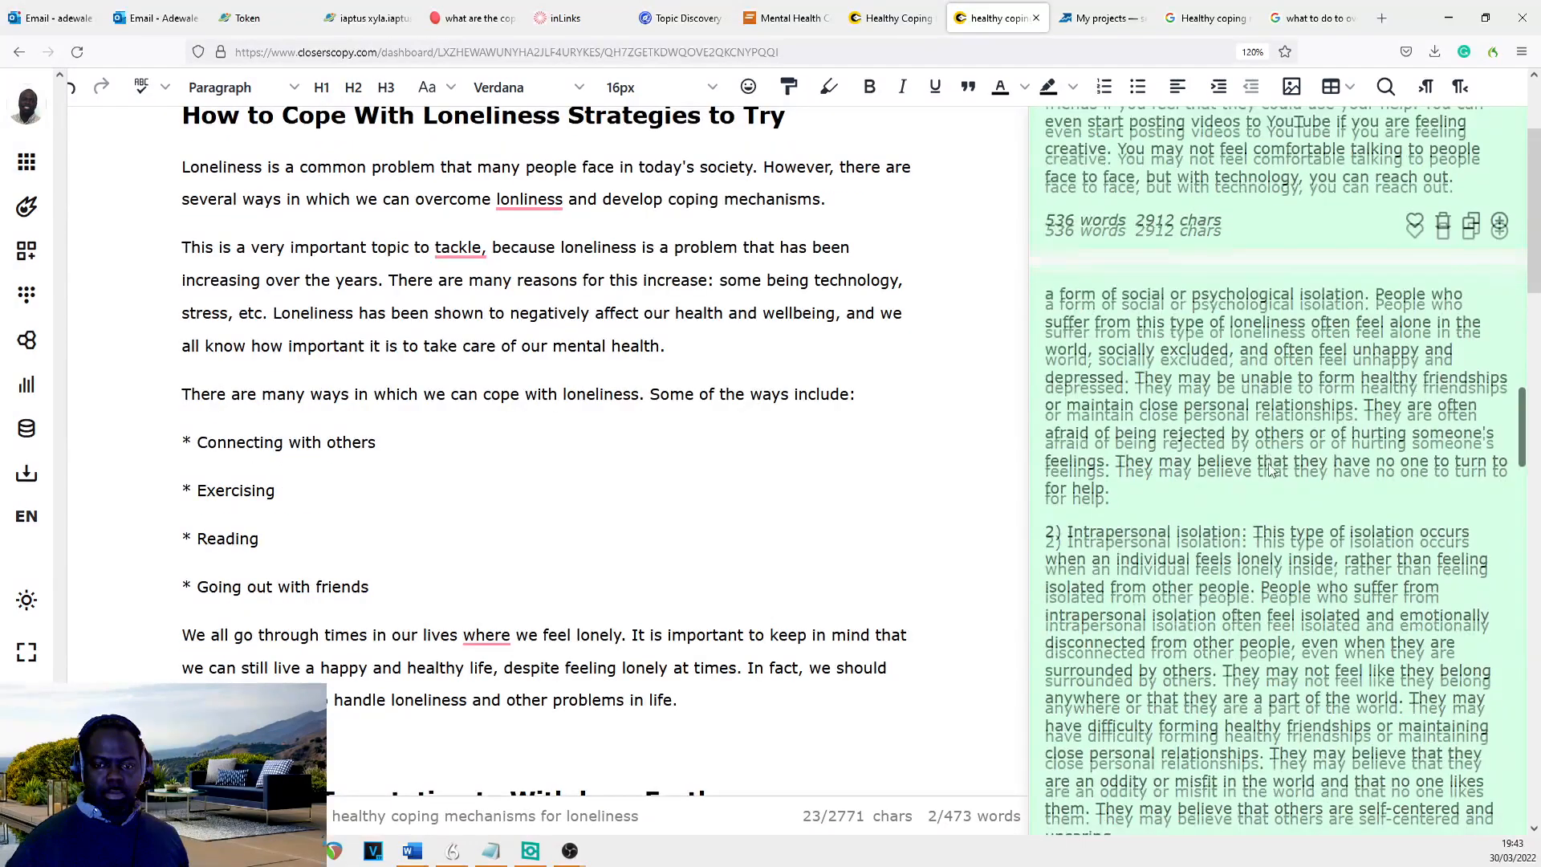
- Examine the generated texts and compare the types of isolation each one covers
scroll(1270, 471, down, 2)
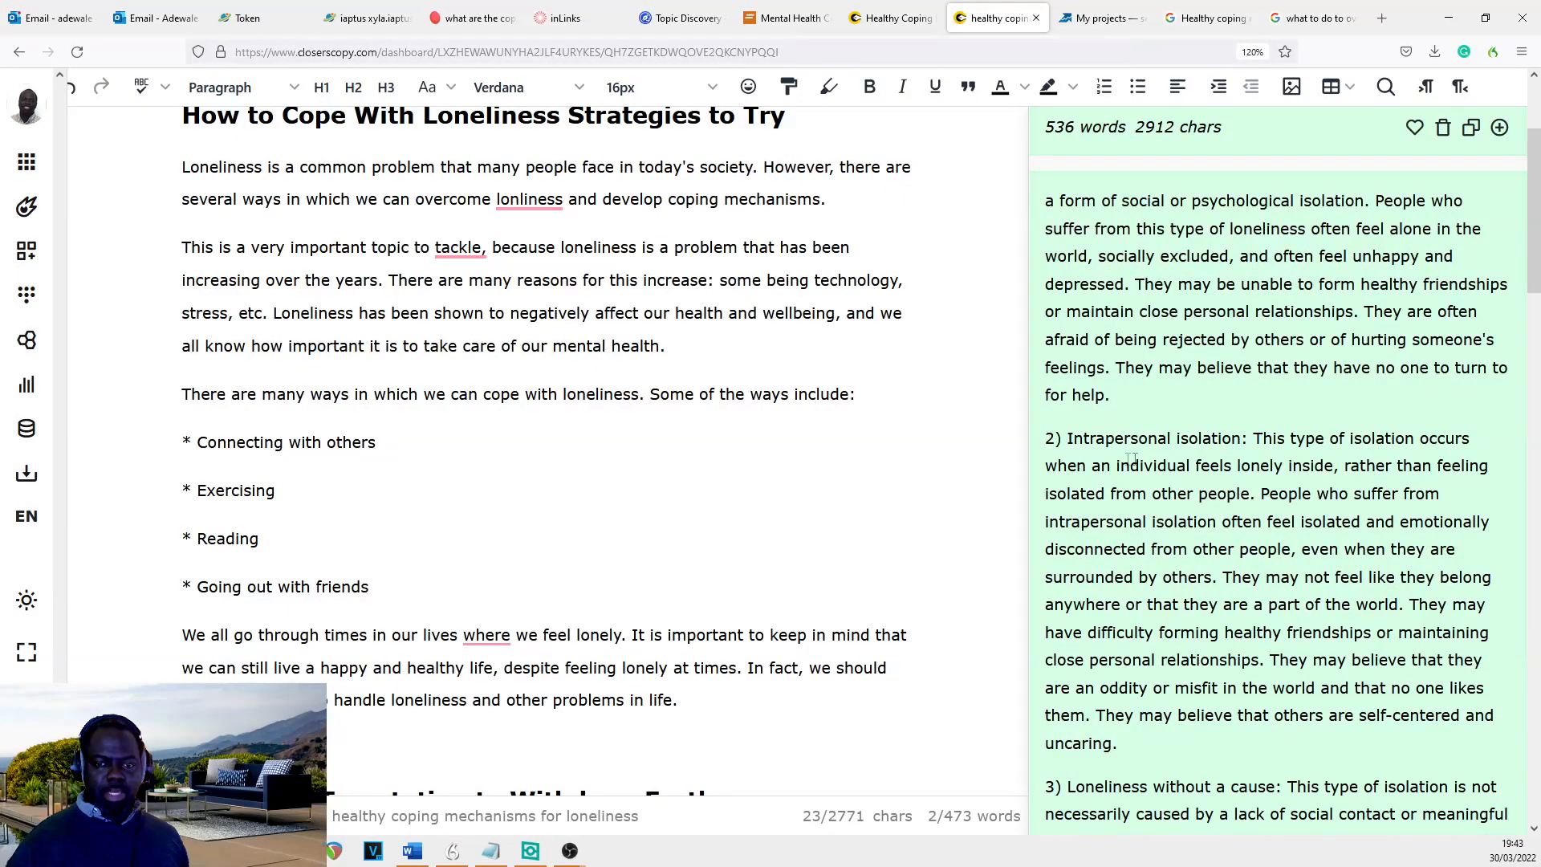
scroll(1167, 554, down, 5)
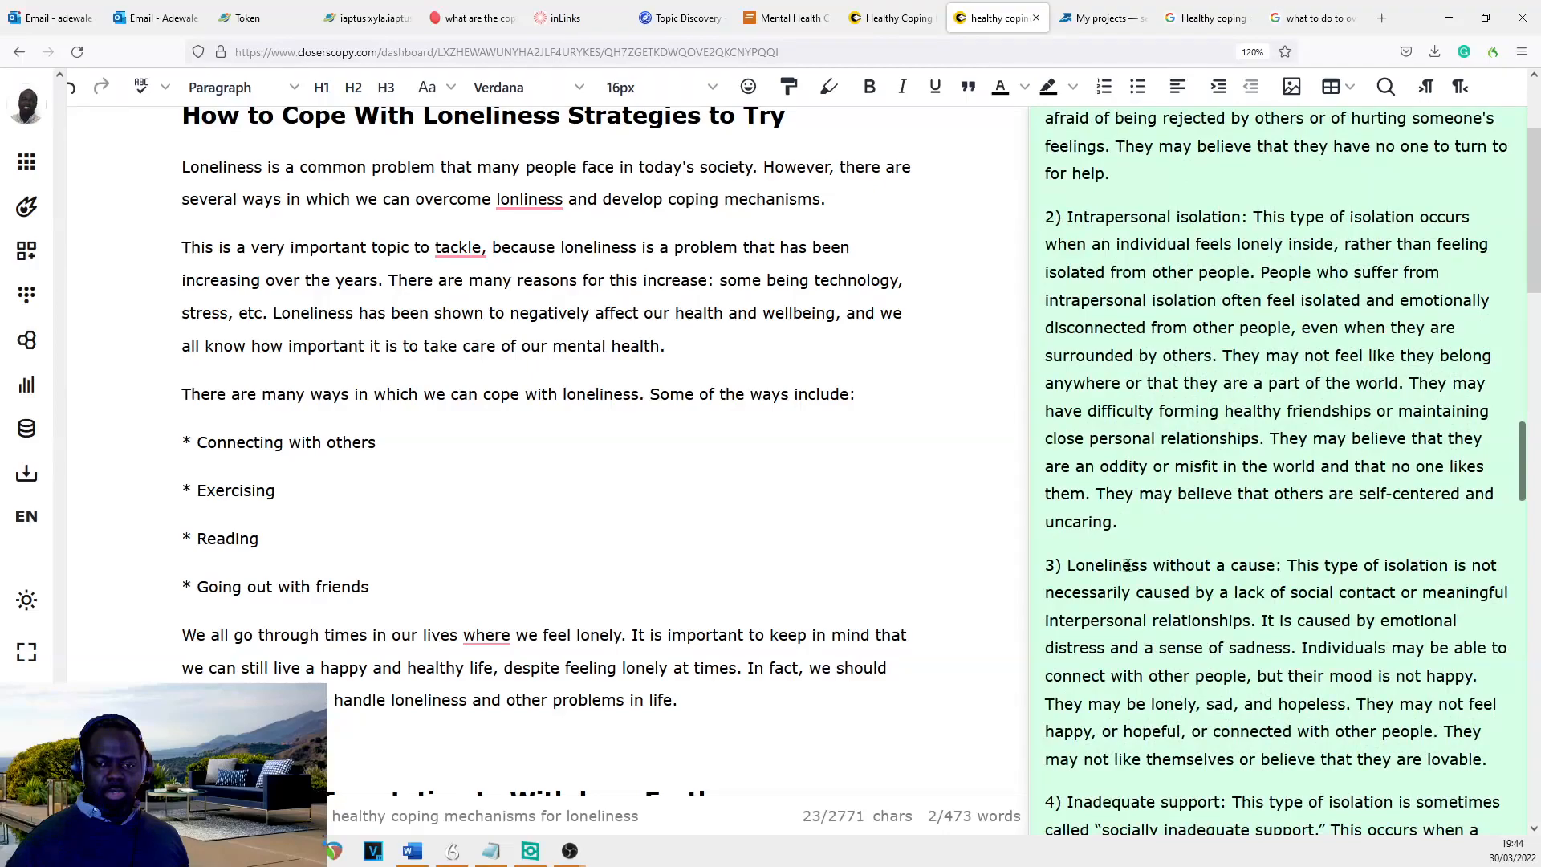
scroll(1127, 565, down, 3)
scroll(1208, 704, down, 2)
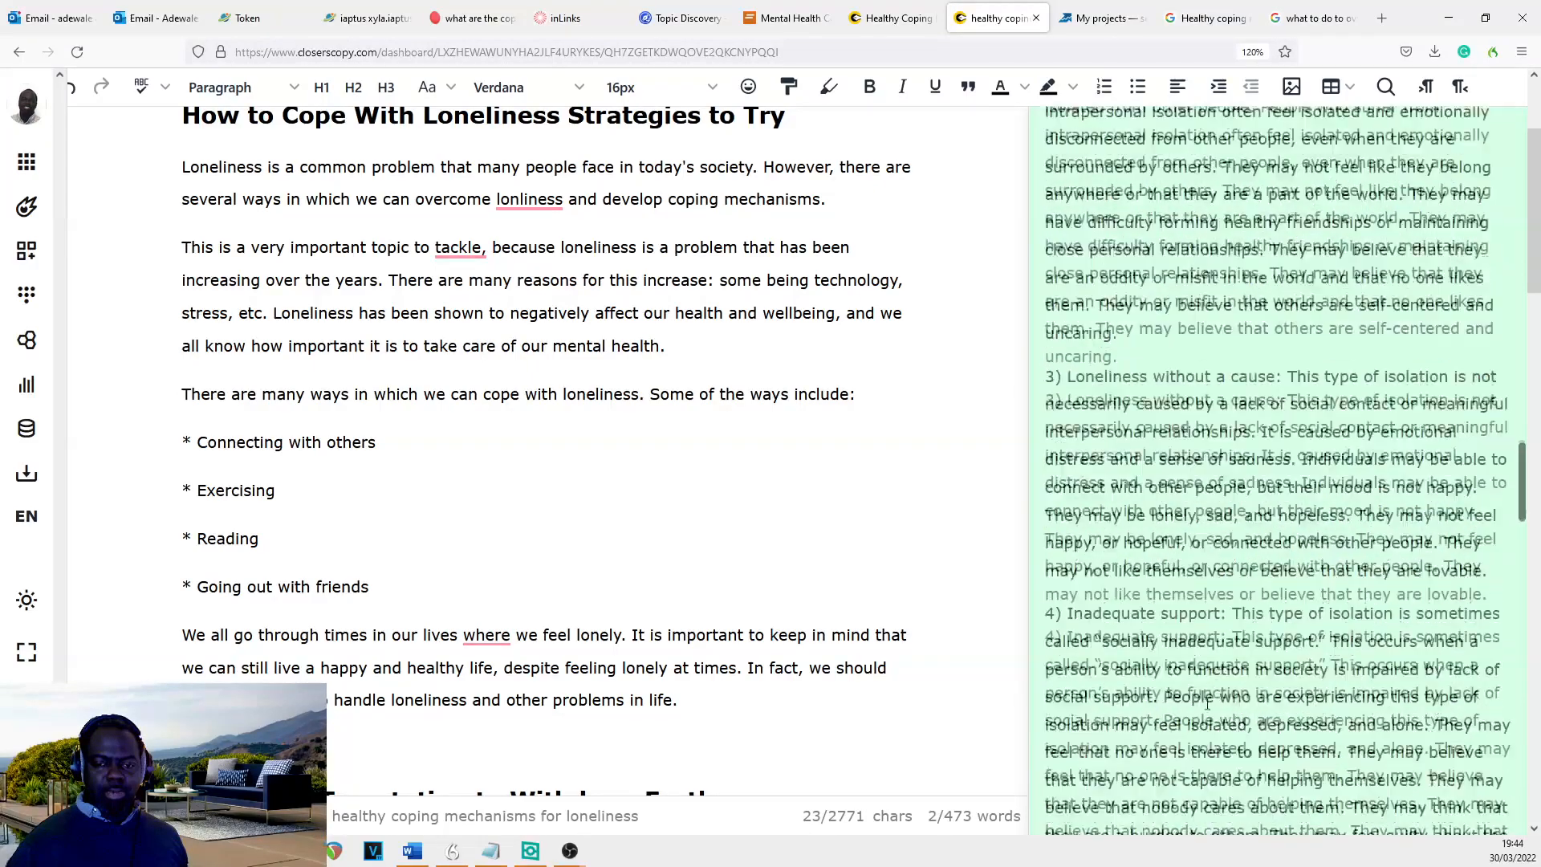
scroll(1207, 704, down, 4)
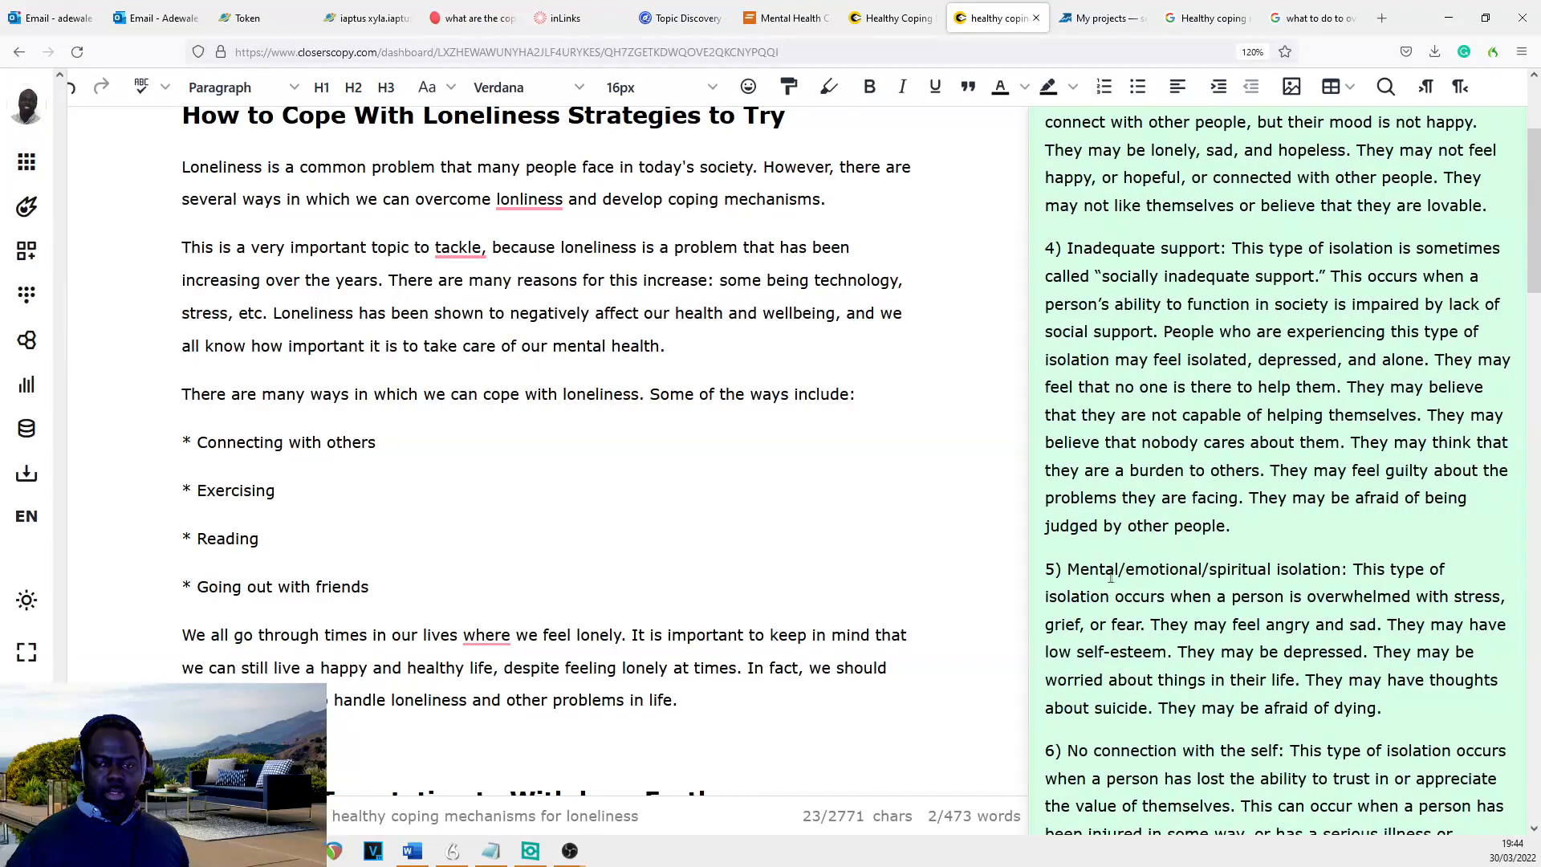
scroll(1120, 565, down, 3)
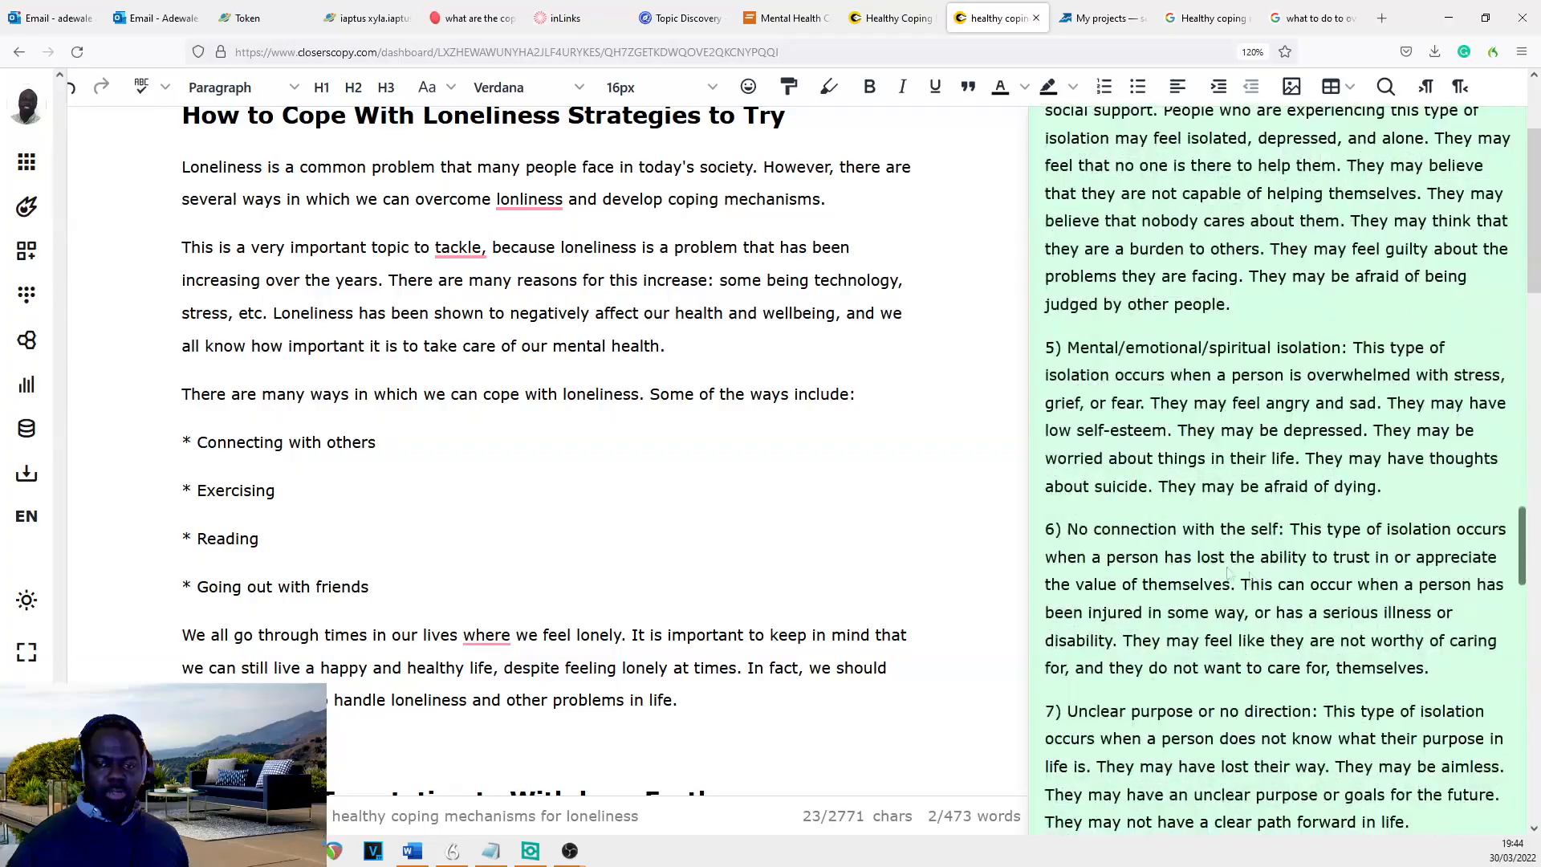
scroll(1123, 538, up, 15)
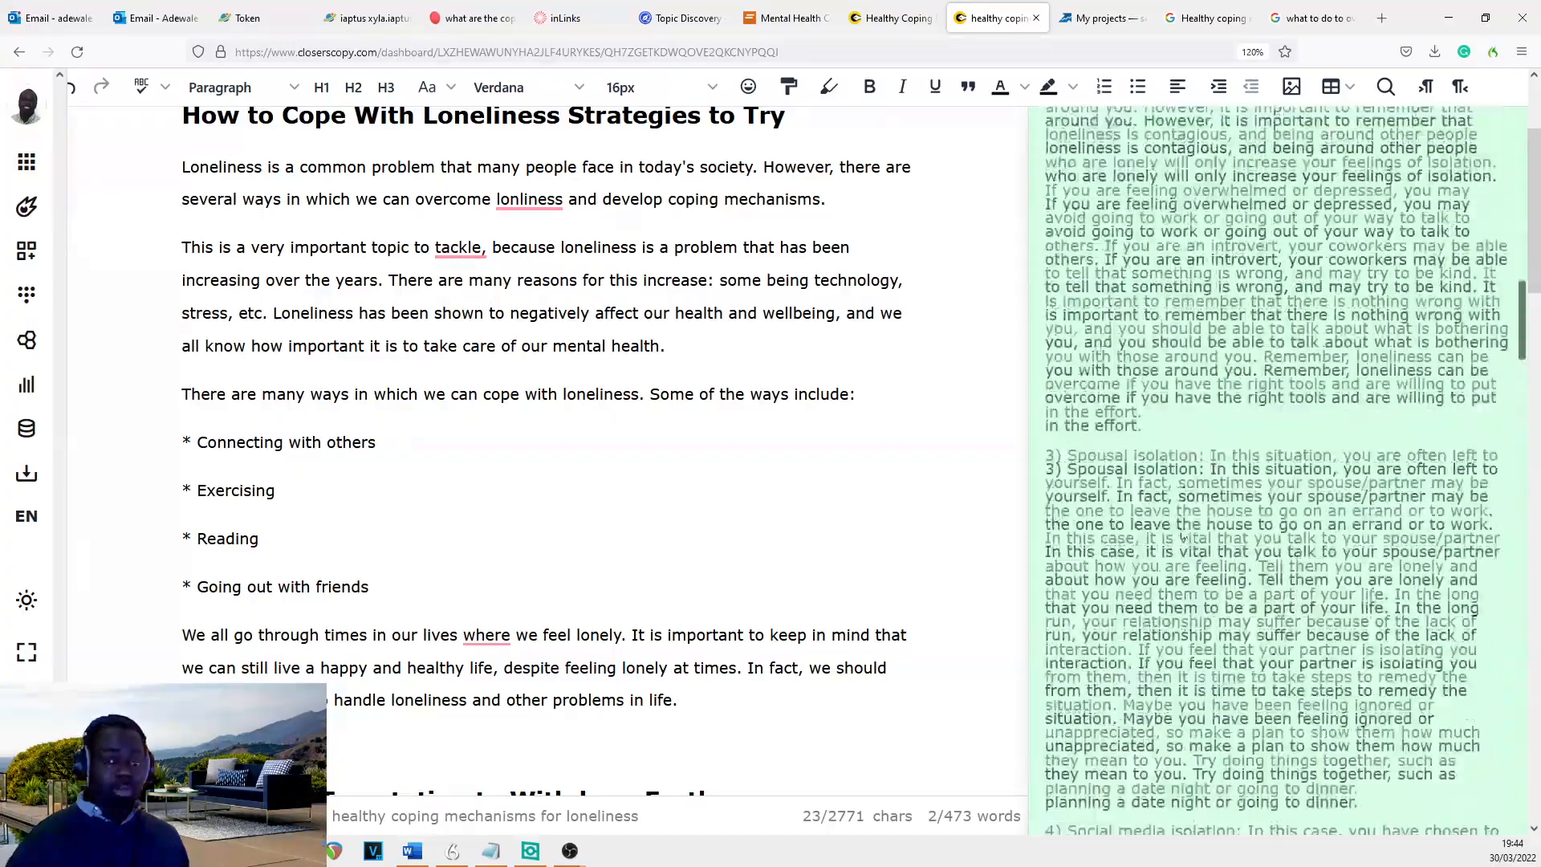
scroll(1214, 536, down, 5)
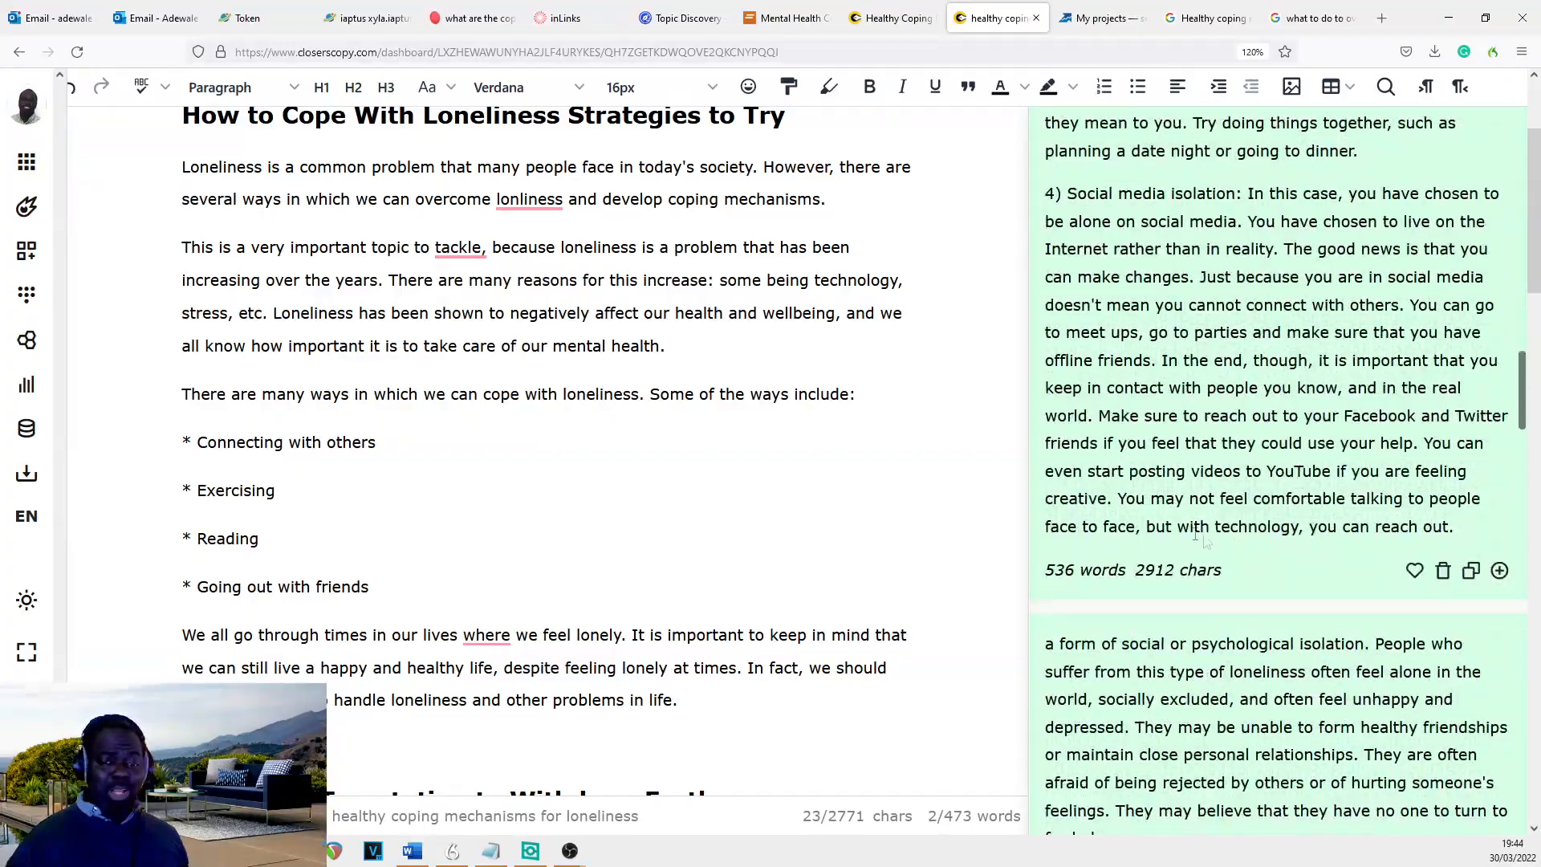
scroll(1212, 562, up, 5)
scroll(1235, 514, down, 2)
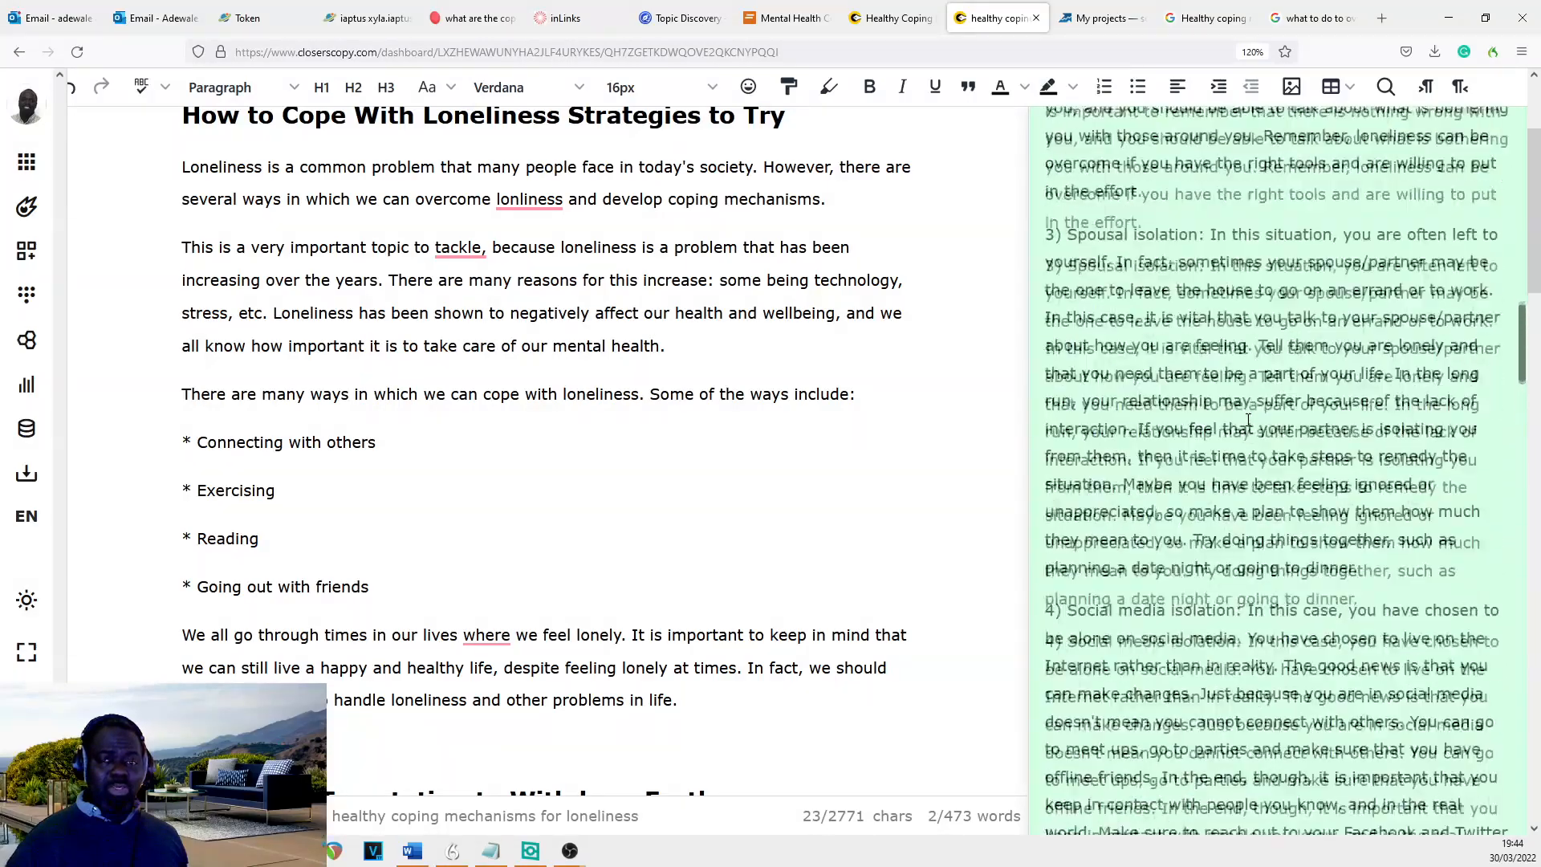
scroll(1240, 507, down, 4)
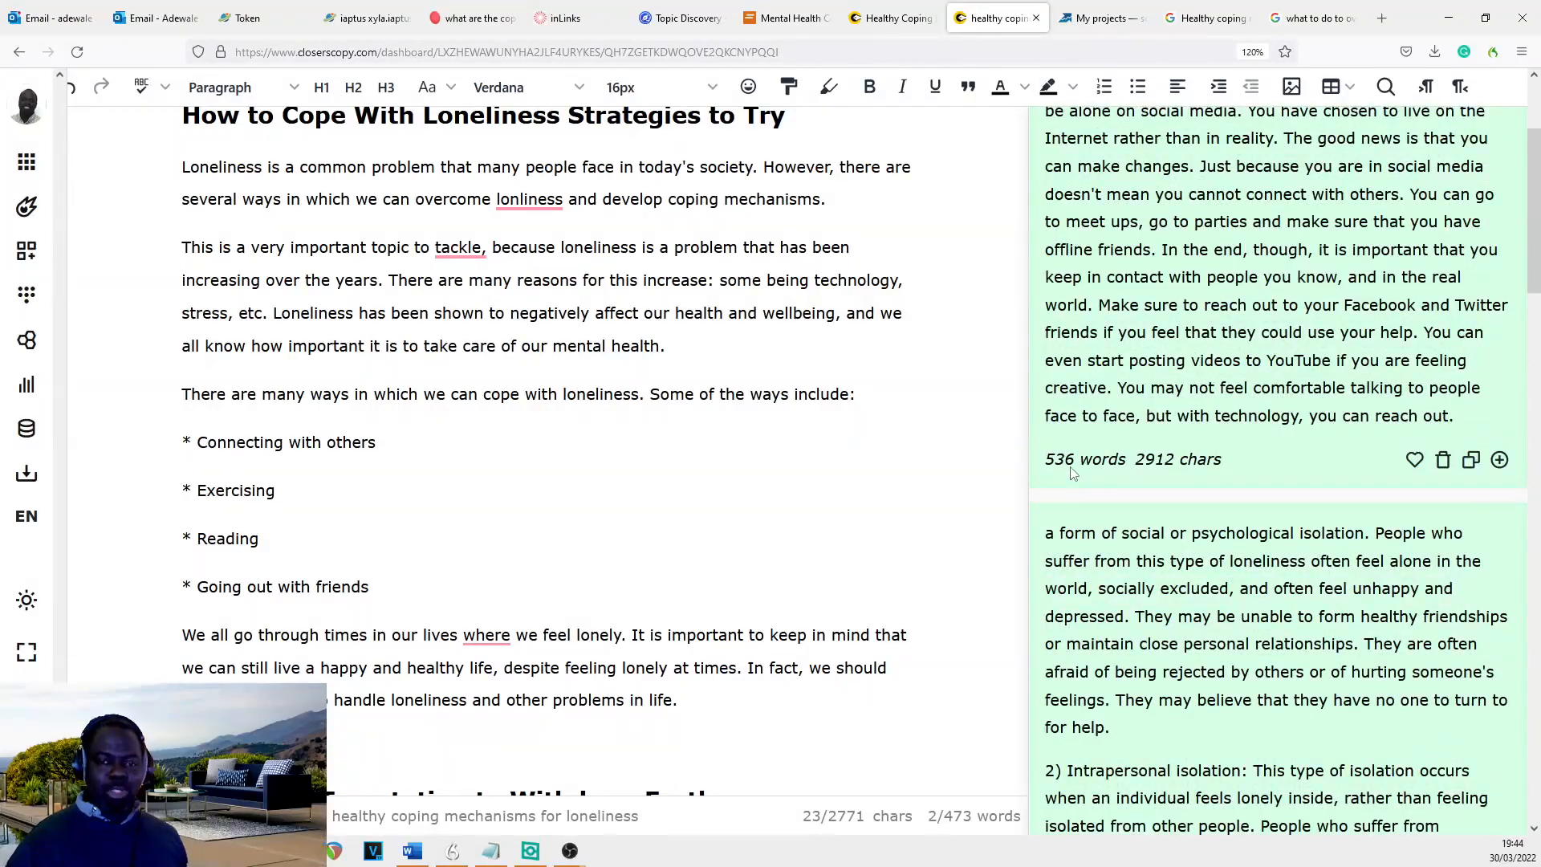
scroll(1164, 402, up, 6)
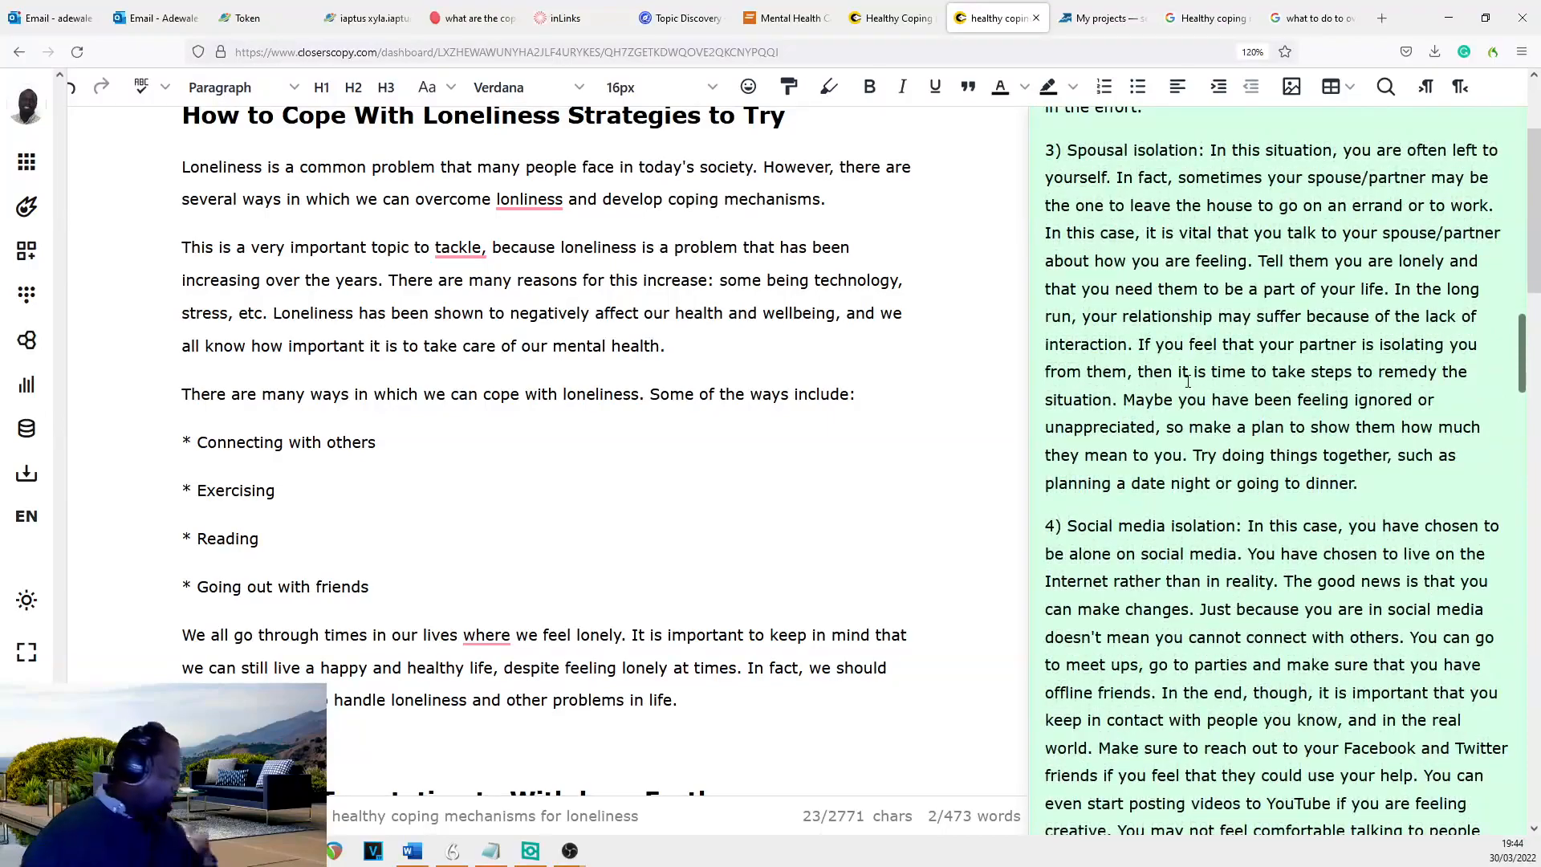
scroll(1188, 380, up, 8)
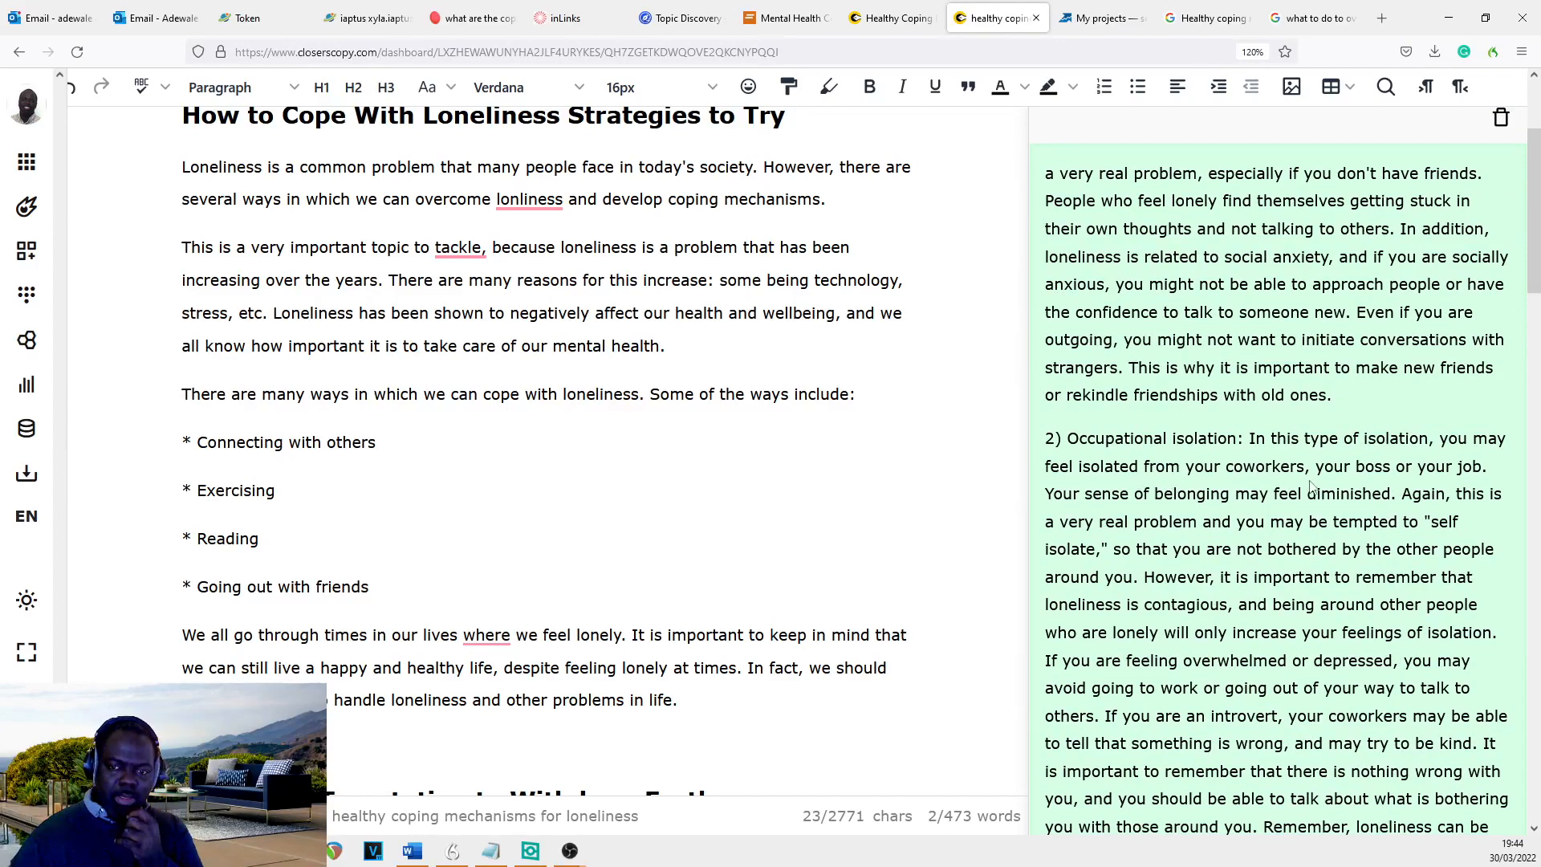
scroll(1356, 497, down, 1)
scroll(1283, 499, down, 3)
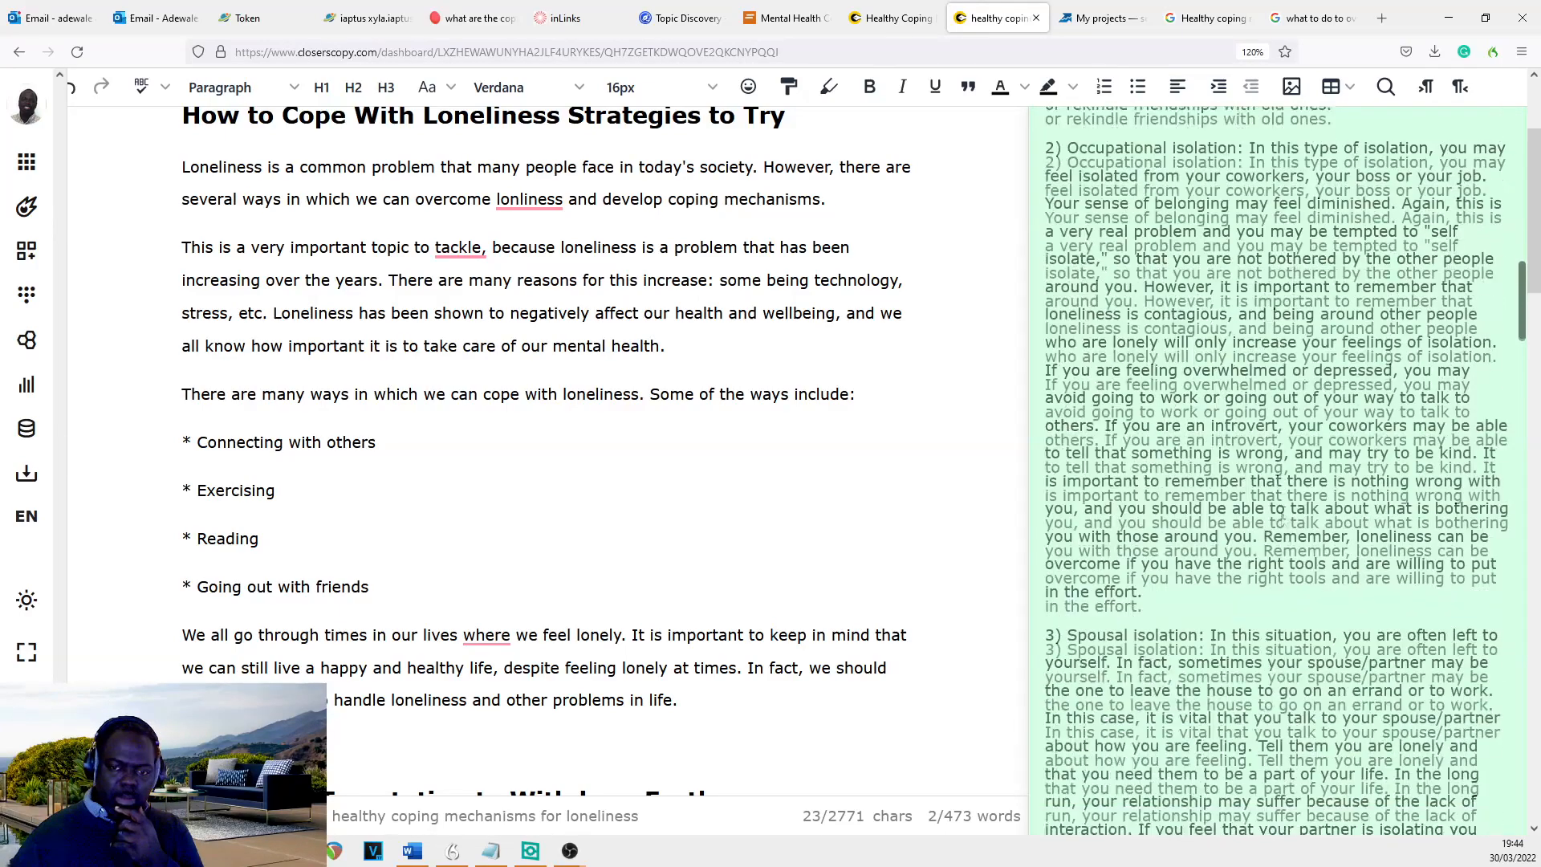
scroll(1204, 537, up, 10)
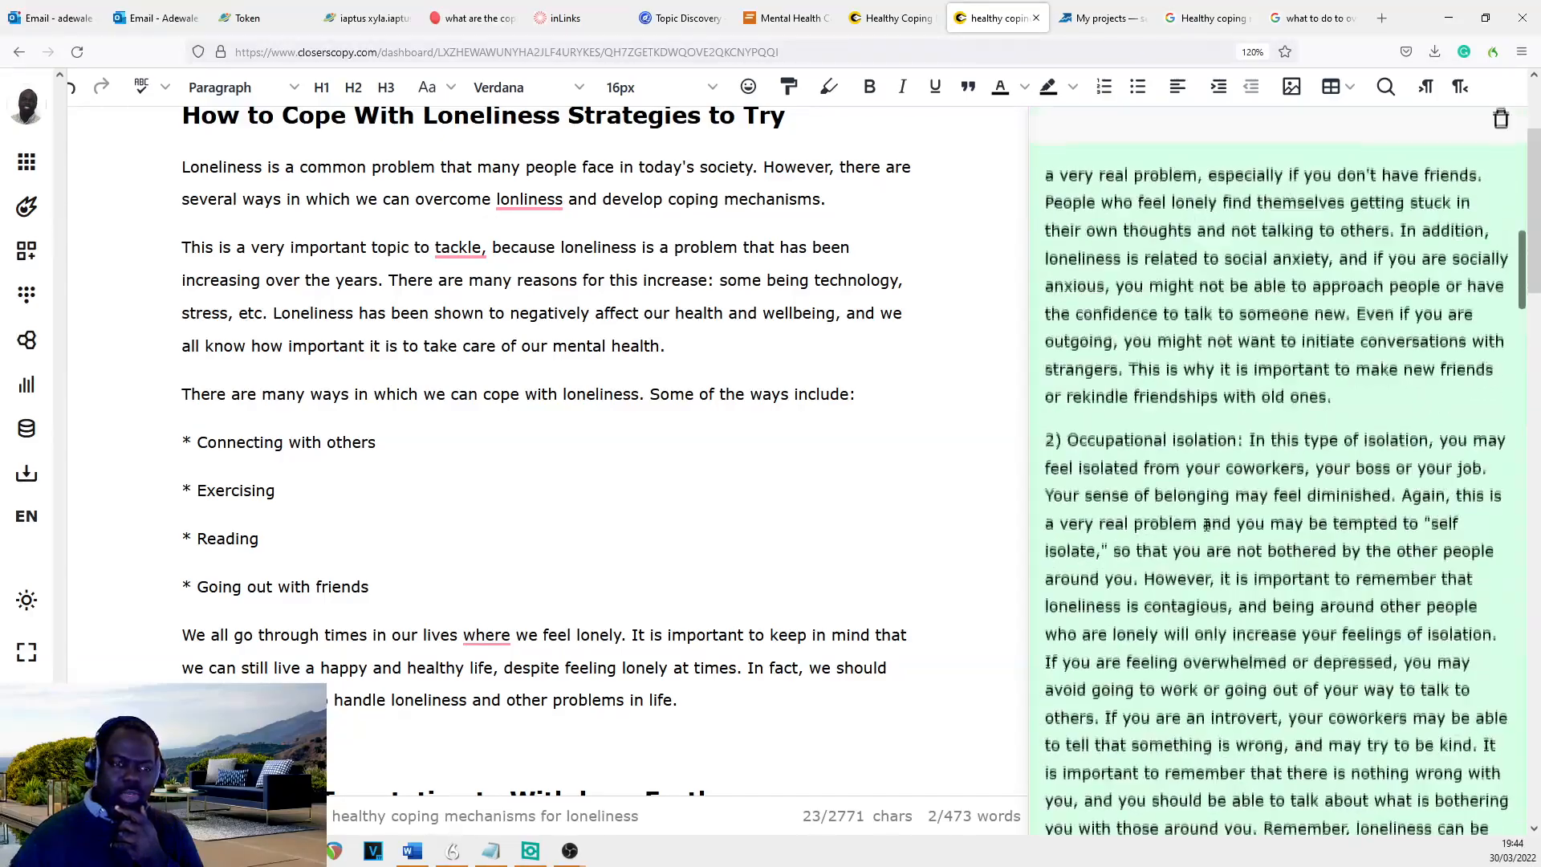
- Add an empty line under "Types of Isolation" and delete the "Interpersonal isolation", "Intrapersonal isolation" and "Existential isolation" lines
scroll(568, 310, up, 2)
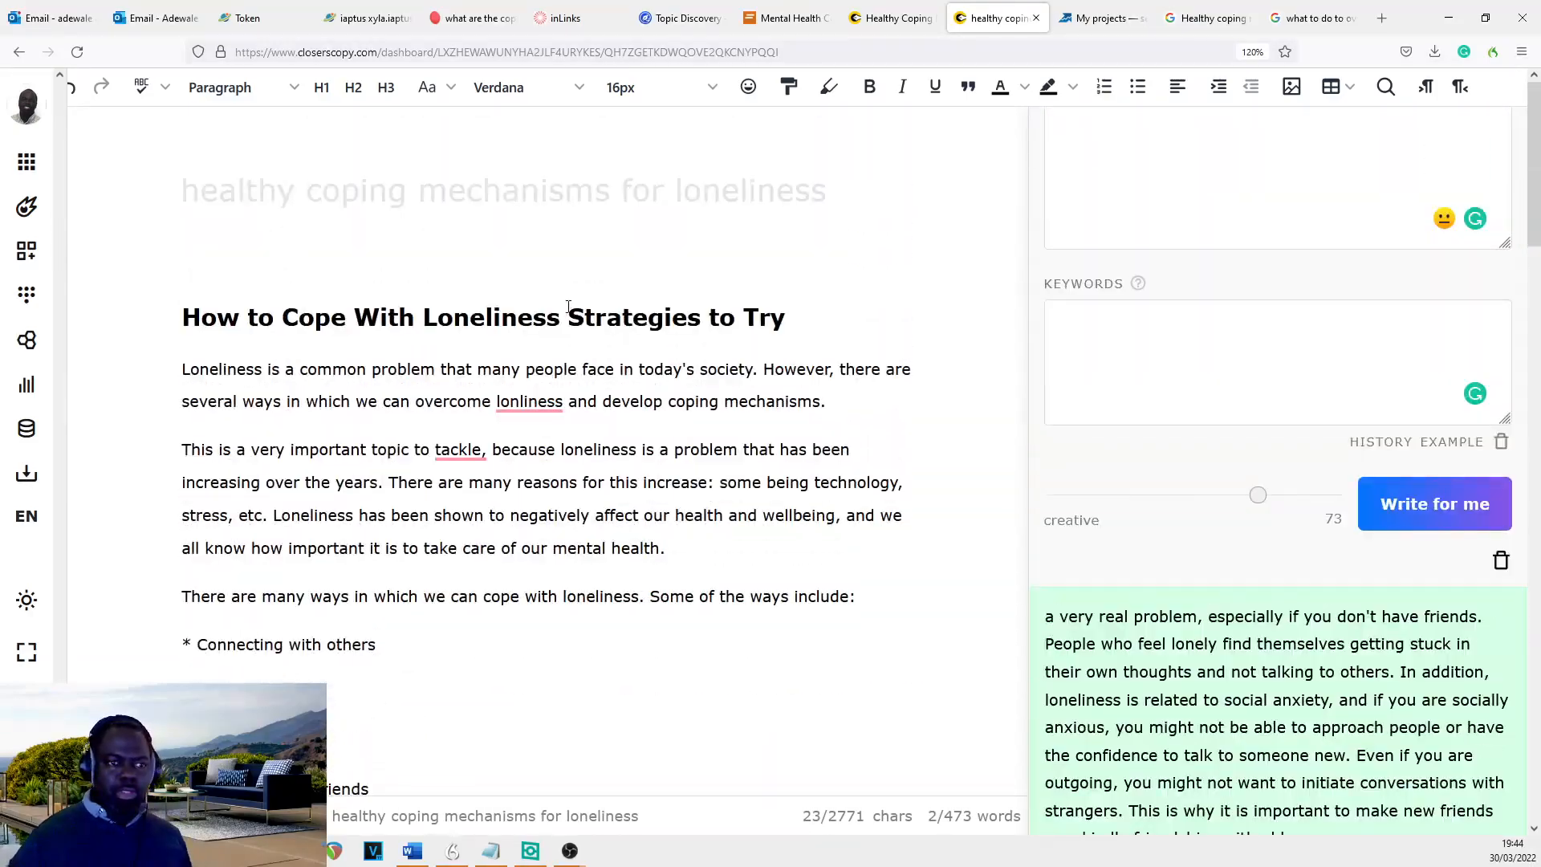
scroll(568, 311, down, 9)
scroll(569, 313, down, 2)
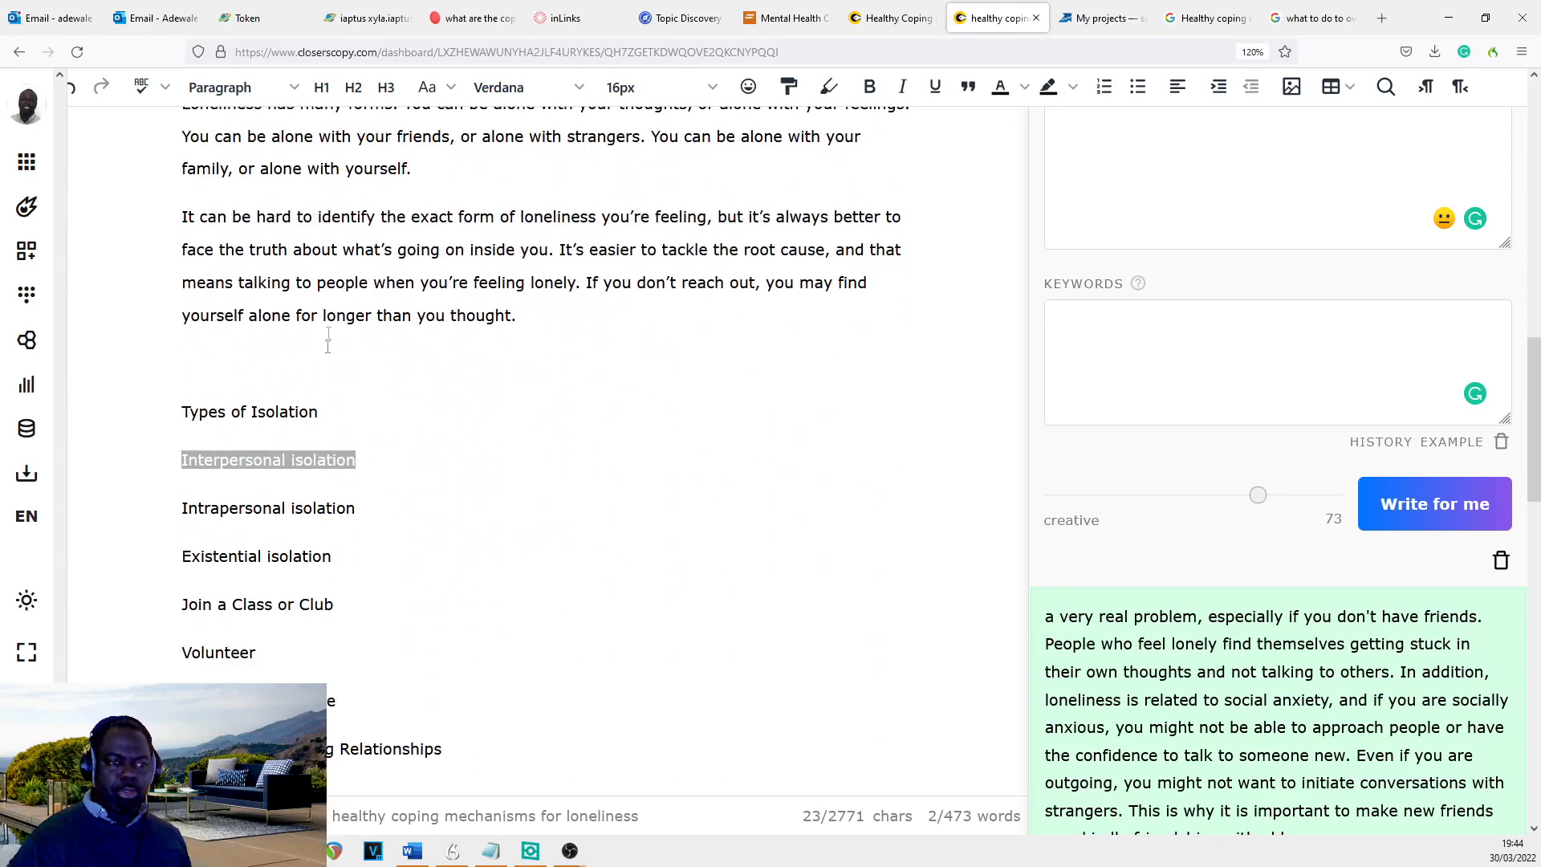
click(356, 406)
key(Return)
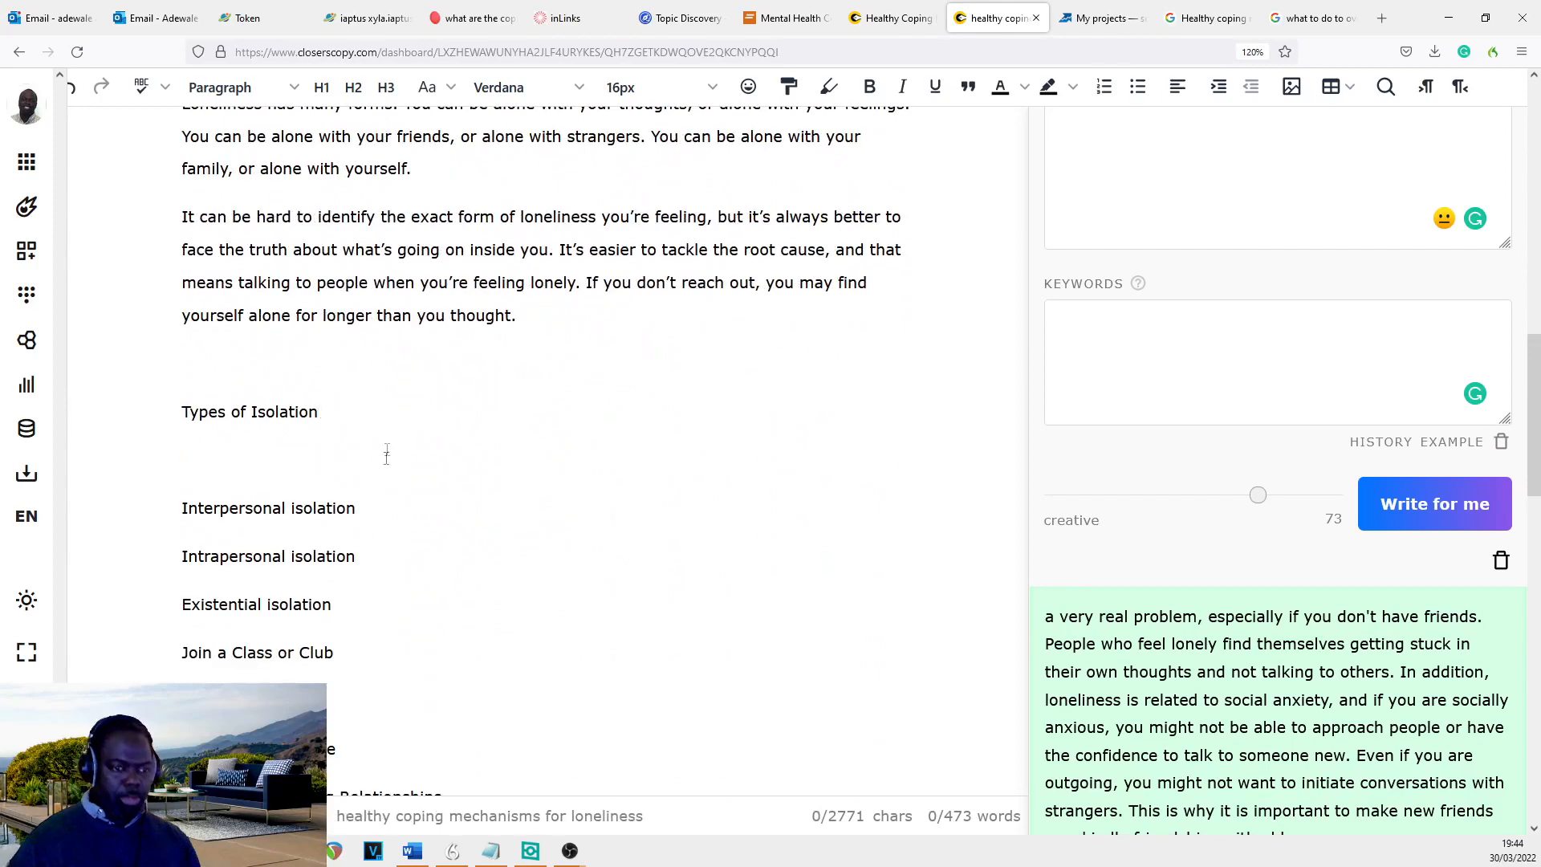
scroll(371, 412, down, 2)
drag(362, 413, 160, 304)
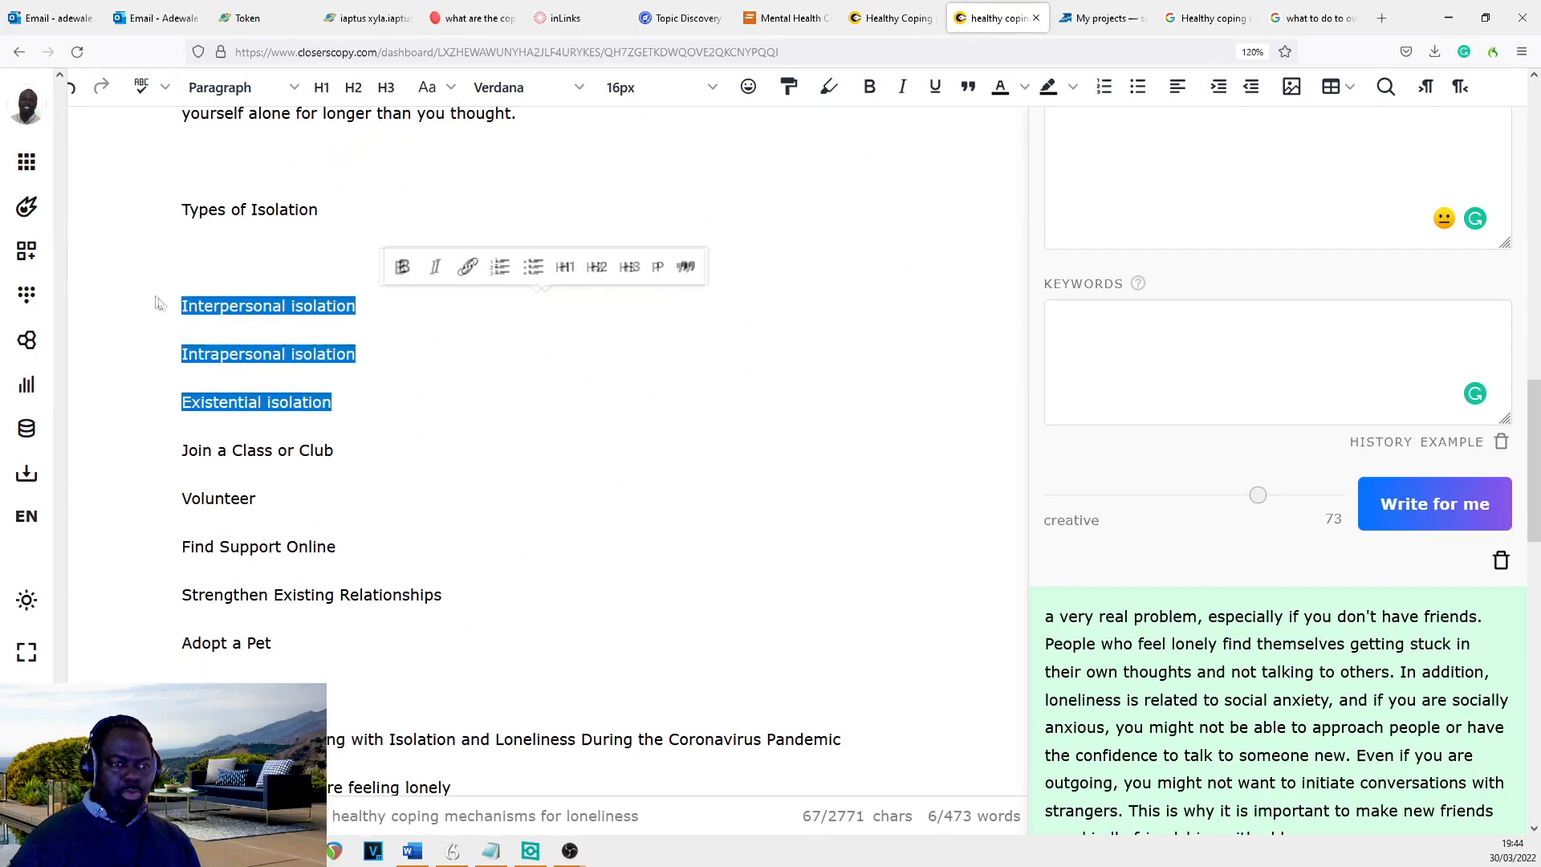
key(BackSpace)
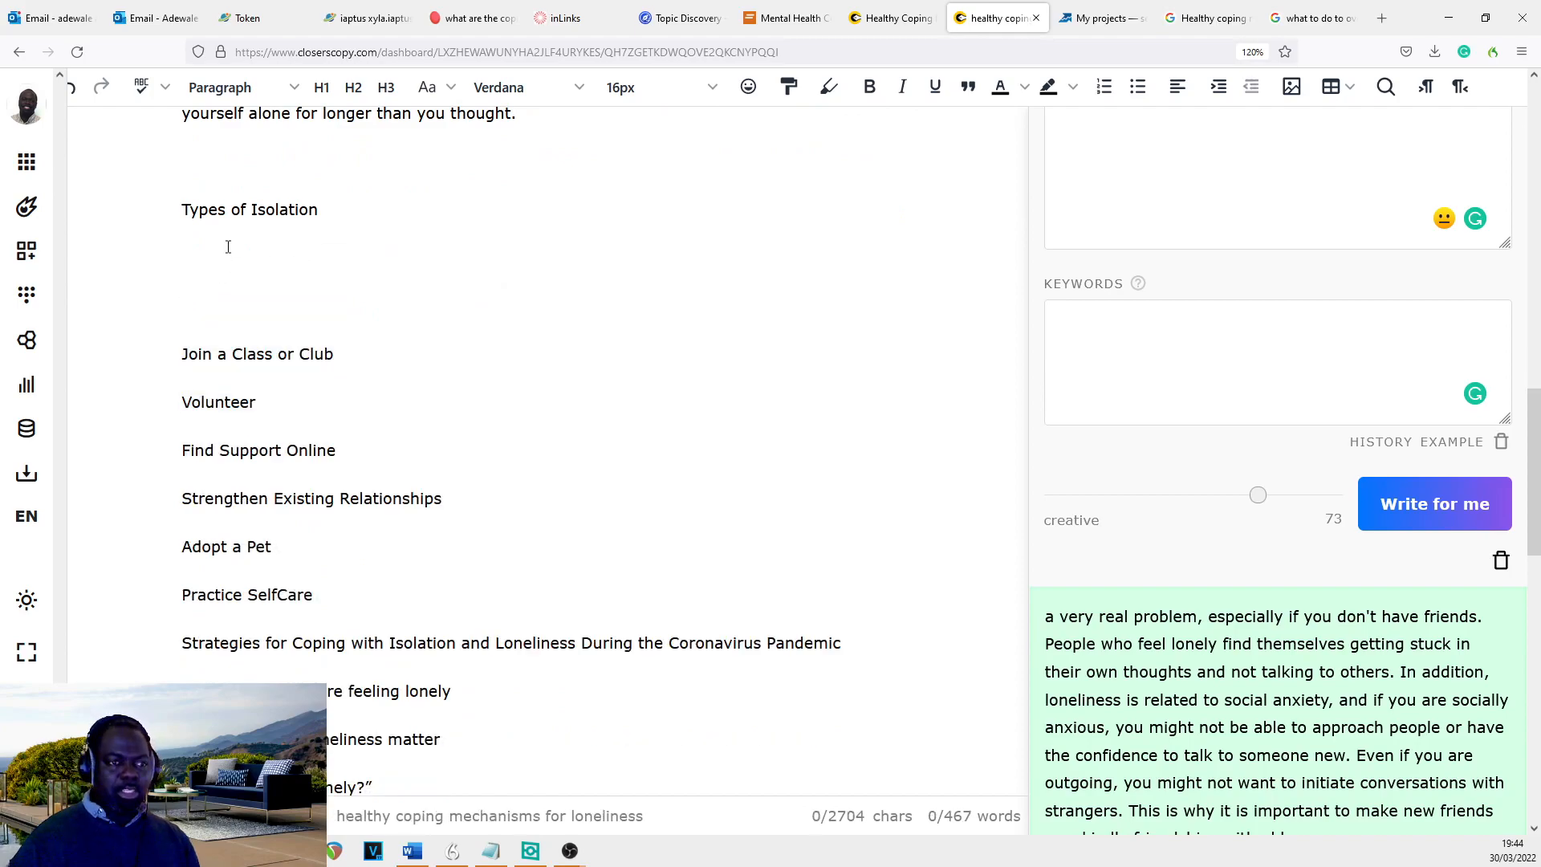
- Insert the generated text opening with "a very real problem" under "Types of Isolation"
scroll(793, 332, down, 2)
scroll(1228, 514, down, 7)
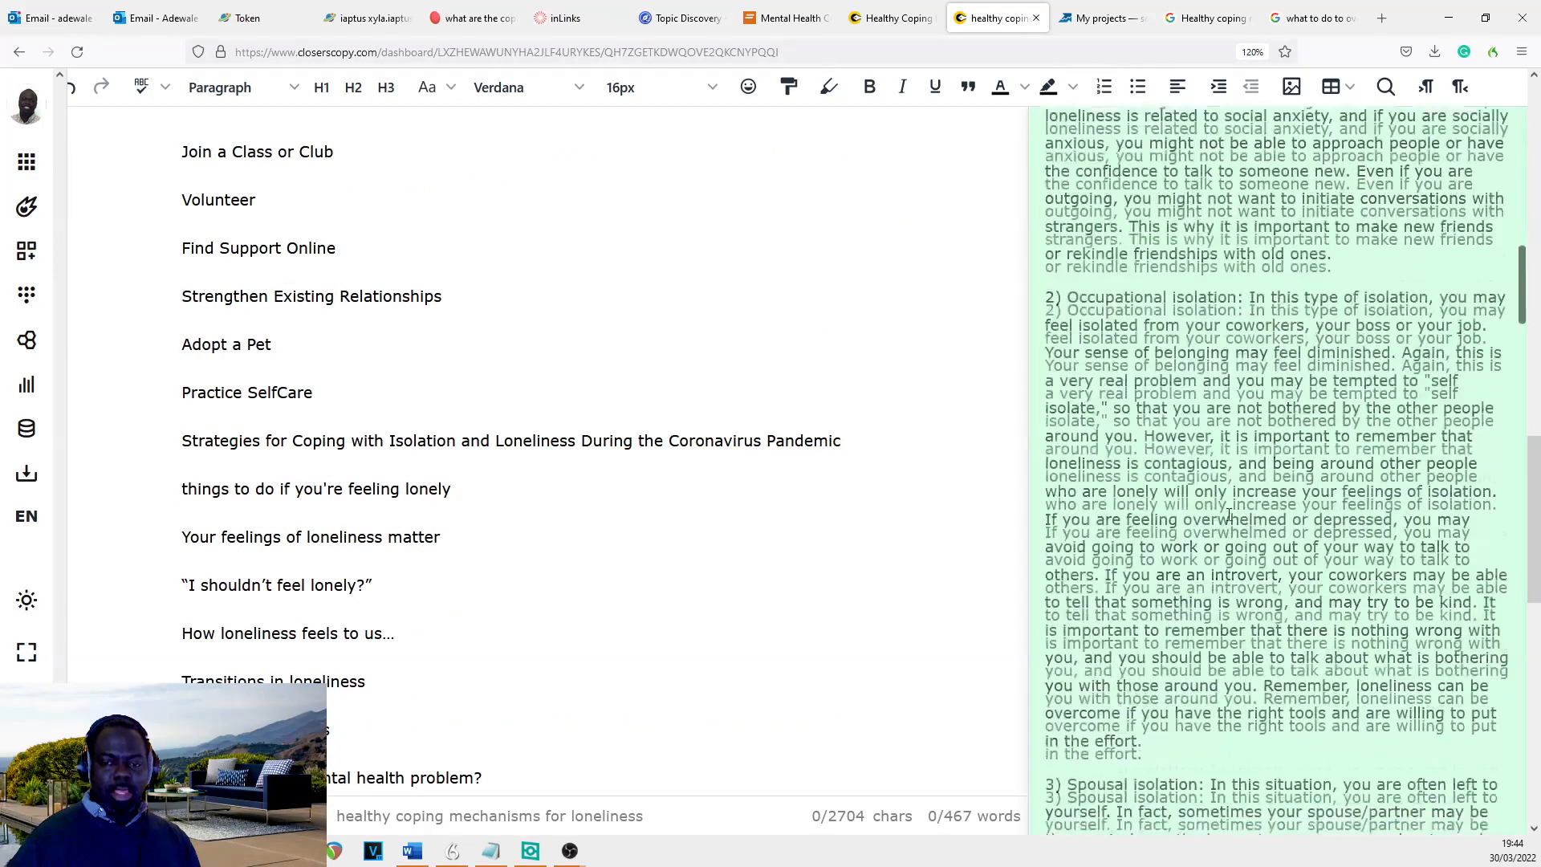
scroll(1236, 515, down, 5)
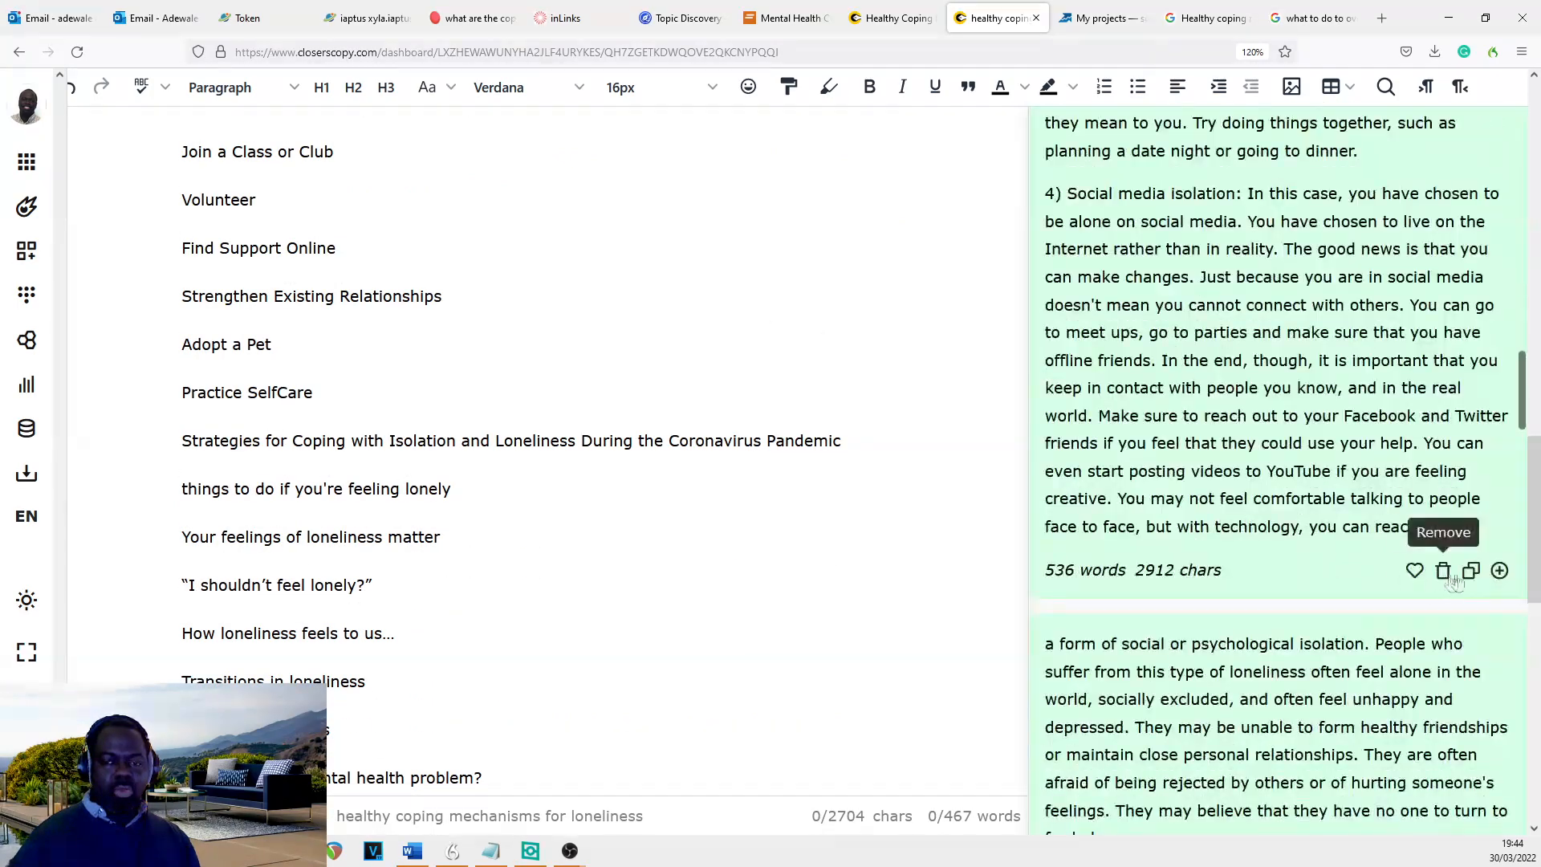
click(1500, 570)
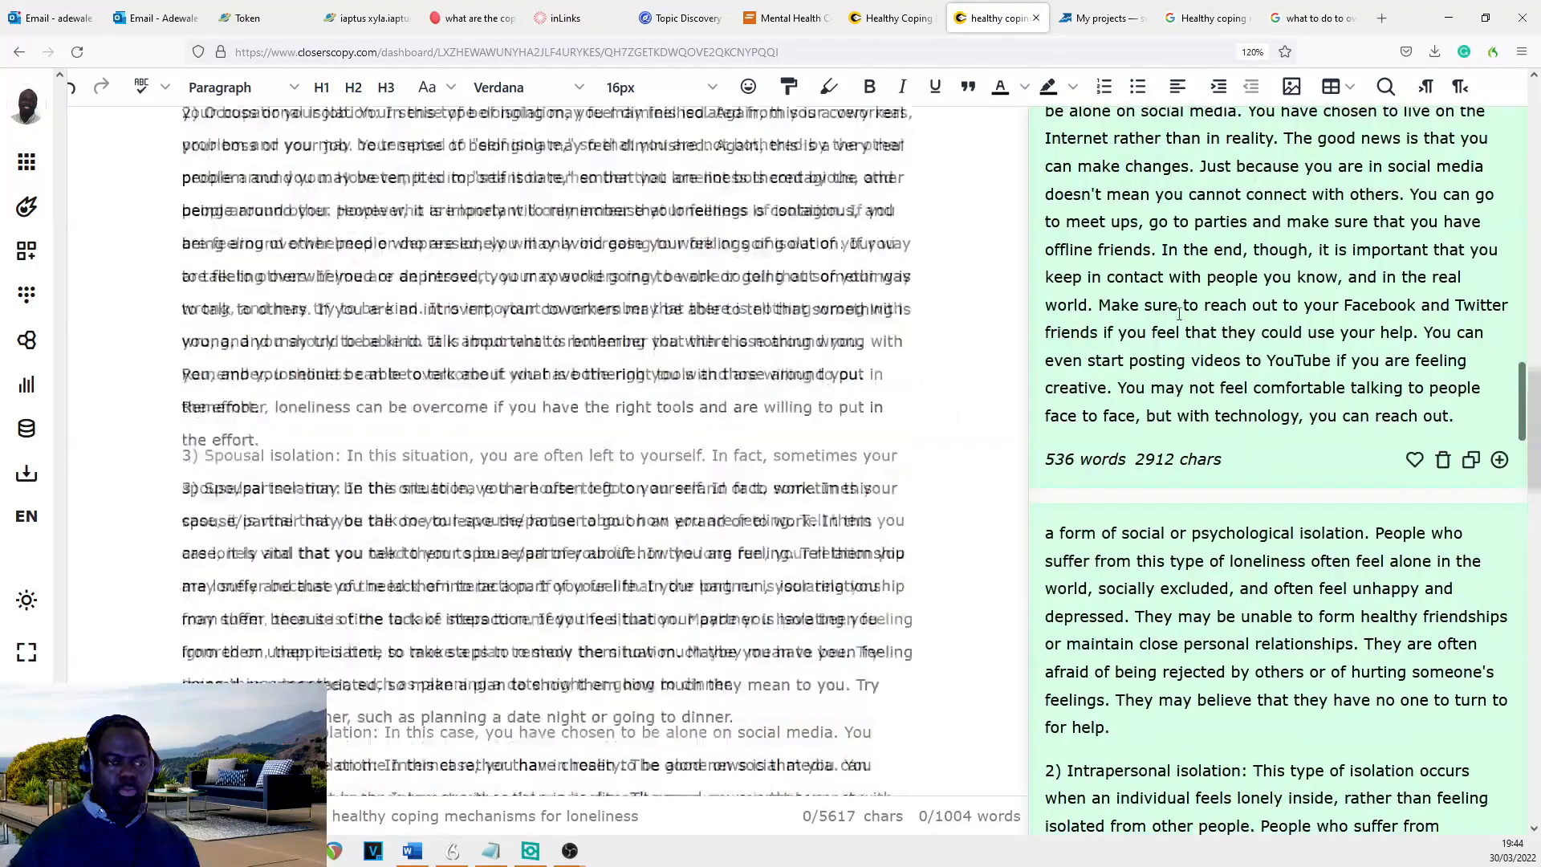
- Copy "1) Interpersonal isolation: This is" from the subtopic and add it before "a very real problem" in the article
scroll(1481, 279, up, 6)
scroll(1481, 279, up, 15)
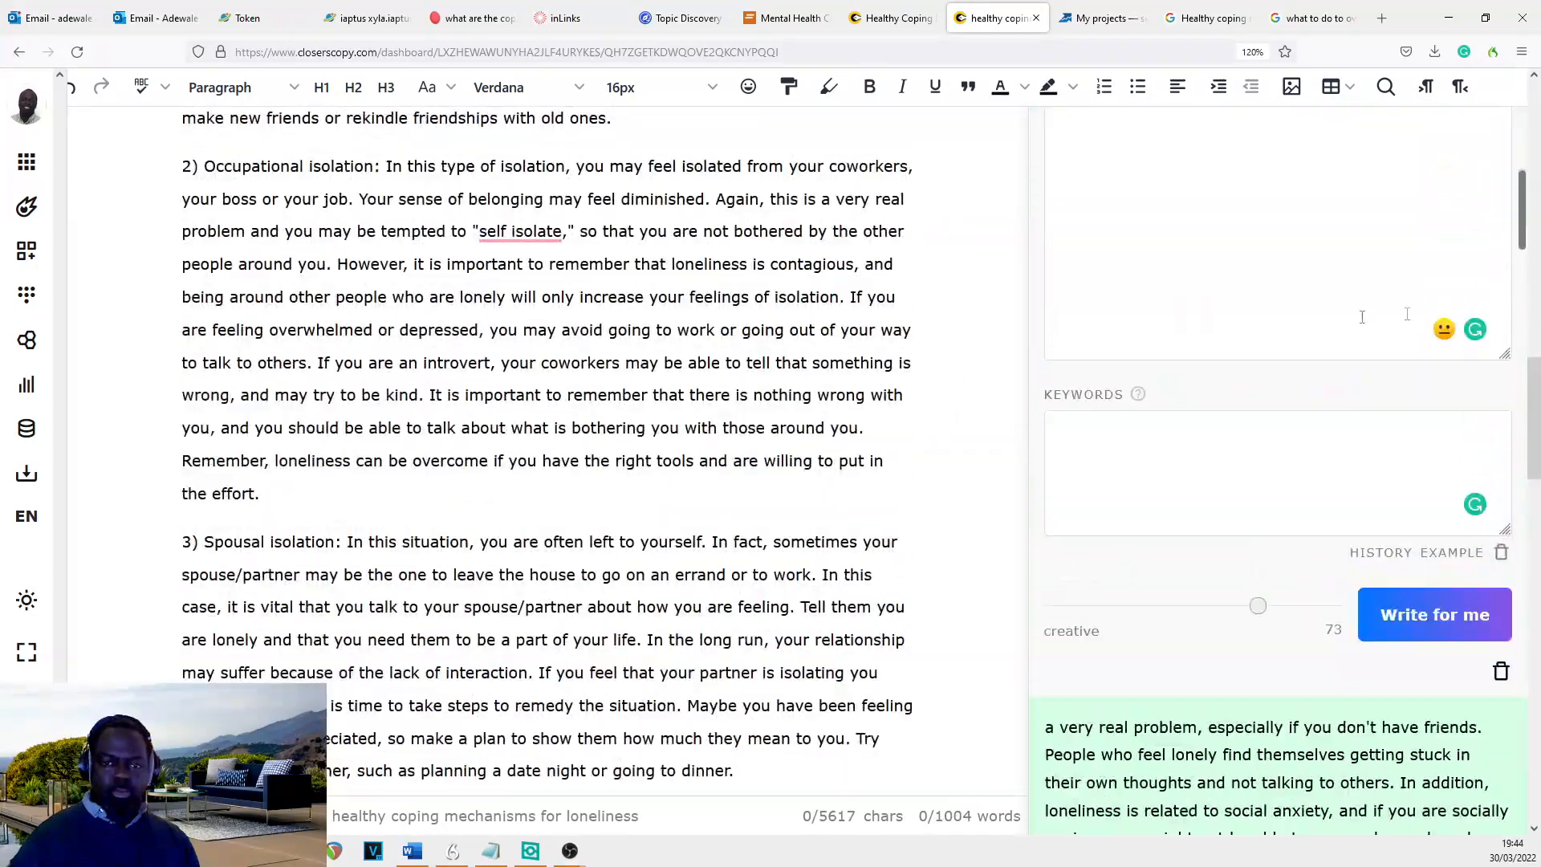
drag(1324, 405, 1027, 401)
key(ctrl+c)
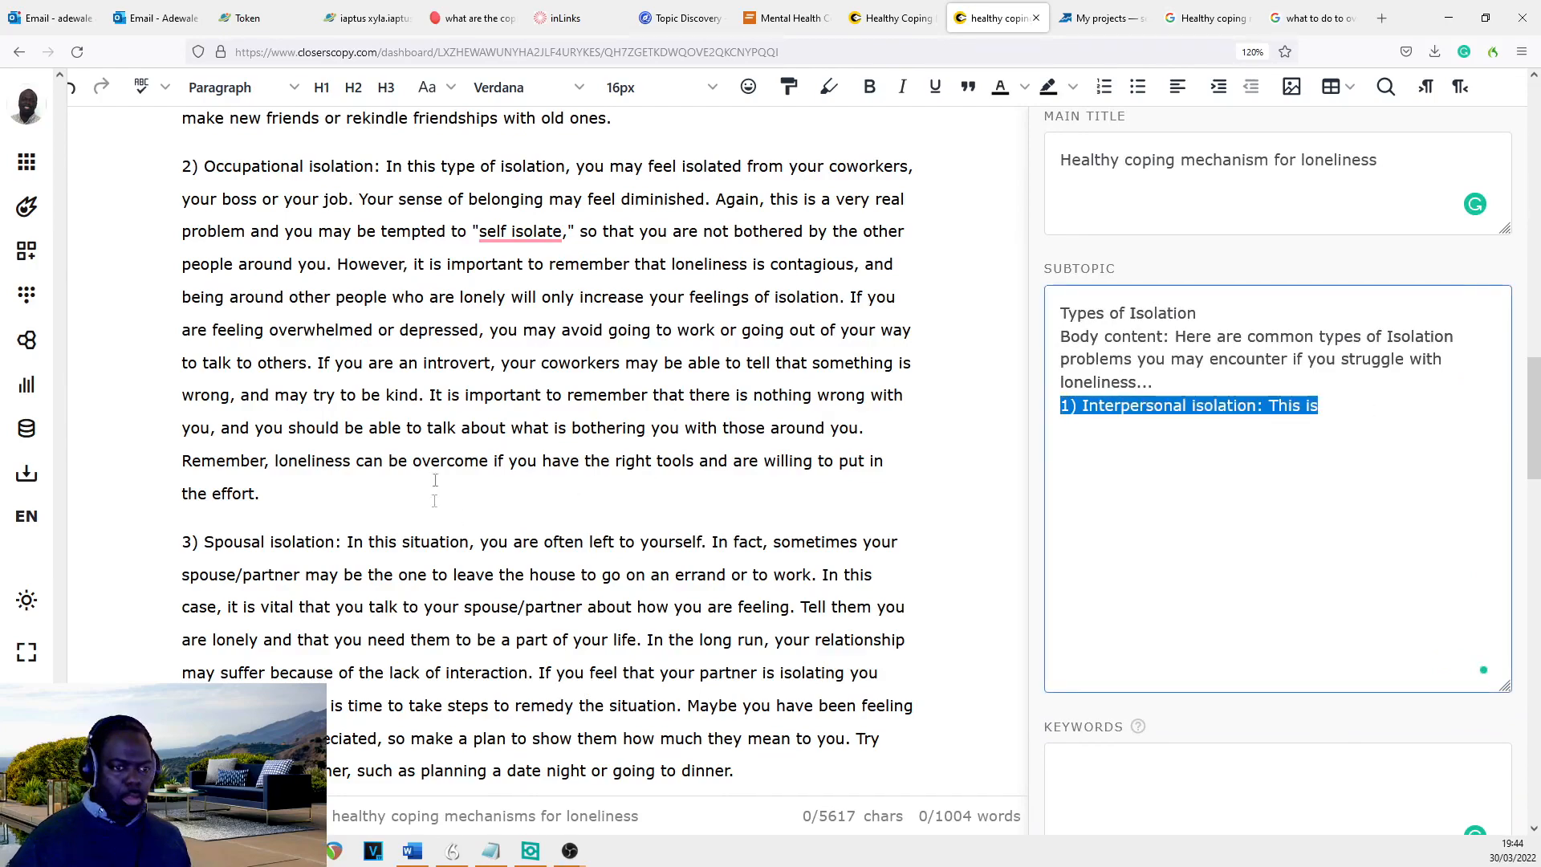
scroll(303, 315, up, 3)
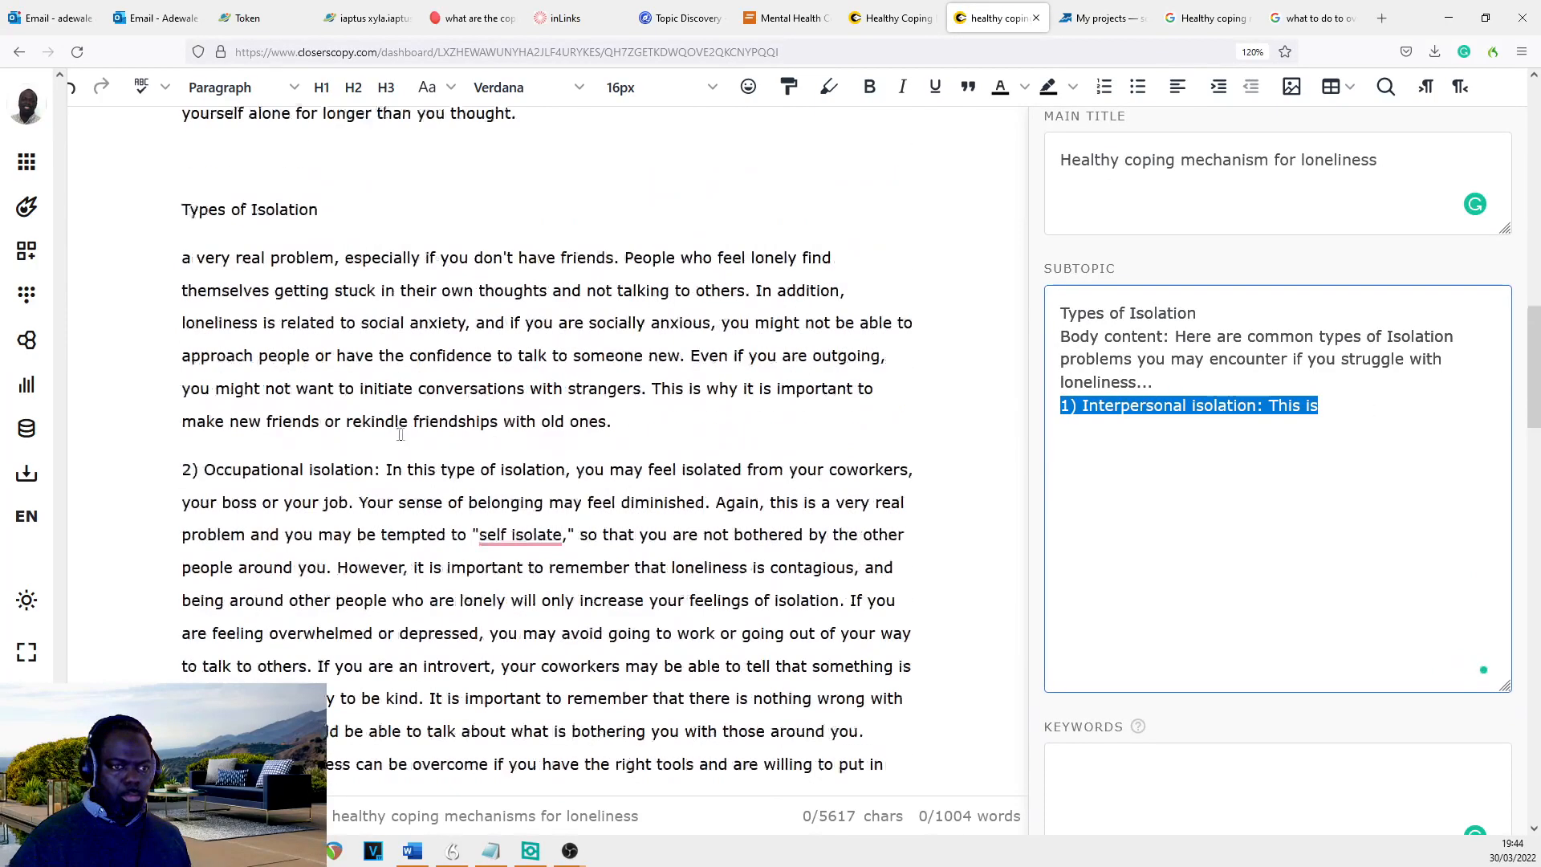
click(184, 255)
key(ctrl+v)
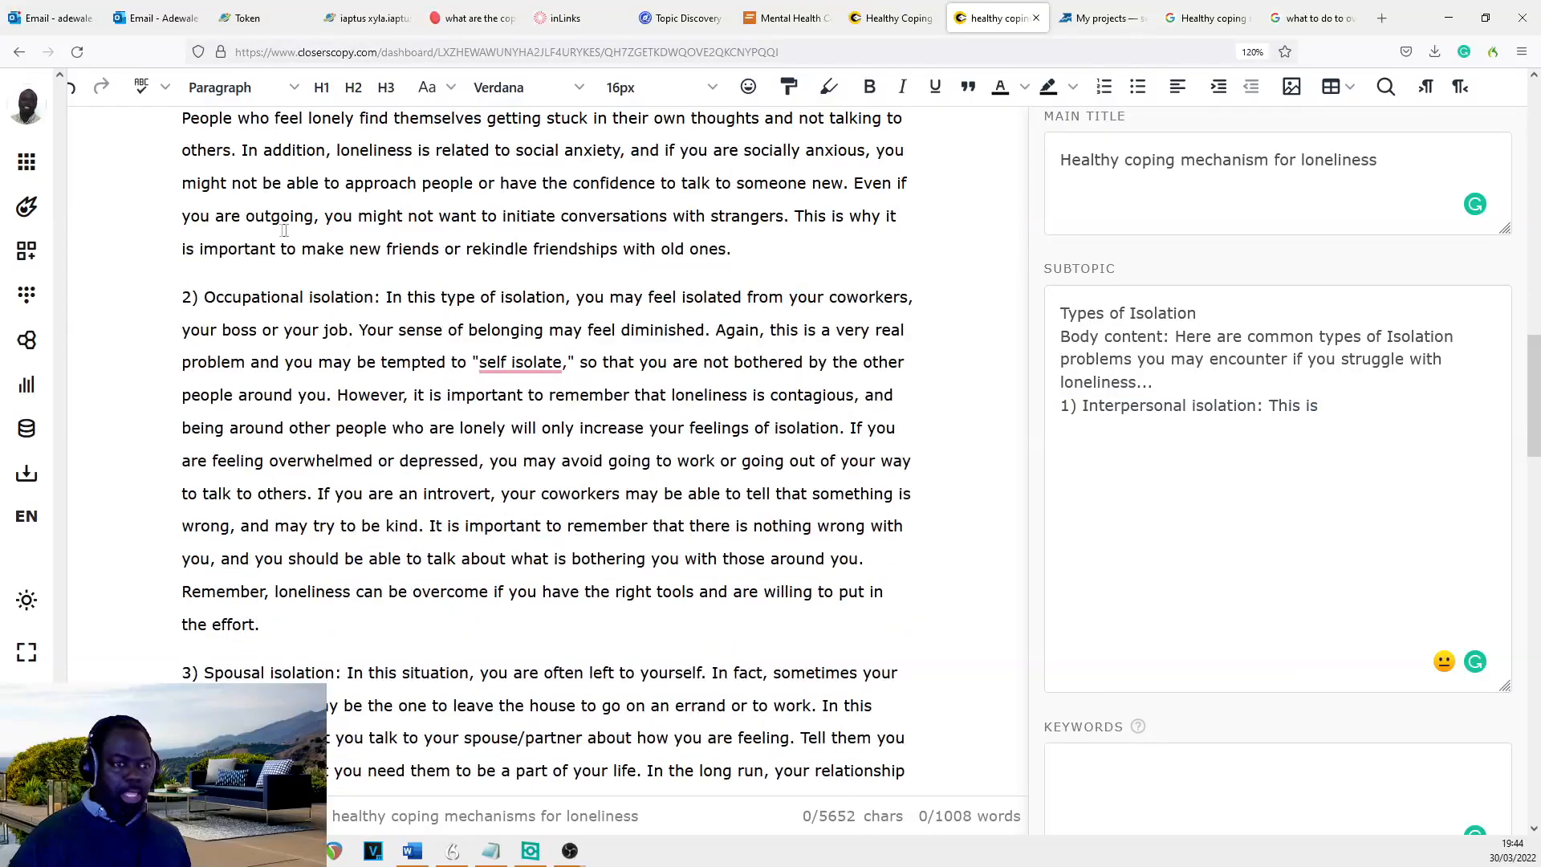
- Format the "Types of Isolation" line as an H2 heading
scroll(355, 343, up, 3)
drag(238, 324, 138, 320)
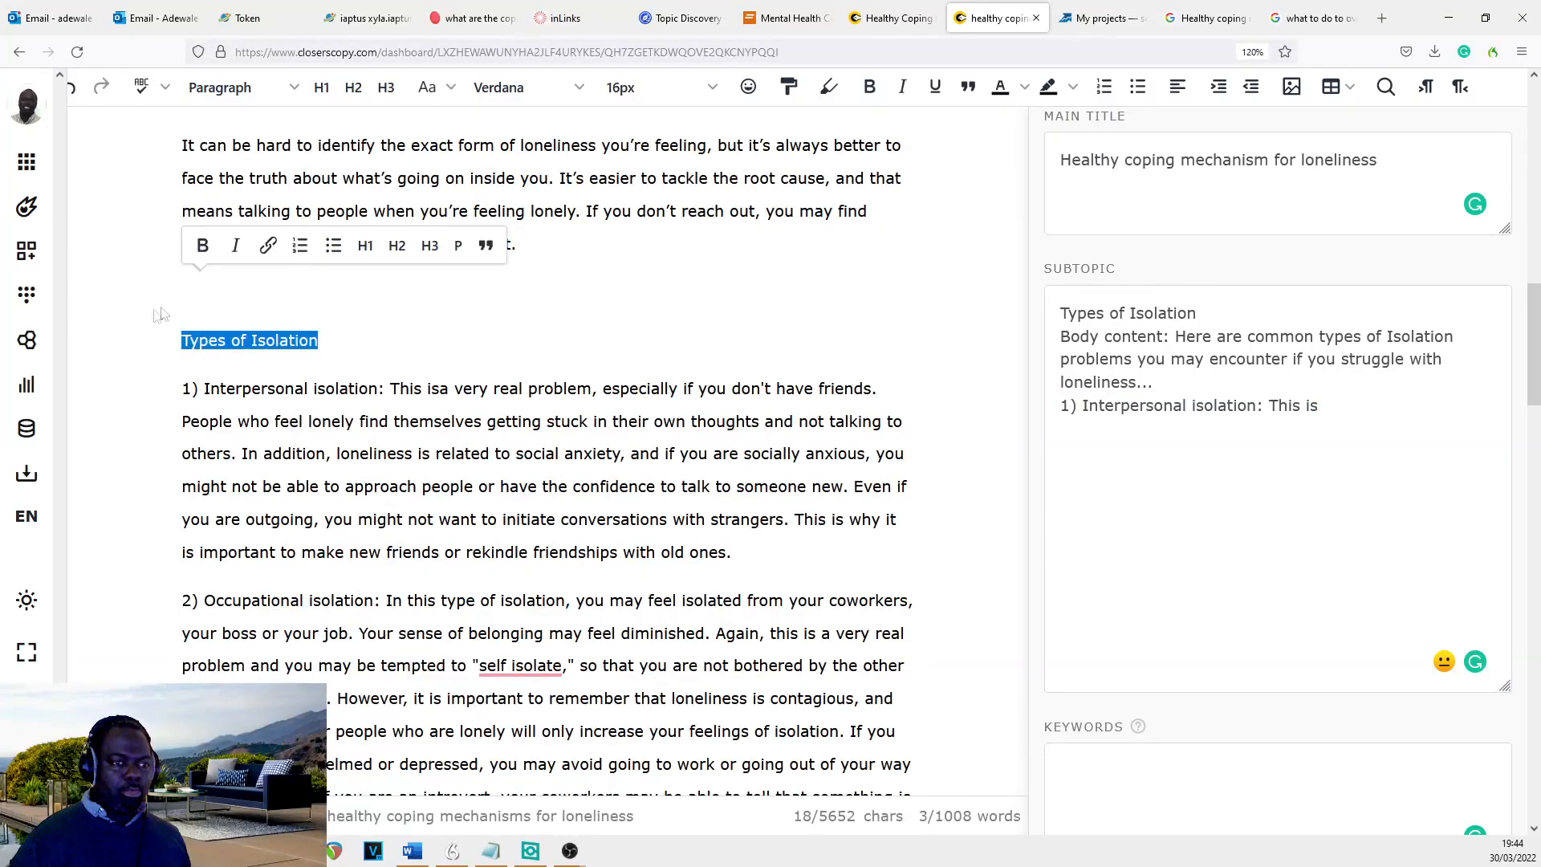
click(397, 249)
click(505, 340)
- Add the further isolation types from the second generated text below the "Social media isolation" paragraph, numbering them from 6
scroll(513, 337, down, 10)
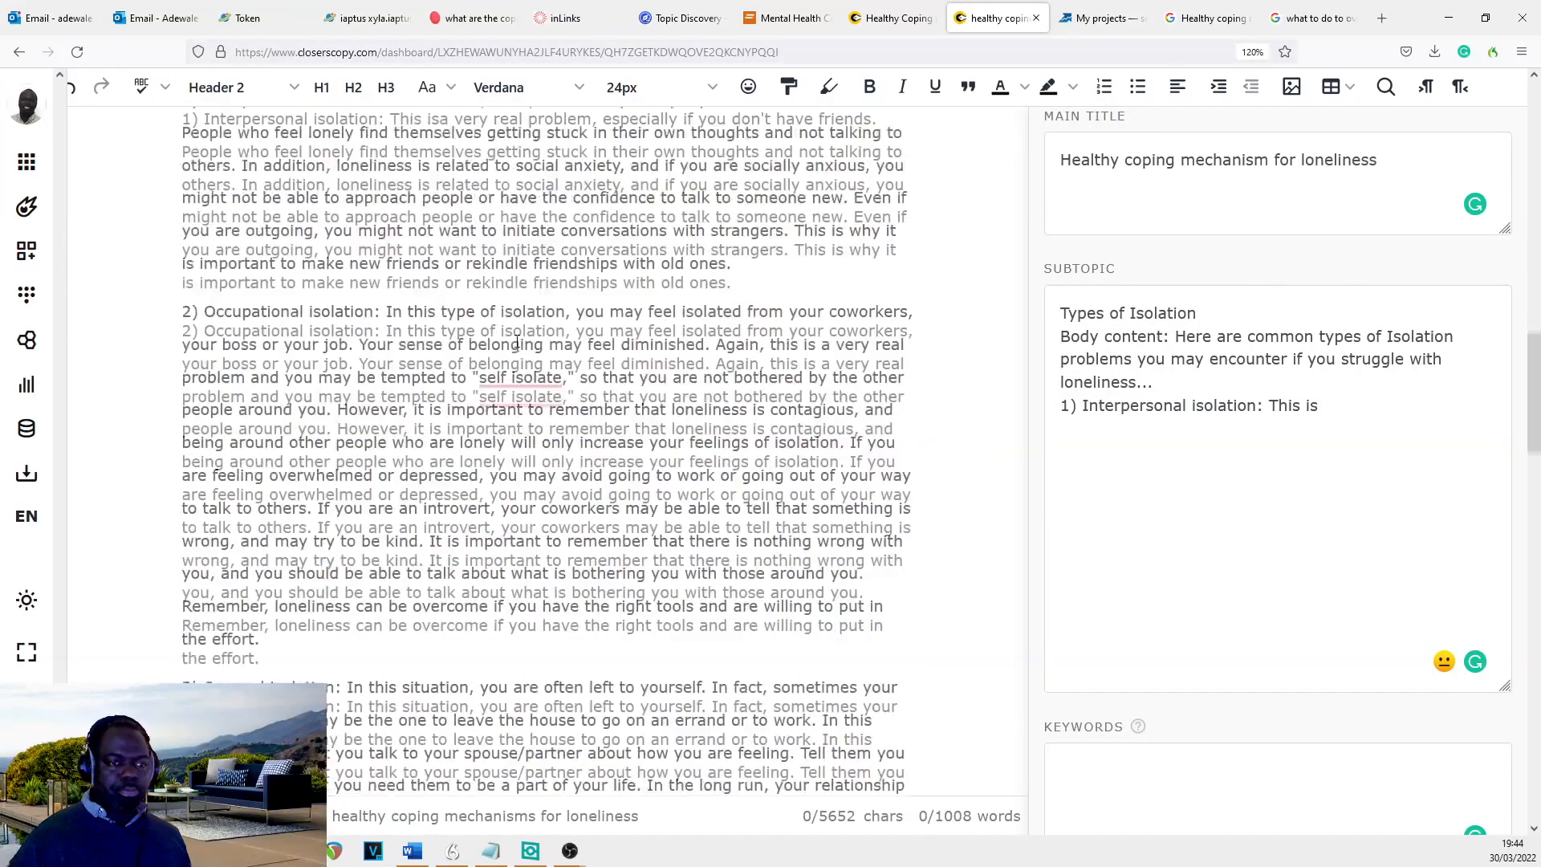
scroll(537, 325, down, 2)
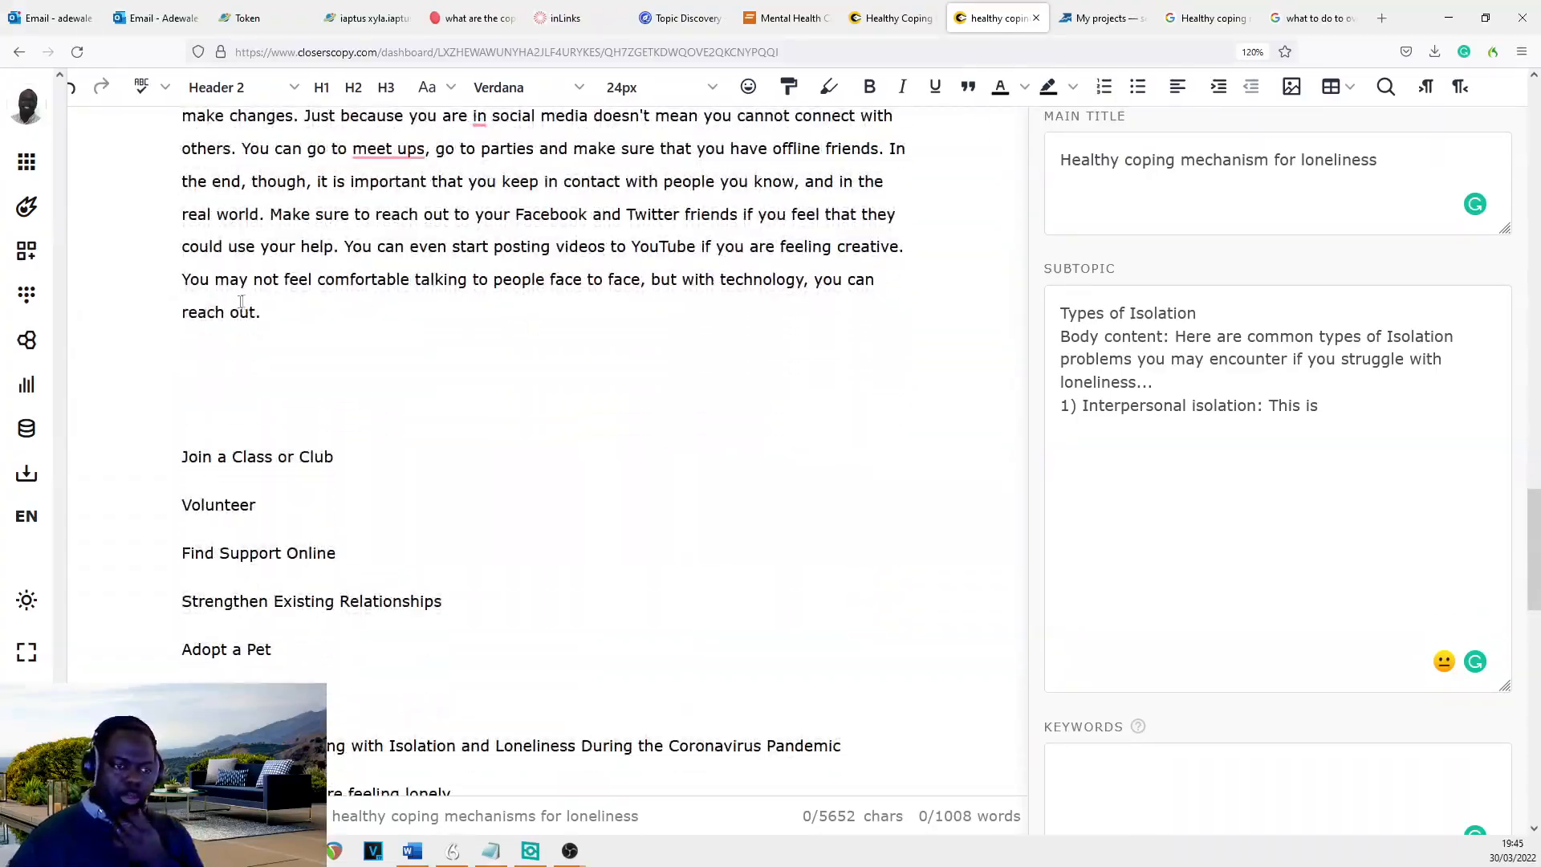
click(237, 349)
click(1428, 396)
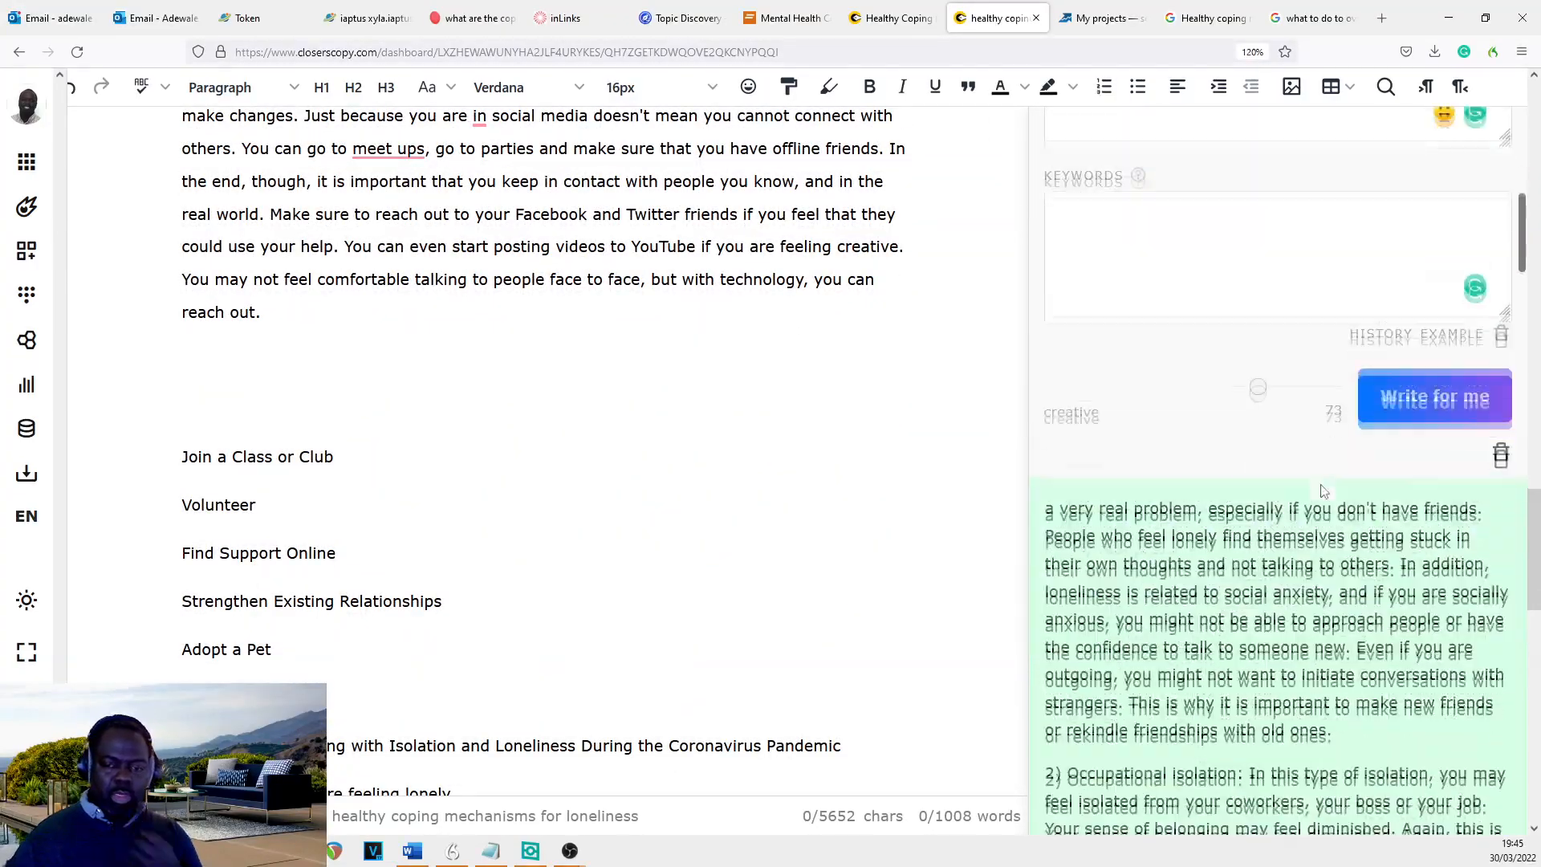
scroll(1320, 487, down, 15)
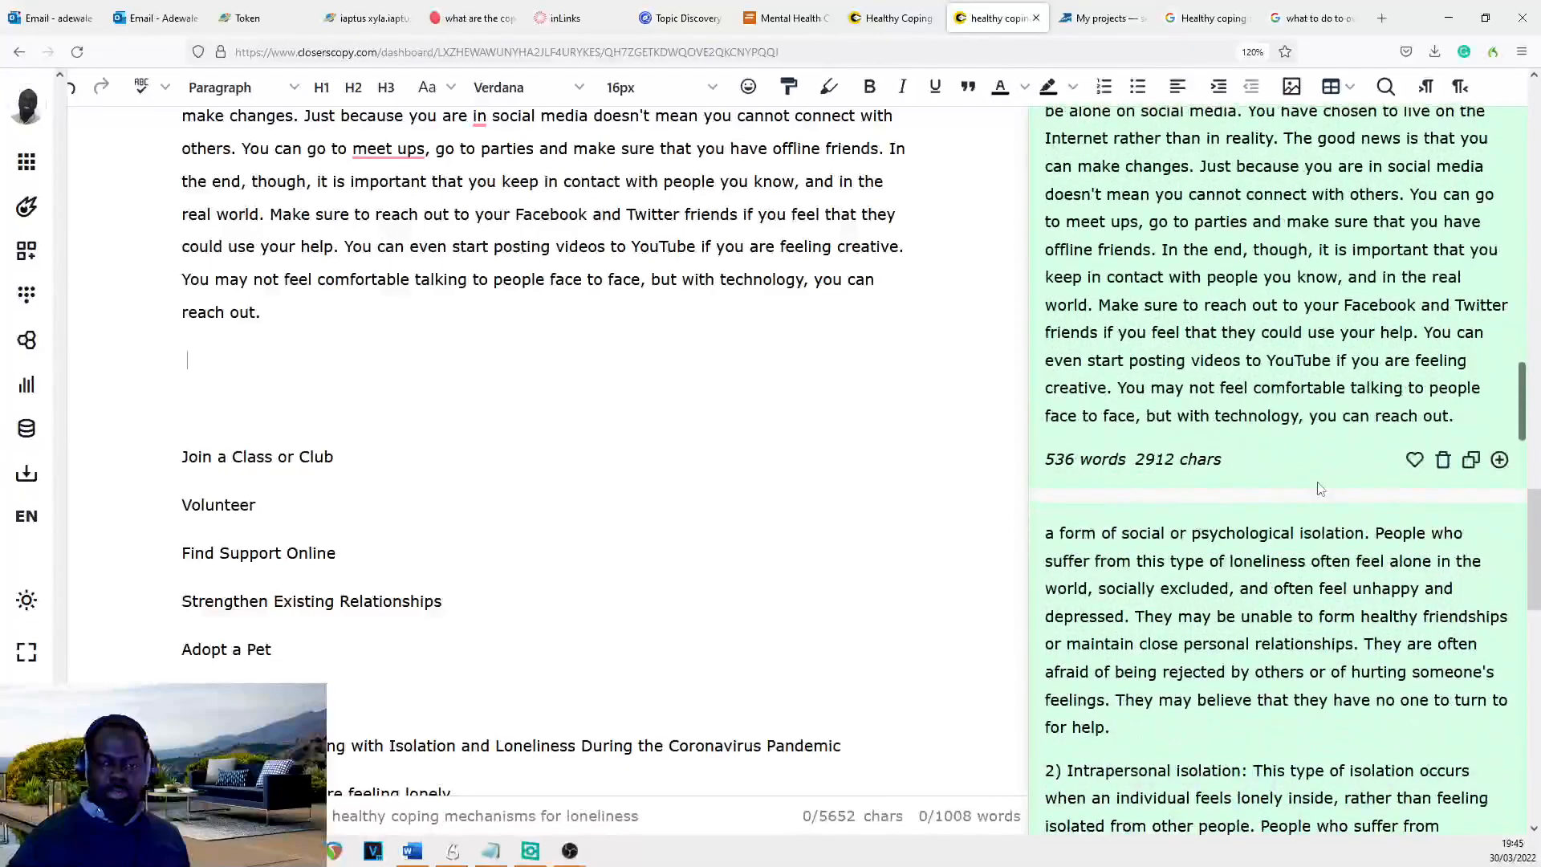
scroll(1241, 526, down, 4)
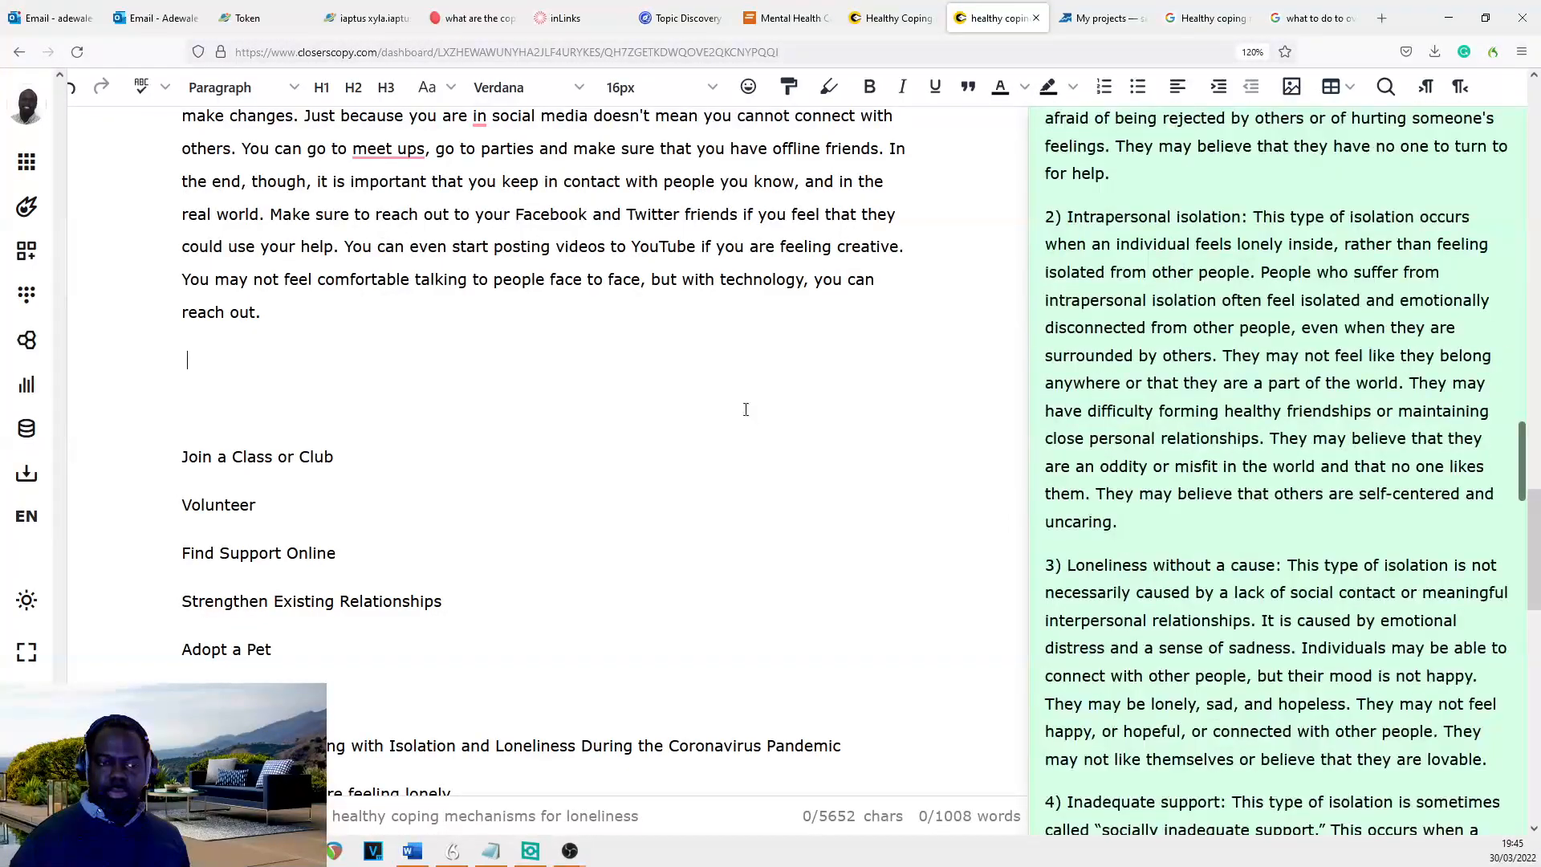
scroll(1348, 606, down, 4)
scroll(1364, 612, down, 11)
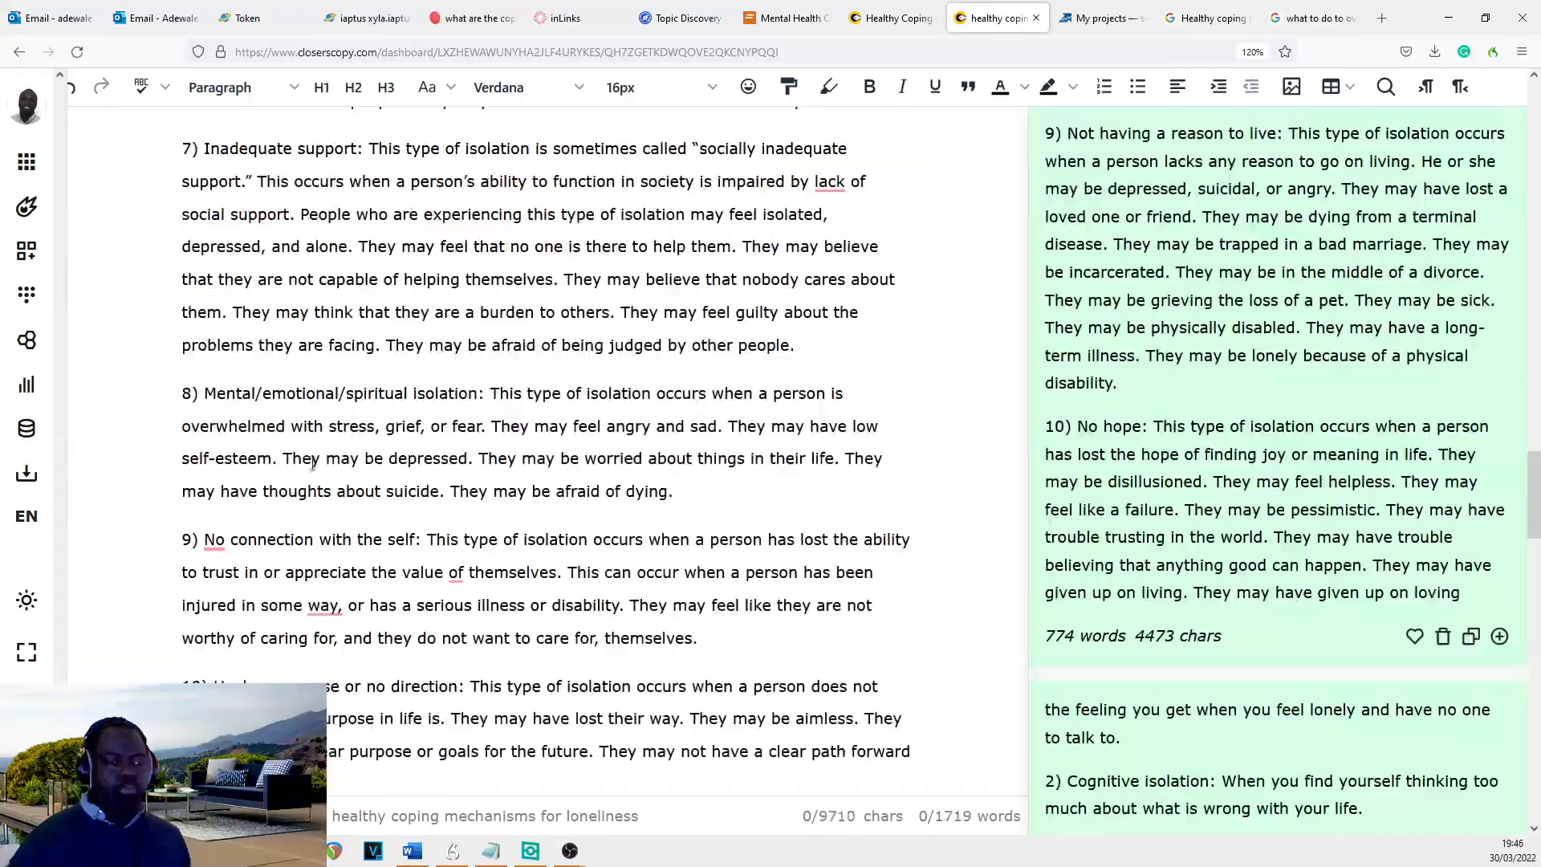
scroll(352, 497, up, 10)
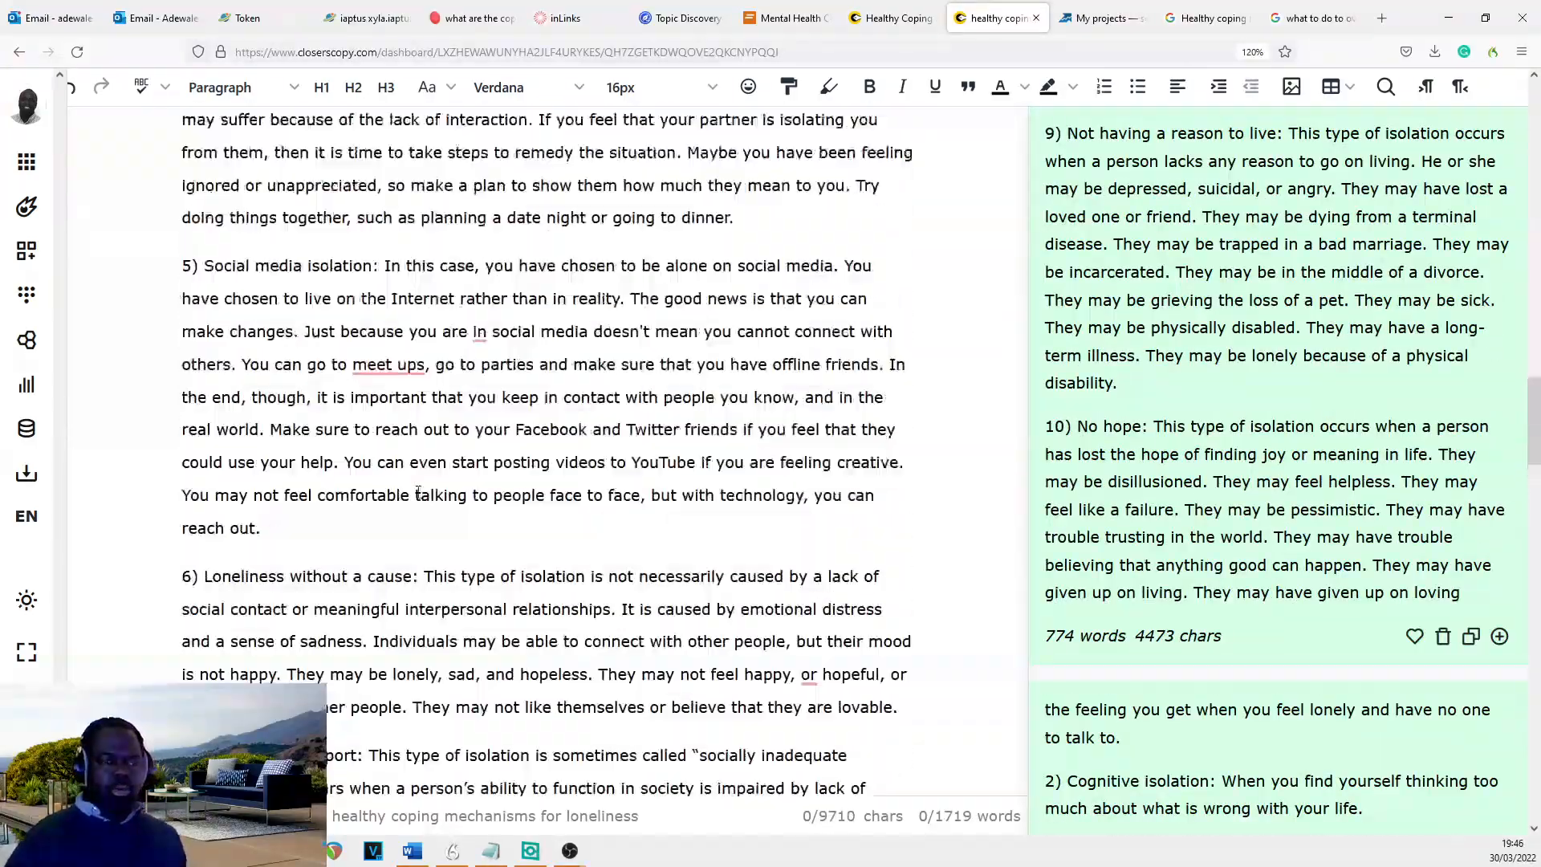
- Review the numbered isolation types under "Types of Isolation" and the remaining headings below them in the article
scroll(417, 492, up, 5)
scroll(577, 516, down, 6)
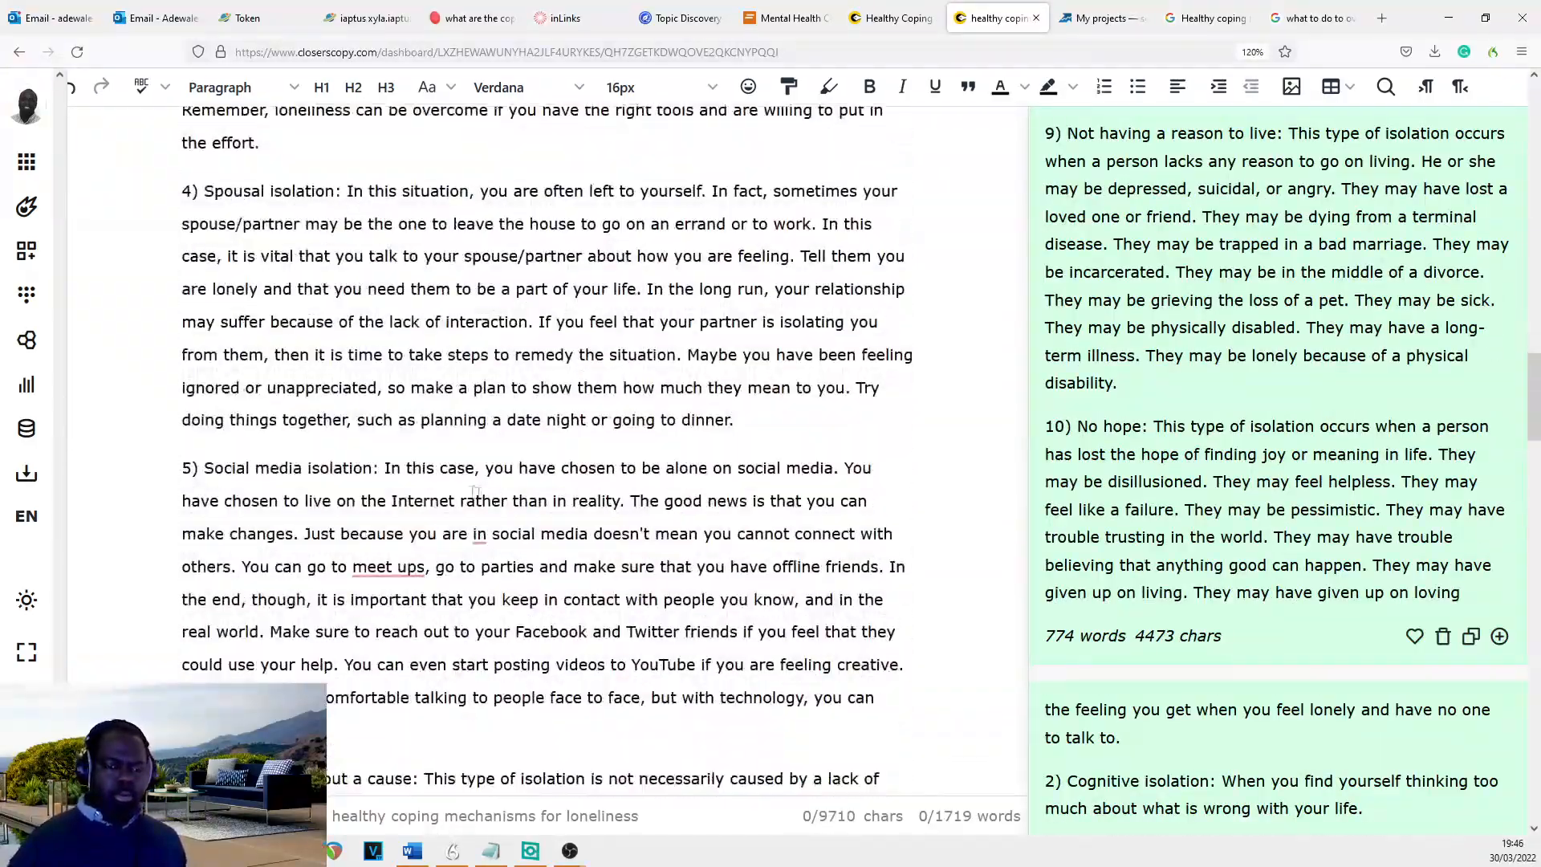
scroll(576, 515, down, 3)
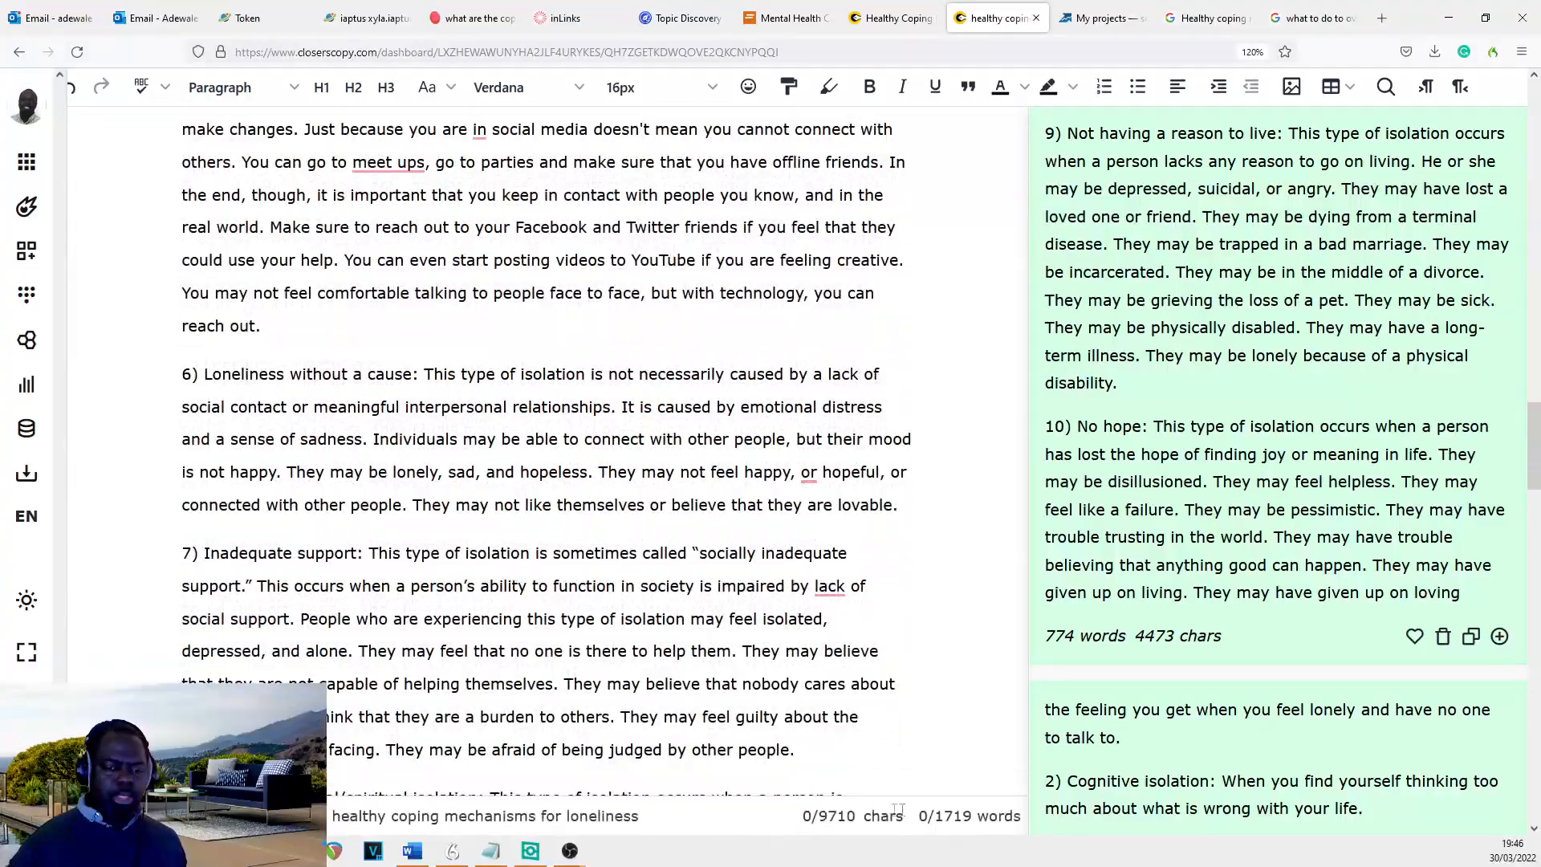
scroll(955, 833, down, 2)
scroll(959, 832, down, 8)
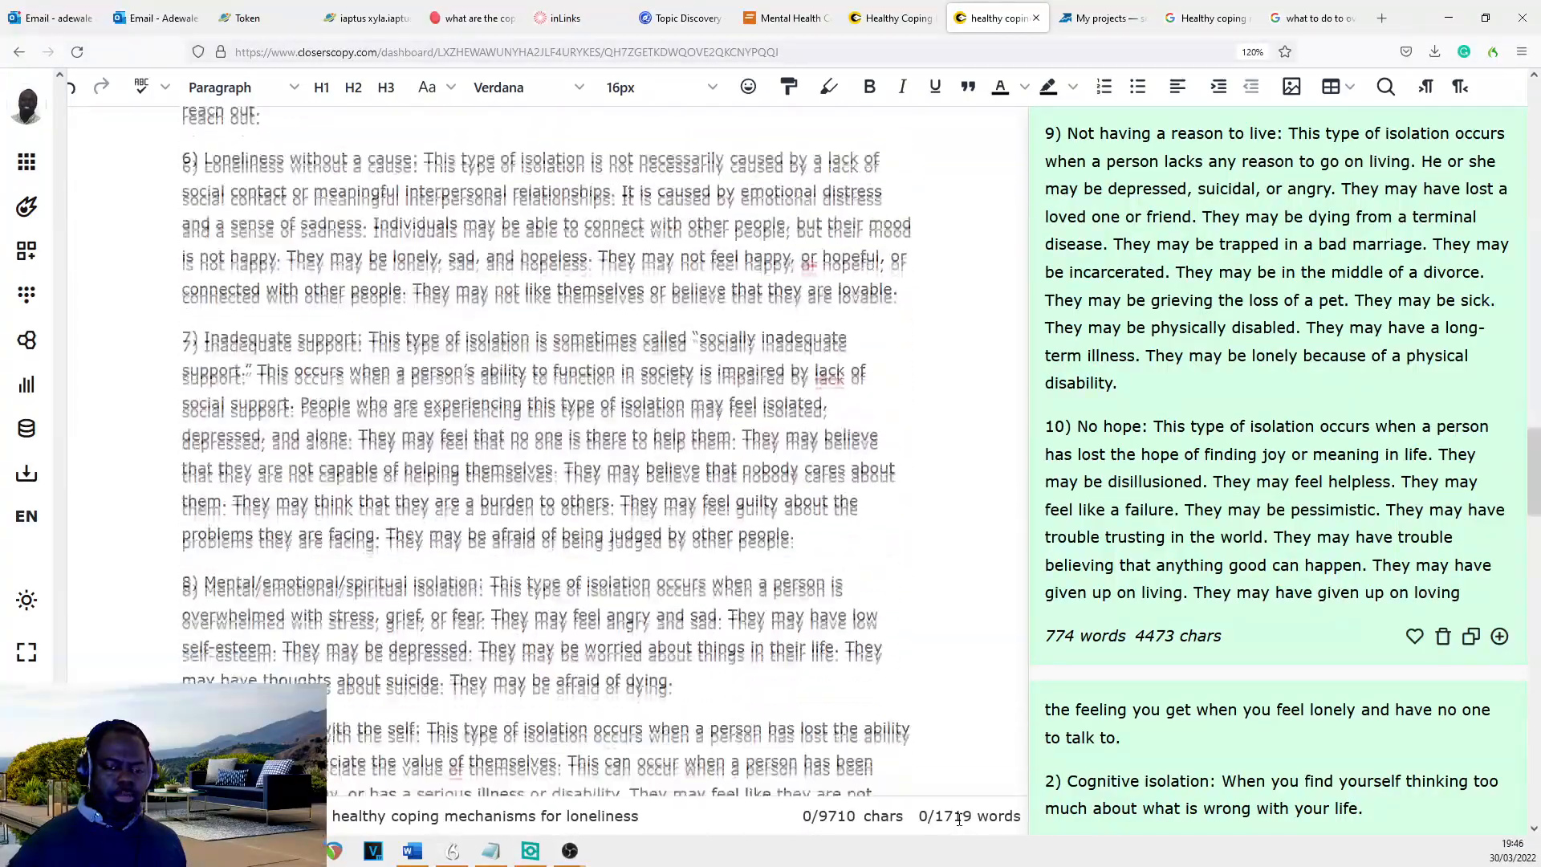
scroll(1244, 562, down, 4)
scroll(762, 654, down, 8)
scroll(762, 654, down, 6)
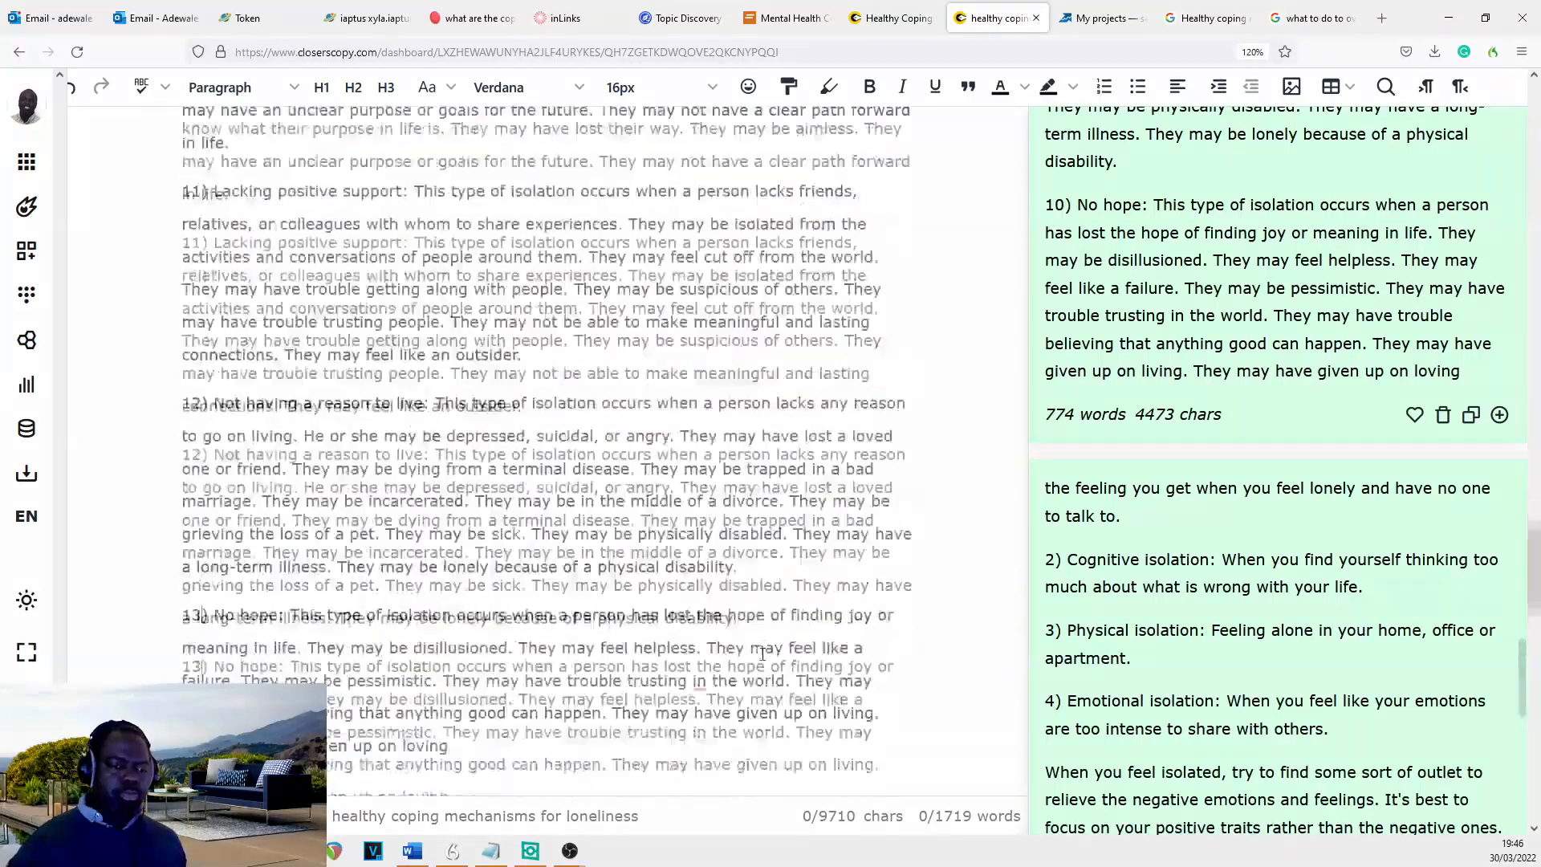
scroll(762, 652, down, 2)
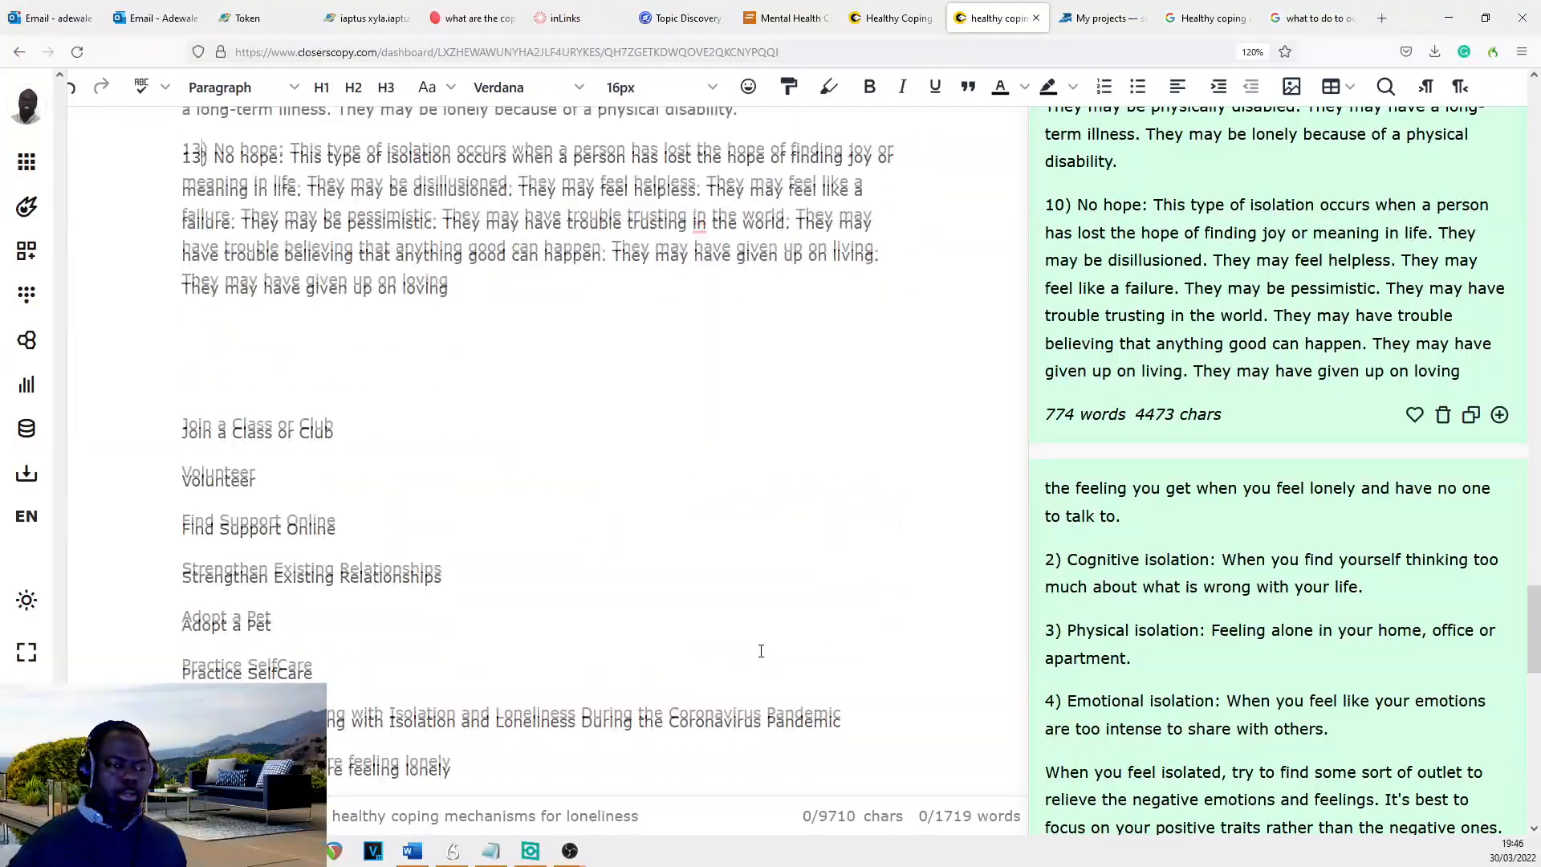
scroll(758, 654, up, 6)
scroll(682, 585, down, 2)
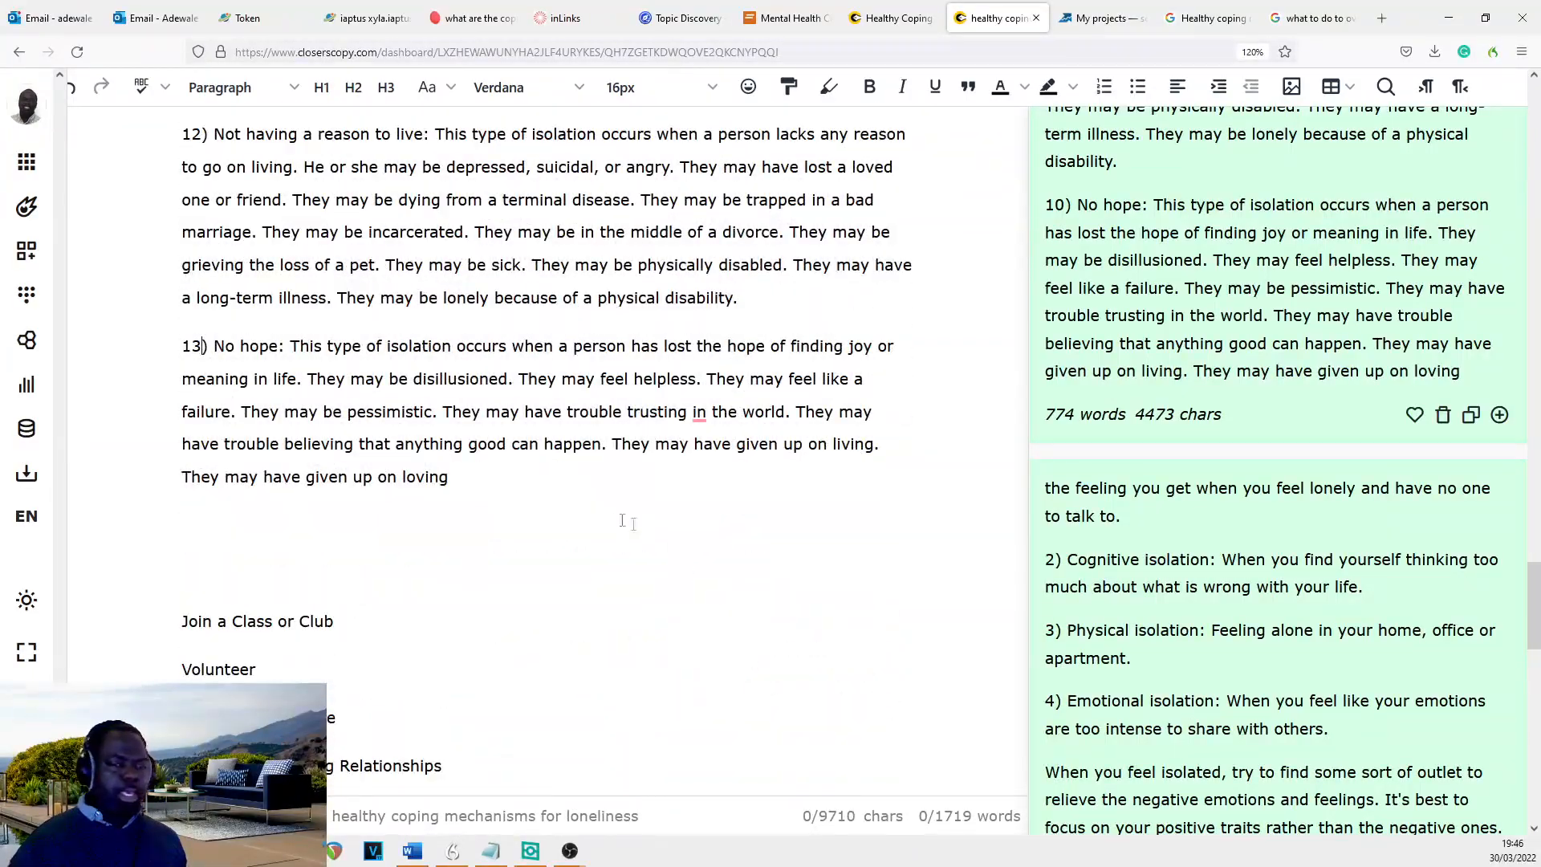
- Copy the entire article and switch to the "Healthy coping mechanism for loneliness" document in Frase
drag(554, 523, 258, 215)
click(288, 384)
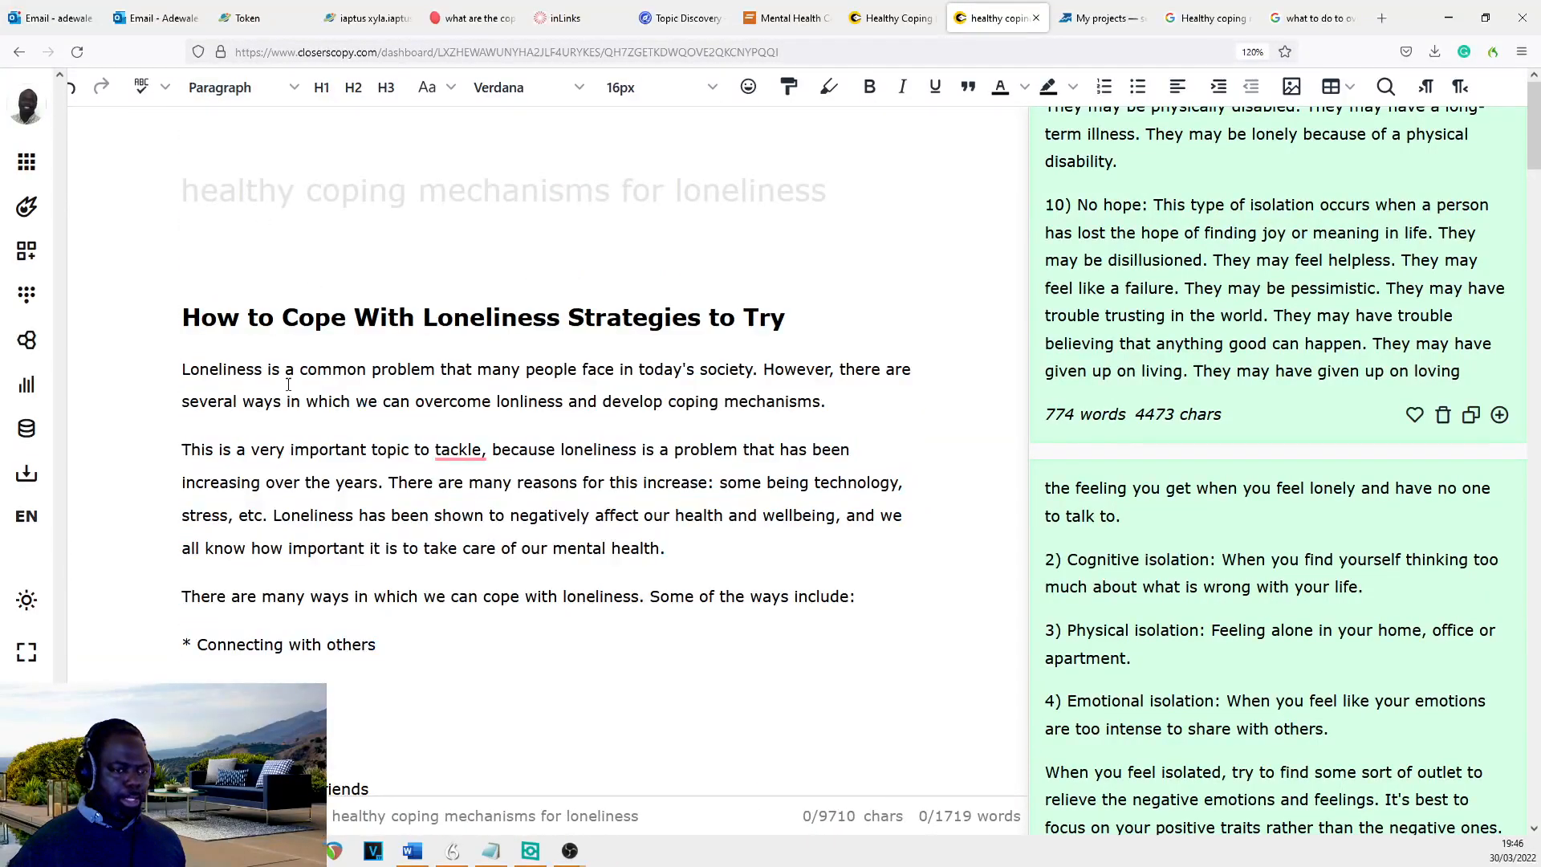
key(ctrl+a)
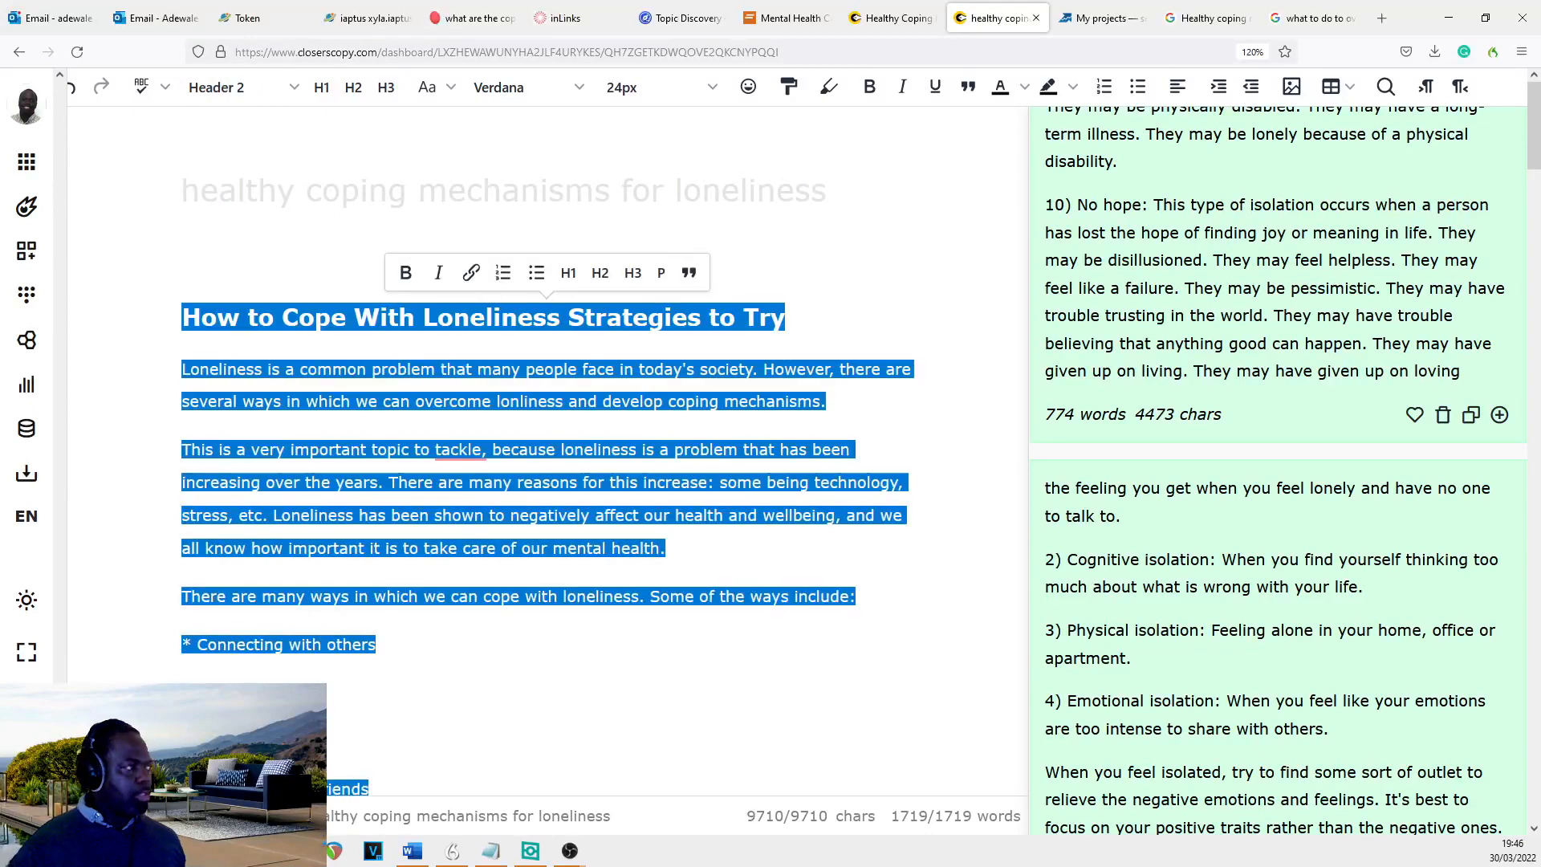
key(alt+Tab)
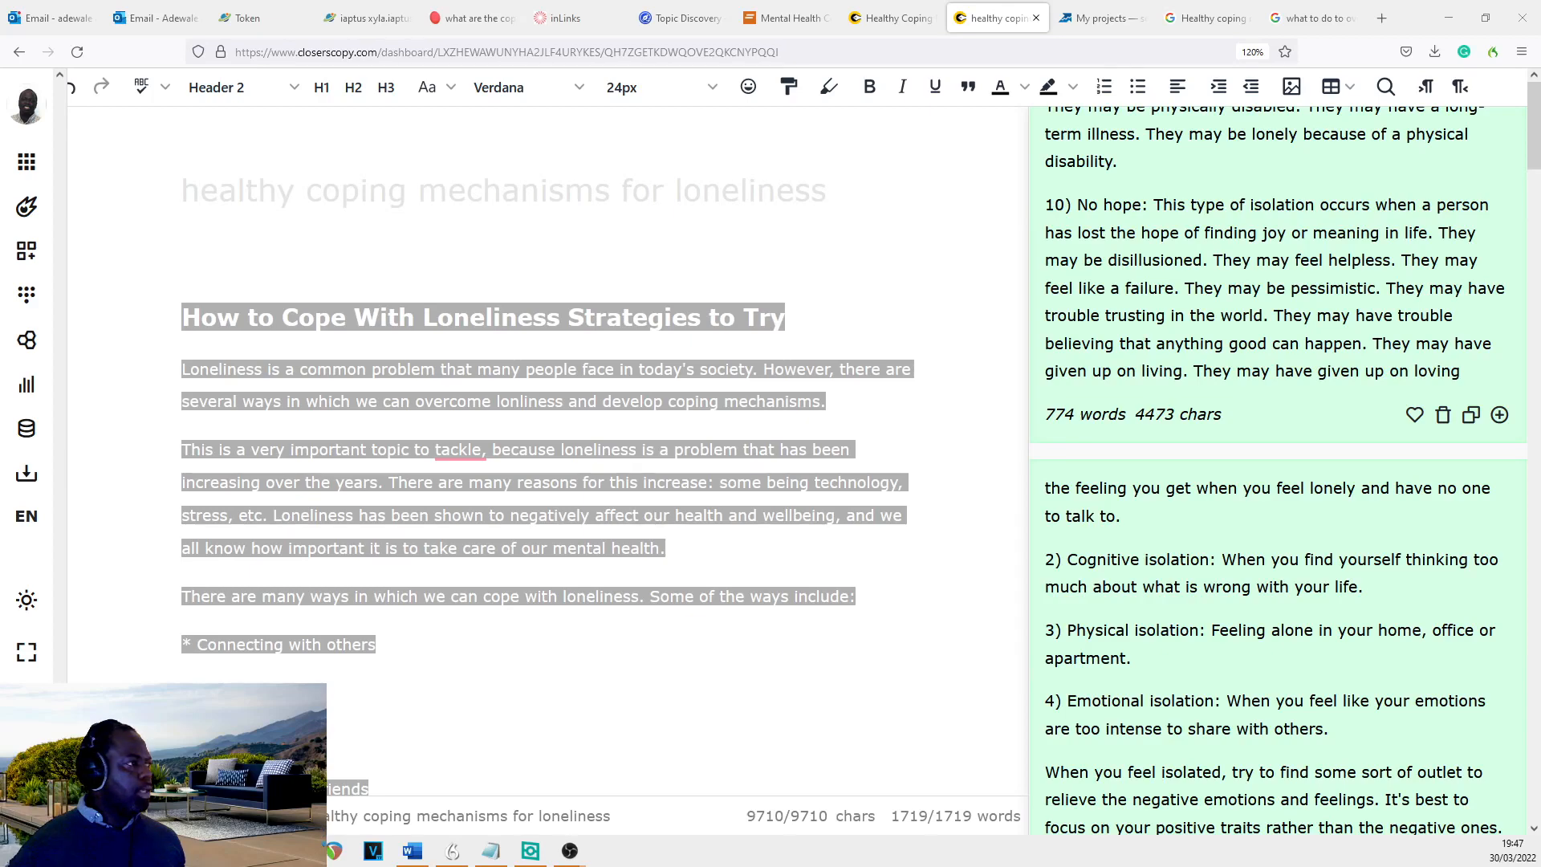
drag(0, 273, 1058, 2)
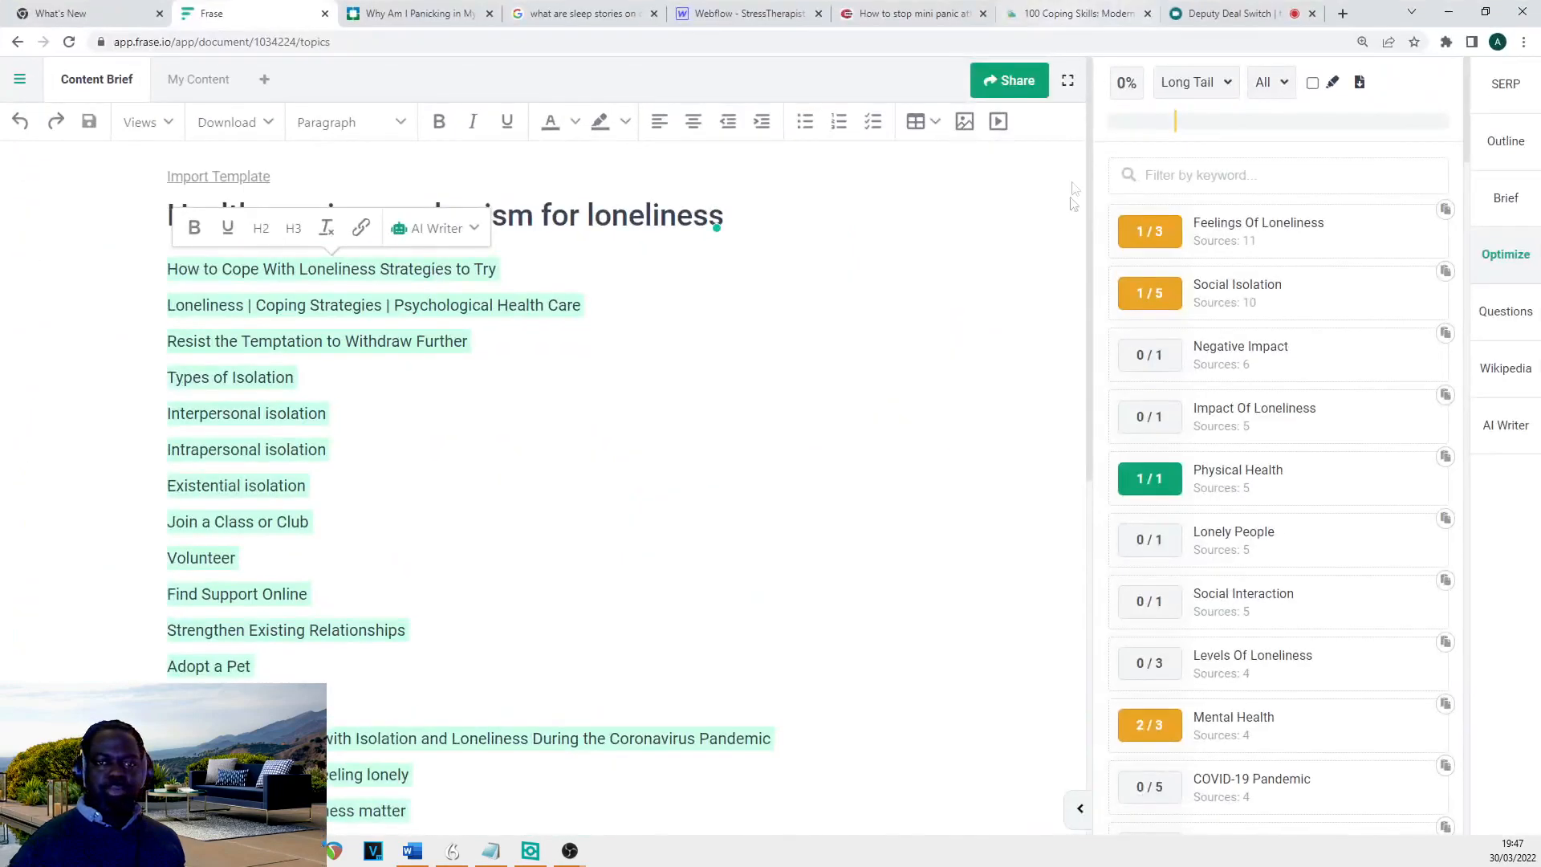
- Replace the whole heading outline in the content brief with the copied article text
click(443, 400)
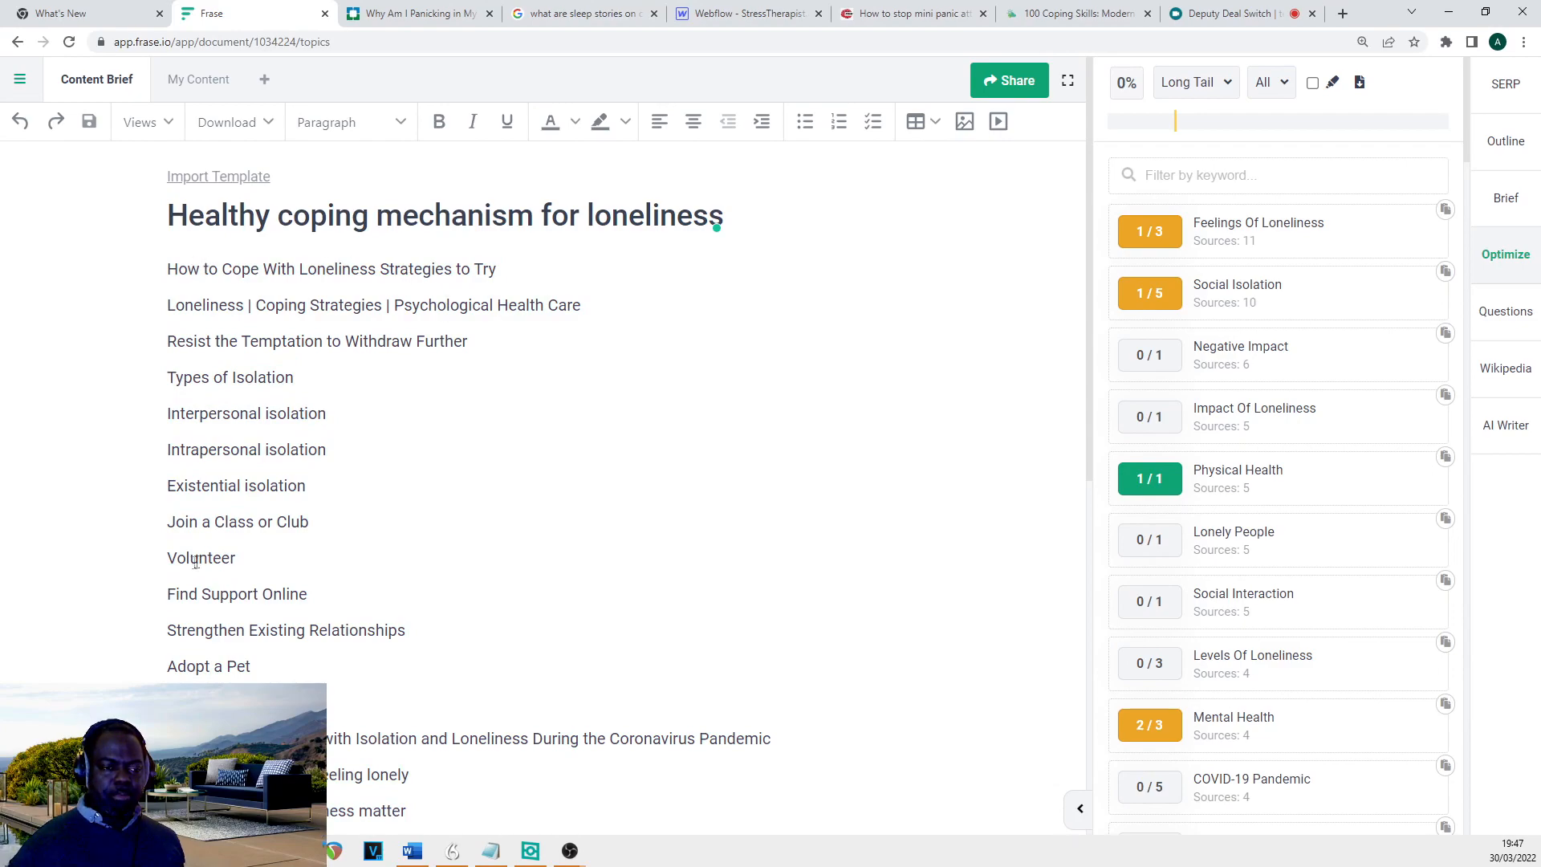
scroll(196, 562, down, 5)
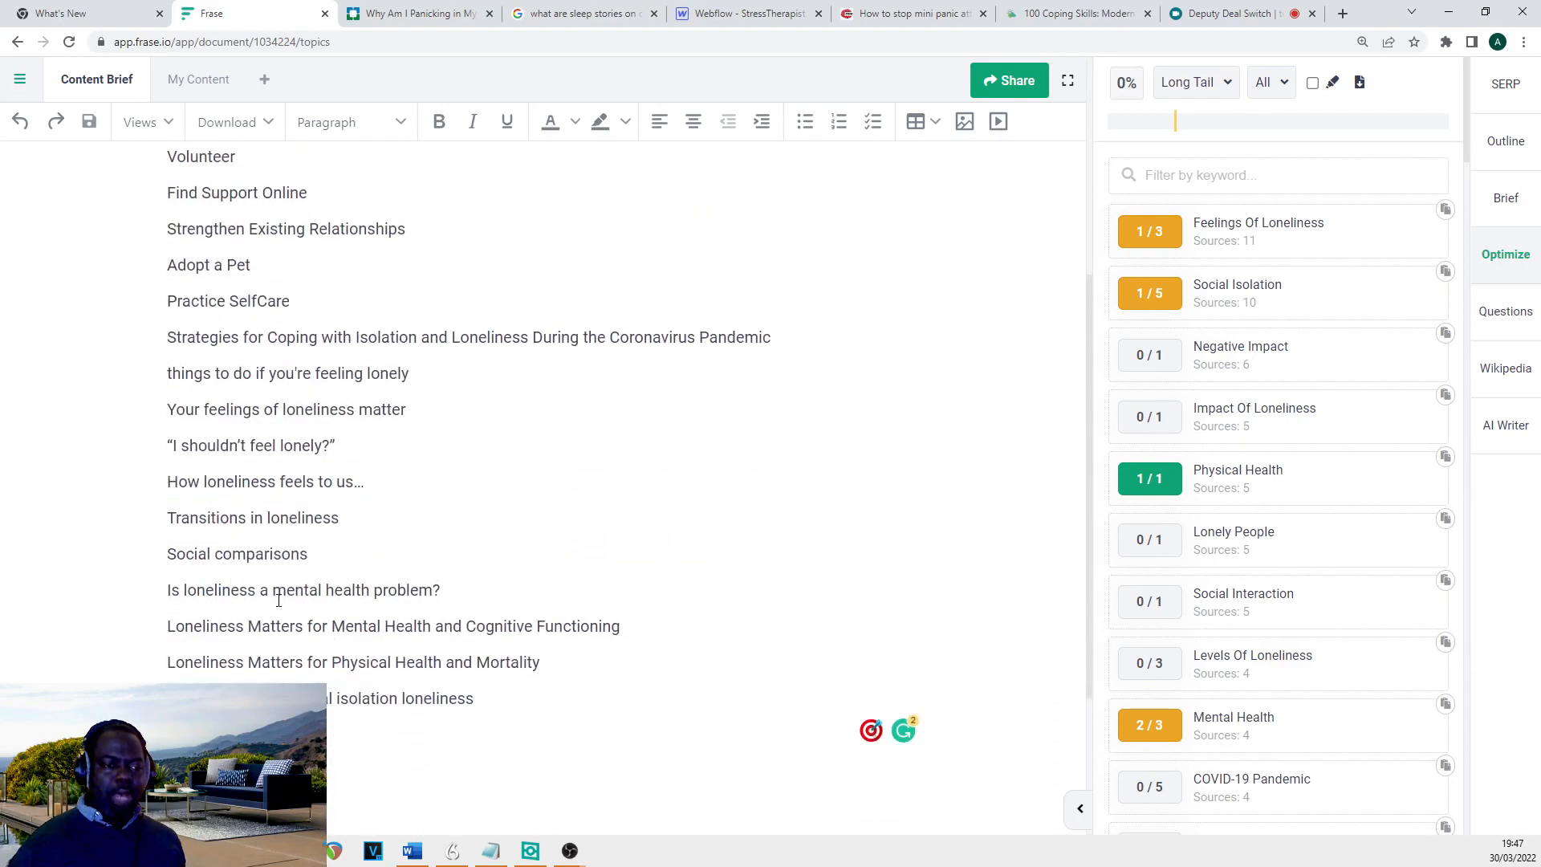
scroll(278, 600, up, 5)
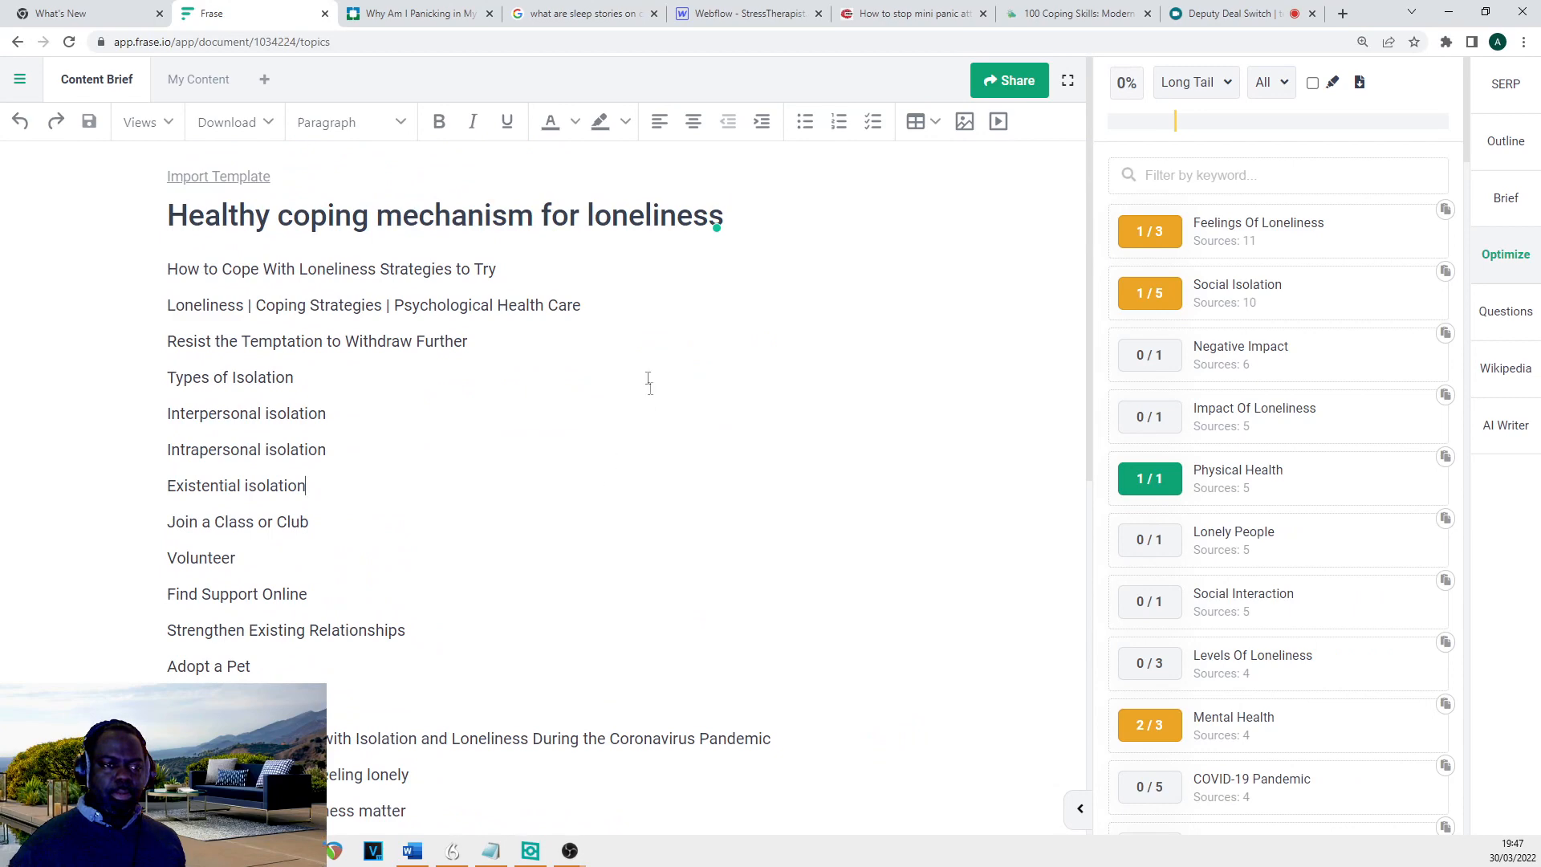
drag(643, 289, 167, 269)
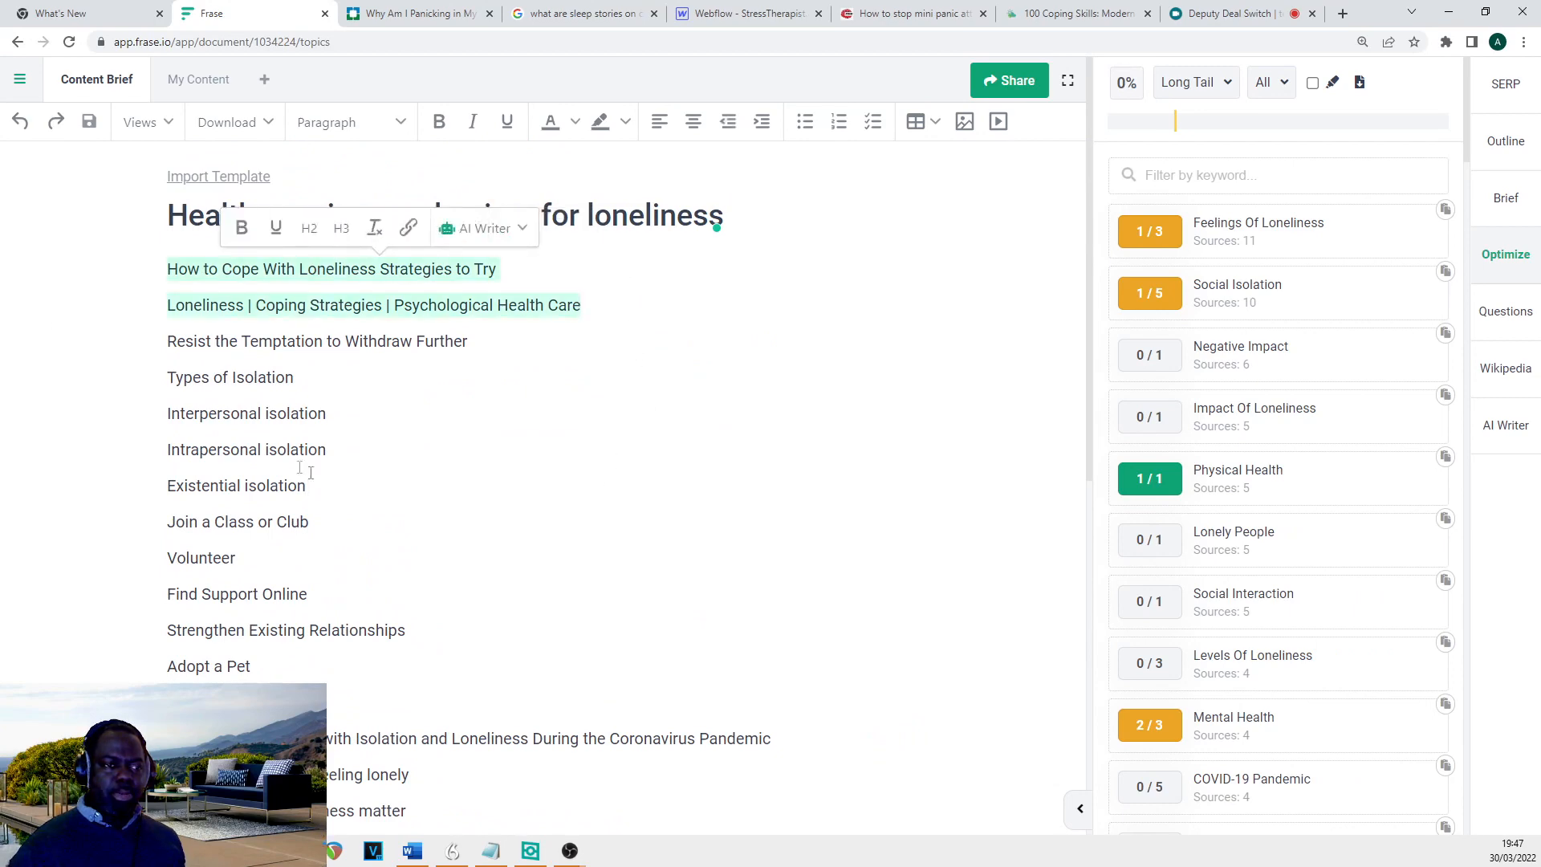
click(349, 479)
key(ctrl+a)
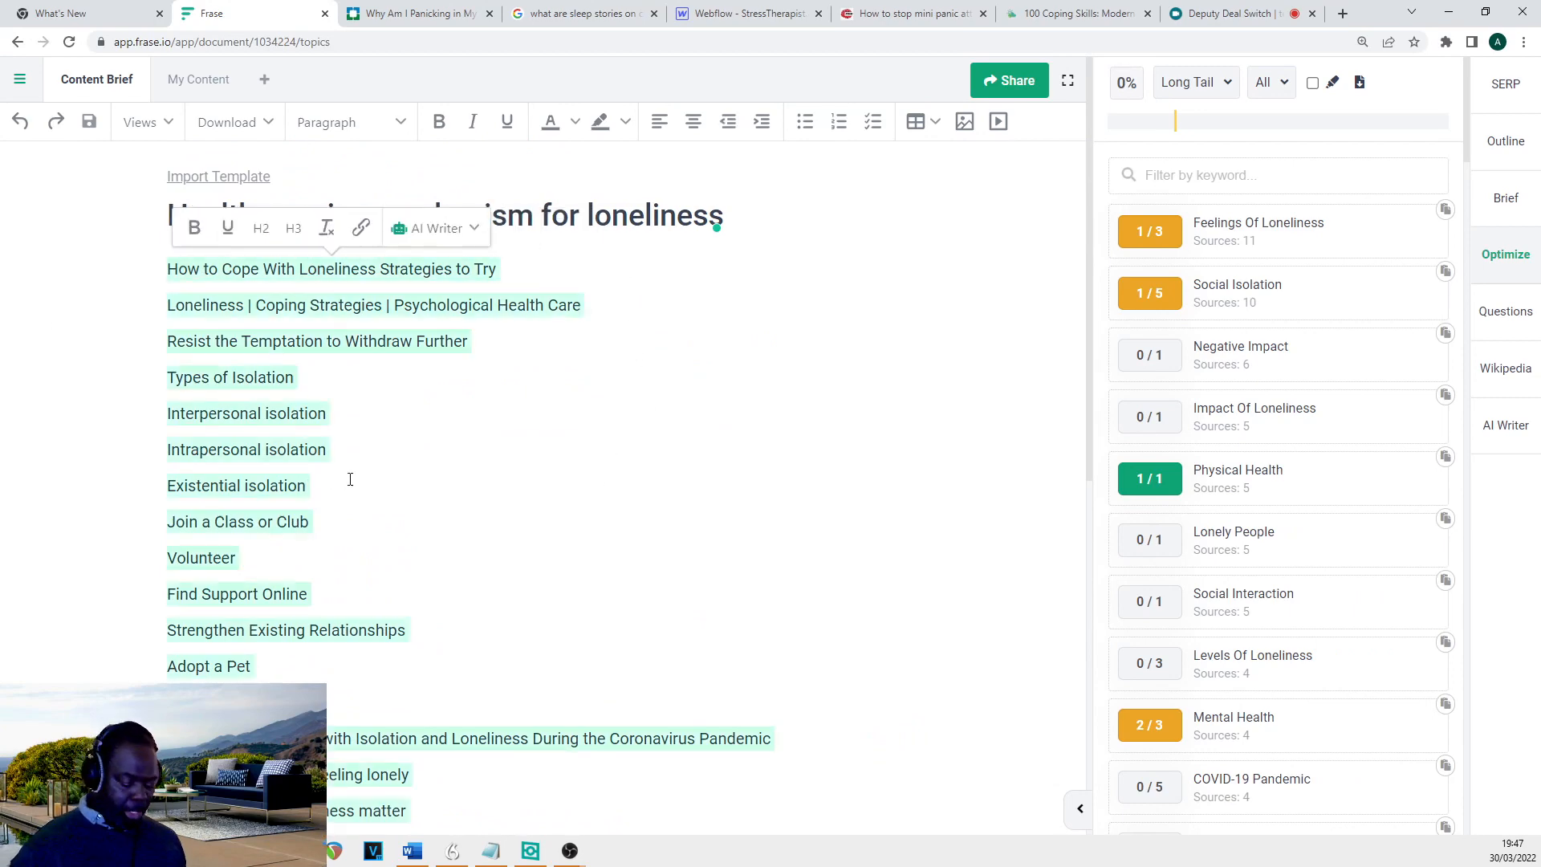
key(BackSpace)
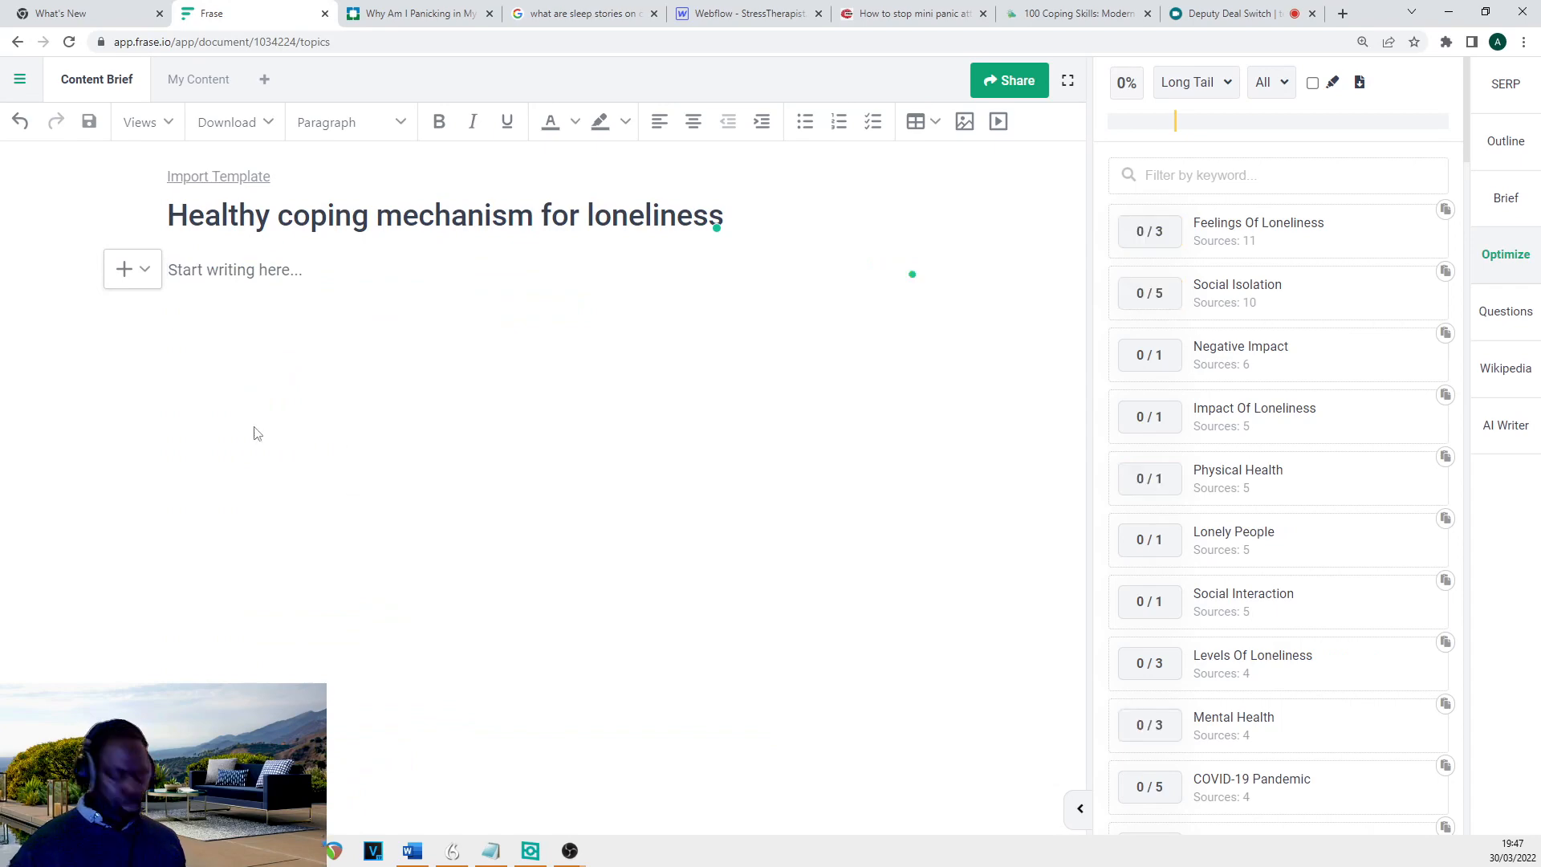
key(ctrl+z)
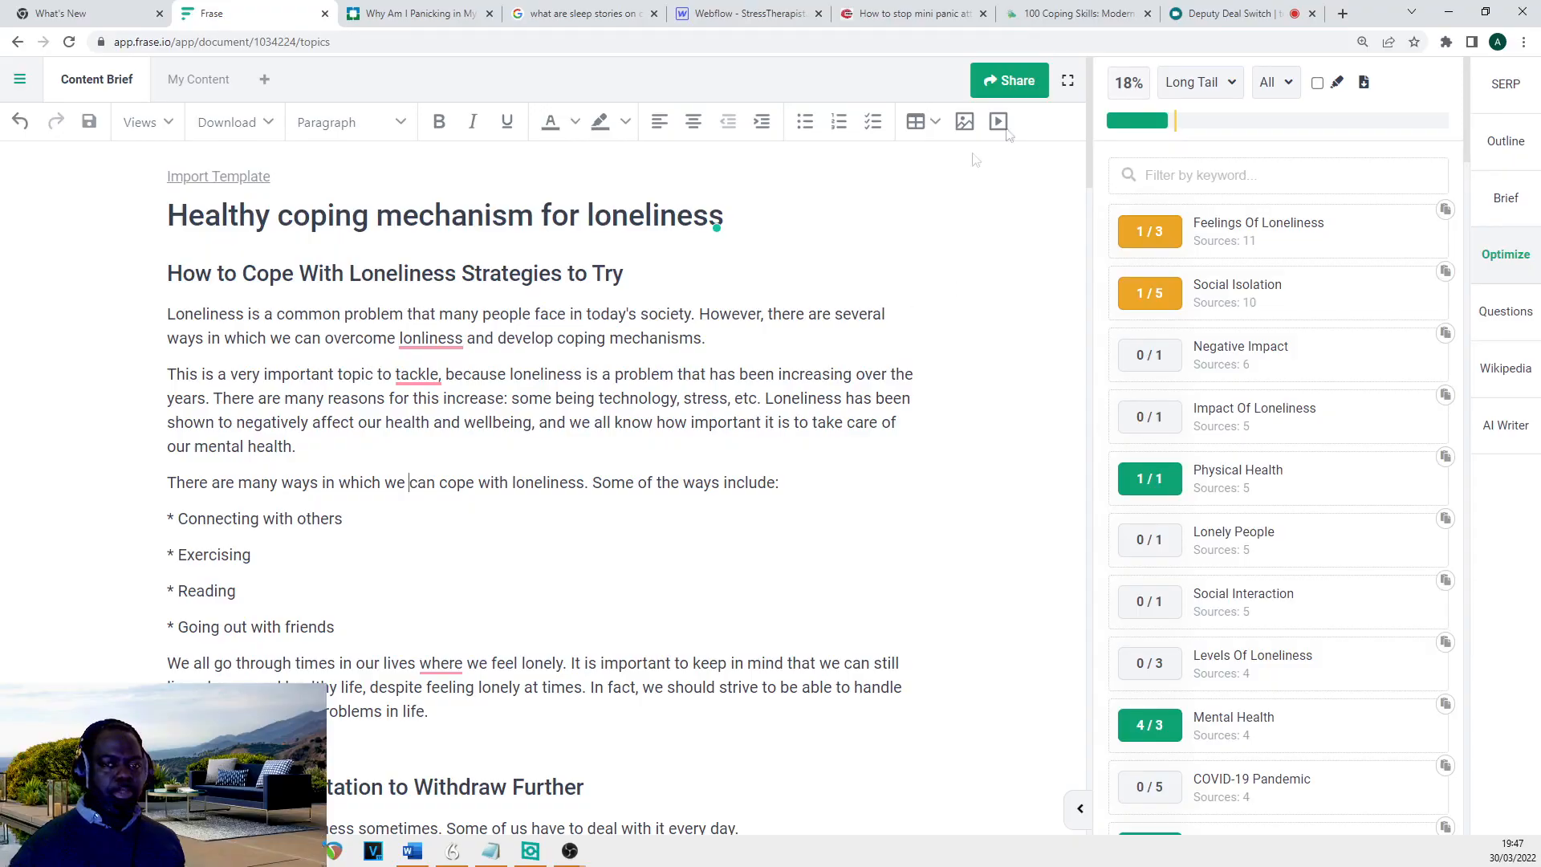
- Examine the pasted article from its introduction through the isolation types and remaining headings, alongside its topic optimization score
scroll(734, 232, down, 5)
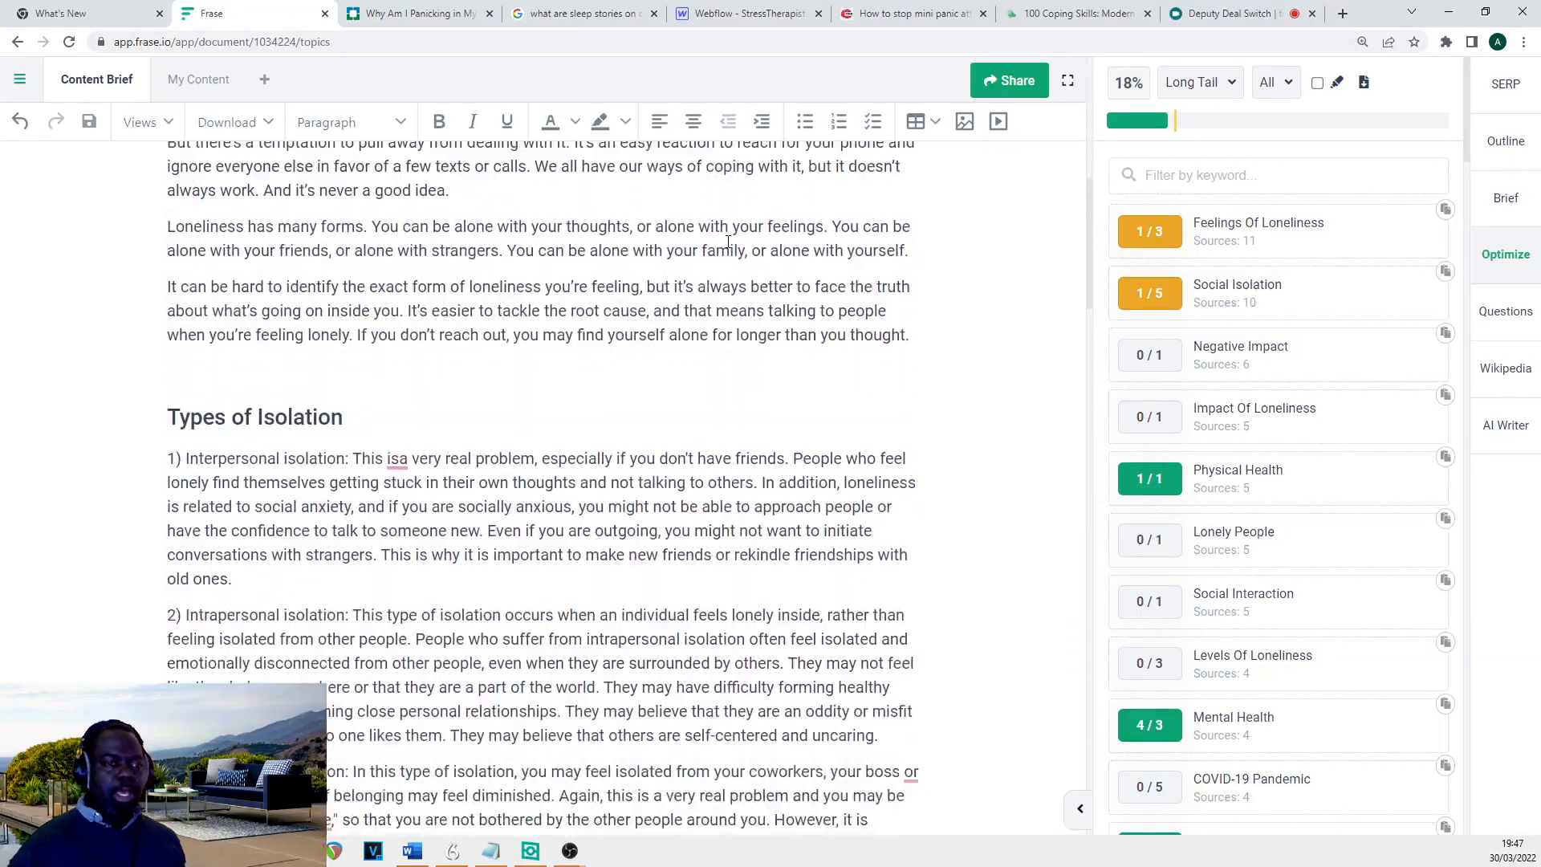
scroll(722, 224, up, 7)
scroll(699, 211, down, 10)
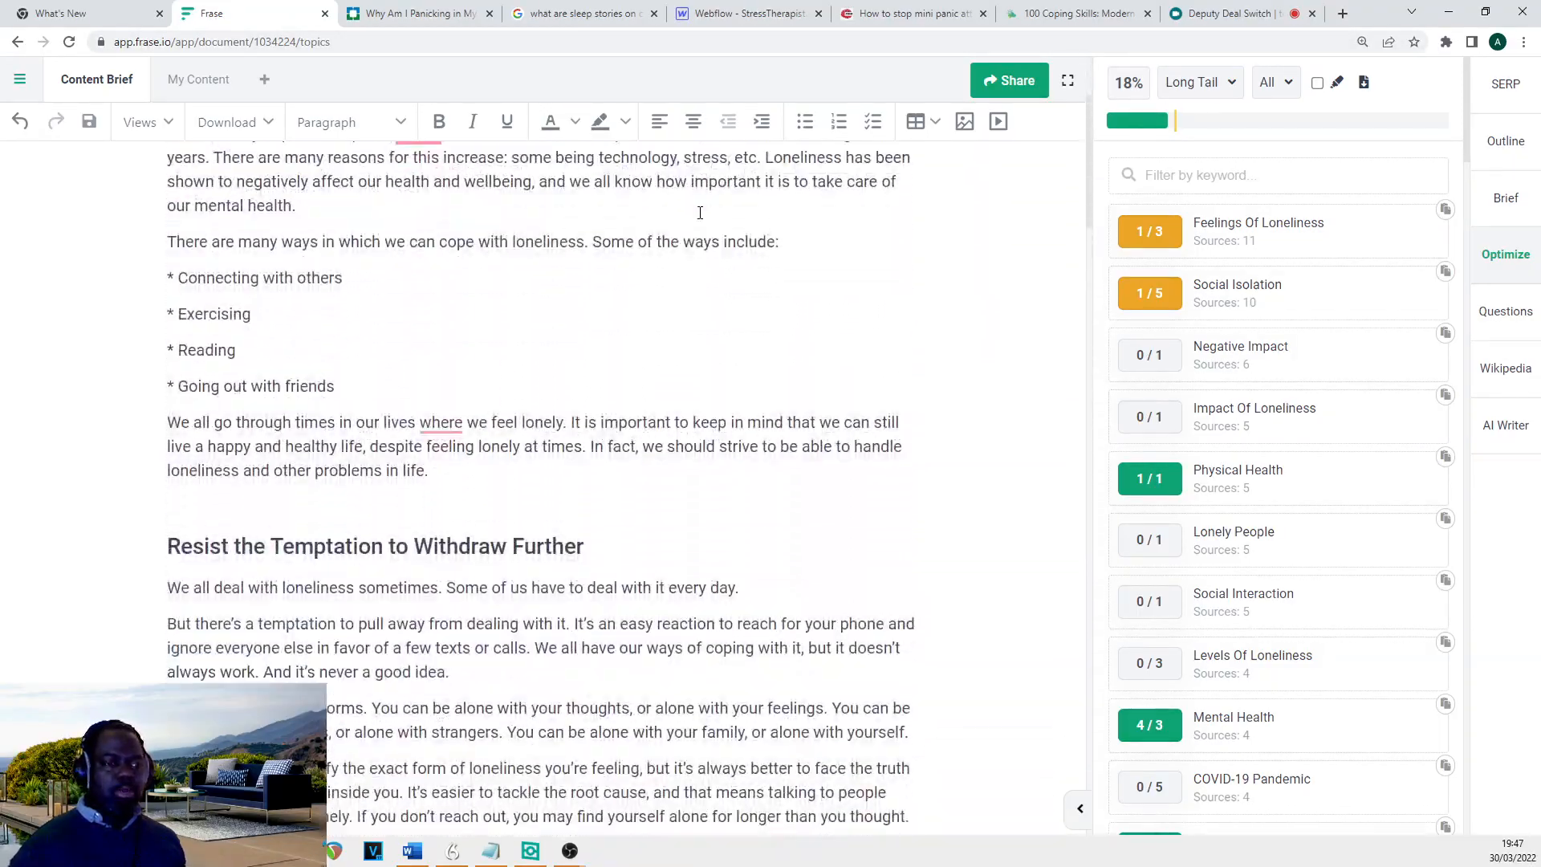
scroll(620, 286, down, 10)
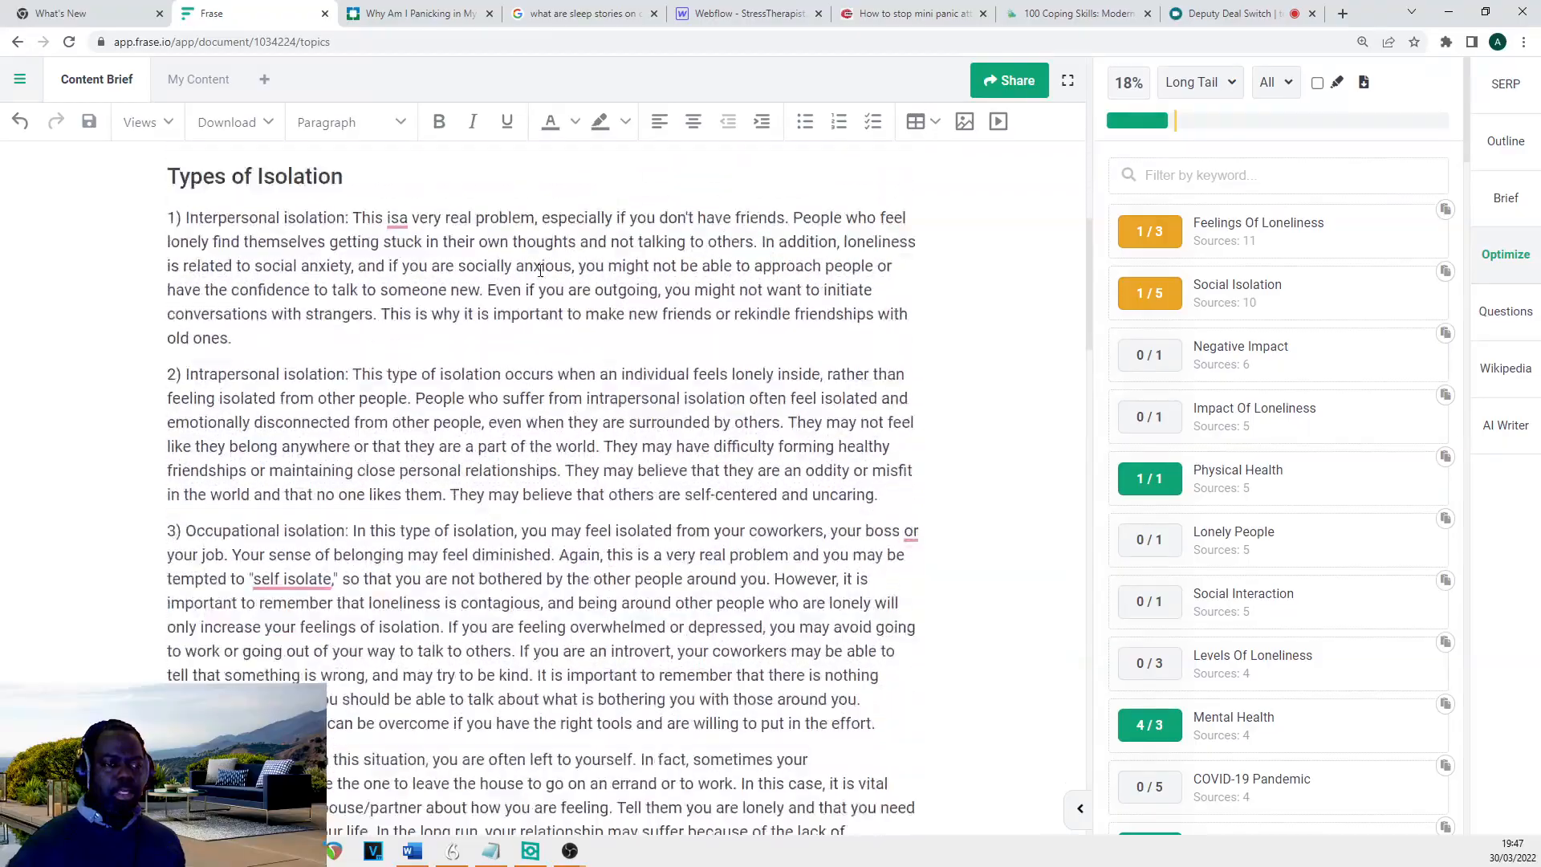
scroll(585, 377, down, 10)
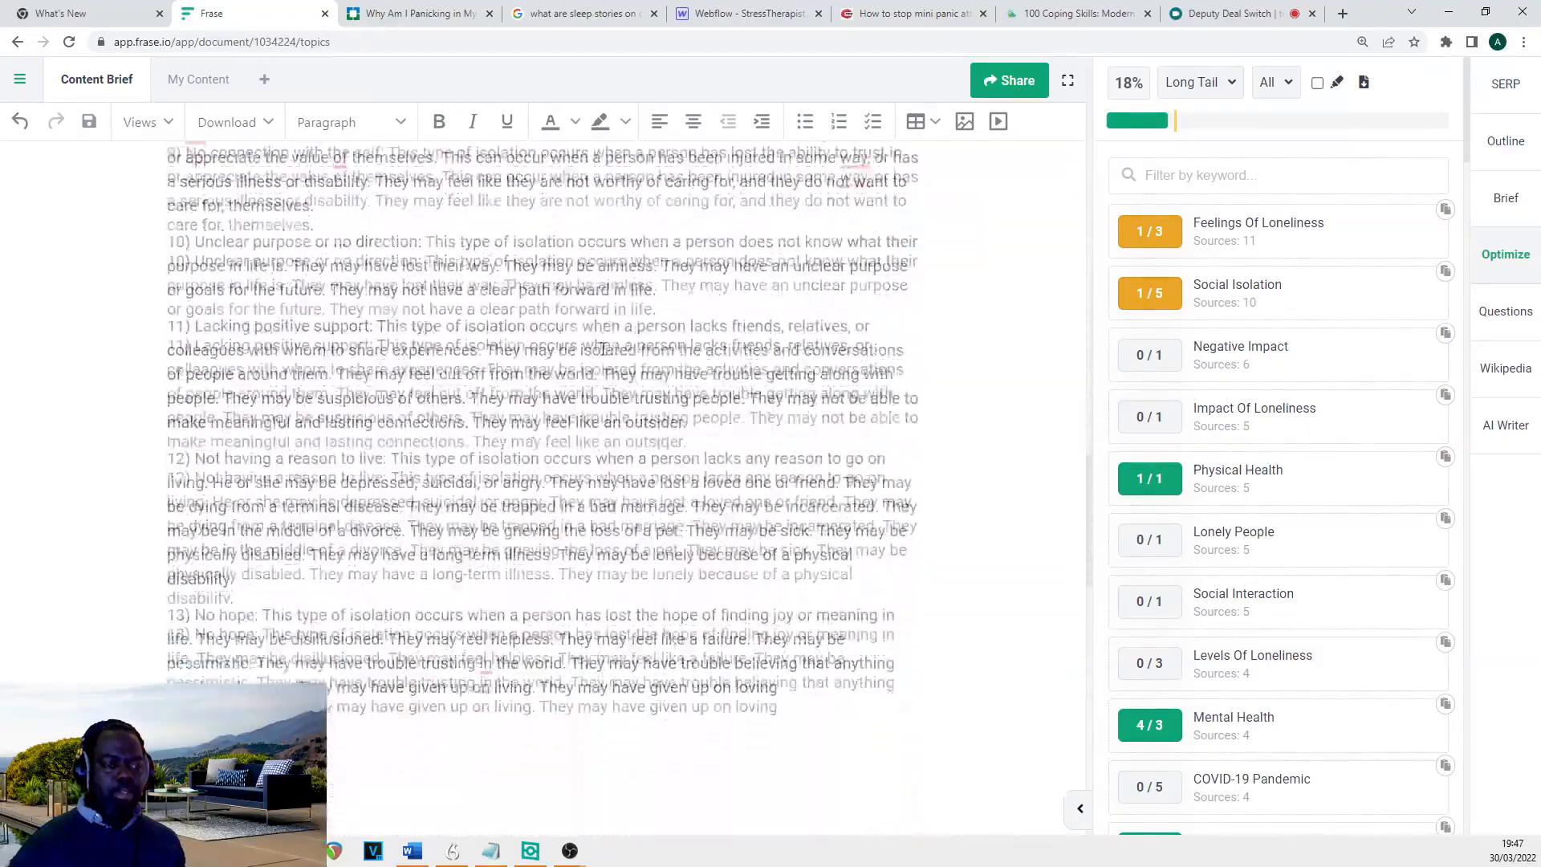
scroll(612, 398, down, 1)
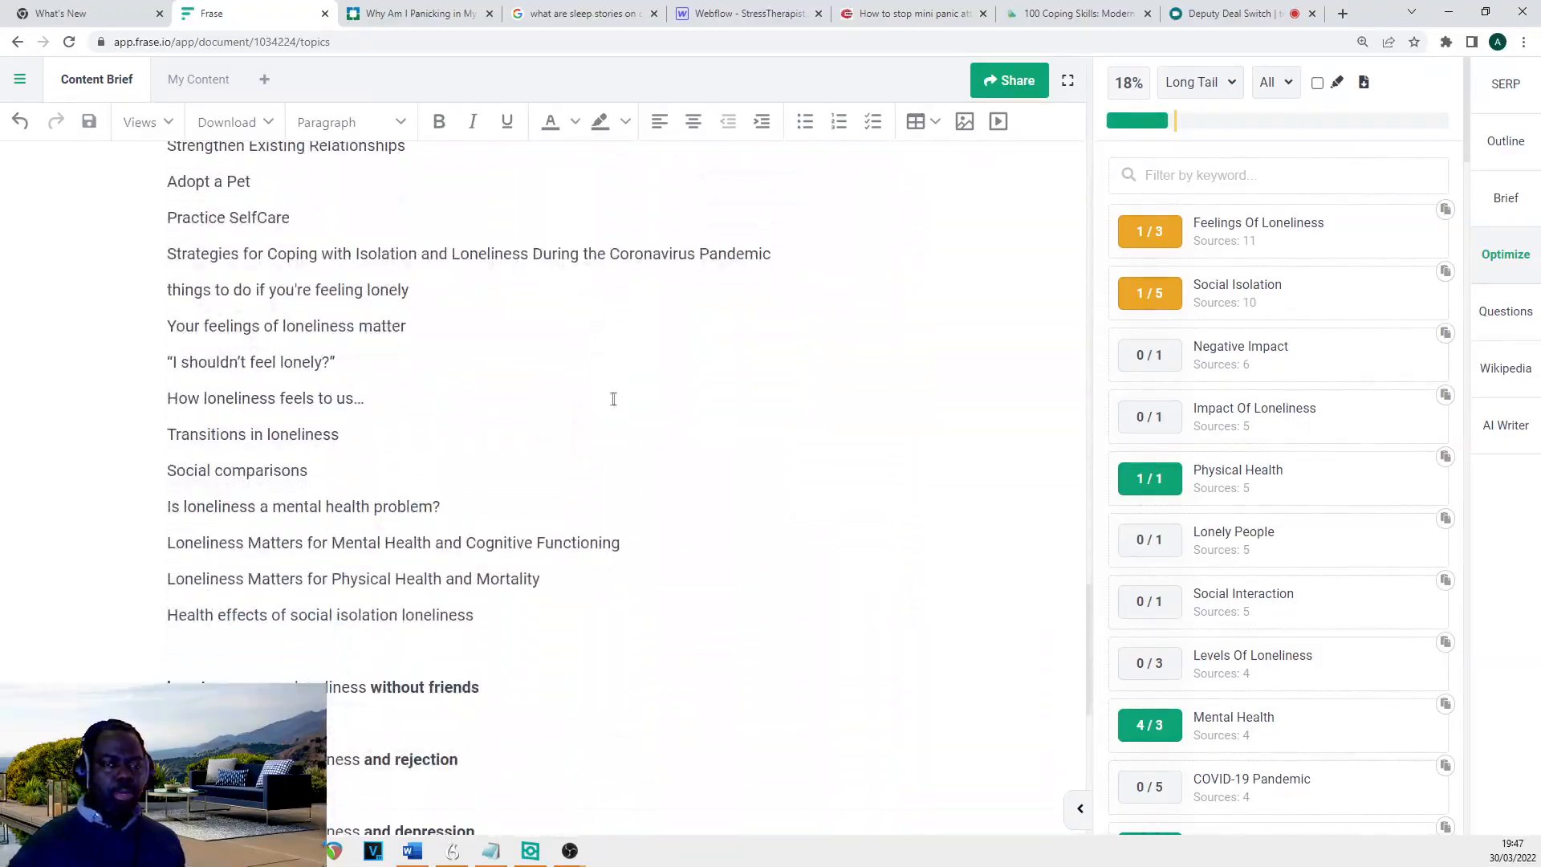
scroll(577, 396, down, 2)
scroll(578, 396, up, 2)
scroll(405, 272, up, 2)
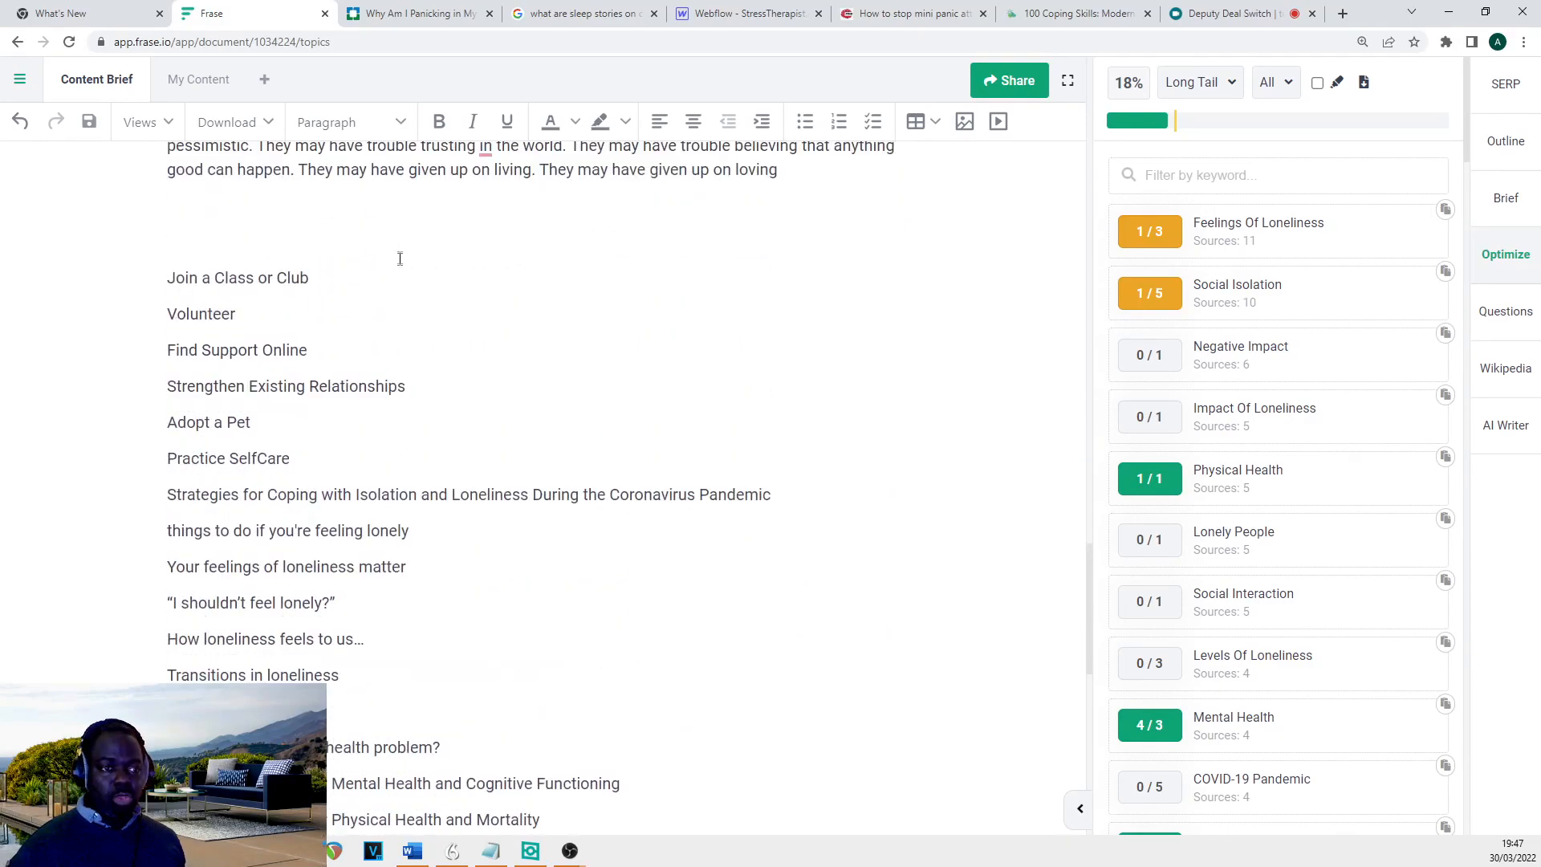
scroll(570, 554, down, 4)
scroll(923, 319, up, 12)
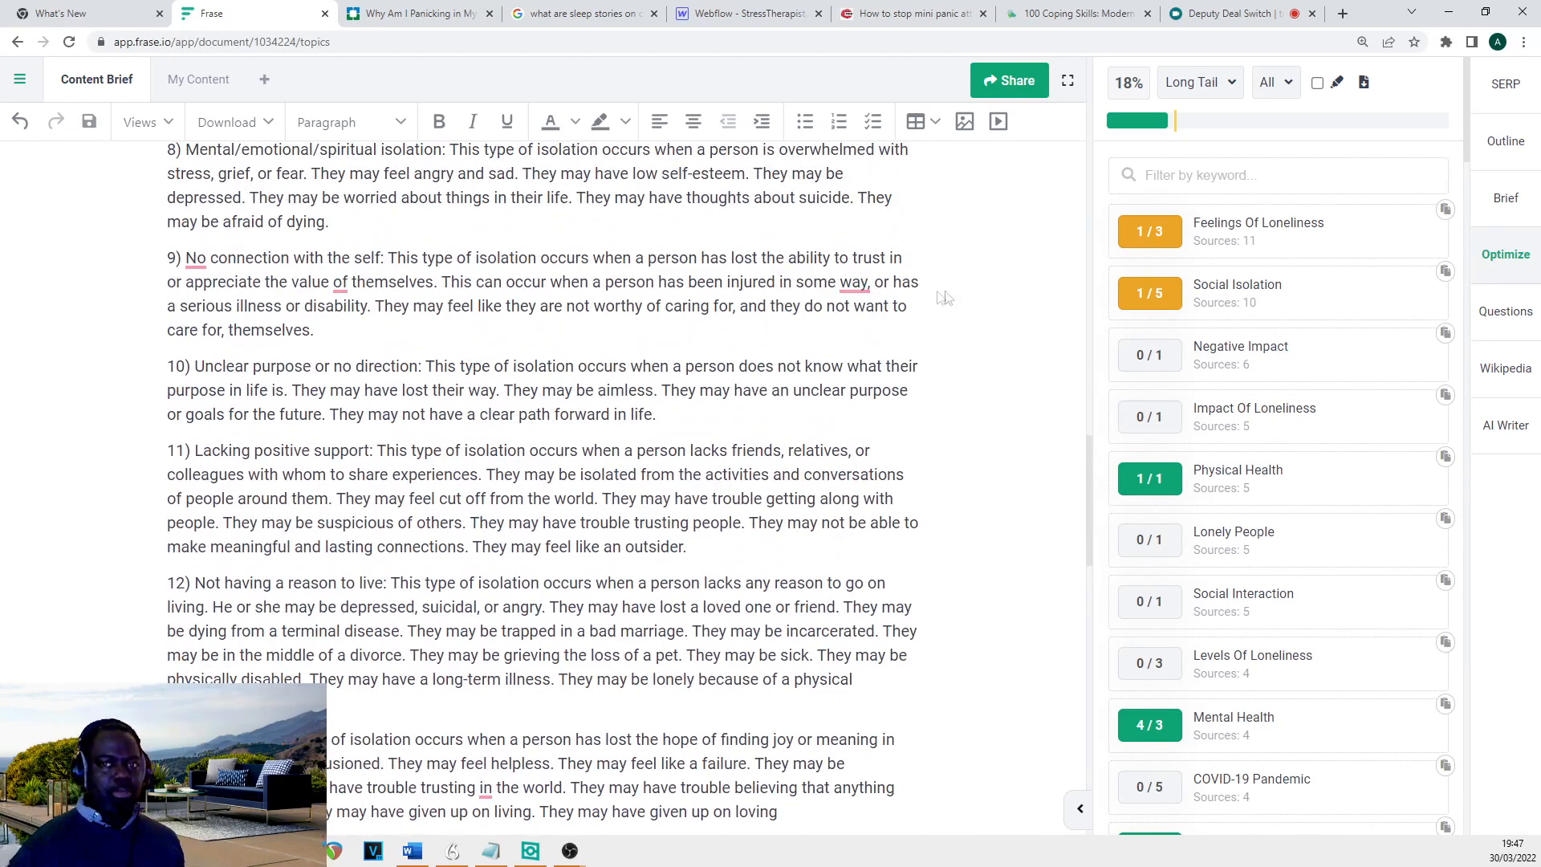
scroll(950, 281, up, 2)
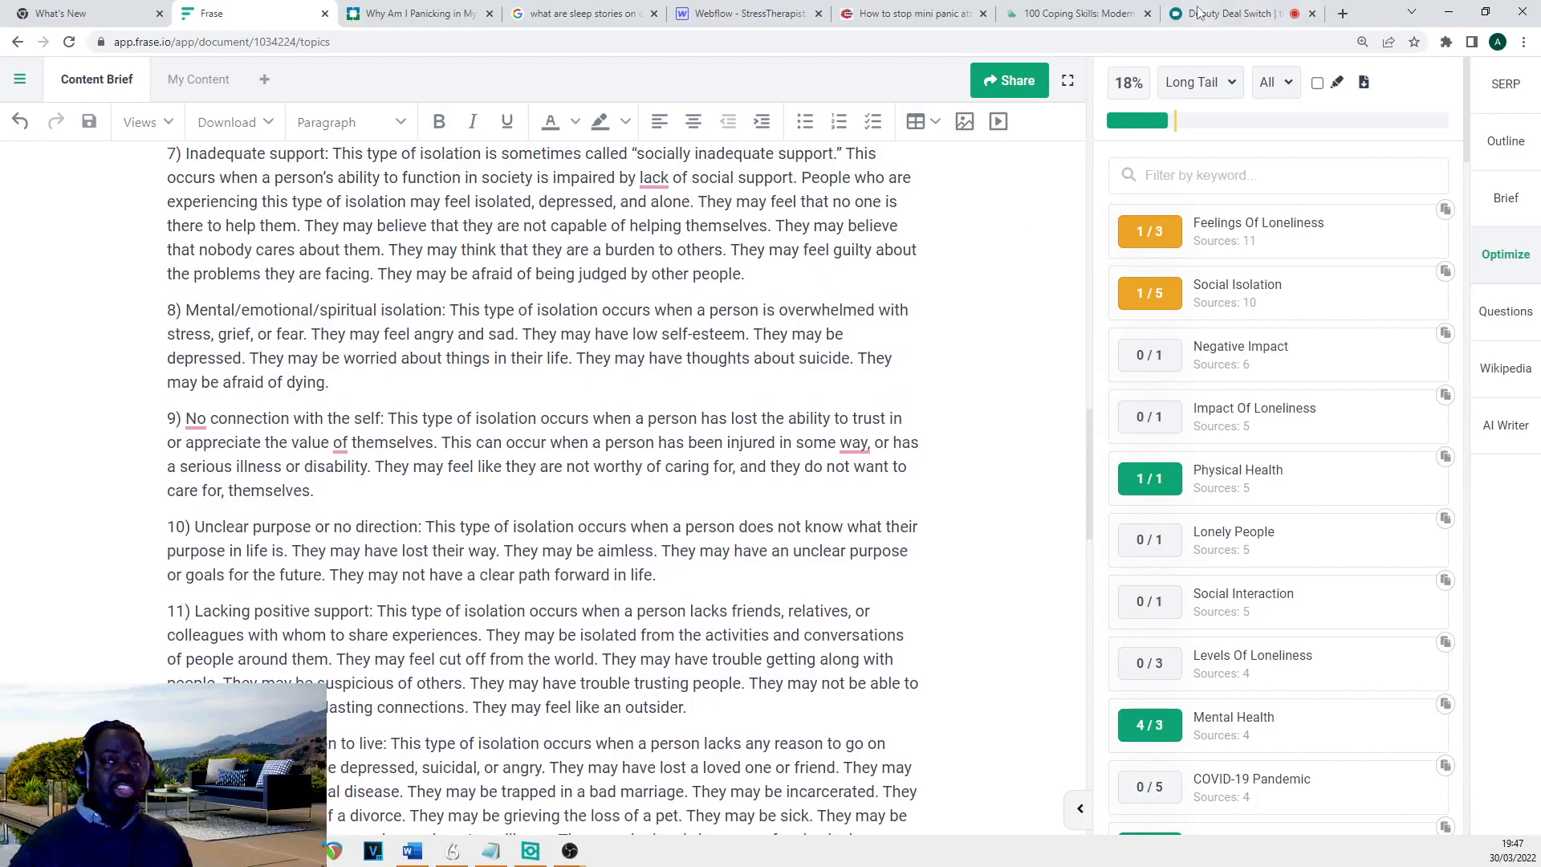
- Switch back to the ClosersCopy article and review the main title and subtopic entered in the Silo body content 1 framework
drag(1368, 16, 883, 76)
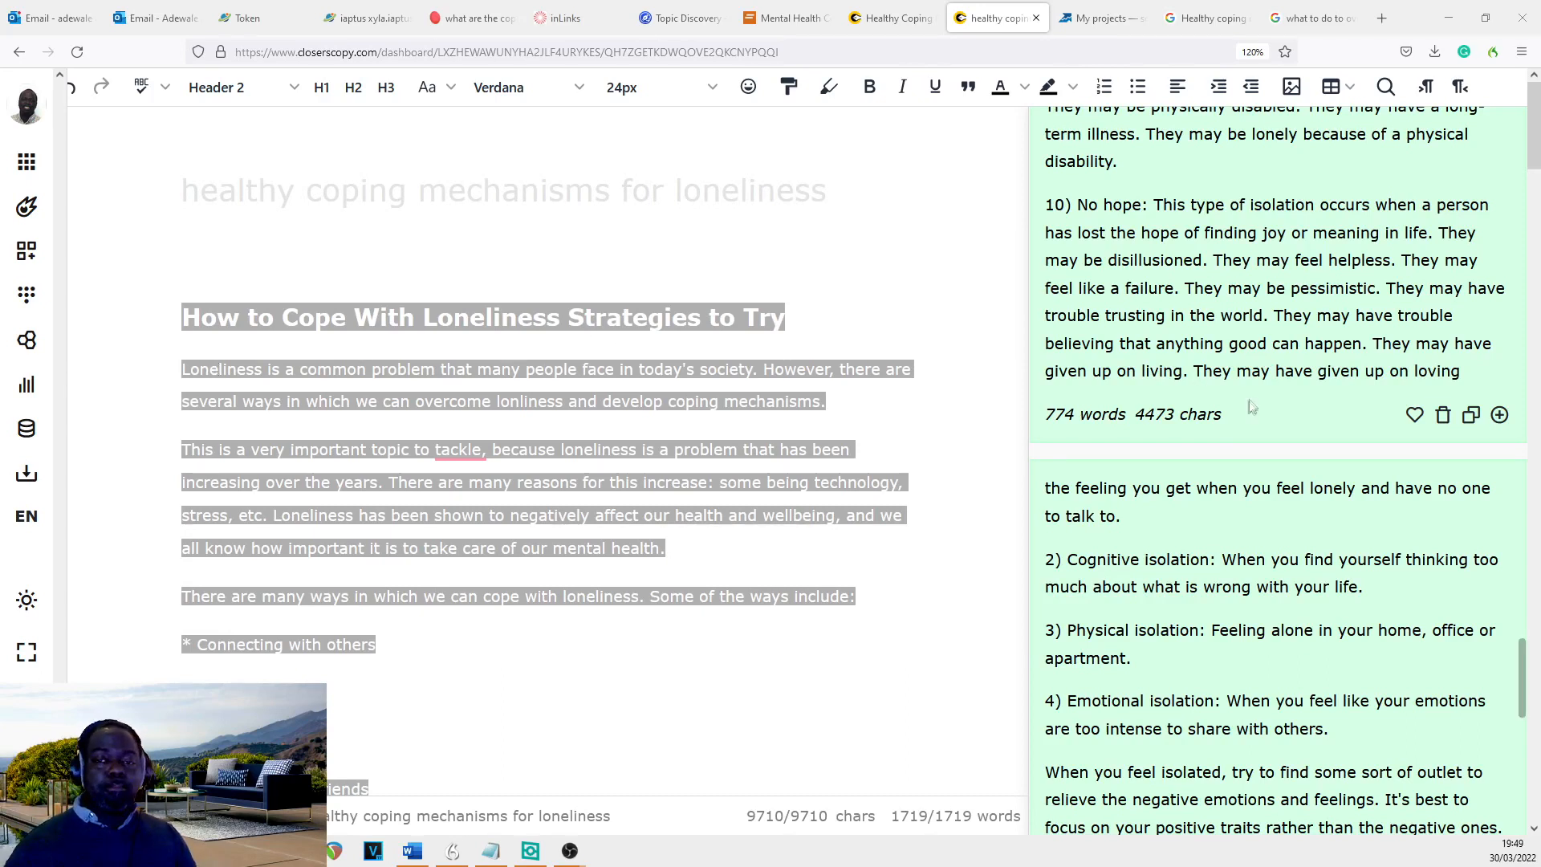
scroll(1252, 407, up, 10)
scroll(1432, 288, up, 15)
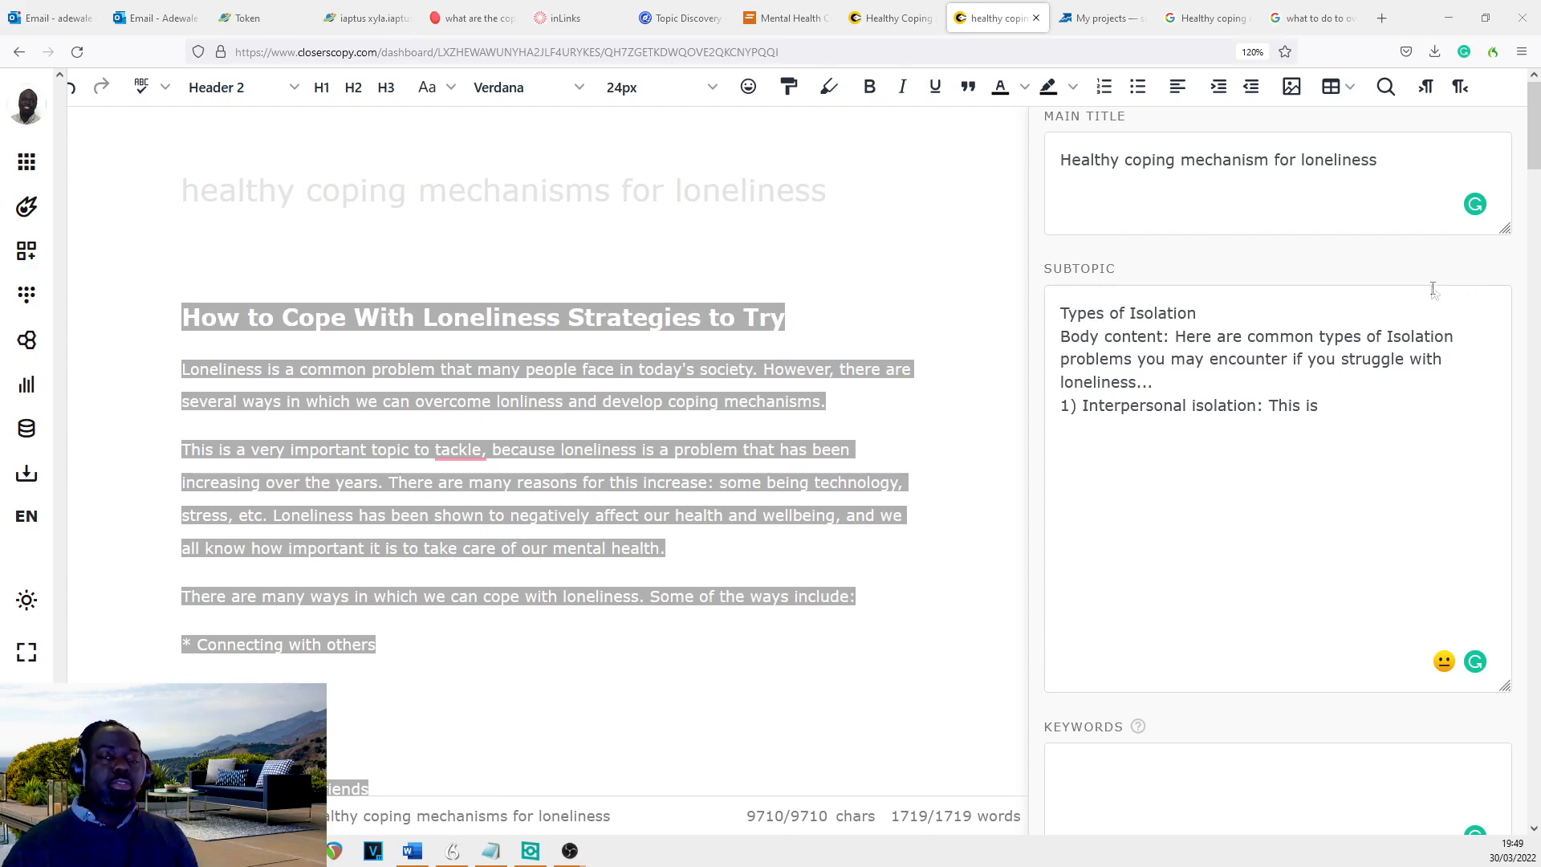
scroll(1431, 293, up, 3)
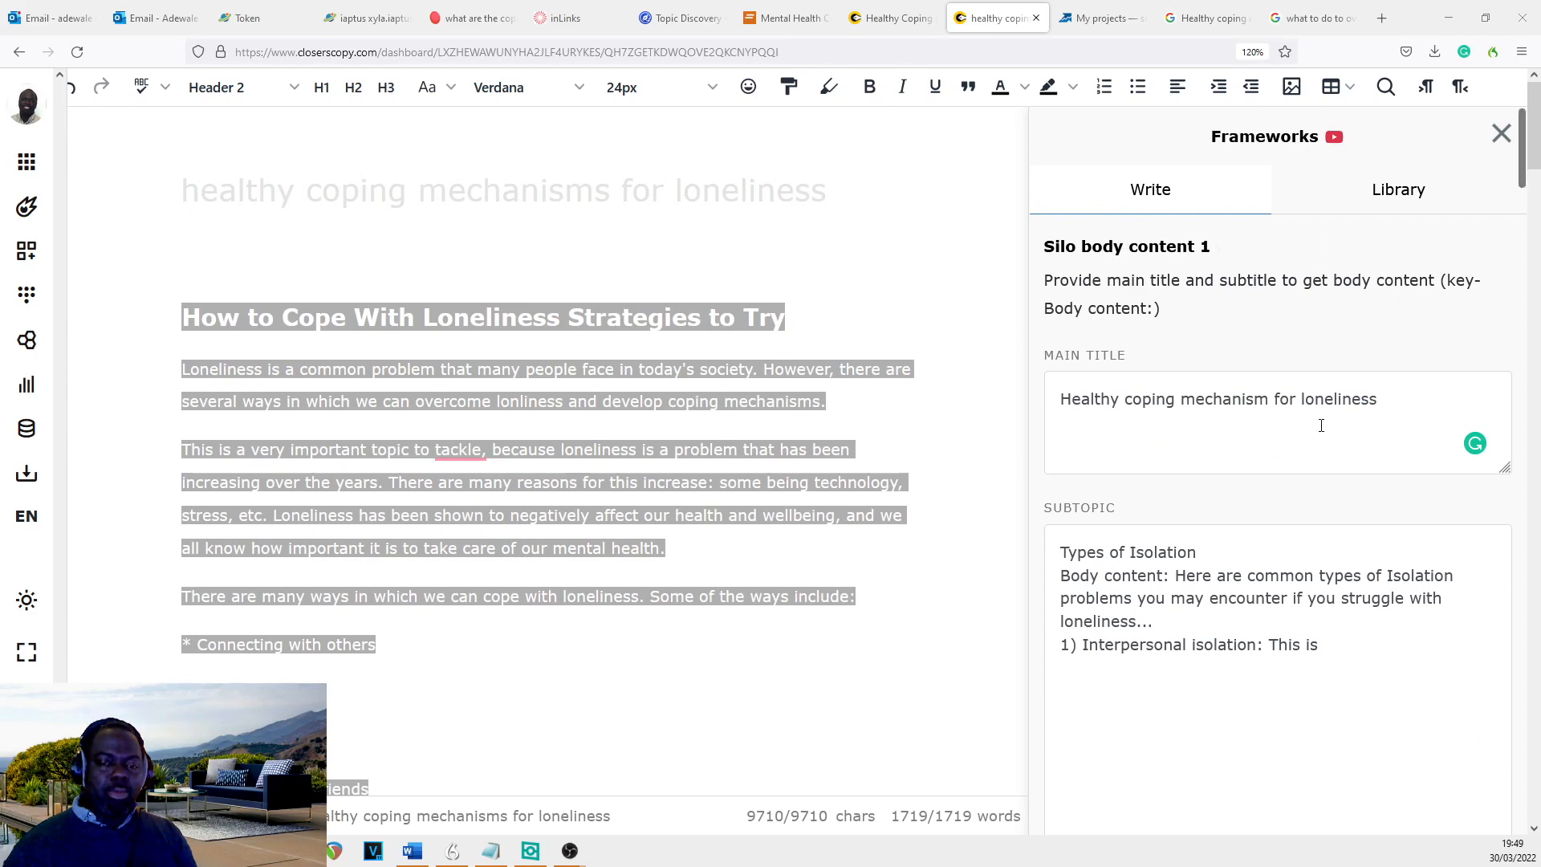
scroll(1318, 427, down, 3)
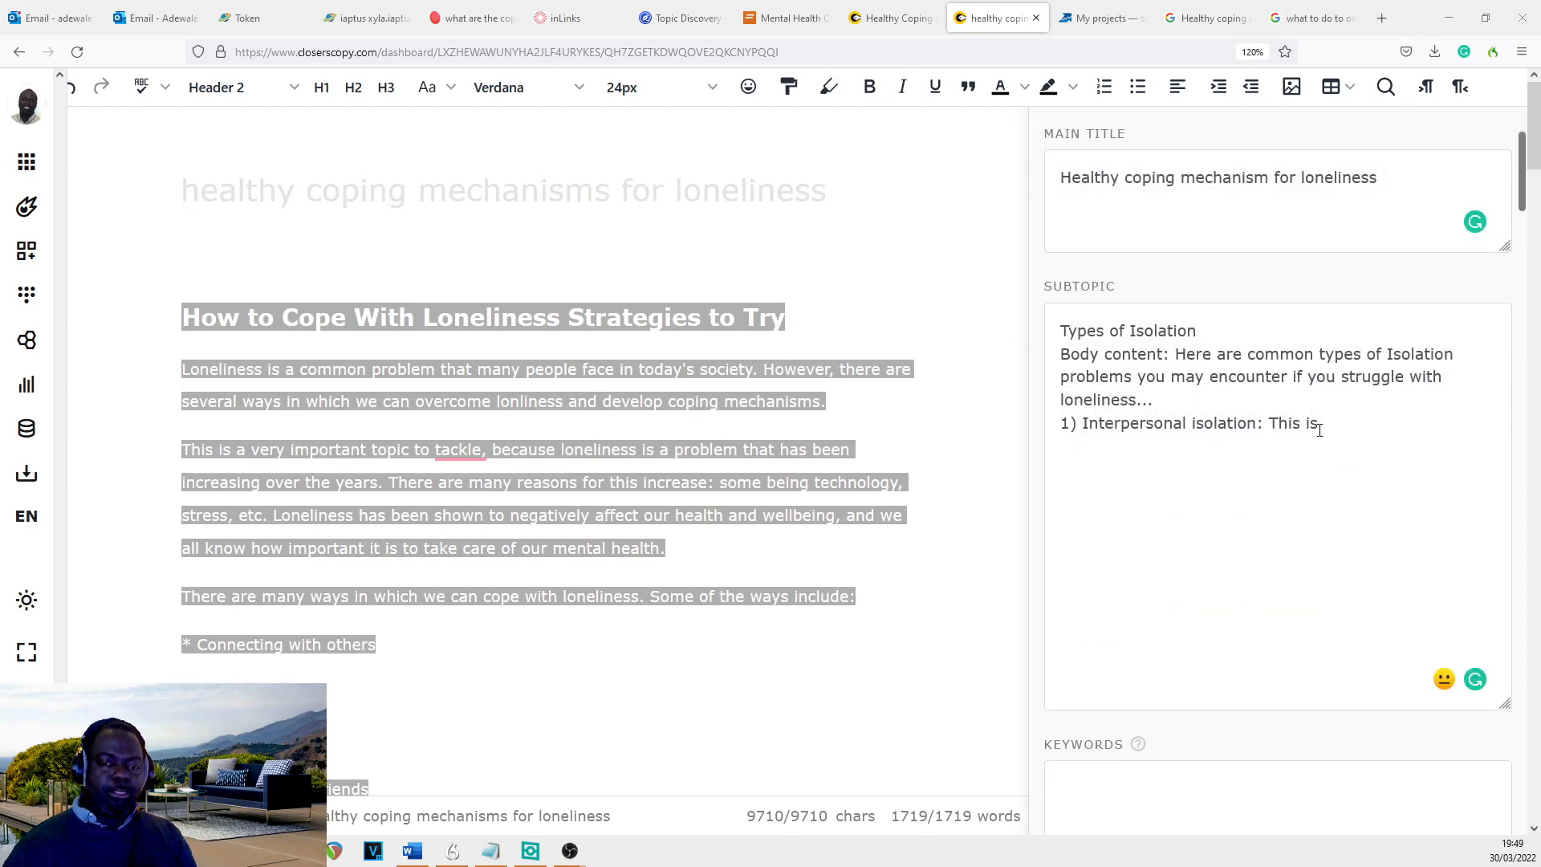
scroll(1315, 425, down, 1)
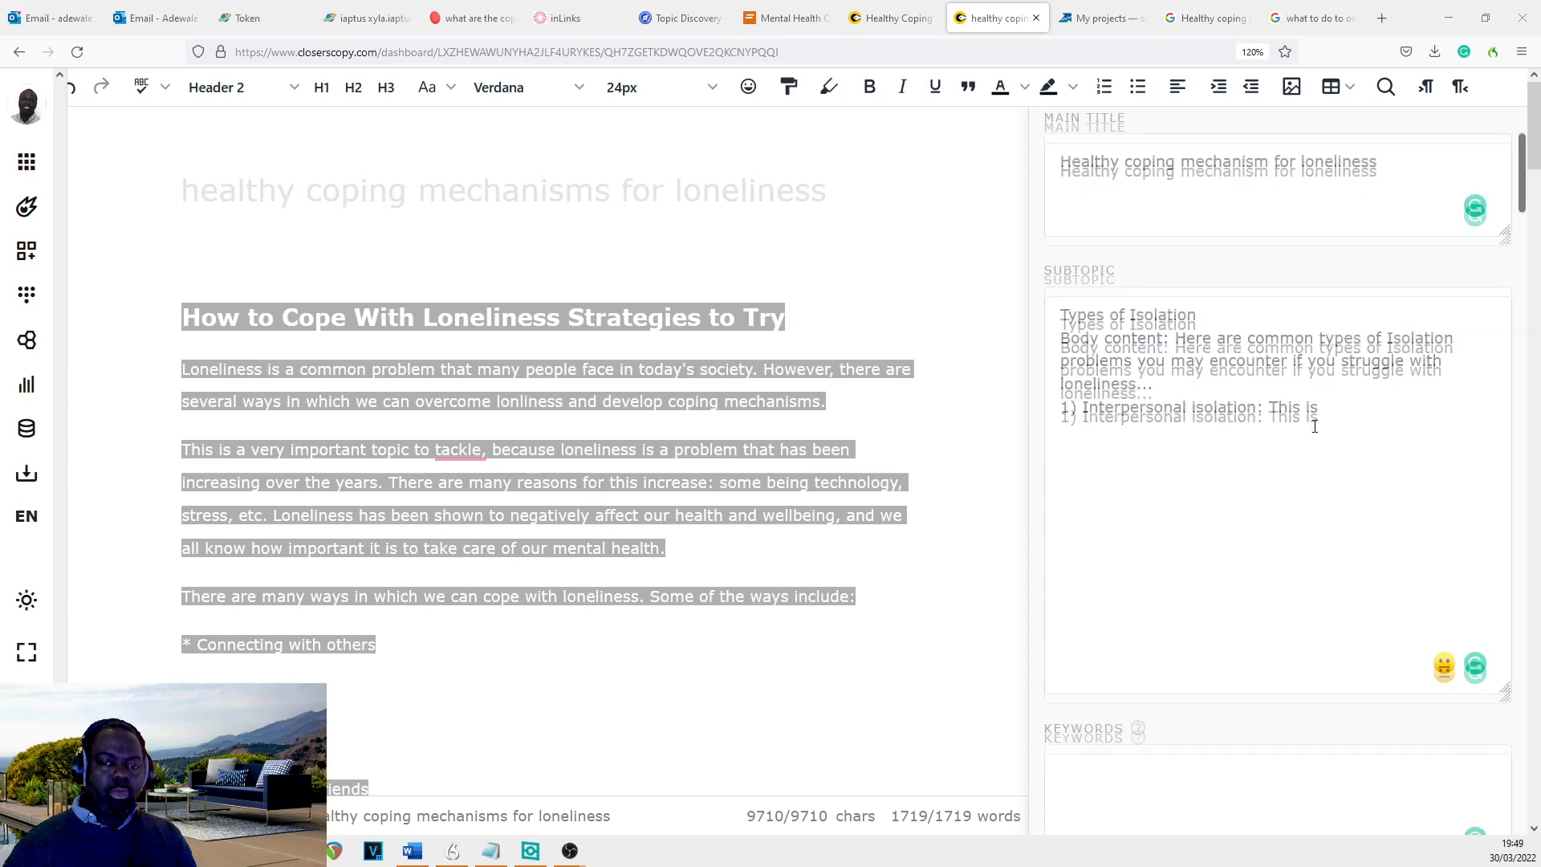
scroll(1313, 423, up, 1)
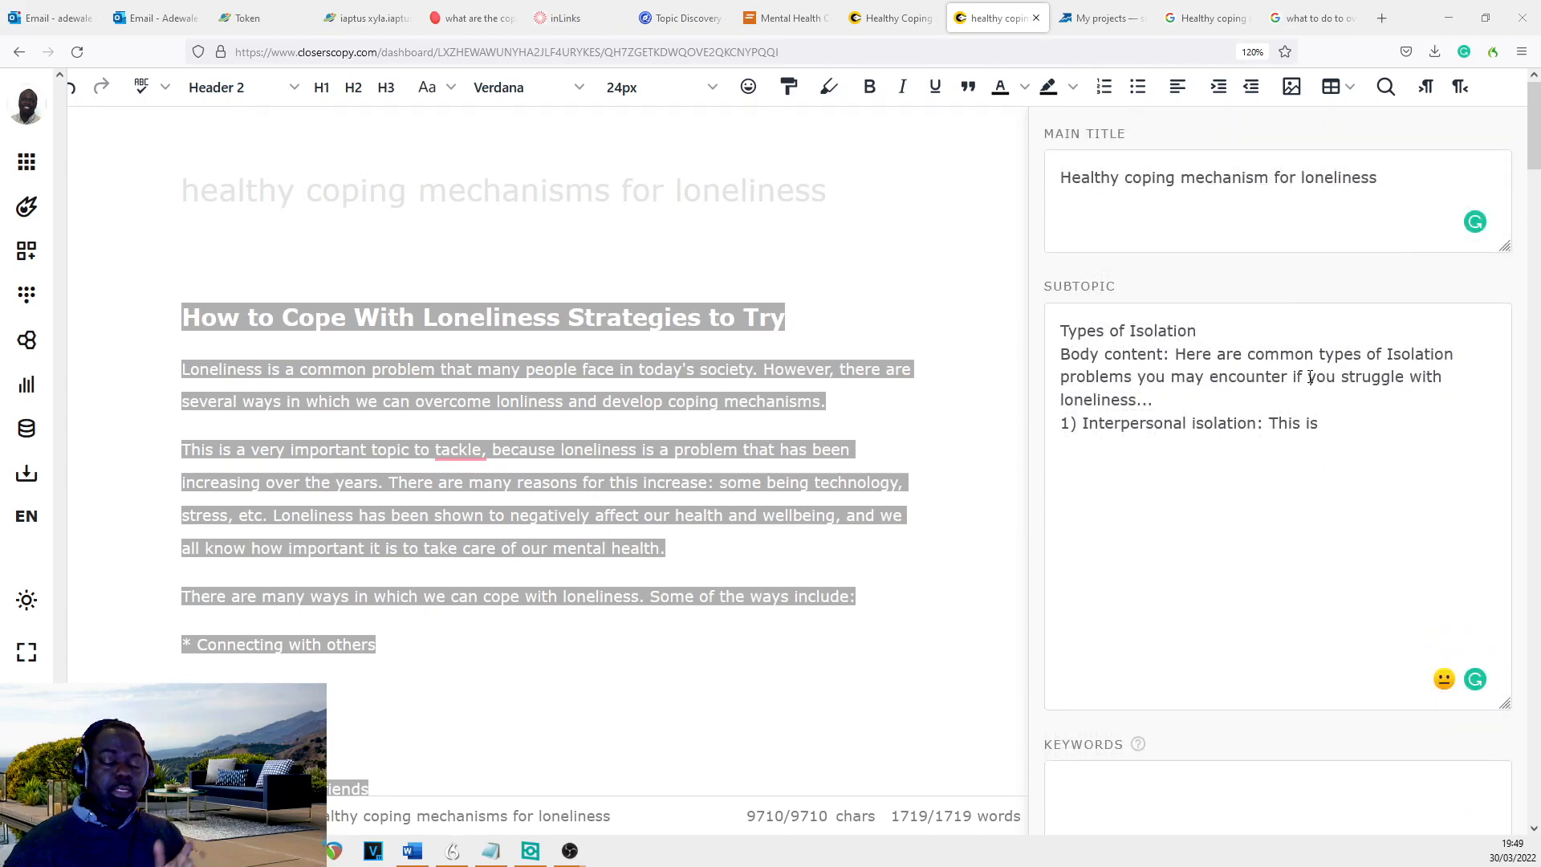